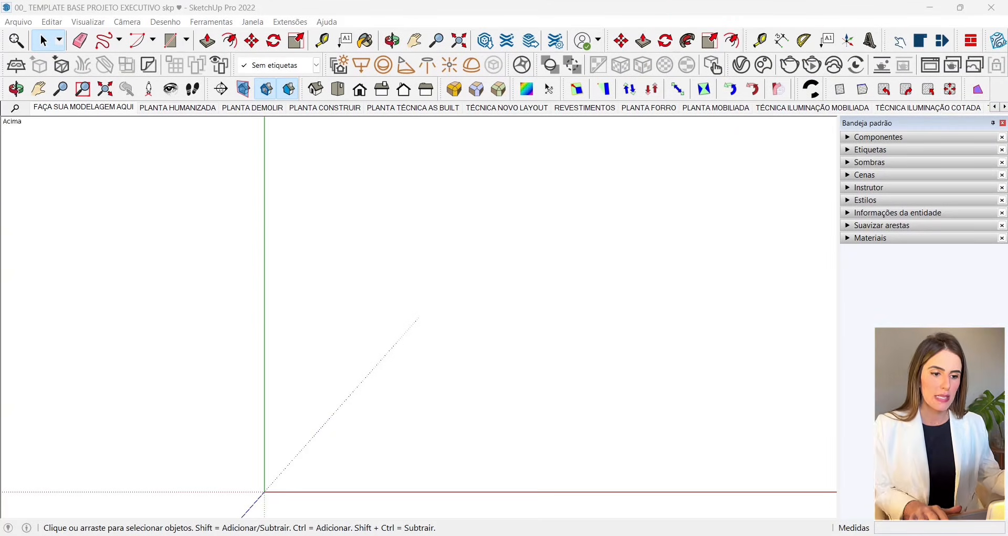
Step: Preview the TÉCNICA NOVO LAYOUT scene and return to the FAÇA SUA MODELAGEM AQUI scene
{"action": "middle_click_drag", "start_coordinate": [262, 294], "coordinate": [245, 184]}
{"action": "left_click", "coordinate": [185, 110]}
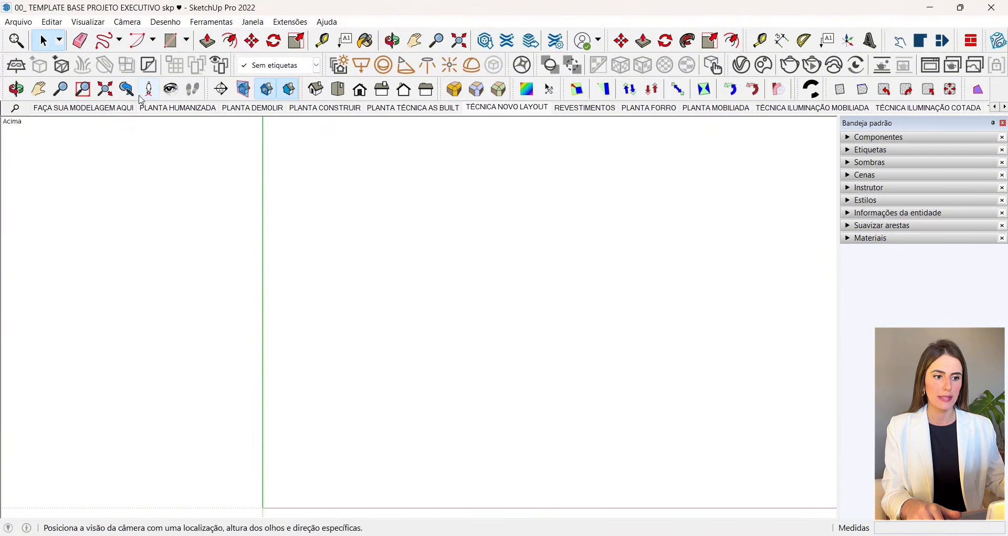
{"action": "left_click", "coordinate": [129, 108]}
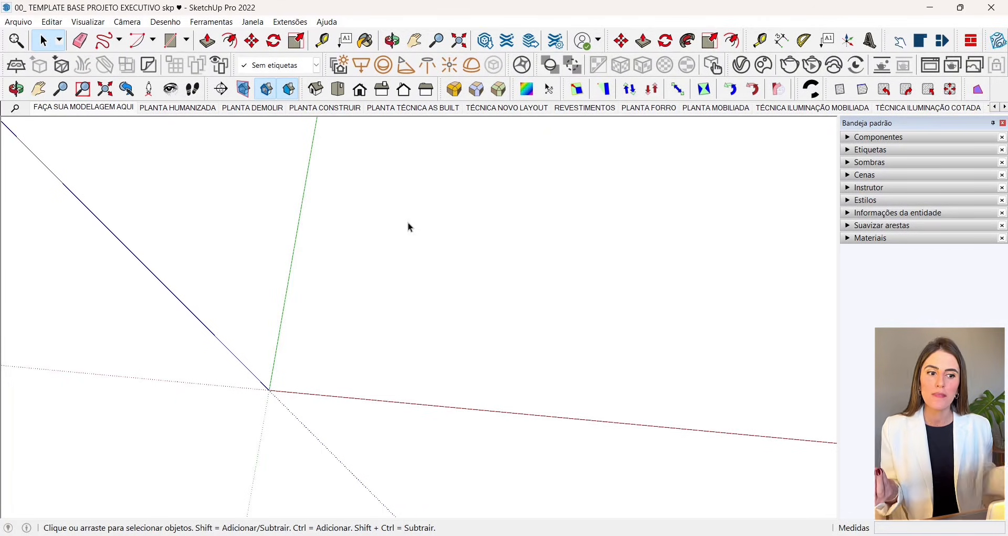
{"action": "middle_click_drag", "start_coordinate": [411, 227], "coordinate": [244, 331]}
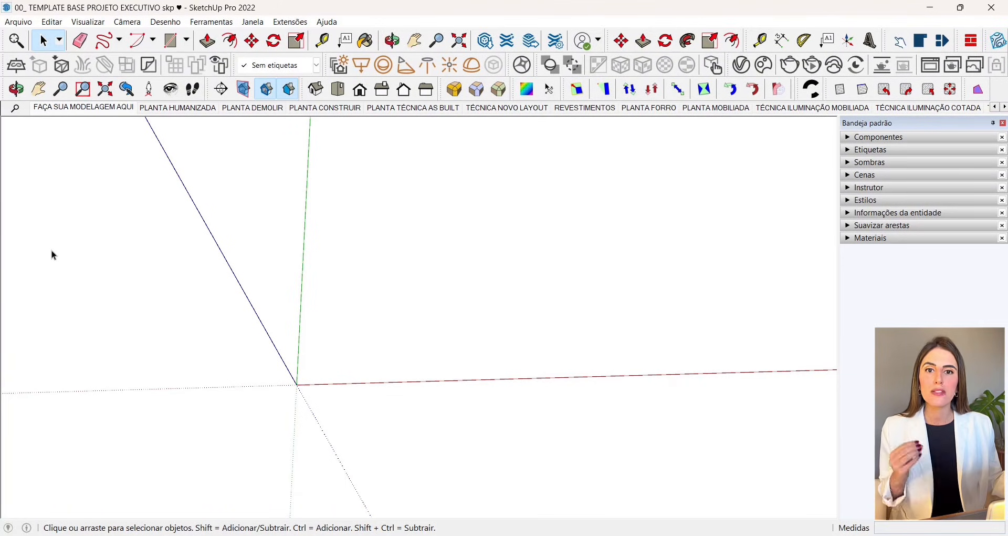
{"action": "left_click", "coordinate": [19, 21]}
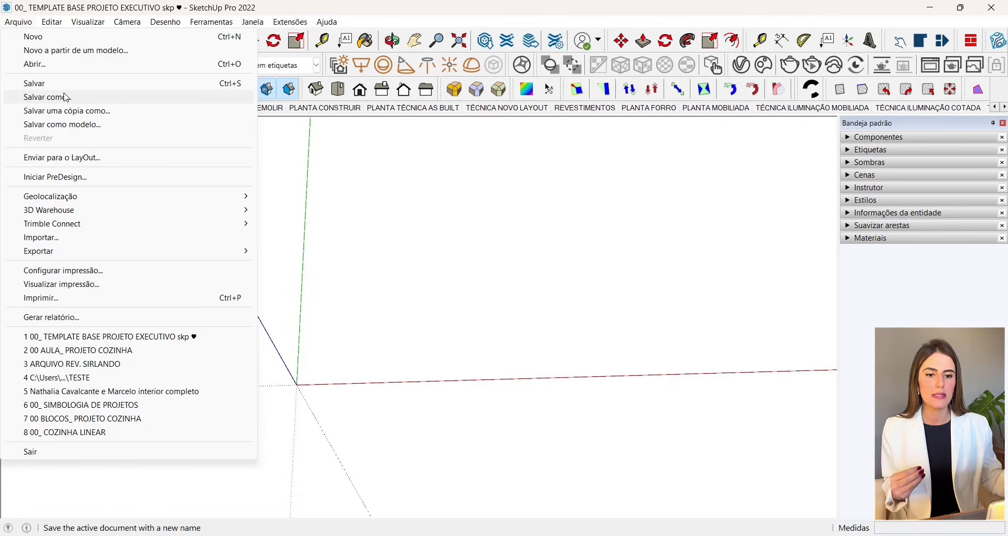
{"action": "middle_click_drag", "start_coordinate": [333, 337], "coordinate": [344, 314]}
{"action": "scroll", "coordinate": [484, 302], "scroll_direction": "down", "scroll_amount": 2}
{"action": "scroll", "coordinate": [393, 295], "scroll_direction": "up", "scroll_amount": 3}
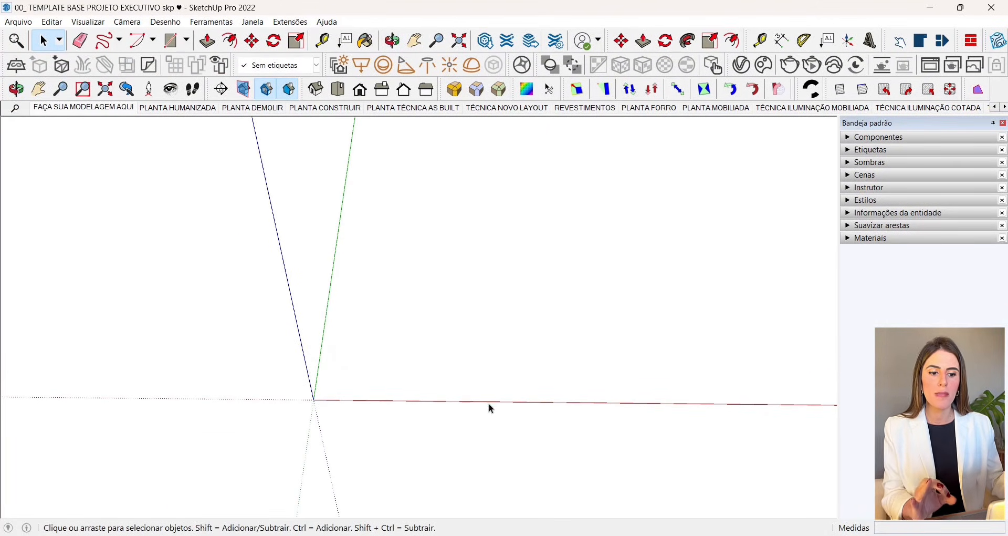
{"action": "middle_click_drag", "start_coordinate": [142, 273], "coordinate": [459, 389]}
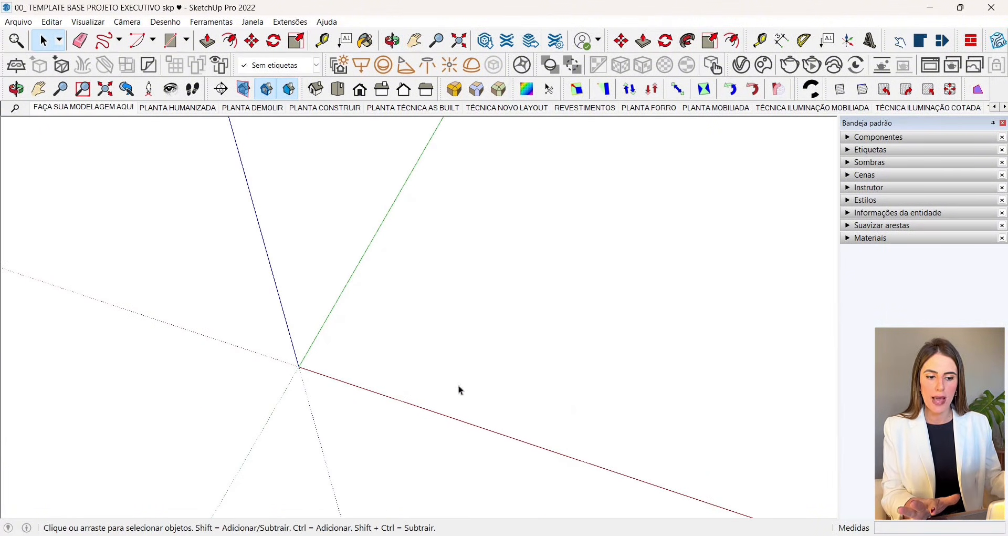
Step: Draw a 3,65 × 3,6 m rectangle on the ground plane starting at the axes origin
{"action": "left_click", "coordinate": [167, 46]}
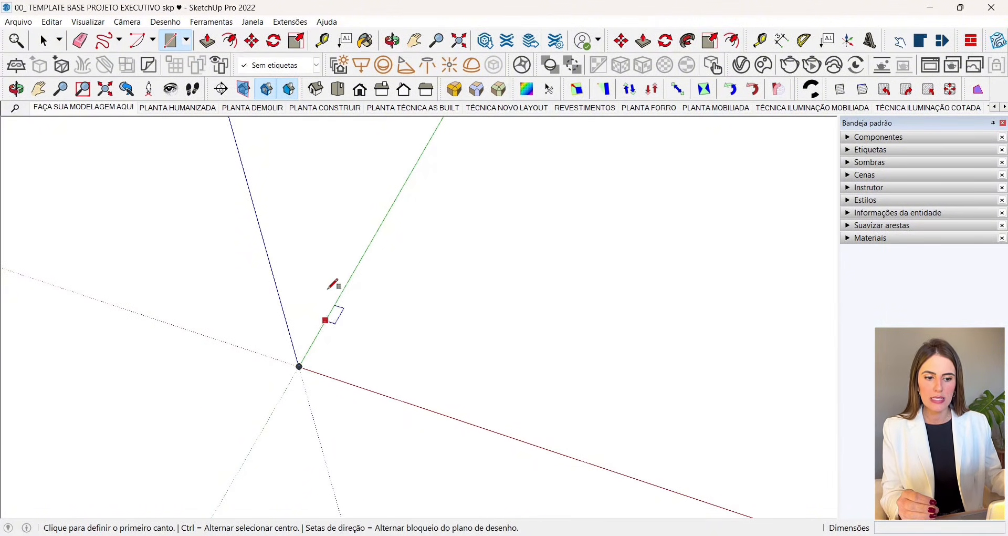
{"action": "left_click", "coordinate": [299, 366]}
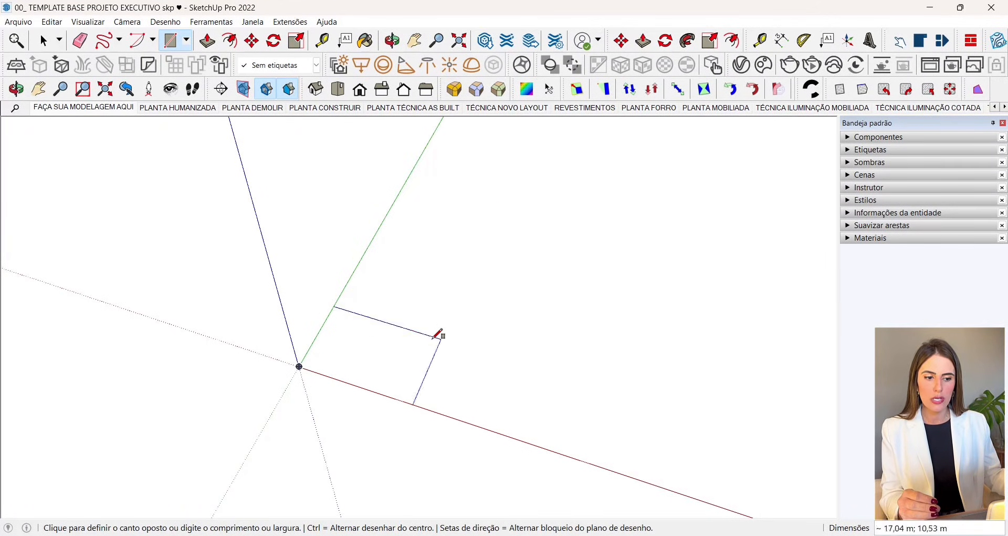
{"action": "middle_click_drag", "start_coordinate": [408, 315], "coordinate": [453, 238]}
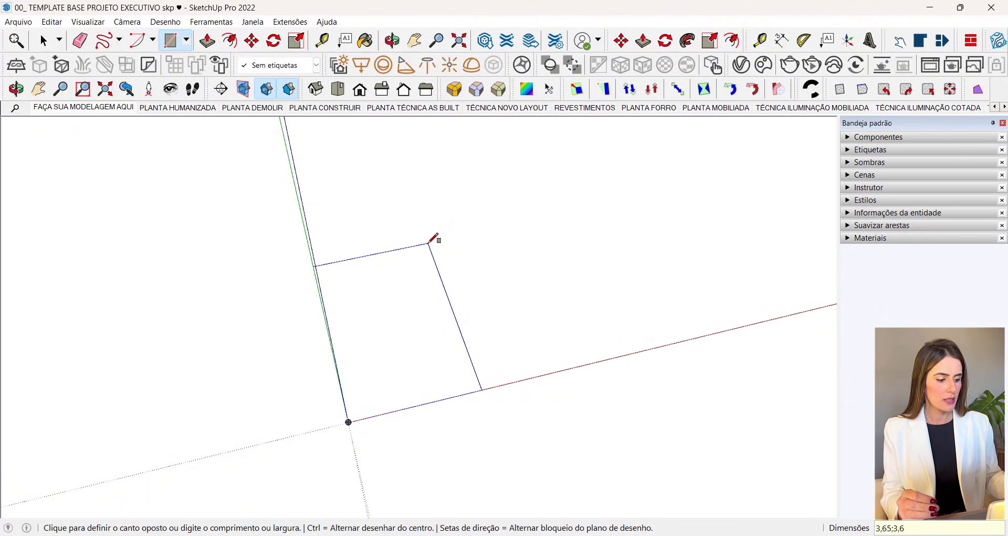
{"action": "key", "text": "Return"}
{"action": "left_click", "coordinate": [45, 42]}
{"action": "scroll", "coordinate": [377, 440], "scroll_direction": "up", "scroll_amount": 4}
{"action": "middle_click_drag", "start_coordinate": [378, 440], "coordinate": [340, 410]}
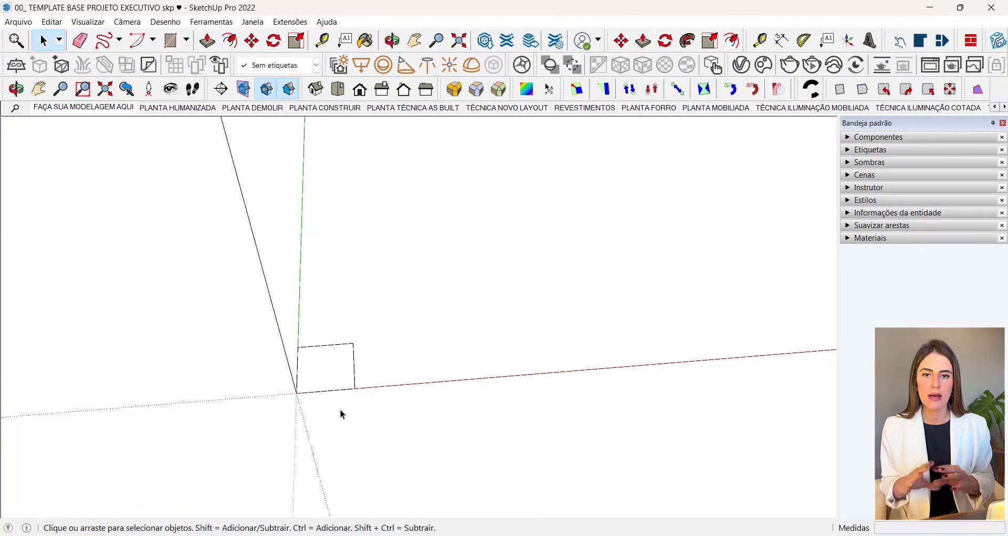
Step: Check the model's units of measure and the available length units in the model information
{"action": "left_click", "coordinate": [252, 22]}
{"action": "left_click", "coordinate": [286, 87]}
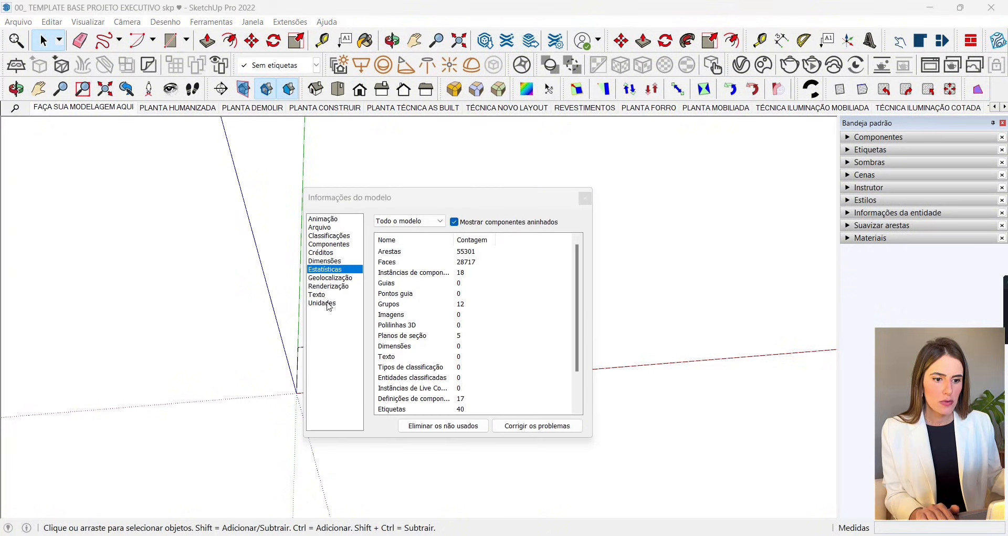
{"action": "left_click", "coordinate": [329, 303]}
{"action": "left_click", "coordinate": [376, 271]}
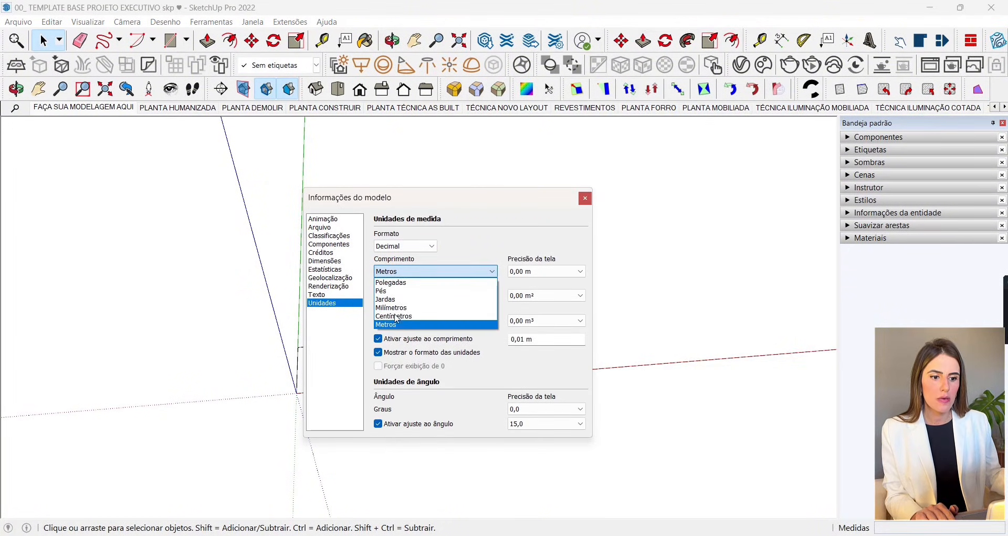
{"action": "left_click", "coordinate": [506, 220]}
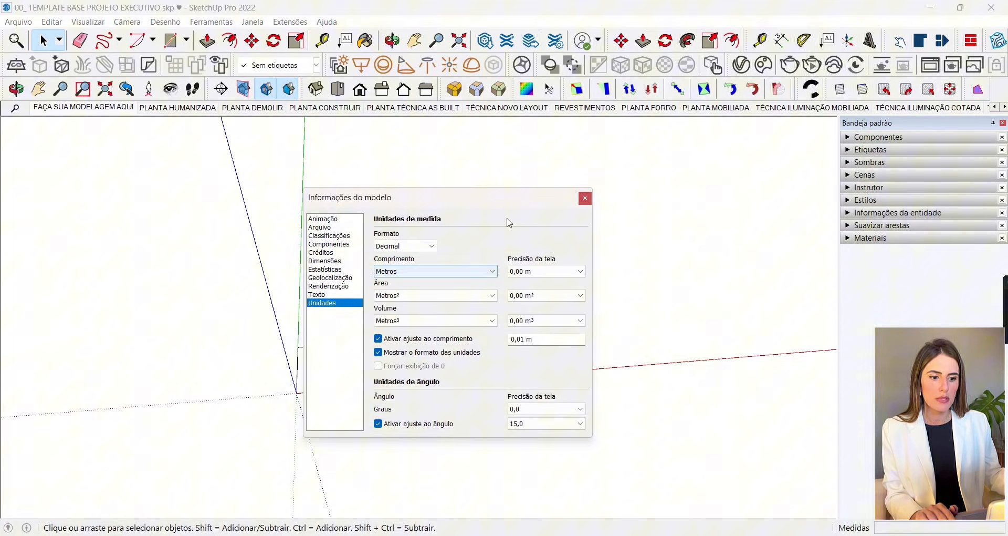
{"action": "left_click", "coordinate": [585, 199]}
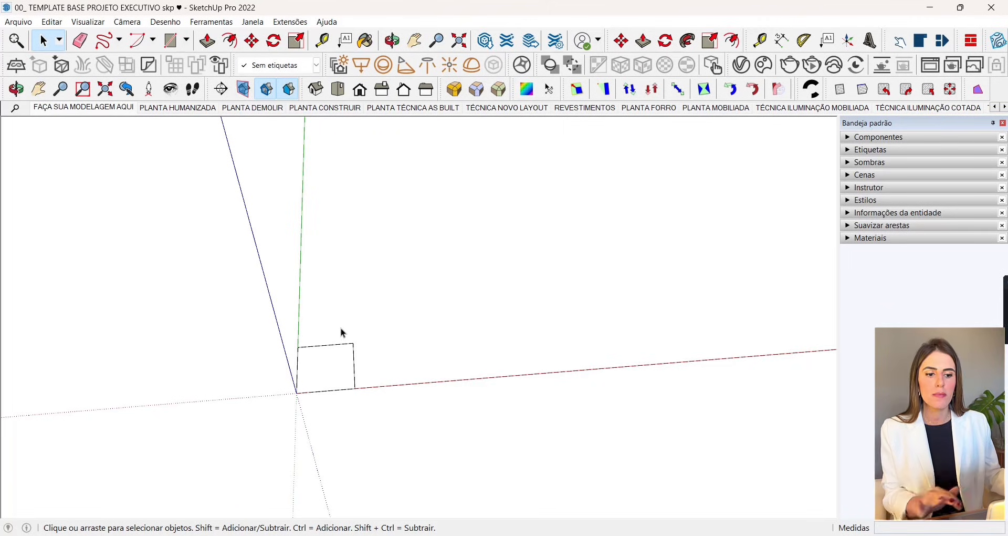
Step: Offset the rectangle's outline 0,15 m outward for the wall thickness
{"action": "middle_click_drag", "start_coordinate": [327, 372], "coordinate": [468, 331]}
{"action": "scroll", "coordinate": [210, 378], "scroll_direction": "up", "scroll_amount": 3}
{"action": "middle_click_drag", "start_coordinate": [349, 325], "coordinate": [252, 443]}
{"action": "scroll", "coordinate": [253, 443], "scroll_direction": "up", "scroll_amount": 3}
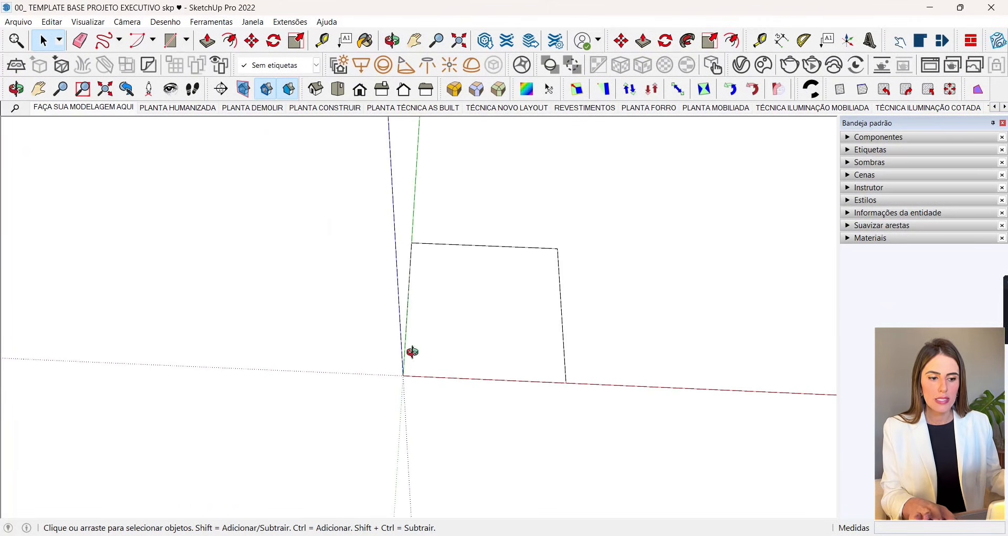
{"action": "middle_click_drag", "start_coordinate": [413, 352], "coordinate": [354, 182]}
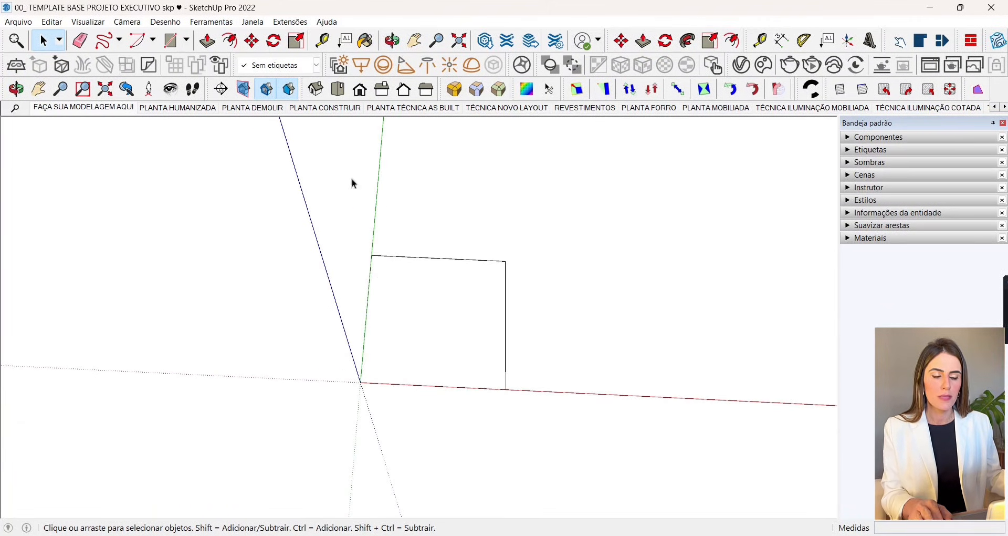
{"action": "left_click", "coordinate": [231, 41]}
{"action": "left_click", "coordinate": [391, 257]}
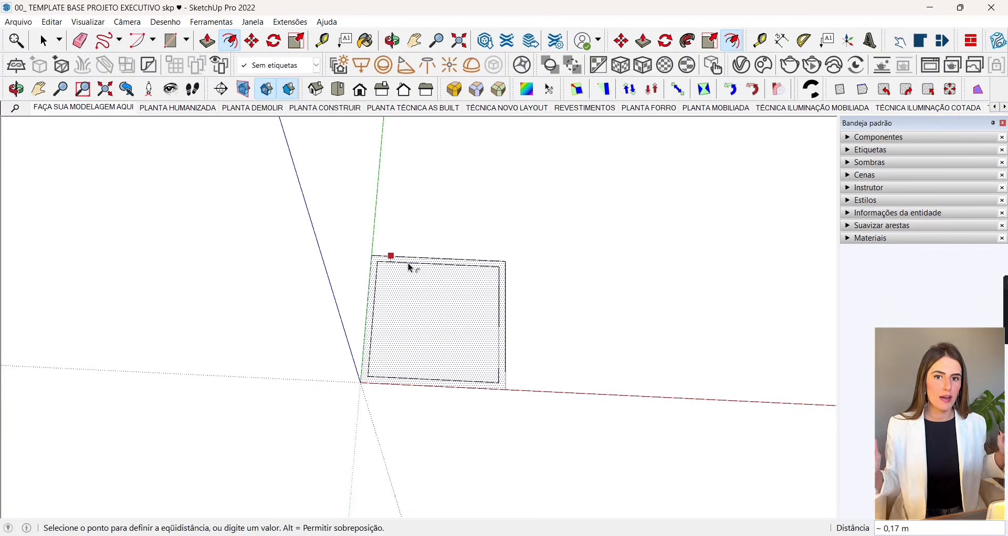
{"action": "type", "text": "0,"}
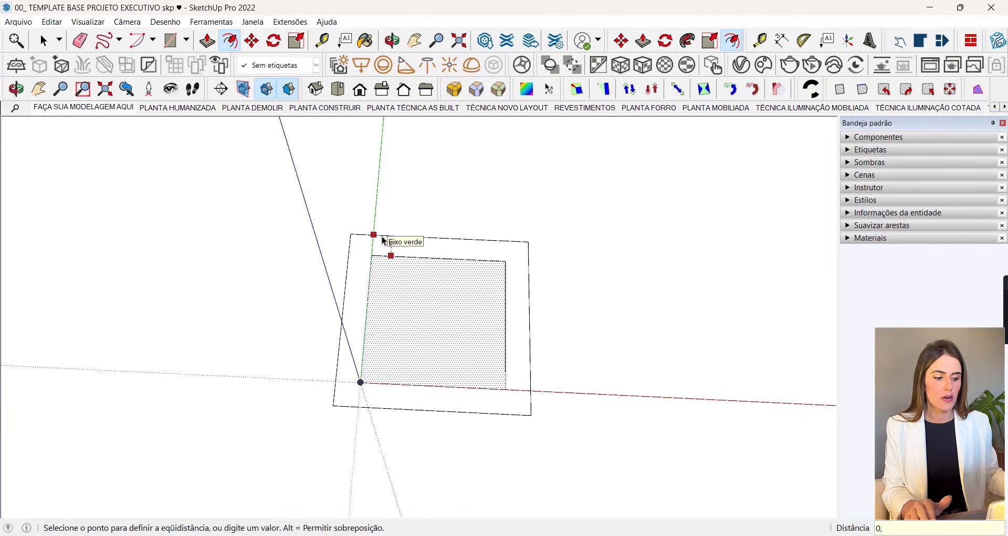
{"action": "type", "text": "15"}
{"action": "key", "text": "Return"}
Step: Move the whole two-outline floor plan so its outer corner sits on the axes origin
{"action": "left_click", "coordinate": [45, 40]}
{"action": "left_click_drag", "start_coordinate": [603, 439], "coordinate": [321, 225]}
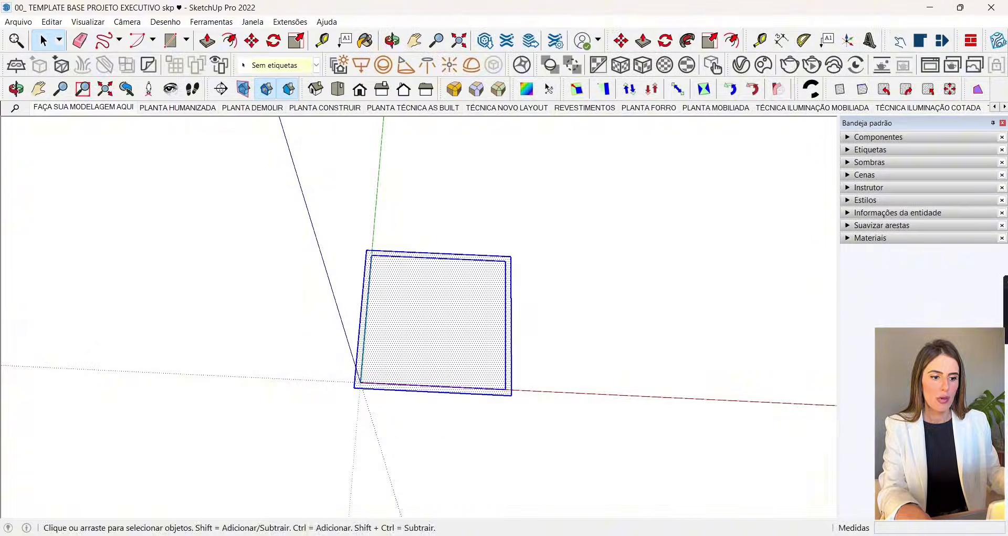
{"action": "left_click", "coordinate": [251, 41]}
{"action": "scroll", "coordinate": [362, 341], "scroll_direction": "up", "scroll_amount": 6}
{"action": "left_click", "coordinate": [344, 326]}
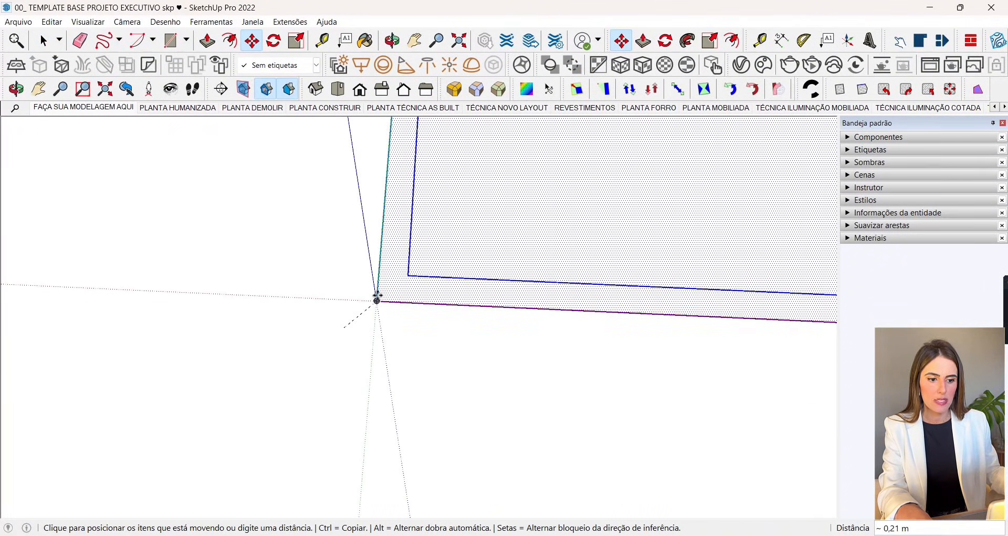
{"action": "left_click", "coordinate": [377, 298]}
{"action": "scroll", "coordinate": [290, 400], "scroll_direction": "down", "scroll_amount": 5}
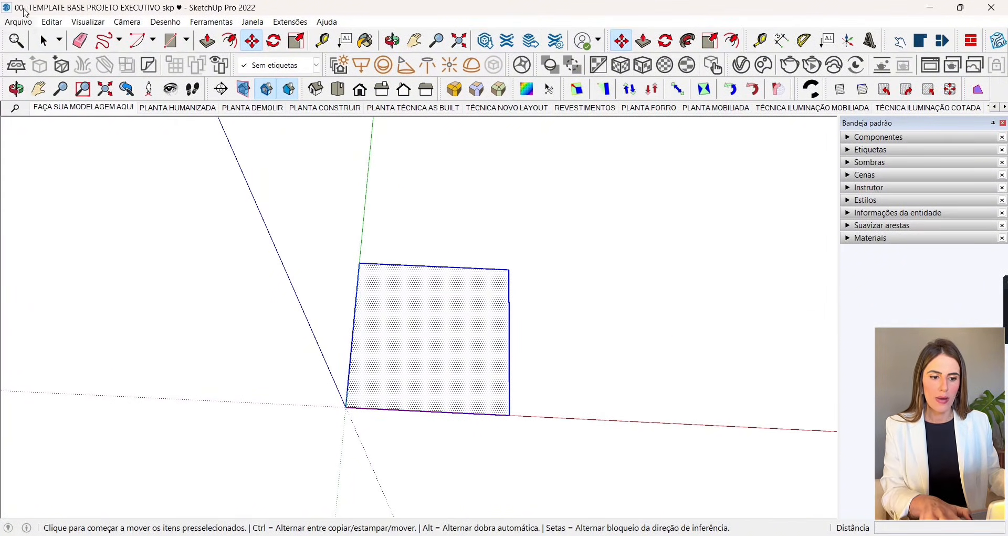
Step: Offset the rectangle's outline 0,15 m inward to form the wall thickness
{"action": "left_click", "coordinate": [45, 41]}
{"action": "key", "text": "f"}
{"action": "left_click", "coordinate": [371, 272]}
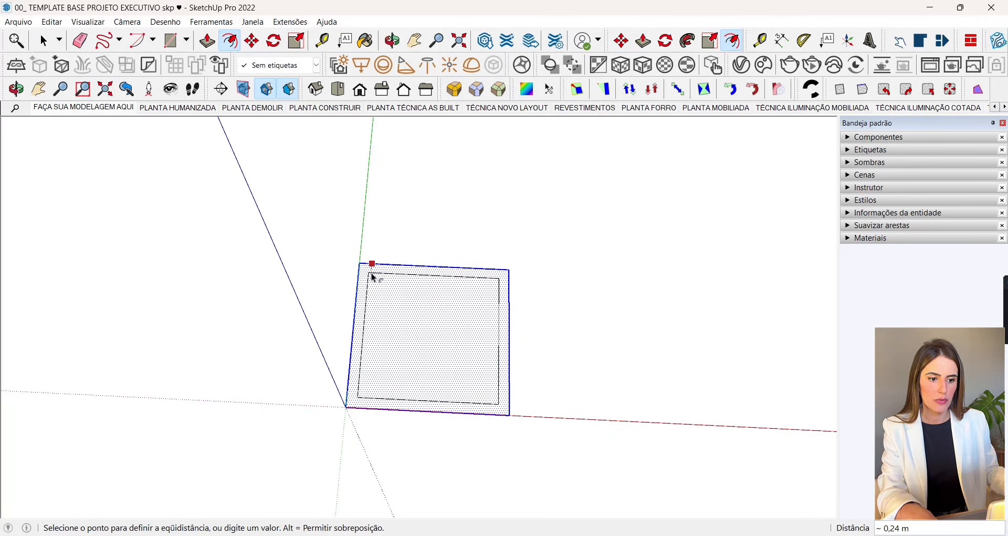
{"action": "type", "text": "0,15"}
{"action": "key", "text": "Return"}
{"action": "left_click", "coordinate": [44, 41]}
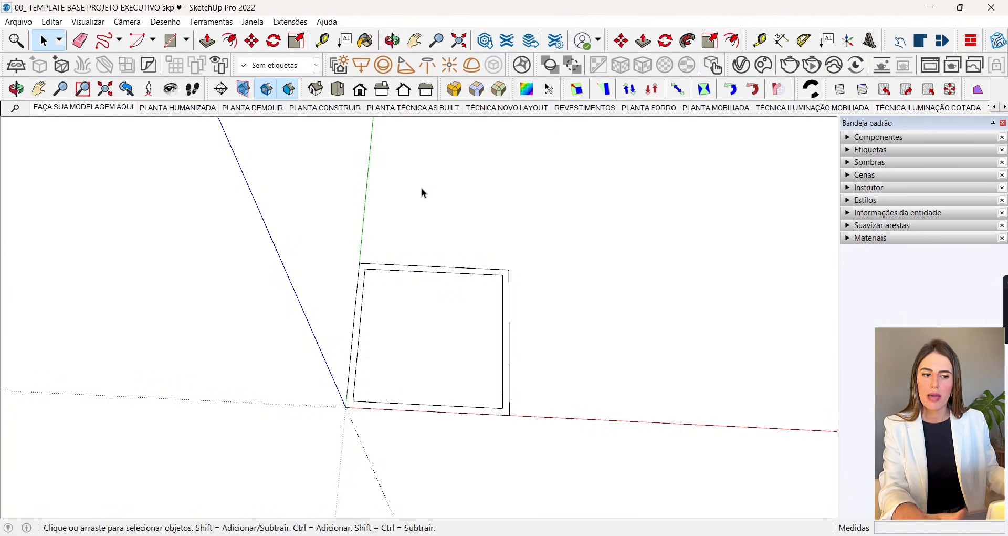
Step: Make the wall strip between the two outlines, including its edges, into a group
{"action": "scroll", "coordinate": [413, 245], "scroll_direction": "down", "scroll_amount": 1}
{"action": "scroll", "coordinate": [514, 300], "scroll_direction": "up", "scroll_amount": 4}
{"action": "scroll", "coordinate": [483, 245], "scroll_direction": "down", "scroll_amount": 2}
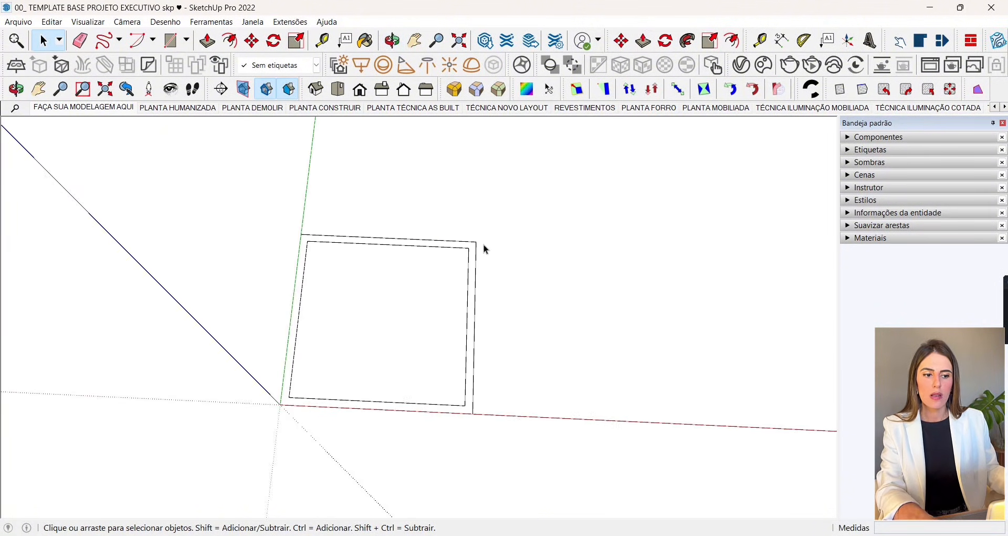
{"action": "middle_click_drag", "start_coordinate": [483, 245], "coordinate": [456, 276]}
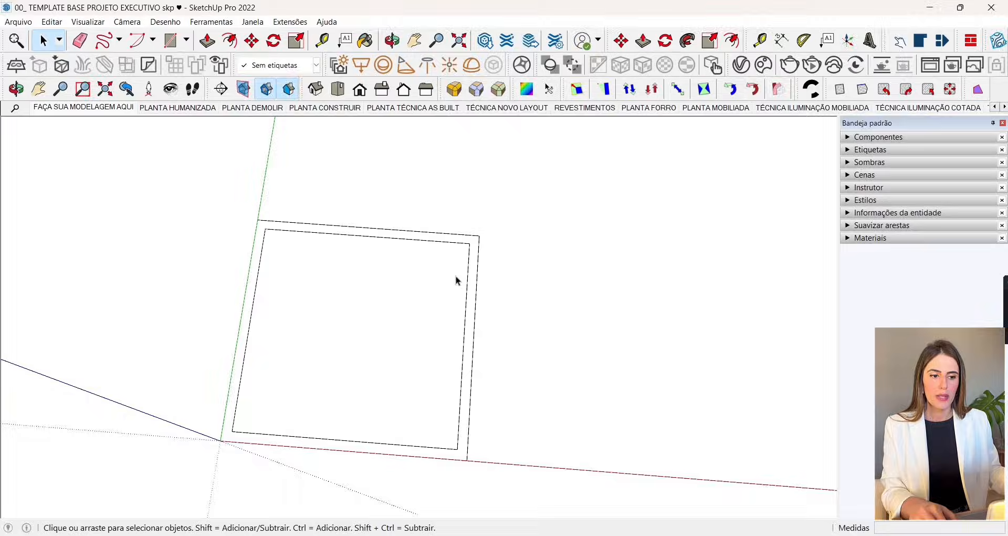
{"action": "double_click", "coordinate": [477, 248]}
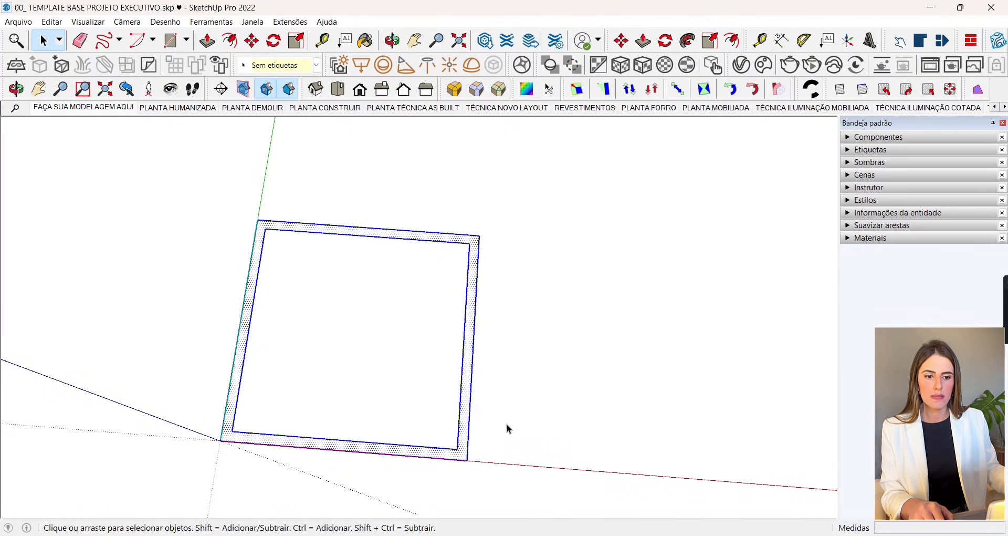
{"action": "right_click", "coordinate": [474, 244]}
{"action": "left_click", "coordinate": [518, 347]}
{"action": "middle_click_drag", "start_coordinate": [446, 371], "coordinate": [486, 242]}
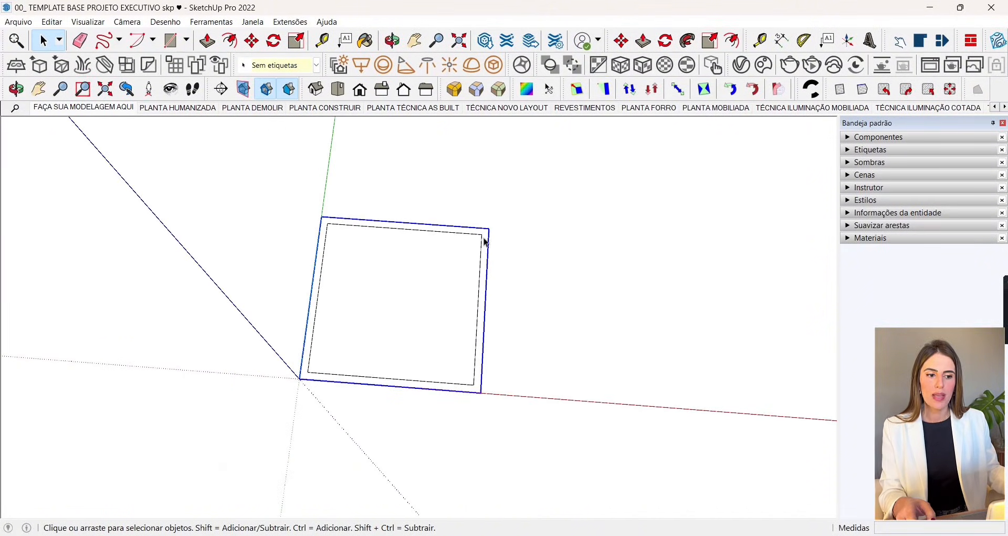
Step: Make the inner floor face and its edges into a separate group
{"action": "scroll", "coordinate": [339, 292], "scroll_direction": "up", "scroll_amount": 2}
{"action": "double_click", "coordinate": [386, 284]}
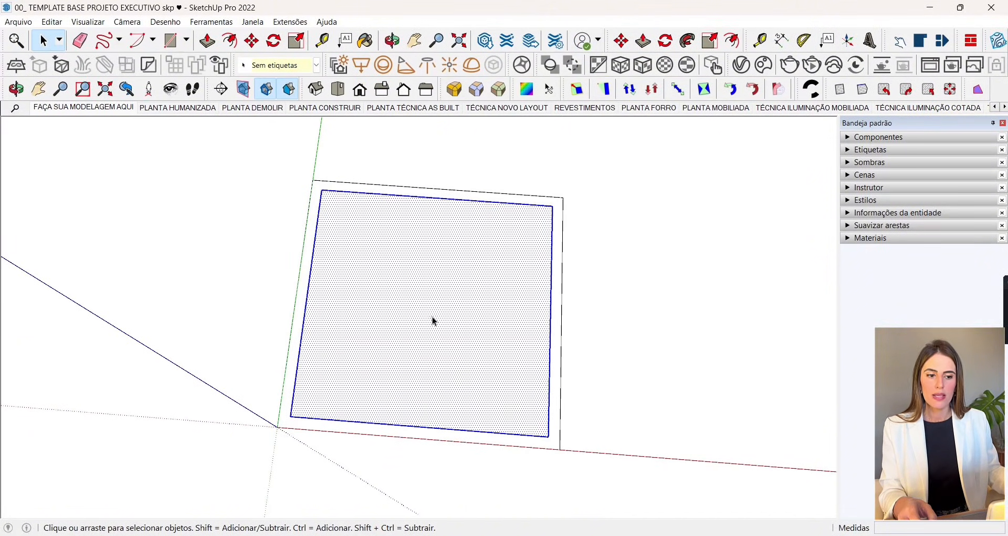
{"action": "right_click", "coordinate": [423, 285]}
{"action": "left_click", "coordinate": [474, 127]}
{"action": "scroll", "coordinate": [442, 223], "scroll_direction": "down", "scroll_amount": 2}
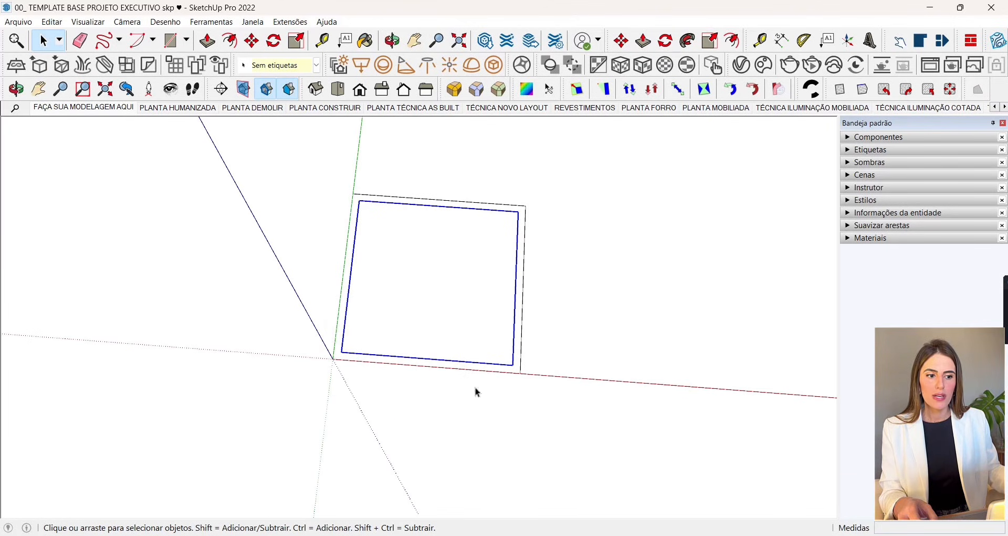
{"action": "scroll", "coordinate": [343, 202], "scroll_direction": "up", "scroll_amount": 4}
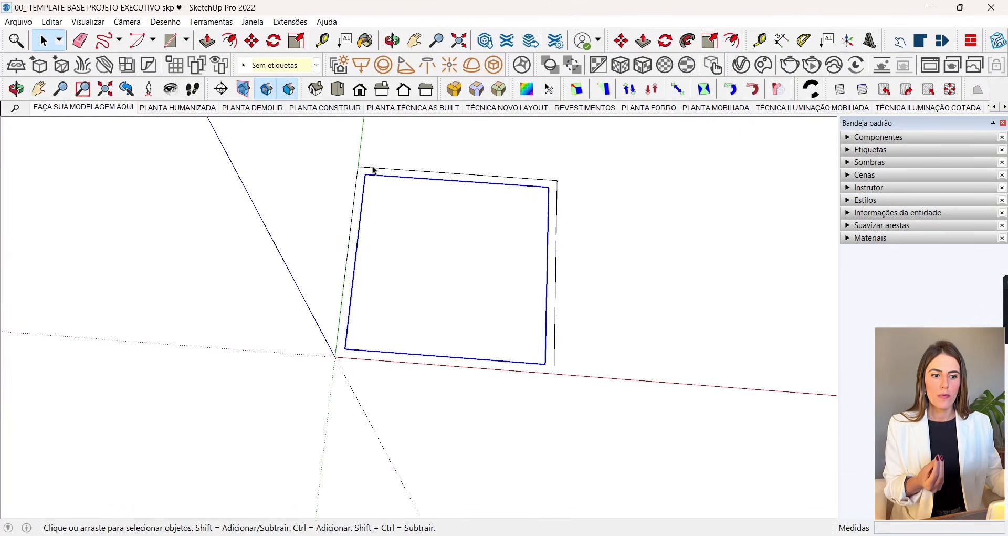
Step: Undo the grouping of the wall strip and the inner floor
{"action": "left_click", "coordinate": [371, 172]}
{"action": "scroll", "coordinate": [370, 173], "scroll_direction": "down", "scroll_amount": 4}
{"action": "scroll", "coordinate": [392, 191], "scroll_direction": "down", "scroll_amount": 1}
{"action": "scroll", "coordinate": [475, 250], "scroll_direction": "up", "scroll_amount": 2}
{"action": "key", "text": "ctrl+z"}
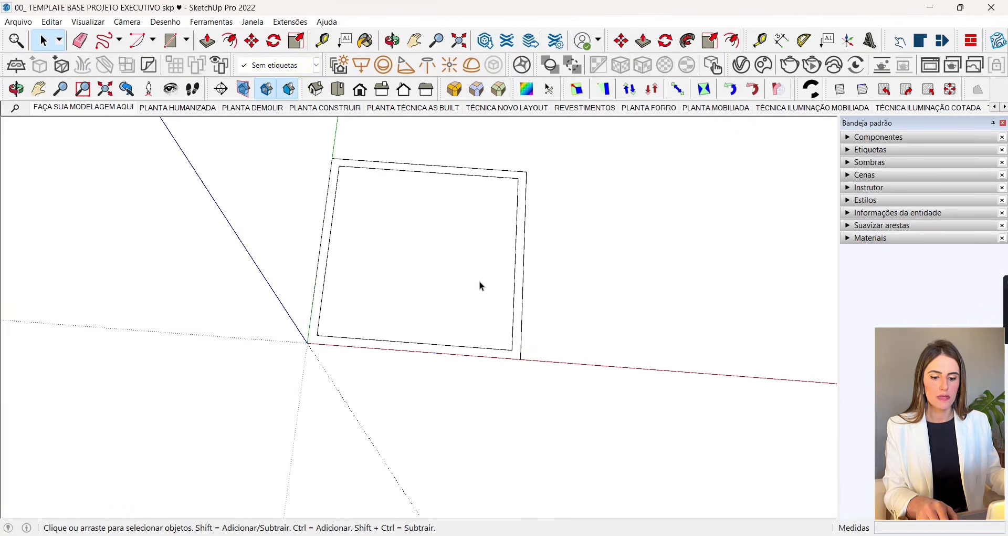
Step: Select the wall strip and inner floor faces and check their area in the entity information
{"action": "left_click", "coordinate": [480, 282]}
{"action": "left_click_drag", "start_coordinate": [594, 396], "coordinate": [176, 87]}
{"action": "scroll", "coordinate": [462, 193], "scroll_direction": "up", "scroll_amount": 2}
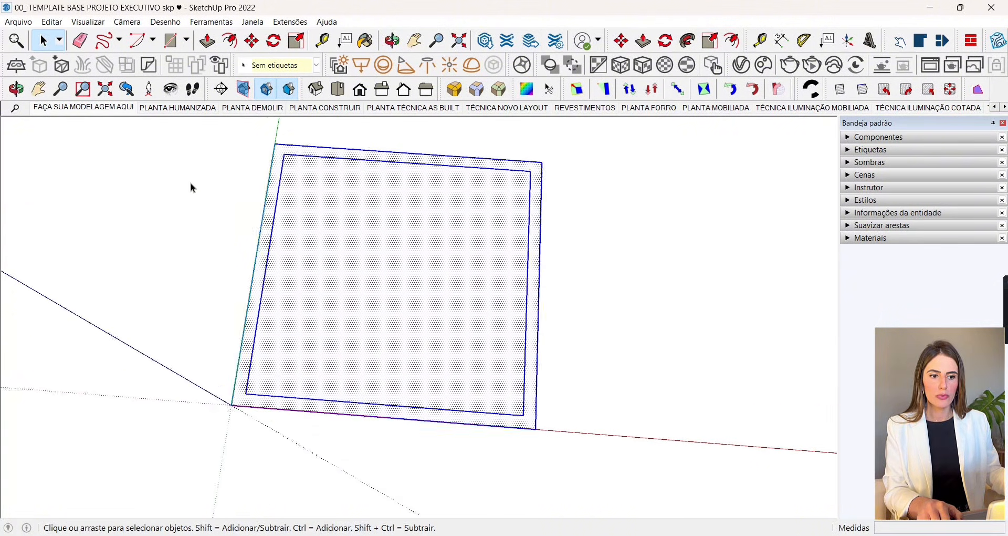
{"action": "scroll", "coordinate": [191, 183], "scroll_direction": "down", "scroll_amount": 2}
{"action": "scroll", "coordinate": [333, 224], "scroll_direction": "up", "scroll_amount": 2}
{"action": "right_click", "coordinate": [333, 224]}
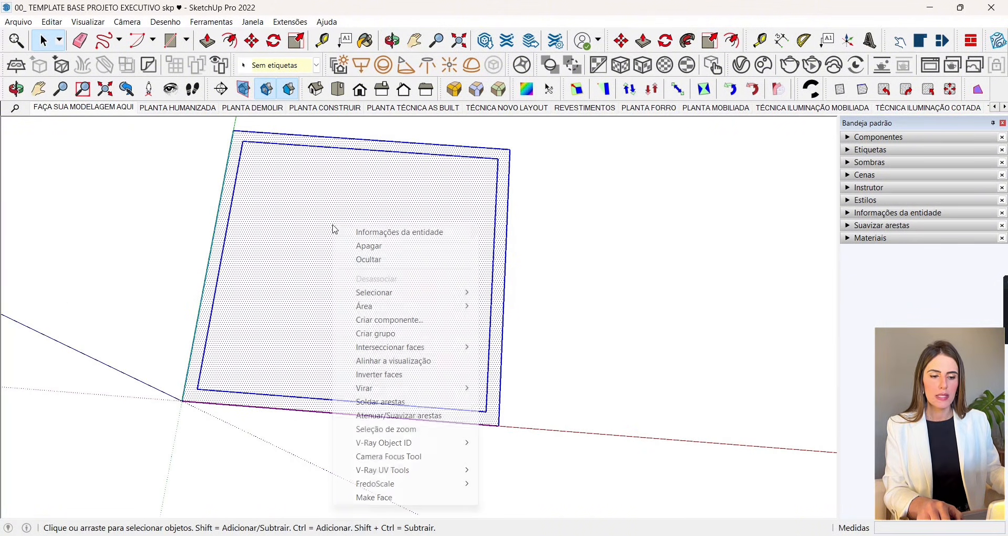
{"action": "left_click", "coordinate": [402, 233]}
{"action": "left_click", "coordinate": [709, 300]}
{"action": "left_click", "coordinate": [499, 266]}
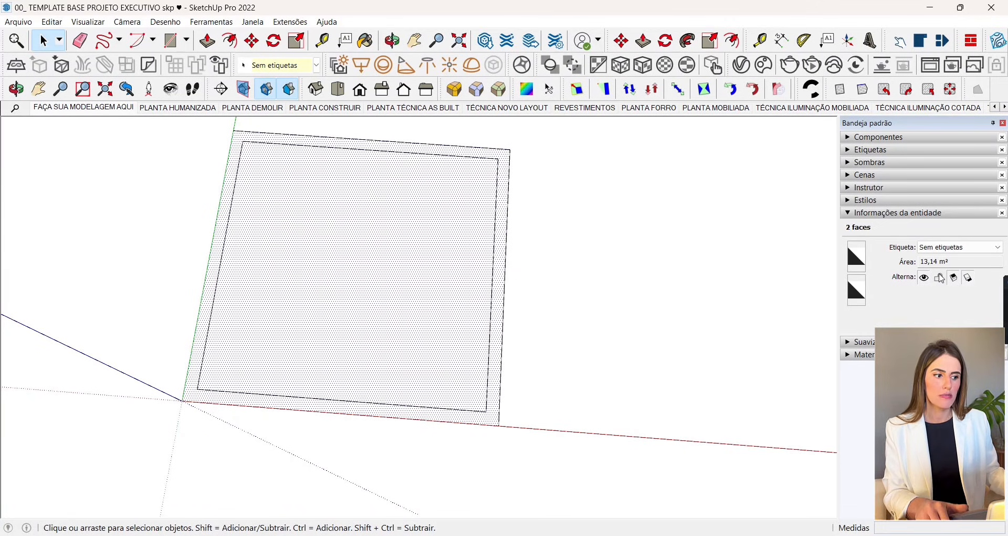
{"action": "scroll", "coordinate": [384, 271], "scroll_direction": "down", "scroll_amount": 1}
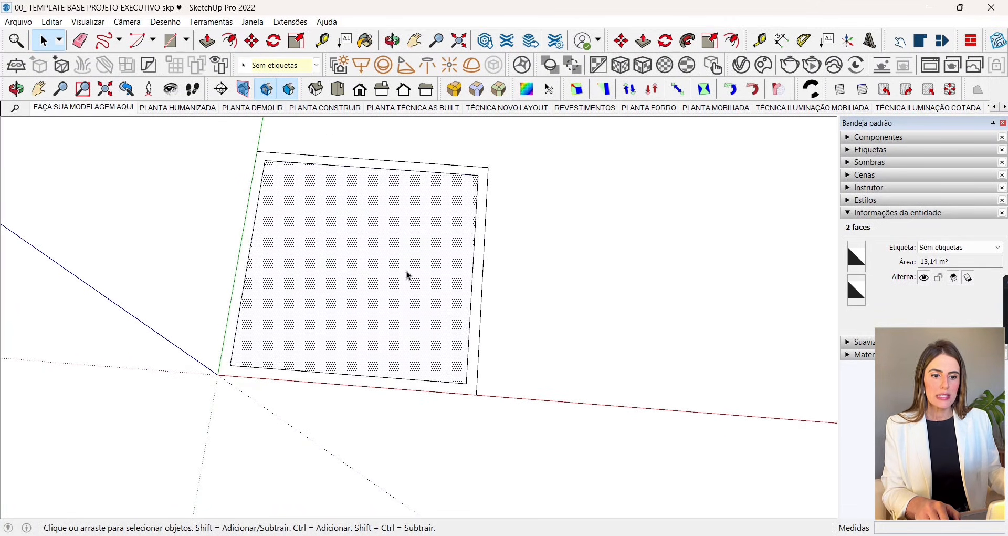
Step: Group the wall strip together with its edges, and make the inner floor face with its edges a separate group
{"action": "double_click", "coordinate": [485, 226]}
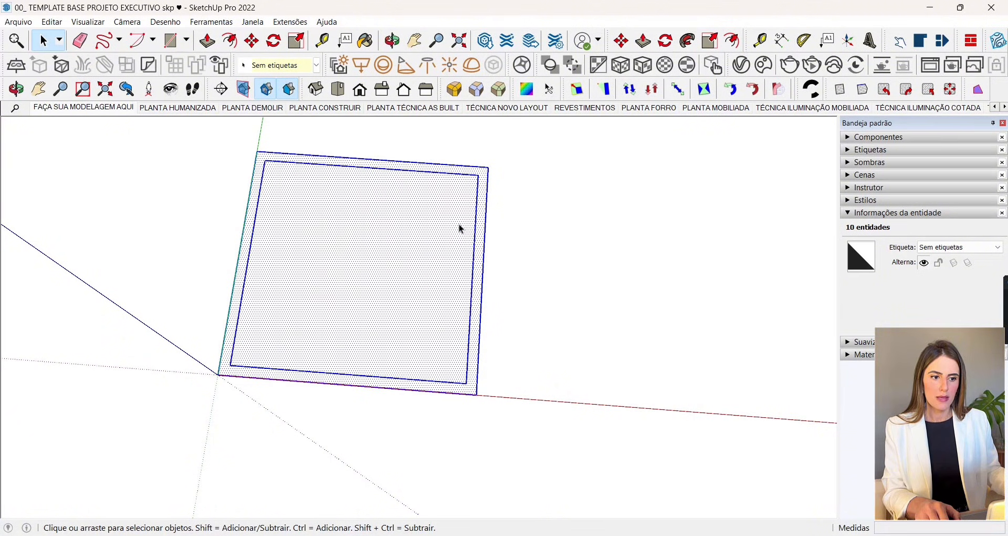
{"action": "right_click", "coordinate": [482, 208]}
{"action": "left_click", "coordinate": [509, 316]}
{"action": "double_click", "coordinate": [367, 273]}
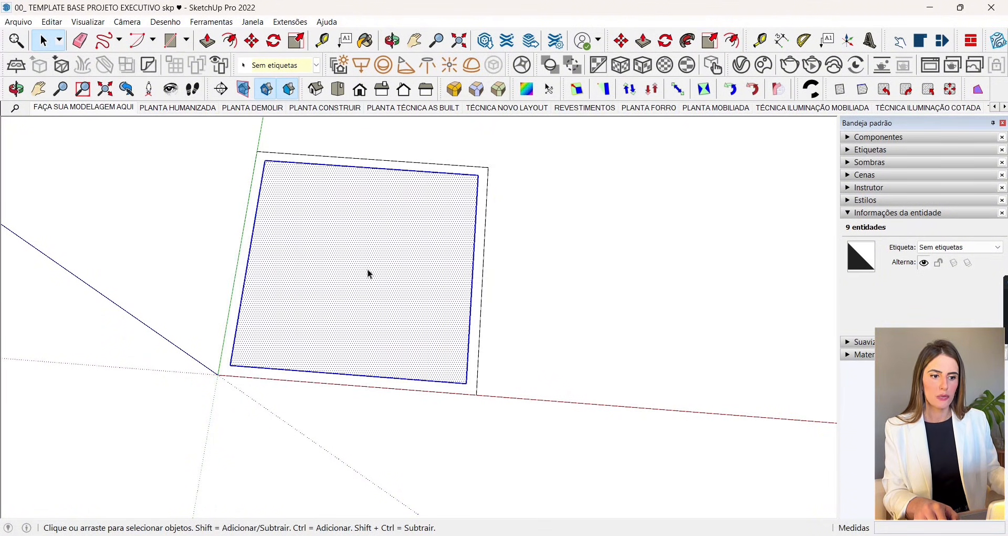
{"action": "right_click", "coordinate": [367, 273]}
{"action": "left_click", "coordinate": [419, 111]}
Step: Open the inner floor group, check the area of its face in the entity information, and close the group
{"action": "scroll", "coordinate": [386, 226], "scroll_direction": "down", "scroll_amount": 2}
{"action": "double_click", "coordinate": [355, 278]}
{"action": "scroll", "coordinate": [368, 283], "scroll_direction": "up", "scroll_amount": 2}
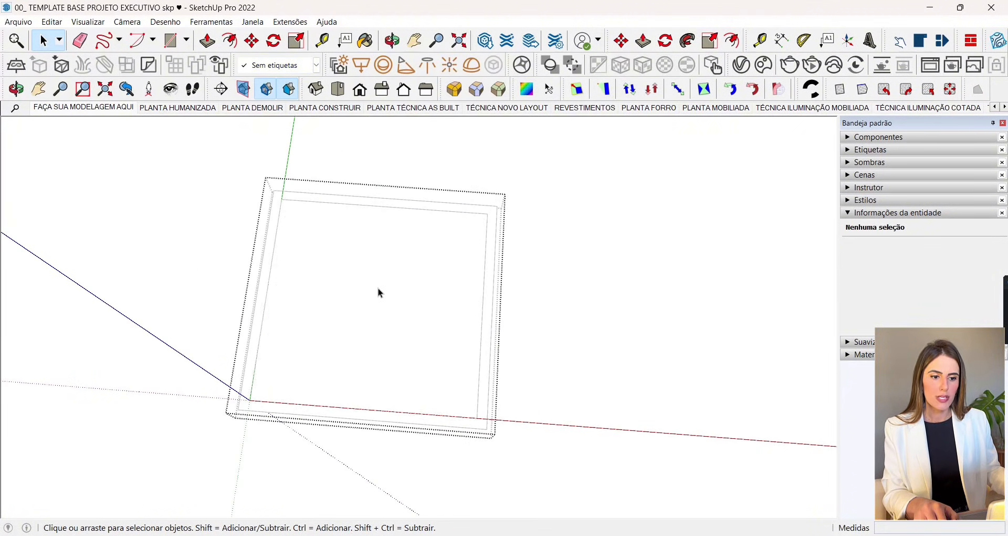
{"action": "left_click", "coordinate": [378, 288]}
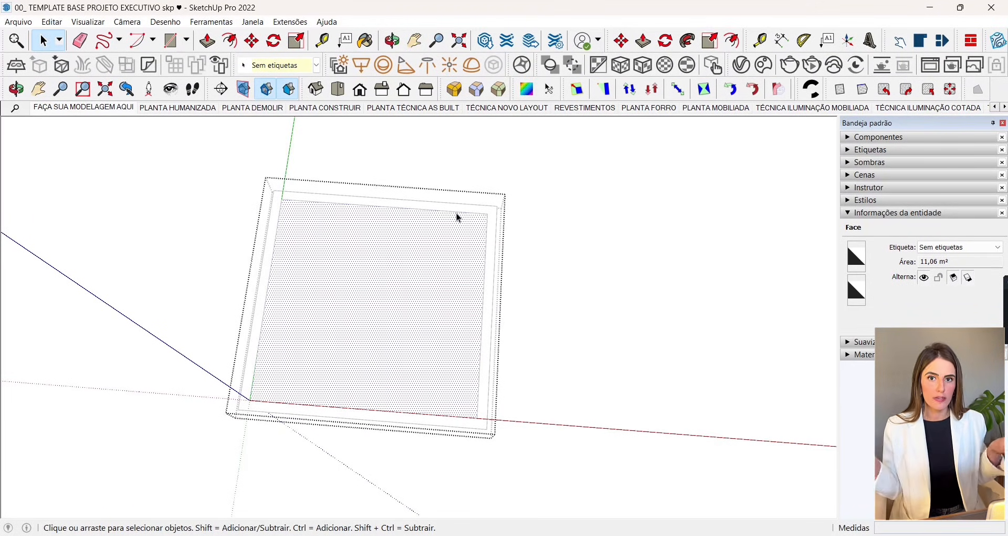
{"action": "left_click", "coordinate": [702, 293]}
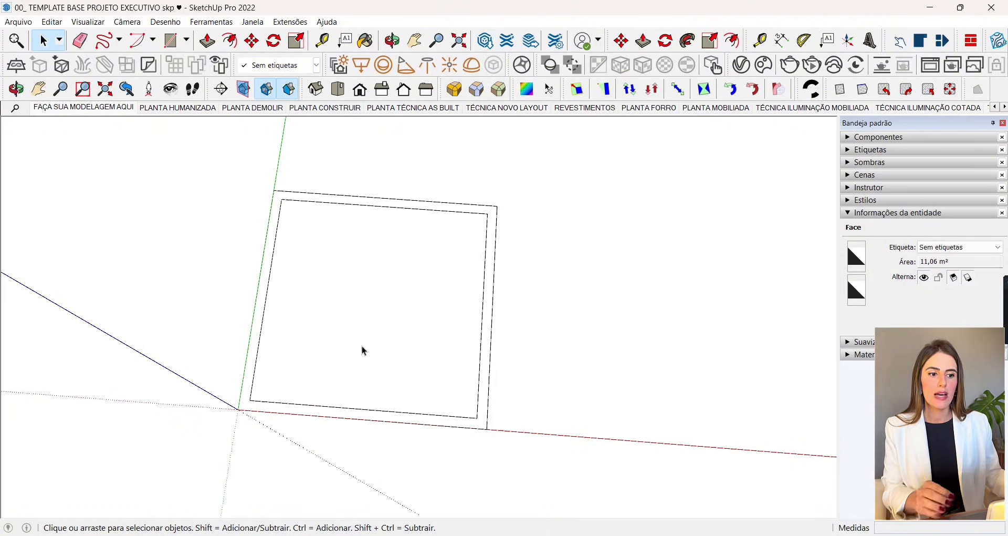
Step: Extrude the wall strip inside its group to a height of 2,75 m and close the group
{"action": "scroll", "coordinate": [252, 310], "scroll_direction": "down", "scroll_amount": 2}
{"action": "scroll", "coordinate": [357, 252], "scroll_direction": "up", "scroll_amount": 3}
{"action": "scroll", "coordinate": [562, 256], "scroll_direction": "down", "scroll_amount": 2}
{"action": "scroll", "coordinate": [463, 238], "scroll_direction": "up", "scroll_amount": 3}
{"action": "scroll", "coordinate": [467, 237], "scroll_direction": "down", "scroll_amount": 2}
{"action": "left_click", "coordinate": [472, 291]}
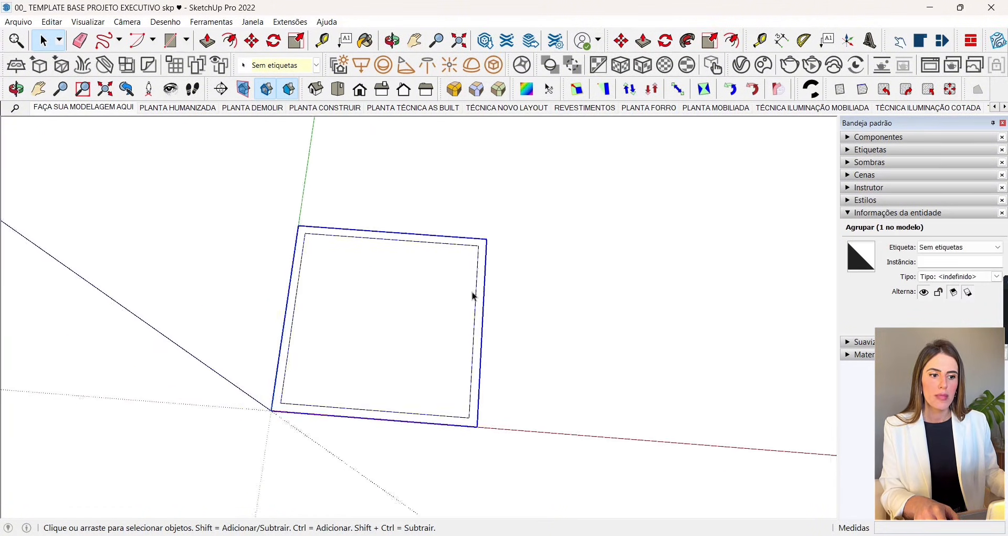
{"action": "mouse_move", "coordinate": [472, 294]}
{"action": "middle_mouse_down"}
{"action": "mouse_move", "coordinate": [462, 284]}
{"action": "mouse_move", "coordinate": [480, 289]}
{"action": "middle_mouse_up"}
{"action": "double_click", "coordinate": [484, 256]}
{"action": "key", "text": "p"}
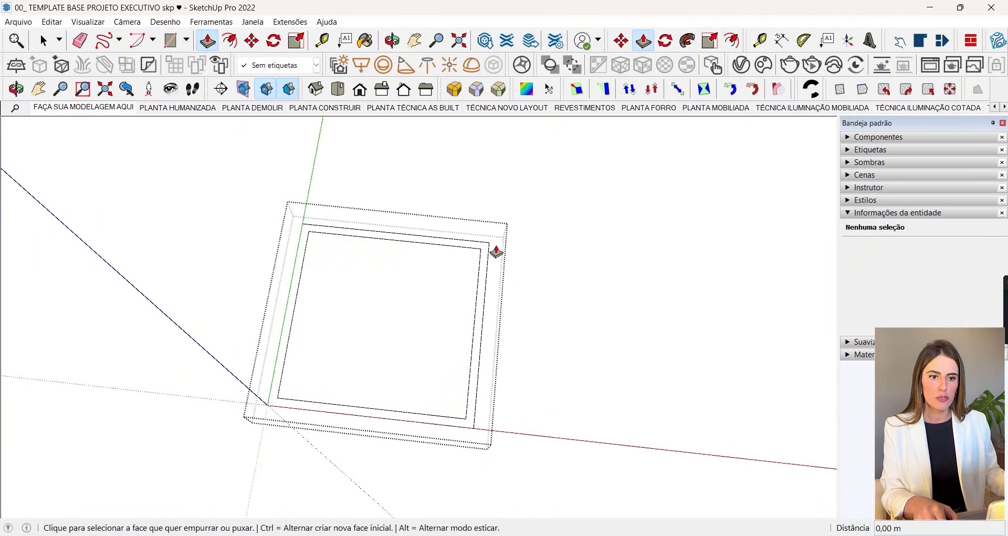
{"action": "left_click", "coordinate": [486, 247]}
{"action": "type", "text": "2,75"}
{"action": "key", "text": "Return"}
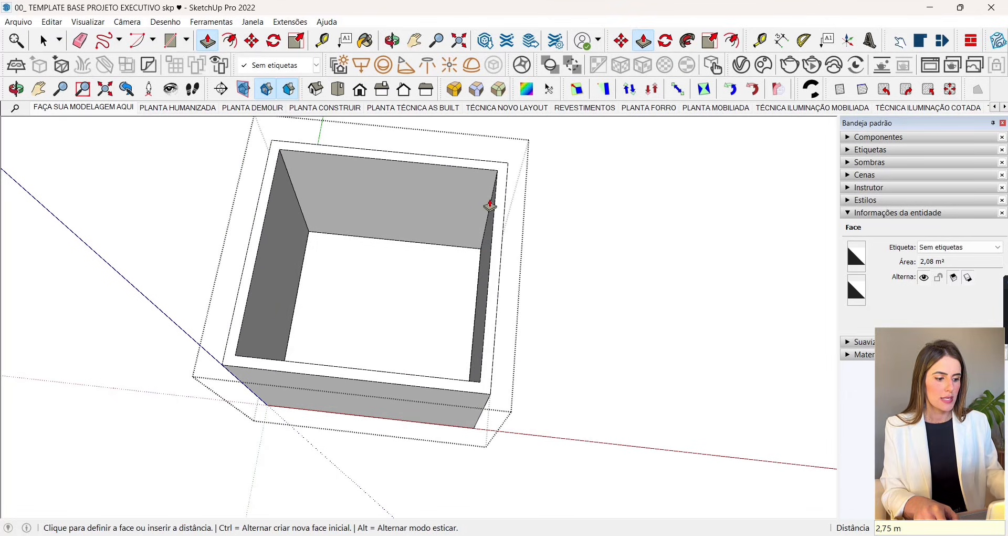
{"action": "left_click", "coordinate": [43, 40]}
{"action": "left_click", "coordinate": [197, 152]}
Step: Draw a 3,65 × 3,60 m rectangle over the top of the walls, between opposite outer corners
{"action": "middle_click_drag", "start_coordinate": [400, 365], "coordinate": [326, 294]}
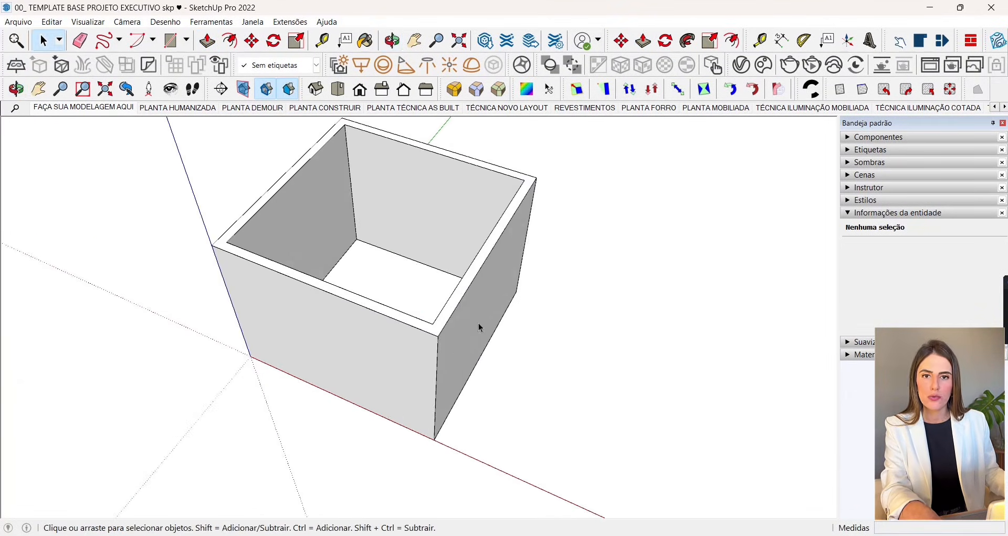
{"action": "middle_click_drag", "start_coordinate": [478, 323], "coordinate": [425, 336]}
{"action": "scroll", "coordinate": [406, 270], "scroll_direction": "up", "scroll_amount": 2}
{"action": "scroll", "coordinate": [406, 269], "scroll_direction": "down", "scroll_amount": 1}
{"action": "left_click", "coordinate": [385, 281]}
{"action": "middle_click_drag", "start_coordinate": [379, 315], "coordinate": [402, 275]}
{"action": "scroll", "coordinate": [393, 291], "scroll_direction": "down", "scroll_amount": 3}
{"action": "middle_click_drag", "start_coordinate": [391, 294], "coordinate": [384, 220]}
{"action": "left_click", "coordinate": [171, 40]}
{"action": "scroll", "coordinate": [357, 196], "scroll_direction": "up", "scroll_amount": 2}
{"action": "scroll", "coordinate": [358, 195], "scroll_direction": "up", "scroll_amount": 1}
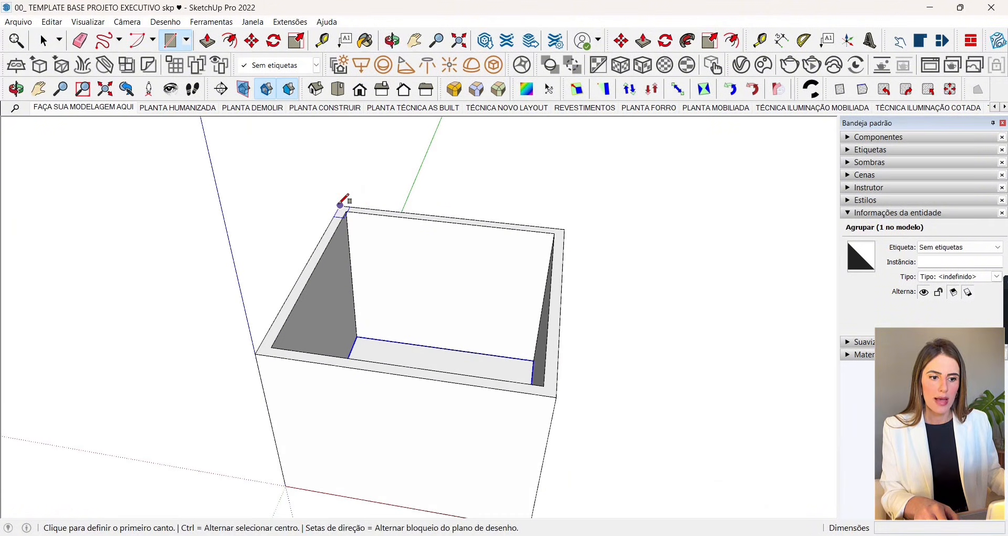
{"action": "left_click", "coordinate": [343, 206]}
{"action": "left_click", "coordinate": [557, 397]}
Step: Extrude the rectangle above the walls upward by 0,10 m and make the resulting slab a group
{"action": "key", "text": "p"}
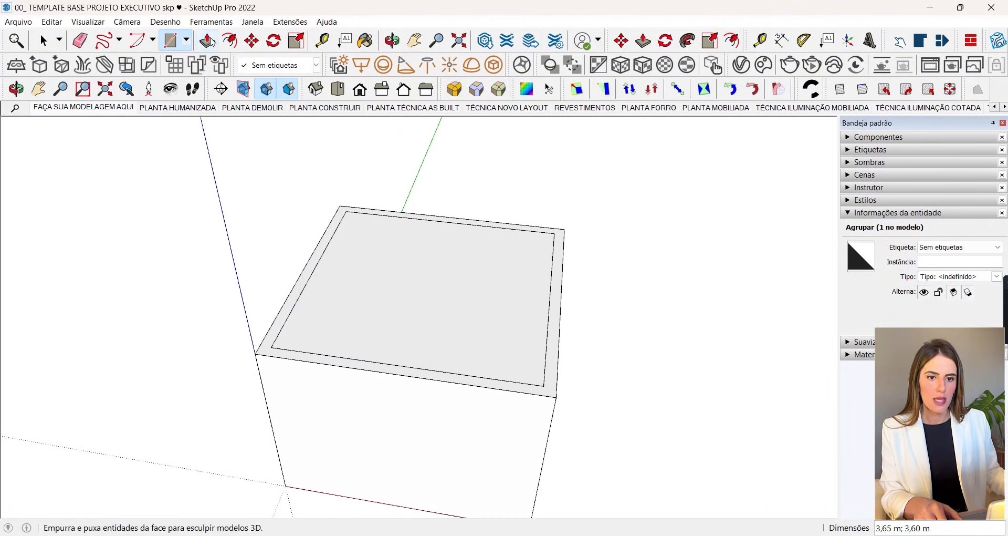
{"action": "left_click", "coordinate": [406, 313]}
{"action": "left_click", "coordinate": [407, 314]}
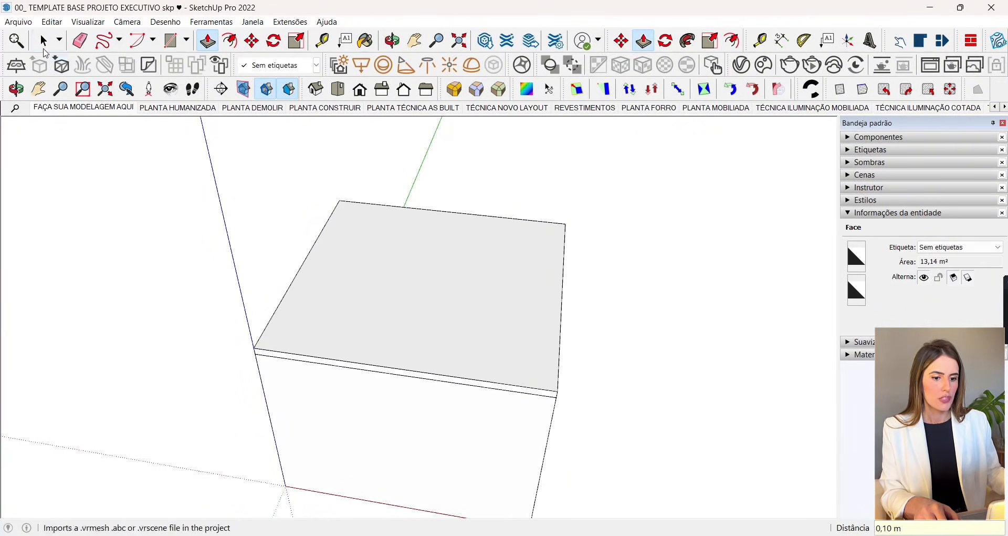
{"action": "key", "text": "space"}
{"action": "triple_click", "coordinate": [425, 295]}
{"action": "right_click", "coordinate": [426, 294]}
{"action": "left_click", "coordinate": [391, 292]}
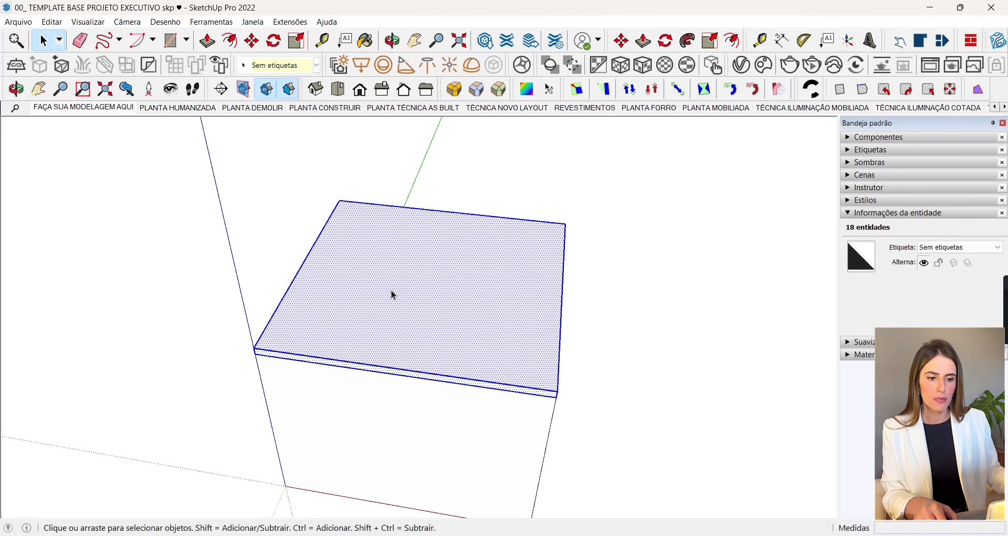
{"action": "right_click", "coordinate": [407, 252]}
{"action": "left_click", "coordinate": [463, 367]}
Step: Copy the ceiling slab 2,85 m down so its upper corner sits at the base of the walls on the origin
{"action": "middle_click_drag", "start_coordinate": [465, 372], "coordinate": [427, 285]}
{"action": "scroll", "coordinate": [428, 286], "scroll_direction": "down", "scroll_amount": 3}
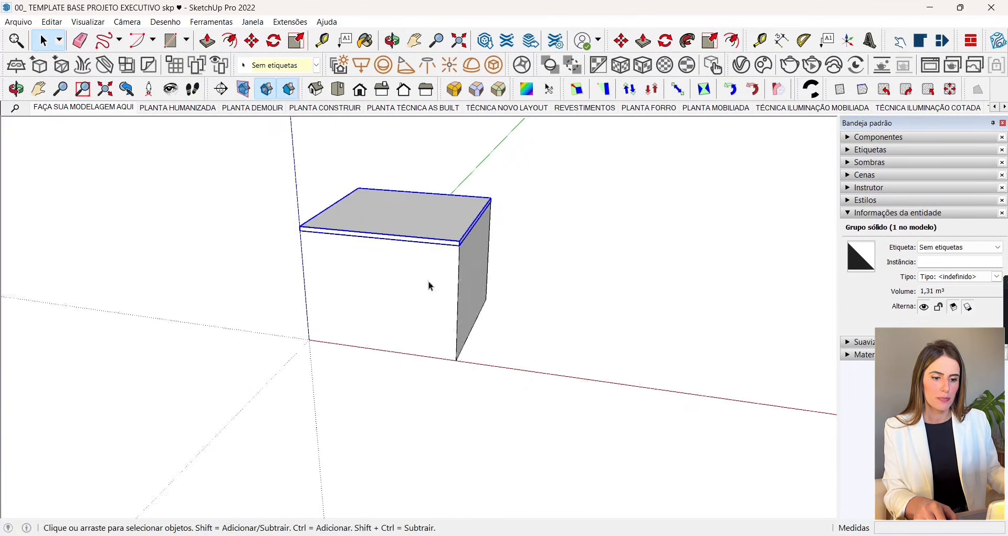
{"action": "scroll", "coordinate": [368, 220], "scroll_direction": "up", "scroll_amount": 2}
{"action": "left_click", "coordinate": [252, 41]}
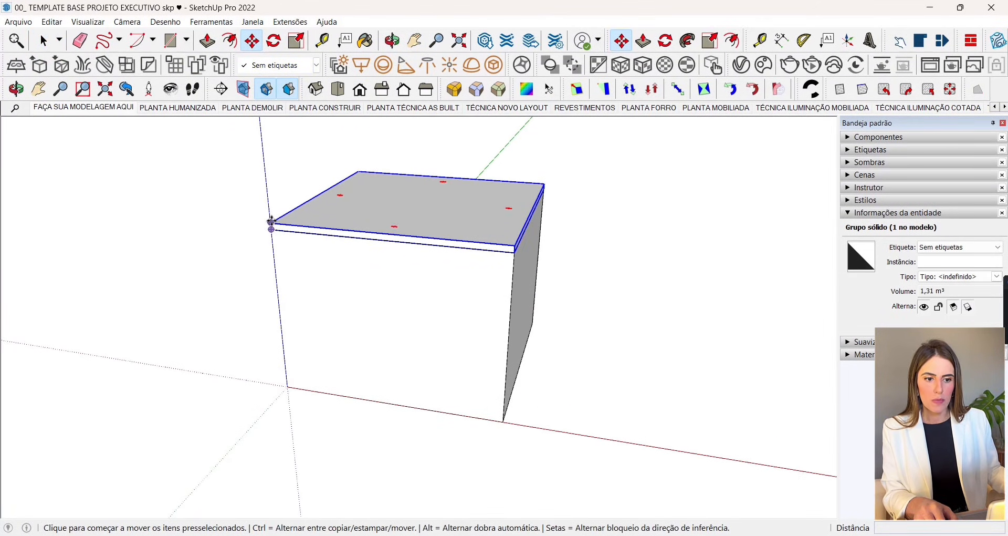
{"action": "scroll", "coordinate": [271, 223], "scroll_direction": "up", "scroll_amount": 3}
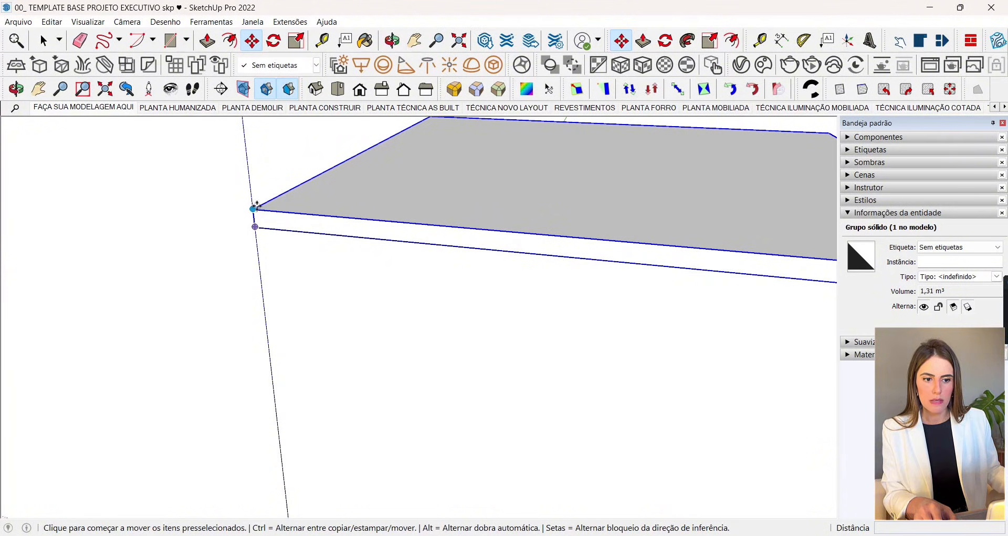
{"action": "left_click", "coordinate": [252, 212]}
{"action": "key", "text": "ctrl"}
{"action": "scroll", "coordinate": [263, 231], "scroll_direction": "down", "scroll_amount": 4}
{"action": "scroll", "coordinate": [268, 248], "scroll_direction": "down", "scroll_amount": 2}
{"action": "scroll", "coordinate": [271, 399], "scroll_direction": "up", "scroll_amount": 3}
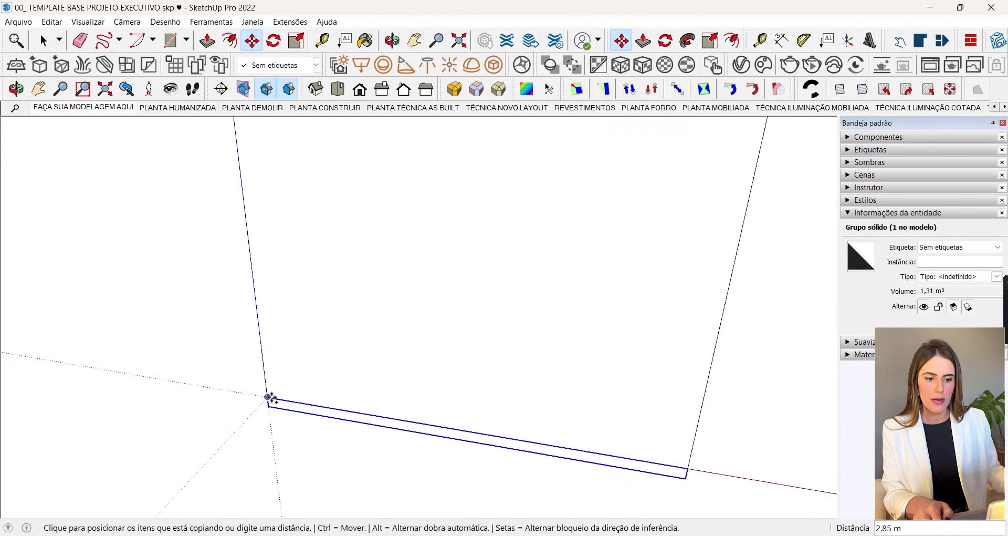
{"action": "left_click", "coordinate": [269, 398]}
Step: Select all four groups and examine from several sides how both slabs meet the walls, then clear the selection
{"action": "scroll", "coordinate": [298, 373], "scroll_direction": "down", "scroll_amount": 3}
{"action": "left_click_drag", "start_coordinate": [307, 236], "coordinate": [305, 234]}
{"action": "middle_click_drag", "start_coordinate": [342, 349], "coordinate": [398, 306]}
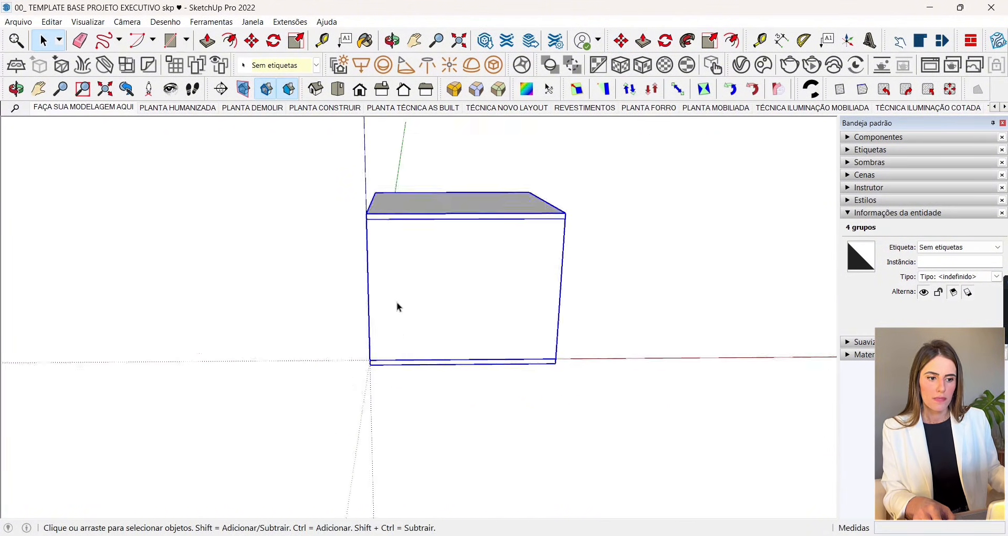
{"action": "scroll", "coordinate": [370, 349], "scroll_direction": "up", "scroll_amount": 5}
{"action": "middle_click_drag", "start_coordinate": [354, 404], "coordinate": [448, 407]}
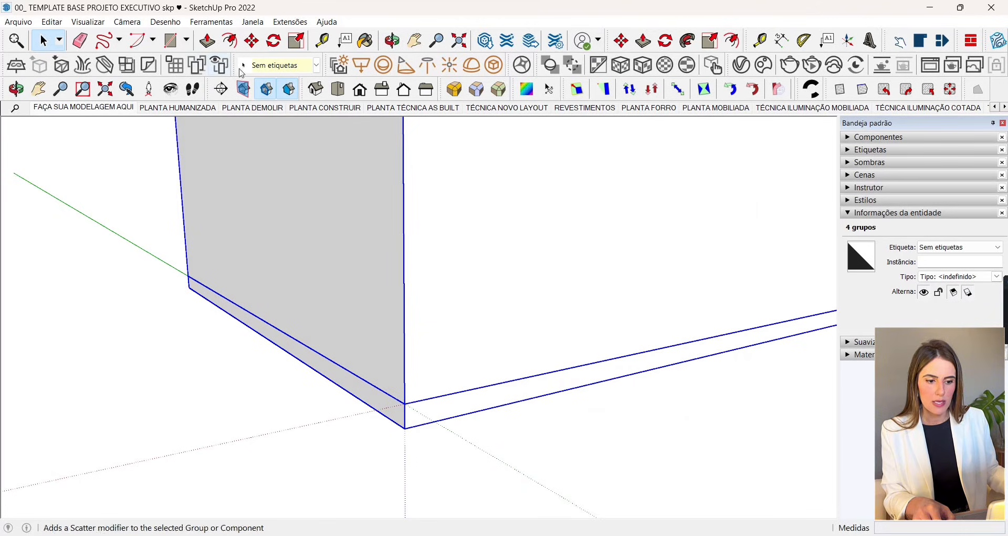
{"action": "scroll", "coordinate": [309, 342], "scroll_direction": "down", "scroll_amount": 8}
{"action": "left_click", "coordinate": [252, 41]}
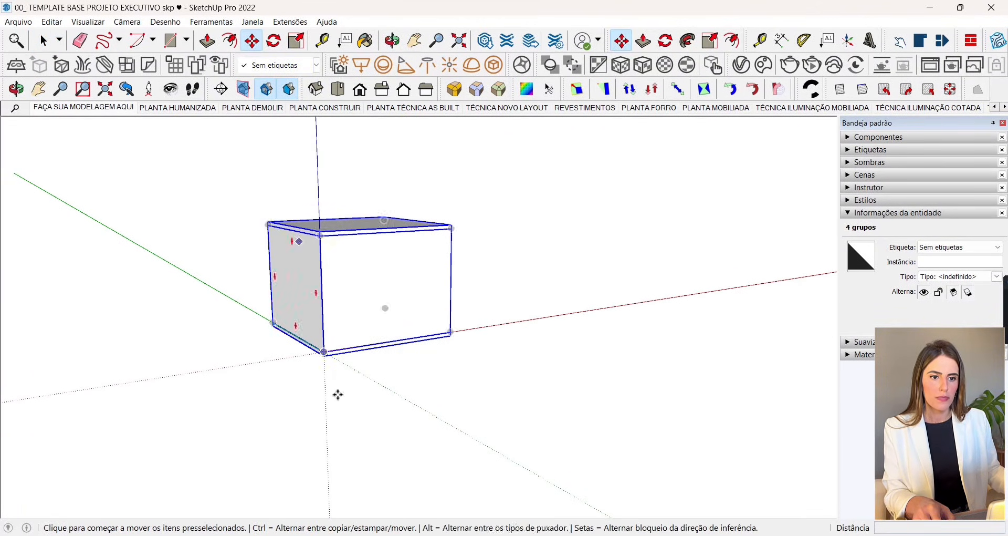
{"action": "scroll", "coordinate": [310, 326], "scroll_direction": "up", "scroll_amount": 6}
{"action": "middle_click_drag", "start_coordinate": [336, 308], "coordinate": [342, 286], "text": "shift"}
{"action": "middle_click_drag", "start_coordinate": [578, 237], "coordinate": [497, 331]}
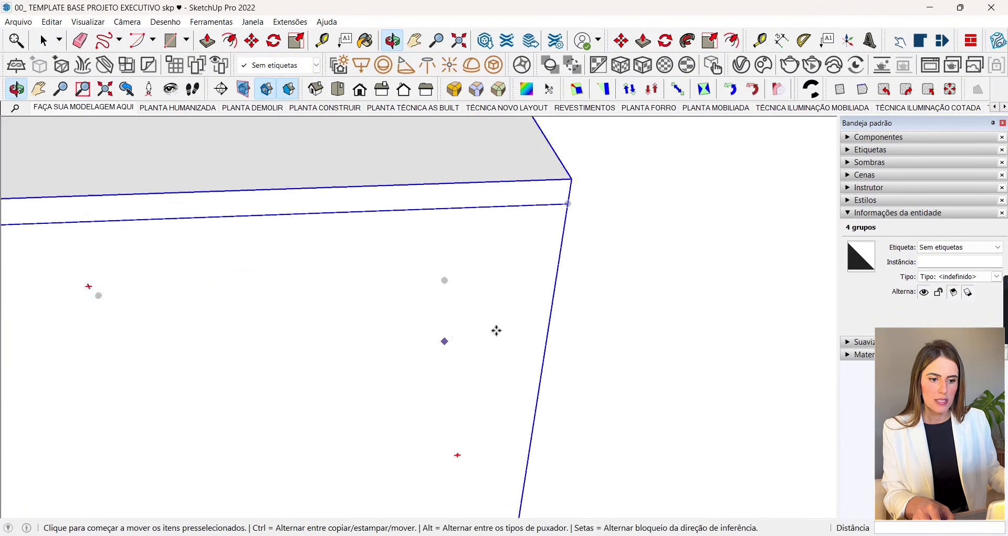
{"action": "scroll", "coordinate": [497, 331], "scroll_direction": "down", "scroll_amount": 5}
{"action": "left_click", "coordinate": [44, 41]}
{"action": "scroll", "coordinate": [517, 284], "scroll_direction": "down", "scroll_amount": 3}
{"action": "middle_click_drag", "start_coordinate": [594, 313], "coordinate": [344, 348]}
{"action": "key", "text": "ctrl+t"}
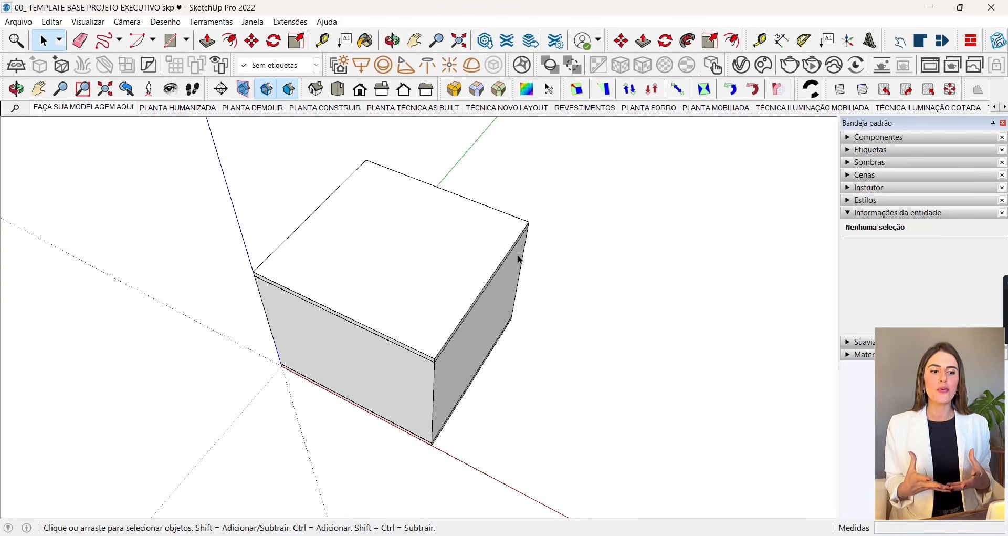
{"action": "middle_click_drag", "start_coordinate": [518, 284], "coordinate": [385, 294]}
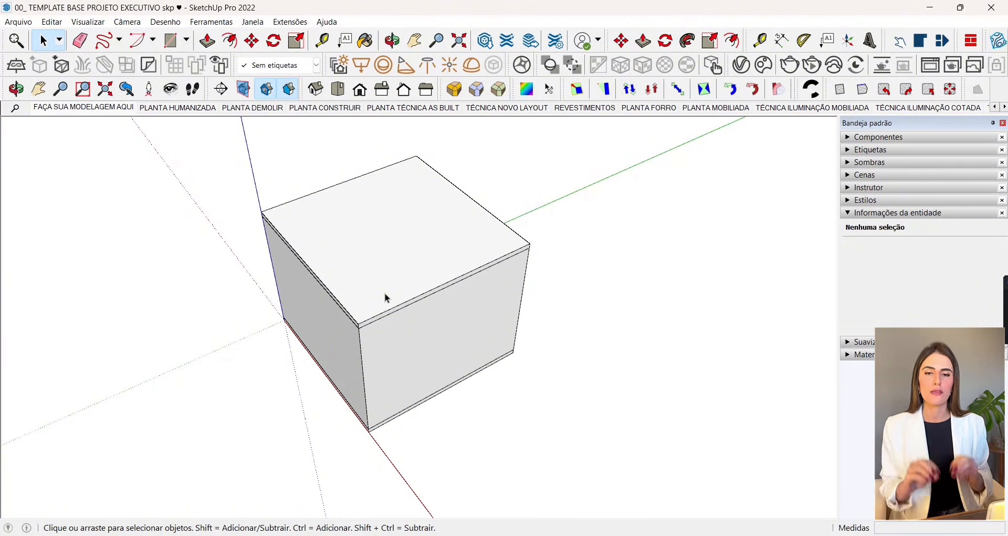
Step: Select the ceiling slab, collapse the entity information, and review the template's list of tags
{"action": "left_click", "coordinate": [385, 294]}
{"action": "middle_click_drag", "start_coordinate": [386, 294], "coordinate": [536, 265]}
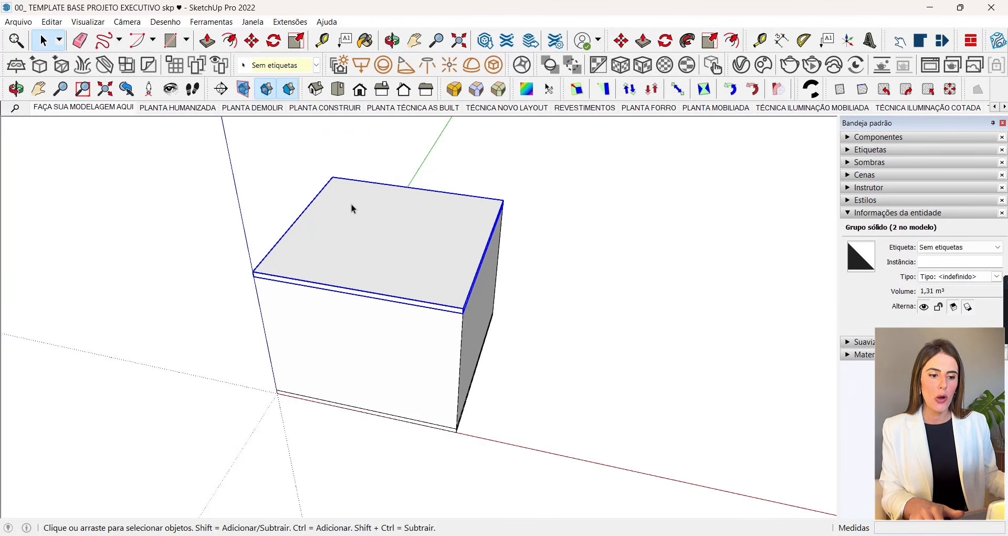
{"action": "scroll", "coordinate": [462, 295], "scroll_direction": "down", "scroll_amount": 3}
{"action": "left_click", "coordinate": [869, 215]}
{"action": "left_click", "coordinate": [869, 152]}
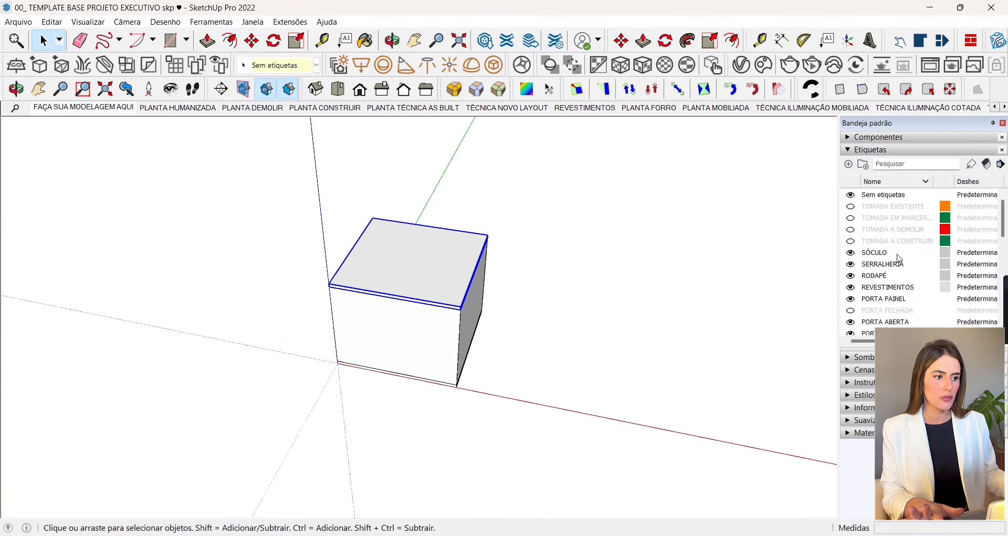
{"action": "scroll", "coordinate": [898, 273], "scroll_direction": "down", "scroll_amount": 5}
{"action": "scroll", "coordinate": [888, 247], "scroll_direction": "up", "scroll_amount": 5}
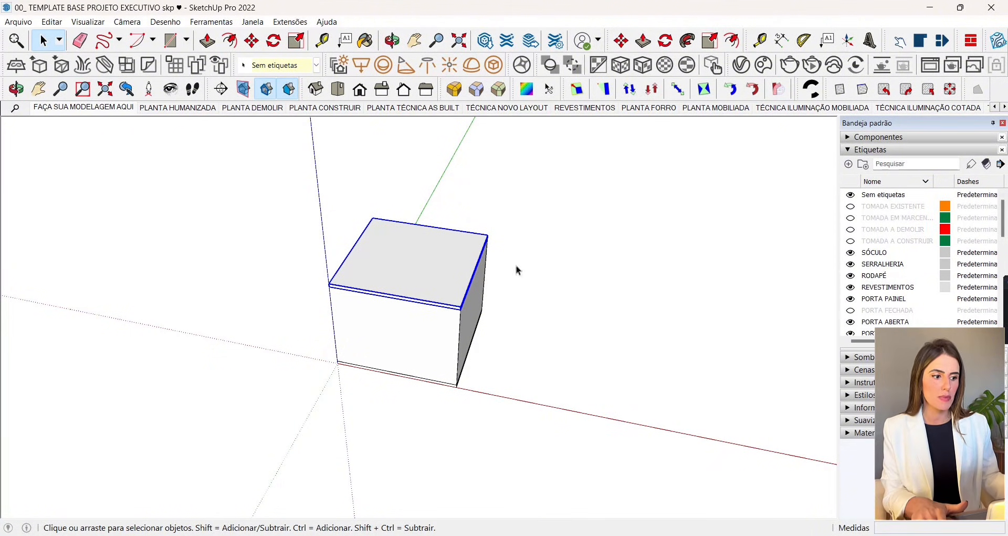
{"action": "middle_click_drag", "start_coordinate": [331, 301], "coordinate": [384, 294]}
{"action": "scroll", "coordinate": [493, 254], "scroll_direction": "up", "scroll_amount": 1}
{"action": "scroll", "coordinate": [387, 294], "scroll_direction": "up", "scroll_amount": 4}
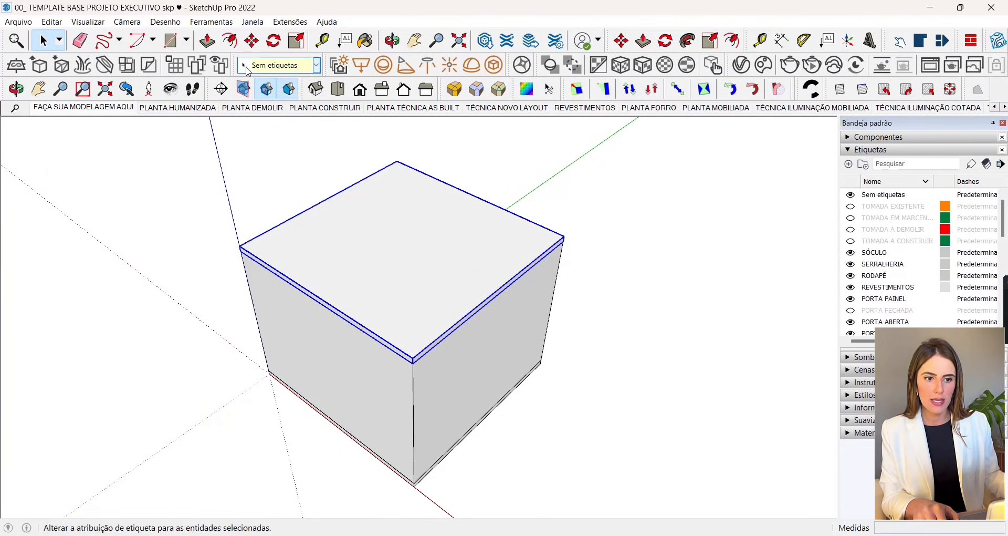
Step: Check the Etiquetas entry in the list of available toolbars and close the dialog
{"action": "left_click", "coordinate": [226, 21]}
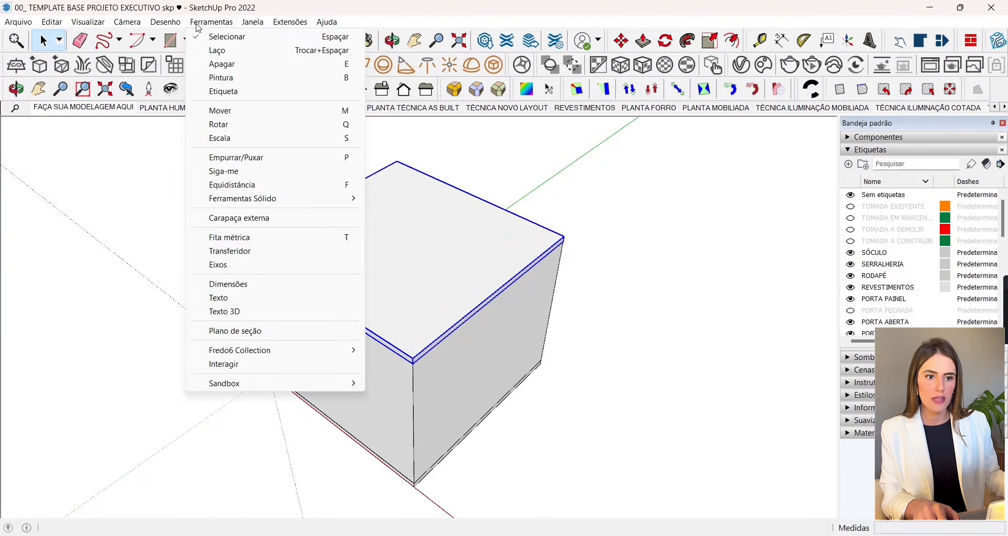
{"action": "left_click", "coordinate": [117, 36]}
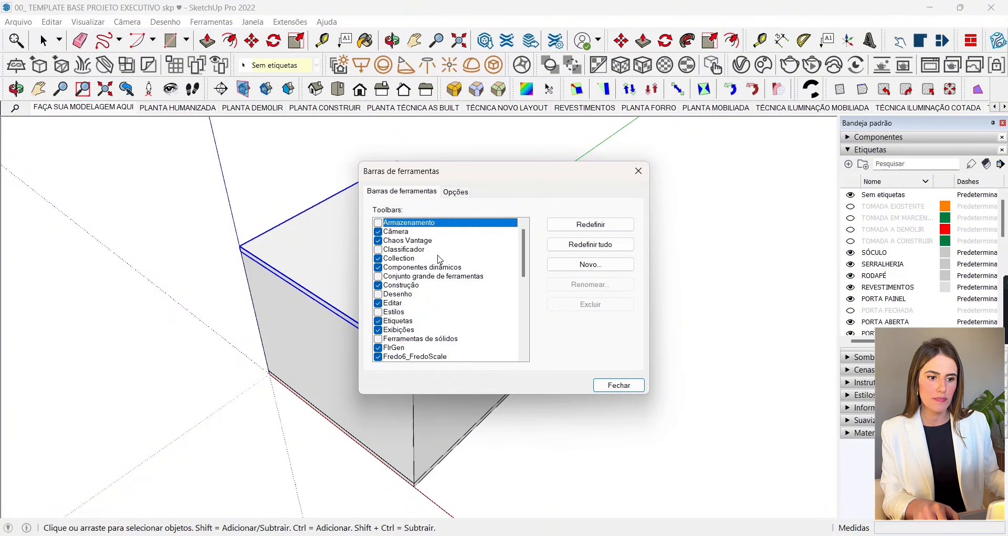
{"action": "scroll", "coordinate": [426, 258], "scroll_direction": "down", "scroll_amount": 7}
{"action": "scroll", "coordinate": [426, 315], "scroll_direction": "up", "scroll_amount": 5}
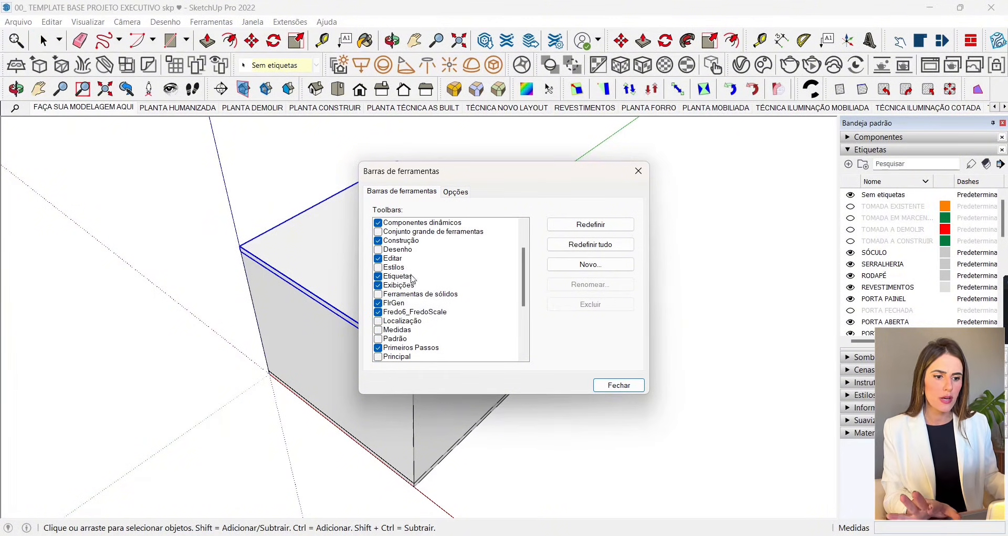
{"action": "left_click", "coordinate": [620, 385]}
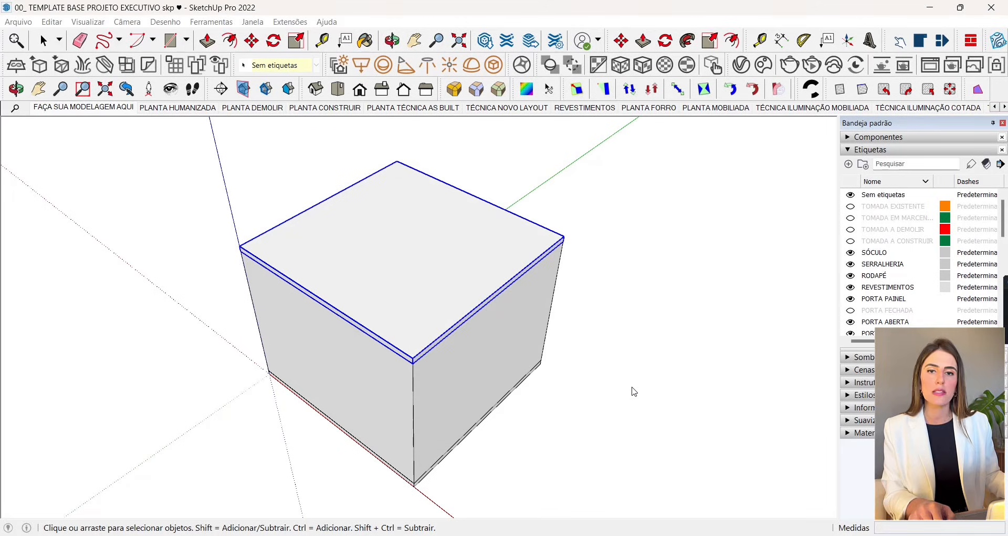
Step: Assign the LAJE TETO tag to the ceiling slab and locate that tag in the tag list
{"action": "middle_click_drag", "start_coordinate": [641, 272], "coordinate": [420, 286]}
{"action": "left_click", "coordinate": [420, 286]}
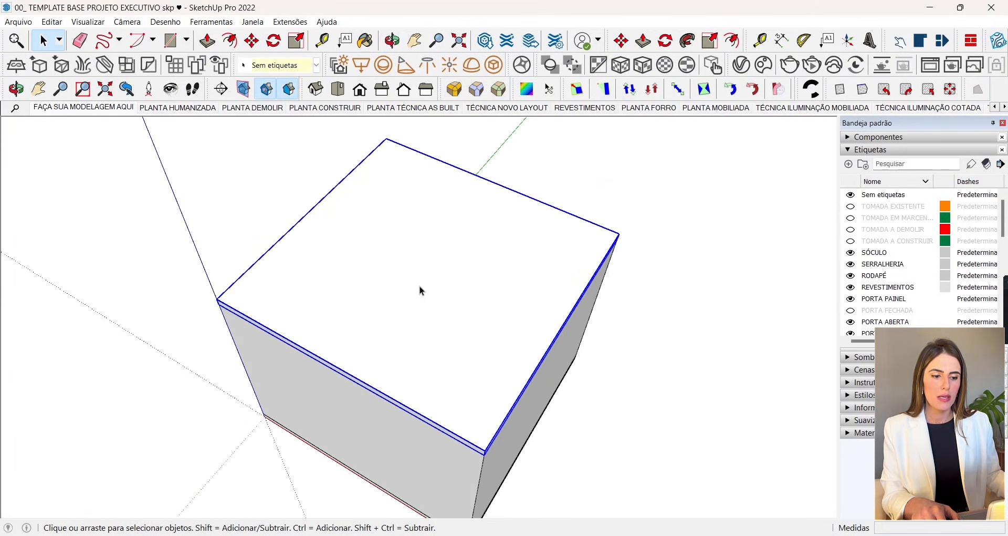
{"action": "left_click", "coordinate": [278, 65]}
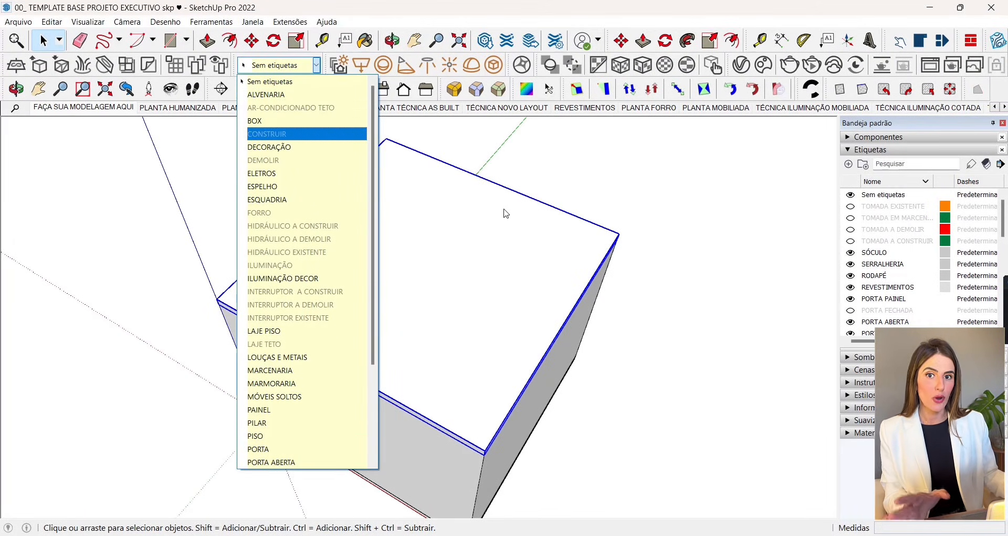
{"action": "left_click", "coordinate": [282, 344]}
{"action": "middle_click_drag", "start_coordinate": [277, 344], "coordinate": [931, 289]}
{"action": "scroll", "coordinate": [931, 289], "scroll_direction": "down", "scroll_amount": 5}
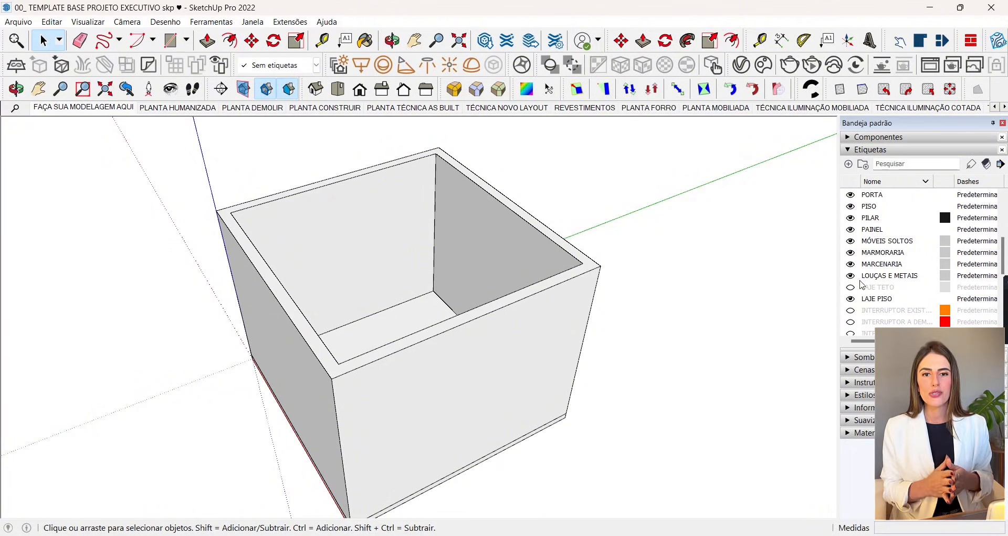
Step: Assign the ALVENARIA tag to the walls group
{"action": "left_click", "coordinate": [492, 327]}
{"action": "middle_click_drag", "start_coordinate": [357, 342], "coordinate": [405, 289]}
{"action": "left_click", "coordinate": [288, 61]}
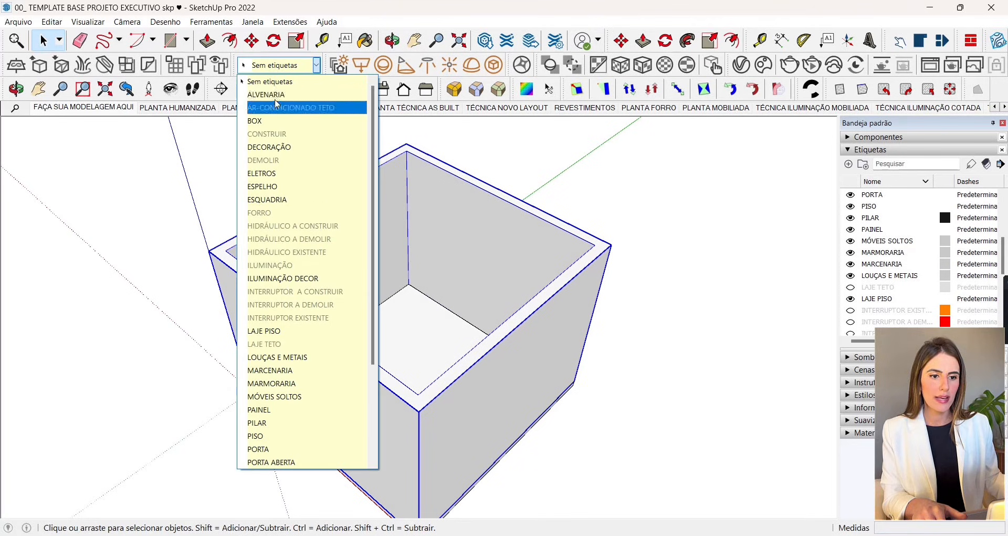
{"action": "left_click", "coordinate": [277, 96]}
{"action": "middle_click_drag", "start_coordinate": [342, 173], "coordinate": [412, 288]}
Step: Find the ALVENARIA tag in the tag list and toggle its visibility off and on to check the walls
{"action": "scroll", "coordinate": [882, 294], "scroll_direction": "down", "scroll_amount": 5}
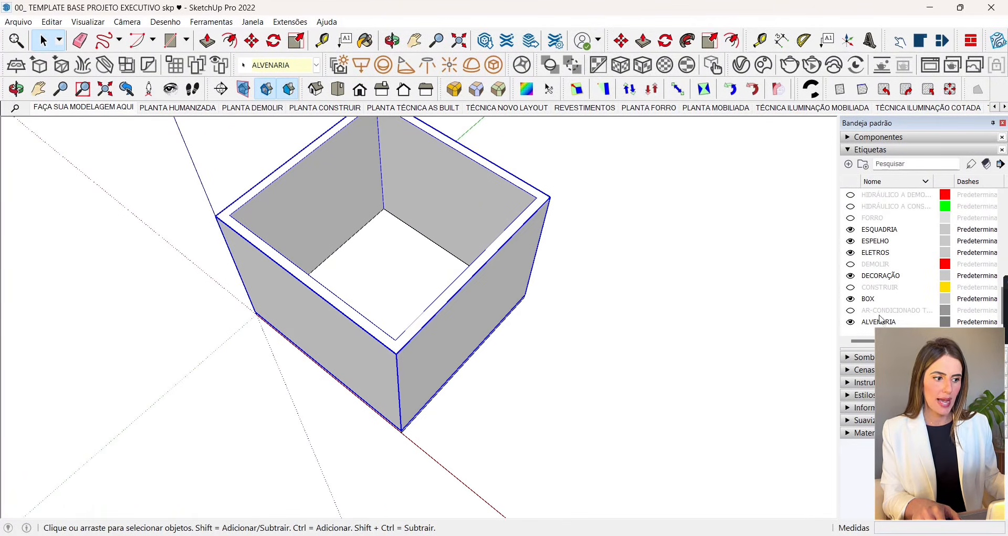
{"action": "left_click", "coordinate": [851, 322]}
{"action": "left_click", "coordinate": [852, 322]}
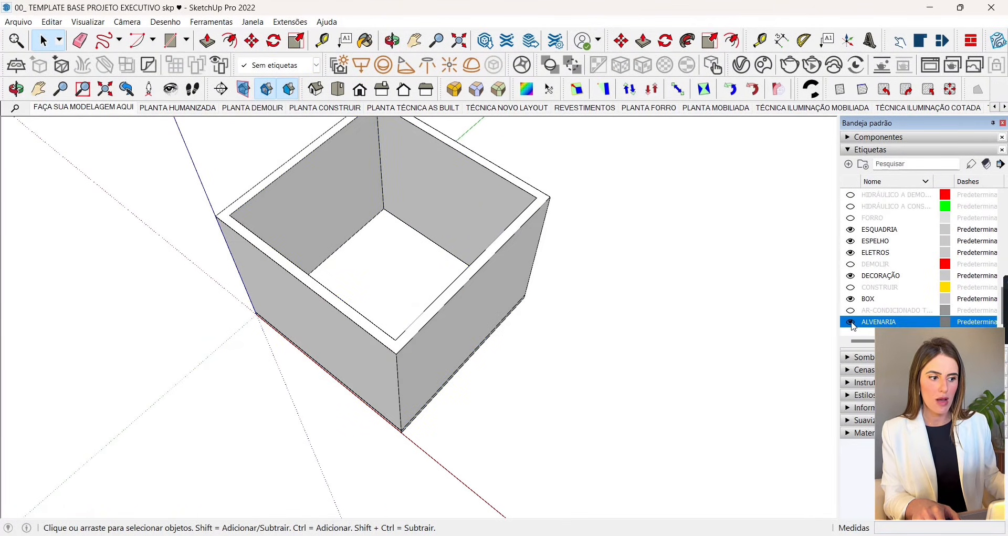
{"action": "left_click", "coordinate": [851, 322]}
{"action": "left_click", "coordinate": [851, 322]}
Step: Assign the PISO tag to the floor group inside the walls
{"action": "left_click", "coordinate": [396, 269]}
{"action": "middle_click_drag", "start_coordinate": [396, 270], "coordinate": [371, 281]}
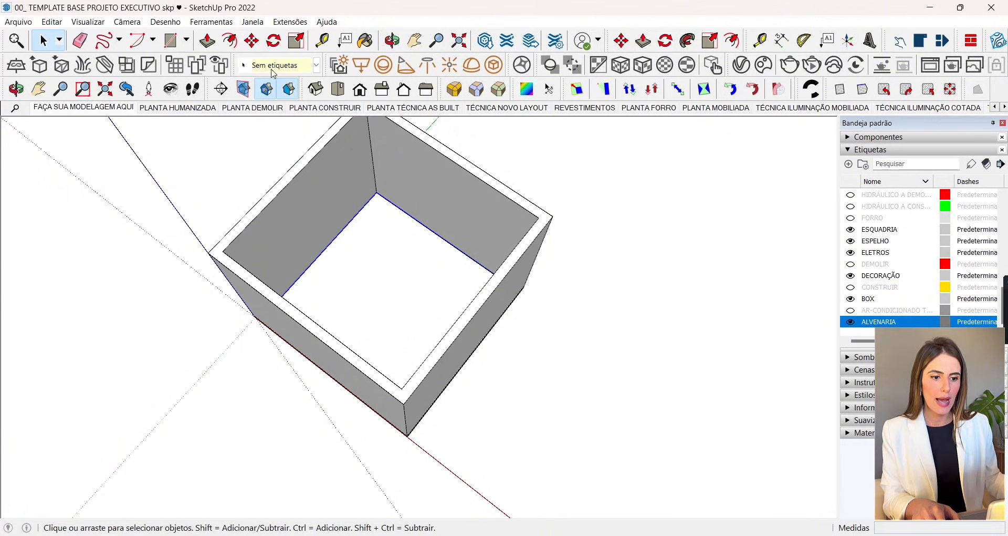
{"action": "left_click", "coordinate": [277, 65]}
{"action": "scroll", "coordinate": [284, 438], "scroll_direction": "down", "scroll_amount": 2}
{"action": "left_click", "coordinate": [255, 358]}
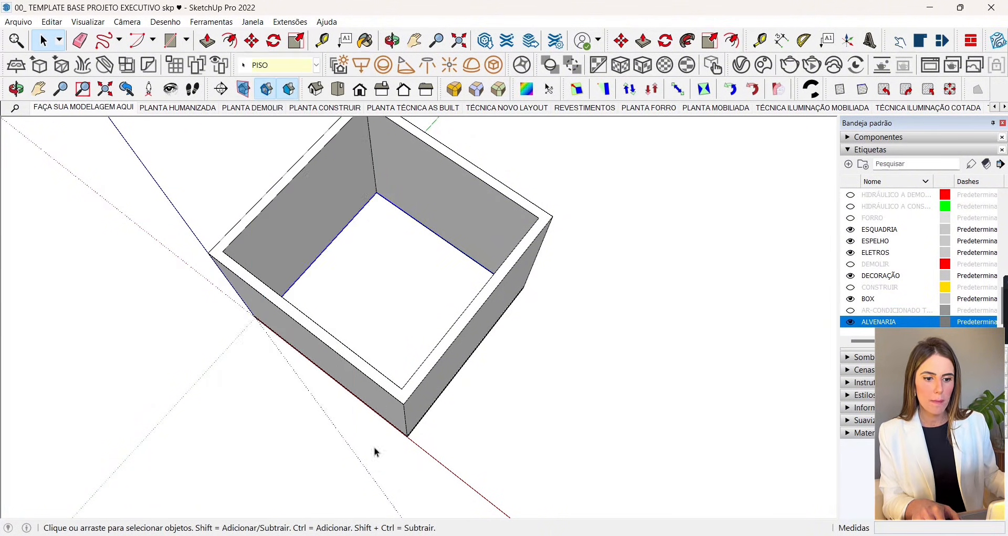
Step: Assign the LAJE PISO tag to the floor slab beneath the walls and clear the selection
{"action": "middle_click_drag", "start_coordinate": [375, 447], "coordinate": [356, 337]}
{"action": "left_click", "coordinate": [356, 336]}
{"action": "left_click", "coordinate": [278, 66]}
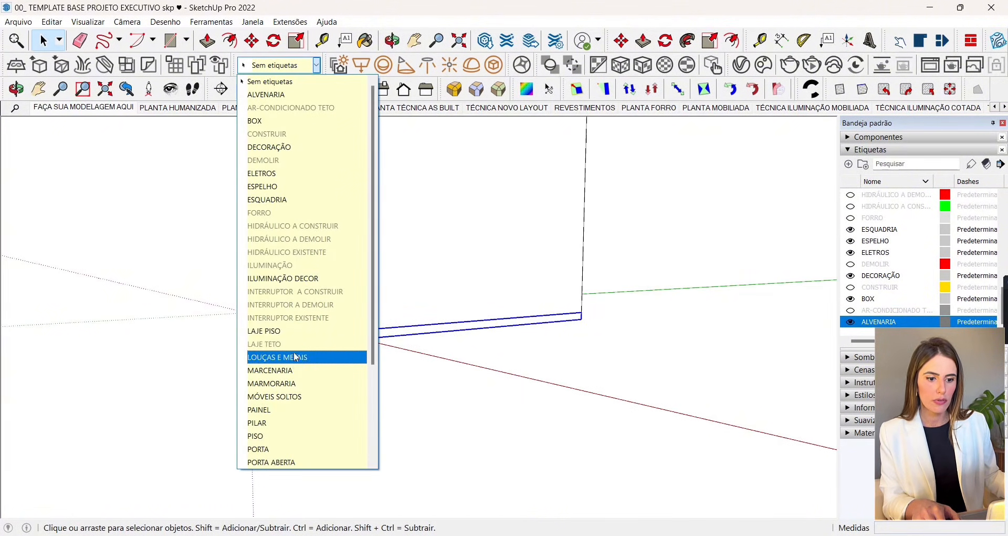
{"action": "left_click", "coordinate": [286, 329]}
{"action": "key", "text": "o"}
{"action": "middle_click_drag", "start_coordinate": [393, 343], "coordinate": [436, 436]}
{"action": "left_click", "coordinate": [436, 436]}
{"action": "scroll", "coordinate": [397, 399], "scroll_direction": "down", "scroll_amount": 2}
{"action": "middle_click_drag", "start_coordinate": [397, 399], "coordinate": [426, 488]}
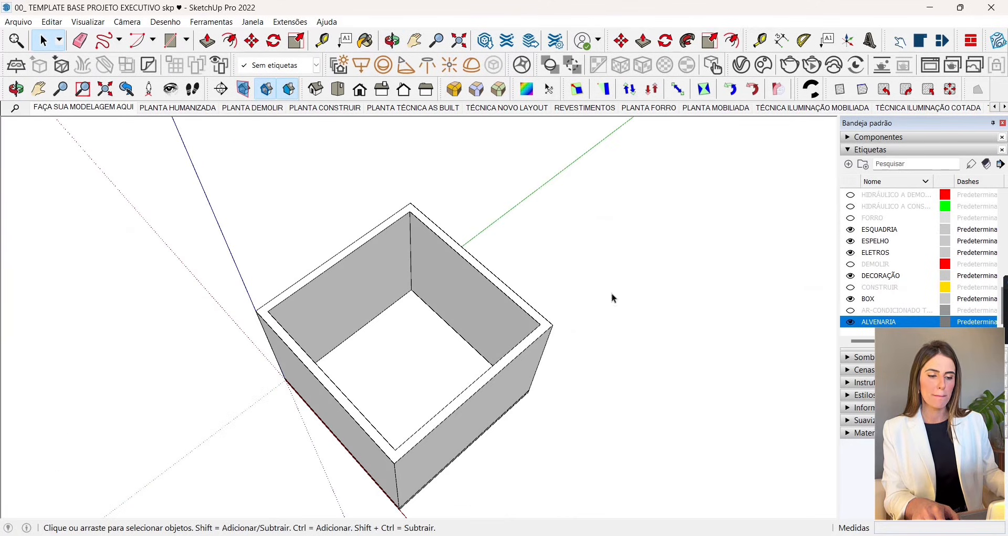
Step: Place a vertical guide on the far inner wall, 0,8 m from its left corner
{"action": "middle_click_drag", "start_coordinate": [612, 294], "coordinate": [231, 332]}
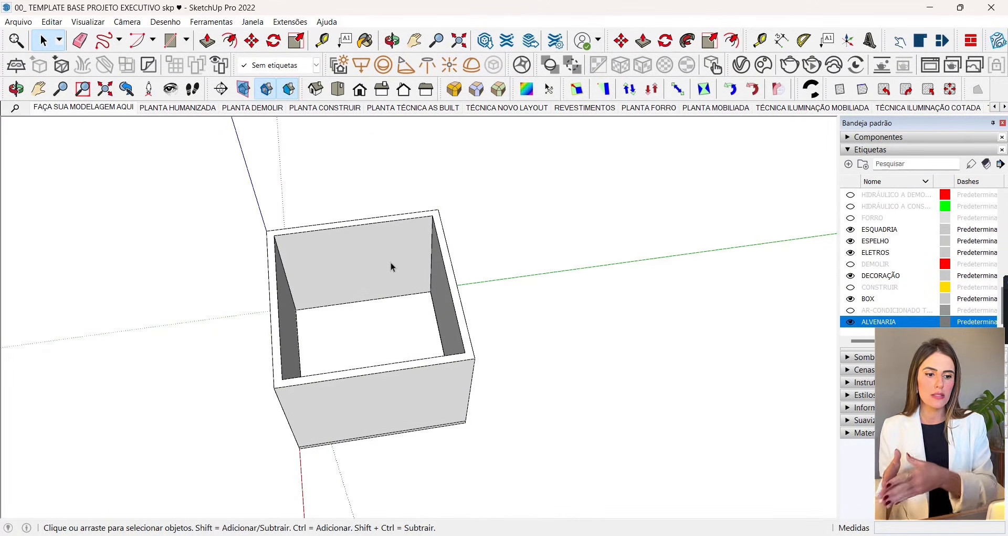
{"action": "scroll", "coordinate": [371, 263], "scroll_direction": "up", "scroll_amount": 3}
{"action": "middle_click_drag", "start_coordinate": [370, 265], "coordinate": [372, 235]}
{"action": "scroll", "coordinate": [339, 225], "scroll_direction": "up", "scroll_amount": 3}
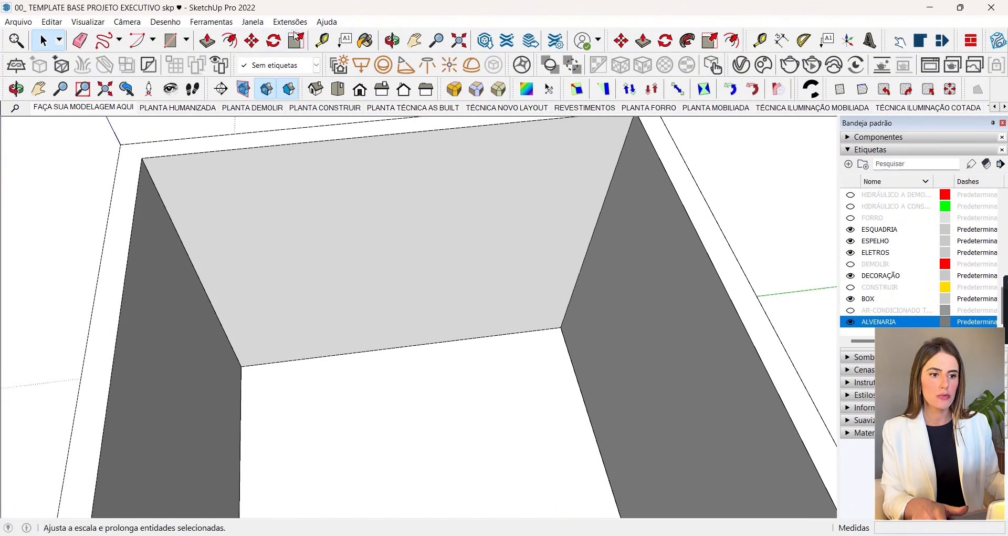
{"action": "left_click", "coordinate": [322, 41]}
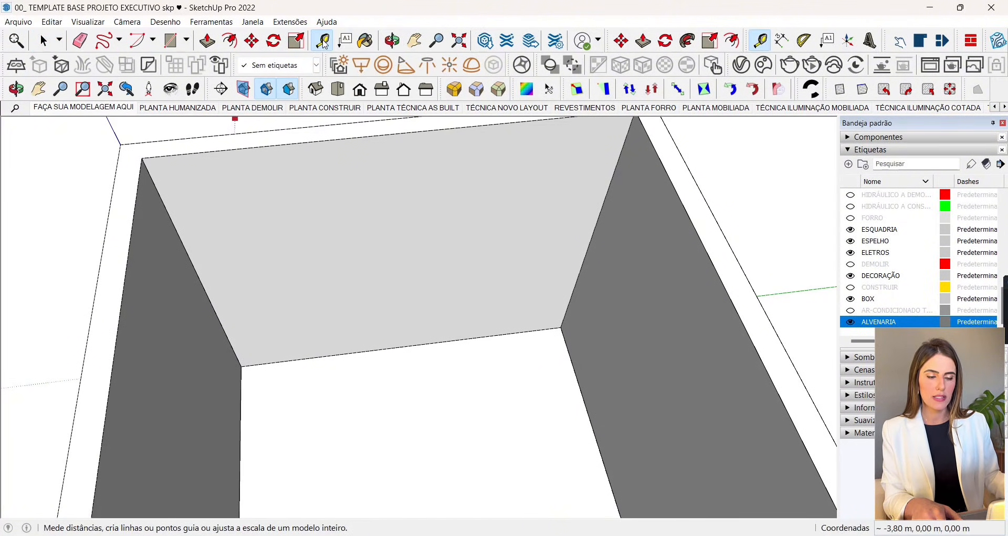
{"action": "left_click", "coordinate": [189, 256]}
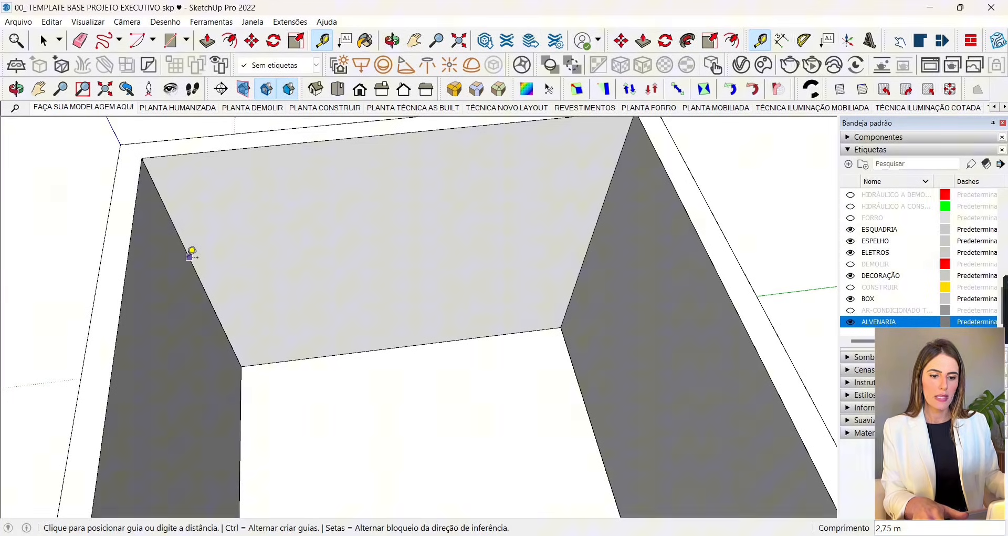
{"action": "left_click", "coordinate": [297, 244]}
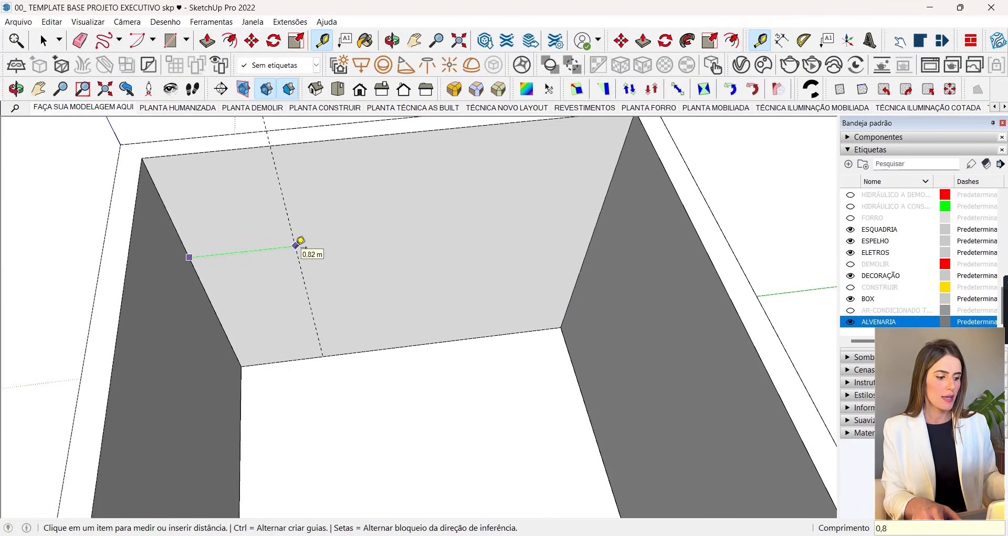
{"action": "key", "text": "Return"}
{"action": "left_click", "coordinate": [295, 246]}
{"action": "key", "text": "Escape"}
Step: Place a second vertical guide on the same wall, 0,8 m from its right corner
{"action": "scroll", "coordinate": [499, 226], "scroll_direction": "down", "scroll_amount": 2}
{"action": "left_click", "coordinate": [592, 187]}
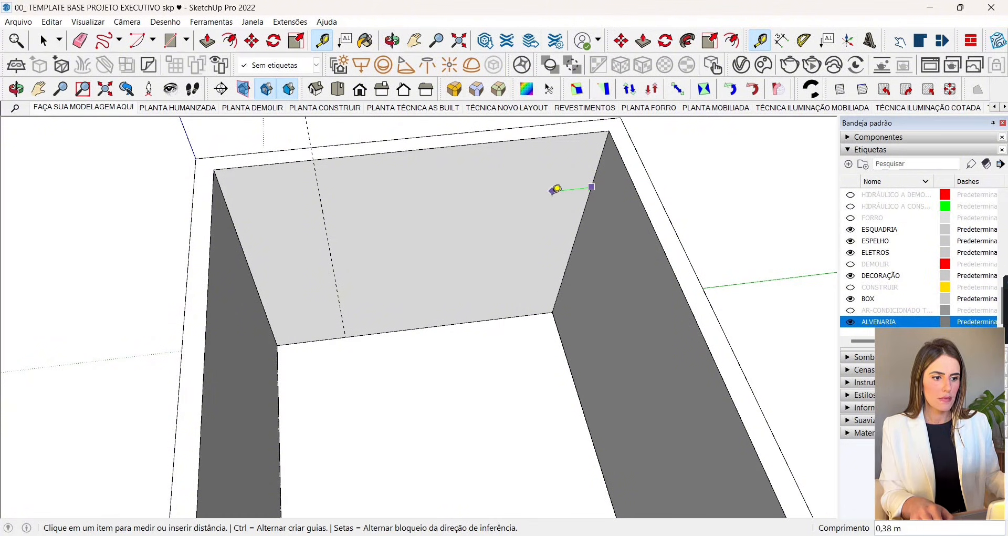
{"action": "key", "text": "ctrl"}
{"action": "key", "text": "Return"}
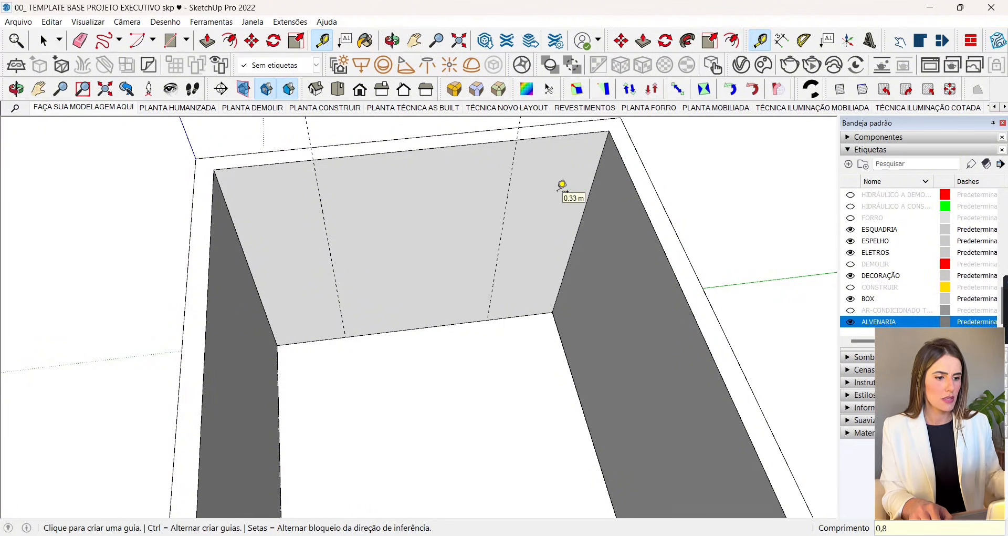
Step: Place a horizontal guide 1 m above the floor on that wall and another 0,9 m above the first
{"action": "left_click", "coordinate": [405, 330]}
{"action": "key", "text": "ctrl"}
{"action": "key", "text": "Escape"}
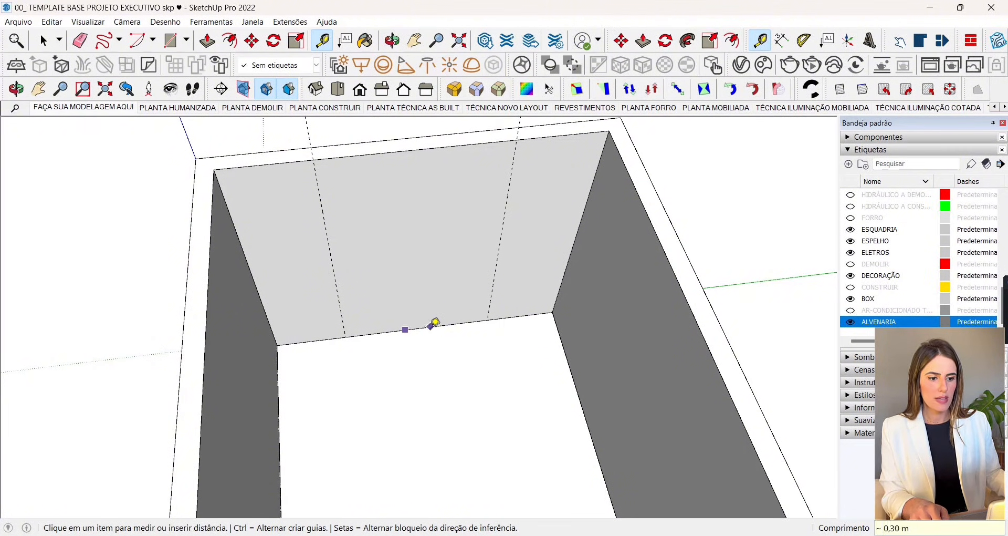
{"action": "left_click", "coordinate": [430, 327]}
{"action": "key", "text": "ctrl"}
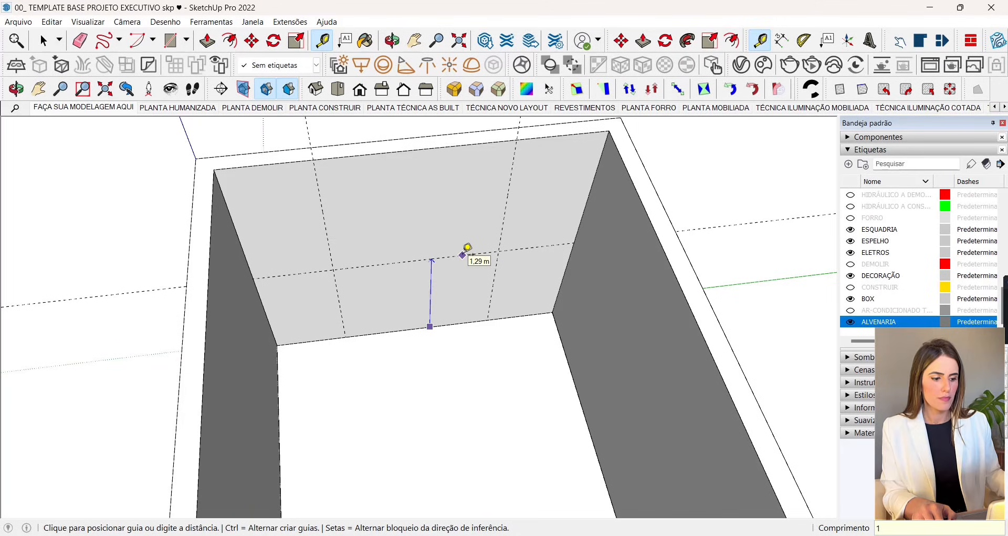
{"action": "key", "text": "Return"}
{"action": "left_click", "coordinate": [377, 270]}
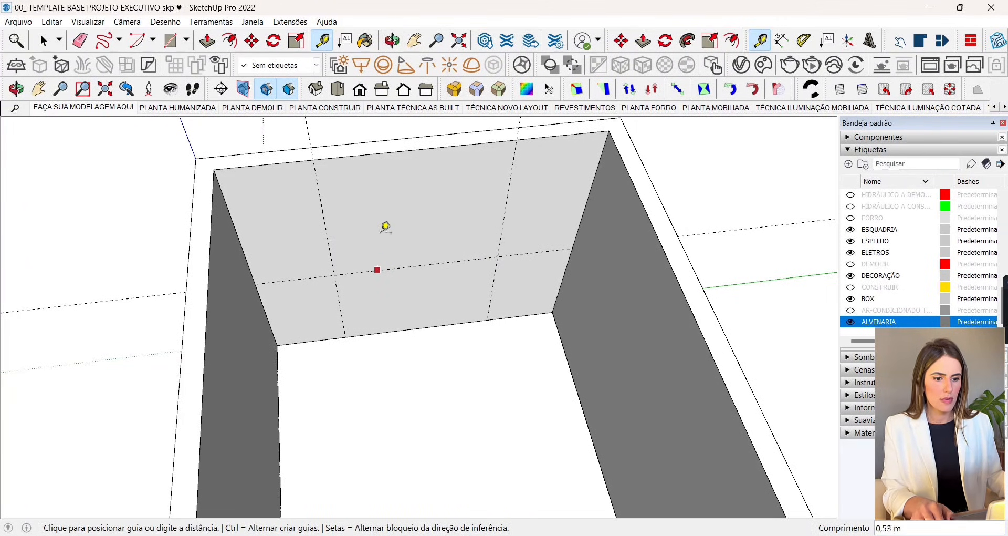
{"action": "type", "text": "0,9"}
{"action": "key", "text": "Return"}
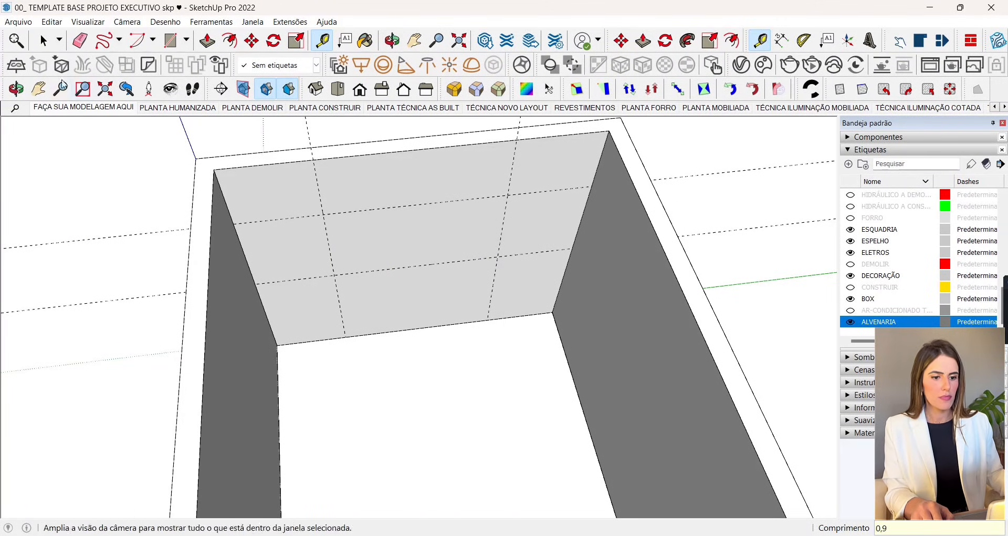
Step: Open the walls group and draw a 1,70 × 0,90 m window rectangle between the guide intersections on the wall
{"action": "left_click", "coordinate": [43, 40]}
{"action": "middle_click_drag", "start_coordinate": [395, 246], "coordinate": [425, 247]}
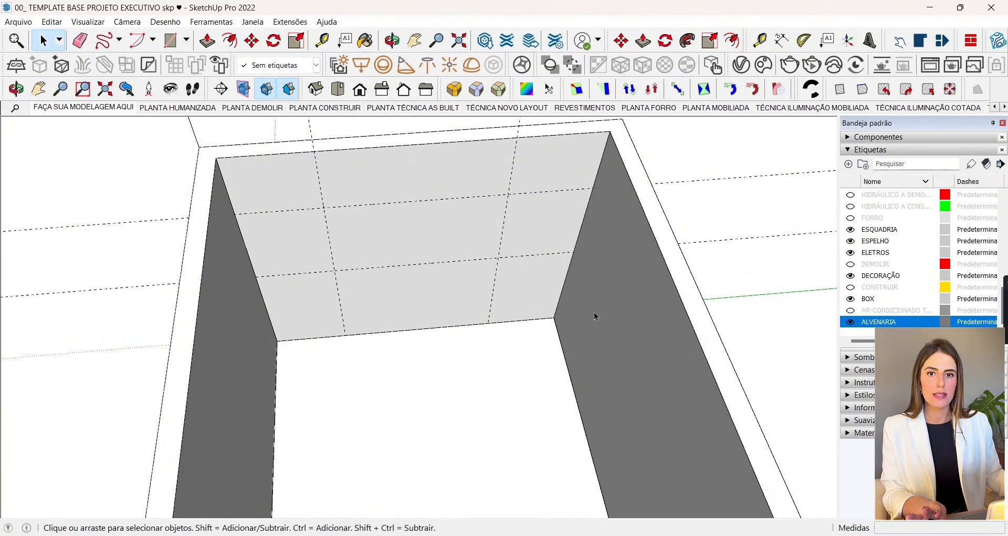
{"action": "scroll", "coordinate": [565, 263], "scroll_direction": "down", "scroll_amount": 3}
{"action": "scroll", "coordinate": [380, 258], "scroll_direction": "up", "scroll_amount": 5}
{"action": "scroll", "coordinate": [405, 220], "scroll_direction": "down", "scroll_amount": 3}
{"action": "scroll", "coordinate": [400, 265], "scroll_direction": "up", "scroll_amount": 2}
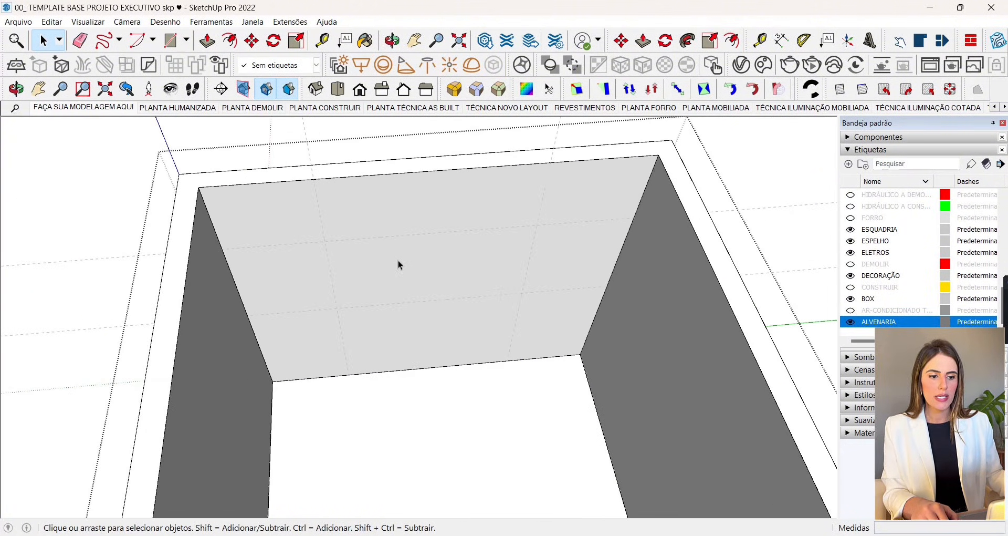
{"action": "left_click", "coordinate": [171, 41]}
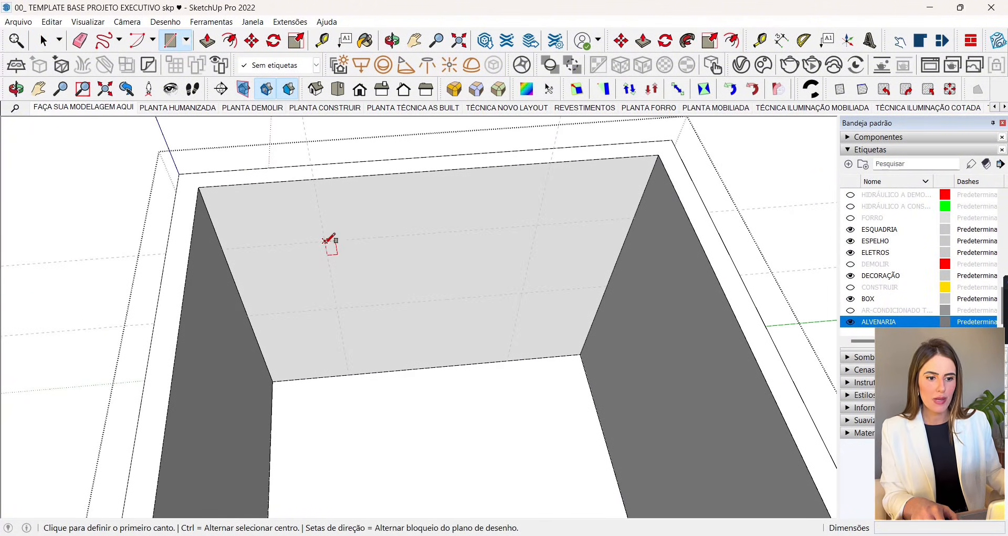
{"action": "left_click", "coordinate": [326, 241]}
{"action": "left_click", "coordinate": [522, 293]}
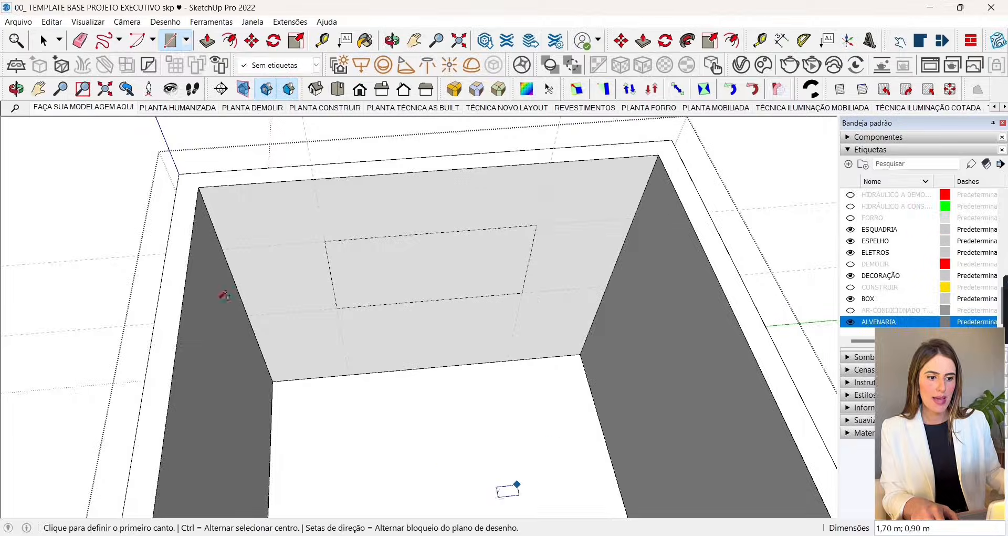
Step: Push the window rectangle 0,15 m through the wall to cut the opening
{"action": "key", "text": "p"}
{"action": "left_click", "coordinate": [342, 259]}
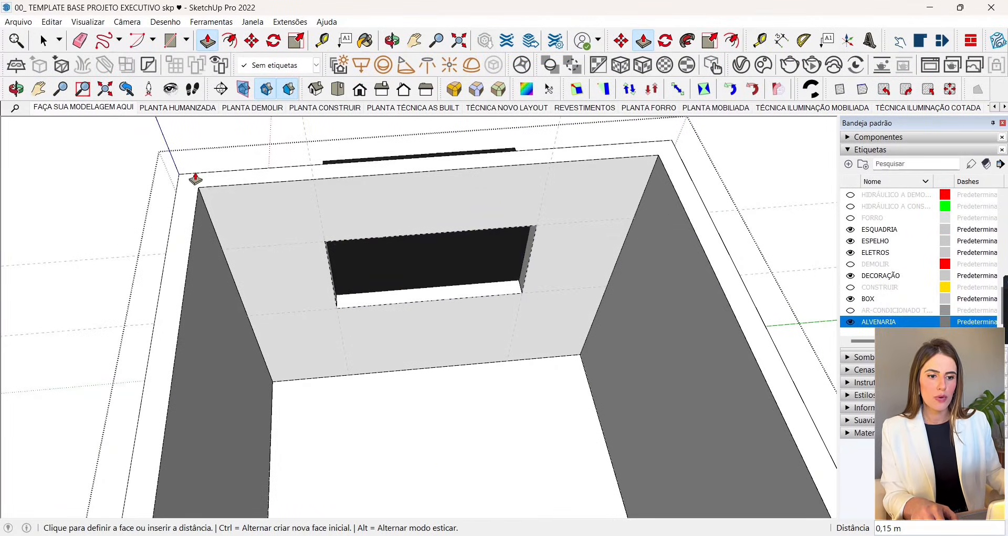
{"action": "left_click", "coordinate": [180, 177]}
{"action": "mouse_move", "coordinate": [336, 352]}
{"action": "middle_mouse_down"}
{"action": "mouse_move", "coordinate": [495, 282]}
{"action": "mouse_move", "coordinate": [334, 362]}
{"action": "middle_mouse_up"}
Step: Leave the walls group and delete all the guides used for the window
{"action": "left_click", "coordinate": [43, 41]}
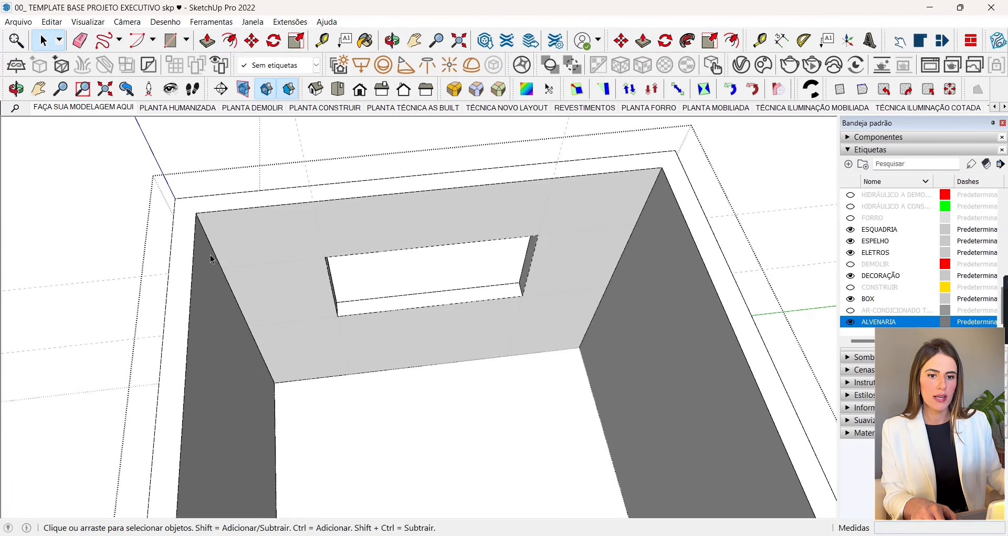
{"action": "scroll", "coordinate": [284, 267], "scroll_direction": "down", "scroll_amount": 5}
{"action": "left_click", "coordinate": [544, 244]}
{"action": "left_click_drag", "start_coordinate": [612, 284], "coordinate": [579, 204]}
{"action": "key", "text": "Delete"}
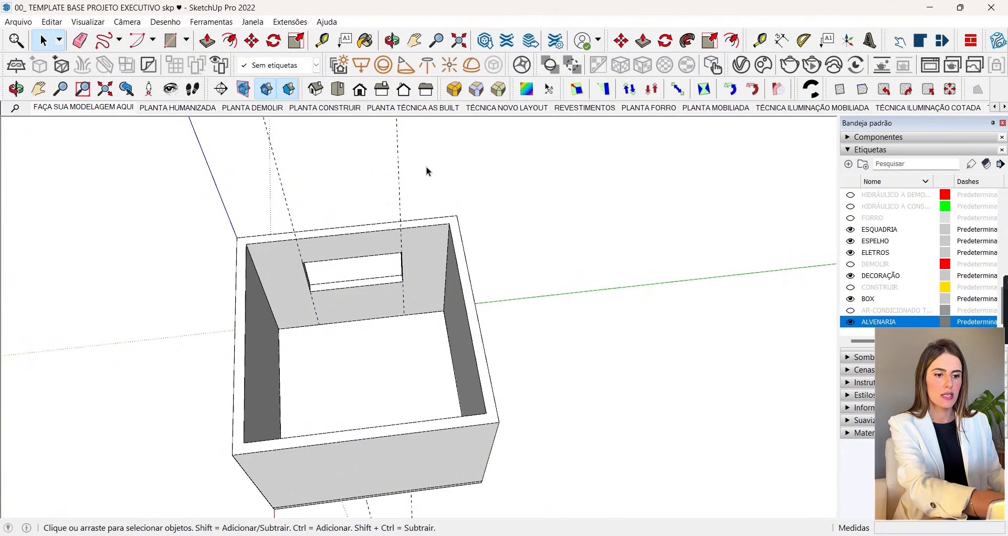
{"action": "middle_click_drag", "start_coordinate": [330, 210], "coordinate": [341, 250]}
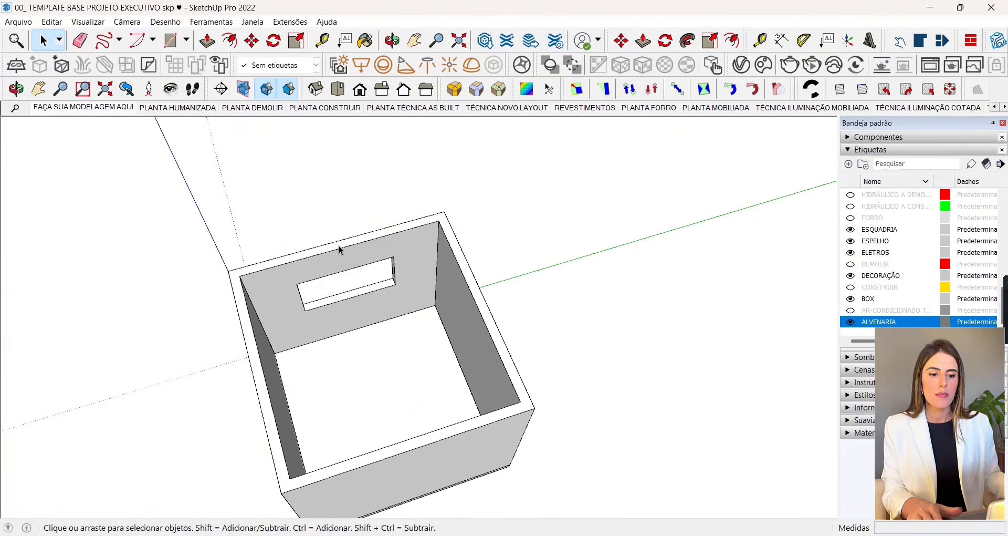
Step: Place a vertical guide on the inner wall opposite the window, 0,8 m from its left corner
{"action": "middle_click_drag", "start_coordinate": [340, 250], "coordinate": [512, 252]}
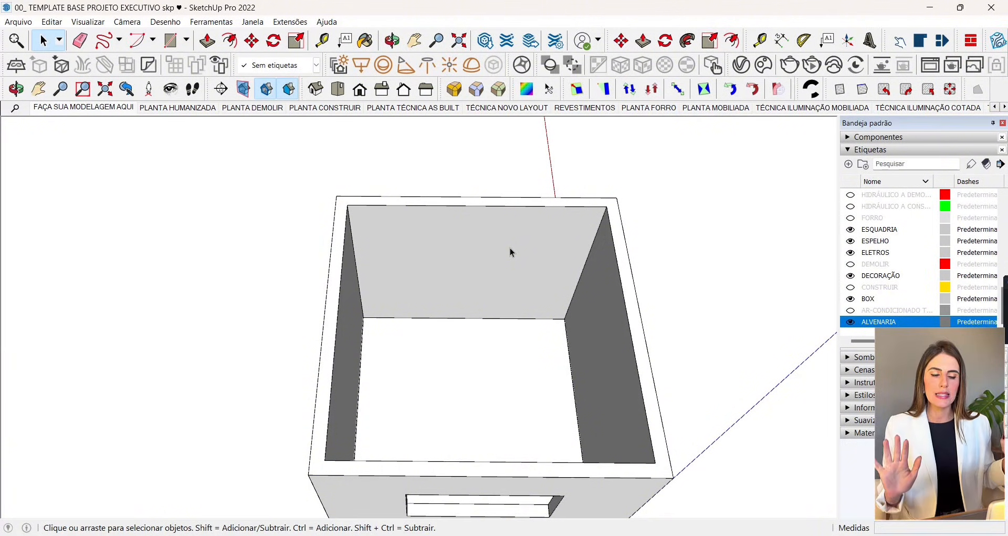
{"action": "key", "text": "t"}
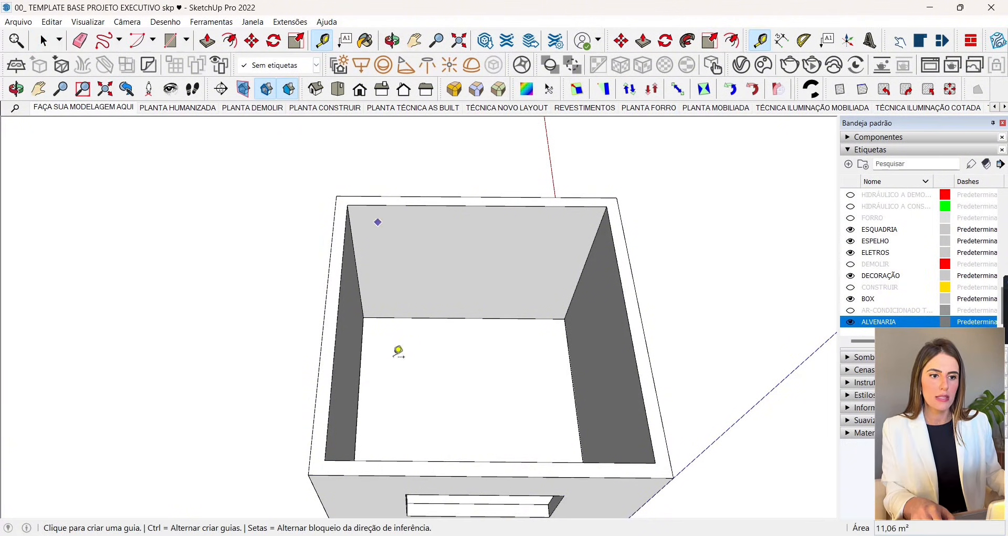
{"action": "scroll", "coordinate": [386, 332], "scroll_direction": "up", "scroll_amount": 3}
{"action": "left_click", "coordinate": [345, 263]}
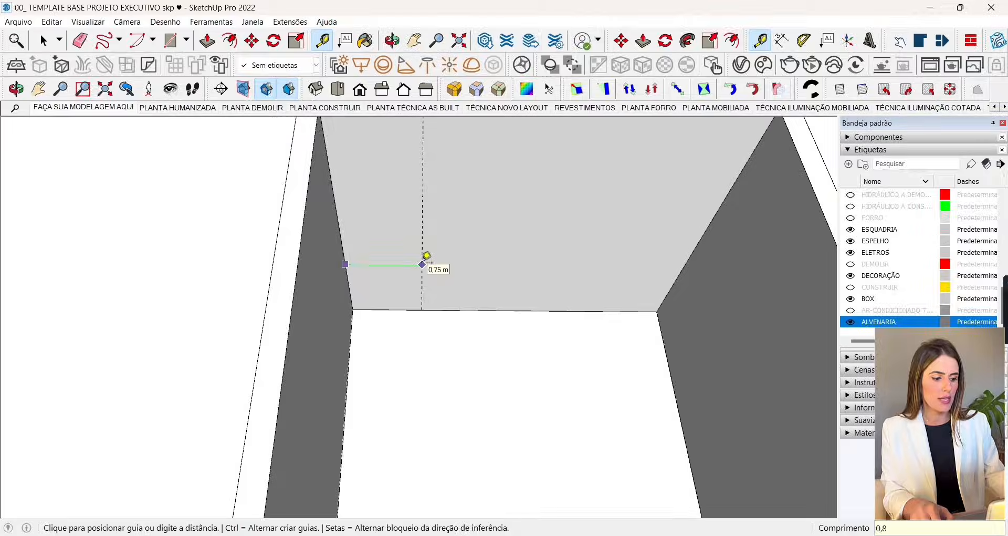
{"action": "type", "text": "0,8"}
{"action": "key", "text": "Return"}
Step: Place a horizontal guide 2,1 m above the floor on the wall opposite the window
{"action": "scroll", "coordinate": [452, 189], "scroll_direction": "down", "scroll_amount": 3}
{"action": "scroll", "coordinate": [478, 324], "scroll_direction": "up", "scroll_amount": 1}
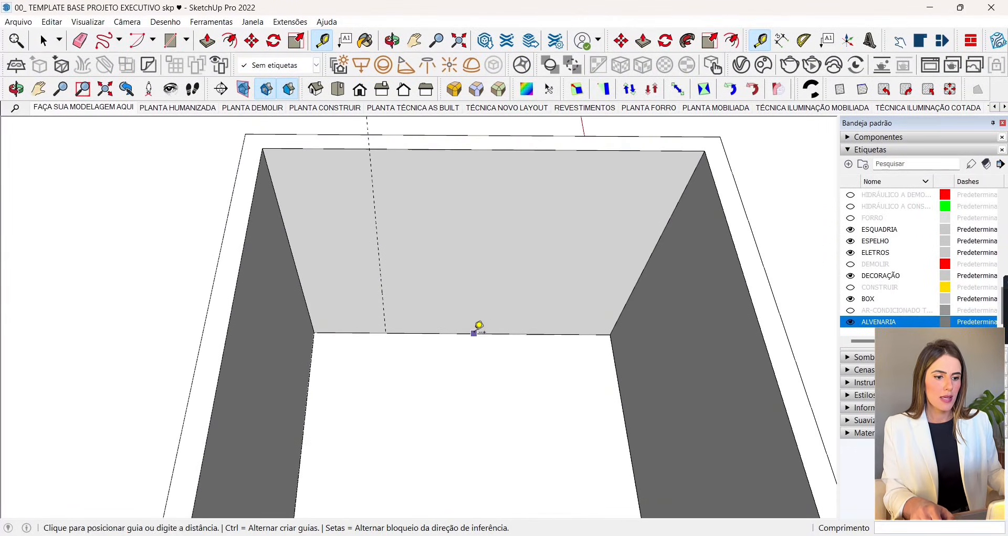
{"action": "left_click", "coordinate": [474, 333]}
{"action": "left_click", "coordinate": [465, 236]}
{"action": "type", "text": "2,1"}
{"action": "key", "text": "Return"}
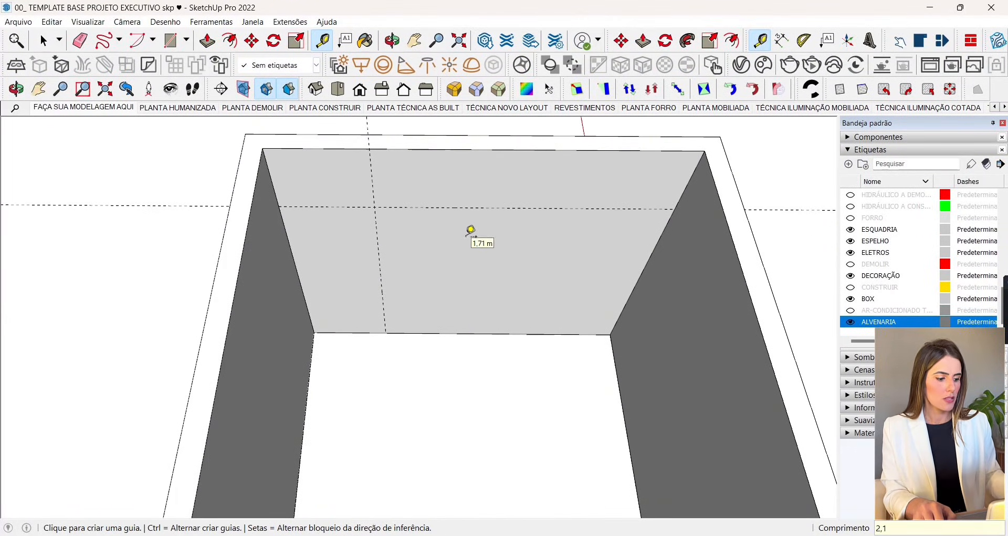
Step: Open the walls group and draw a 2,50 × 2,10 m rectangle from the guide intersection to the wall's lower right corner
{"action": "left_click", "coordinate": [44, 43]}
{"action": "double_click", "coordinate": [498, 194]}
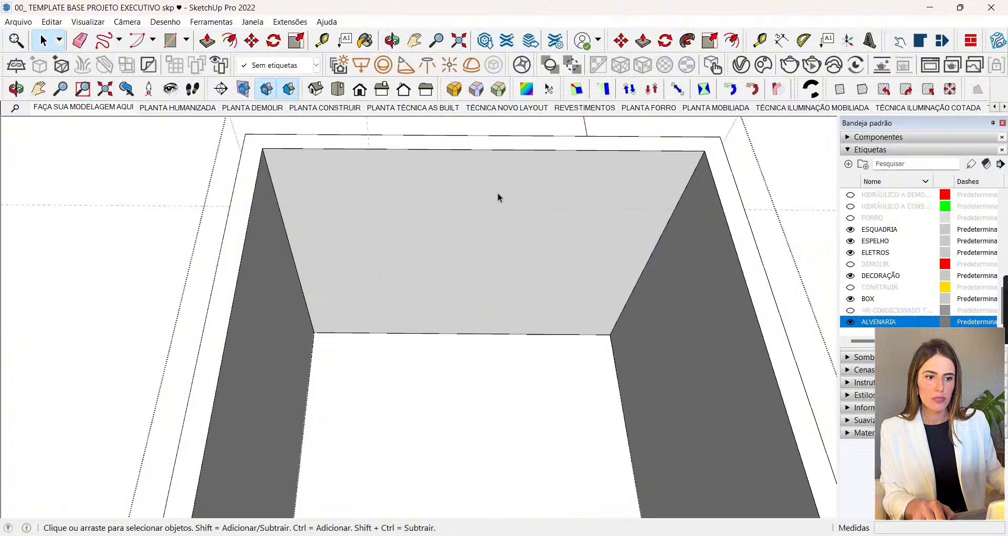
{"action": "left_click", "coordinate": [426, 221]}
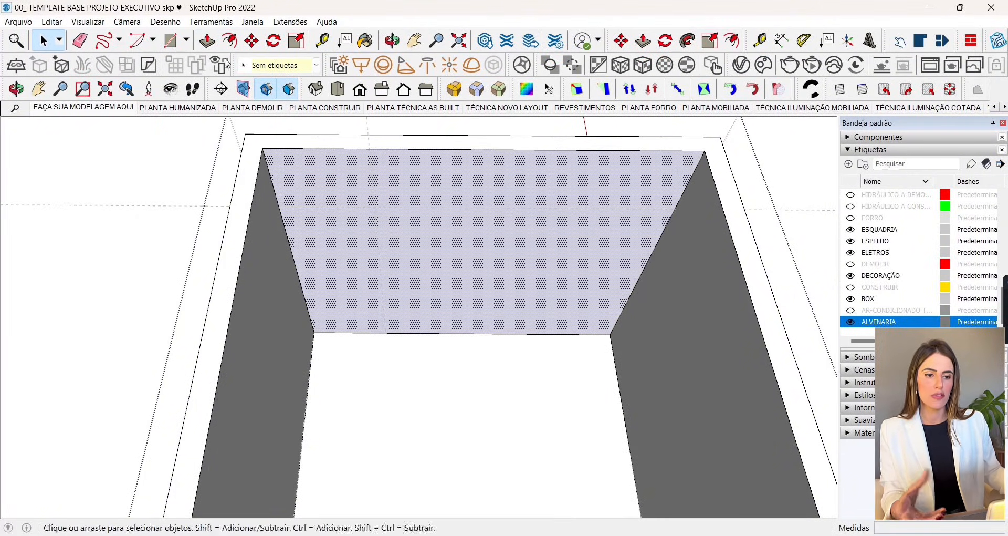
{"action": "left_click", "coordinate": [170, 40]}
{"action": "left_click", "coordinate": [374, 206]}
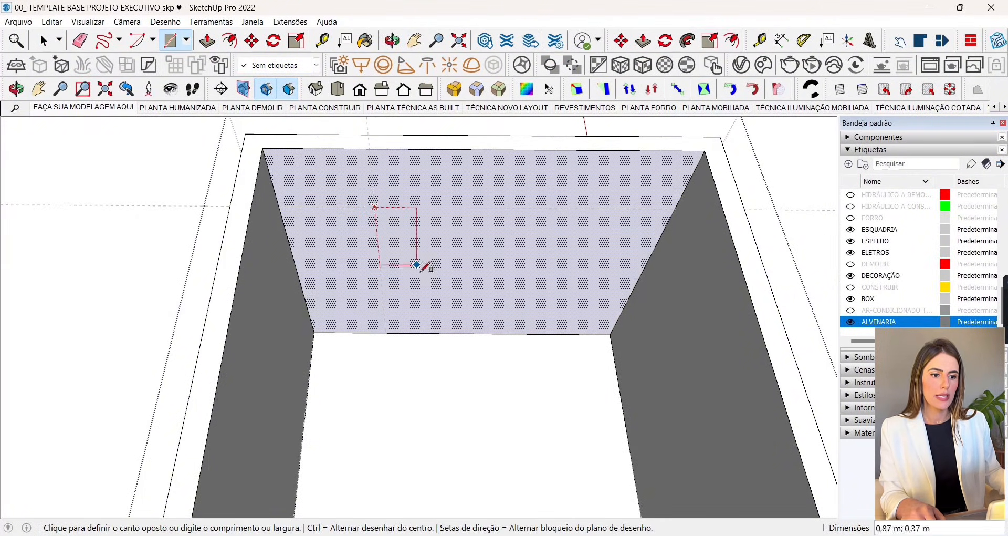
{"action": "scroll", "coordinate": [422, 263], "scroll_direction": "up", "scroll_amount": 2}
{"action": "left_click", "coordinate": [610, 331]}
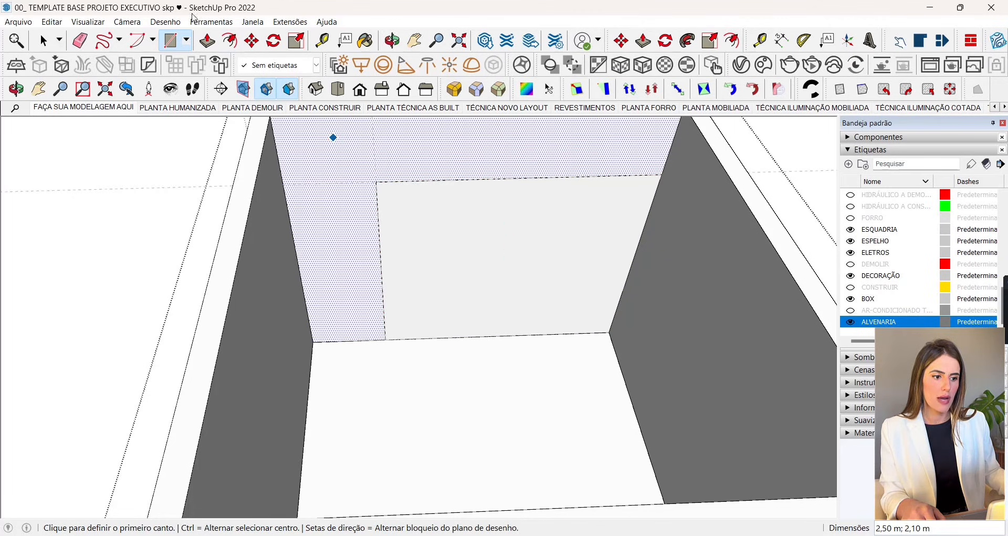
Step: Push the 2,50 × 2,10 m rectangle through the full wall thickness to cut the door opening
{"action": "key", "text": "p"}
{"action": "scroll", "coordinate": [428, 297], "scroll_direction": "down", "scroll_amount": 3}
{"action": "left_click", "coordinate": [455, 293]}
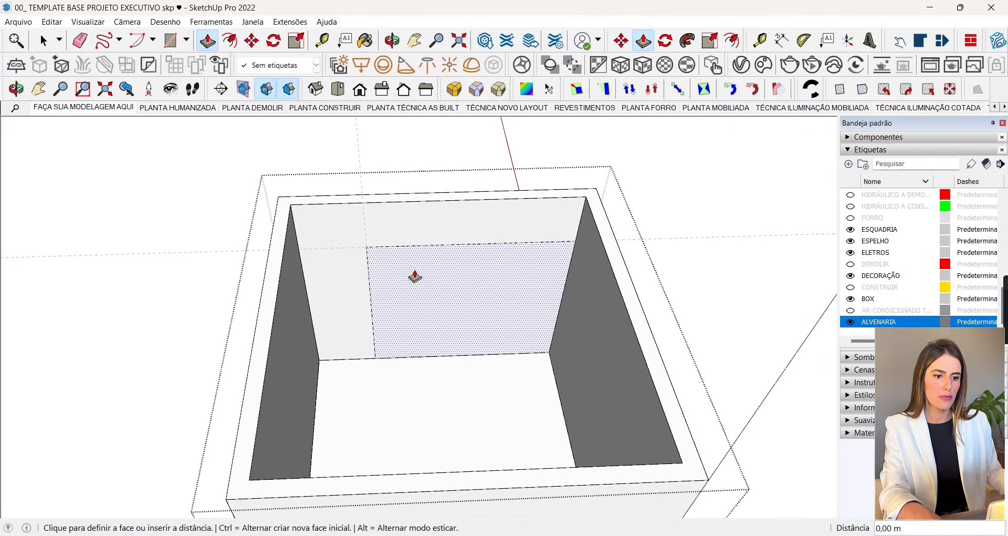
{"action": "left_click", "coordinate": [596, 196]}
Step: Leave the walls group and delete the guides used for the door opening
{"action": "left_click", "coordinate": [45, 41]}
{"action": "middle_click_drag", "start_coordinate": [236, 158], "coordinate": [559, 320]}
{"action": "key", "text": "Delete"}
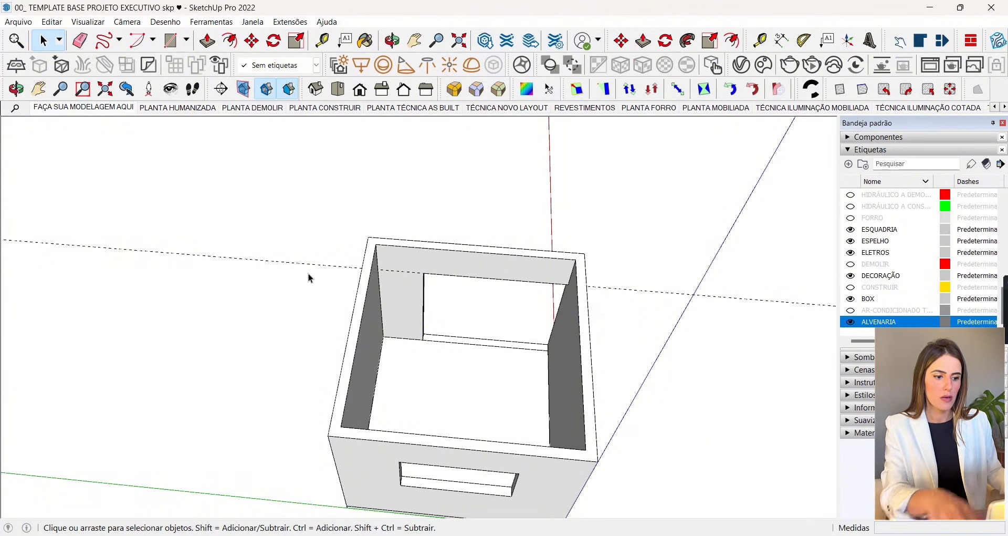
Step: Examine the room from above and from both ends to check the window and door openings
{"action": "middle_click_drag", "start_coordinate": [559, 259], "coordinate": [392, 356]}
{"action": "scroll", "coordinate": [264, 267], "scroll_direction": "up", "scroll_amount": 5}
{"action": "scroll", "coordinate": [392, 341], "scroll_direction": "down", "scroll_amount": 2}
{"action": "middle_click_drag", "start_coordinate": [391, 286], "coordinate": [401, 328]}
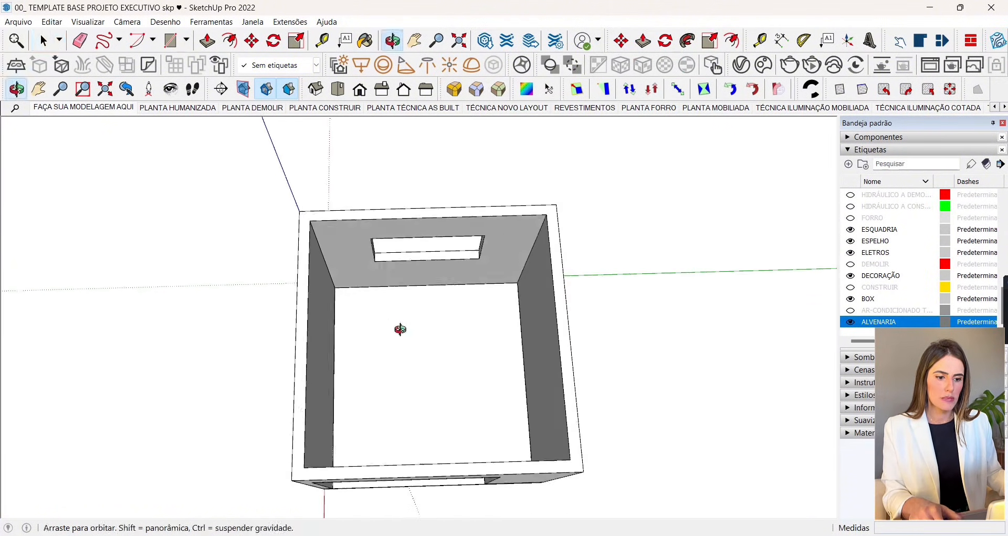
{"action": "scroll", "coordinate": [373, 286], "scroll_direction": "up", "scroll_amount": 4}
{"action": "scroll", "coordinate": [366, 226], "scroll_direction": "down", "scroll_amount": 4}
{"action": "middle_click_drag", "start_coordinate": [433, 265], "coordinate": [466, 290]}
{"action": "scroll", "coordinate": [388, 239], "scroll_direction": "up", "scroll_amount": 4}
{"action": "middle_click_drag", "start_coordinate": [376, 244], "coordinate": [336, 299]}
{"action": "scroll", "coordinate": [317, 309], "scroll_direction": "down", "scroll_amount": 4}
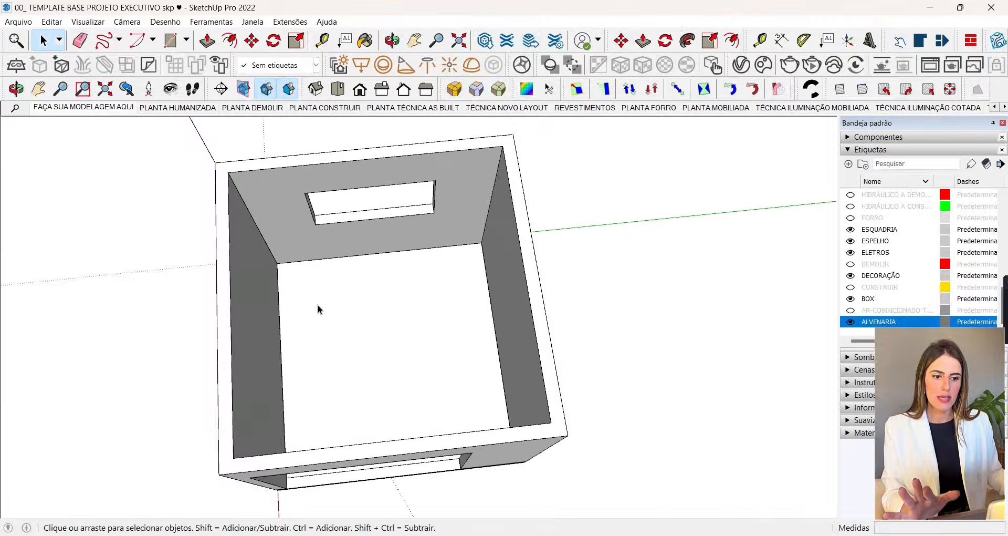
Step: Open the floor slab group and copy the floor edge below the window wall 0,5 m into the room
{"action": "middle_click_drag", "start_coordinate": [496, 246], "coordinate": [336, 268]}
{"action": "scroll", "coordinate": [319, 265], "scroll_direction": "up", "scroll_amount": 2}
{"action": "left_click", "coordinate": [302, 272]}
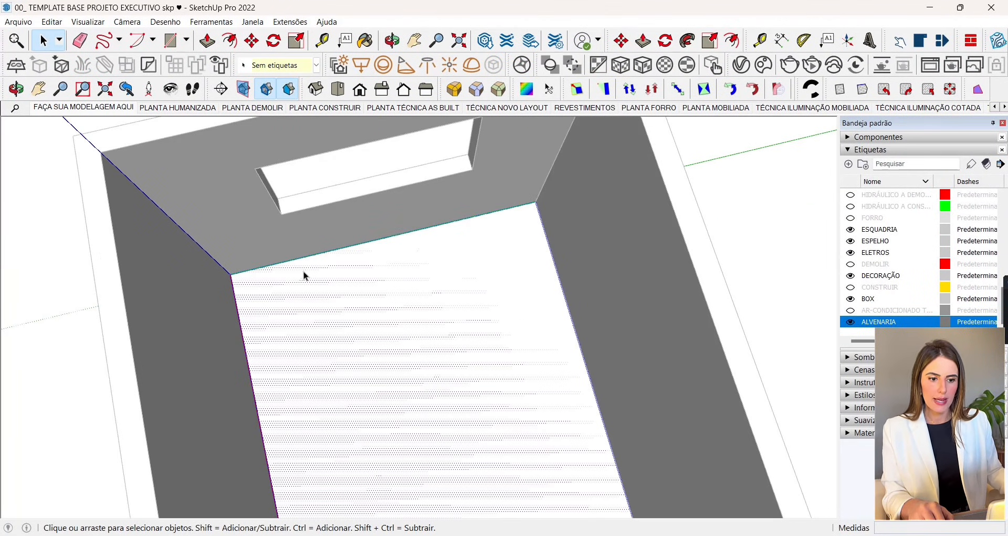
{"action": "left_click", "coordinate": [266, 265]}
{"action": "key", "text": "m"}
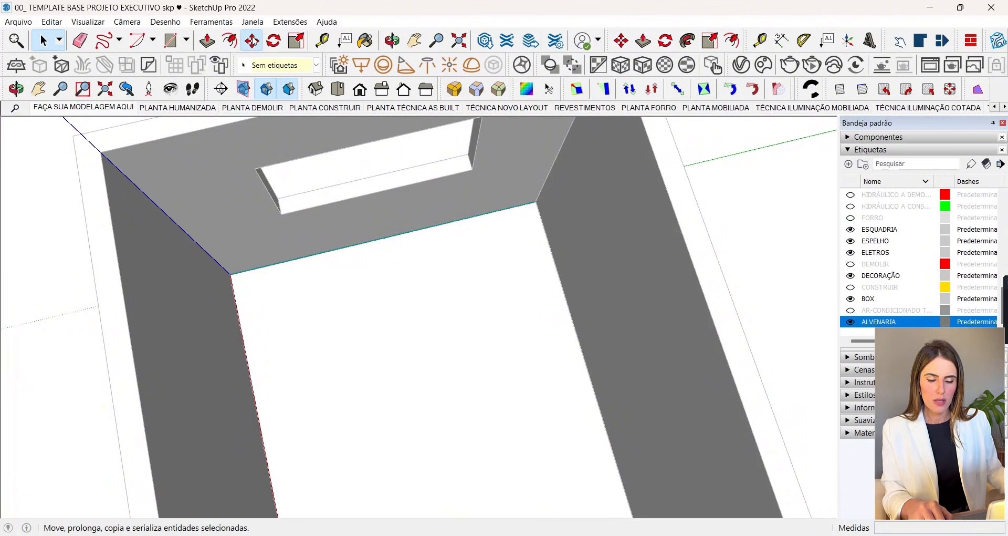
{"action": "key", "text": "ctrl"}
{"action": "left_click", "coordinate": [342, 275]}
{"action": "key", "text": "Return"}
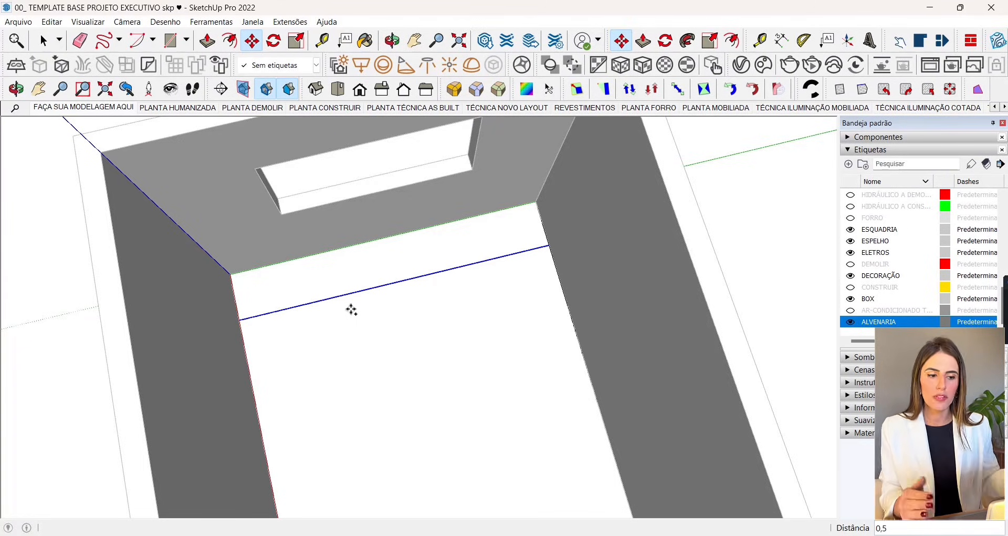
Step: Copy the floor edge along the side wall 0,5 m into the room
{"action": "key", "text": "Escape"}
{"action": "key", "text": "ctrl"}
{"action": "left_click", "coordinate": [555, 268]}
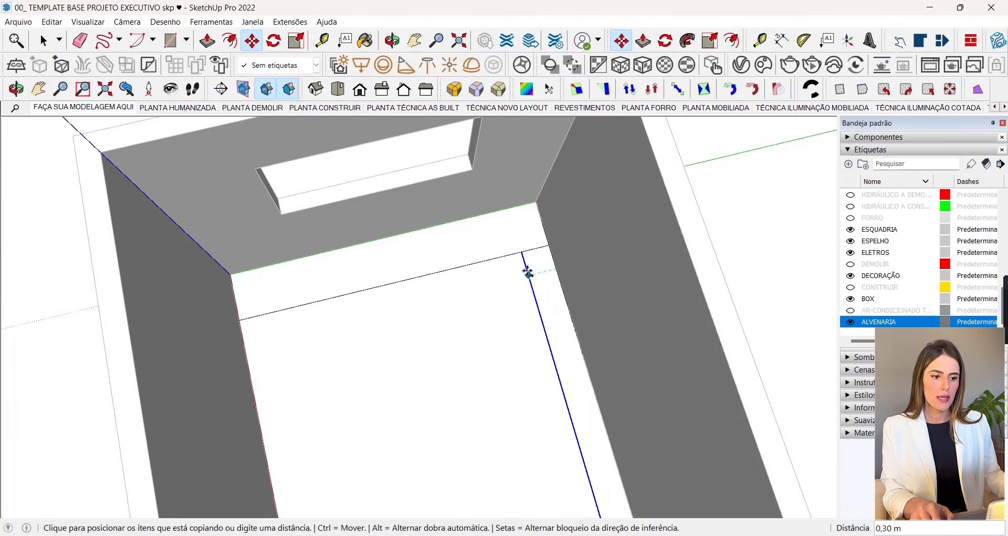
{"action": "type", "text": "0,5"}
{"action": "key", "text": "Return"}
Step: Copy the short line closing the side-wall strip 1,6 m along the strip towards the door opening
{"action": "scroll", "coordinate": [529, 272], "scroll_direction": "down", "scroll_amount": 4}
{"action": "middle_click_drag", "start_coordinate": [529, 273], "coordinate": [777, 367]}
{"action": "scroll", "coordinate": [399, 241], "scroll_direction": "up", "scroll_amount": 4}
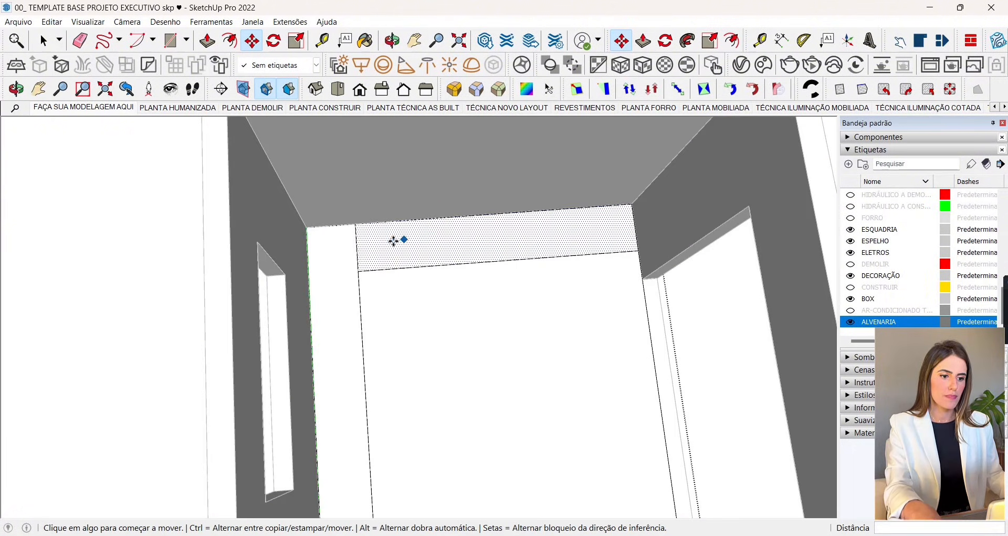
{"action": "left_click", "coordinate": [361, 247]}
{"action": "type", "text": "1,6"}
{"action": "key", "text": "Return"}
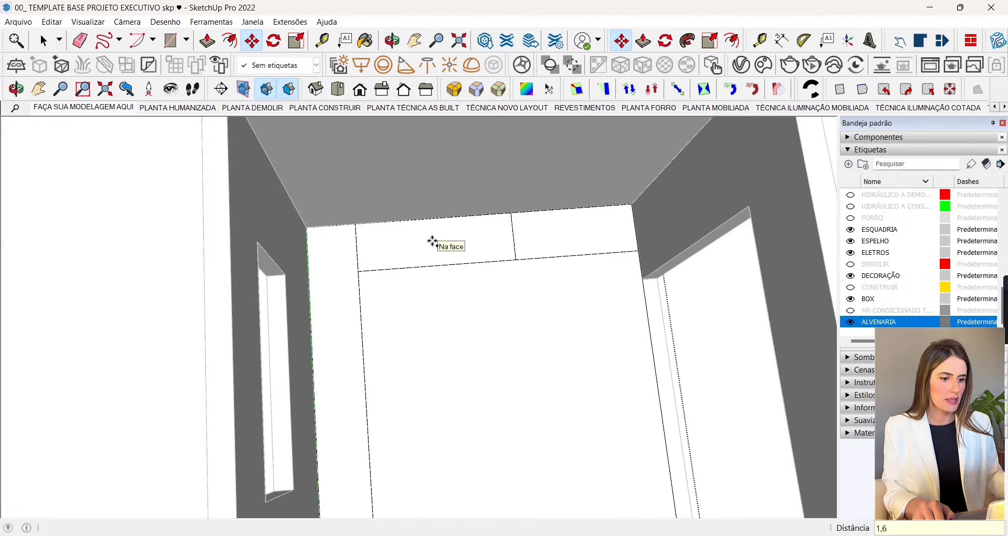
Step: Erase the leftover strip line near the door and the line between both strips, leaving one L-shaped outline
{"action": "left_click", "coordinate": [80, 40]}
{"action": "left_click", "coordinate": [531, 259]}
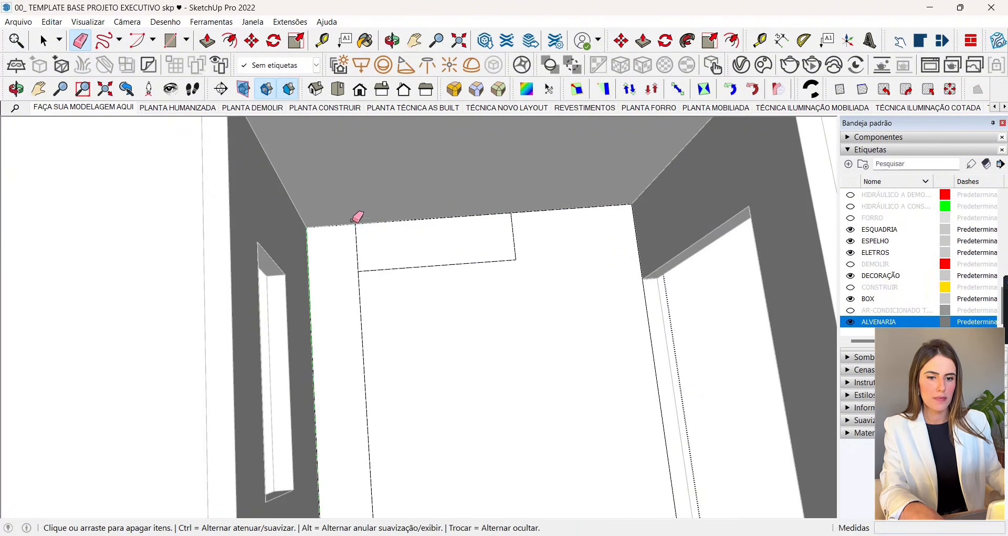
{"action": "left_click", "coordinate": [358, 242]}
{"action": "left_click", "coordinate": [44, 41]}
{"action": "mouse_move", "coordinate": [607, 269]}
{"action": "middle_mouse_down"}
{"action": "mouse_move", "coordinate": [406, 237]}
{"action": "mouse_move", "coordinate": [569, 279]}
{"action": "mouse_move", "coordinate": [444, 208]}
{"action": "mouse_move", "coordinate": [522, 229]}
{"action": "mouse_move", "coordinate": [337, 263]}
{"action": "mouse_move", "coordinate": [349, 354]}
{"action": "mouse_move", "coordinate": [344, 264]}
{"action": "mouse_move", "coordinate": [448, 254]}
{"action": "middle_mouse_up"}
{"action": "scroll", "coordinate": [447, 243], "scroll_direction": "down", "scroll_amount": 5}
{"action": "scroll", "coordinate": [461, 313], "scroll_direction": "down", "scroll_amount": 6}
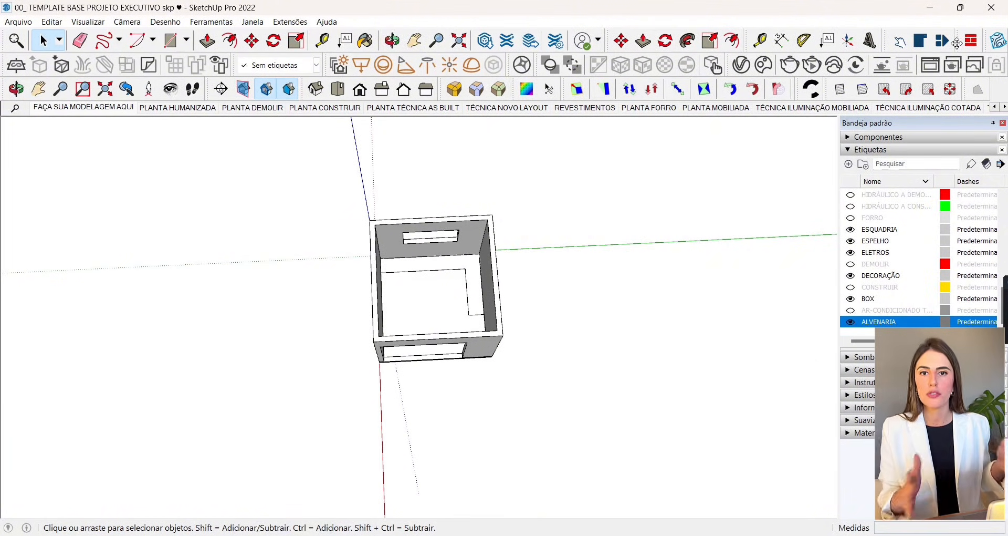
Step: Float the Floor Generator toolbar over the model, switch to File Explorer and open the PLUGINS folder inside BLOCOS
{"action": "left_click_drag", "start_coordinate": [957, 42], "coordinate": [546, 178]}
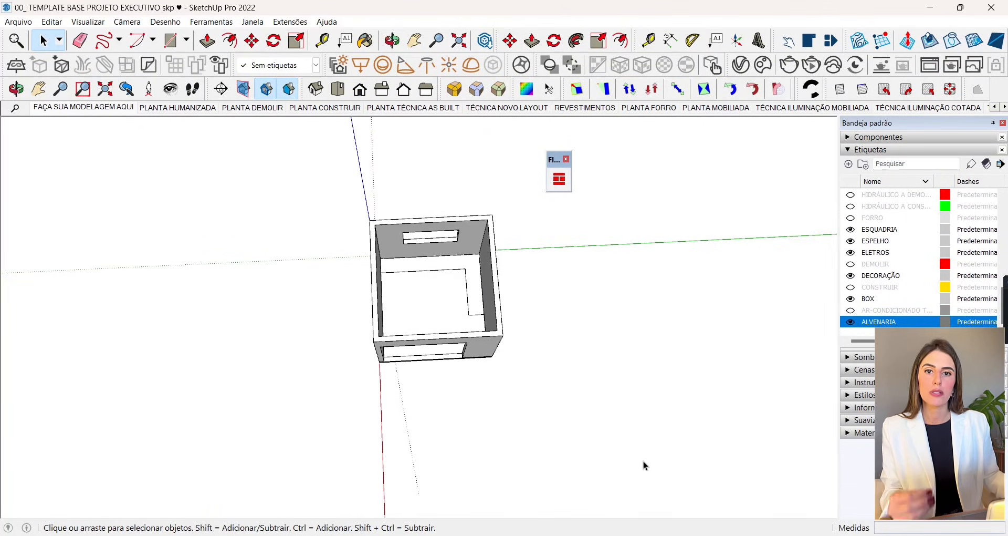
{"action": "mouse_move", "coordinate": [607, 535]}
{"action": "left_click", "coordinate": [611, 494]}
{"action": "left_click", "coordinate": [237, 11]}
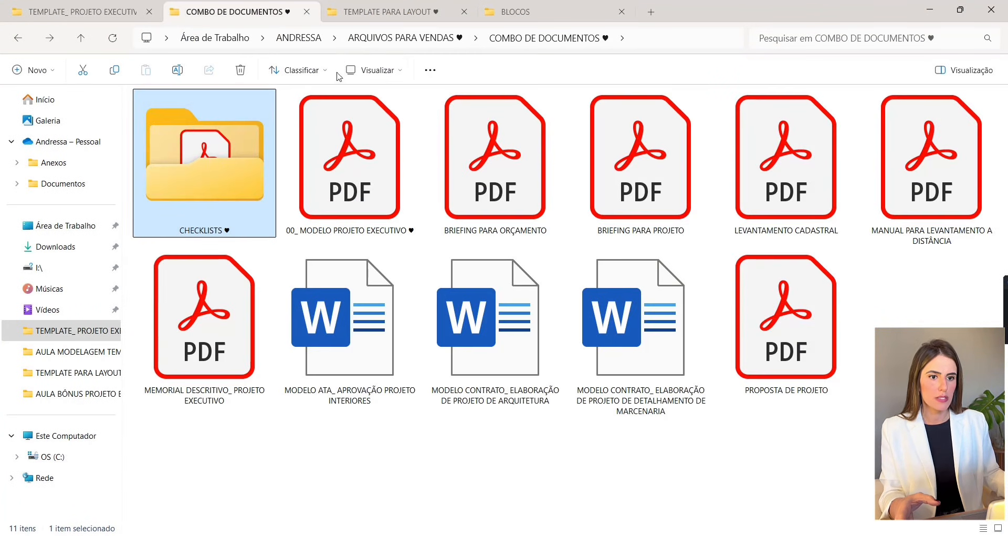
{"action": "left_click", "coordinate": [404, 38]}
{"action": "double_click", "coordinate": [776, 168]}
{"action": "scroll", "coordinate": [675, 265], "scroll_direction": "down", "scroll_amount": 5}
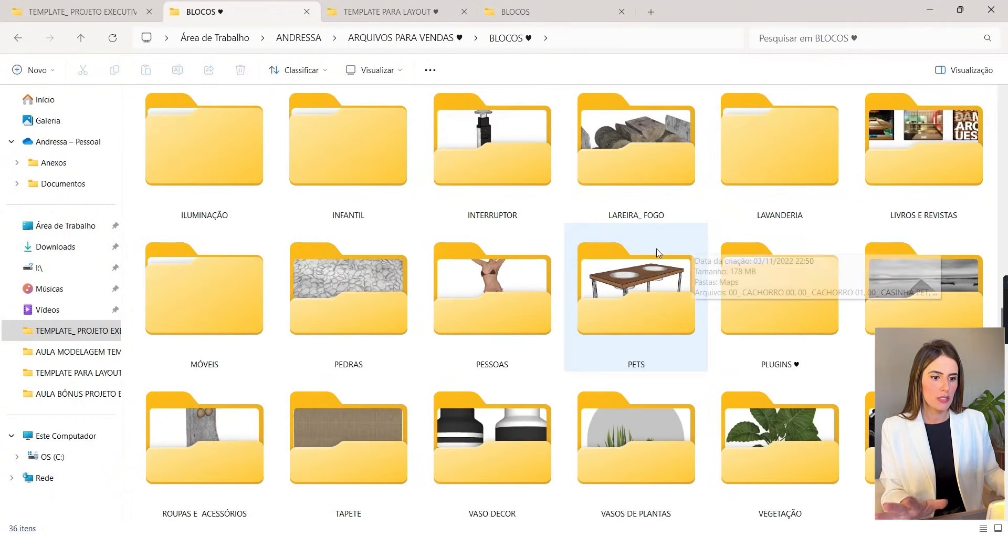
{"action": "scroll", "coordinate": [646, 272], "scroll_direction": "up", "scroll_amount": 5}
{"action": "scroll", "coordinate": [499, 294], "scroll_direction": "down", "scroll_amount": 5}
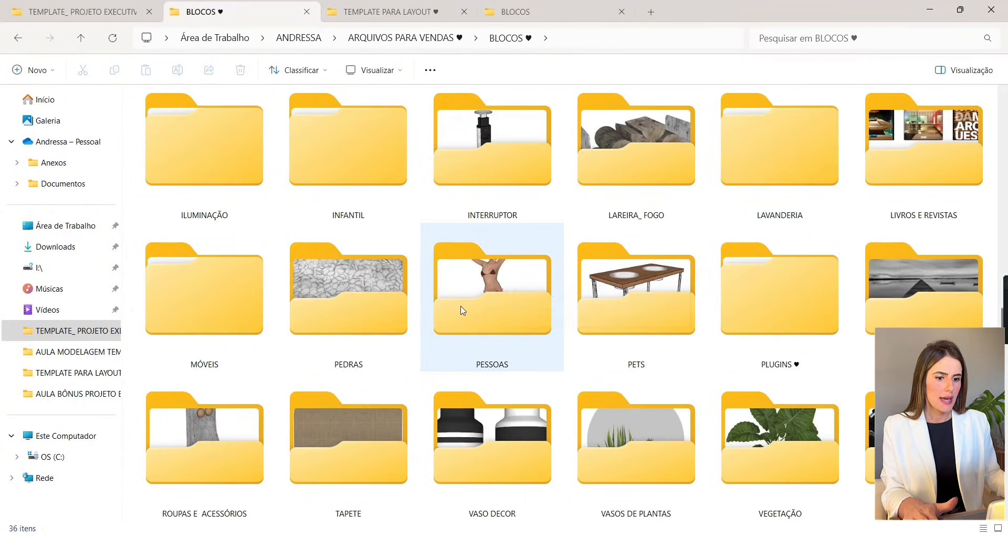
{"action": "double_click", "coordinate": [774, 333]}
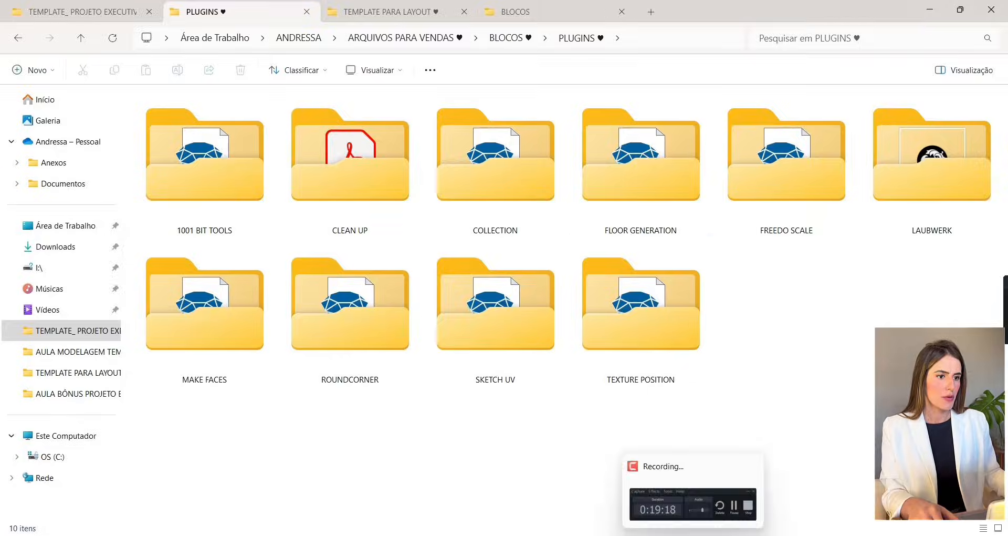
Step: Return to SketchUp and set Floor Generator to 900 × 900 mm Tile, gap width 2 mm, gap depth 10 mm, grid origin Corner
{"action": "left_click", "coordinate": [640, 499]}
{"action": "left_click", "coordinate": [559, 179]}
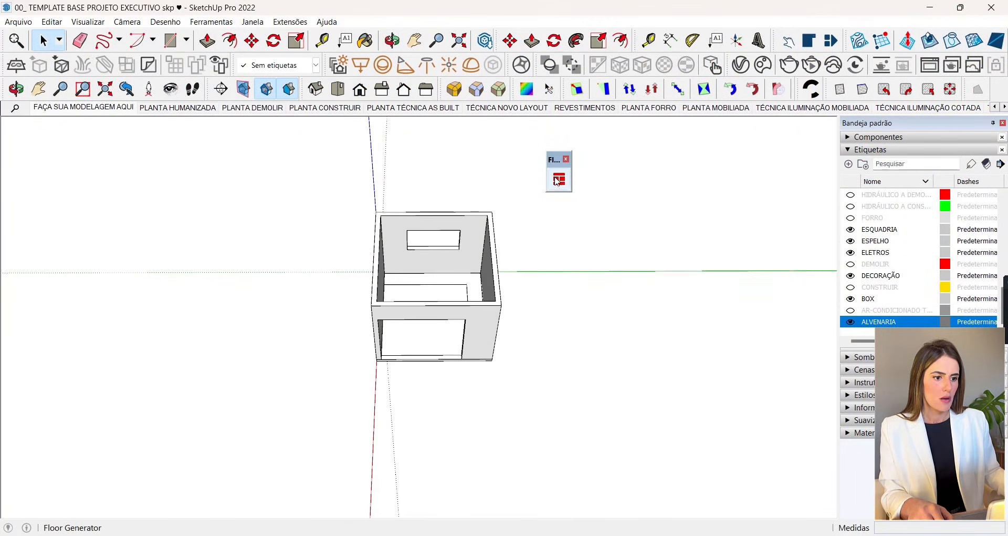
{"action": "left_click", "coordinate": [156, 58]}
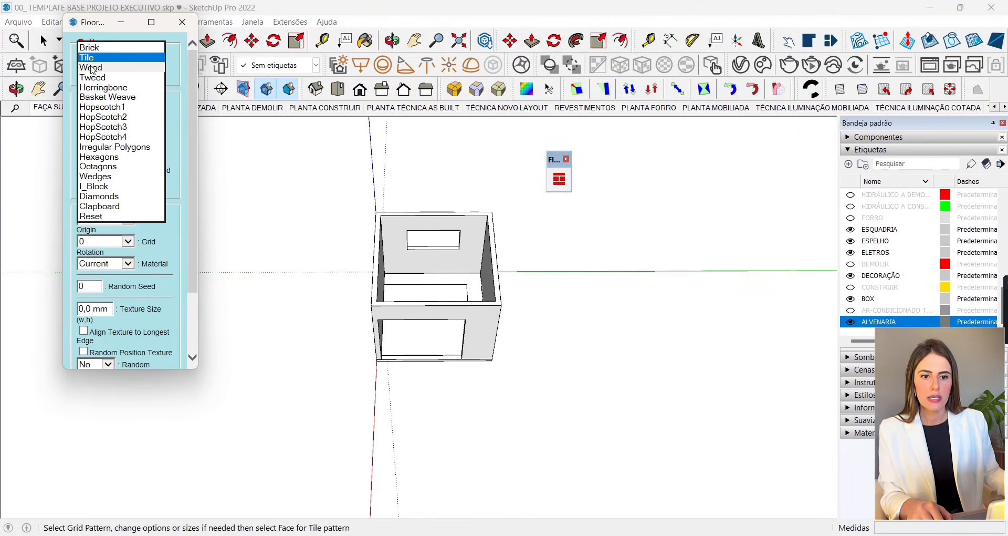
{"action": "left_click", "coordinate": [97, 59]}
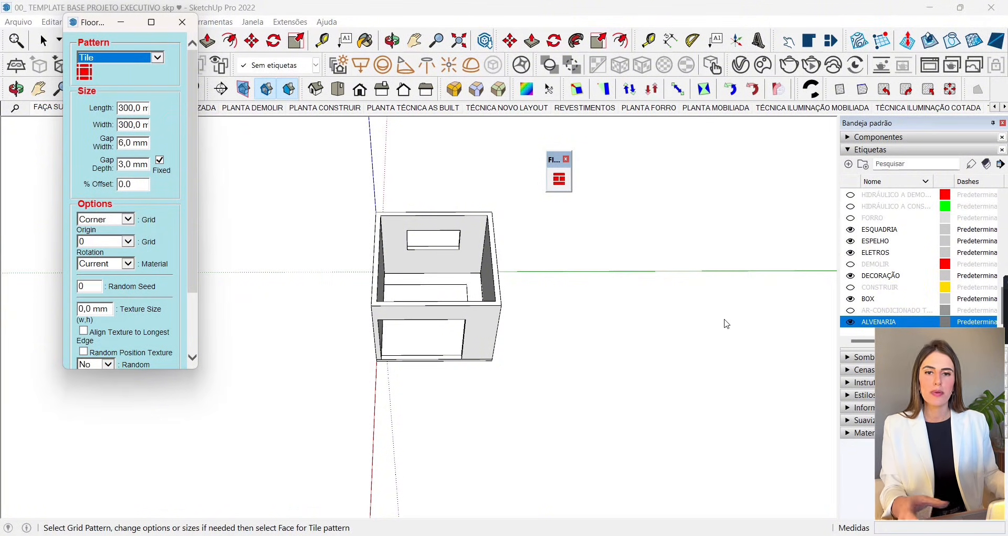
{"action": "double_click", "coordinate": [125, 109]}
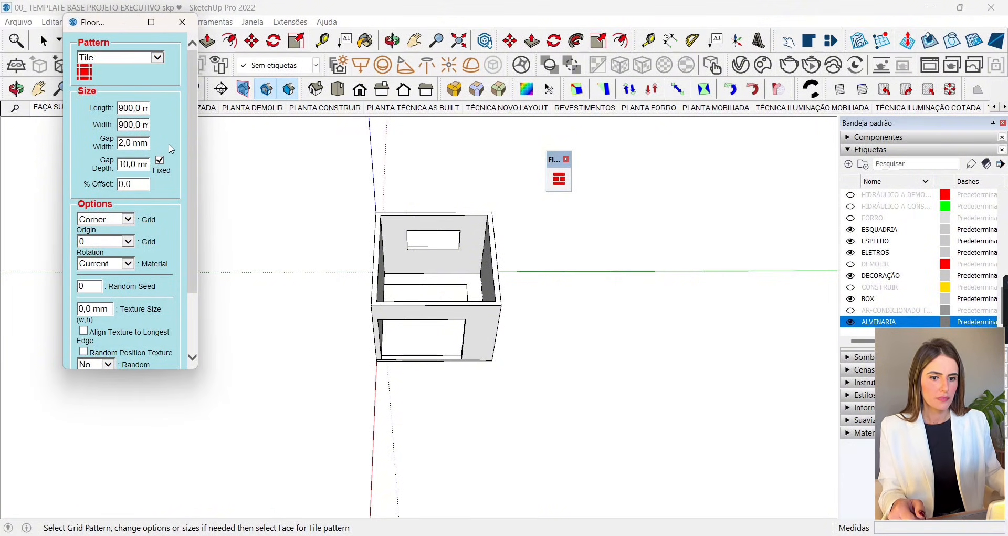
{"action": "left_click", "coordinate": [107, 219]}
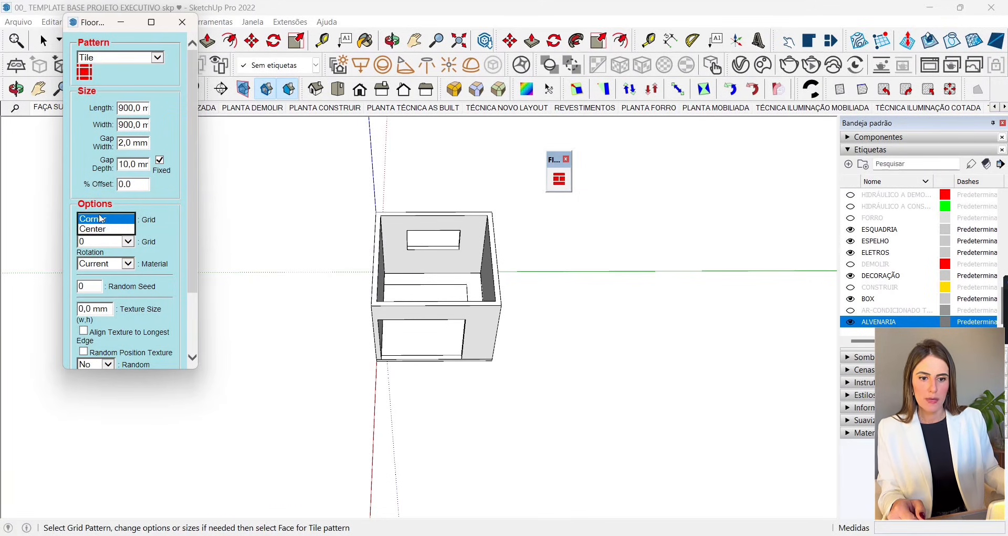
{"action": "left_click", "coordinate": [118, 221]}
Step: Generate the tile pattern on the main floor face, starting from its side-wall corner next to the door opening
{"action": "middle_click_drag", "start_coordinate": [525, 308], "coordinate": [455, 379]}
{"action": "scroll", "coordinate": [419, 318], "scroll_direction": "up", "scroll_amount": 5}
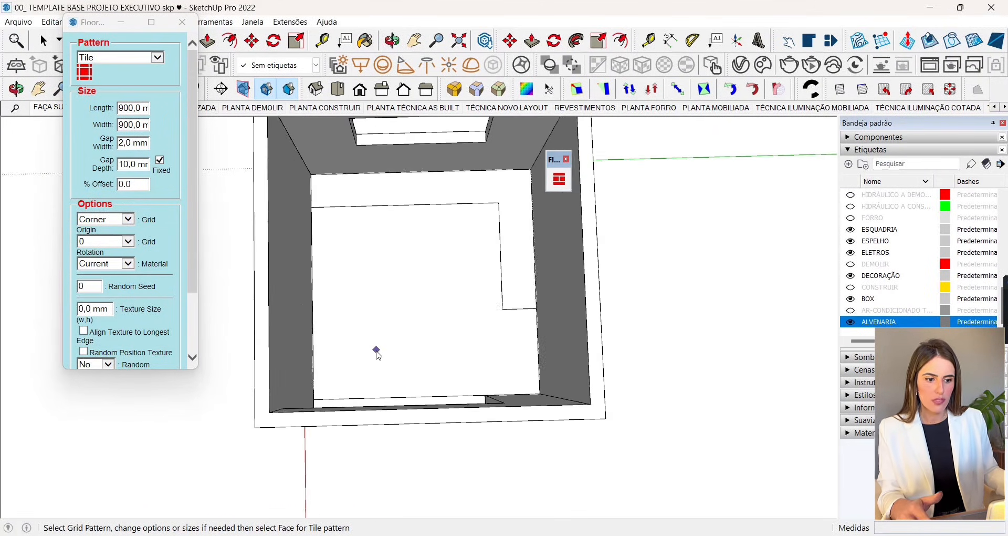
{"action": "scroll", "coordinate": [354, 372], "scroll_direction": "up", "scroll_amount": 3}
{"action": "scroll", "coordinate": [367, 378], "scroll_direction": "down", "scroll_amount": 2}
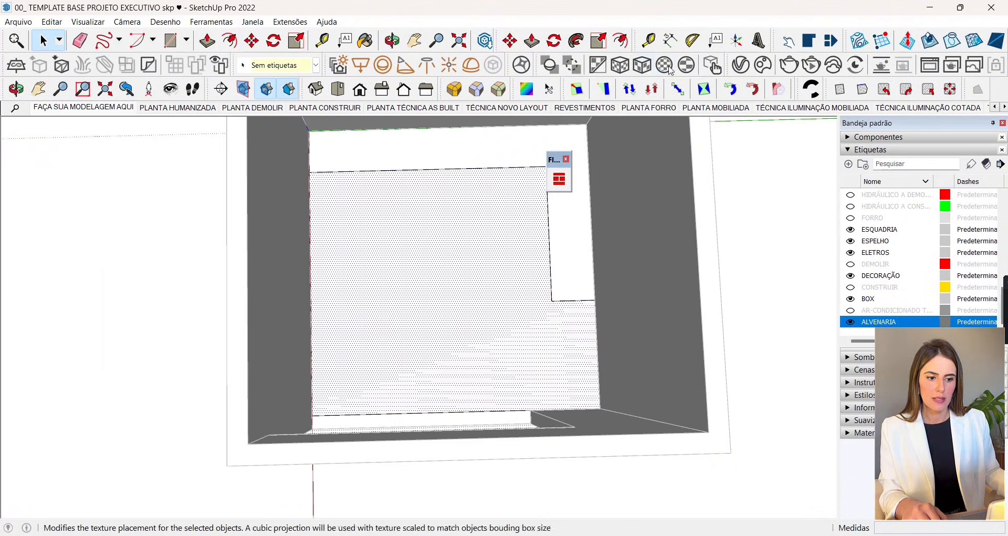
{"action": "left_click", "coordinate": [563, 178]}
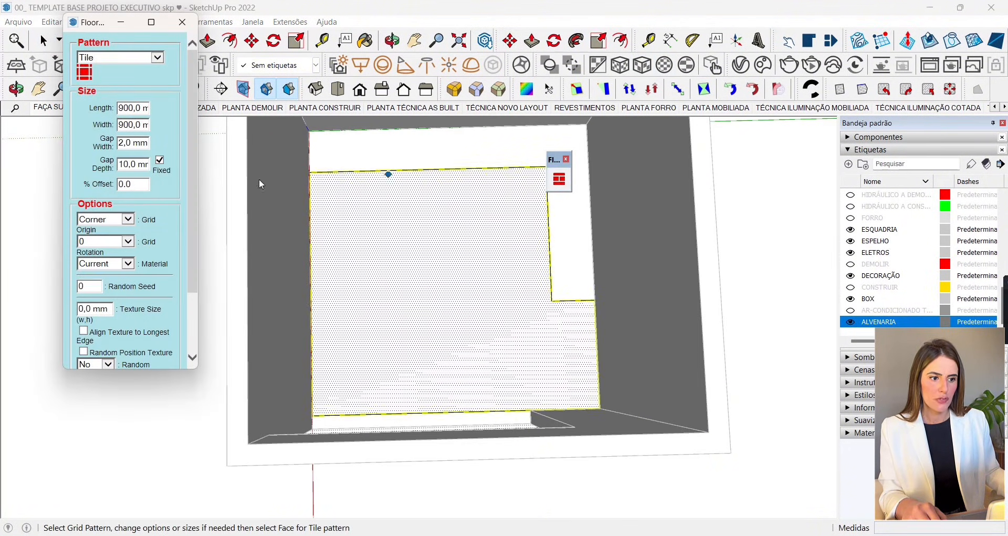
{"action": "left_click", "coordinate": [326, 407]}
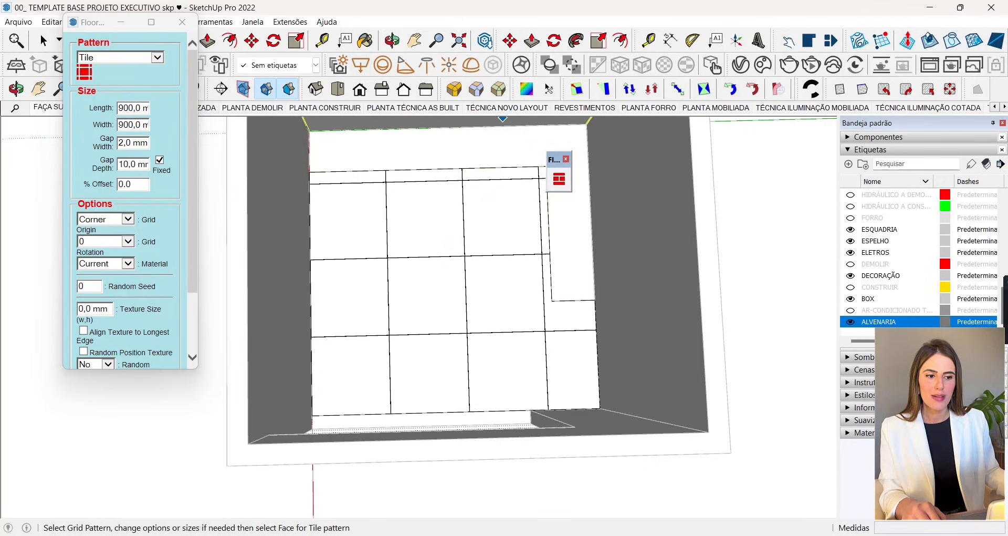
Step: Examine the gap width and depth of the tile joints up close at the floor's edge
{"action": "left_click", "coordinate": [44, 41]}
{"action": "middle_click_drag", "start_coordinate": [475, 294], "coordinate": [517, 137]}
{"action": "scroll", "coordinate": [421, 356], "scroll_direction": "up", "scroll_amount": 8}
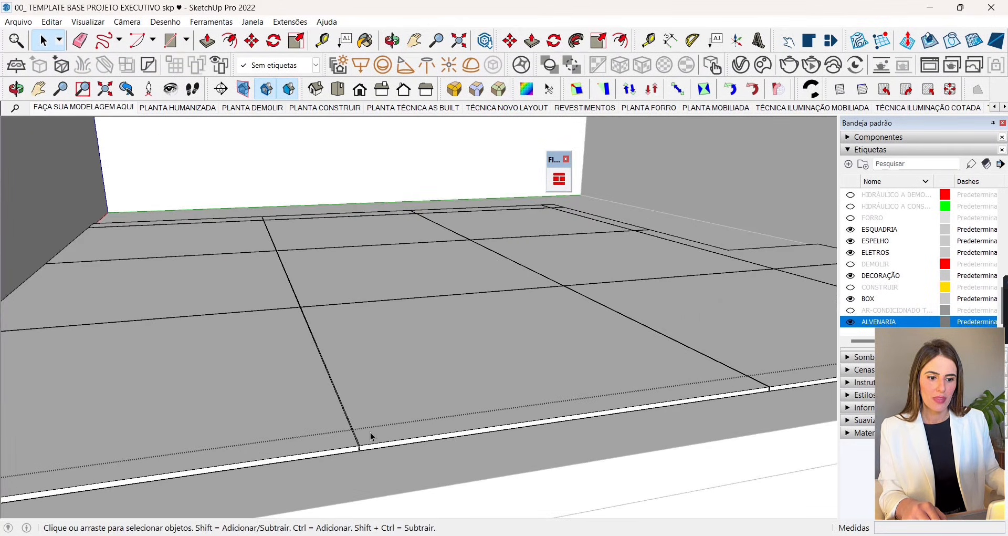
{"action": "middle_click_drag", "start_coordinate": [525, 203], "coordinate": [475, 249]}
{"action": "scroll", "coordinate": [475, 250], "scroll_direction": "down", "scroll_amount": 3}
{"action": "scroll", "coordinate": [407, 394], "scroll_direction": "up", "scroll_amount": 6}
{"action": "middle_click_drag", "start_coordinate": [408, 386], "coordinate": [394, 403]}
{"action": "scroll", "coordinate": [402, 473], "scroll_direction": "down", "scroll_amount": 4}
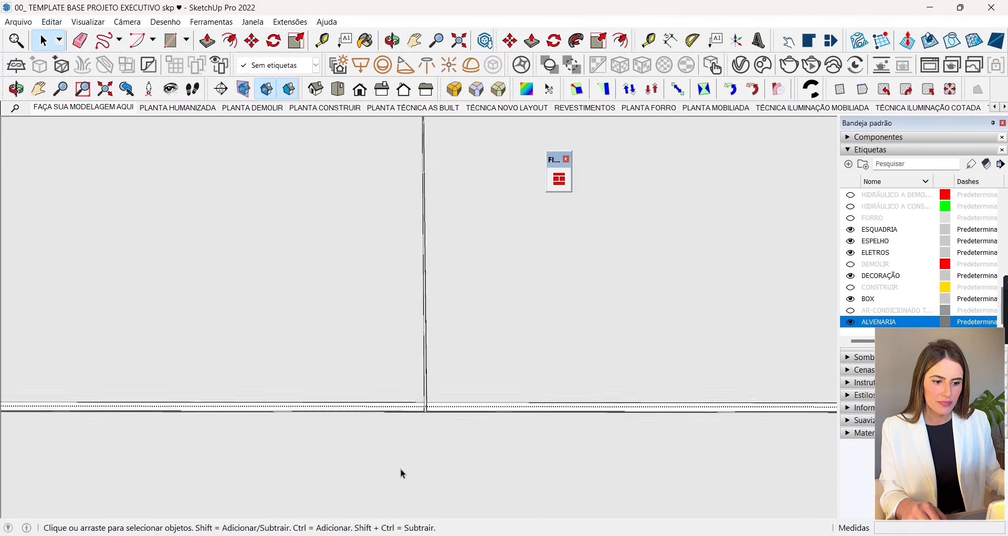
{"action": "scroll", "coordinate": [415, 212], "scroll_direction": "up", "scroll_amount": 3}
{"action": "middle_click_drag", "start_coordinate": [416, 211], "coordinate": [452, 245]}
{"action": "scroll", "coordinate": [352, 290], "scroll_direction": "down", "scroll_amount": 8}
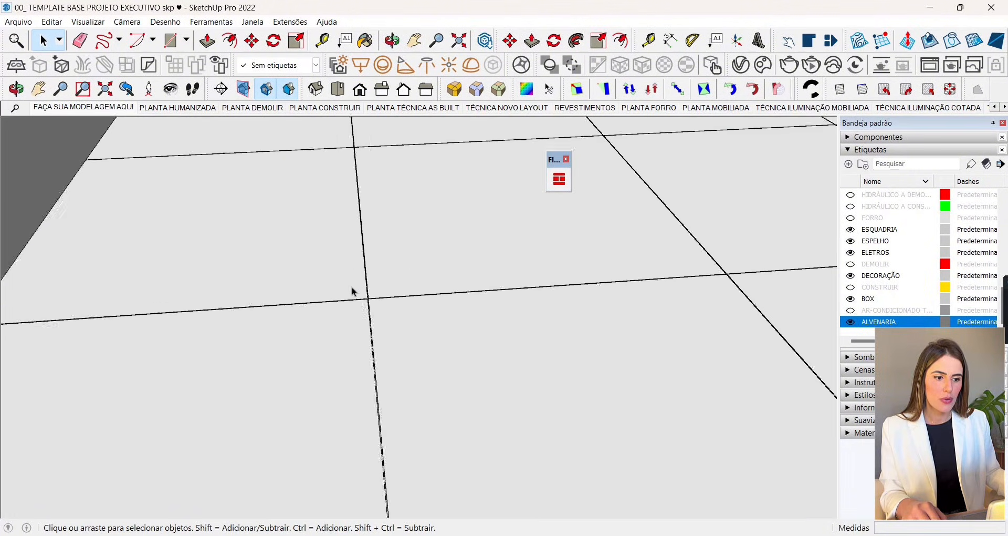
Step: Review the tile layout across the whole floor and the untiled L-shaped strip along the walls
{"action": "middle_click_drag", "start_coordinate": [351, 290], "coordinate": [433, 331]}
{"action": "scroll", "coordinate": [478, 288], "scroll_direction": "up", "scroll_amount": 4}
{"action": "scroll", "coordinate": [477, 288], "scroll_direction": "down", "scroll_amount": 8}
{"action": "scroll", "coordinate": [411, 231], "scroll_direction": "down", "scroll_amount": 2}
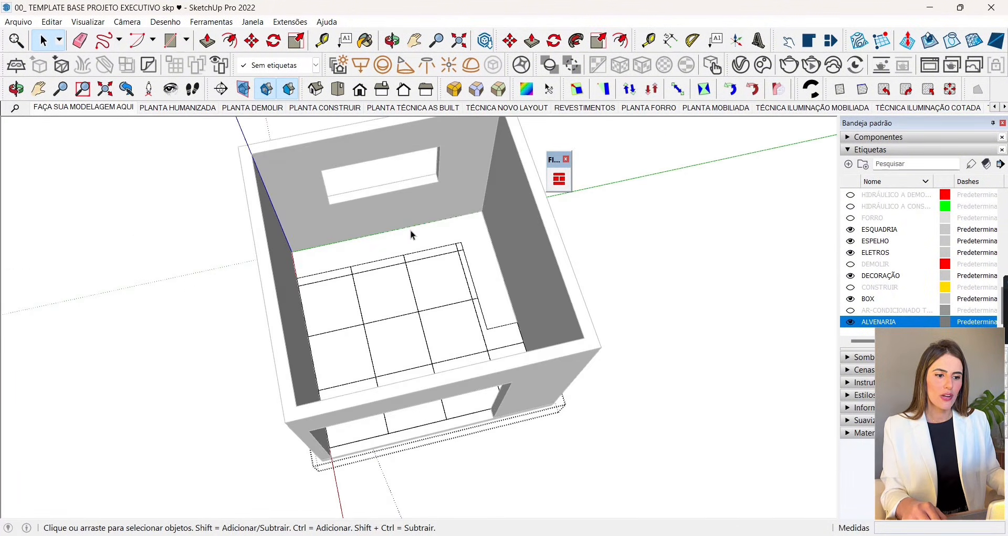
{"action": "scroll", "coordinate": [411, 232], "scroll_direction": "up", "scroll_amount": 5}
{"action": "scroll", "coordinate": [499, 387], "scroll_direction": "down", "scroll_amount": 5}
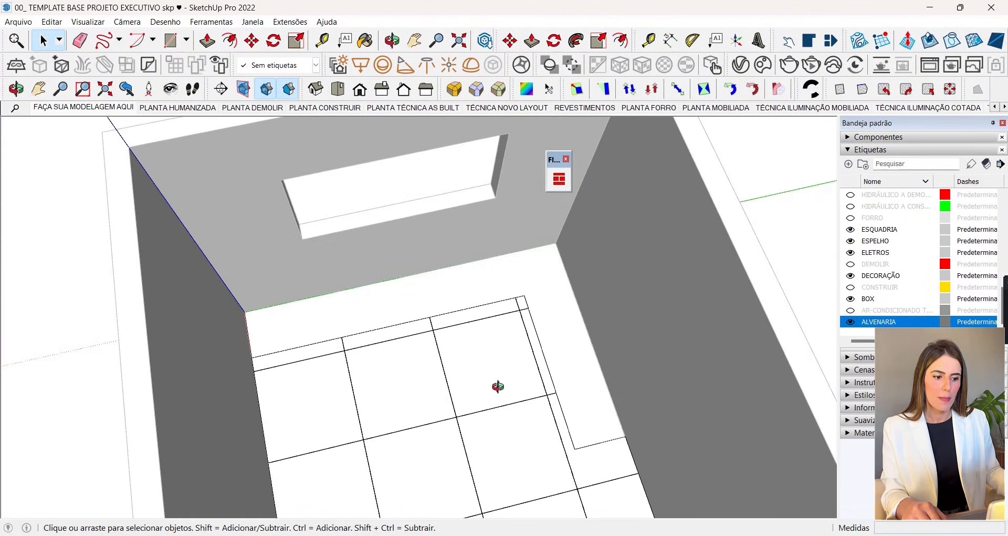
{"action": "scroll", "coordinate": [357, 291], "scroll_direction": "up", "scroll_amount": 2}
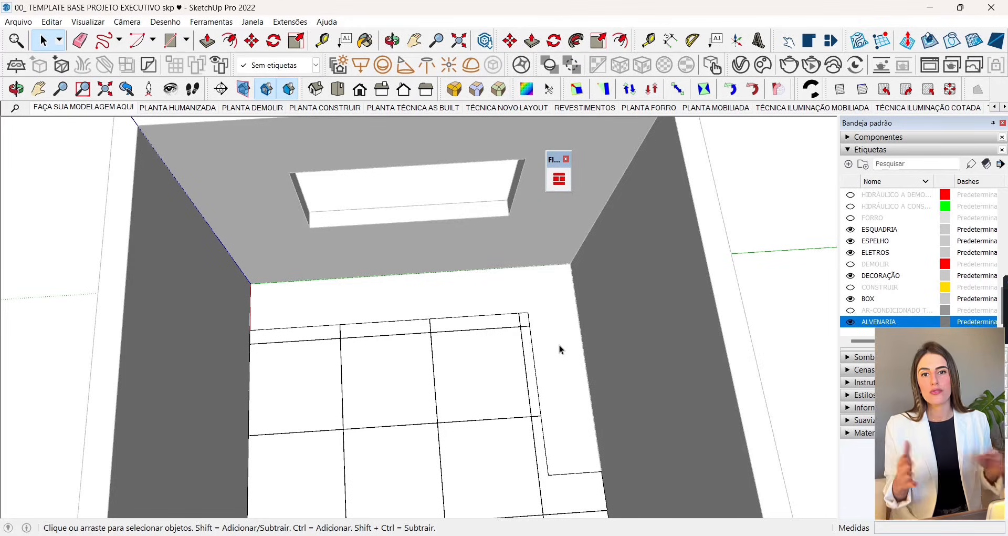
{"action": "middle_click_drag", "start_coordinate": [543, 332], "coordinate": [546, 337]}
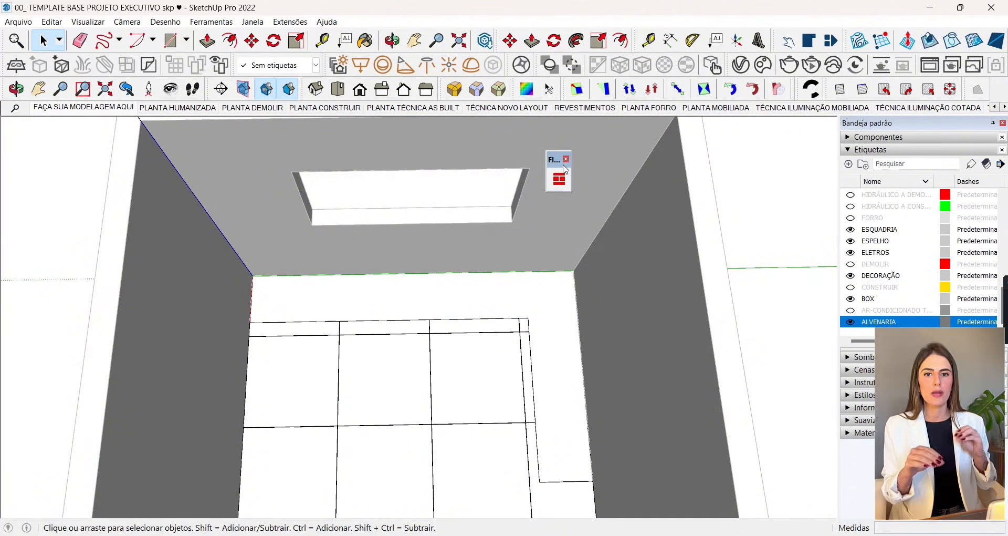
Step: Dock the floating Floor Generator toolbar back among the other tools
{"action": "left_click_drag", "start_coordinate": [558, 165], "coordinate": [980, 90]}
{"action": "scroll", "coordinate": [430, 214], "scroll_direction": "down", "scroll_amount": 1}
{"action": "scroll", "coordinate": [430, 214], "scroll_direction": "down", "scroll_amount": 4}
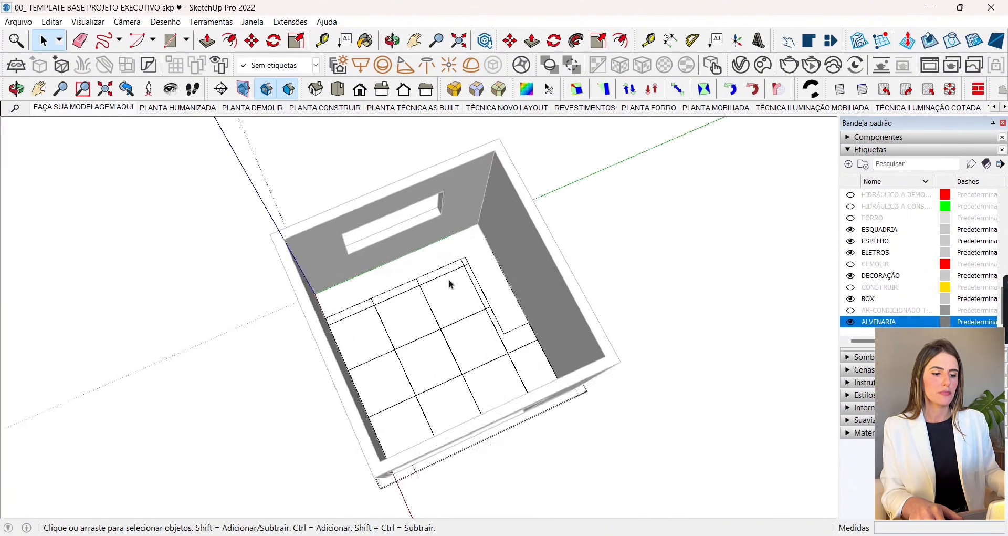
{"action": "middle_click_drag", "start_coordinate": [477, 319], "coordinate": [313, 252]}
{"action": "scroll", "coordinate": [426, 256], "scroll_direction": "up", "scroll_amount": 3}
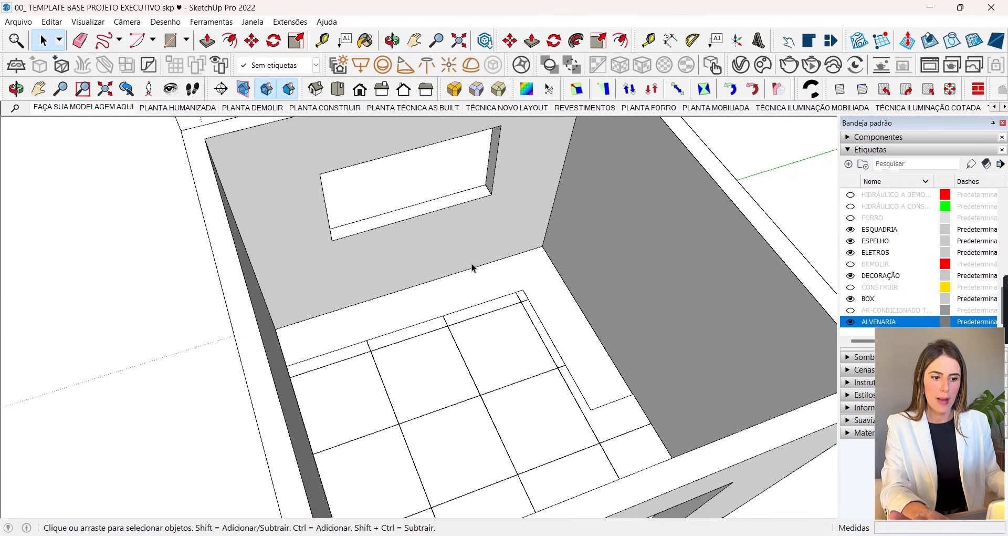
Step: Cover the 0,50 m wide L-shaped strip along the back and side walls with rectangles, leaving one continuous face
{"action": "middle_click_drag", "start_coordinate": [472, 267], "coordinate": [355, 246]}
{"action": "scroll", "coordinate": [355, 246], "scroll_direction": "down", "scroll_amount": 2}
{"action": "scroll", "coordinate": [374, 294], "scroll_direction": "up", "scroll_amount": 3}
{"action": "middle_click_drag", "start_coordinate": [374, 294], "coordinate": [398, 297]}
{"action": "scroll", "coordinate": [398, 297], "scroll_direction": "down", "scroll_amount": 2}
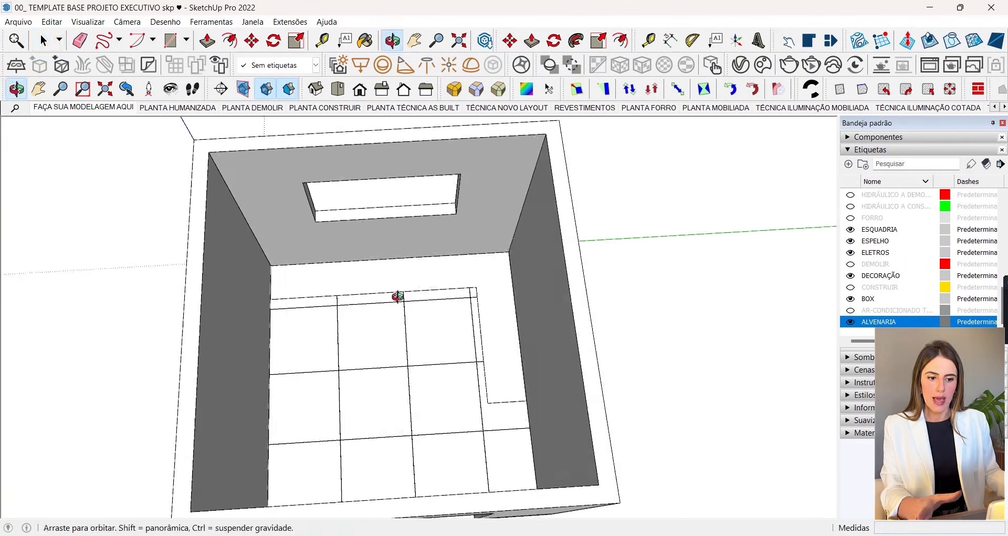
{"action": "scroll", "coordinate": [452, 278], "scroll_direction": "up", "scroll_amount": 3}
{"action": "left_click", "coordinate": [173, 41]}
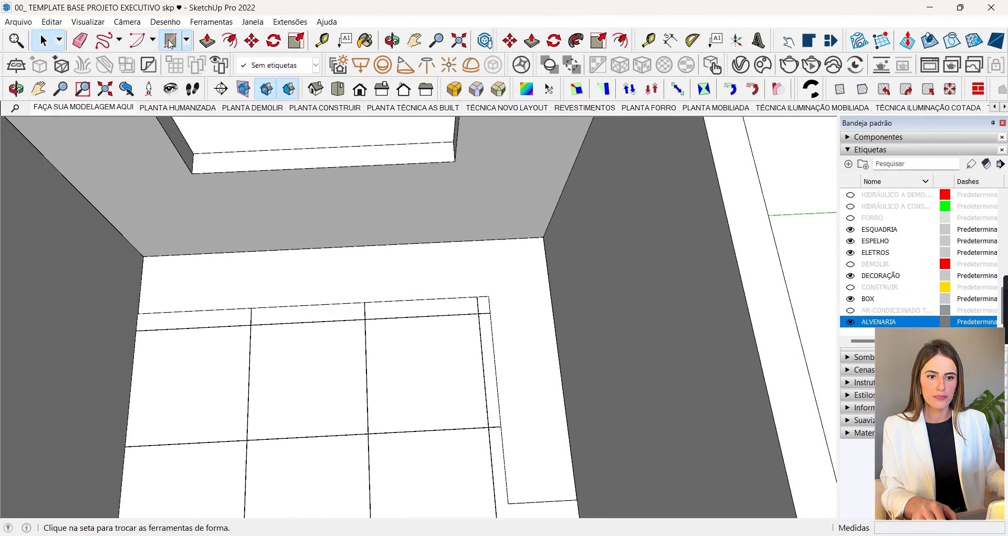
{"action": "left_click", "coordinate": [144, 256]}
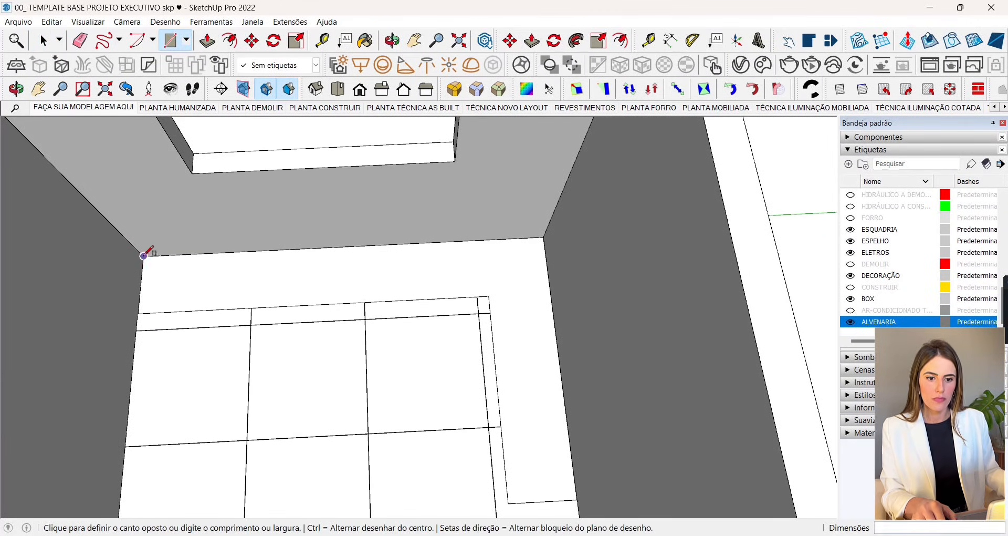
{"action": "left_click", "coordinate": [489, 297]}
{"action": "left_click", "coordinate": [485, 241]}
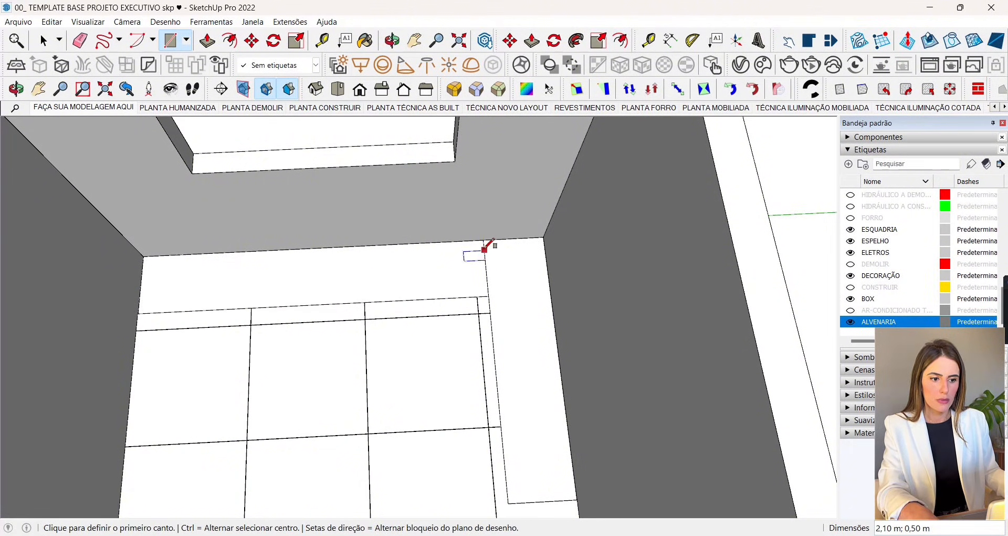
{"action": "key", "text": "space"}
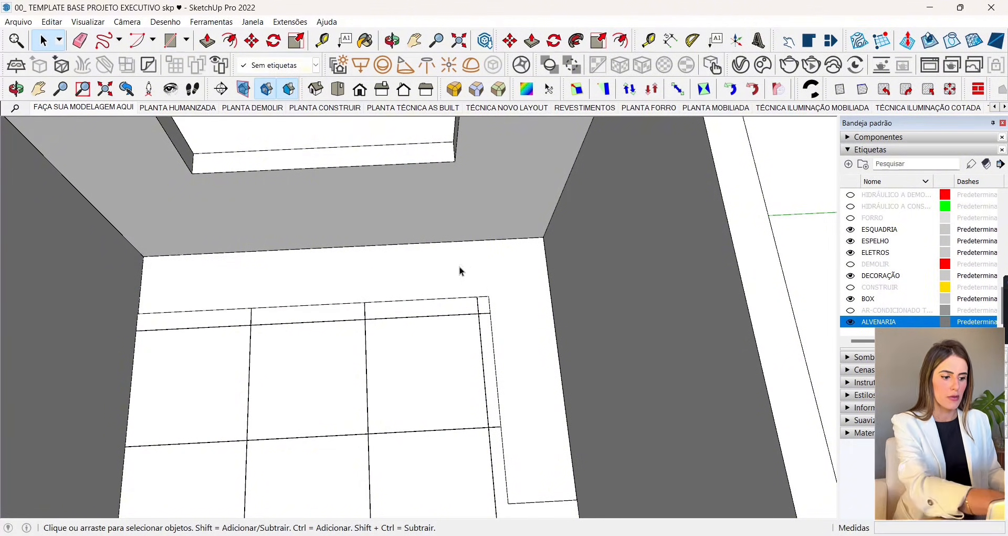
Step: Group the L-shaped face and extrude it upward about 0,12 m into a raised masonry base
{"action": "left_click", "coordinate": [469, 266]}
{"action": "right_click", "coordinate": [427, 269]}
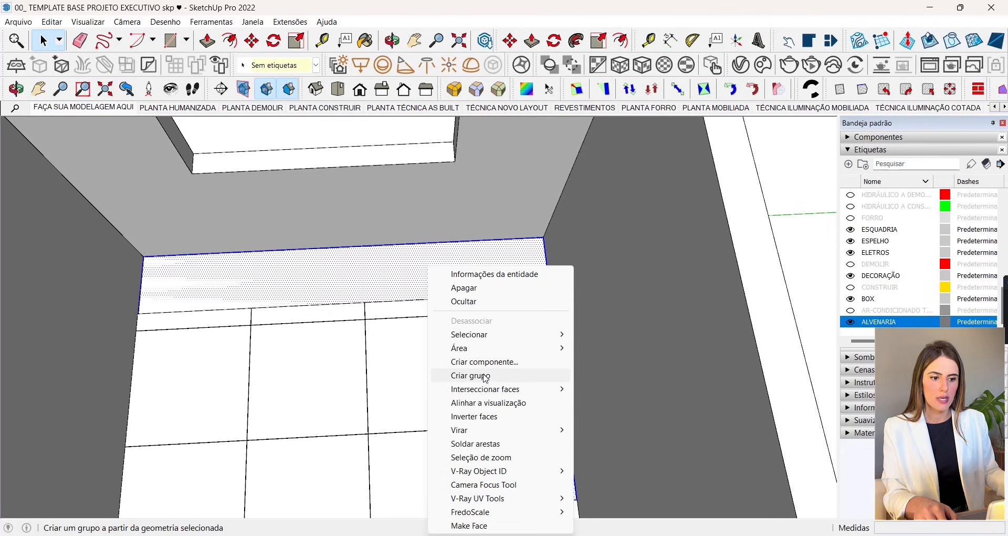
{"action": "left_click", "coordinate": [462, 376]}
{"action": "scroll", "coordinate": [250, 284], "scroll_direction": "down", "scroll_amount": 5}
{"action": "scroll", "coordinate": [282, 298], "scroll_direction": "up", "scroll_amount": 5}
{"action": "key", "text": "p"}
{"action": "left_click", "coordinate": [277, 319]}
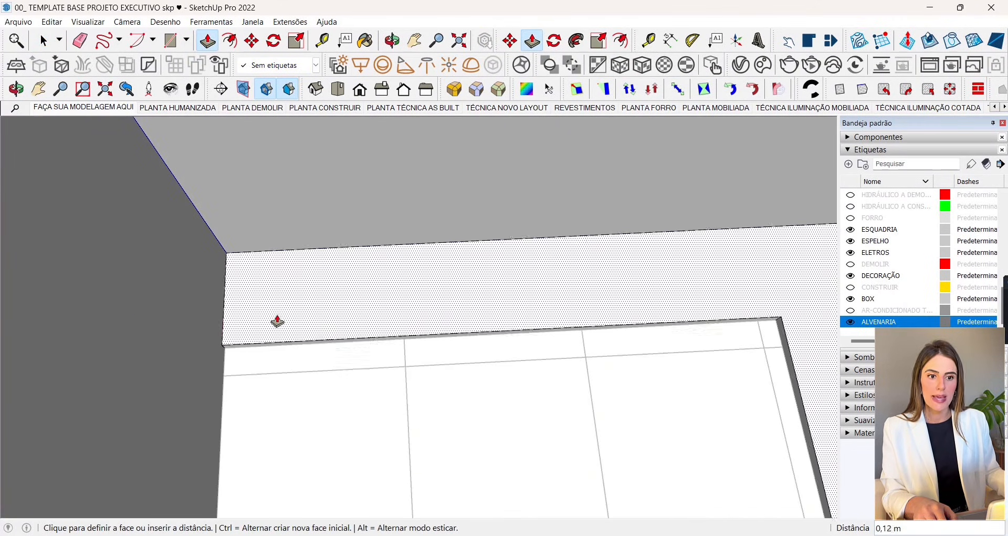
{"action": "left_click", "coordinate": [44, 41]}
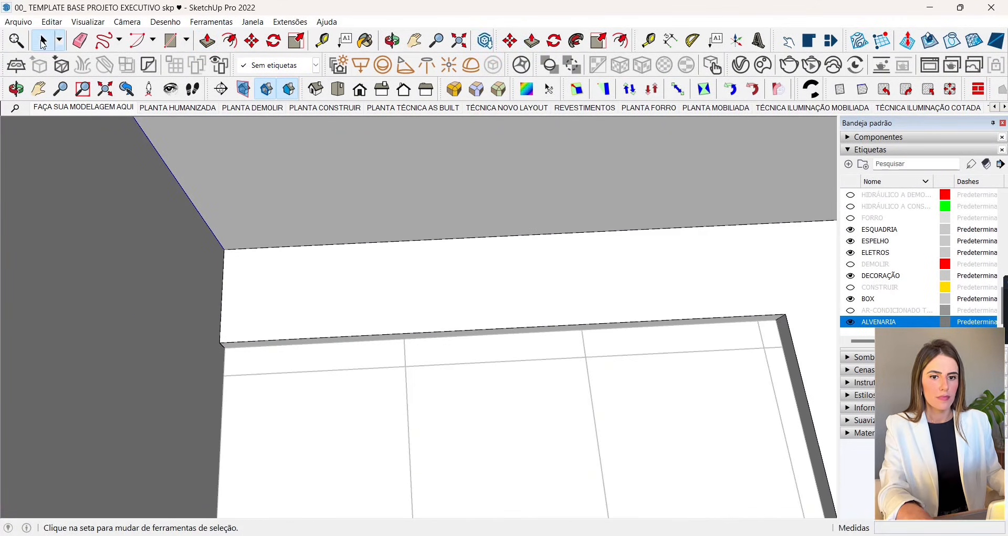
{"action": "left_click", "coordinate": [247, 204]}
Step: Assign the ALVENARIA tag to the raised L-shaped base
{"action": "scroll", "coordinate": [364, 292], "scroll_direction": "down", "scroll_amount": 6}
{"action": "mouse_move", "coordinate": [297, 289]}
{"action": "middle_mouse_down"}
{"action": "mouse_move", "coordinate": [373, 269]}
{"action": "mouse_move", "coordinate": [308, 299]}
{"action": "middle_mouse_up"}
{"action": "scroll", "coordinate": [368, 315], "scroll_direction": "down", "scroll_amount": 4}
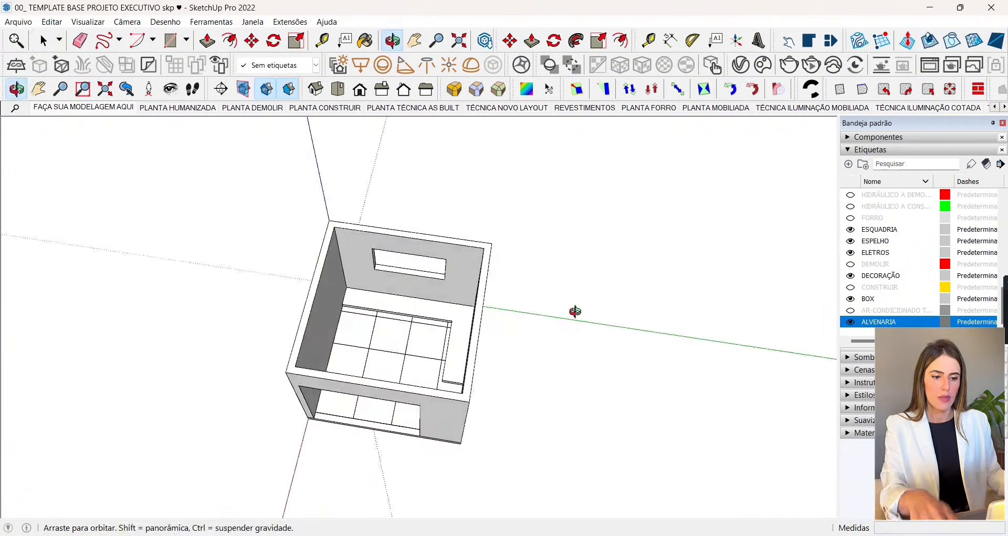
{"action": "middle_click_drag", "start_coordinate": [574, 311], "coordinate": [640, 315]}
{"action": "scroll", "coordinate": [397, 289], "scroll_direction": "up", "scroll_amount": 7}
{"action": "scroll", "coordinate": [367, 309], "scroll_direction": "down", "scroll_amount": 2}
{"action": "left_click", "coordinate": [362, 323]}
{"action": "middle_click_drag", "start_coordinate": [361, 323], "coordinate": [443, 313]}
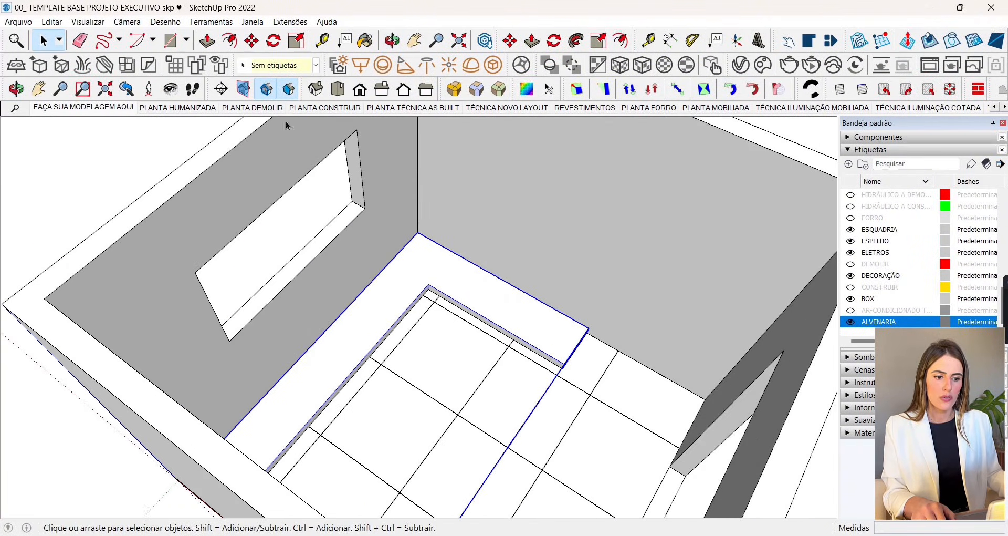
{"action": "left_click", "coordinate": [284, 64]}
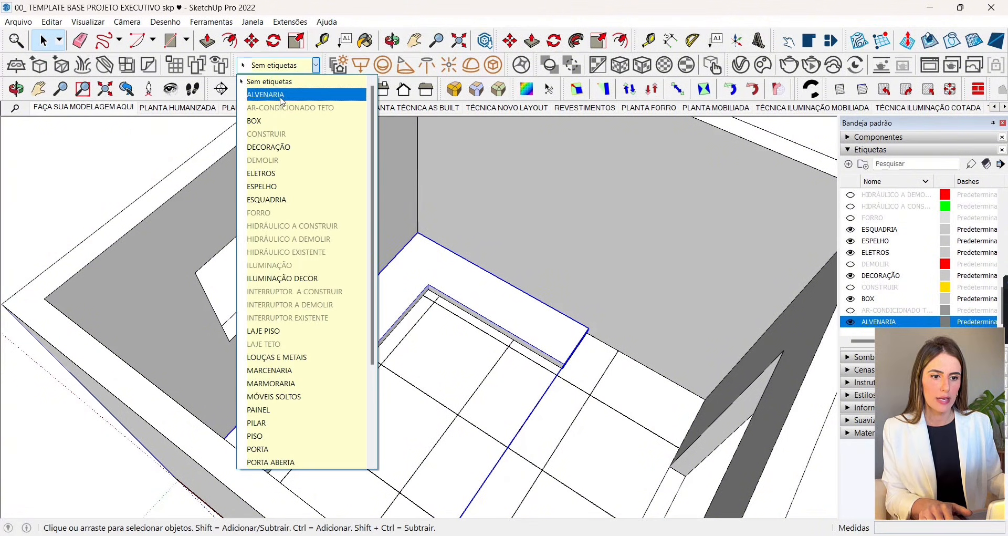
{"action": "left_click", "coordinate": [268, 95]}
{"action": "middle_click_drag", "start_coordinate": [560, 289], "coordinate": [398, 265]}
{"action": "scroll", "coordinate": [398, 266], "scroll_direction": "down", "scroll_amount": 5}
{"action": "left_click", "coordinate": [90, 254]}
Step: Draw a rectangle of about 2,80 × 0,09 m over the front face of the base's back-wall leg
{"action": "middle_click_drag", "start_coordinate": [315, 231], "coordinate": [242, 221]}
{"action": "scroll", "coordinate": [382, 295], "scroll_direction": "up", "scroll_amount": 8}
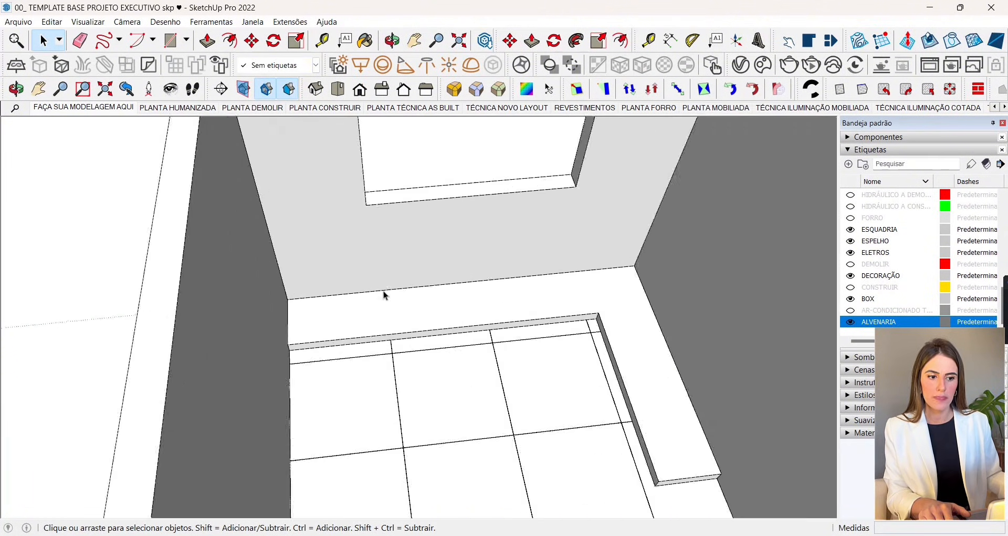
{"action": "left_click", "coordinate": [170, 40]}
{"action": "left_click", "coordinate": [90, 376]}
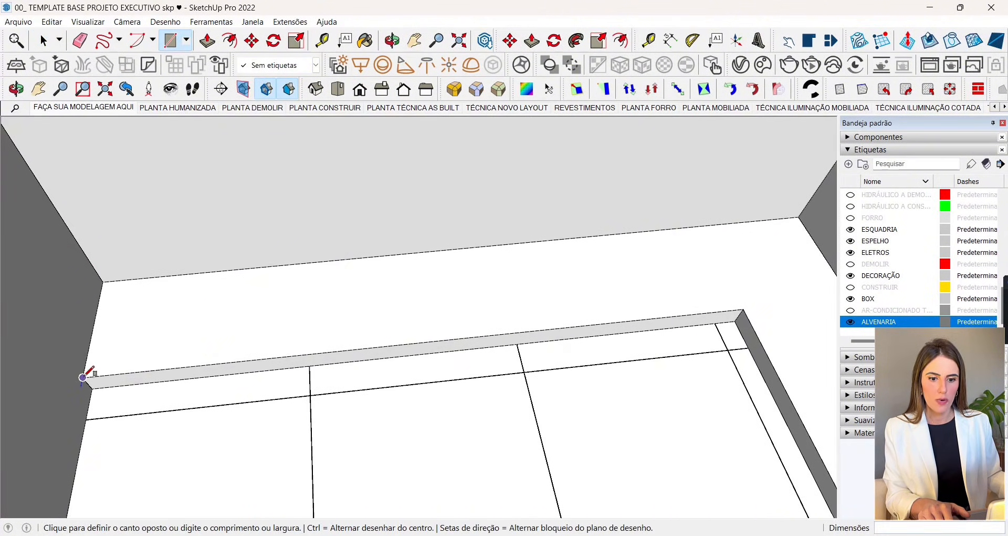
{"action": "scroll", "coordinate": [89, 376], "scroll_direction": "down", "scroll_amount": 2}
{"action": "scroll", "coordinate": [578, 326], "scroll_direction": "up", "scroll_amount": 2}
{"action": "left_click", "coordinate": [601, 322]}
Step: Extrude the long front rectangle 0,02 m and group the resulting edge strip
{"action": "key", "text": "p"}
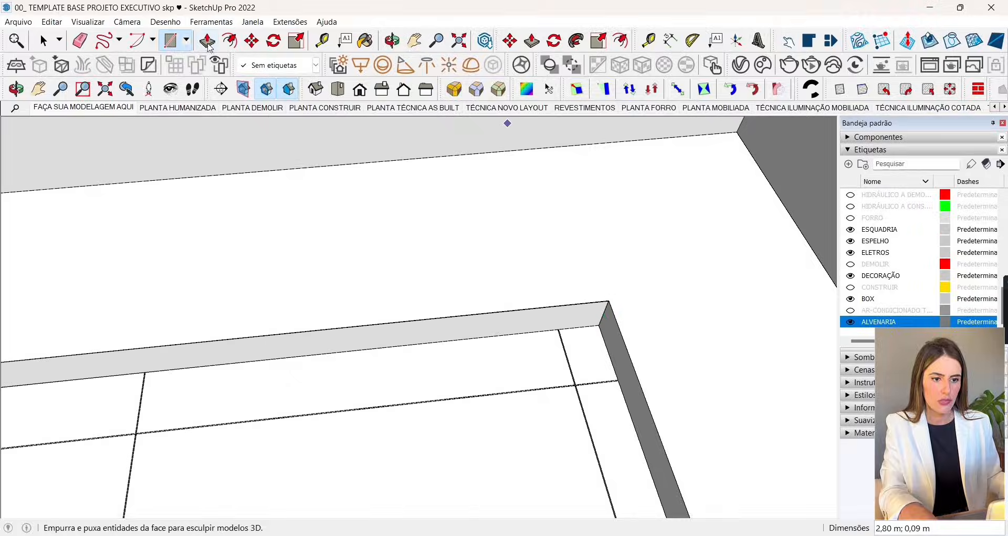
{"action": "scroll", "coordinate": [509, 306], "scroll_direction": "up", "scroll_amount": 3}
{"action": "left_click", "coordinate": [510, 306]}
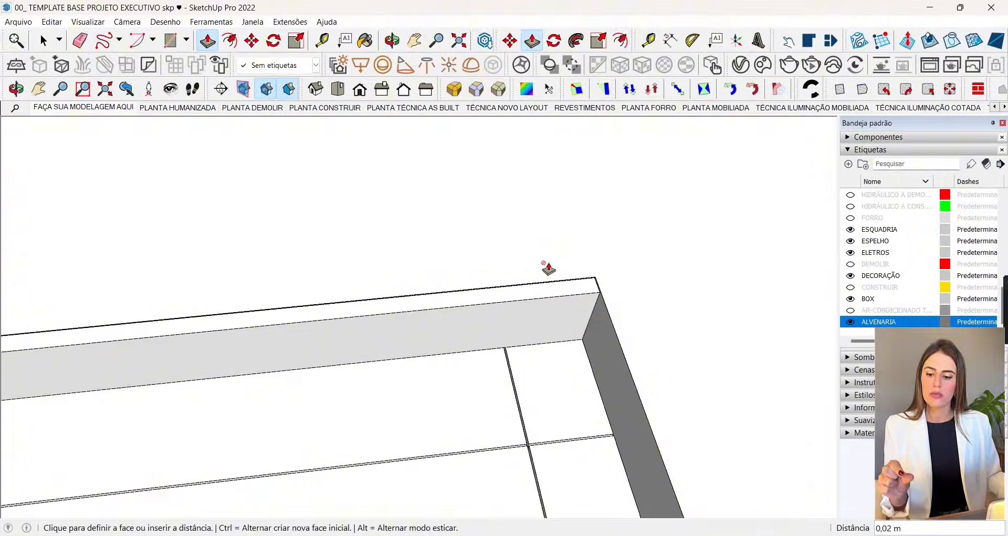
{"action": "left_click", "coordinate": [43, 40]}
{"action": "triple_click", "coordinate": [434, 308]}
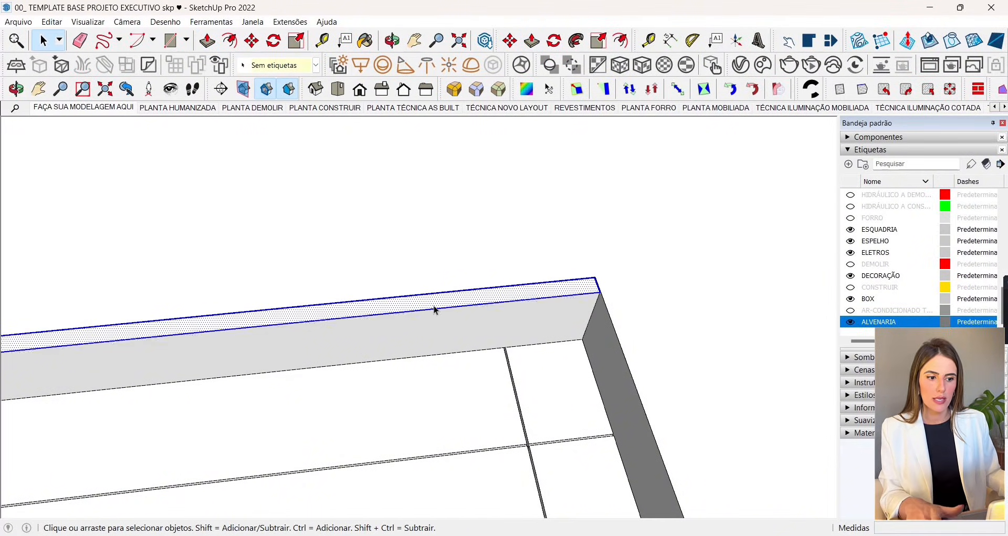
{"action": "right_click", "coordinate": [469, 312]}
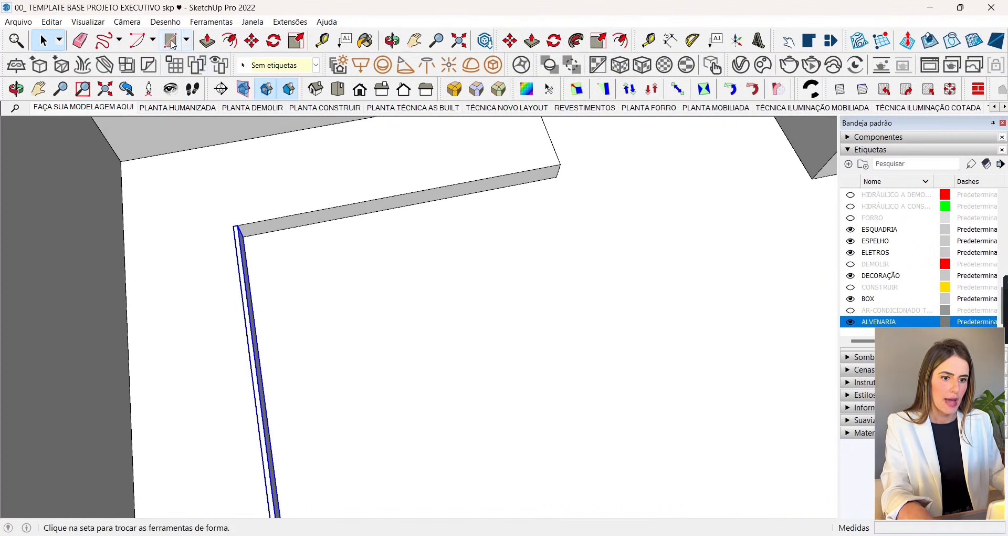
Step: Draw a rectangle covering the inner vertical face of the base's side-wall leg
{"action": "key", "text": "r"}
{"action": "scroll", "coordinate": [223, 230], "scroll_direction": "up", "scroll_amount": 1}
{"action": "left_click", "coordinate": [223, 232]}
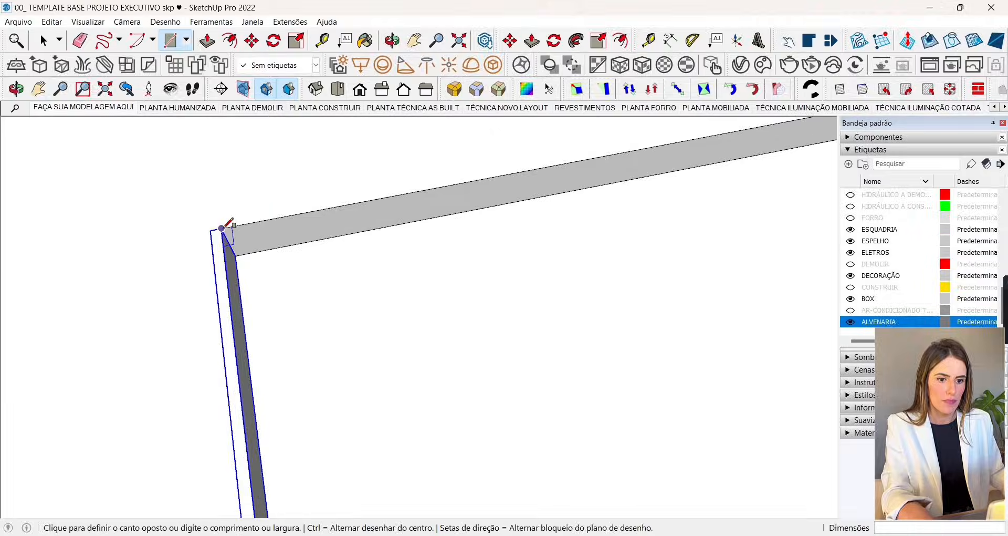
{"action": "scroll", "coordinate": [273, 226], "scroll_direction": "down", "scroll_amount": 2}
{"action": "scroll", "coordinate": [735, 160], "scroll_direction": "up", "scroll_amount": 3}
{"action": "left_click", "coordinate": [738, 166]}
Step: Extrude the side leg's rectangle 0,02 m and group it as a second edge strip
{"action": "left_click", "coordinate": [207, 40]}
{"action": "left_click", "coordinate": [256, 242]}
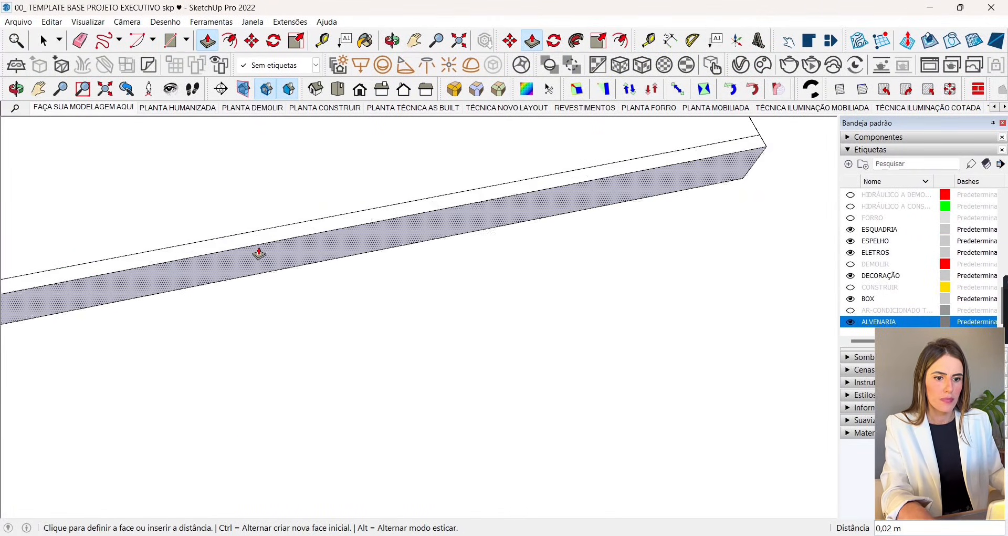
{"action": "type", "text": "0,02"}
{"action": "key", "text": "Return"}
{"action": "left_click", "coordinate": [43, 45]}
{"action": "triple_click", "coordinate": [187, 262]}
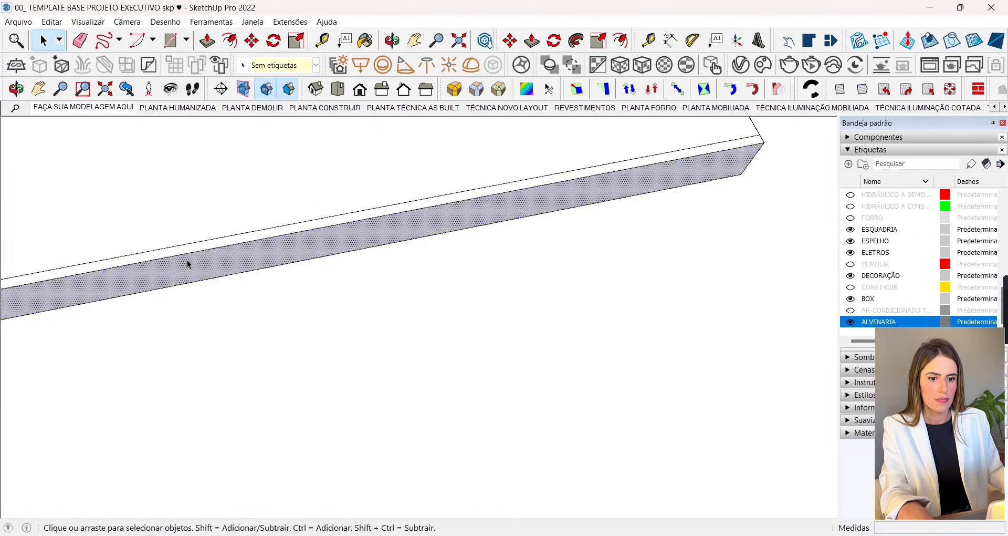
{"action": "right_click", "coordinate": [188, 262]}
{"action": "left_click", "coordinate": [261, 363]}
{"action": "scroll", "coordinate": [262, 357], "scroll_direction": "down", "scroll_amount": 3}
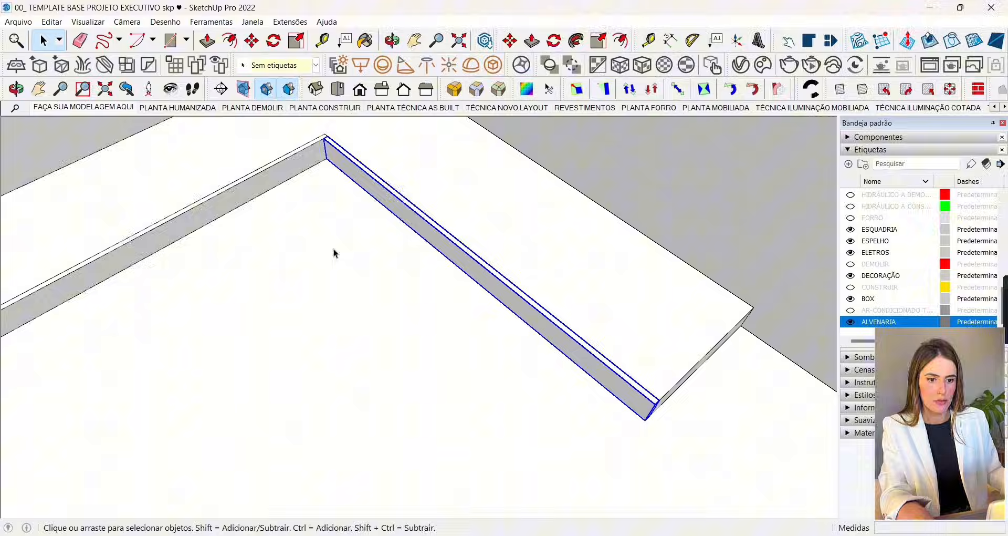
Step: Assign the MARMORARIA tag to both edge strips of the L-shaped base
{"action": "scroll", "coordinate": [334, 252], "scroll_direction": "down", "scroll_amount": 2}
{"action": "scroll", "coordinate": [326, 202], "scroll_direction": "up", "scroll_amount": 3}
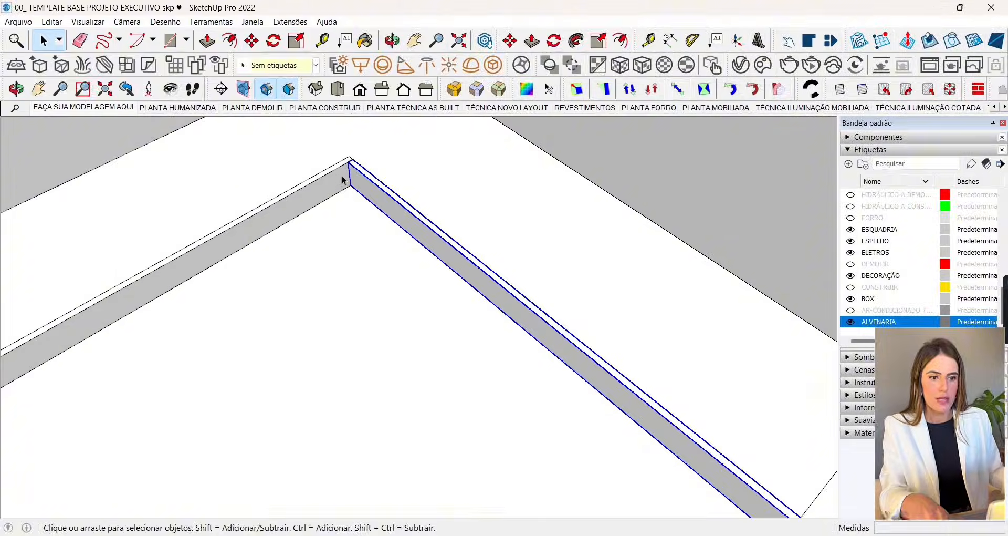
{"action": "left_click", "coordinate": [342, 176], "text": "shift"}
{"action": "left_click", "coordinate": [315, 66]}
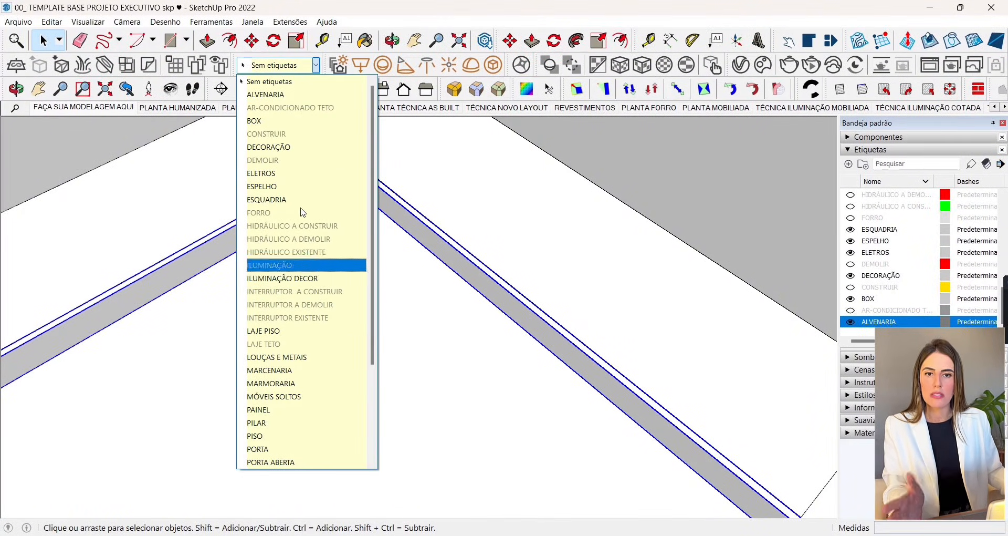
{"action": "left_click", "coordinate": [282, 384]}
Step: Examine how the two edge strips meet at the base's inner corner and sit within the whole room
{"action": "scroll", "coordinate": [323, 298], "scroll_direction": "down", "scroll_amount": 3}
{"action": "scroll", "coordinate": [321, 294], "scroll_direction": "down", "scroll_amount": 3}
{"action": "mouse_move", "coordinate": [321, 294]}
{"action": "middle_mouse_down"}
{"action": "mouse_move", "coordinate": [196, 299]}
{"action": "mouse_move", "coordinate": [377, 253]}
{"action": "mouse_move", "coordinate": [323, 295]}
{"action": "middle_mouse_up"}
{"action": "scroll", "coordinate": [377, 253], "scroll_direction": "down", "scroll_amount": 3}
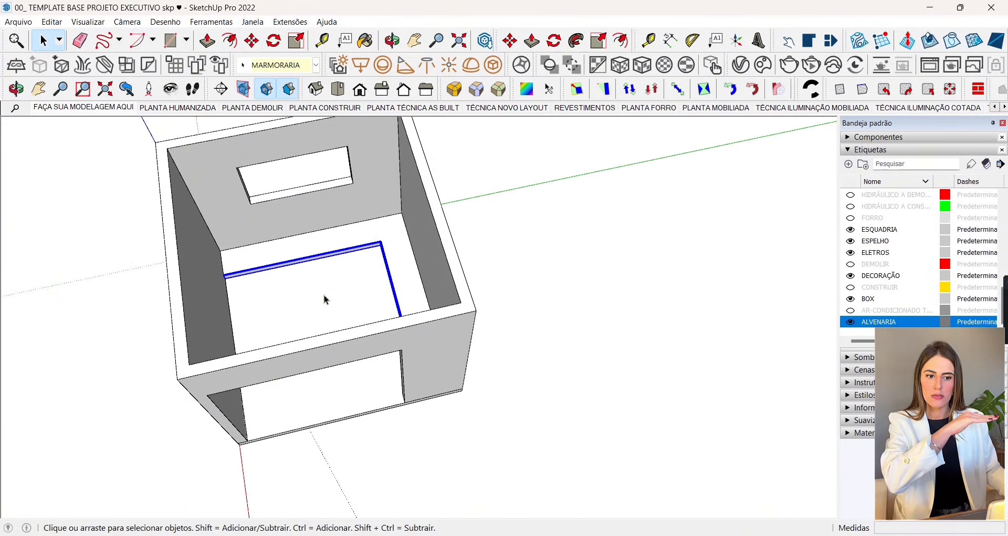
{"action": "scroll", "coordinate": [354, 289], "scroll_direction": "up", "scroll_amount": 3}
{"action": "middle_click_drag", "start_coordinate": [354, 288], "coordinate": [360, 244]}
{"action": "scroll", "coordinate": [360, 243], "scroll_direction": "up", "scroll_amount": 2}
{"action": "left_click", "coordinate": [360, 244]}
{"action": "scroll", "coordinate": [446, 231], "scroll_direction": "up", "scroll_amount": 5}
{"action": "left_click", "coordinate": [543, 220]}
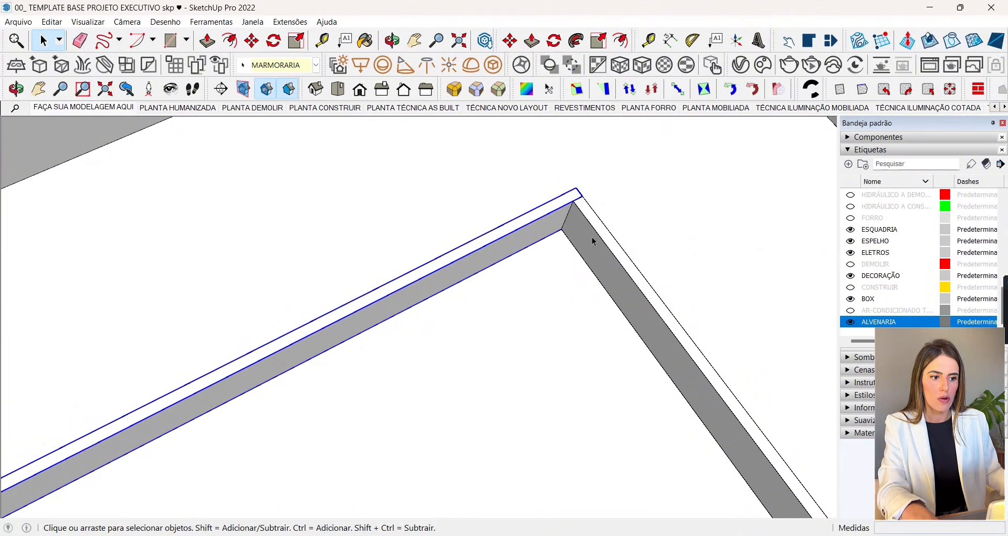
{"action": "scroll", "coordinate": [592, 238], "scroll_direction": "down", "scroll_amount": 3}
{"action": "middle_click_drag", "start_coordinate": [591, 238], "coordinate": [465, 306]}
{"action": "left_click", "coordinate": [310, 246]}
{"action": "scroll", "coordinate": [465, 306], "scroll_direction": "down", "scroll_amount": 5}
{"action": "middle_click_drag", "start_coordinate": [383, 189], "coordinate": [371, 229]}
{"action": "scroll", "coordinate": [371, 229], "scroll_direction": "up", "scroll_amount": 4}
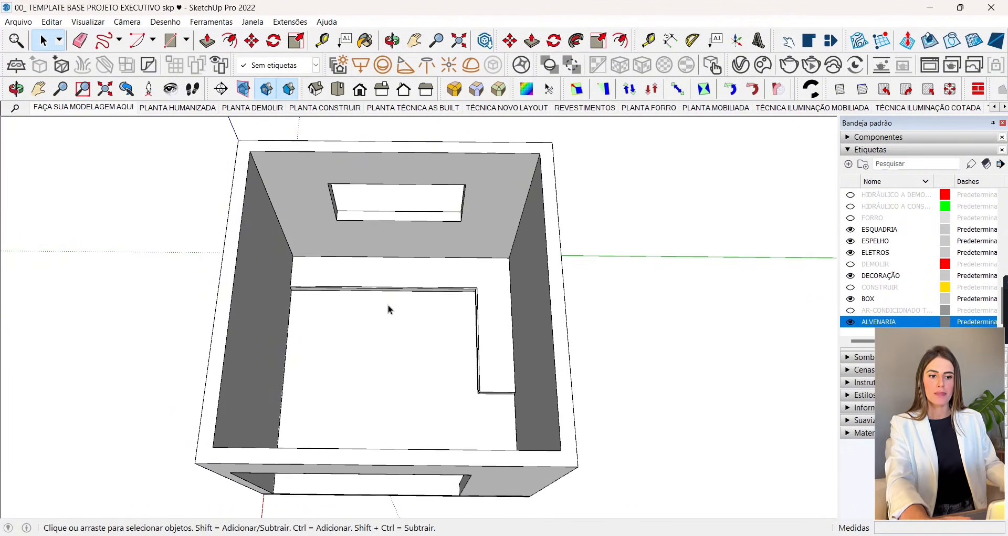
Step: Place a horizontal guide on the back wall, offset upward from the wall's junction with the L-shaped base
{"action": "key", "text": "t"}
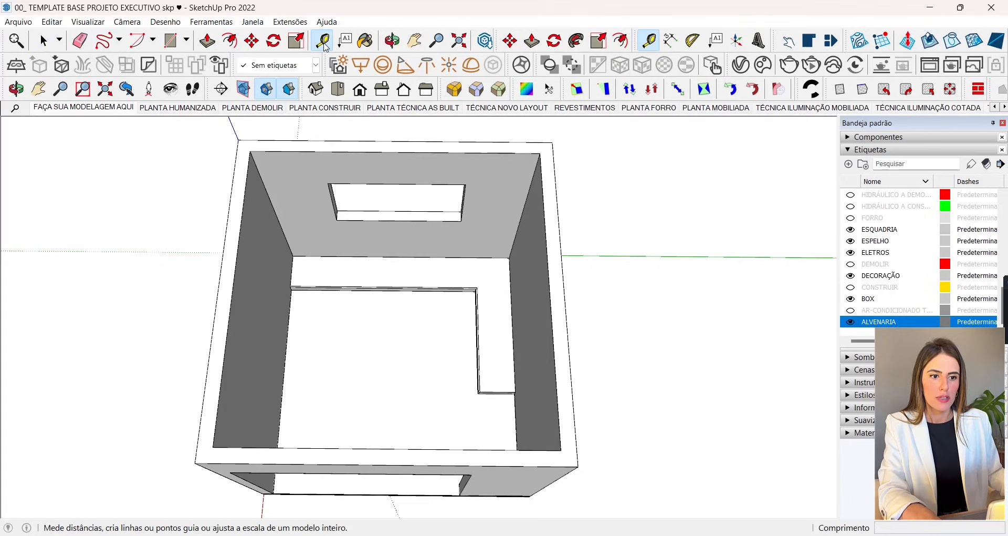
{"action": "scroll", "coordinate": [289, 247], "scroll_direction": "up", "scroll_amount": 5}
{"action": "left_click", "coordinate": [344, 258]}
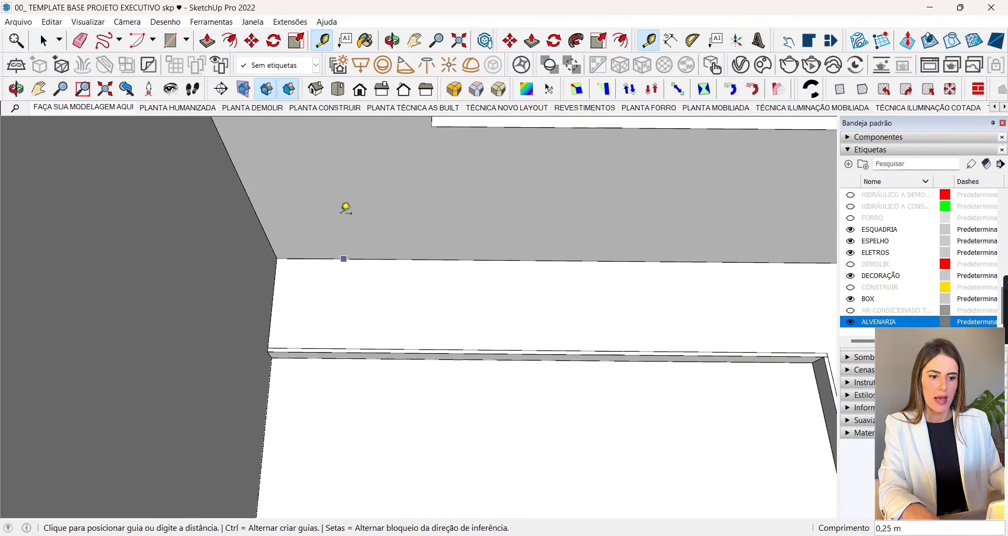
{"action": "key", "text": "Return"}
{"action": "scroll", "coordinate": [315, 207], "scroll_direction": "down", "scroll_amount": 5}
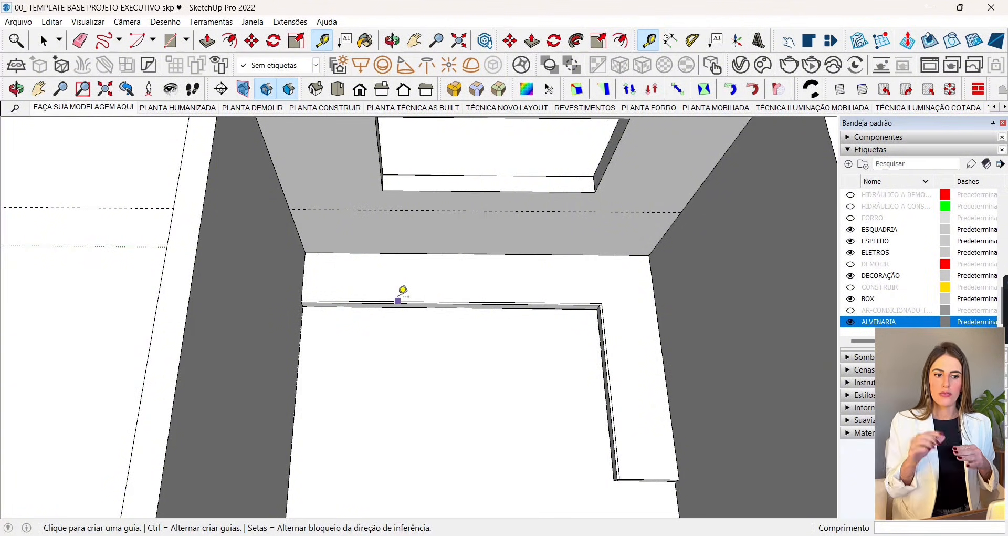
Step: Add a second horizontal guide on the back wall, closely parallel to the existing one
{"action": "scroll", "coordinate": [283, 199], "scroll_direction": "up", "scroll_amount": 5}
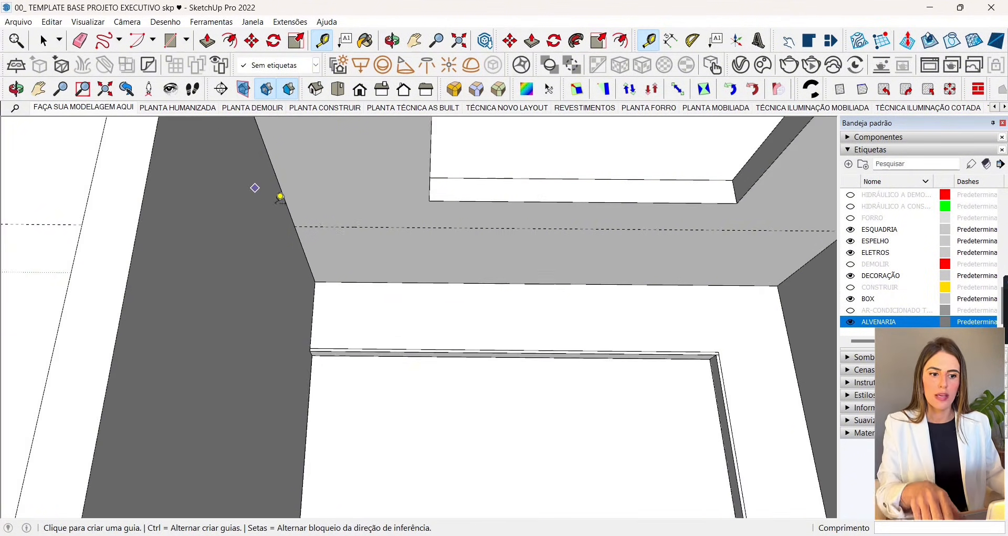
{"action": "left_click", "coordinate": [328, 234]}
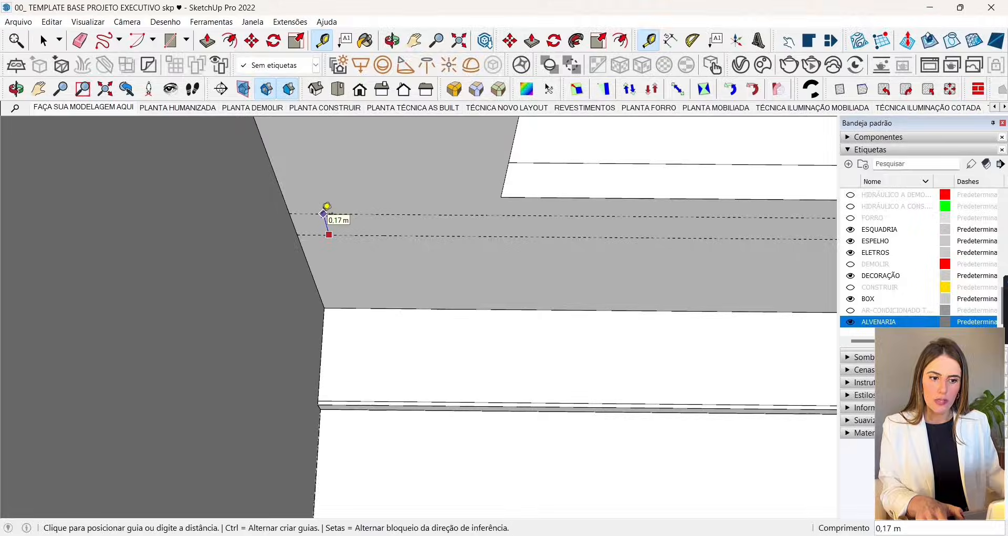
{"action": "key", "text": "Return"}
{"action": "left_click", "coordinate": [51, 44]}
{"action": "scroll", "coordinate": [207, 204], "scroll_direction": "down", "scroll_amount": 4}
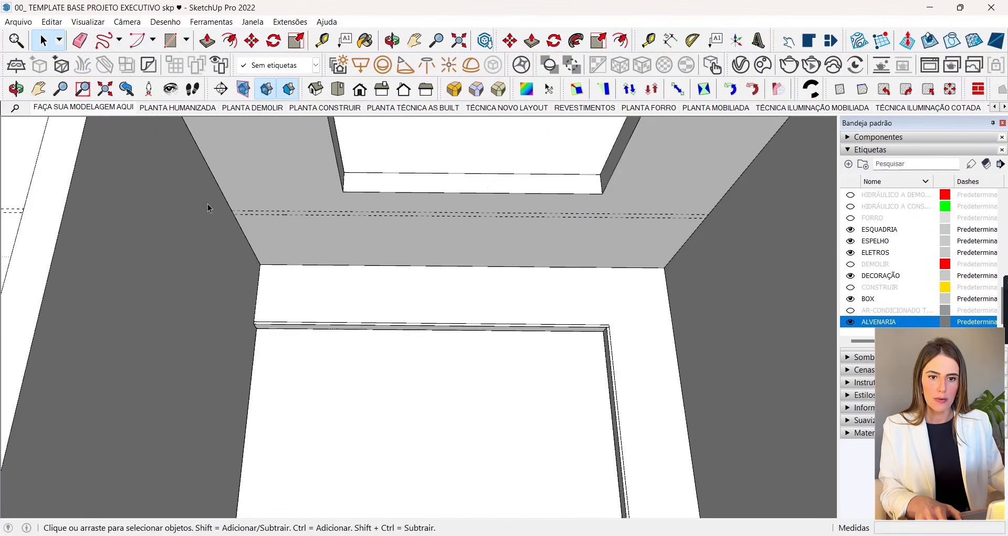
Step: Draw a rectangle between the two guides across the full width of the back wall and select its face
{"action": "scroll", "coordinate": [243, 223], "scroll_direction": "up", "scroll_amount": 3}
{"action": "middle_click_drag", "start_coordinate": [207, 204], "coordinate": [240, 208]}
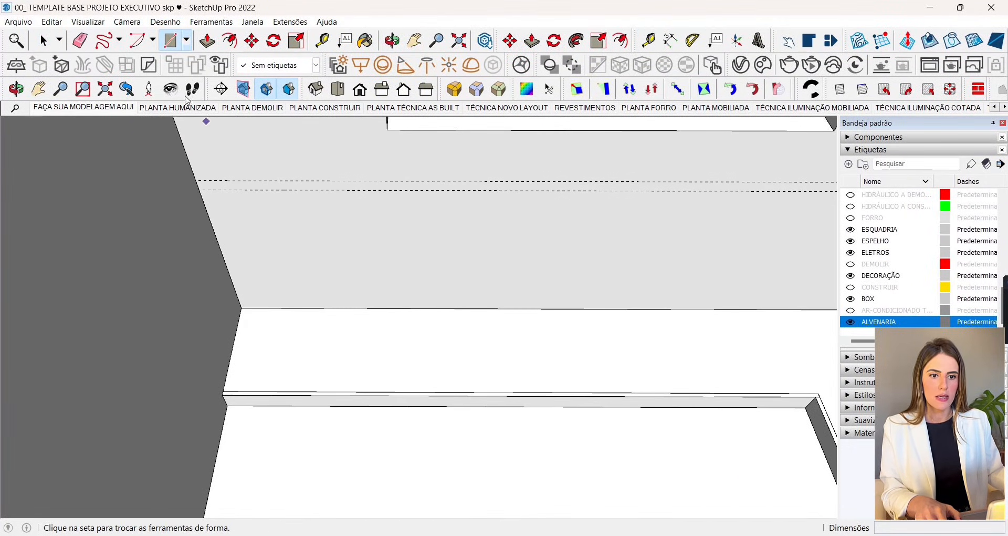
{"action": "left_click", "coordinate": [198, 180]}
{"action": "scroll", "coordinate": [198, 180], "scroll_direction": "down", "scroll_amount": 4}
{"action": "scroll", "coordinate": [520, 185], "scroll_direction": "up", "scroll_amount": 5}
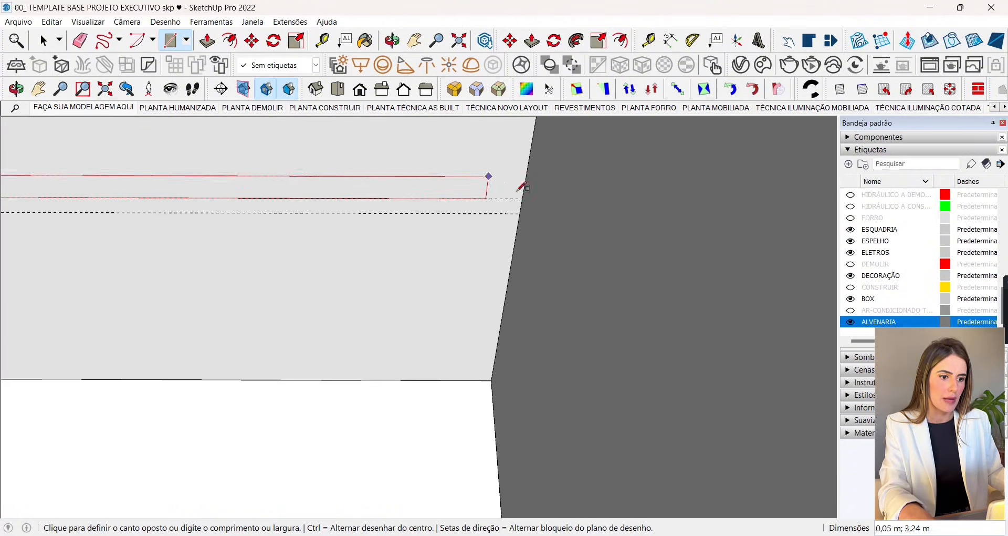
{"action": "left_click", "coordinate": [522, 212]}
{"action": "key", "text": "space"}
{"action": "left_click", "coordinate": [293, 209]}
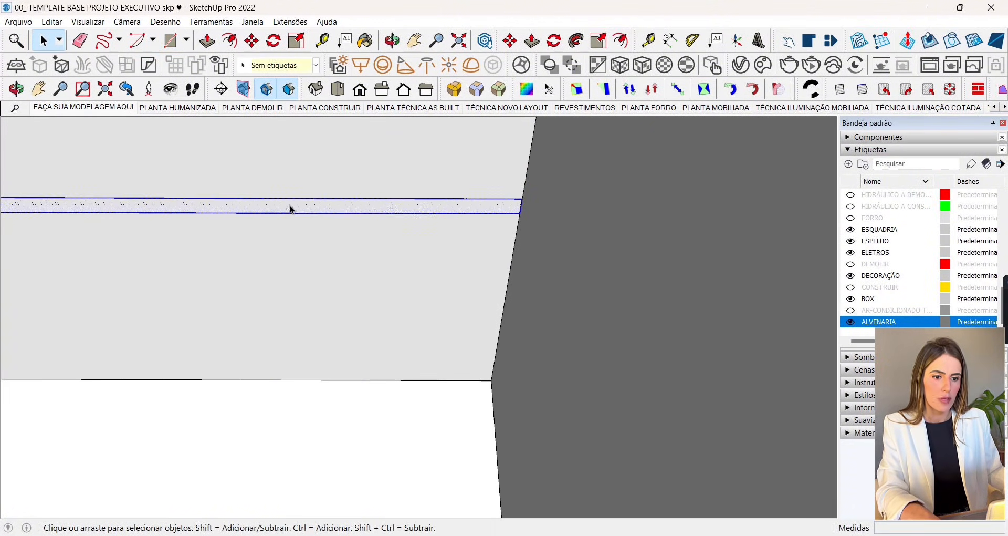
Step: Group the strip on the back wall and extrude it 0,60 m out from the wall as a countertop
{"action": "right_click", "coordinate": [293, 209]}
{"action": "left_click", "coordinate": [339, 316]}
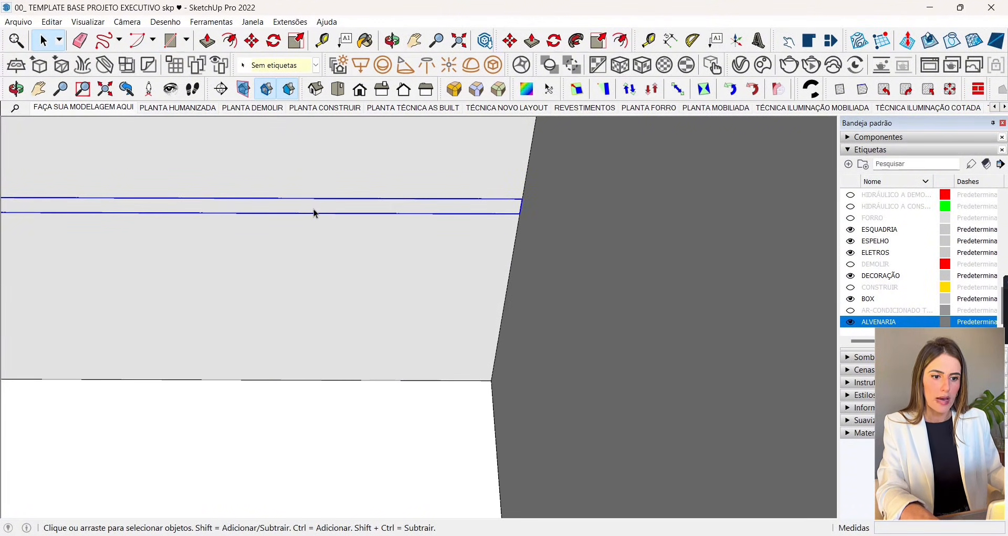
{"action": "double_click", "coordinate": [304, 209]}
{"action": "key", "text": "p"}
{"action": "left_click", "coordinate": [315, 216]}
{"action": "middle_click_drag", "start_coordinate": [325, 233], "coordinate": [578, 404]}
{"action": "scroll", "coordinate": [276, 209], "scroll_direction": "down", "scroll_amount": 2}
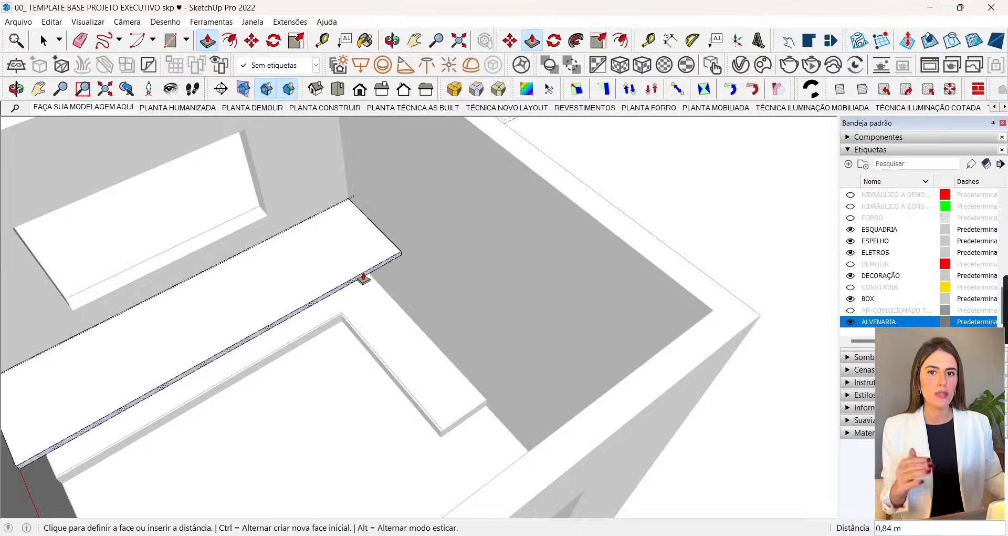
{"action": "type", "text": "6"}
{"action": "key", "text": "Return"}
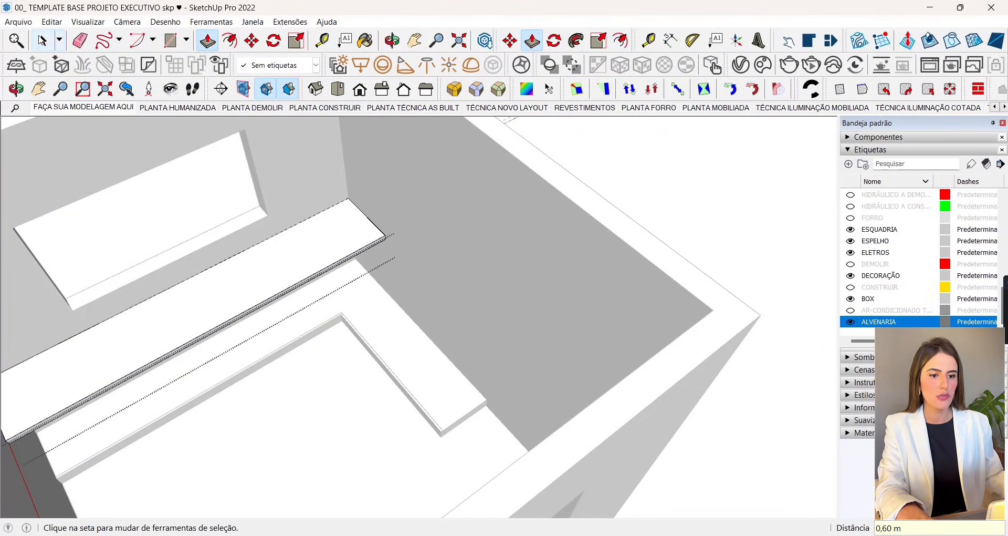
{"action": "left_click", "coordinate": [44, 40]}
{"action": "key", "text": "Escape"}
Step: Place a vertical guide on the adjoining wall, 0,6 m from the corner with the back wall
{"action": "middle_click_drag", "start_coordinate": [295, 243], "coordinate": [339, 325]}
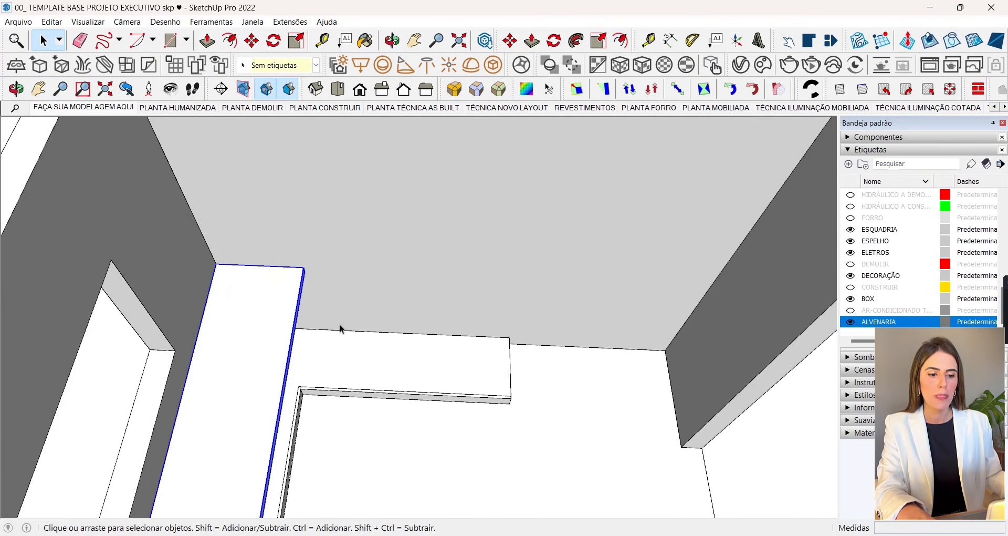
{"action": "left_click", "coordinate": [323, 41]}
{"action": "left_click", "coordinate": [198, 223]}
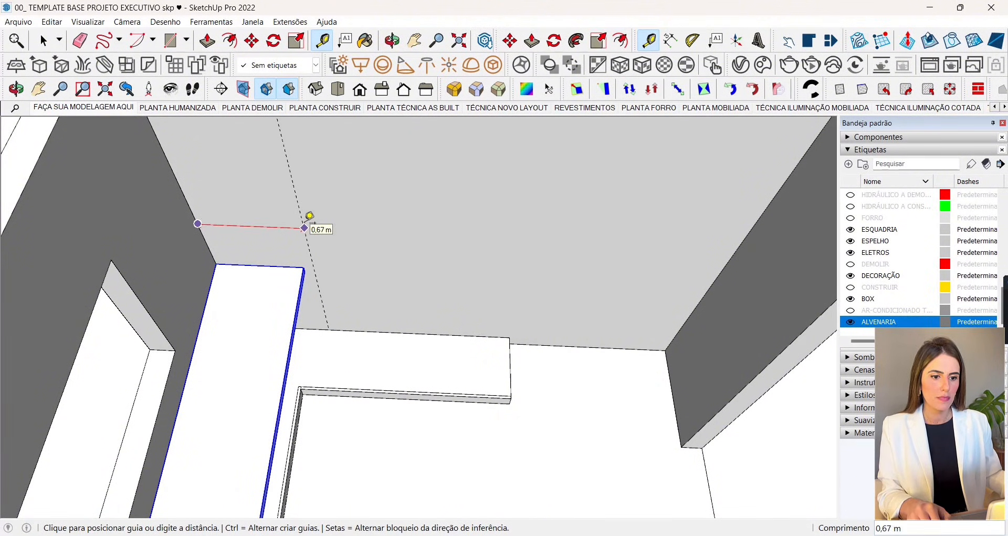
{"action": "type", "text": "0,6"}
{"action": "middle_click_drag", "start_coordinate": [290, 305], "coordinate": [275, 268]}
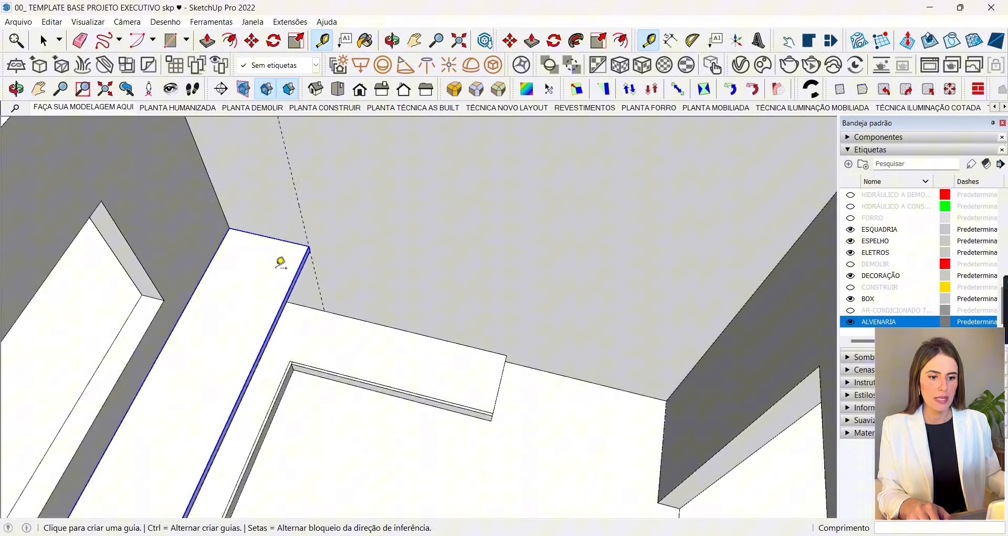
{"action": "left_click", "coordinate": [298, 205]}
{"action": "key", "text": "Escape"}
Step: Add a second vertical guide on the adjoining wall, 1,6 m from the first one
{"action": "middle_click_drag", "start_coordinate": [367, 216], "coordinate": [289, 198]}
{"action": "left_click", "coordinate": [289, 203]}
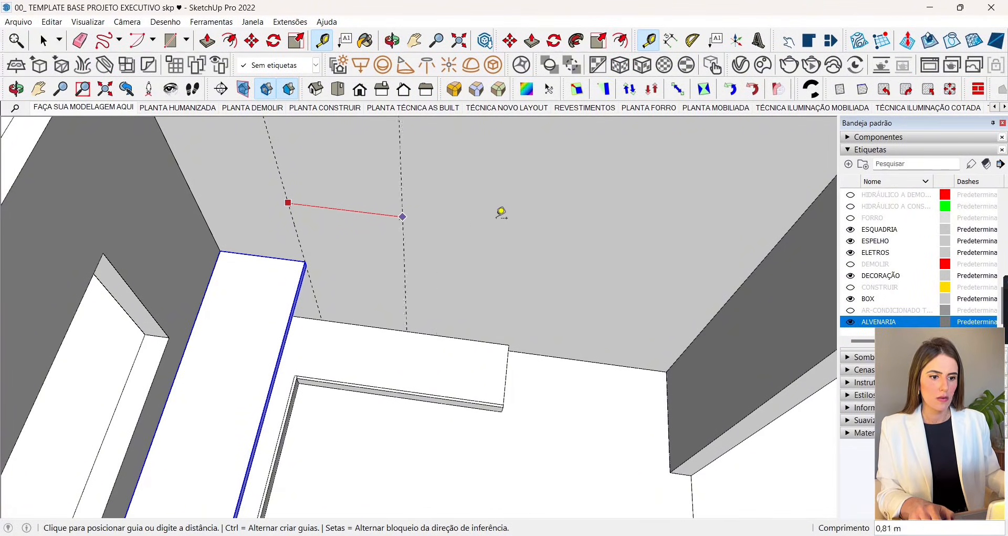
{"action": "type", "text": "1,6"}
{"action": "key", "text": "Return"}
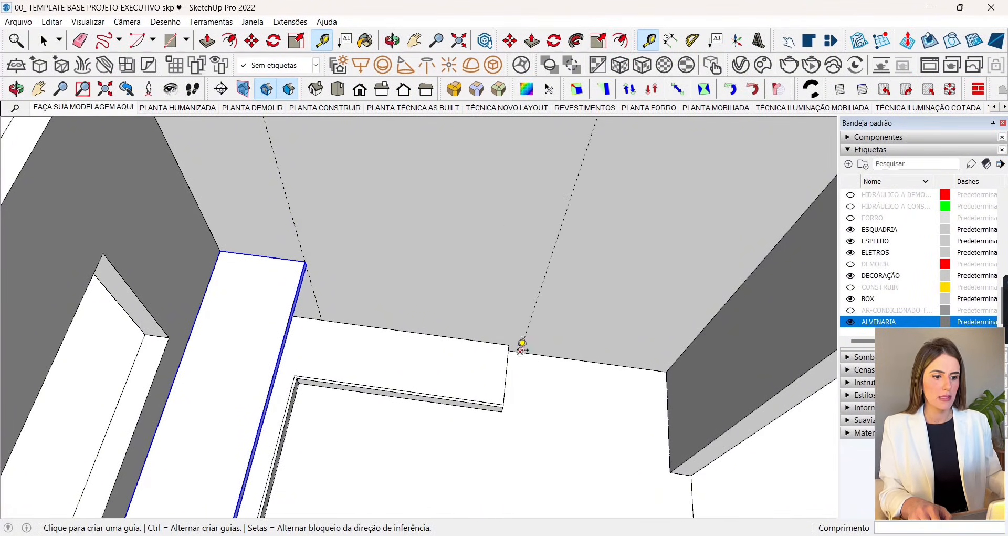
Step: Measure the gap between the second vertical guide and the end of the masonry base's short arm
{"action": "scroll", "coordinate": [523, 345], "scroll_direction": "up", "scroll_amount": 3}
{"action": "left_click", "coordinate": [523, 345]}
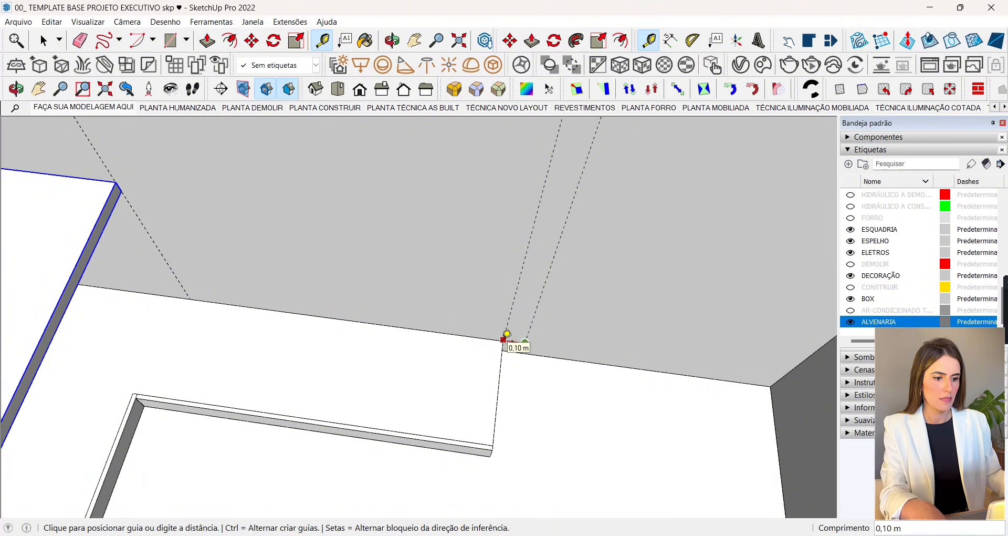
{"action": "key", "text": "Escape"}
{"action": "scroll", "coordinate": [332, 300], "scroll_direction": "down", "scroll_amount": 4}
{"action": "left_click", "coordinate": [44, 40]}
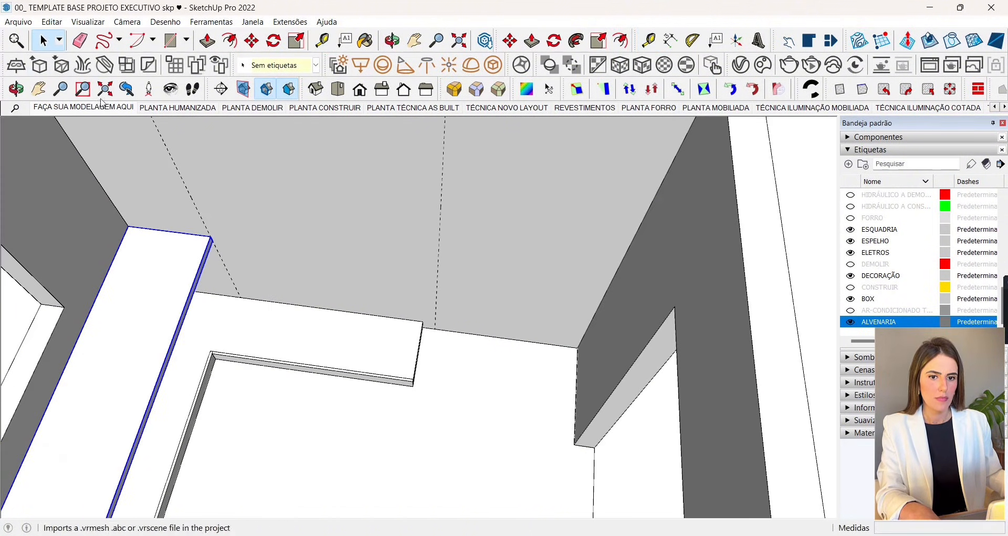
Step: Push/Pull the end face of the masonry base's short arm out to the second vertical guide
{"action": "middle_click_drag", "start_coordinate": [415, 210], "coordinate": [609, 259]}
{"action": "scroll", "coordinate": [396, 281], "scroll_direction": "up", "scroll_amount": 6}
{"action": "key", "text": "p"}
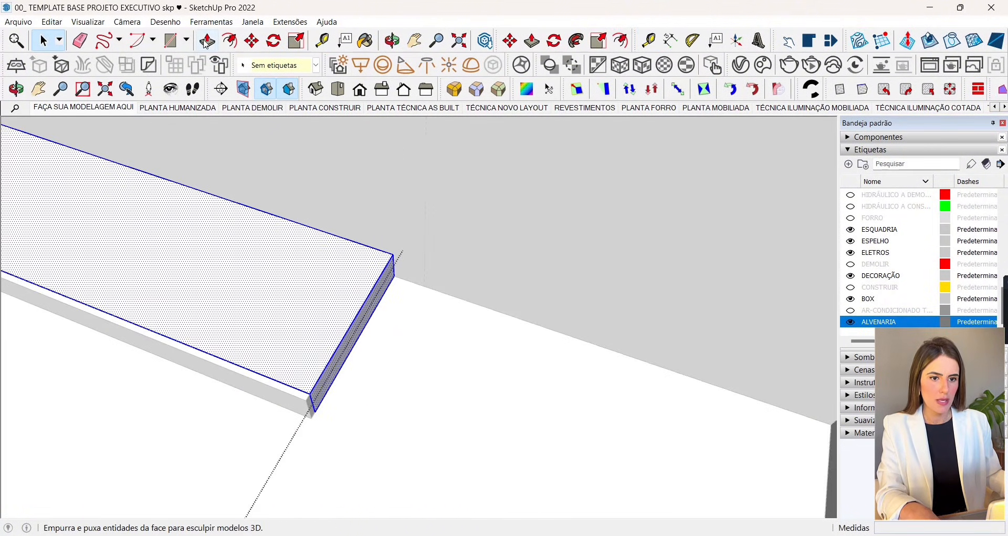
{"action": "left_click", "coordinate": [382, 288]}
{"action": "left_click", "coordinate": [430, 204]}
{"action": "left_click", "coordinate": [43, 40]}
{"action": "key", "text": "Escape"}
Step: Extend the end of the edge strip by 0,10 m, flush with the masonry base's end
{"action": "scroll", "coordinate": [315, 415], "scroll_direction": "up", "scroll_amount": 3}
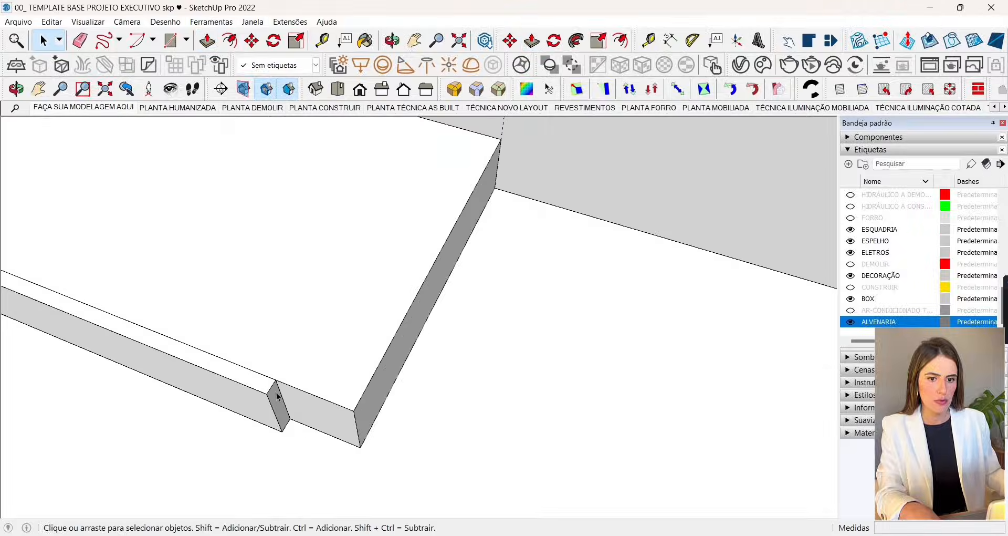
{"action": "triple_click", "coordinate": [272, 396]}
{"action": "key", "text": "p"}
{"action": "scroll", "coordinate": [371, 378], "scroll_direction": "down", "scroll_amount": 5}
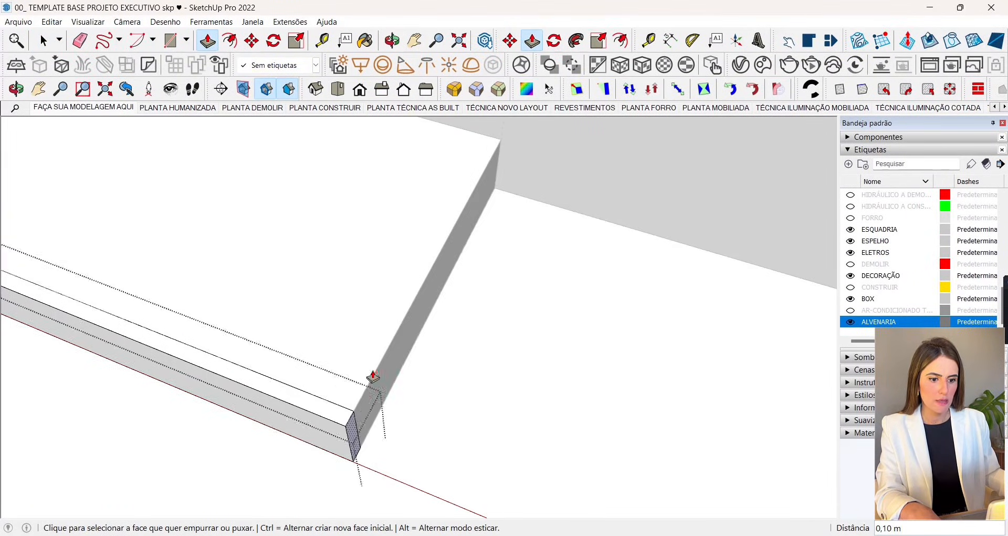
{"action": "key", "text": "space"}
Step: Place two horizontal guides on the adjoining wall, one 0,8 m above the base and another 0,05 m above it
{"action": "middle_click_drag", "start_coordinate": [416, 258], "coordinate": [304, 234]}
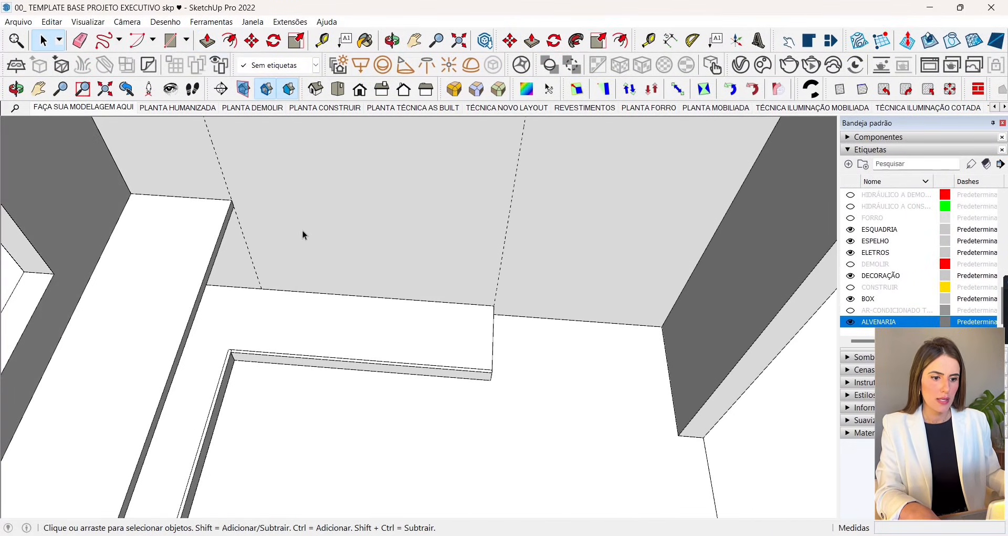
{"action": "left_click", "coordinate": [322, 41]}
{"action": "left_click", "coordinate": [398, 298]}
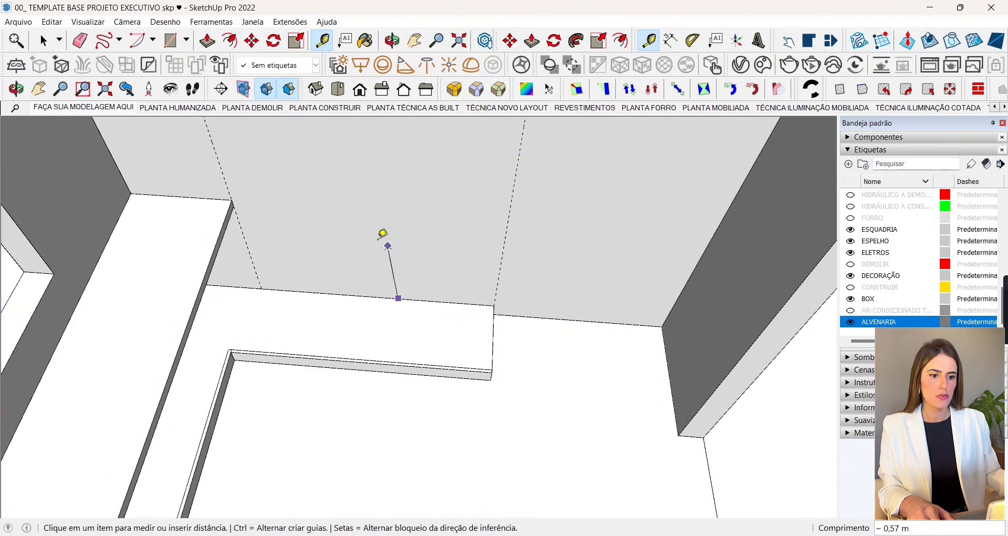
{"action": "type", "text": "0,8"}
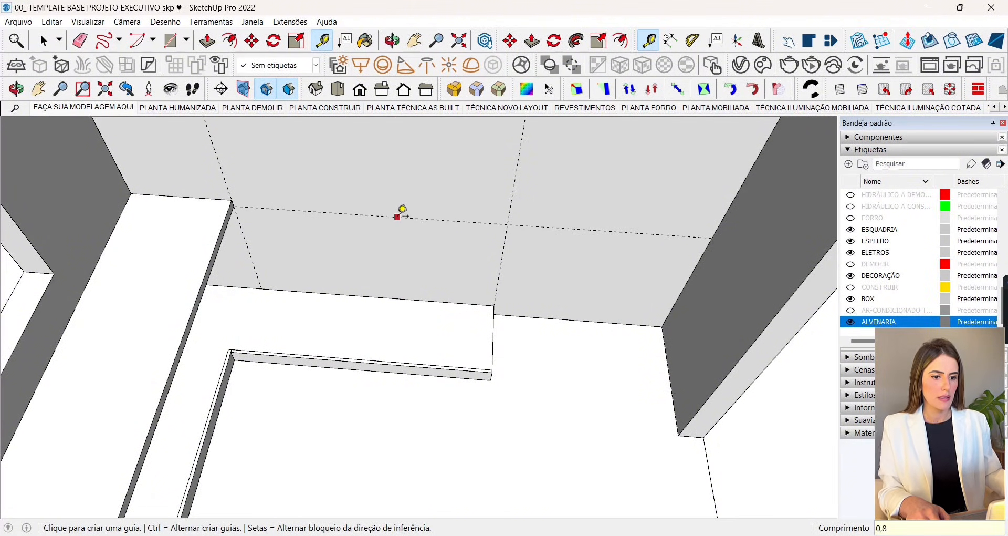
{"action": "left_click", "coordinate": [397, 217]}
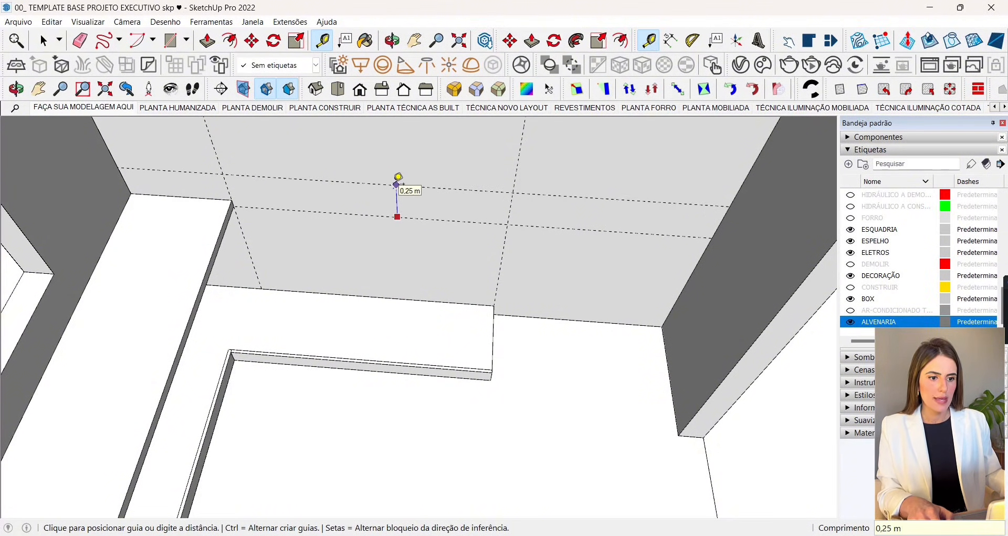
{"action": "type", "text": "0,05"}
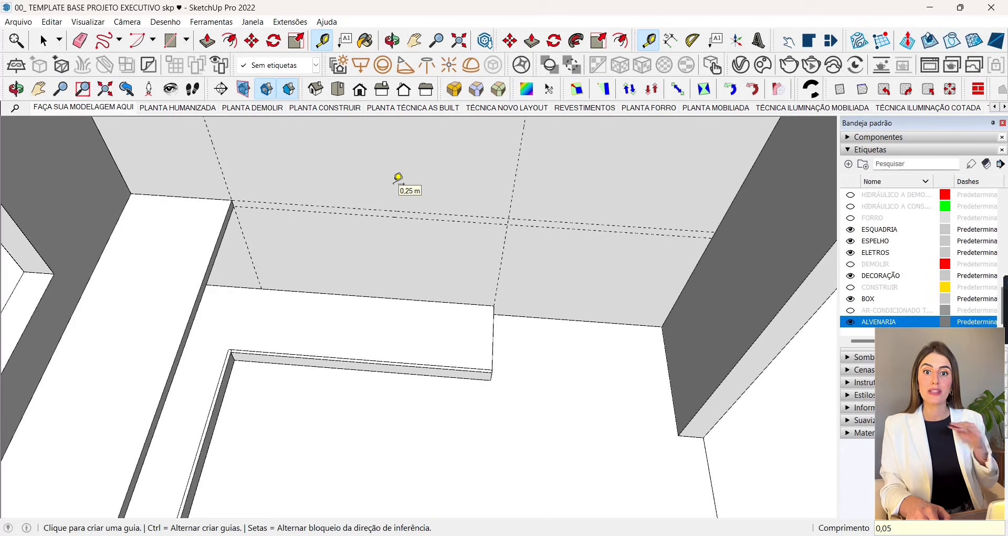
{"action": "left_click", "coordinate": [44, 41]}
Step: Draw a rectangle between the two horizontal guides, from the countertop's front corner to the second vertical guide
{"action": "left_click", "coordinate": [172, 42]}
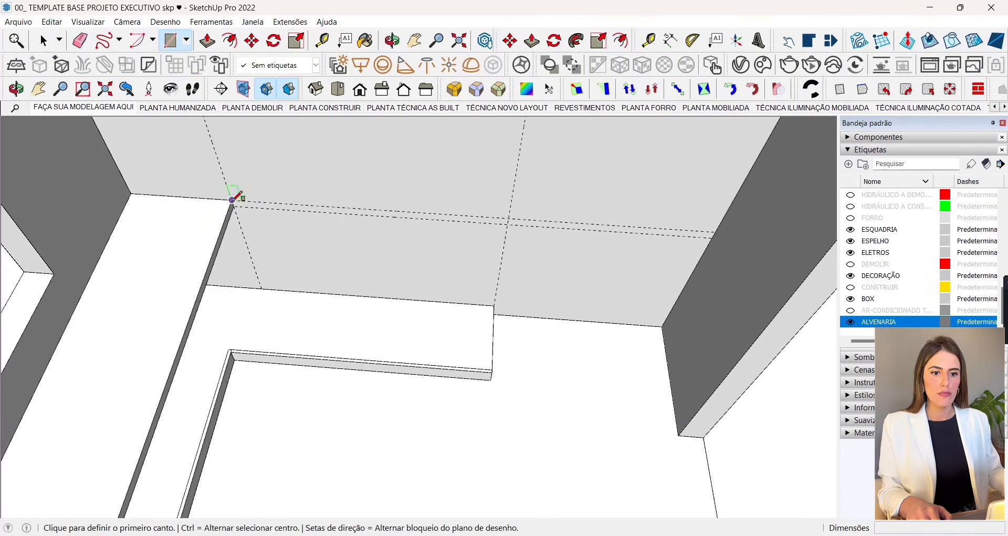
{"action": "left_click", "coordinate": [232, 200]}
{"action": "scroll", "coordinate": [498, 223], "scroll_direction": "up", "scroll_amount": 5}
{"action": "left_click", "coordinate": [509, 223]}
{"action": "scroll", "coordinate": [551, 251], "scroll_direction": "down", "scroll_amount": 4}
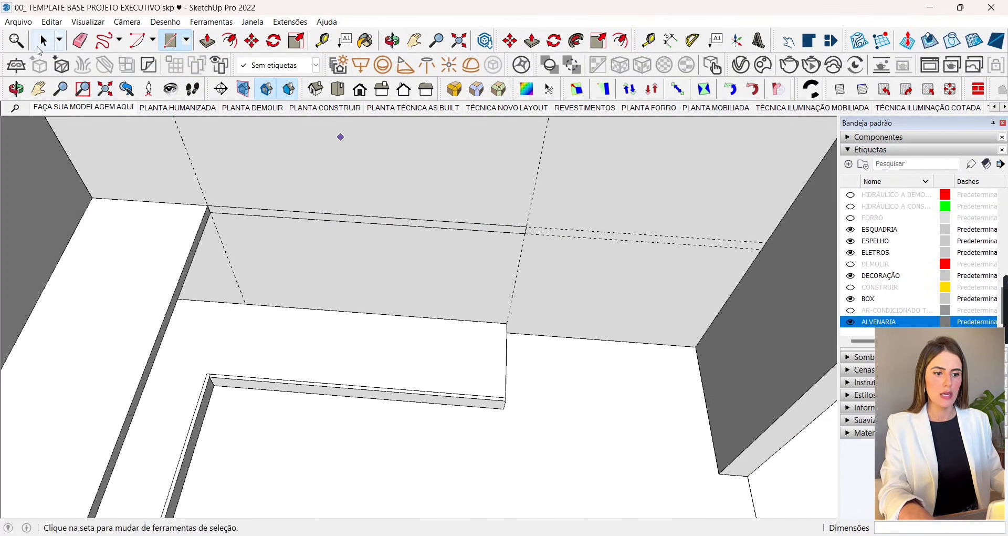
Step: Group the new rectangle and extrude it 0,6 m out from the adjoining wall as the second countertop section
{"action": "left_click", "coordinate": [40, 48]}
{"action": "scroll", "coordinate": [250, 222], "scroll_direction": "up", "scroll_amount": 3}
{"action": "double_click", "coordinate": [237, 207]}
{"action": "right_click", "coordinate": [237, 207]}
{"action": "left_click", "coordinate": [279, 313]}
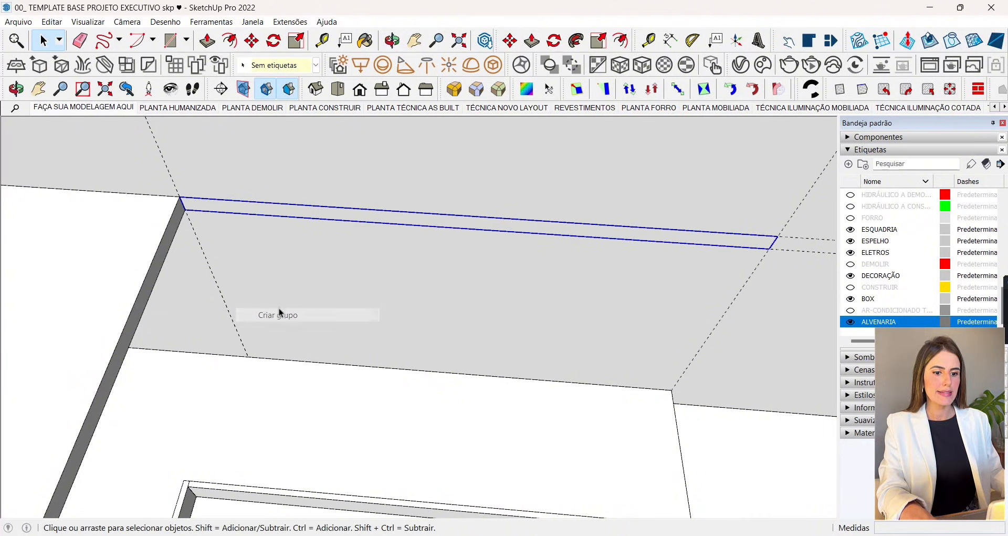
{"action": "key", "text": "p"}
{"action": "left_click", "coordinate": [218, 214]}
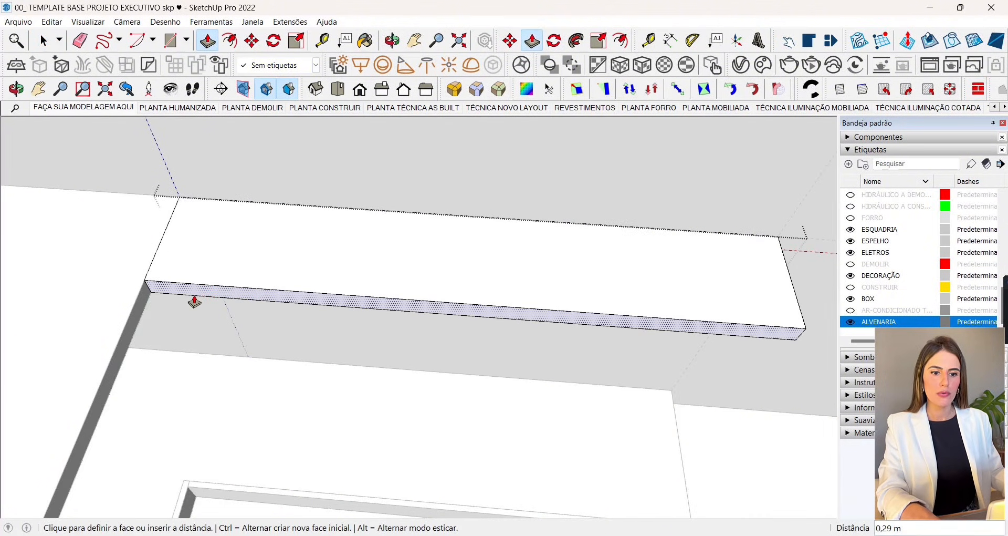
{"action": "type", "text": "0,6"}
{"action": "key", "text": "Return"}
{"action": "left_click", "coordinate": [44, 43]}
Step: Select both countertop sections and assign them the MARMORARIA tag
{"action": "scroll", "coordinate": [473, 354], "scroll_direction": "down", "scroll_amount": 6}
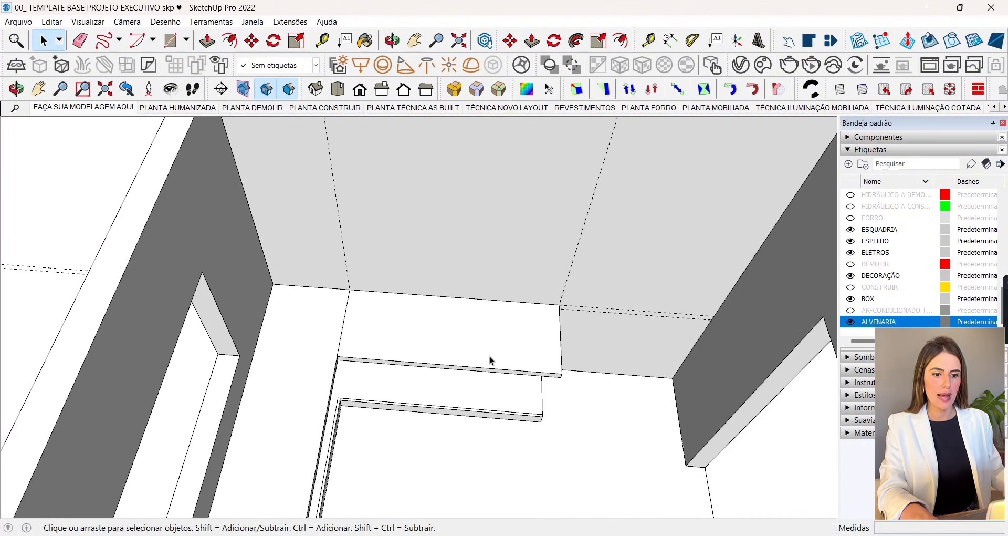
{"action": "scroll", "coordinate": [310, 392], "scroll_direction": "down", "scroll_amount": 3}
{"action": "scroll", "coordinate": [311, 392], "scroll_direction": "down", "scroll_amount": 3}
{"action": "middle_click_drag", "start_coordinate": [93, 185], "coordinate": [328, 351]}
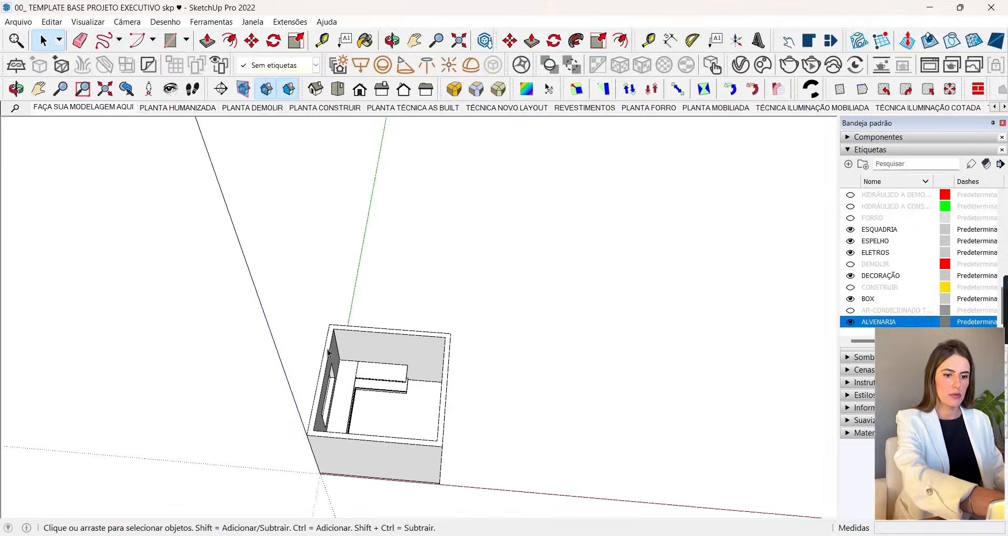
{"action": "scroll", "coordinate": [483, 429], "scroll_direction": "up", "scroll_amount": 4}
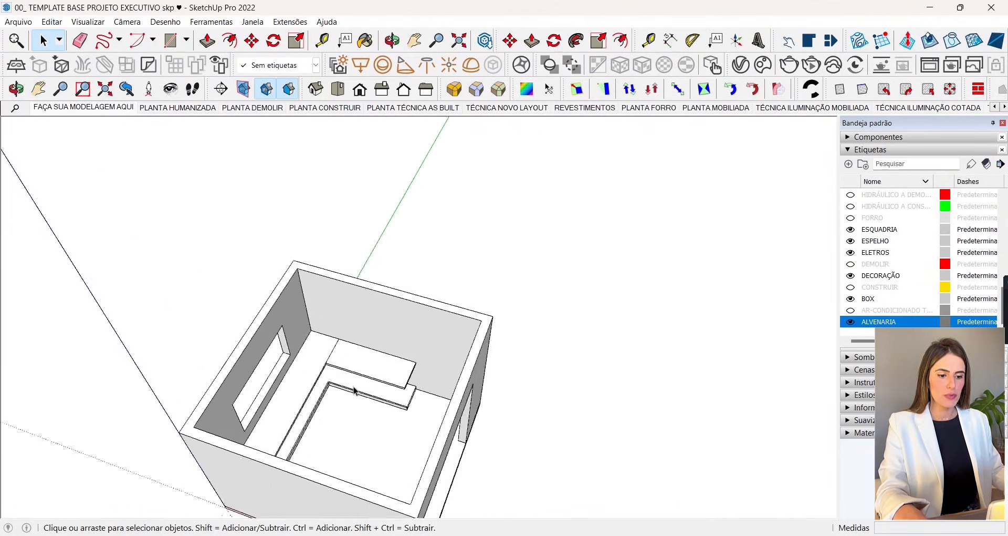
{"action": "left_click", "coordinate": [349, 332]}
{"action": "scroll", "coordinate": [349, 332], "scroll_direction": "up", "scroll_amount": 5}
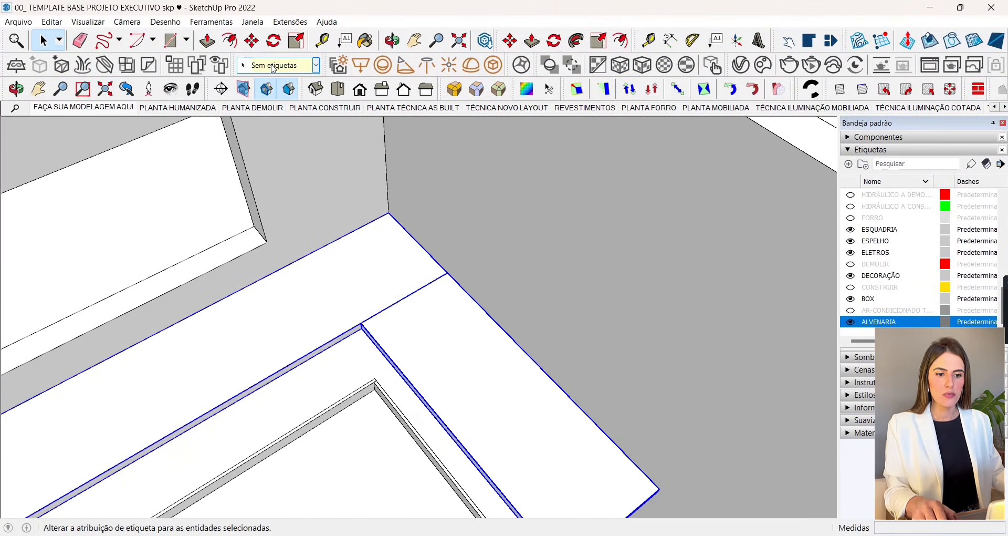
{"action": "left_click", "coordinate": [279, 64]}
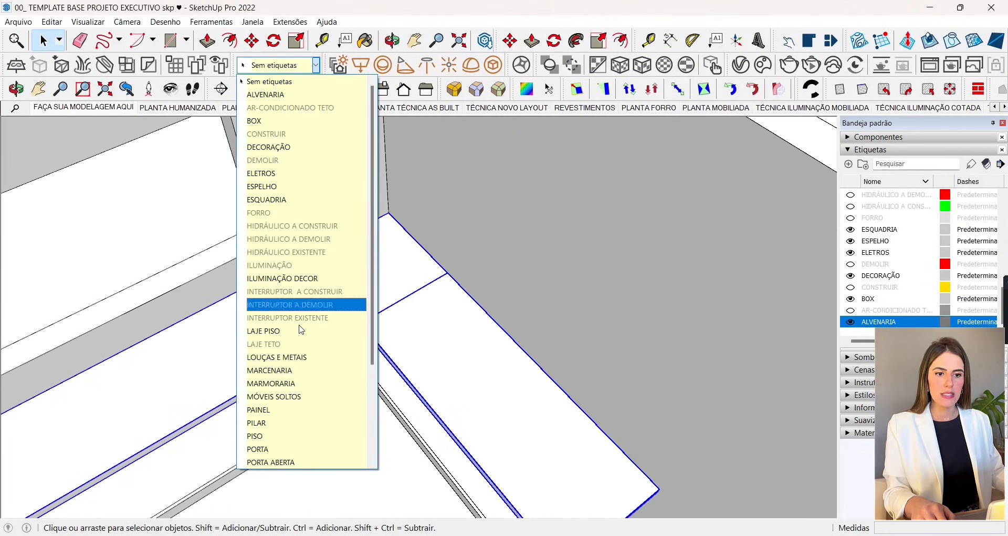
{"action": "left_click", "coordinate": [275, 383]}
Step: Examine the L-shaped countertop above the masonry base within the whole room from several angles
{"action": "scroll", "coordinate": [439, 271], "scroll_direction": "down", "scroll_amount": 5}
{"action": "middle_click_drag", "start_coordinate": [422, 269], "coordinate": [543, 416]}
{"action": "scroll", "coordinate": [427, 291], "scroll_direction": "up", "scroll_amount": 4}
{"action": "scroll", "coordinate": [427, 291], "scroll_direction": "up", "scroll_amount": 4}
{"action": "scroll", "coordinate": [478, 320], "scroll_direction": "down", "scroll_amount": 5}
{"action": "scroll", "coordinate": [475, 382], "scroll_direction": "up", "scroll_amount": 5}
{"action": "scroll", "coordinate": [544, 420], "scroll_direction": "down", "scroll_amount": 5}
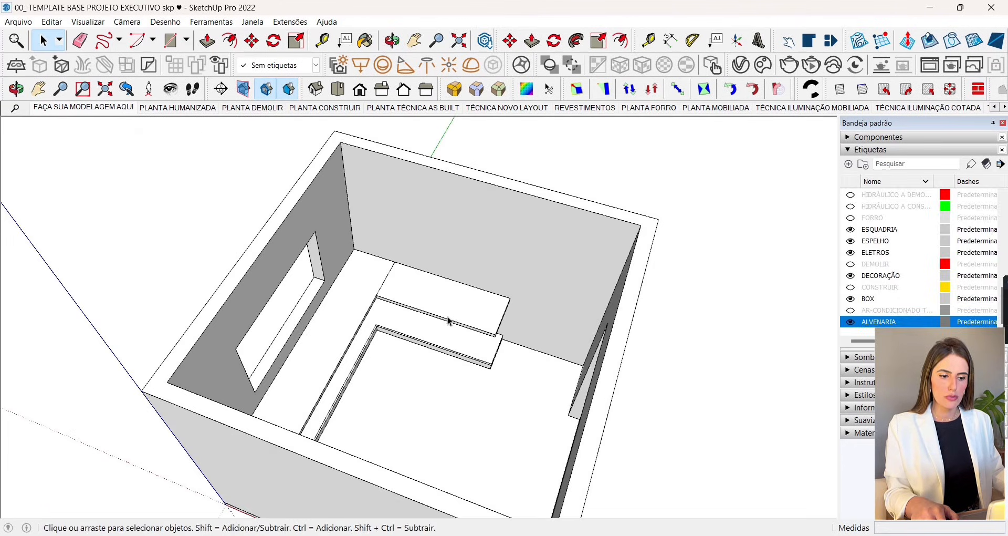
{"action": "middle_click_drag", "start_coordinate": [448, 319], "coordinate": [499, 315]}
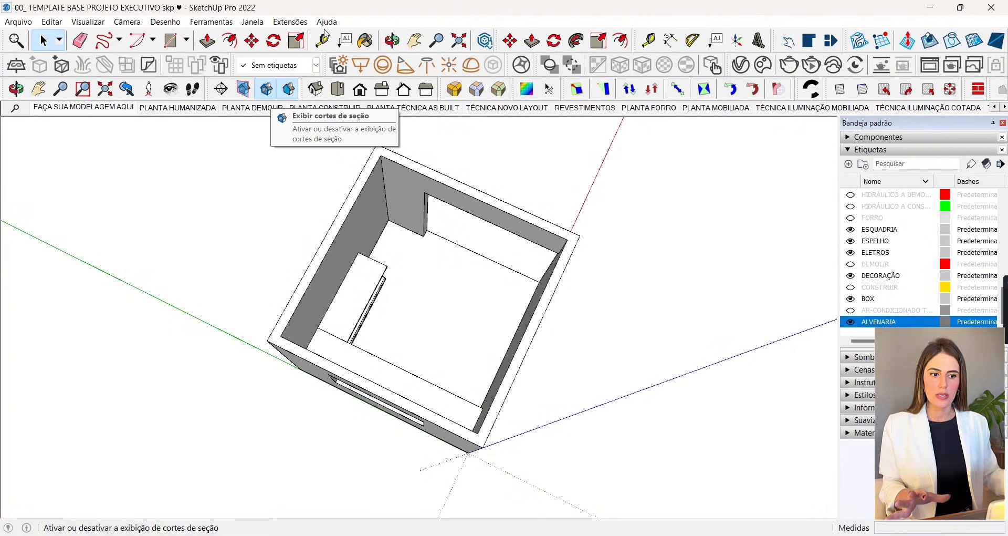
Step: Draw a 3,3 × 0,15 m rectangle on the floor along the wall opposite the back countertop
{"action": "key", "text": "r"}
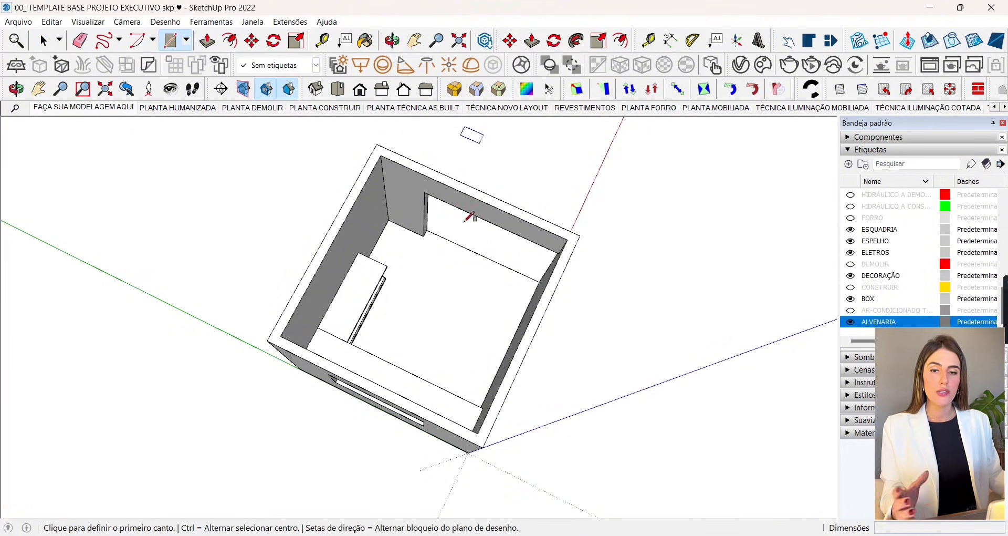
{"action": "scroll", "coordinate": [386, 225], "scroll_direction": "up", "scroll_amount": 1}
{"action": "scroll", "coordinate": [388, 225], "scroll_direction": "up", "scroll_amount": 3}
{"action": "left_click", "coordinate": [389, 210]}
{"action": "scroll", "coordinate": [389, 211], "scroll_direction": "down", "scroll_amount": 3}
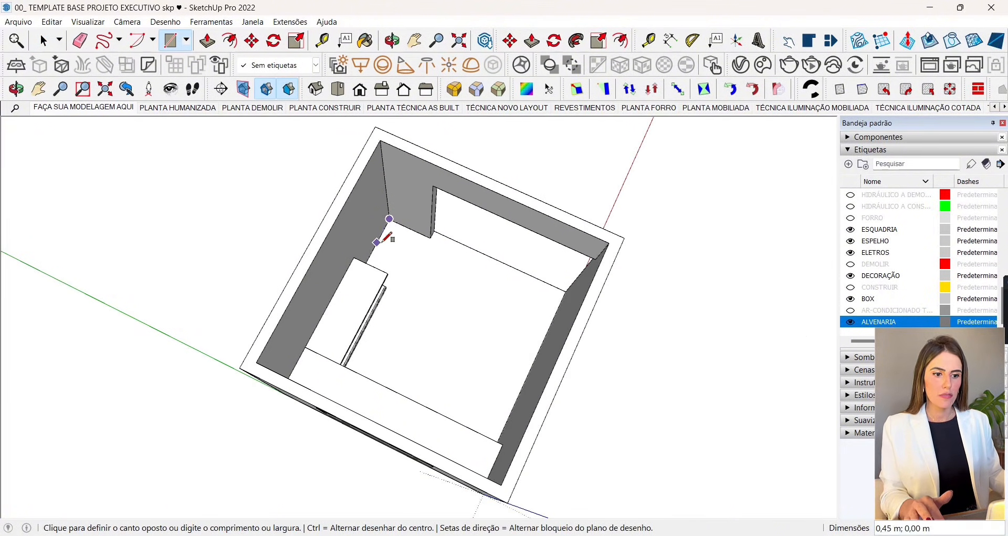
{"action": "scroll", "coordinate": [385, 238], "scroll_direction": "up", "scroll_amount": 4}
{"action": "scroll", "coordinate": [429, 280], "scroll_direction": "down", "scroll_amount": 4}
{"action": "scroll", "coordinate": [632, 349], "scroll_direction": "up", "scroll_amount": 2}
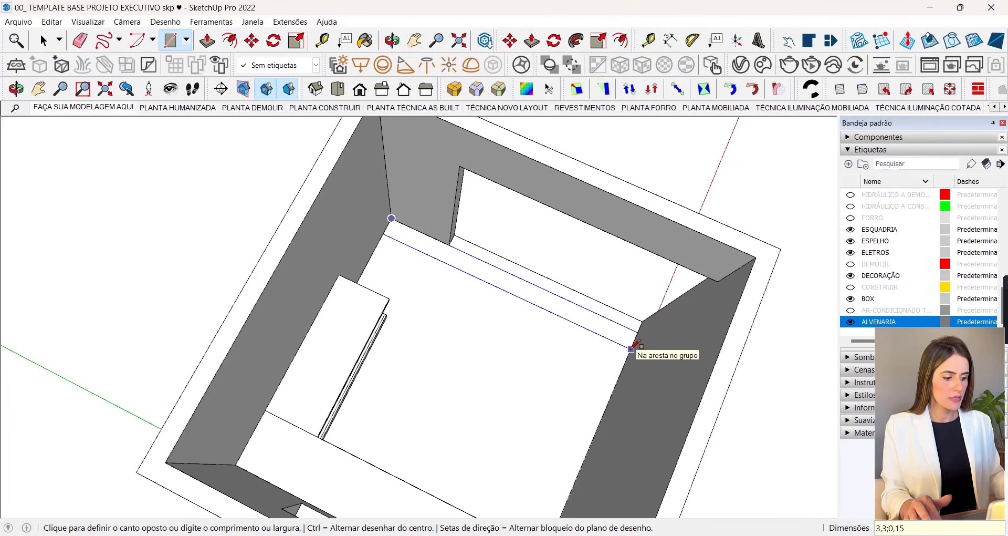
{"action": "left_click", "coordinate": [632, 349]}
Step: Group the new floor rectangle and extrude it 2,75 m up to the top of the walls
{"action": "left_click", "coordinate": [34, 48]}
{"action": "left_click", "coordinate": [463, 258]}
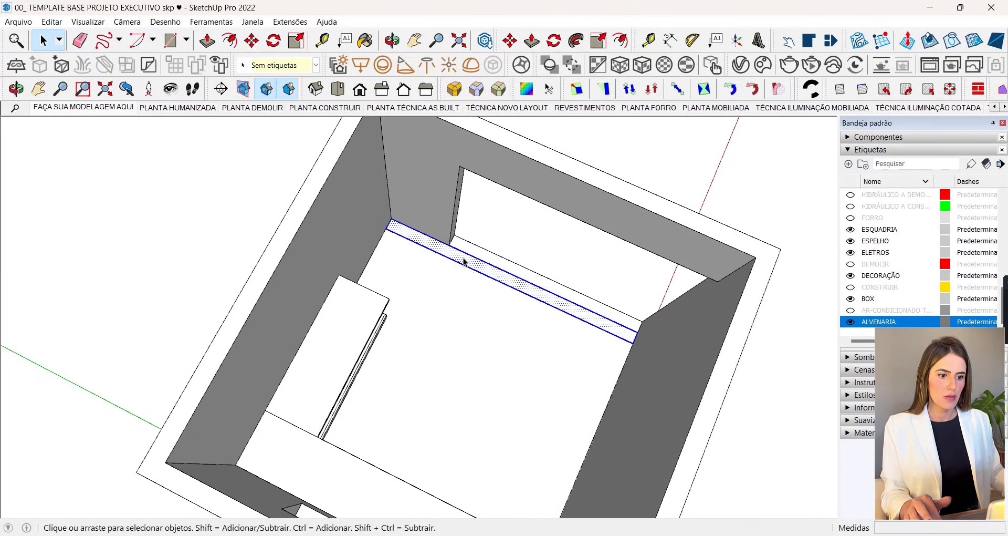
{"action": "right_click", "coordinate": [475, 257]}
{"action": "left_click", "coordinate": [507, 368]}
{"action": "double_click", "coordinate": [452, 254]}
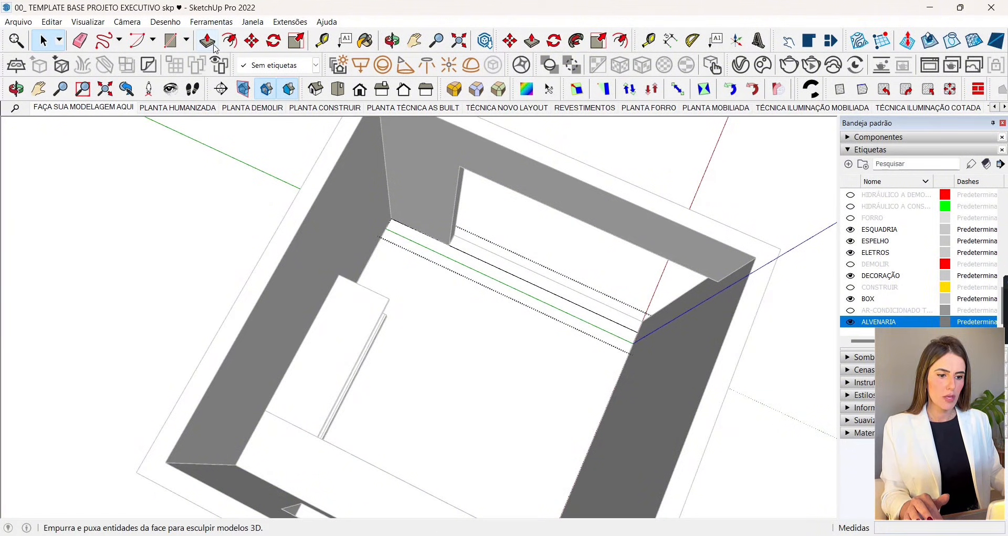
{"action": "key", "text": "p"}
{"action": "left_click", "coordinate": [499, 274]}
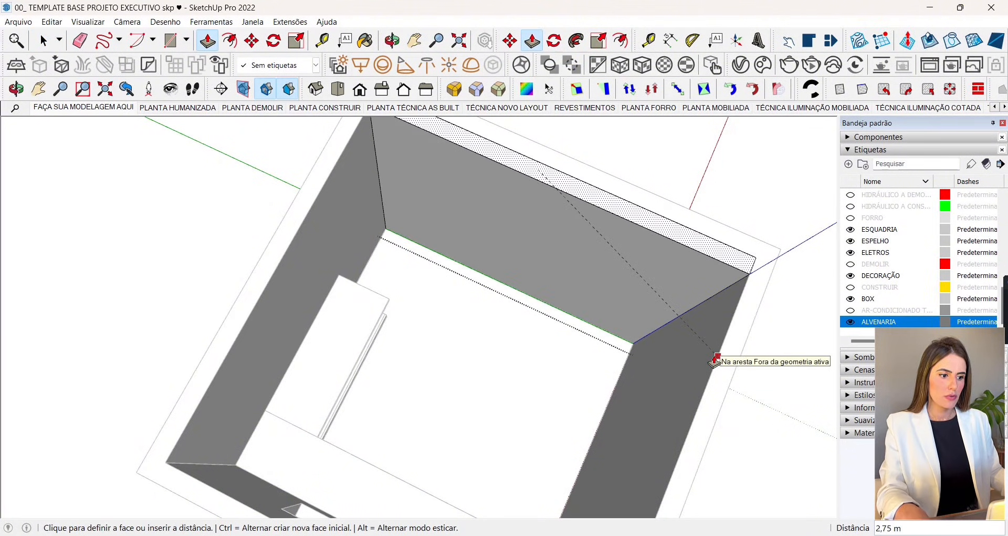
{"action": "left_click", "coordinate": [710, 357]}
Step: Move the new wall away from the opening, to the free end of the side countertop
{"action": "left_click", "coordinate": [44, 41]}
{"action": "left_click", "coordinate": [432, 191]}
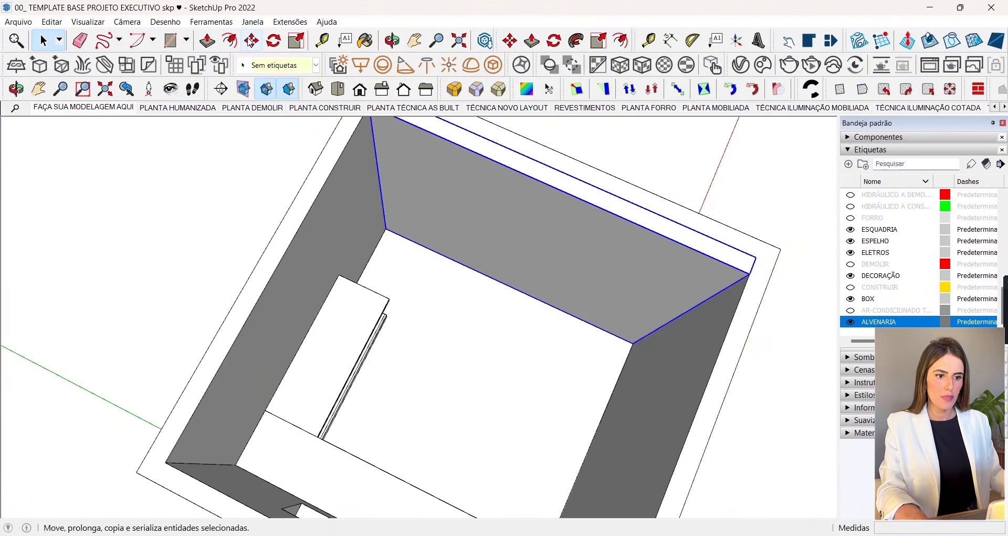
{"action": "key", "text": "m"}
{"action": "left_click", "coordinate": [489, 276]}
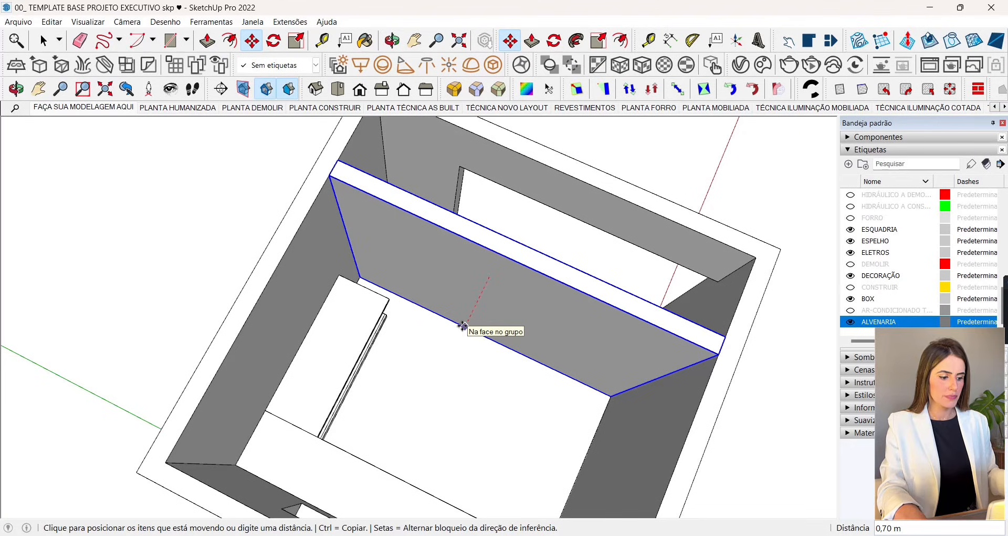
{"action": "left_click", "coordinate": [462, 326]}
Step: Copy the new wall's end edge 0,6 m inward and push the resulting strip through 0,15 m to remove it
{"action": "key", "text": "space"}
{"action": "middle_click_drag", "start_coordinate": [304, 187], "coordinate": [552, 272]}
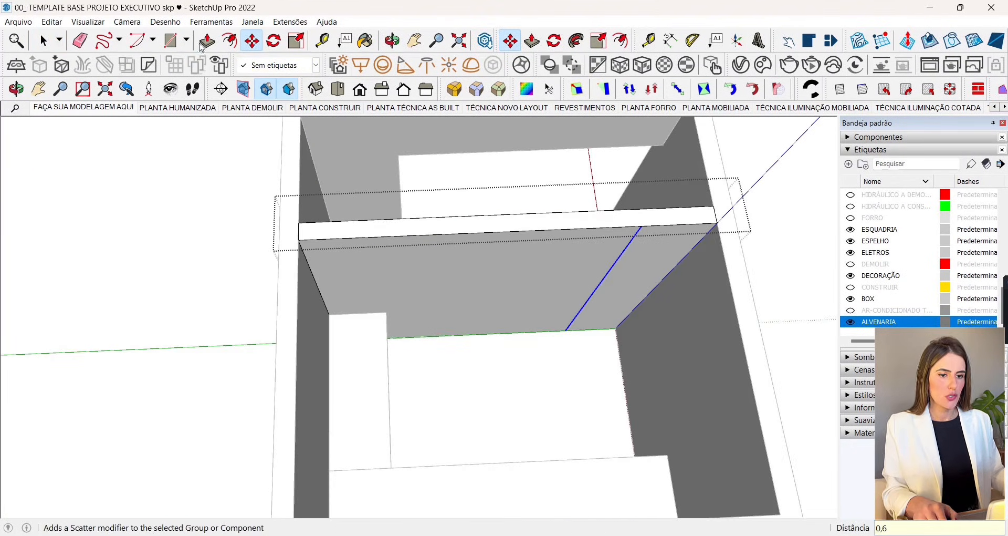
{"action": "left_click", "coordinate": [207, 41]}
{"action": "left_click", "coordinate": [675, 254]}
{"action": "left_click", "coordinate": [665, 219]}
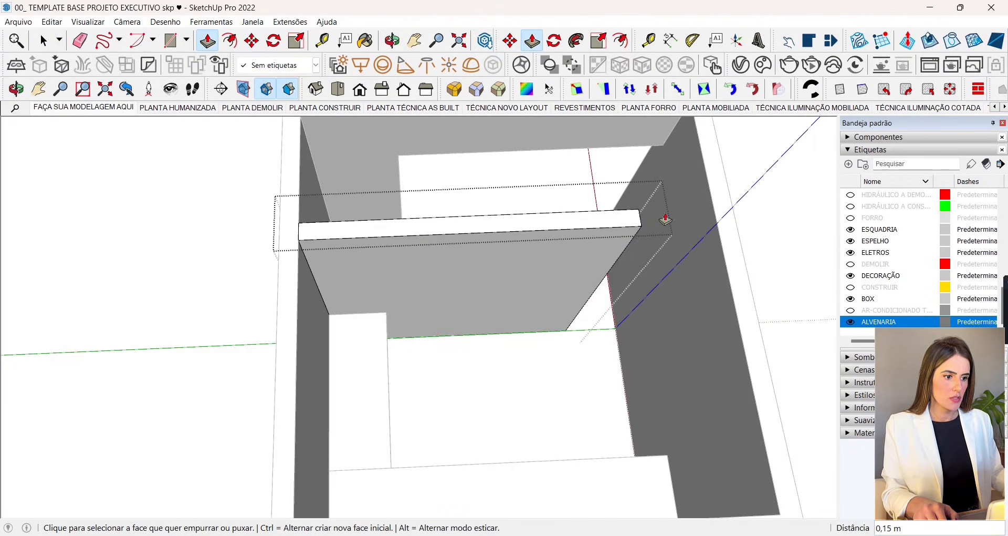
Step: Select the shortened partition wall and assign it the DEMOLIR tag
{"action": "middle_click_drag", "start_coordinate": [665, 219], "coordinate": [410, 237]}
{"action": "left_click", "coordinate": [44, 40]}
{"action": "scroll", "coordinate": [462, 294], "scroll_direction": "down", "scroll_amount": 4}
{"action": "middle_click_drag", "start_coordinate": [463, 299], "coordinate": [375, 261]}
{"action": "left_click", "coordinate": [566, 241]}
{"action": "scroll", "coordinate": [377, 259], "scroll_direction": "up", "scroll_amount": 4}
{"action": "left_click", "coordinate": [420, 185]}
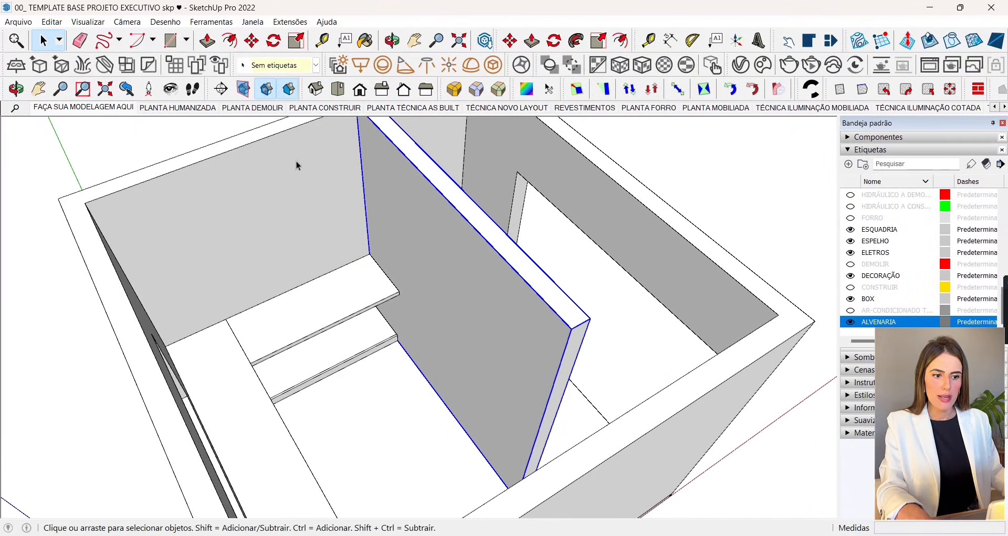
{"action": "left_click", "coordinate": [286, 67]}
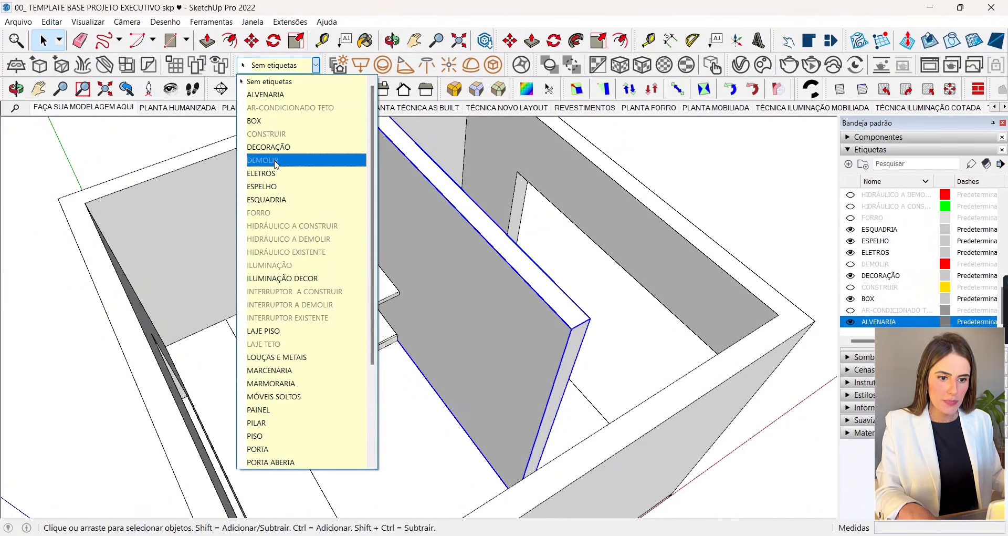
{"action": "left_click", "coordinate": [264, 164]}
Step: Examine the L-shaped countertop and the free floor area of the room from several angles
{"action": "middle_click_drag", "start_coordinate": [660, 252], "coordinate": [462, 313]}
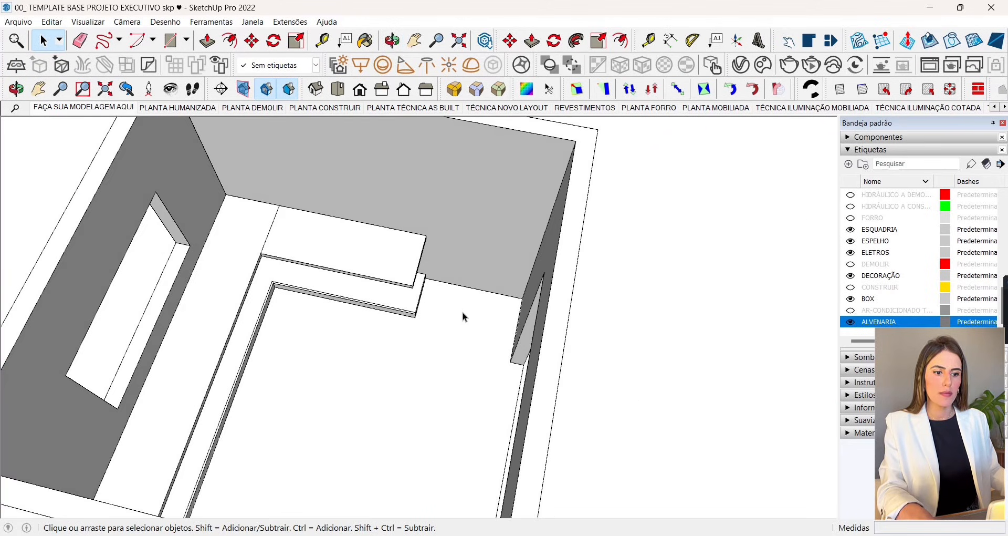
{"action": "scroll", "coordinate": [517, 308], "scroll_direction": "down", "scroll_amount": 5}
{"action": "middle_click_drag", "start_coordinate": [523, 308], "coordinate": [539, 283]}
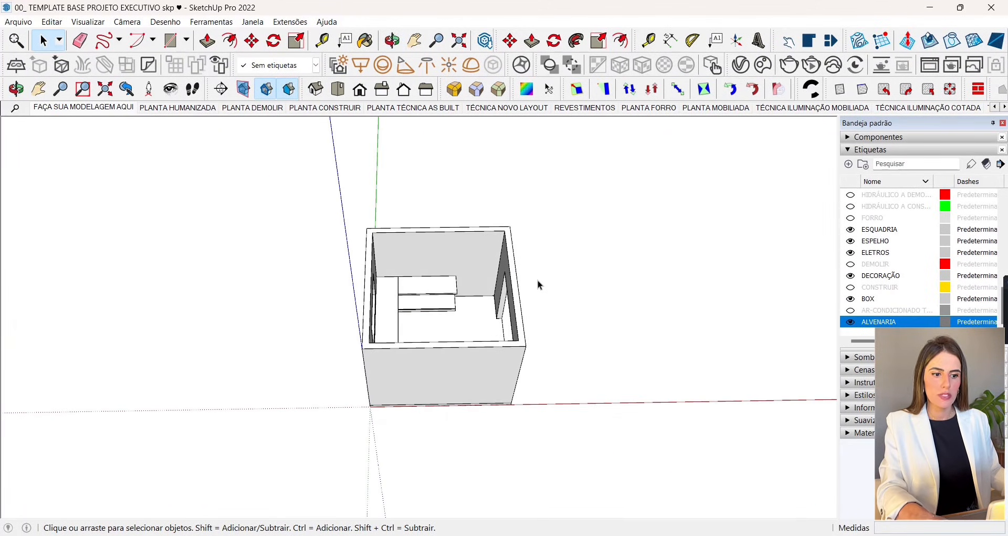
{"action": "middle_click_drag", "start_coordinate": [702, 242], "coordinate": [666, 355]}
{"action": "scroll", "coordinate": [485, 264], "scroll_direction": "up", "scroll_amount": 3}
{"action": "middle_click_drag", "start_coordinate": [485, 264], "coordinate": [349, 401]}
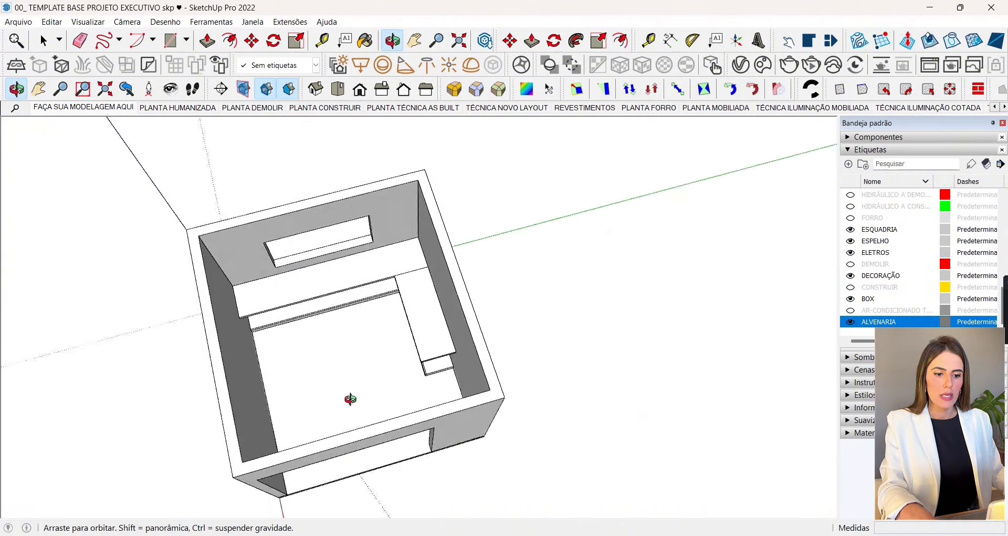
{"action": "scroll", "coordinate": [407, 333], "scroll_direction": "up", "scroll_amount": 5}
{"action": "middle_click_drag", "start_coordinate": [408, 333], "coordinate": [517, 368]}
{"action": "scroll", "coordinate": [482, 312], "scroll_direction": "down", "scroll_amount": 5}
{"action": "scroll", "coordinate": [518, 368], "scroll_direction": "up", "scroll_amount": 4}
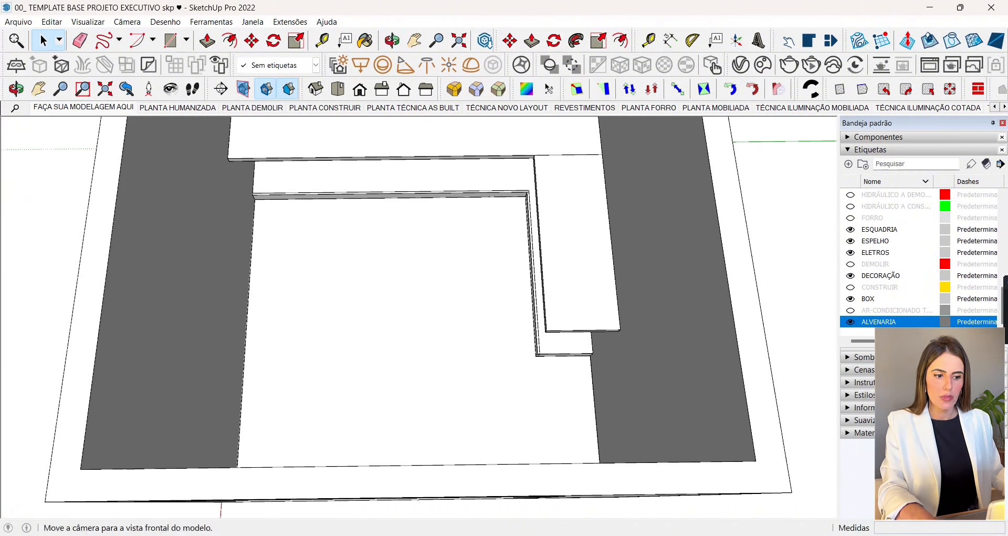
Step: Place a guide on the floor 1,6 m from the side wall that carries the shorter countertop
{"action": "left_click", "coordinate": [322, 41]}
{"action": "left_click", "coordinate": [593, 389]}
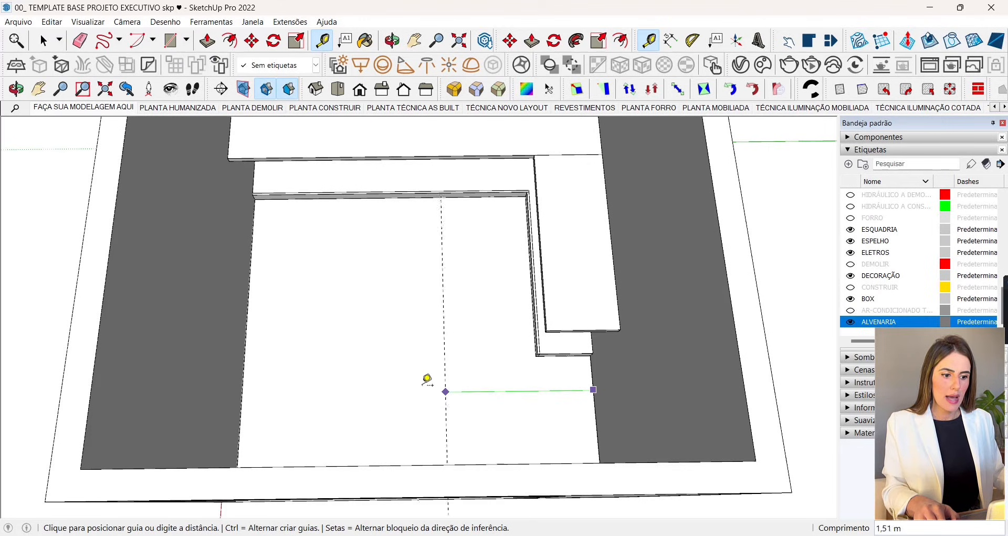
{"action": "type", "text": "1,6"}
{"action": "key", "text": "Return"}
{"action": "scroll", "coordinate": [507, 312], "scroll_direction": "down", "scroll_amount": 3}
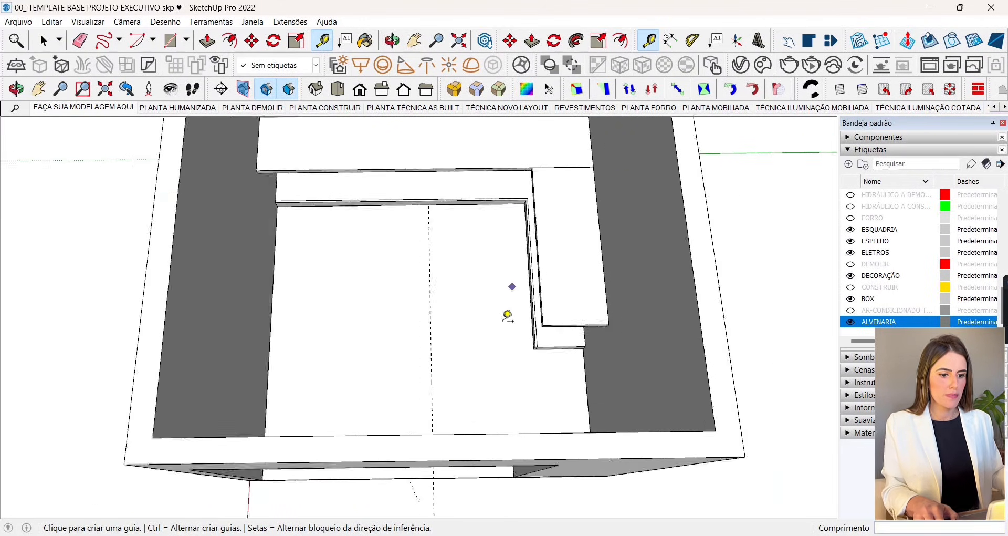
Step: Add a floor guide 1 m from the front of the back masonry base and another 0,8 m beyond it
{"action": "scroll", "coordinate": [343, 227], "scroll_direction": "up", "scroll_amount": 5}
{"action": "left_click", "coordinate": [343, 230]}
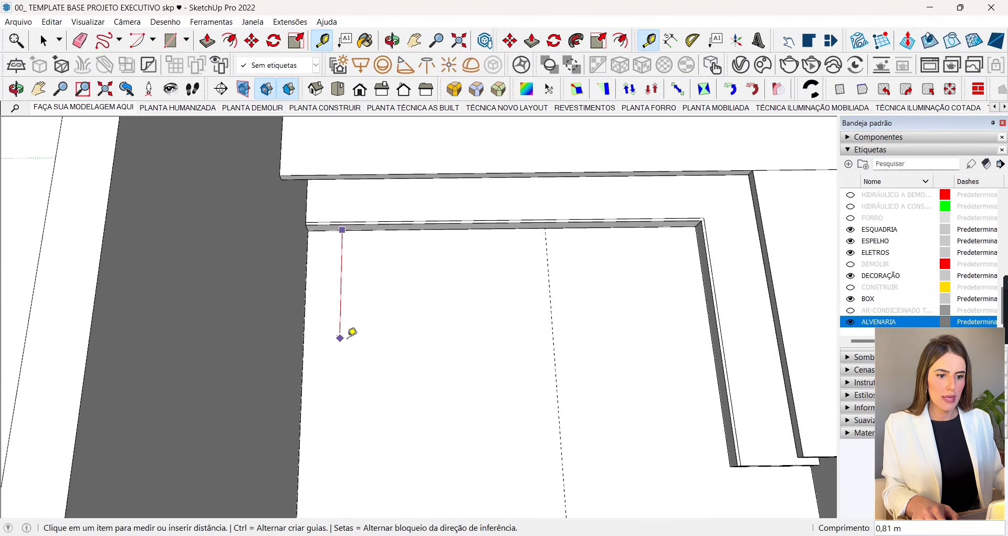
{"action": "scroll", "coordinate": [361, 342], "scroll_direction": "down", "scroll_amount": 2}
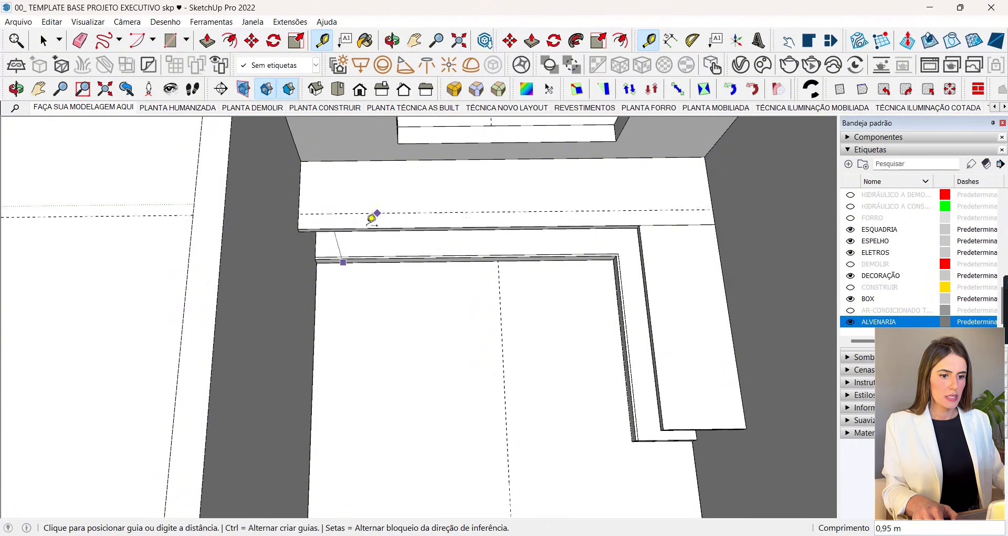
{"action": "key", "text": "Return"}
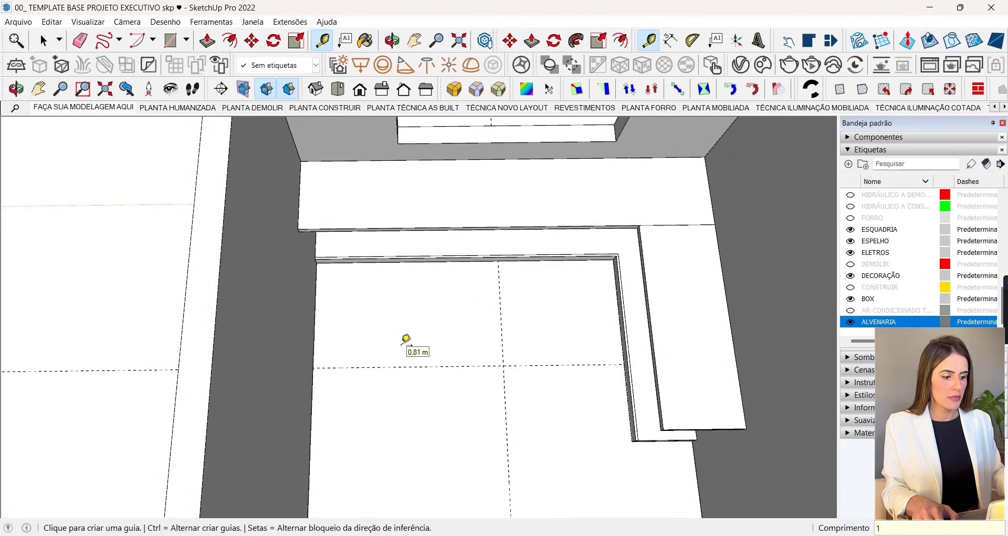
{"action": "left_click", "coordinate": [384, 366]}
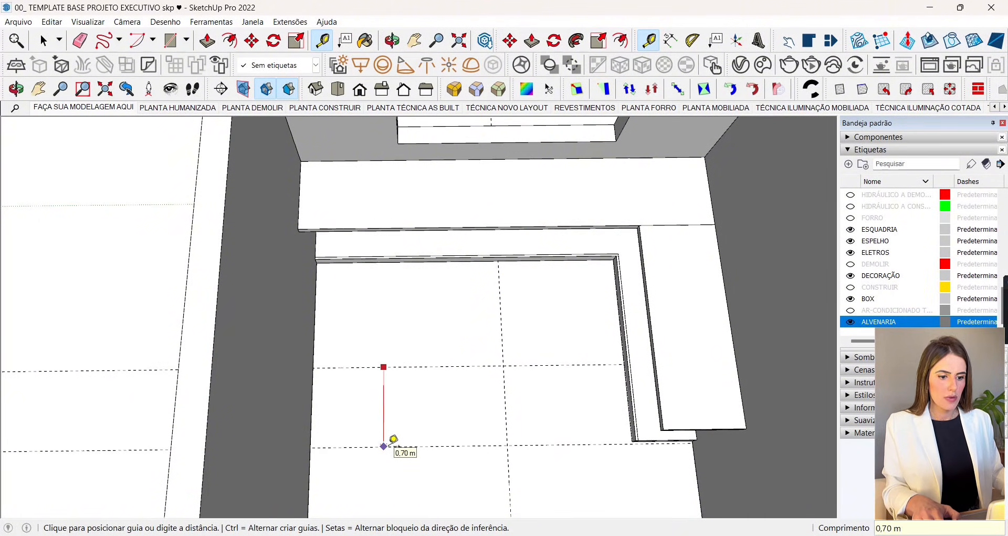
{"action": "type", "text": "0,8"}
{"action": "key", "text": "Return"}
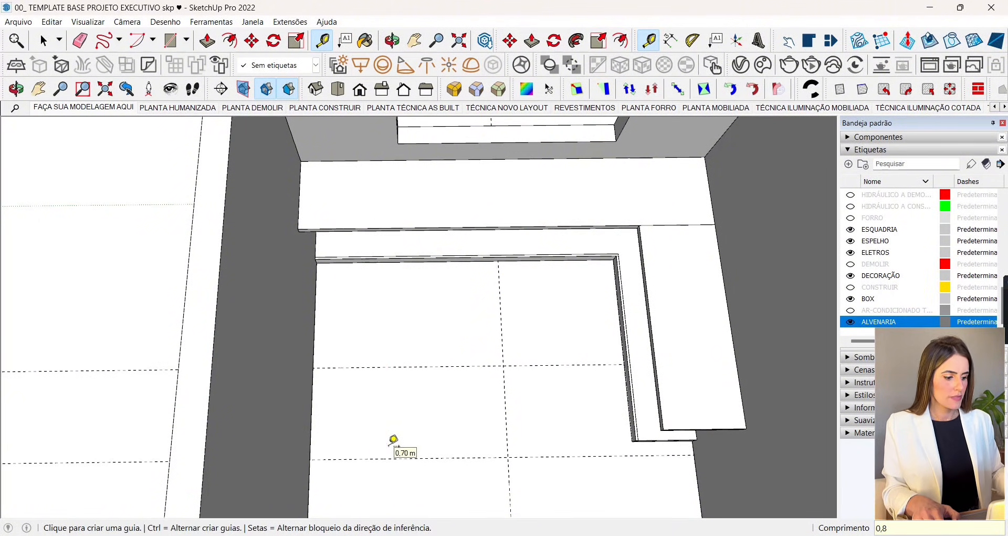
Step: Draw a 1,70 × 0,80 m rectangle between the guides and the free side wall, and group it
{"action": "left_click", "coordinate": [177, 42]}
{"action": "left_click", "coordinate": [313, 367]}
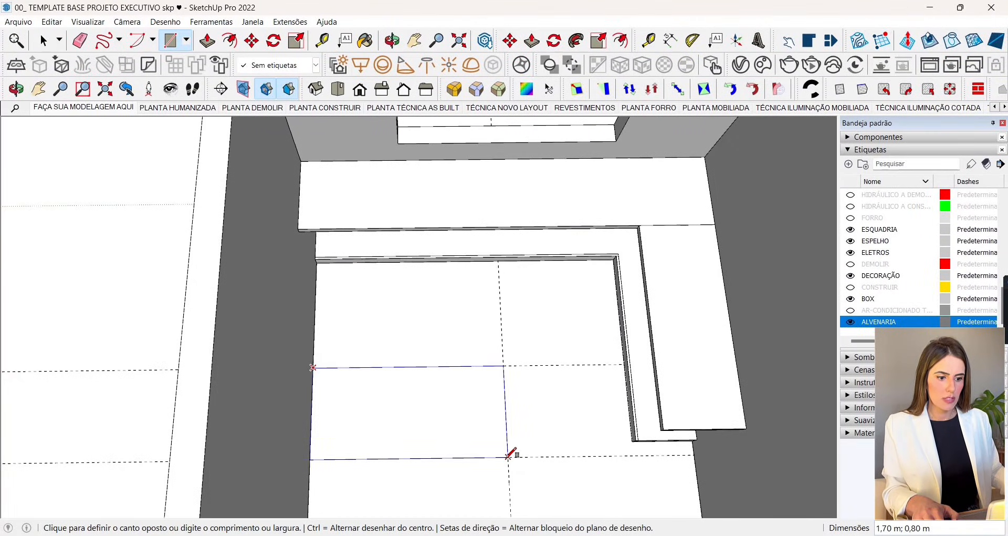
{"action": "left_click", "coordinate": [508, 455]}
{"action": "key", "text": "space"}
{"action": "left_click", "coordinate": [477, 416]}
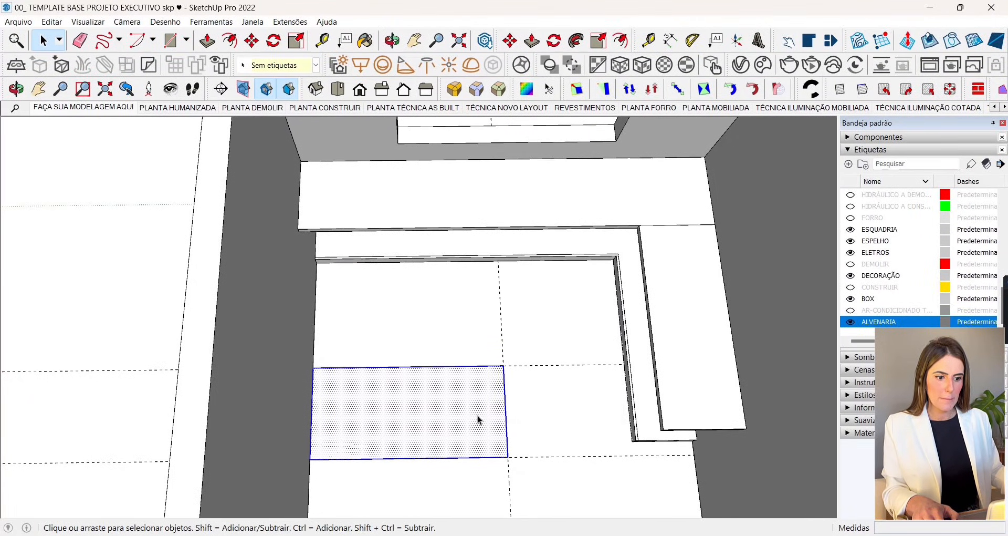
{"action": "right_click", "coordinate": [477, 415]}
{"action": "left_click", "coordinate": [519, 257]}
Step: Extrude the grouped rectangle 0,05 m into a tabletop slab
{"action": "double_click", "coordinate": [468, 415]}
{"action": "left_click", "coordinate": [457, 403]}
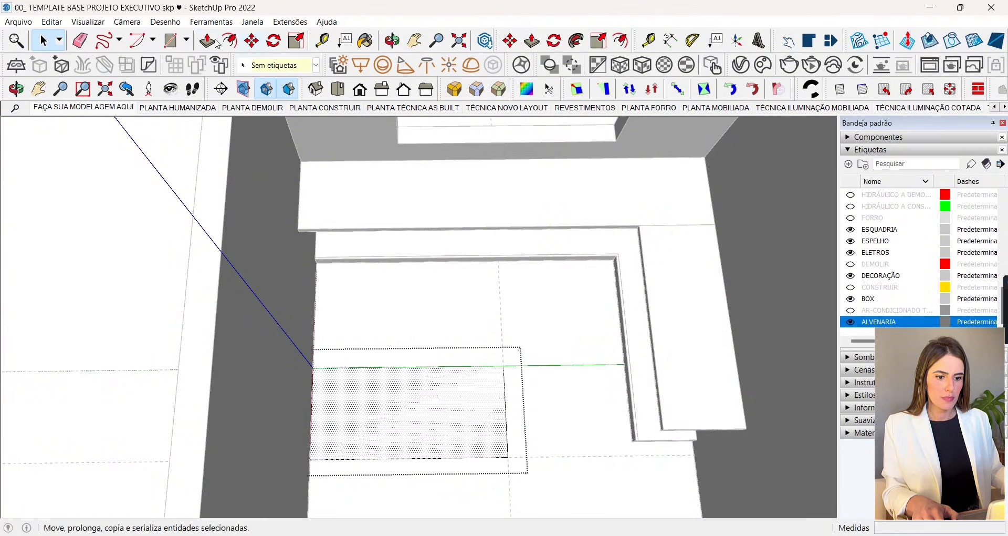
{"action": "left_click", "coordinate": [210, 42]}
{"action": "left_click", "coordinate": [484, 401]}
{"action": "key", "text": "Return"}
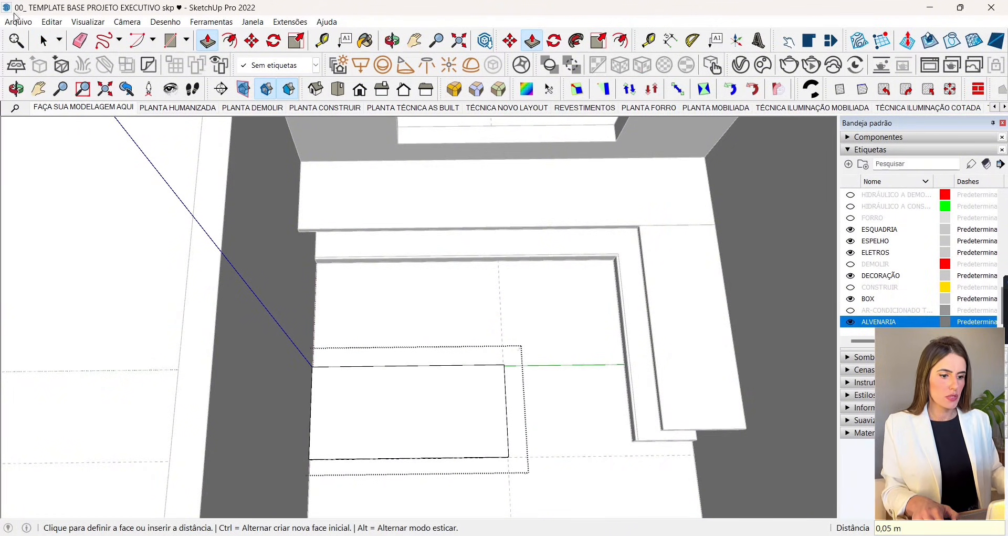
{"action": "left_click", "coordinate": [44, 41]}
{"action": "key", "text": "Escape"}
Step: Raise the tabletop slab 0,8 m above the floor
{"action": "left_click", "coordinate": [473, 403]}
{"action": "middle_click_drag", "start_coordinate": [472, 403], "coordinate": [320, 321]}
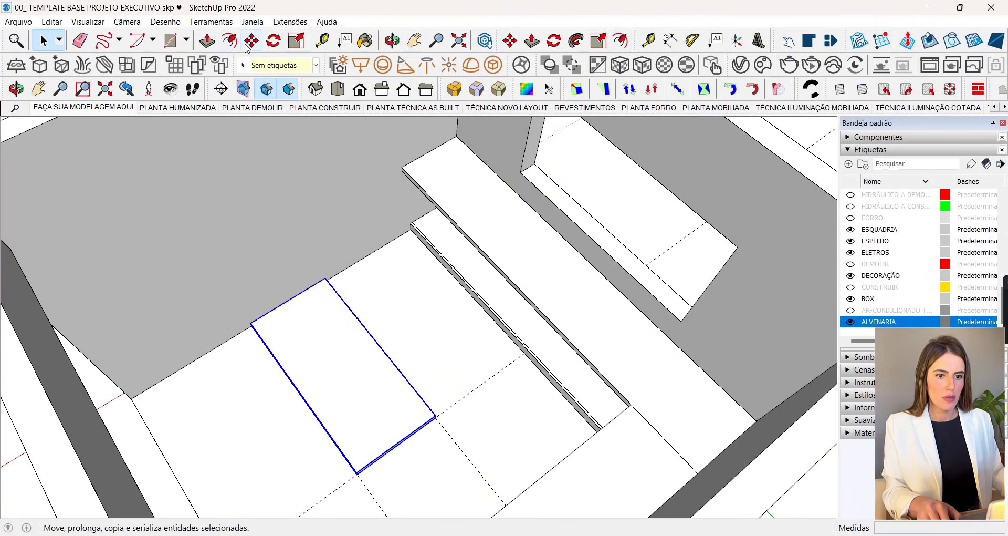
{"action": "key", "text": "m"}
{"action": "left_click", "coordinate": [247, 270]}
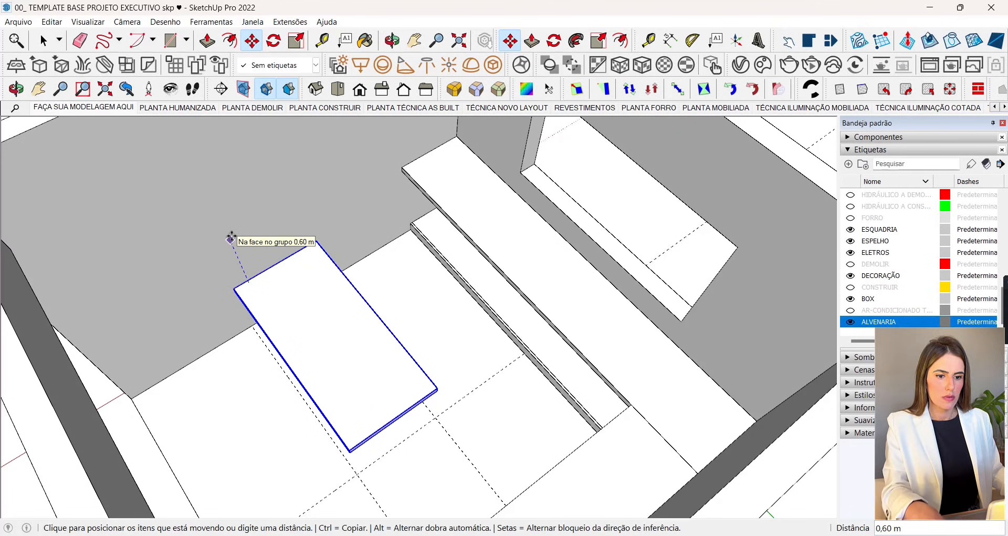
{"action": "type", "text": "0,8"}
{"action": "key", "text": "Return"}
{"action": "middle_click_drag", "start_coordinate": [338, 203], "coordinate": [415, 123]}
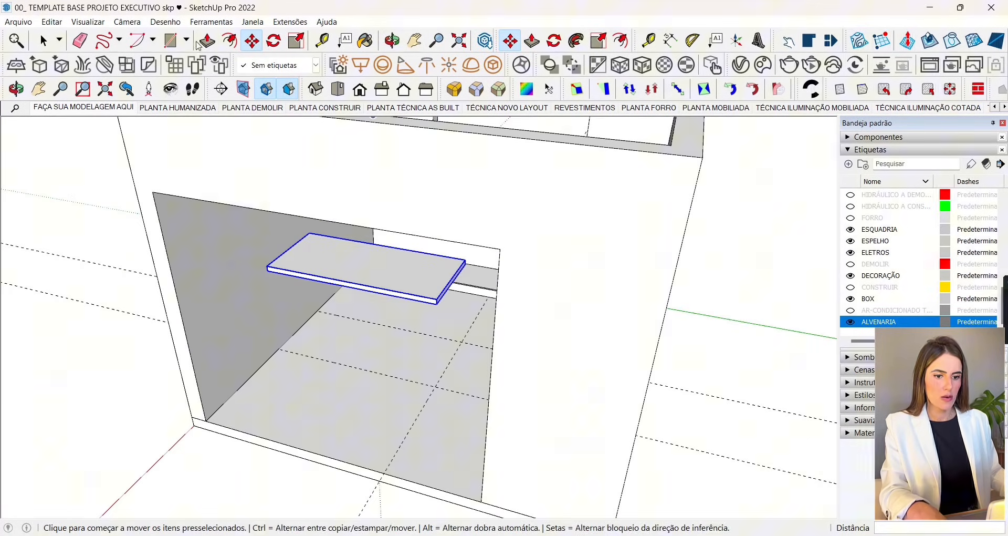
Step: Measure the height from the tabletop's corner at the wall down to the floor
{"action": "left_click", "coordinate": [323, 41]}
{"action": "scroll", "coordinate": [257, 342], "scroll_direction": "up", "scroll_amount": 3}
{"action": "left_click", "coordinate": [272, 224]}
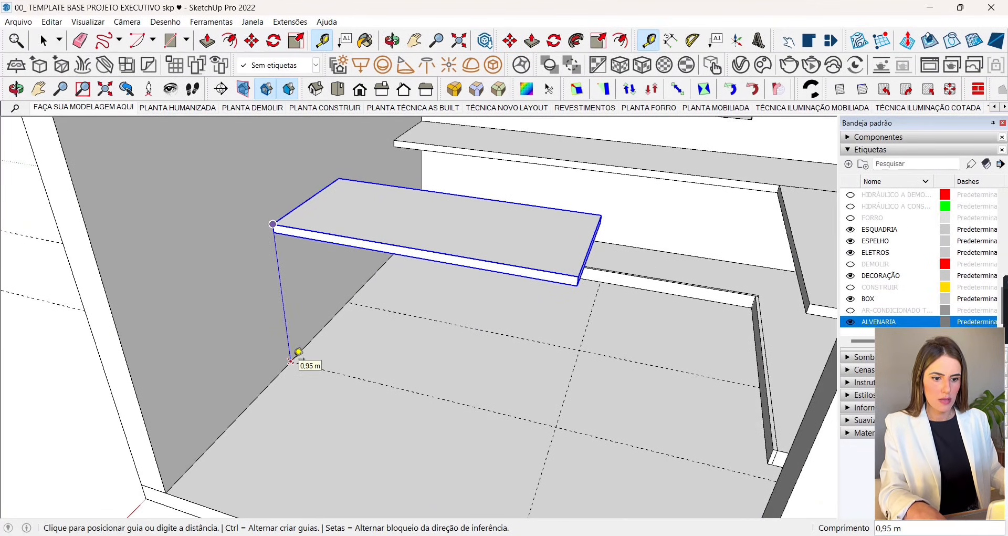
{"action": "left_click", "coordinate": [290, 361]}
{"action": "left_click", "coordinate": [44, 41]}
Step: Delete all the construction guides around the room
{"action": "scroll", "coordinate": [421, 283], "scroll_direction": "down", "scroll_amount": 5}
{"action": "middle_click_drag", "start_coordinate": [420, 283], "coordinate": [522, 456]}
{"action": "scroll", "coordinate": [523, 456], "scroll_direction": "down", "scroll_amount": 3}
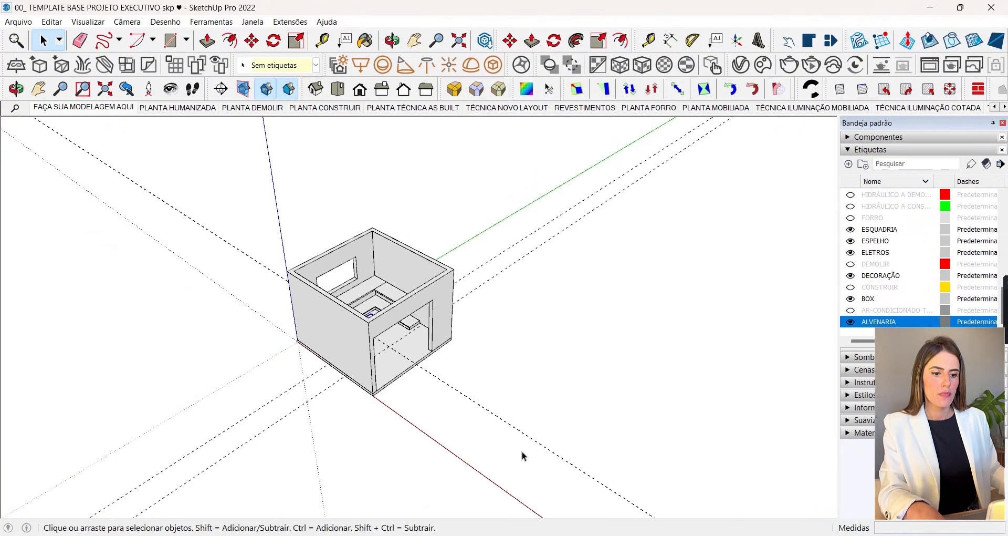
{"action": "left_click", "coordinate": [524, 434]}
{"action": "key", "text": "Delete"}
{"action": "left_click_drag", "start_coordinate": [546, 273], "coordinate": [536, 192]}
{"action": "key", "text": "Delete"}
Step: Hide the raised tabletop group
{"action": "middle_click_drag", "start_coordinate": [535, 191], "coordinate": [311, 335]}
{"action": "scroll", "coordinate": [301, 280], "scroll_direction": "up", "scroll_amount": 5}
{"action": "scroll", "coordinate": [344, 296], "scroll_direction": "down", "scroll_amount": 4}
{"action": "scroll", "coordinate": [310, 335], "scroll_direction": "up", "scroll_amount": 8}
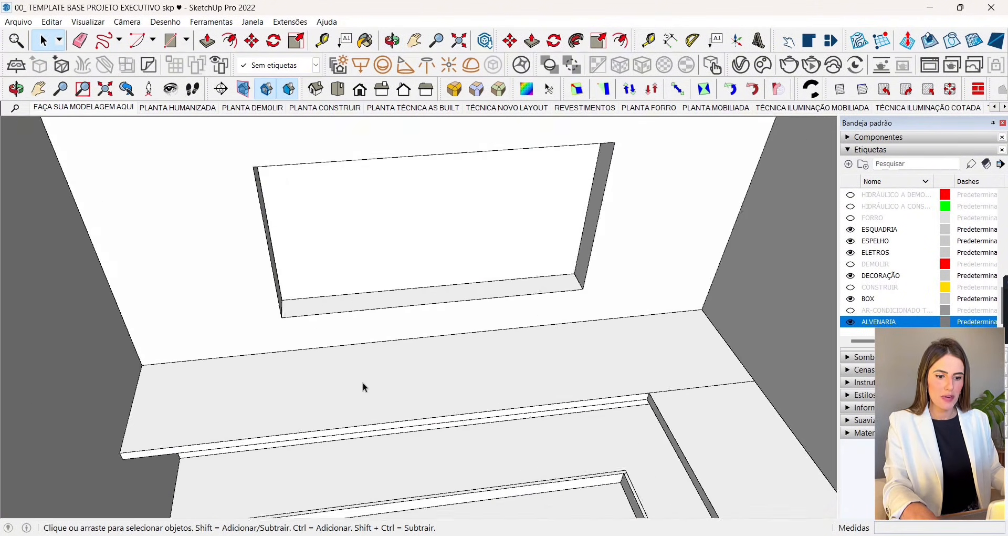
{"action": "middle_click_drag", "start_coordinate": [365, 387], "coordinate": [380, 326]}
{"action": "scroll", "coordinate": [380, 326], "scroll_direction": "down", "scroll_amount": 5}
{"action": "right_click", "coordinate": [370, 390]}
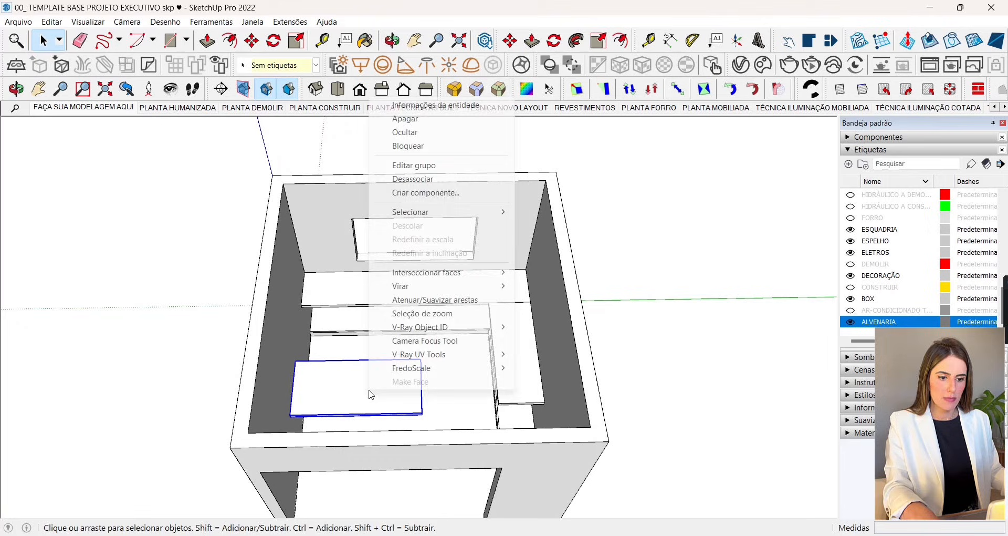
{"action": "left_click", "coordinate": [431, 134]}
Step: Offset the underside outline of the stone countertop along the window wall inward to mark a thin rim
{"action": "middle_click_drag", "start_coordinate": [407, 247], "coordinate": [462, 278]}
{"action": "scroll", "coordinate": [461, 279], "scroll_direction": "up", "scroll_amount": 6}
{"action": "middle_click_drag", "start_coordinate": [360, 326], "coordinate": [439, 167]}
{"action": "scroll", "coordinate": [439, 167], "scroll_direction": "up", "scroll_amount": 2}
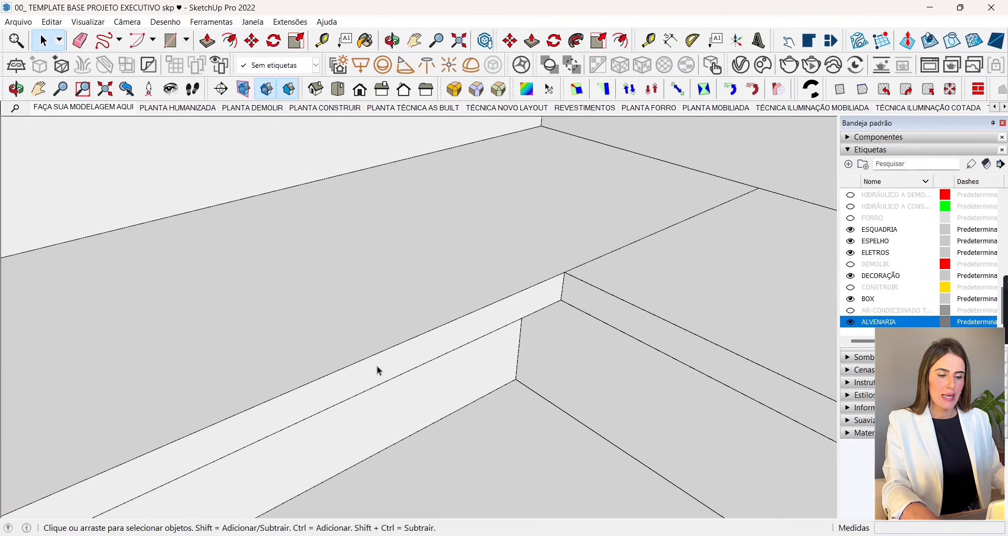
{"action": "middle_click_drag", "start_coordinate": [377, 366], "coordinate": [458, 386]}
{"action": "scroll", "coordinate": [480, 210], "scroll_direction": "down", "scroll_amount": 4}
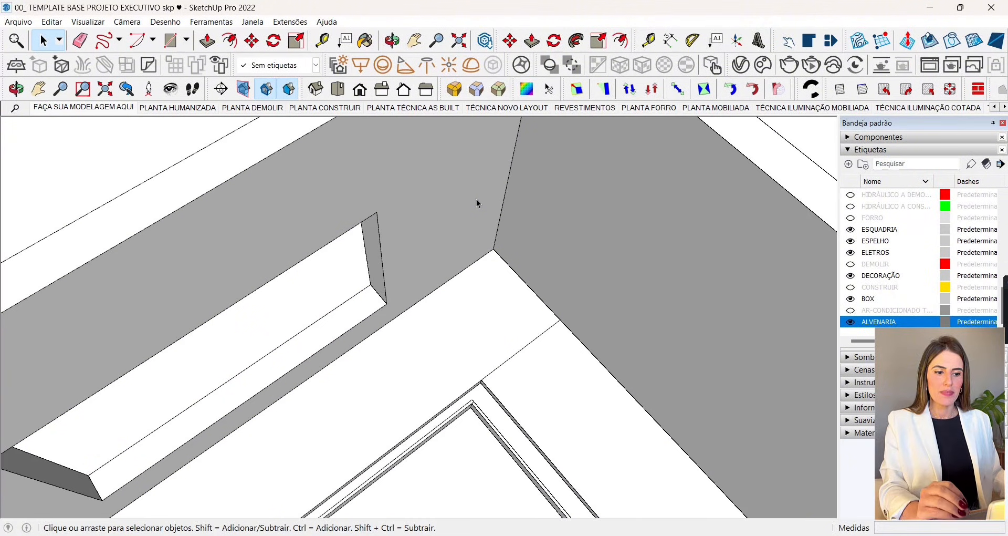
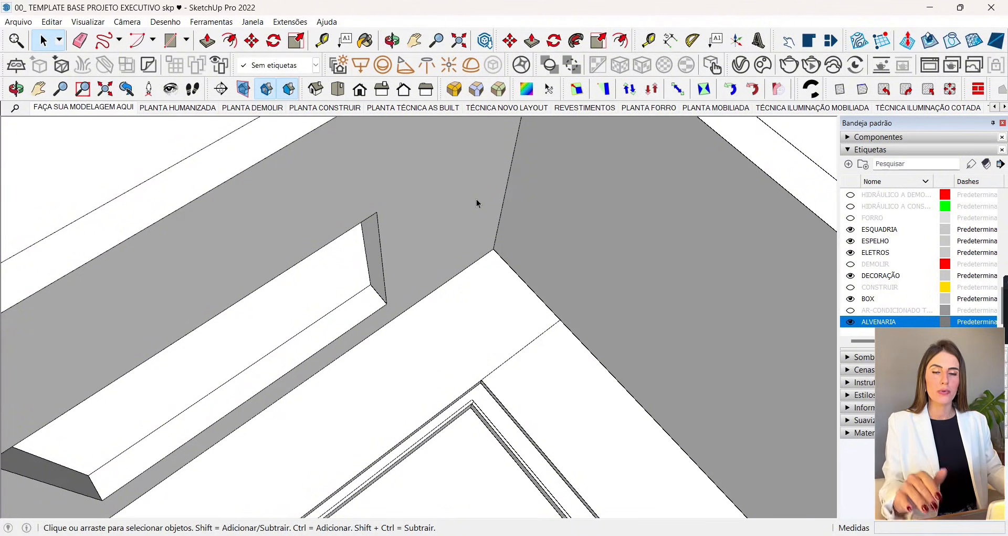
{"action": "middle_click_drag", "start_coordinate": [477, 199], "coordinate": [508, 247]}
{"action": "left_click", "coordinate": [487, 204]}
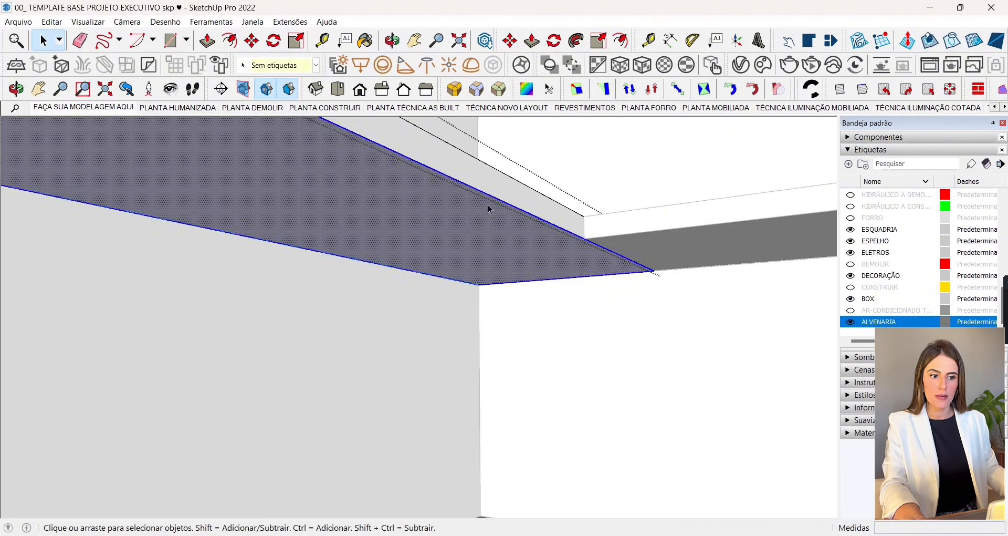
{"action": "key", "text": "f"}
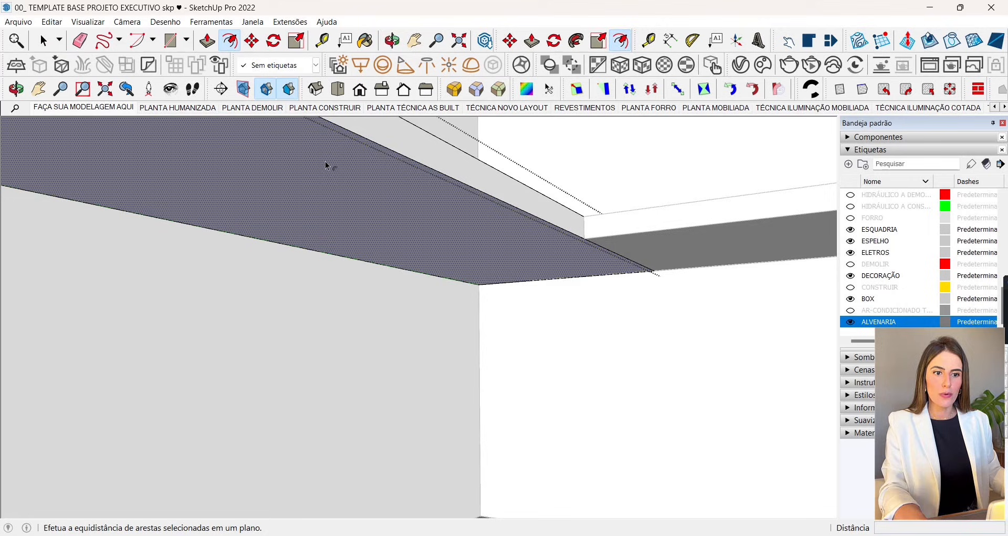
{"action": "left_click", "coordinate": [352, 156]}
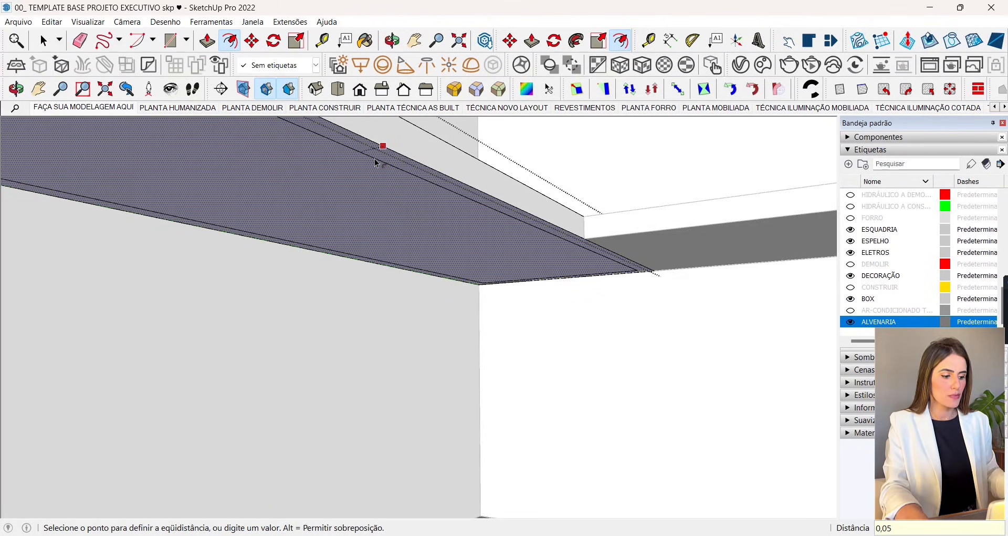
{"action": "key", "text": "Return"}
Step: Push the area inside the rim up into the window-wall countertop to recess its underside
{"action": "key", "text": "p"}
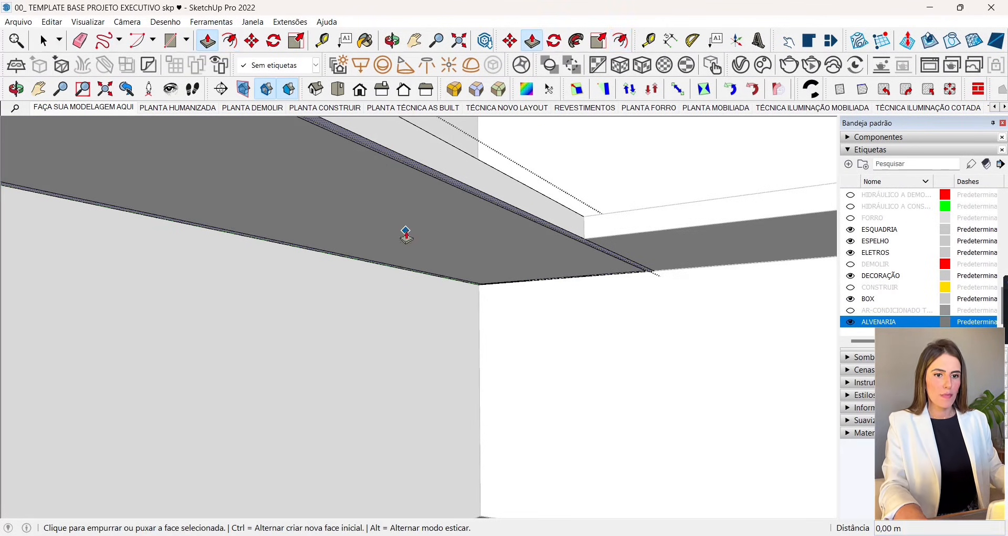
{"action": "left_click", "coordinate": [438, 205]}
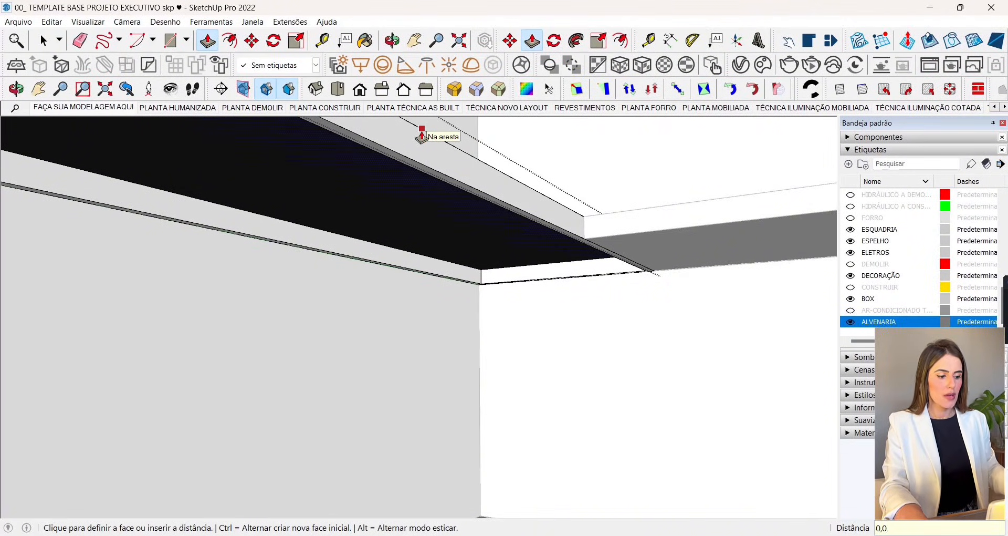
{"action": "middle_click_drag", "start_coordinate": [428, 128], "coordinate": [535, 204]}
{"action": "middle_click_drag", "start_coordinate": [528, 229], "coordinate": [495, 240]}
{"action": "key", "text": "p"}
{"action": "middle_click_drag", "start_coordinate": [418, 271], "coordinate": [378, 246]}
{"action": "left_click", "coordinate": [42, 37]}
{"action": "left_click", "coordinate": [223, 303]}
Step: Offset the underside outline of the side-wall countertop inward by 0,02 m
{"action": "middle_click_drag", "start_coordinate": [222, 302], "coordinate": [424, 176]}
{"action": "scroll", "coordinate": [118, 288], "scroll_direction": "down", "scroll_amount": 4}
{"action": "scroll", "coordinate": [424, 177], "scroll_direction": "up", "scroll_amount": 8}
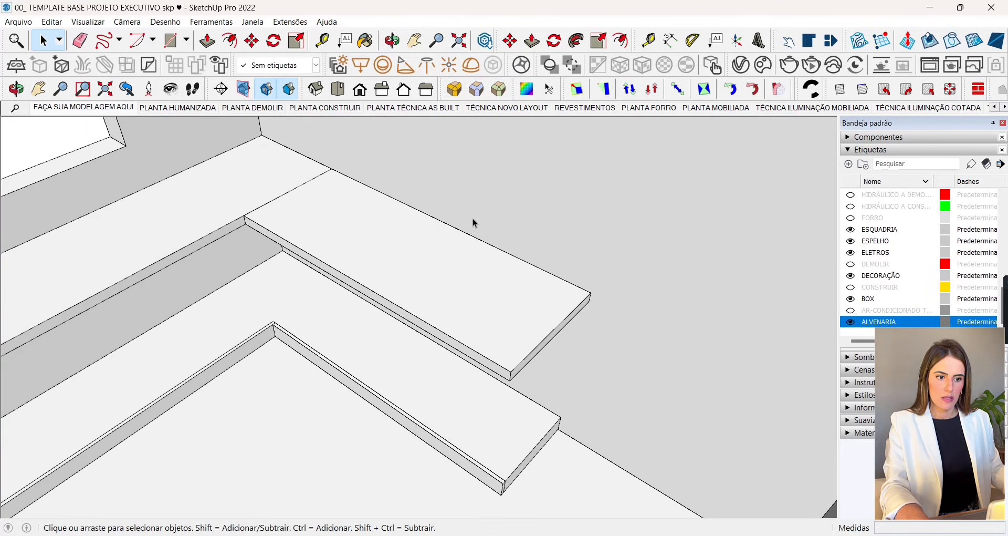
{"action": "middle_click_drag", "start_coordinate": [473, 218], "coordinate": [268, 413]}
{"action": "scroll", "coordinate": [99, 161], "scroll_direction": "up", "scroll_amount": 3}
{"action": "scroll", "coordinate": [187, 221], "scroll_direction": "up", "scroll_amount": 2}
{"action": "double_click", "coordinate": [187, 221]}
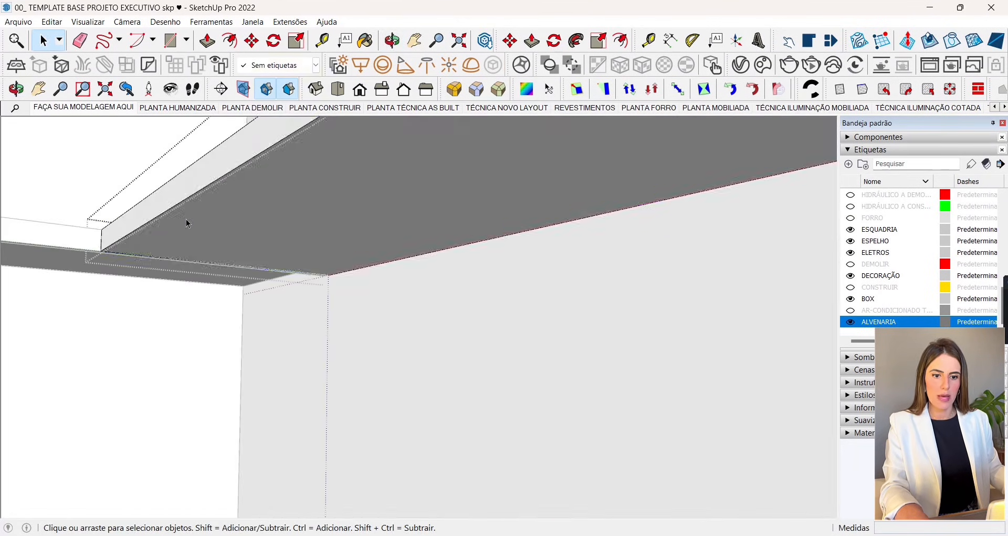
{"action": "triple_click", "coordinate": [234, 171]}
{"action": "left_click", "coordinate": [231, 46]}
{"action": "left_click", "coordinate": [281, 200]}
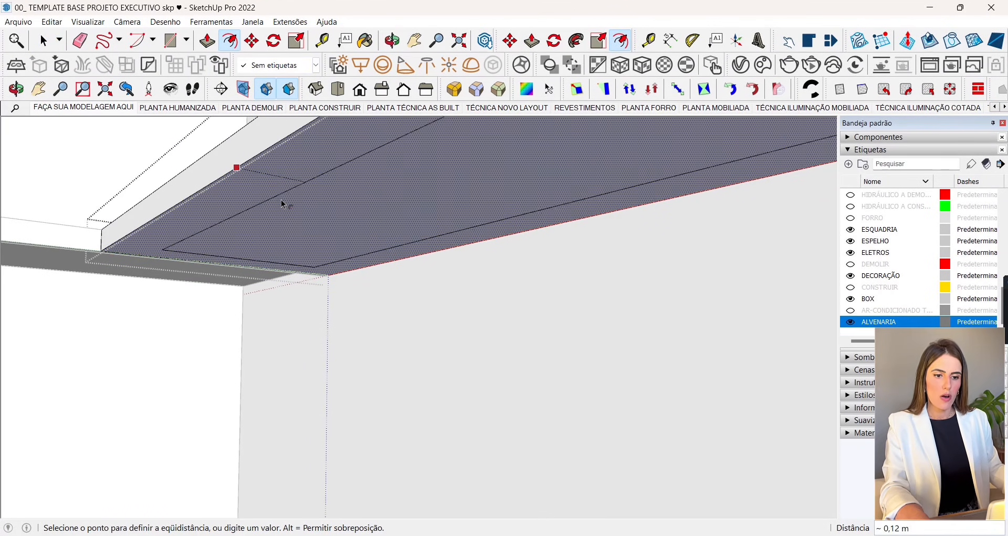
{"action": "type", "text": "0,02"}
{"action": "key", "text": "Return"}
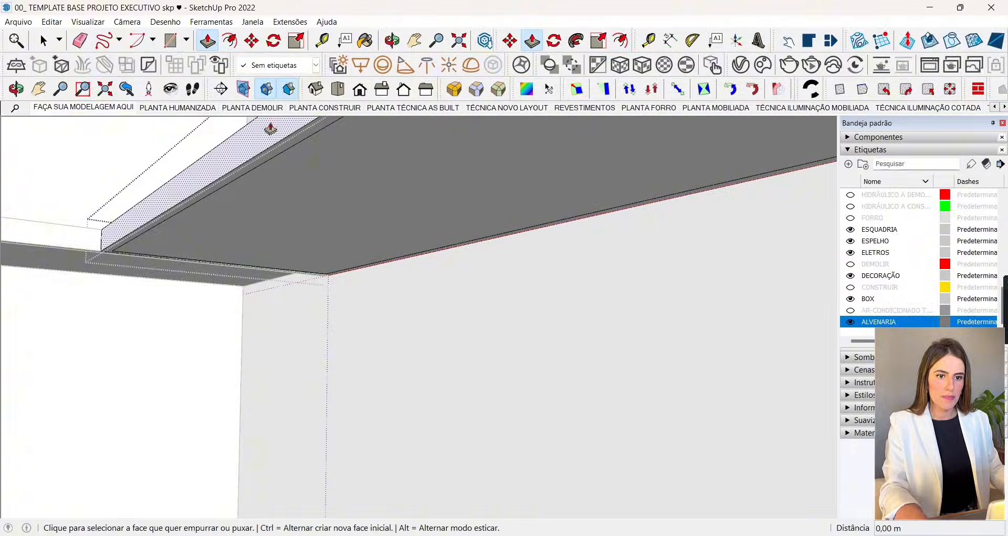
Step: Recess the side-wall countertop's underside 0,03 m and push the rim along the wall back 0,02 m
{"action": "left_click", "coordinate": [324, 198]}
{"action": "type", "text": "0,03"}
{"action": "key", "text": "Return"}
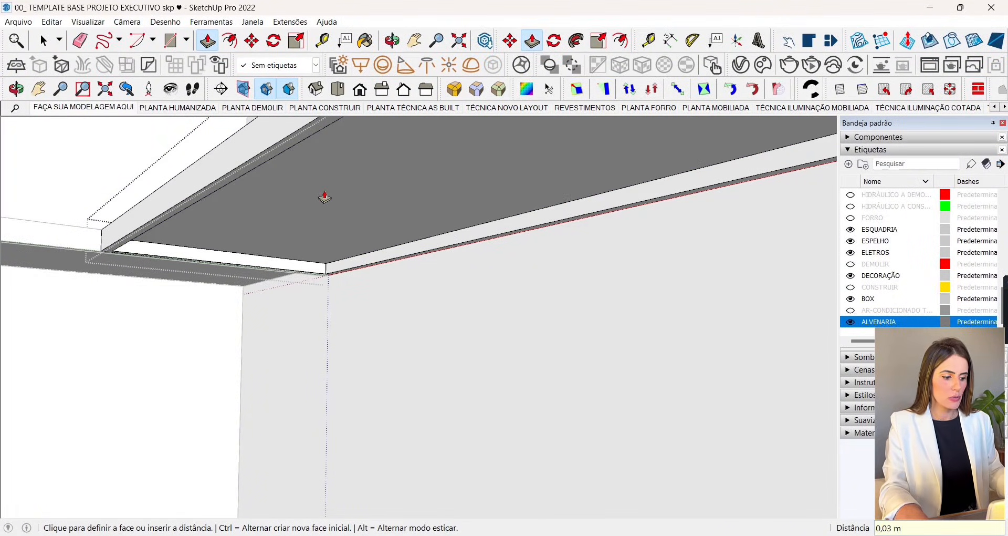
{"action": "middle_click_drag", "start_coordinate": [224, 270], "coordinate": [373, 270]}
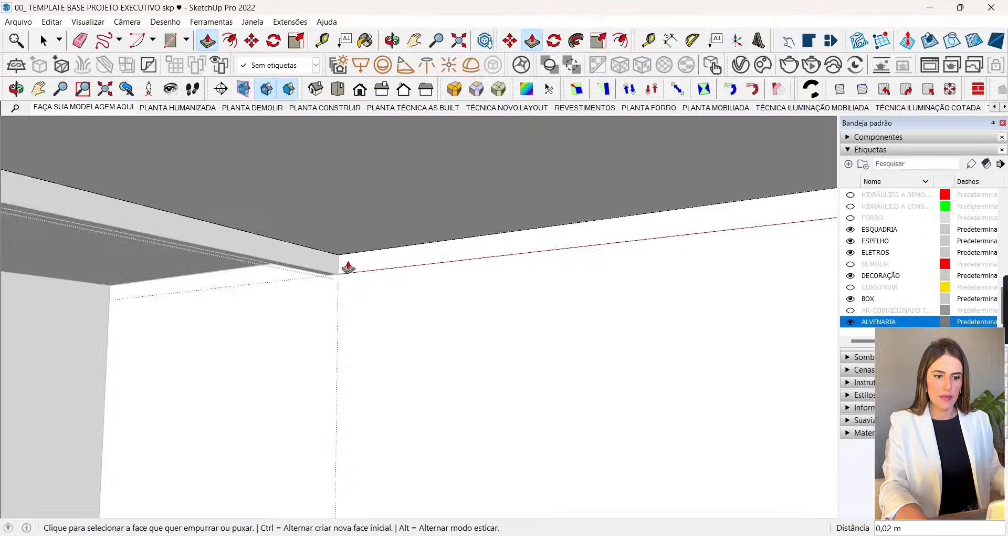
{"action": "middle_click_drag", "start_coordinate": [272, 270], "coordinate": [439, 270]}
{"action": "left_click", "coordinate": [44, 40]}
{"action": "scroll", "coordinate": [281, 284], "scroll_direction": "down", "scroll_amount": 3}
{"action": "scroll", "coordinate": [437, 271], "scroll_direction": "down", "scroll_amount": 4}
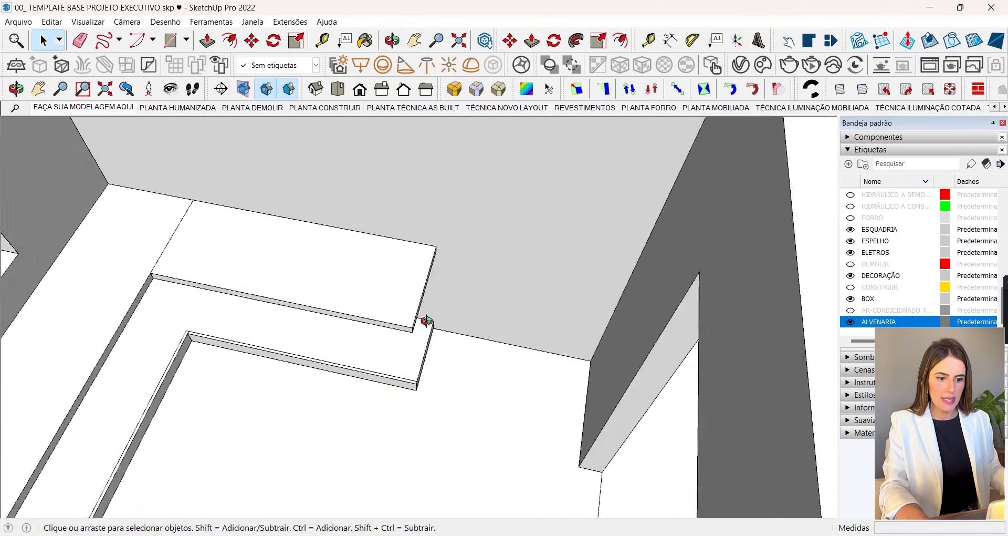
Step: Bring back the hidden tabletop and floor tiles in the room
{"action": "middle_click_drag", "start_coordinate": [426, 320], "coordinate": [83, 114]}
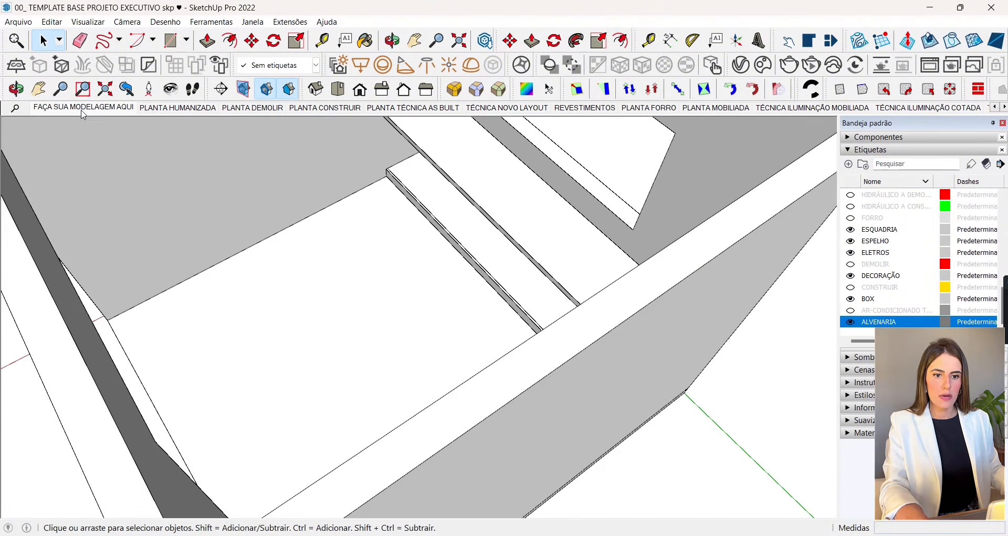
{"action": "left_click", "coordinate": [82, 111]}
{"action": "middle_click_drag", "start_coordinate": [403, 466], "coordinate": [109, 249]}
Step: Offset the outline of the tabletop's underside inward by 0,02 m
{"action": "scroll", "coordinate": [292, 285], "scroll_direction": "up", "scroll_amount": 8}
{"action": "middle_click_drag", "start_coordinate": [292, 286], "coordinate": [281, 180]}
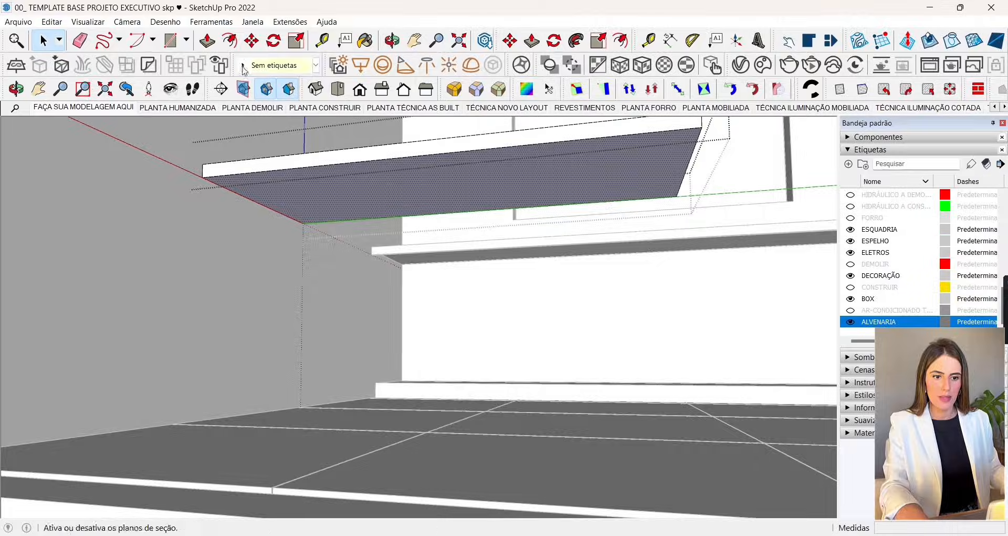
{"action": "left_click", "coordinate": [377, 170]}
{"action": "type", "text": "0,02"}
{"action": "key", "text": "Return"}
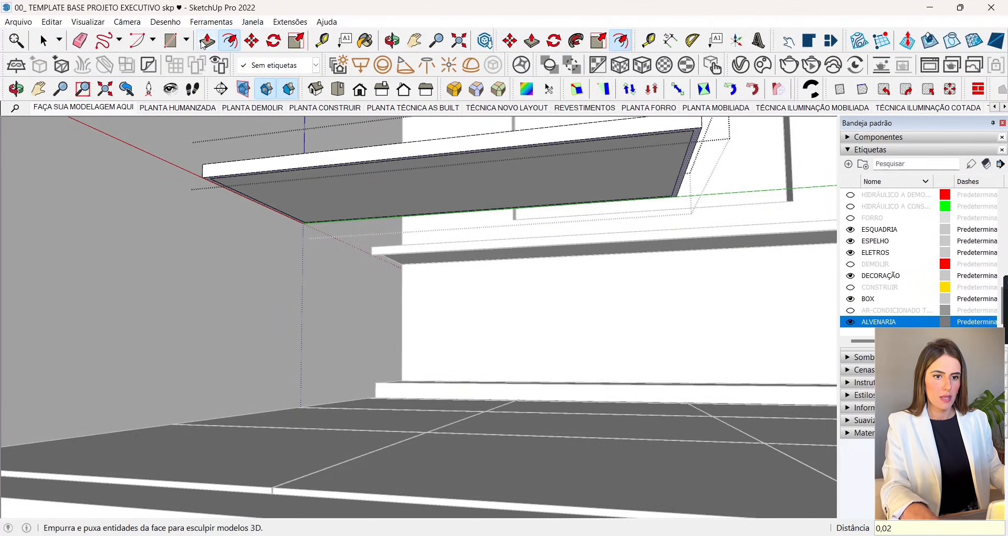
Step: Push the inner face of the tabletop's underside up 0,03 m
{"action": "left_click", "coordinate": [384, 198]}
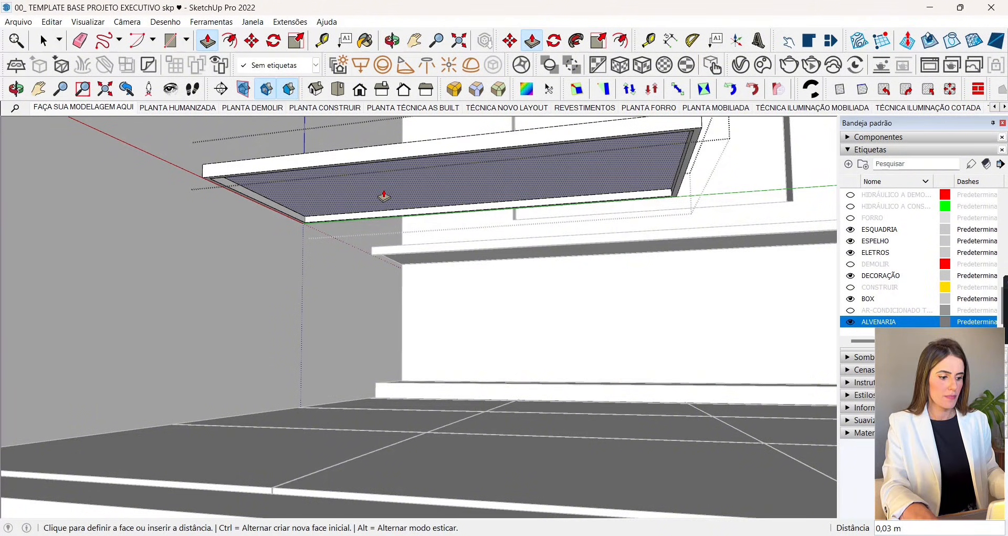
{"action": "type", "text": "0,02"}
{"action": "key", "text": "Return"}
Step: Remove the tabletop's underside rims except at the free end, pushing the front rim 0,03 m up to the recessed face
{"action": "scroll", "coordinate": [220, 199], "scroll_direction": "up", "scroll_amount": 3}
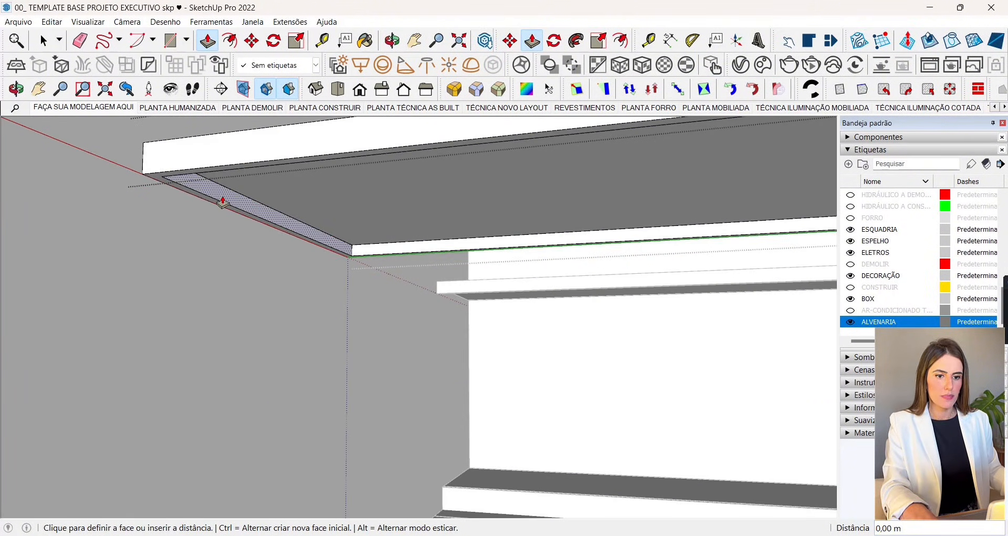
{"action": "scroll", "coordinate": [225, 240], "scroll_direction": "down", "scroll_amount": 1}
{"action": "left_click", "coordinate": [138, 152]}
{"action": "middle_click_drag", "start_coordinate": [145, 152], "coordinate": [355, 225]}
{"action": "scroll", "coordinate": [219, 191], "scroll_direction": "down", "scroll_amount": 3}
{"action": "scroll", "coordinate": [664, 227], "scroll_direction": "up", "scroll_amount": 2}
{"action": "middle_click_drag", "start_coordinate": [664, 227], "coordinate": [342, 121]}
{"action": "scroll", "coordinate": [516, 436], "scroll_direction": "down", "scroll_amount": 5}
{"action": "scroll", "coordinate": [446, 257], "scroll_direction": "up", "scroll_amount": 5}
{"action": "middle_click_drag", "start_coordinate": [446, 258], "coordinate": [704, 211]}
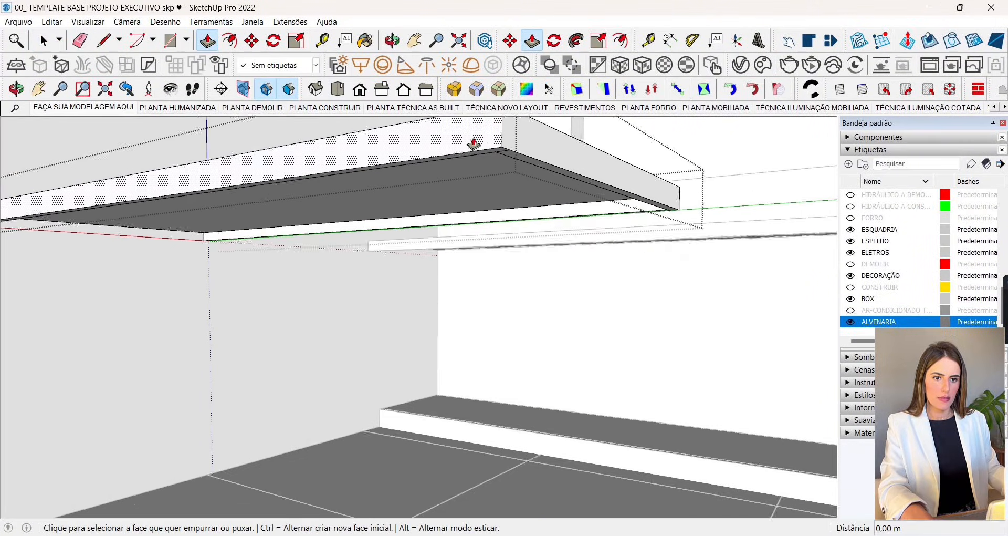
{"action": "scroll", "coordinate": [473, 143], "scroll_direction": "up", "scroll_amount": 1}
{"action": "left_click", "coordinate": [484, 158]}
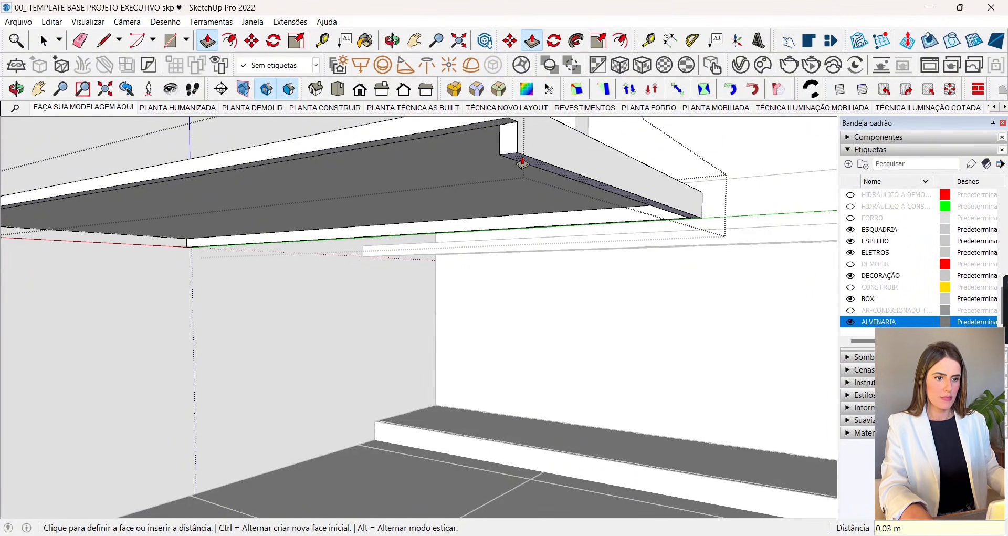
Step: Pull the rim strip at the tabletop's free end down to the floor as a side leg panel
{"action": "left_click", "coordinate": [524, 163]}
{"action": "middle_click_drag", "start_coordinate": [526, 292], "coordinate": [558, 248]}
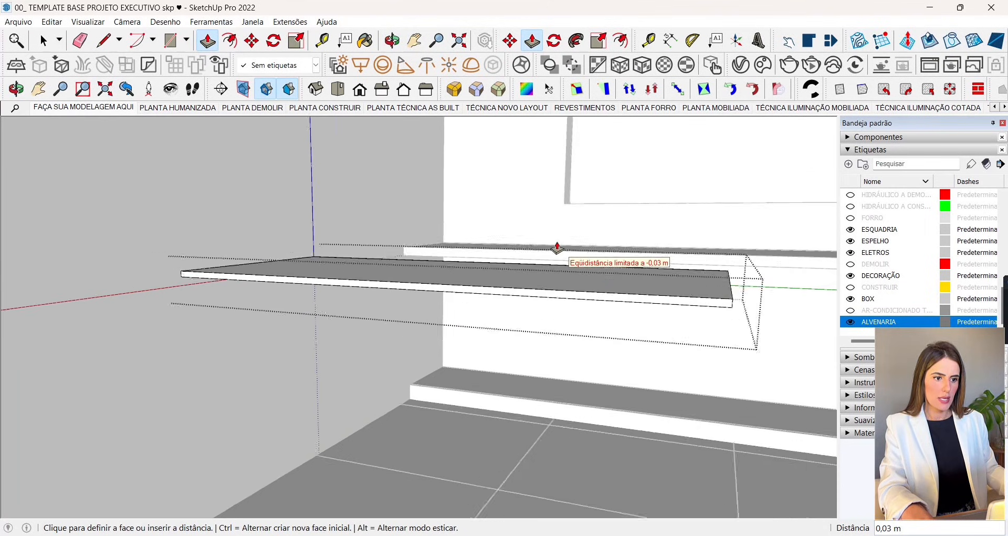
{"action": "scroll", "coordinate": [558, 248], "scroll_direction": "down", "scroll_amount": 4}
{"action": "left_click", "coordinate": [585, 441]}
Step: Draw a 0,02 × 0,92 m rectangle on the leg's inner face, starting at its upper corner under the tabletop
{"action": "scroll", "coordinate": [581, 241], "scroll_direction": "up", "scroll_amount": 4}
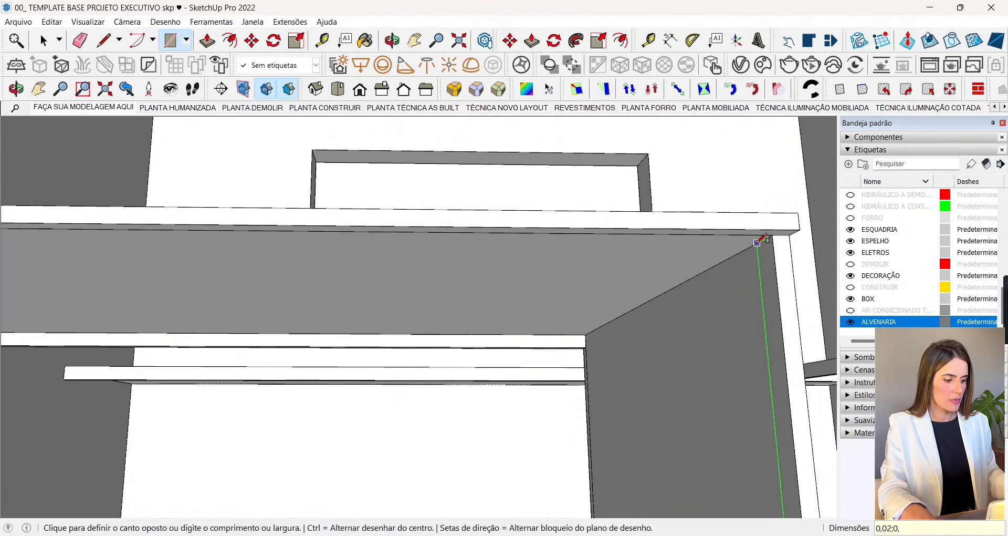
{"action": "type", "text": "92"}
{"action": "key", "text": "Return"}
Step: Pull the rectangle about 1,68 m across to the side wall as a closing panel under the tabletop
{"action": "left_click", "coordinate": [212, 45]}
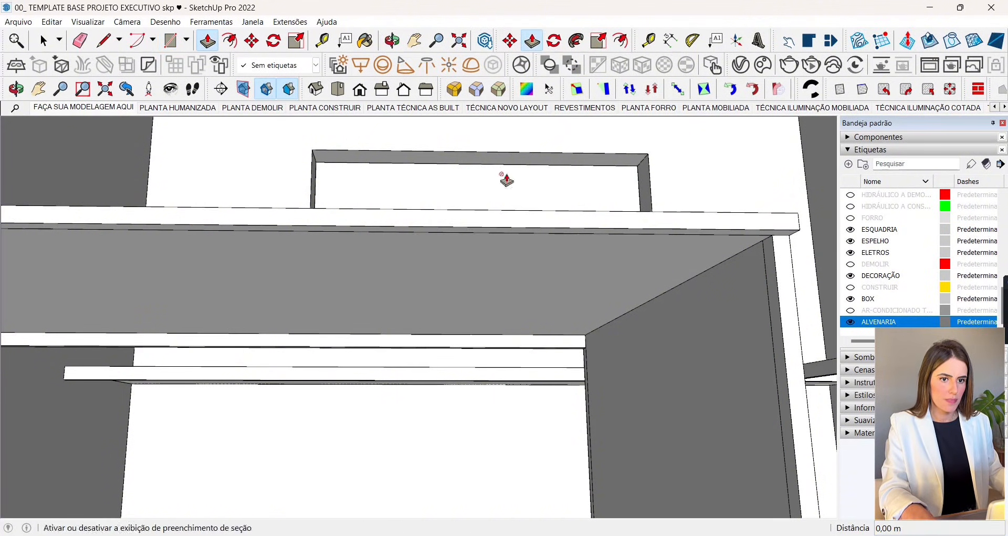
{"action": "left_click", "coordinate": [768, 284]}
{"action": "scroll", "coordinate": [526, 306], "scroll_direction": "down", "scroll_amount": 3}
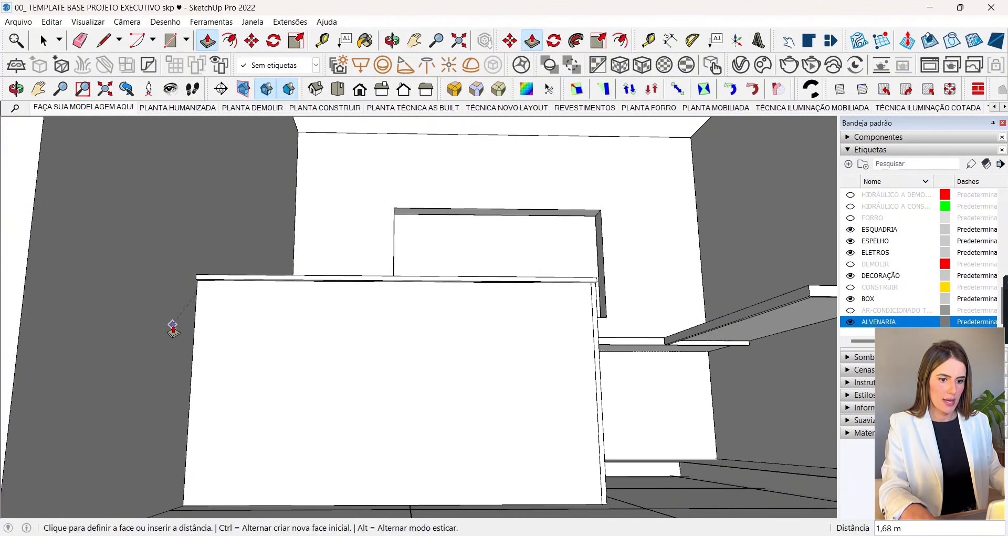
Step: Make the closing panel under the tabletop a separate group
{"action": "left_click", "coordinate": [34, 42]}
{"action": "left_click", "coordinate": [294, 369]}
{"action": "right_click", "coordinate": [313, 349]}
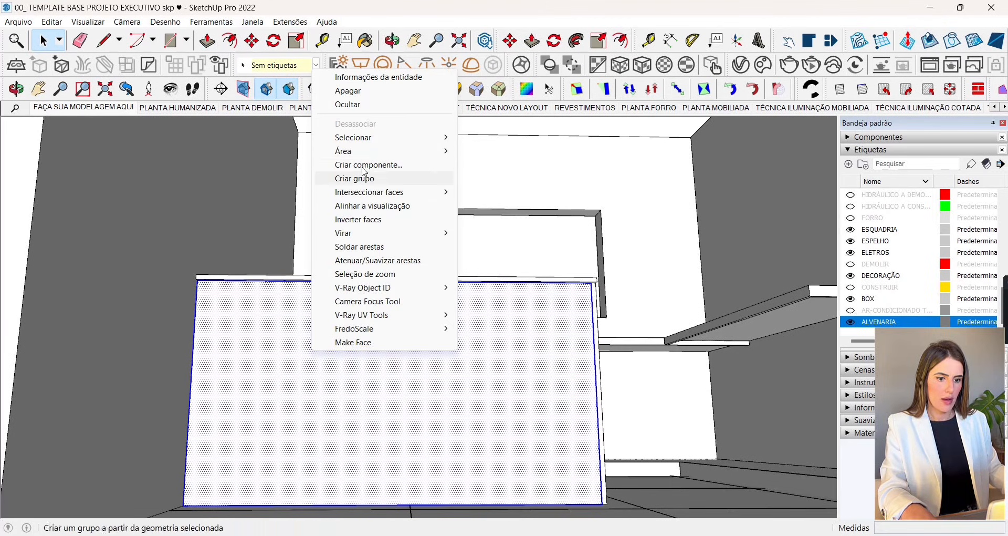
{"action": "left_click", "coordinate": [366, 182]}
Step: Move the closing panel 0,2 m inward under the tabletop along the red axis
{"action": "middle_click_drag", "start_coordinate": [367, 182], "coordinate": [592, 330]}
{"action": "scroll", "coordinate": [592, 329], "scroll_direction": "up", "scroll_amount": 3}
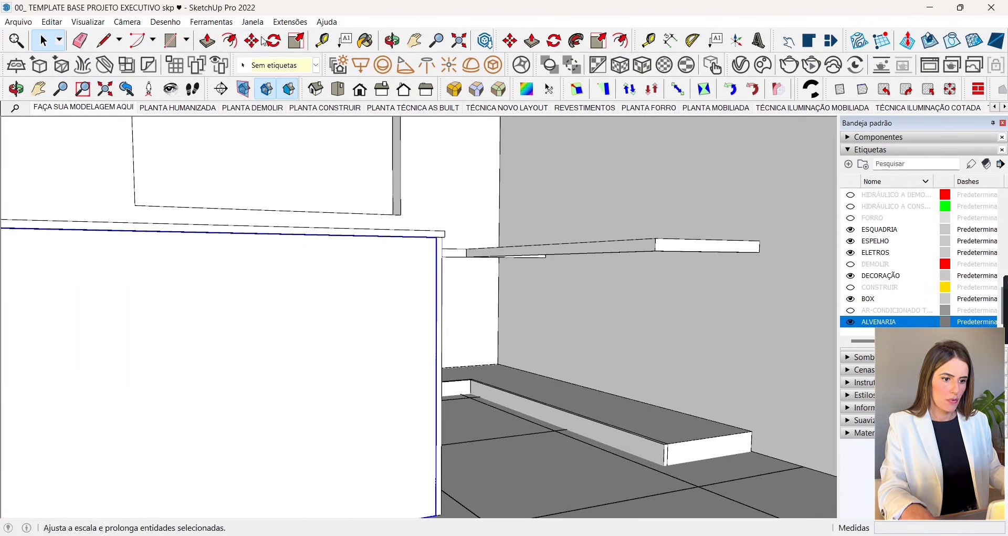
{"action": "left_click", "coordinate": [253, 42]}
{"action": "left_click", "coordinate": [384, 295]}
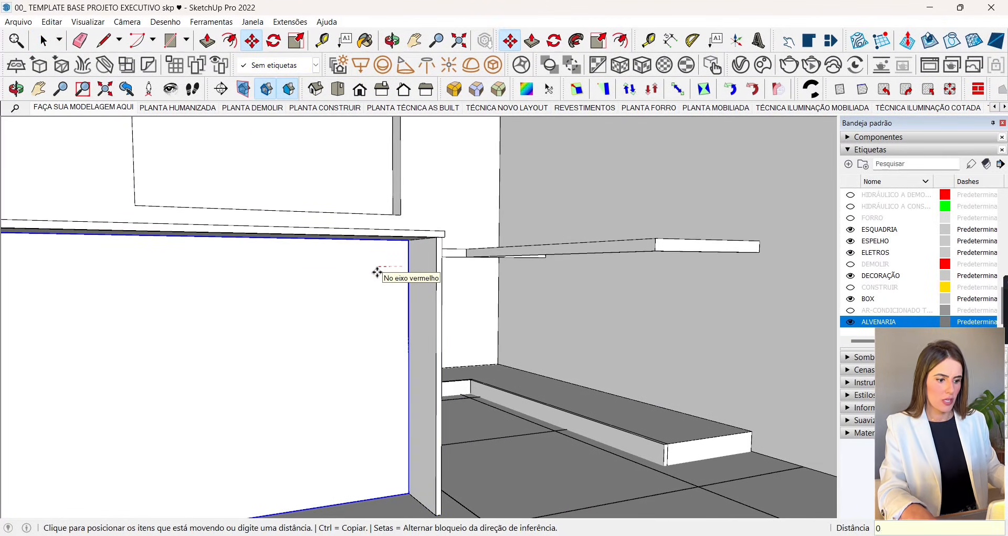
{"action": "type", "text": "0,2"}
{"action": "key", "text": "Return"}
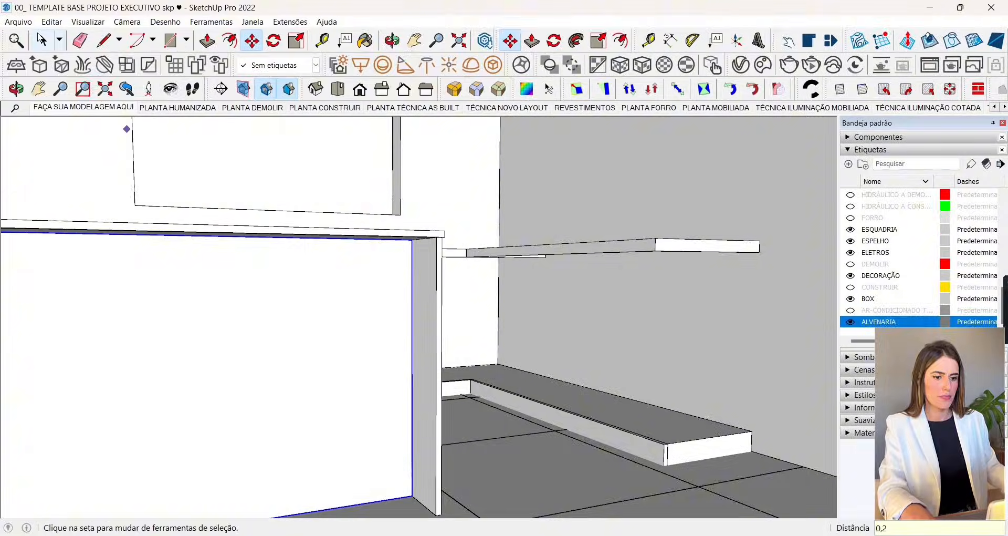
{"action": "middle_click_drag", "start_coordinate": [339, 291], "coordinate": [403, 421]}
{"action": "scroll", "coordinate": [340, 356], "scroll_direction": "down", "scroll_amount": 4}
{"action": "left_click", "coordinate": [353, 294]}
{"action": "scroll", "coordinate": [403, 420], "scroll_direction": "down", "scroll_amount": 3}
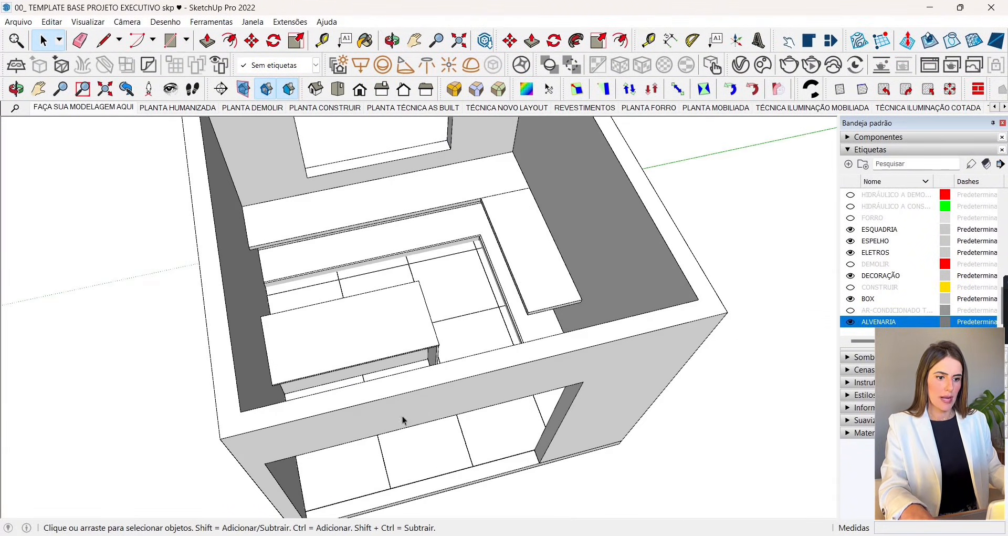
Step: Trace the tabletop's short free edge with the Line tool to check its length
{"action": "scroll", "coordinate": [441, 345], "scroll_direction": "up", "scroll_amount": 3}
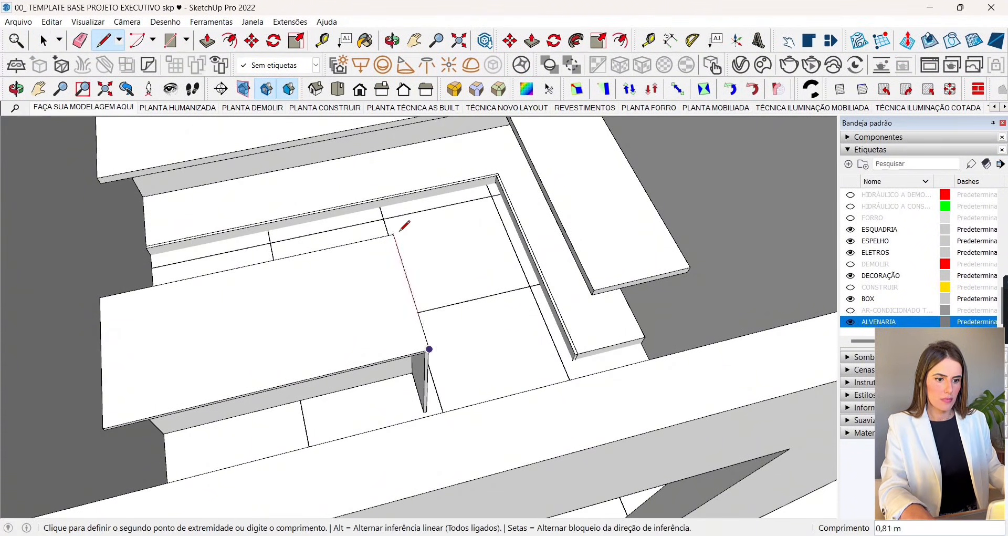
{"action": "left_click", "coordinate": [394, 233]}
{"action": "middle_click_drag", "start_coordinate": [392, 279], "coordinate": [515, 315]}
{"action": "middle_click_drag", "start_coordinate": [720, 312], "coordinate": [728, 366]}
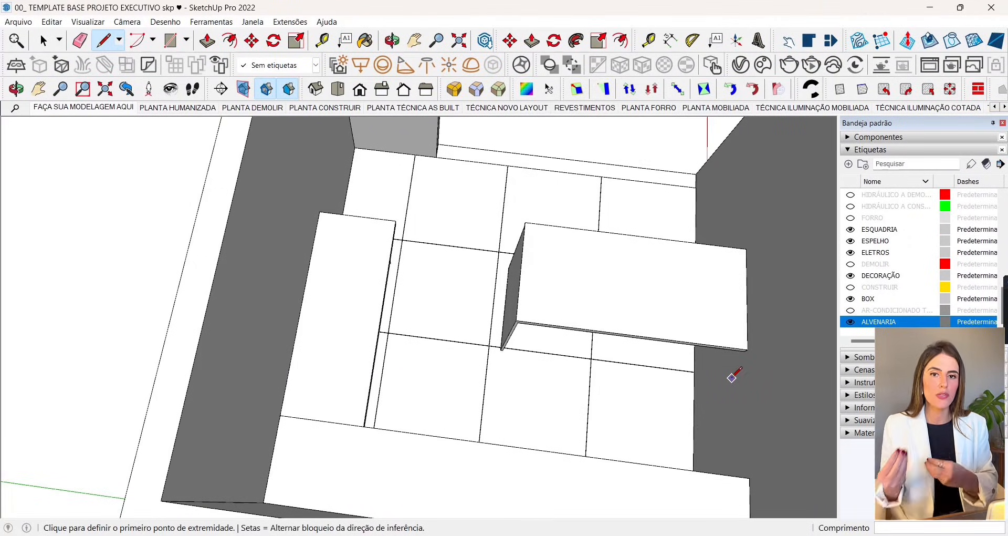
Step: Push/Pull the leg's narrow face until it is flush with the tabletop's long edge
{"action": "left_click", "coordinate": [52, 41]}
{"action": "scroll", "coordinate": [355, 367], "scroll_direction": "down", "scroll_amount": 5}
{"action": "middle_click_drag", "start_coordinate": [356, 367], "coordinate": [519, 206]}
{"action": "scroll", "coordinate": [519, 206], "scroll_direction": "up", "scroll_amount": 10}
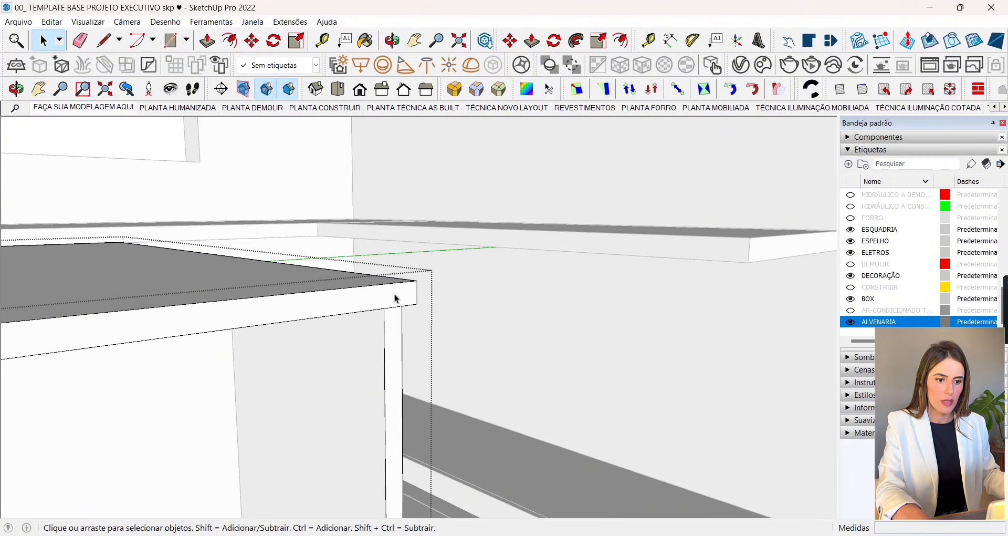
{"action": "middle_click_drag", "start_coordinate": [396, 295], "coordinate": [420, 279]}
{"action": "left_click", "coordinate": [408, 296]}
{"action": "key", "text": "p"}
{"action": "left_click", "coordinate": [406, 297]}
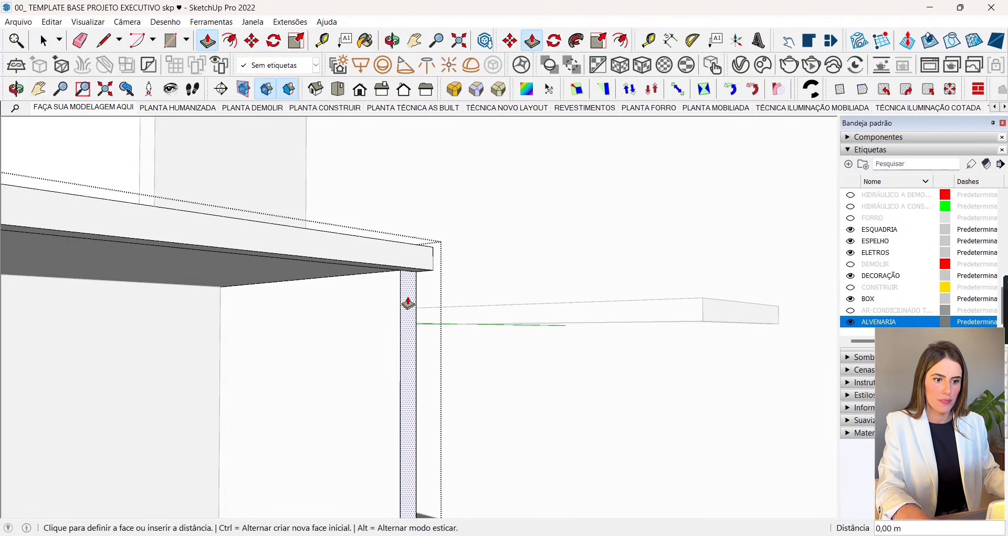
{"action": "left_click", "coordinate": [315, 270]}
{"action": "left_click", "coordinate": [50, 44]}
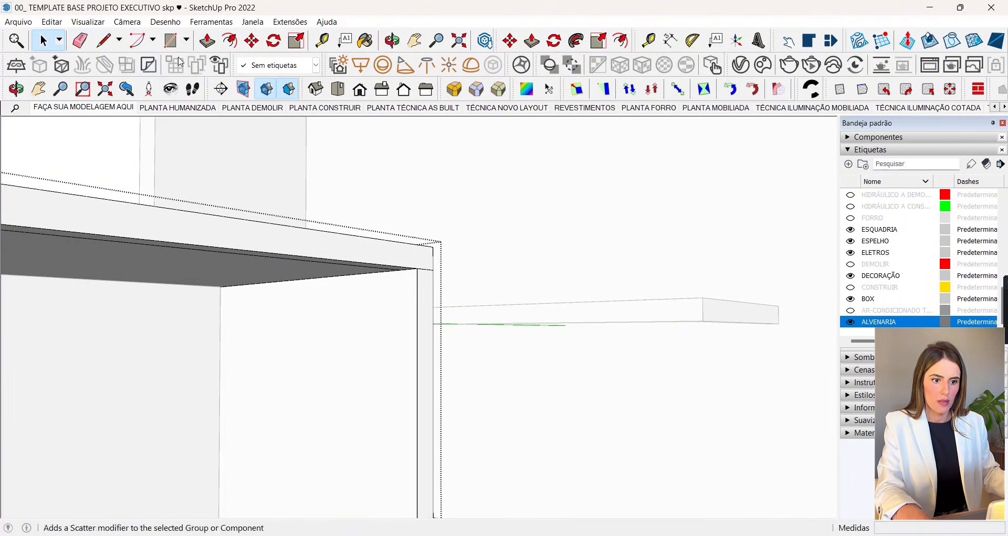
Step: Draw a diagonal mitre line at the corner between tabletop and leg, and delete the straight seam edge there
{"action": "left_click", "coordinate": [86, 41]}
{"action": "middle_click_drag", "start_coordinate": [399, 273], "coordinate": [378, 229]}
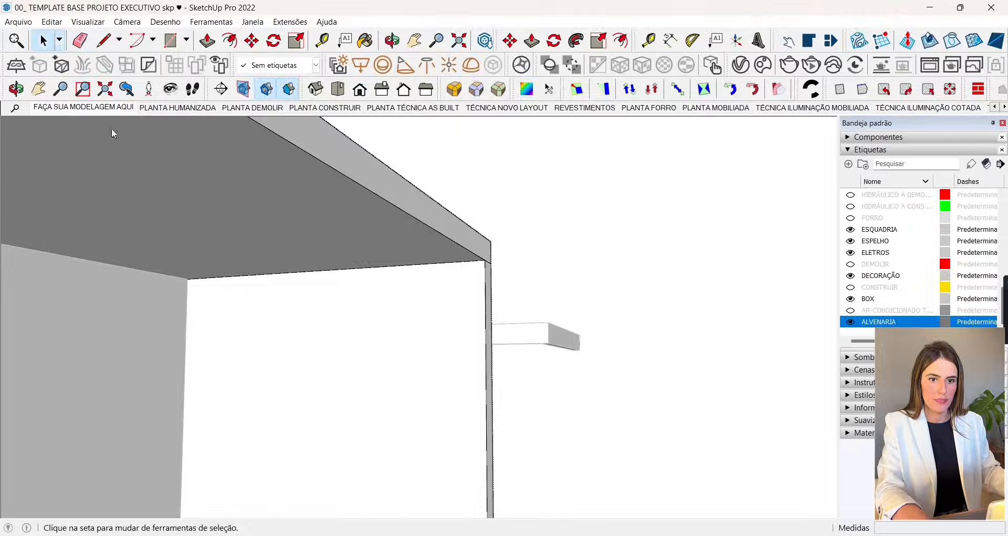
{"action": "left_click", "coordinate": [229, 305]}
{"action": "middle_click_drag", "start_coordinate": [230, 305], "coordinate": [268, 379]}
{"action": "double_click", "coordinate": [456, 270]}
{"action": "left_click", "coordinate": [453, 271]}
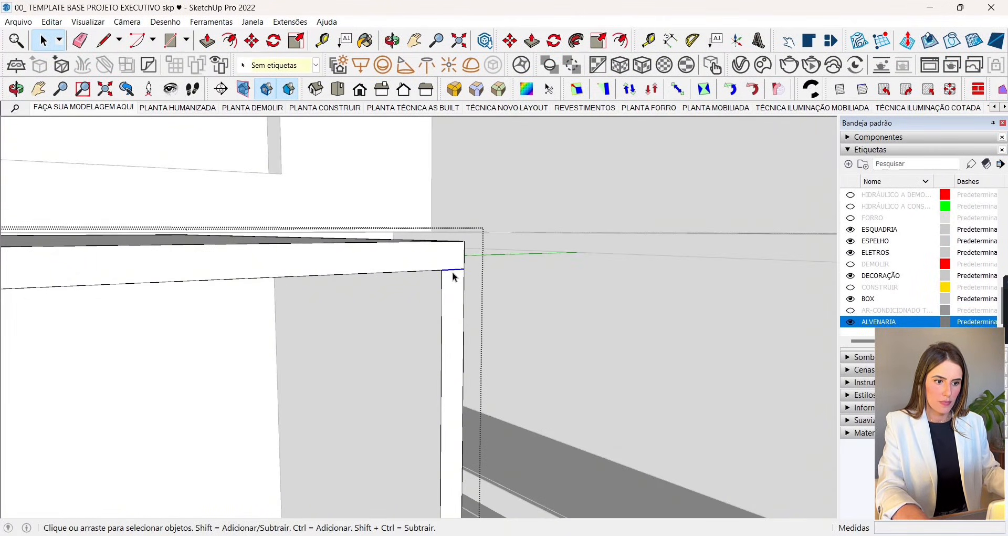
{"action": "middle_click_drag", "start_coordinate": [452, 277], "coordinate": [128, 149]}
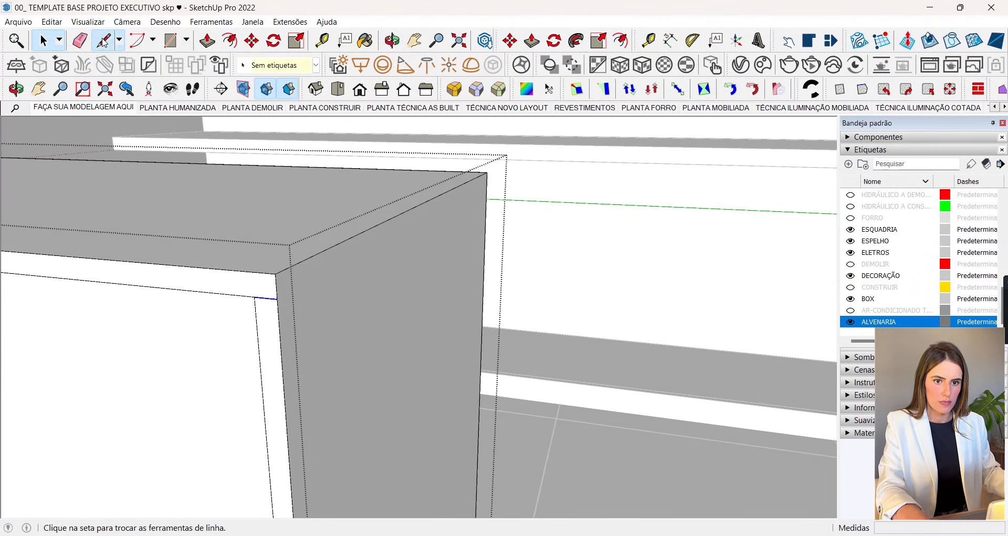
{"action": "right_click", "coordinate": [266, 297]}
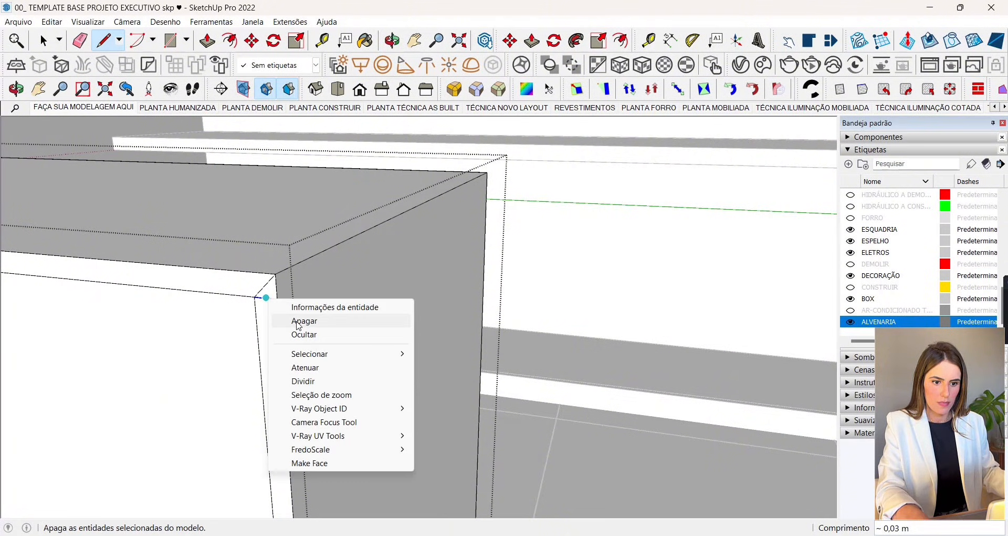
{"action": "left_click", "coordinate": [292, 322]}
{"action": "left_click", "coordinate": [38, 45]}
{"action": "left_click", "coordinate": [218, 138]}
Step: Assign the MARMORARIA tag to the tabletop and leg group
{"action": "middle_click_drag", "start_coordinate": [218, 138], "coordinate": [383, 234]}
{"action": "scroll", "coordinate": [413, 218], "scroll_direction": "down", "scroll_amount": 5}
{"action": "scroll", "coordinate": [417, 223], "scroll_direction": "down", "scroll_amount": 3}
{"action": "scroll", "coordinate": [419, 224], "scroll_direction": "up", "scroll_amount": 6}
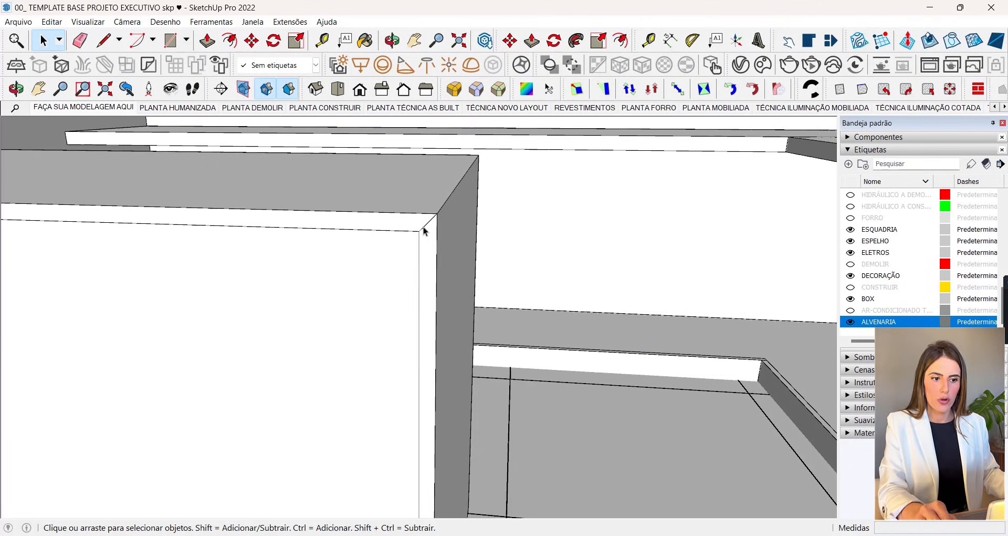
{"action": "middle_click_drag", "start_coordinate": [423, 241], "coordinate": [337, 308]}
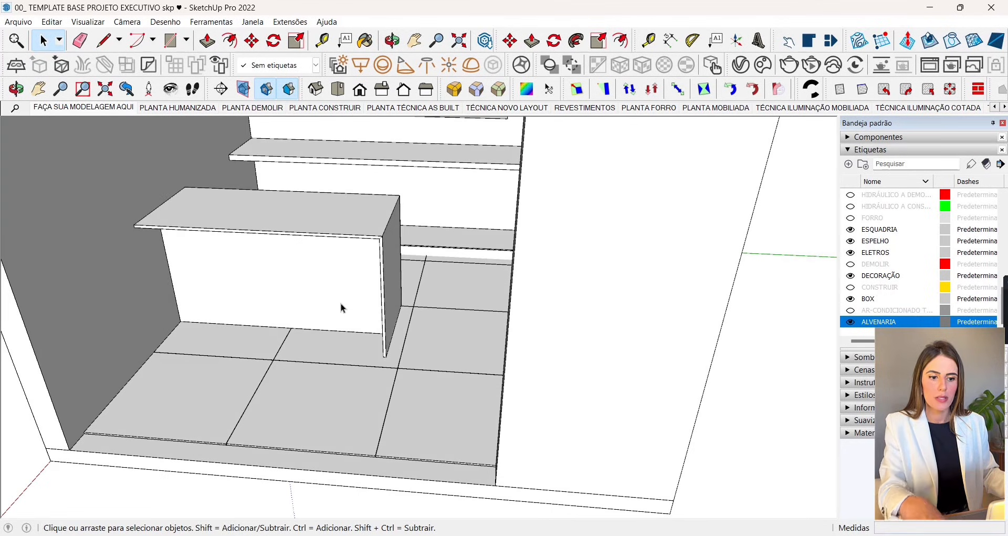
{"action": "left_click", "coordinate": [359, 257]}
{"action": "left_click", "coordinate": [278, 65]}
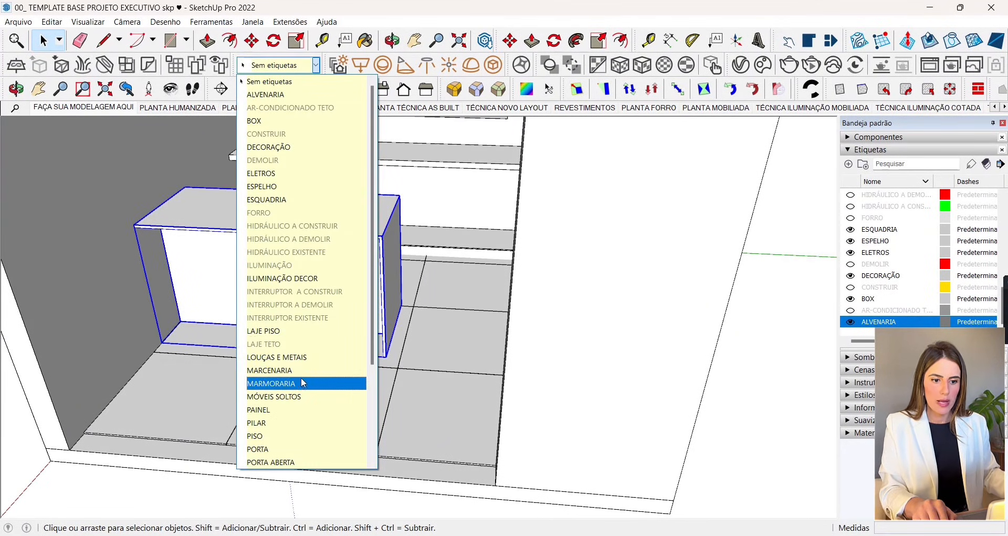
{"action": "left_click", "coordinate": [304, 383]}
{"action": "middle_click_drag", "start_coordinate": [304, 383], "coordinate": [345, 248]}
Step: Hide the tabletop and leg group to clear the room
{"action": "right_click", "coordinate": [343, 246]}
{"action": "left_click", "coordinate": [383, 276]}
{"action": "scroll", "coordinate": [385, 278], "scroll_direction": "down", "scroll_amount": 3}
{"action": "middle_click_drag", "start_coordinate": [387, 280], "coordinate": [333, 209]}
{"action": "scroll", "coordinate": [342, 241], "scroll_direction": "down", "scroll_amount": 5}
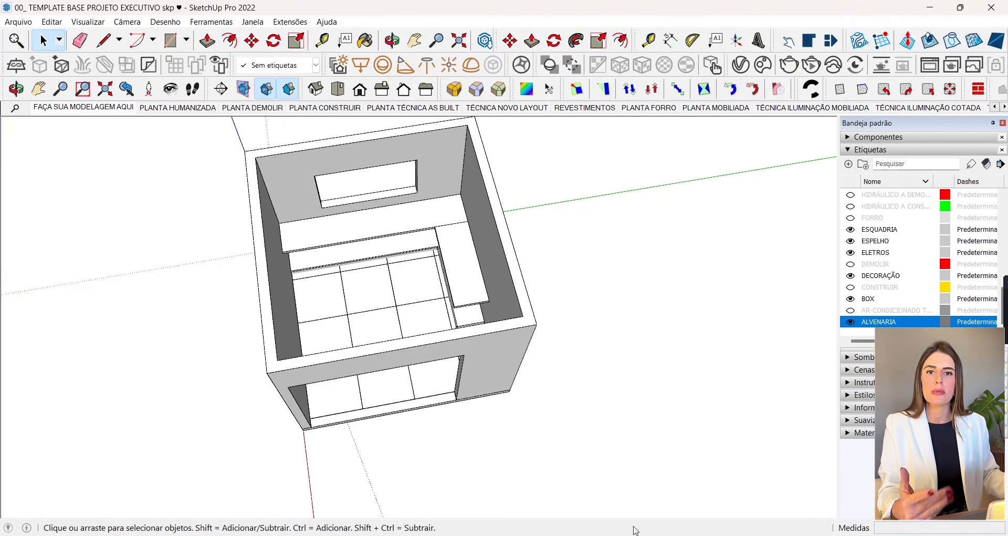
Step: Place the ready-made cooktop, oven, sink, faucet and refrigerator models in the drawing beside the room
{"action": "mouse_move", "coordinate": [633, 535]}
{"action": "left_click", "coordinate": [753, 503]}
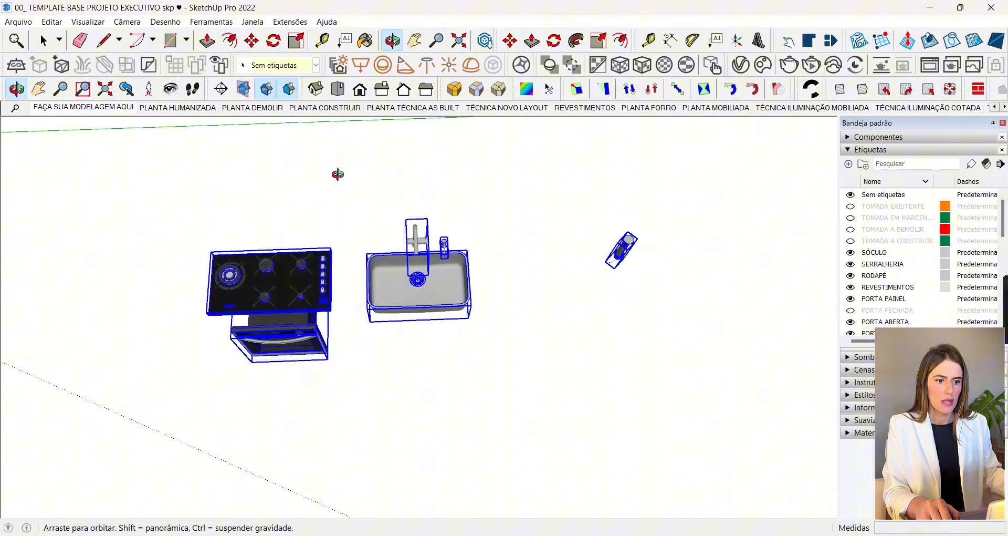
{"action": "middle_click_drag", "start_coordinate": [337, 173], "coordinate": [505, 229]}
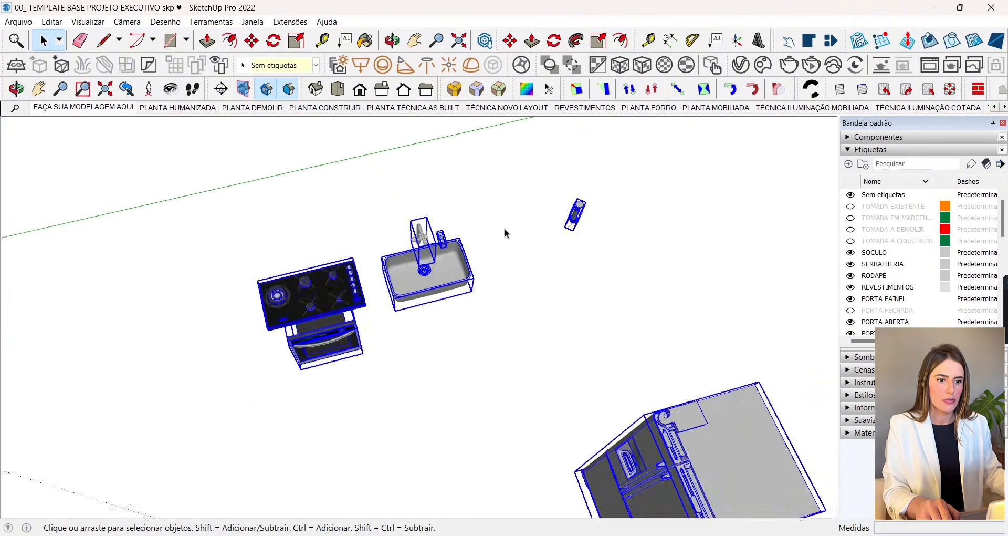
Step: Draw a 3,3 × 0,15 m rectangle on the window wall above the countertop and pull it out 0,02 m as a backsplash
{"action": "scroll", "coordinate": [603, 246], "scroll_direction": "down", "scroll_amount": 3}
{"action": "scroll", "coordinate": [161, 219], "scroll_direction": "up", "scroll_amount": 2}
{"action": "scroll", "coordinate": [441, 259], "scroll_direction": "up", "scroll_amount": 5}
{"action": "scroll", "coordinate": [290, 277], "scroll_direction": "up", "scroll_amount": 3}
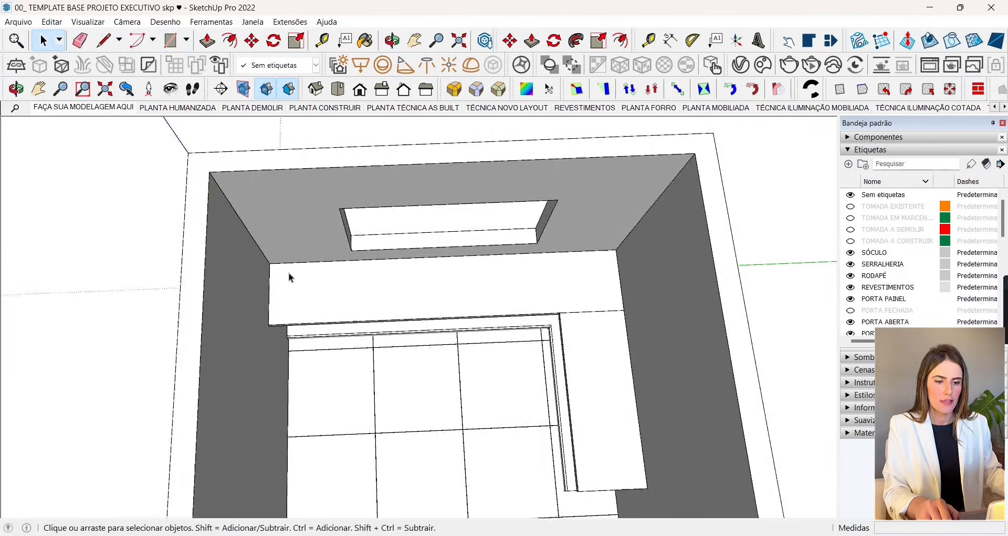
{"action": "scroll", "coordinate": [290, 277], "scroll_direction": "up", "scroll_amount": 2}
{"action": "key", "text": "r"}
{"action": "scroll", "coordinate": [284, 276], "scroll_direction": "up", "scroll_amount": 4}
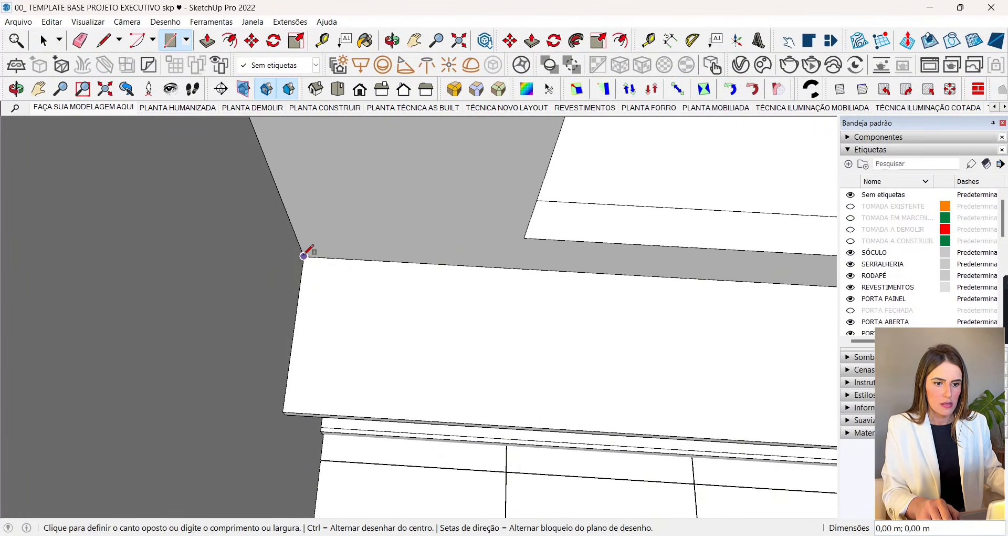
{"action": "scroll", "coordinate": [304, 256], "scroll_direction": "down", "scroll_amount": 5}
{"action": "scroll", "coordinate": [541, 184], "scroll_direction": "up", "scroll_amount": 5}
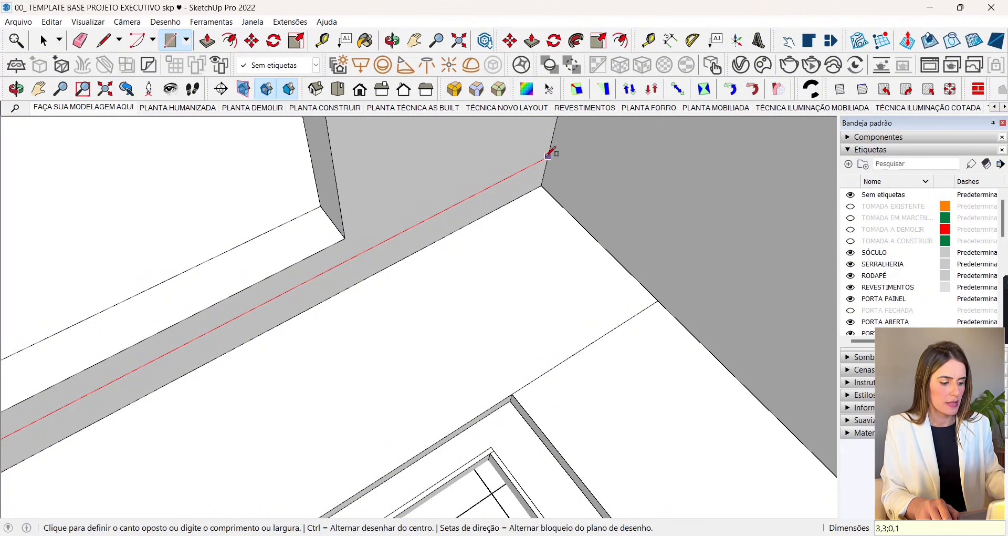
{"action": "type", "text": "5"}
{"action": "key", "text": "Return"}
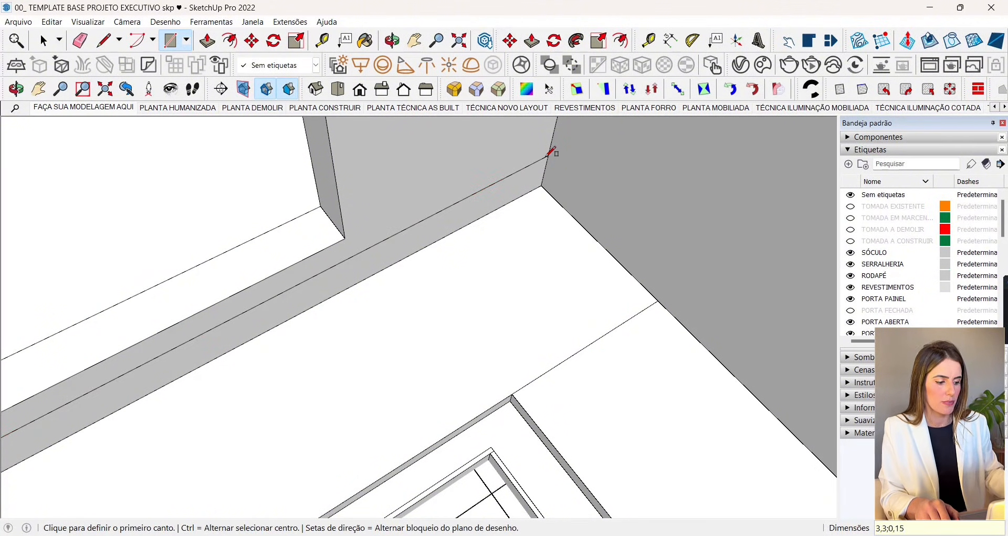
{"action": "left_click", "coordinate": [208, 47]}
{"action": "left_click", "coordinate": [478, 220]}
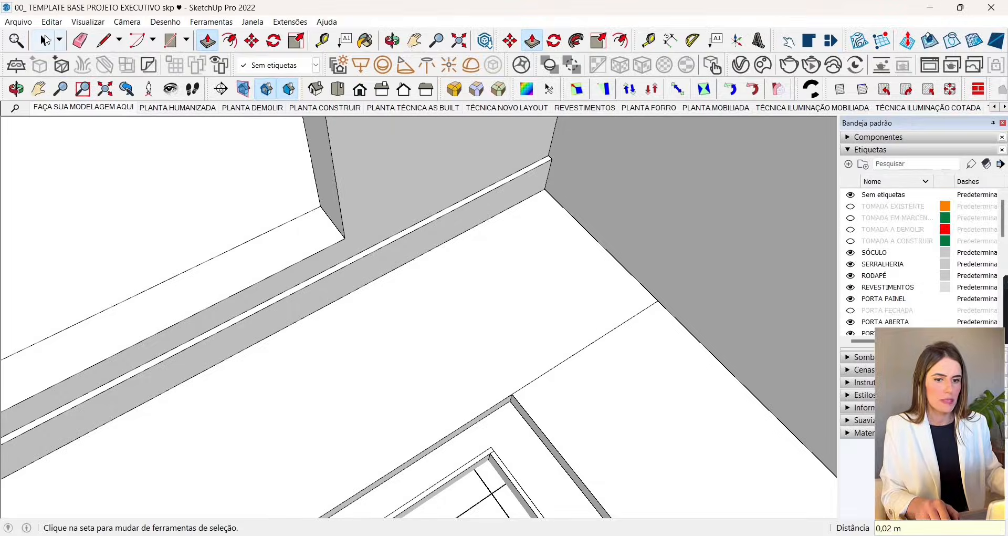
Step: Make the backsplash strip a group and assign it the MARMORARIA tag
{"action": "left_click", "coordinate": [426, 229]}
{"action": "right_click", "coordinate": [426, 228]}
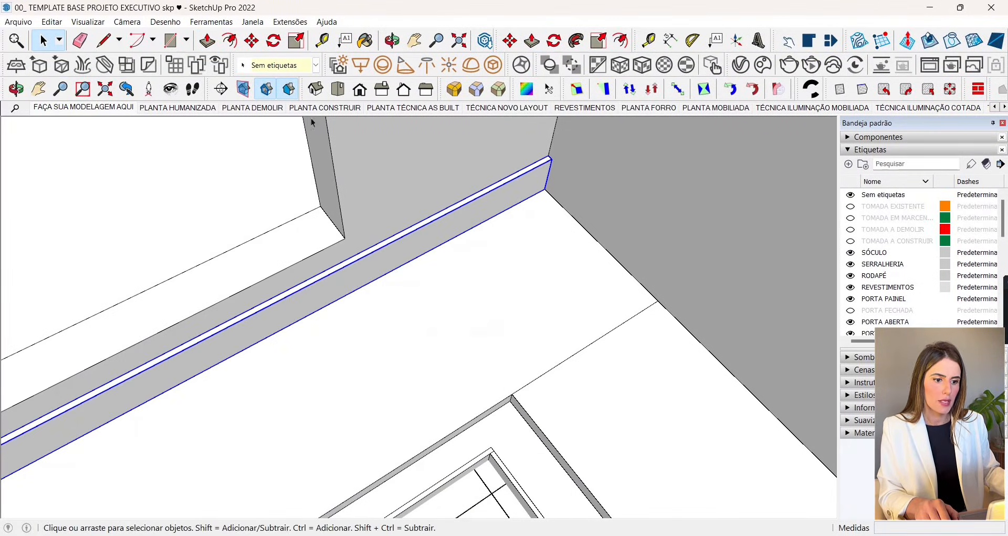
{"action": "left_click", "coordinate": [315, 65]}
{"action": "left_click", "coordinate": [321, 383]}
{"action": "scroll", "coordinate": [385, 293], "scroll_direction": "down", "scroll_amount": 4}
{"action": "middle_click_drag", "start_coordinate": [384, 293], "coordinate": [496, 228]}
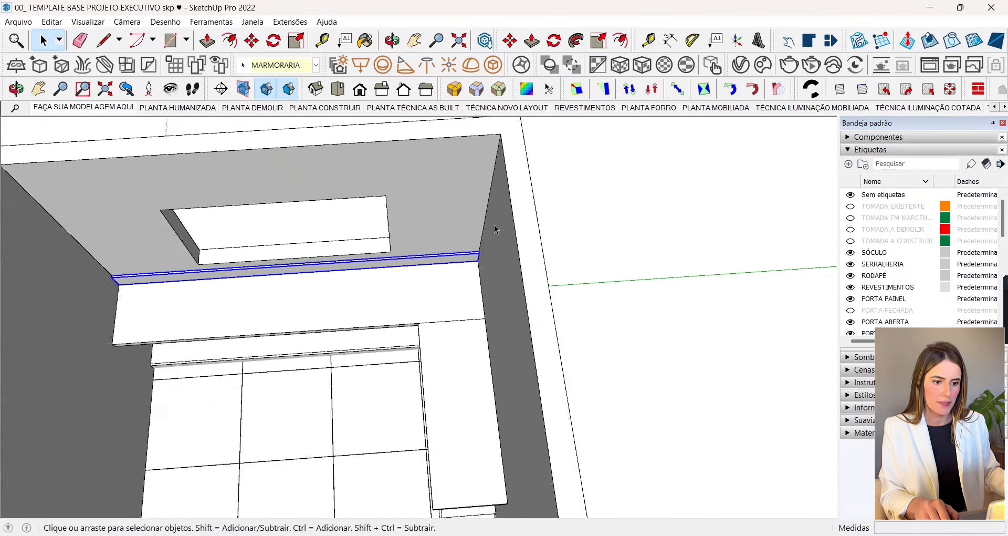
Step: Move the black-framed window model by its lower corner from beside the room to the window opening
{"action": "scroll", "coordinate": [496, 228], "scroll_direction": "down", "scroll_amount": 4}
{"action": "middle_click_drag", "start_coordinate": [450, 252], "coordinate": [438, 258]}
{"action": "scroll", "coordinate": [366, 259], "scroll_direction": "up", "scroll_amount": 3}
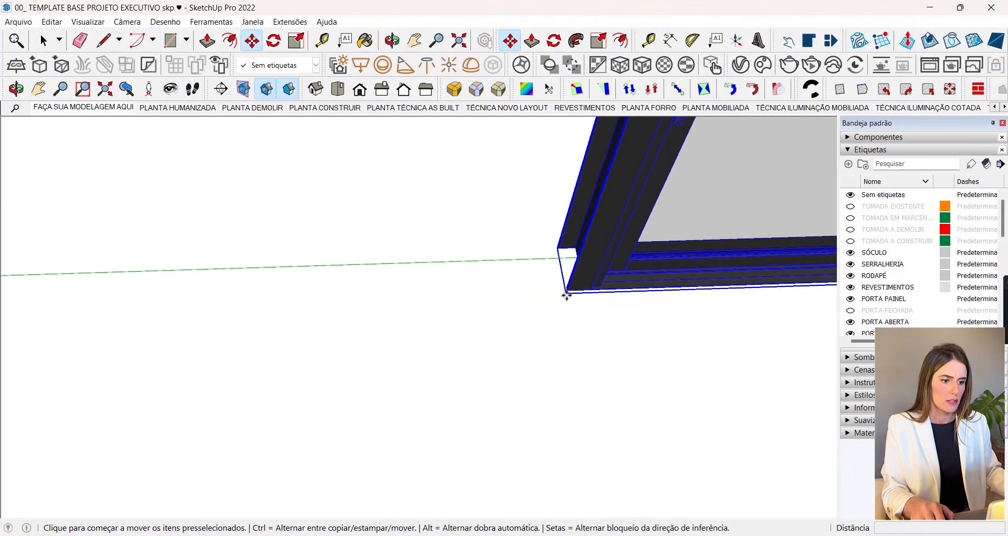
{"action": "left_click", "coordinate": [566, 295]}
{"action": "scroll", "coordinate": [596, 284], "scroll_direction": "down", "scroll_amount": 8}
{"action": "left_click", "coordinate": [318, 202]}
{"action": "scroll", "coordinate": [255, 232], "scroll_direction": "up", "scroll_amount": 5}
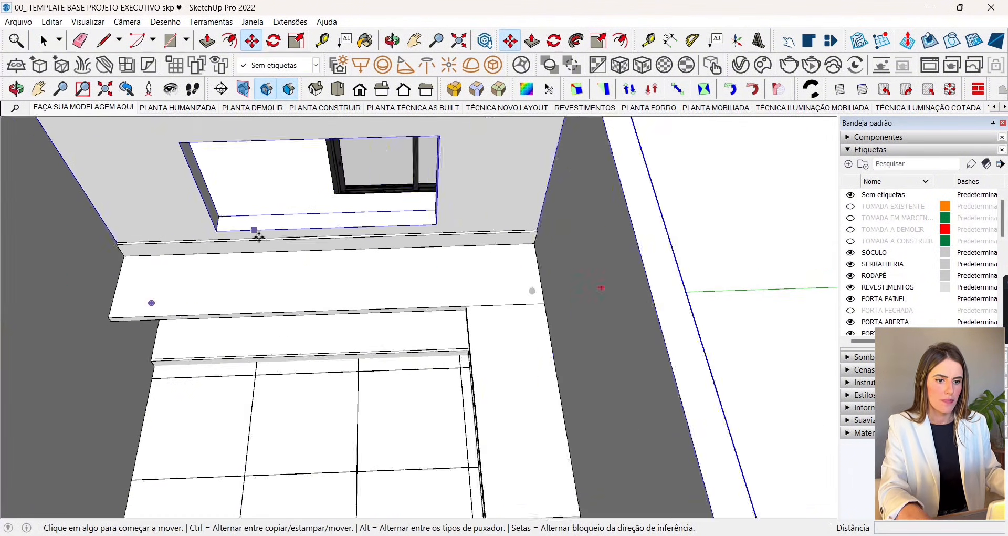
Step: Model a sill slab over the window opening's lower ledge and extend its inner edge 0,01 m past the wall face
{"action": "key", "text": "r"}
{"action": "scroll", "coordinate": [724, 210], "scroll_direction": "up", "scroll_amount": 2}
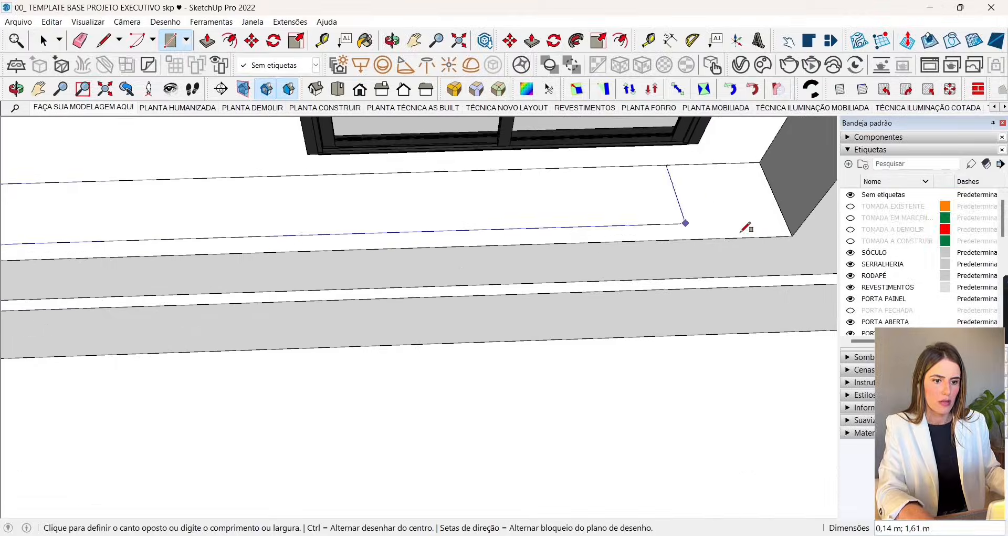
{"action": "left_click", "coordinate": [208, 42]}
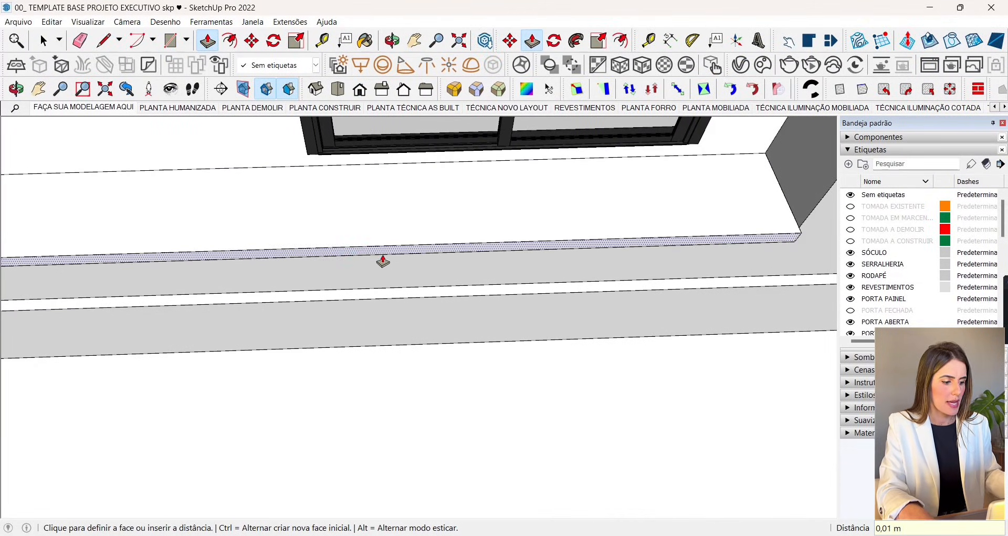
{"action": "middle_click_drag", "start_coordinate": [382, 261], "coordinate": [233, 139]}
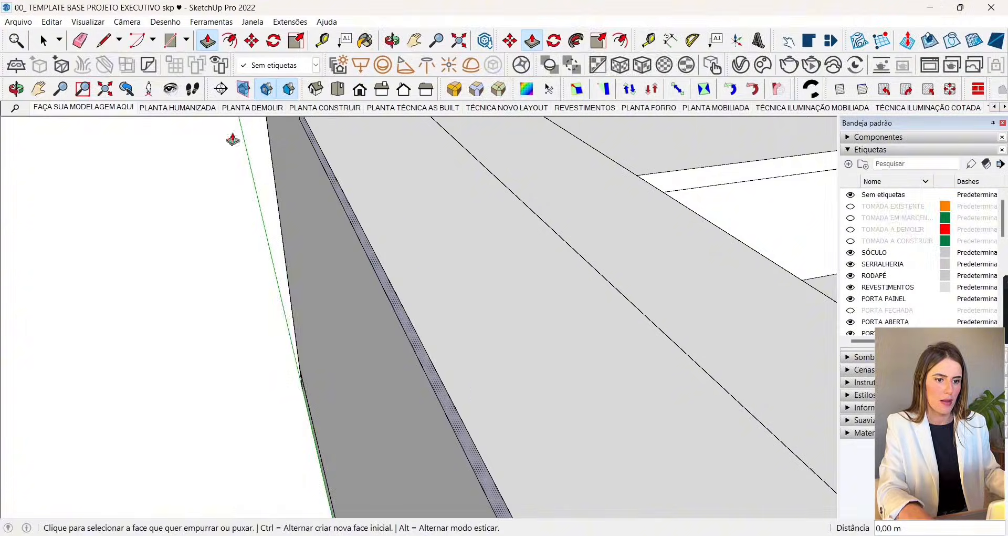
Step: Make the window sill slab a group
{"action": "key", "text": "space"}
{"action": "scroll", "coordinate": [451, 287], "scroll_direction": "down", "scroll_amount": 5}
{"action": "double_click", "coordinate": [449, 297]}
{"action": "right_click", "coordinate": [449, 297]}
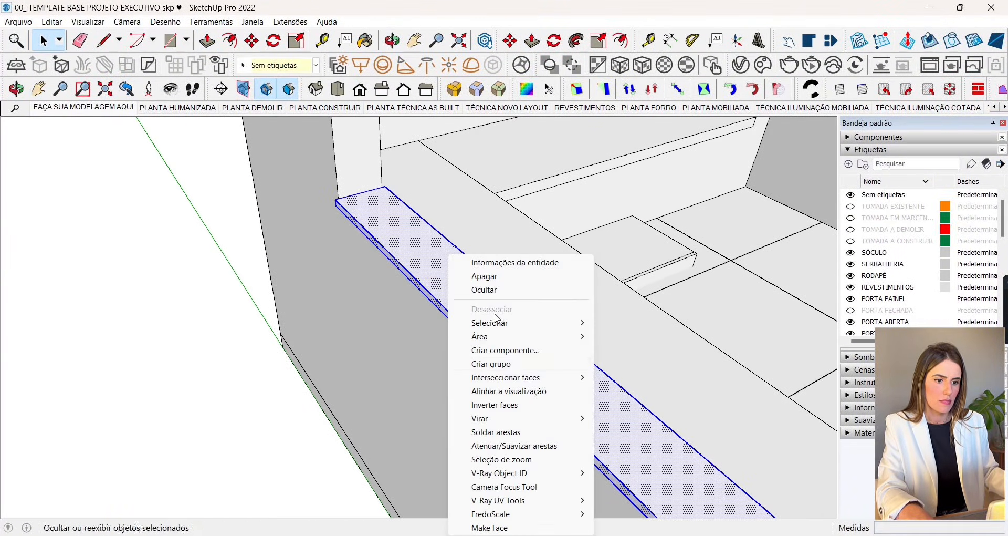
{"action": "left_click", "coordinate": [510, 364]}
{"action": "scroll", "coordinate": [459, 286], "scroll_direction": "down", "scroll_amount": 6}
Step: Move the window frame by its lower corner onto the sill so that it fits inside the wall opening
{"action": "middle_click_drag", "start_coordinate": [455, 275], "coordinate": [360, 303]}
{"action": "scroll", "coordinate": [276, 268], "scroll_direction": "up", "scroll_amount": 4}
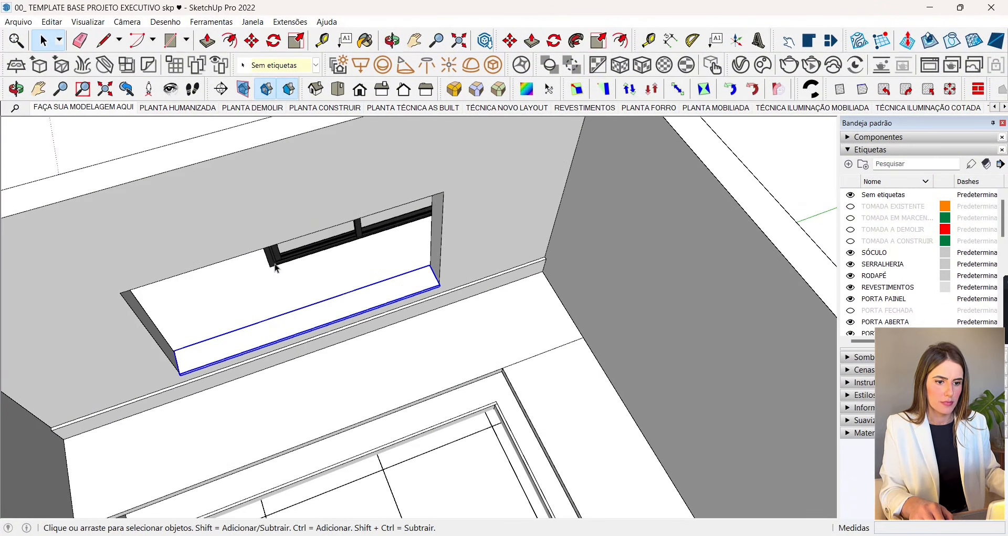
{"action": "left_click", "coordinate": [276, 268]}
{"action": "key", "text": "m"}
{"action": "scroll", "coordinate": [254, 265], "scroll_direction": "up", "scroll_amount": 6}
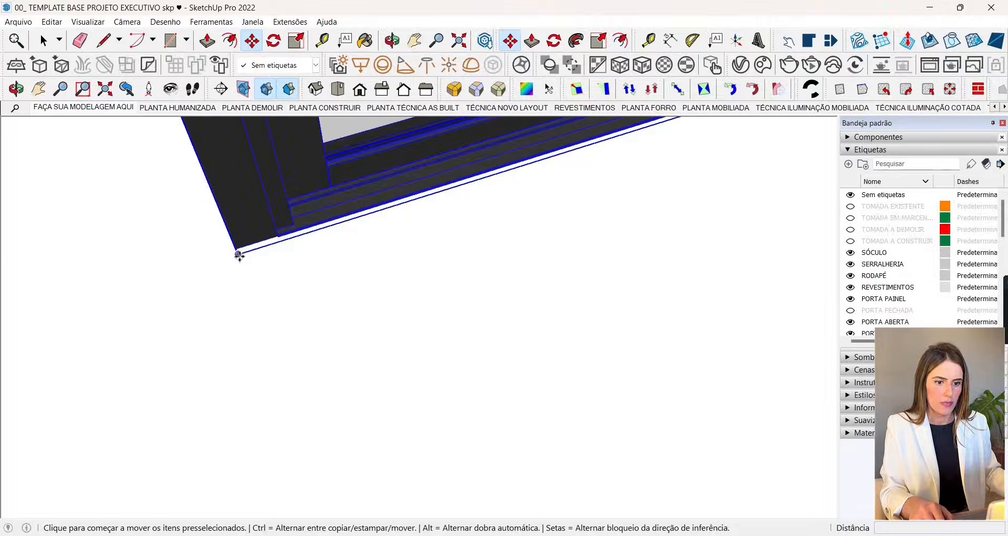
{"action": "left_click", "coordinate": [239, 256]}
{"action": "scroll", "coordinate": [286, 191], "scroll_direction": "down", "scroll_amount": 6}
{"action": "scroll", "coordinate": [194, 259], "scroll_direction": "up", "scroll_amount": 7}
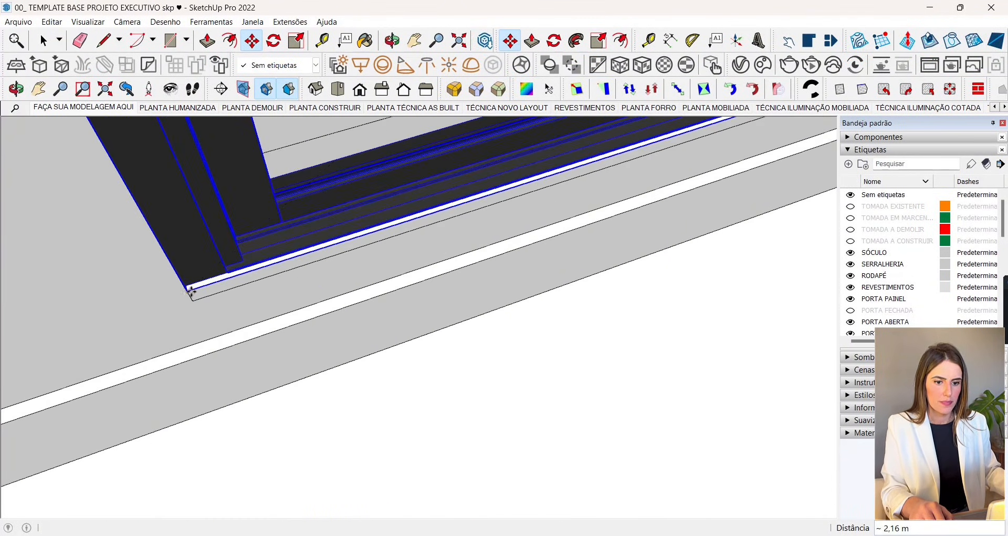
{"action": "left_click", "coordinate": [191, 291]}
Step: Assign the ESQUADRIA tag to the window frame
{"action": "scroll", "coordinate": [191, 291], "scroll_direction": "down", "scroll_amount": 8}
{"action": "key", "text": "space"}
{"action": "left_click", "coordinate": [286, 65]}
{"action": "left_click", "coordinate": [288, 199]}
{"action": "scroll", "coordinate": [339, 222], "scroll_direction": "down", "scroll_amount": 2}
{"action": "scroll", "coordinate": [315, 312], "scroll_direction": "up", "scroll_amount": 3}
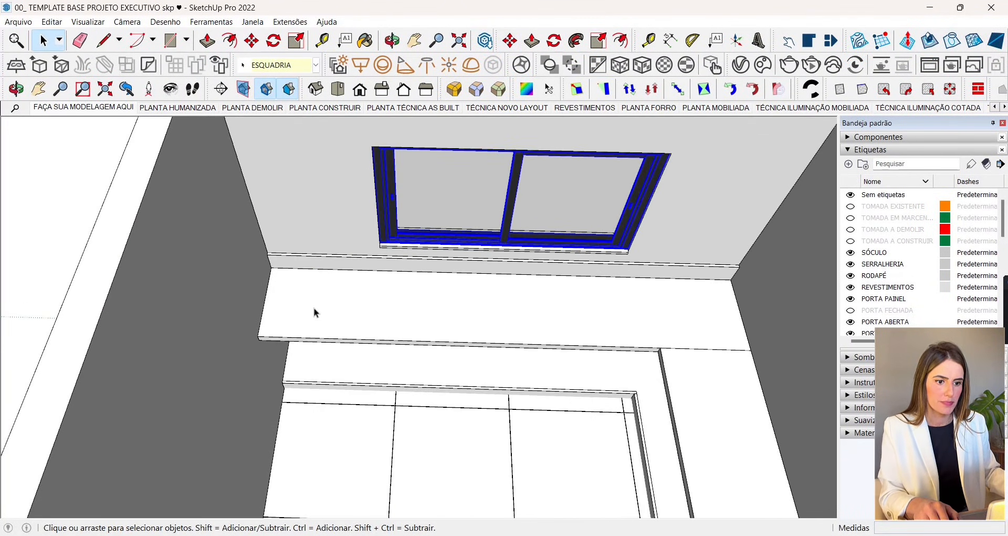
Step: Place Tape Measure guides across the countertop, the first 1,2 m from its wall end and a second farther along, plus one parallel to its front edge
{"action": "mouse_move", "coordinate": [314, 312]}
{"action": "middle_mouse_down"}
{"action": "mouse_move", "coordinate": [312, 356]}
{"action": "mouse_move", "coordinate": [315, 313]}
{"action": "middle_mouse_up"}
{"action": "scroll", "coordinate": [315, 313], "scroll_direction": "down", "scroll_amount": 1}
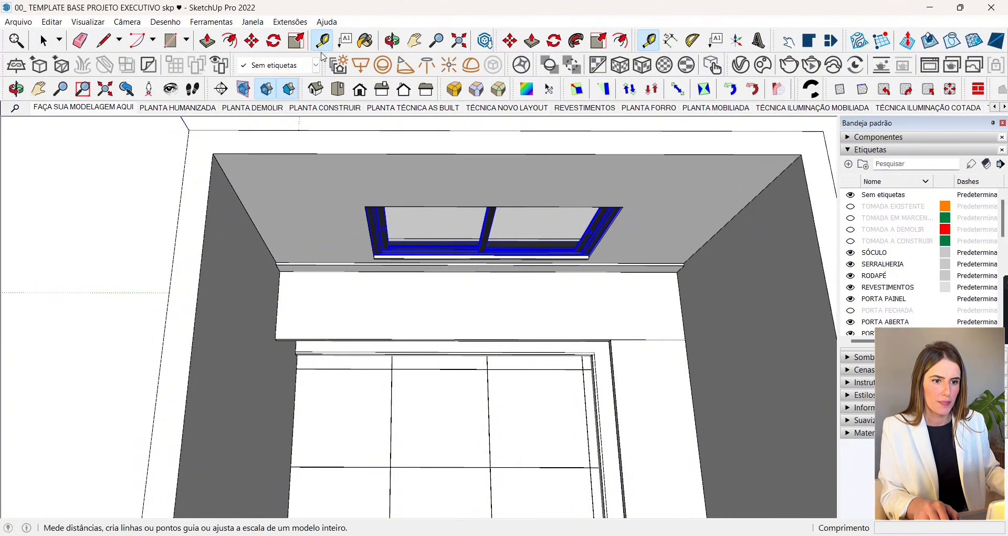
{"action": "scroll", "coordinate": [284, 292], "scroll_direction": "up", "scroll_amount": 3}
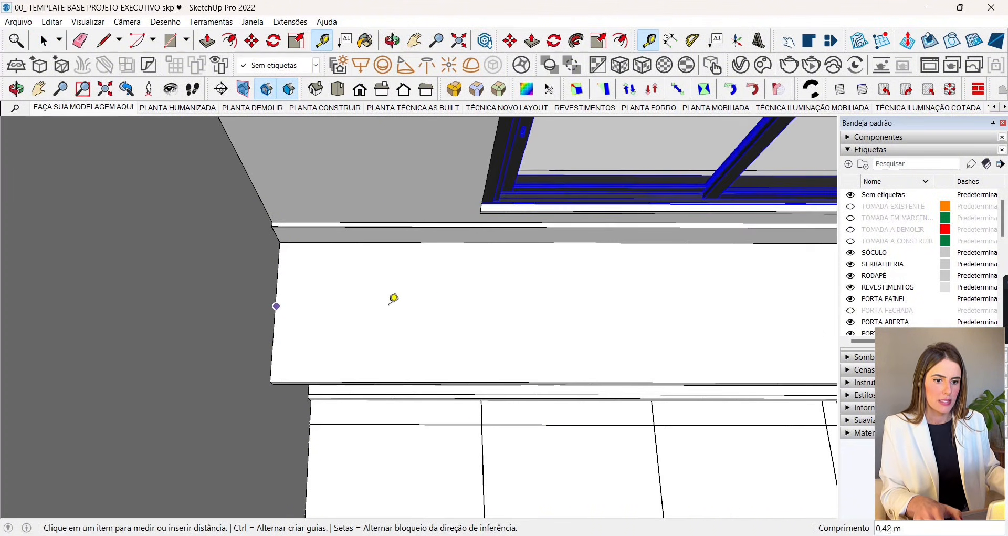
{"action": "scroll", "coordinate": [393, 298], "scroll_direction": "down", "scroll_amount": 3}
{"action": "left_click", "coordinate": [224, 283]}
{"action": "type", "text": "1,2"}
{"action": "left_click", "coordinate": [402, 323]}
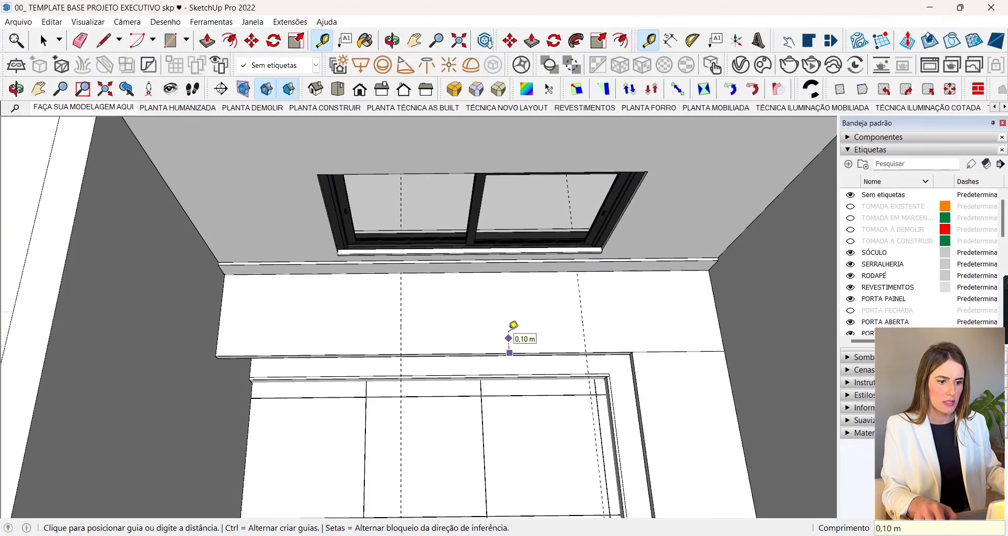
Step: Hide the backsplash group and select the countertop's geometry inside its group
{"action": "scroll", "coordinate": [514, 325], "scroll_direction": "up", "scroll_amount": 3}
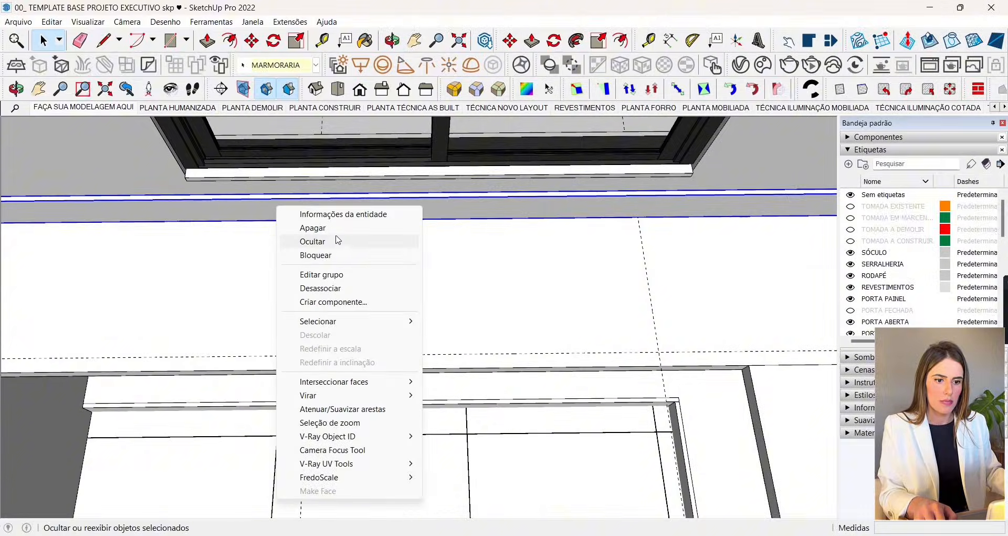
{"action": "left_click", "coordinate": [312, 241]}
{"action": "mouse_move", "coordinate": [358, 284]}
{"action": "middle_mouse_down"}
{"action": "mouse_move", "coordinate": [389, 225]}
{"action": "mouse_move", "coordinate": [467, 246]}
{"action": "mouse_move", "coordinate": [452, 237]}
{"action": "middle_mouse_up"}
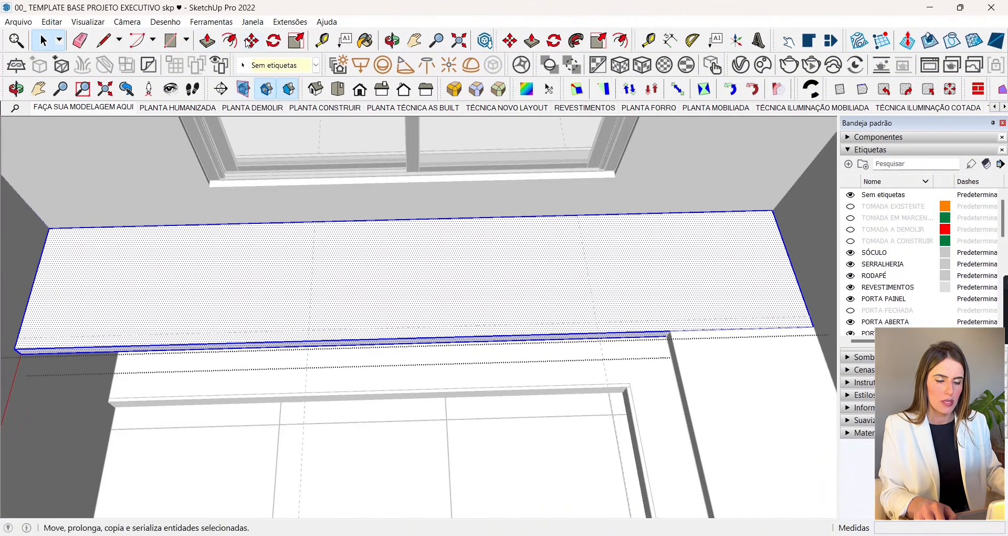
Step: Draw a rectangle between the guides on the countertop, from its wall edge to the front guide, and push it through the slab
{"action": "left_click", "coordinate": [171, 40]}
{"action": "left_click", "coordinate": [315, 221]}
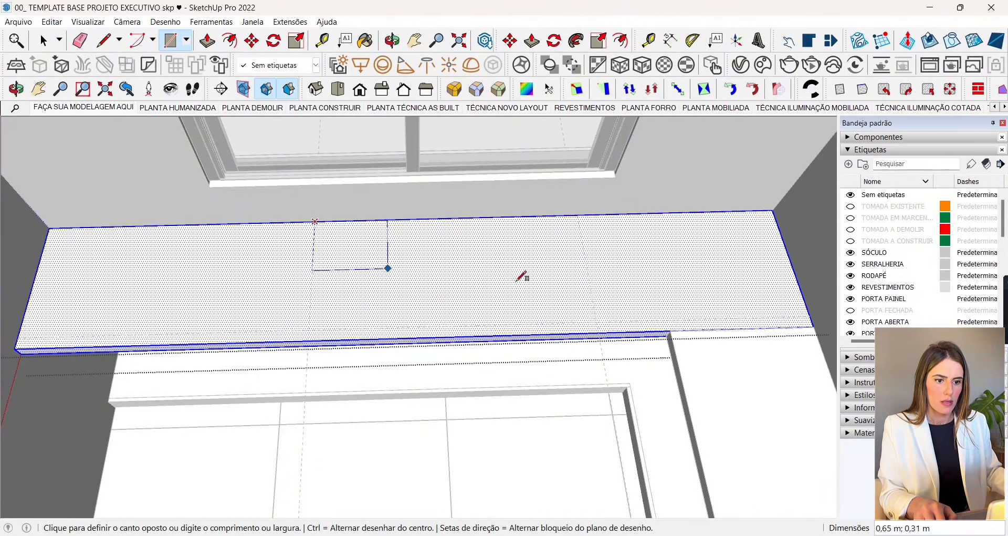
{"action": "left_click", "coordinate": [596, 322]}
{"action": "left_click", "coordinate": [208, 40]}
{"action": "left_click", "coordinate": [348, 270]}
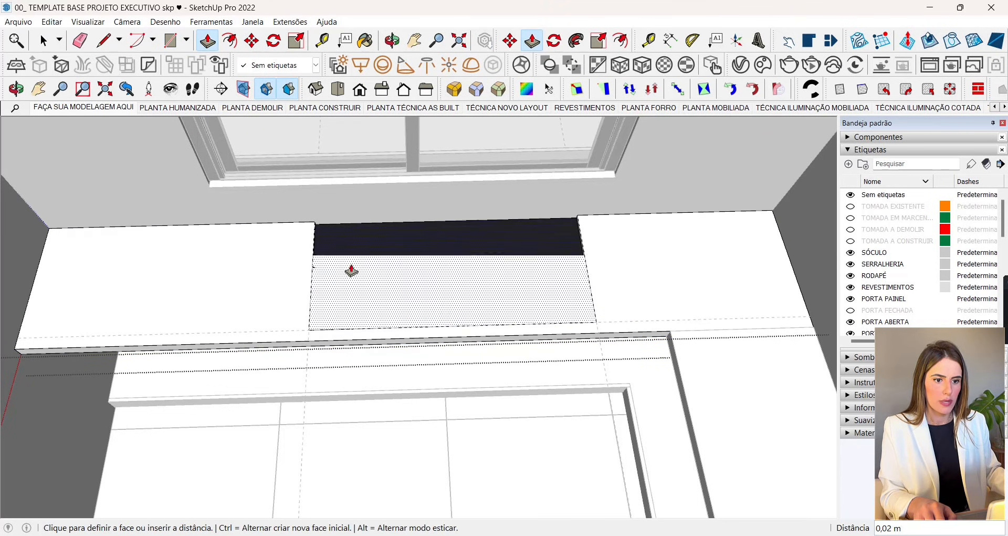
{"action": "left_click", "coordinate": [365, 288]}
{"action": "middle_click_drag", "start_coordinate": [364, 289], "coordinate": [536, 315]}
{"action": "left_click", "coordinate": [50, 44]}
{"action": "left_click", "coordinate": [474, 261]}
{"action": "scroll", "coordinate": [349, 288], "scroll_direction": "down", "scroll_amount": 4}
{"action": "scroll", "coordinate": [431, 306], "scroll_direction": "up", "scroll_amount": 4}
{"action": "middle_click_drag", "start_coordinate": [431, 307], "coordinate": [329, 315]}
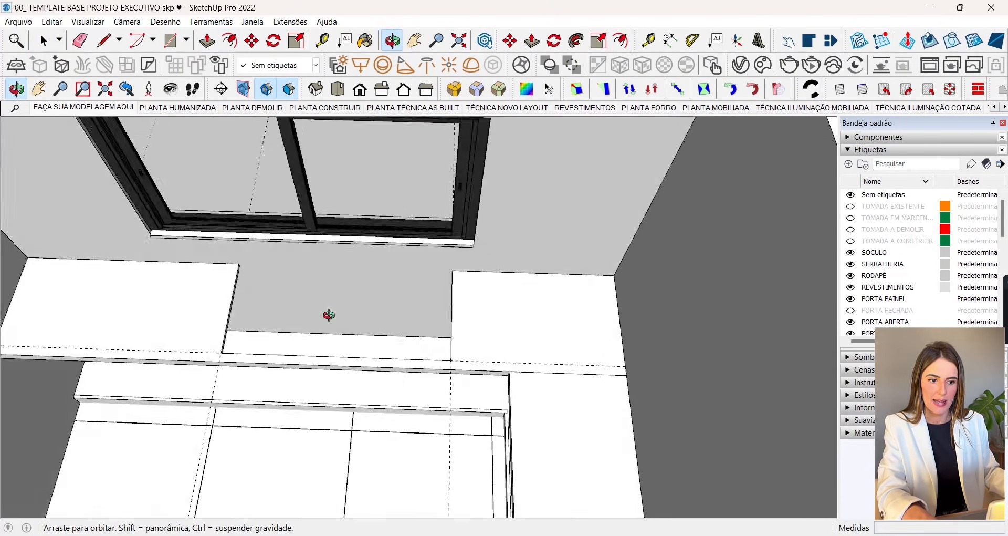
{"action": "scroll", "coordinate": [336, 314], "scroll_direction": "down", "scroll_amount": 3}
Step: Draw a rectangle covering the countertop opening corner to corner and extrude it 0,02 m
{"action": "left_click", "coordinate": [171, 42]}
{"action": "scroll", "coordinate": [336, 307], "scroll_direction": "up", "scroll_amount": 5}
{"action": "left_click", "coordinate": [288, 213]}
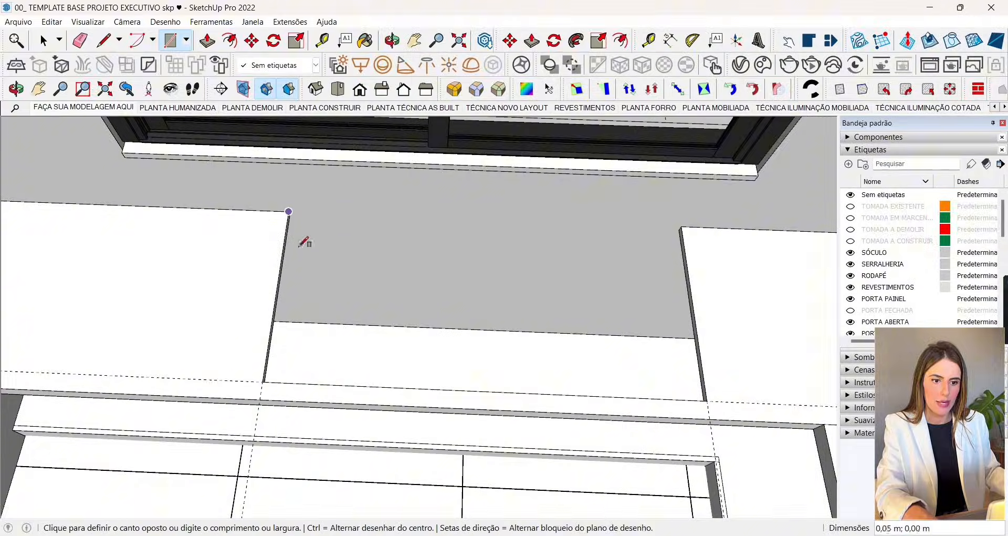
{"action": "left_click", "coordinate": [707, 399]}
{"action": "left_click", "coordinate": [207, 41]}
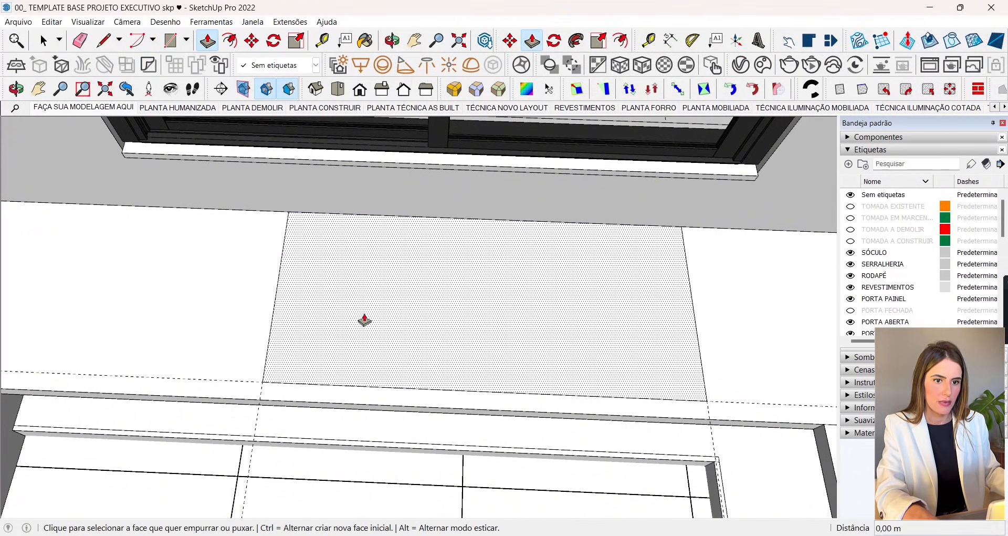
{"action": "left_click", "coordinate": [360, 320]}
{"action": "type", "text": "0,02"}
{"action": "key", "text": "Return"}
Step: Select all of the new panel's geometry and make it a group
{"action": "left_click", "coordinate": [41, 45]}
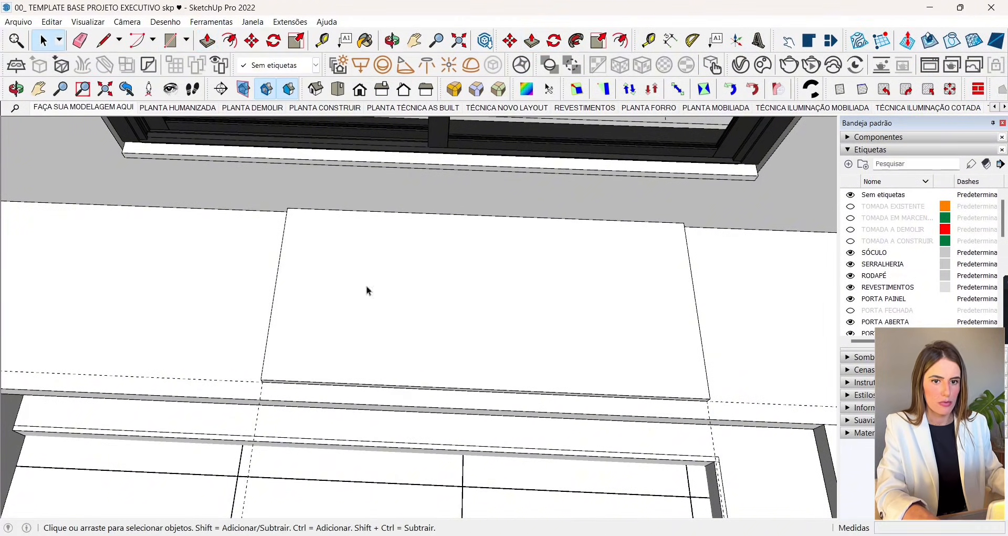
{"action": "triple_click", "coordinate": [456, 331]}
{"action": "right_click", "coordinate": [455, 332]}
{"action": "left_click", "coordinate": [488, 140]}
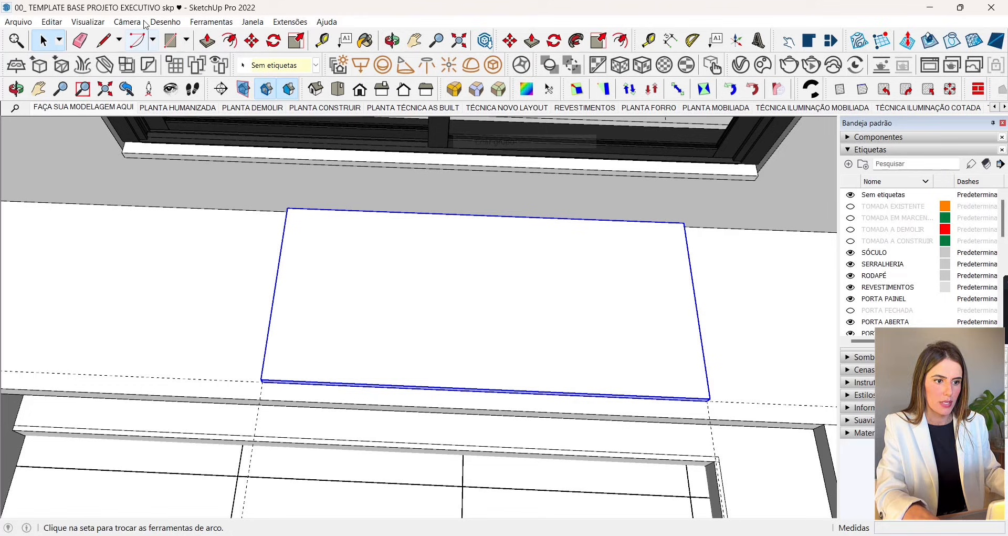
Step: Move the panel down by its top corner so that it sits against the underside of the countertop opening
{"action": "left_click", "coordinate": [251, 40]}
{"action": "scroll", "coordinate": [285, 272], "scroll_direction": "up", "scroll_amount": 5}
{"action": "middle_click_drag", "start_coordinate": [286, 272], "coordinate": [294, 261]}
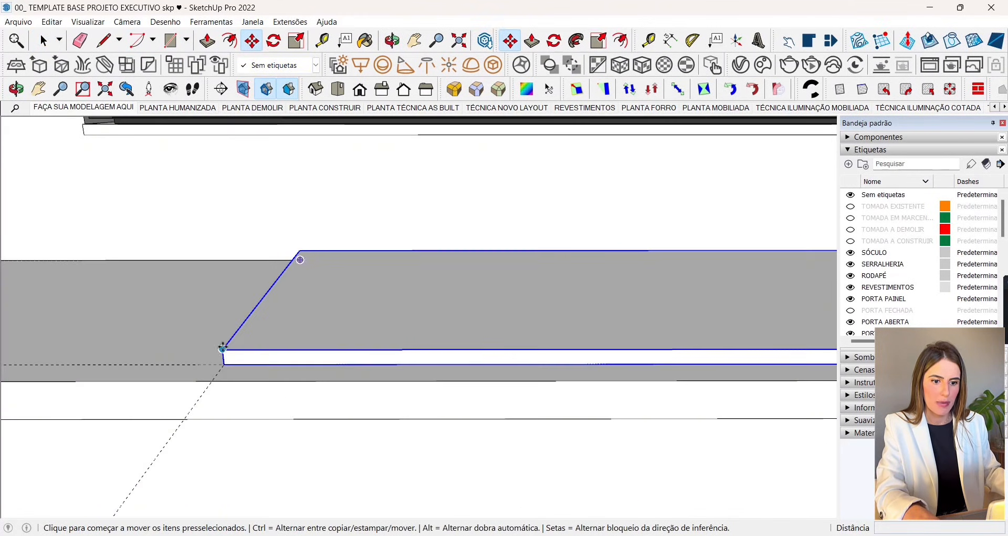
{"action": "left_click", "coordinate": [223, 349]}
{"action": "middle_click_drag", "start_coordinate": [207, 384], "coordinate": [616, 173]}
{"action": "left_click", "coordinate": [493, 216]}
{"action": "middle_click_drag", "start_coordinate": [498, 202], "coordinate": [309, 297]}
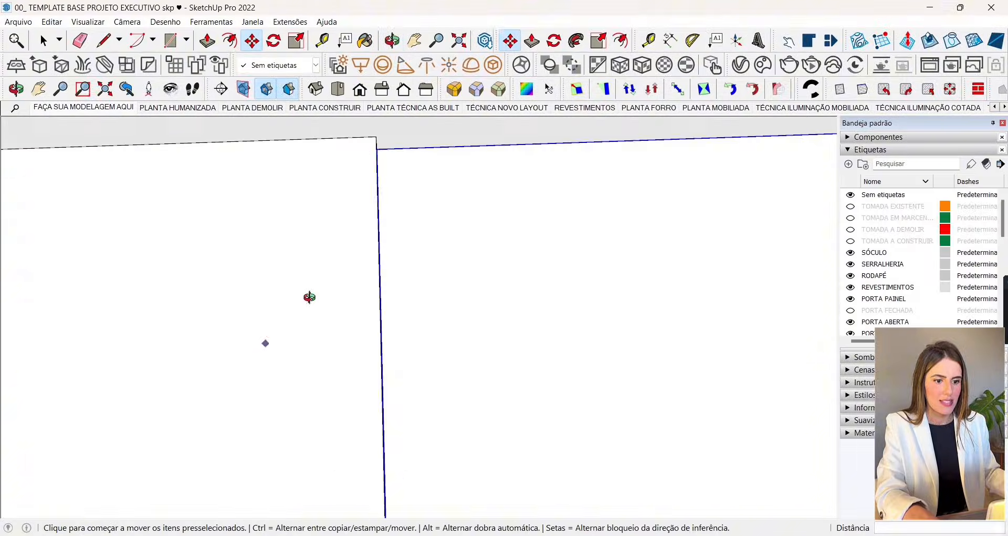
{"action": "middle_click_drag", "start_coordinate": [266, 342], "coordinate": [88, 252]}
{"action": "scroll", "coordinate": [88, 252], "scroll_direction": "down", "scroll_amount": 3}
{"action": "middle_click_drag", "start_coordinate": [52, 198], "coordinate": [463, 297]}
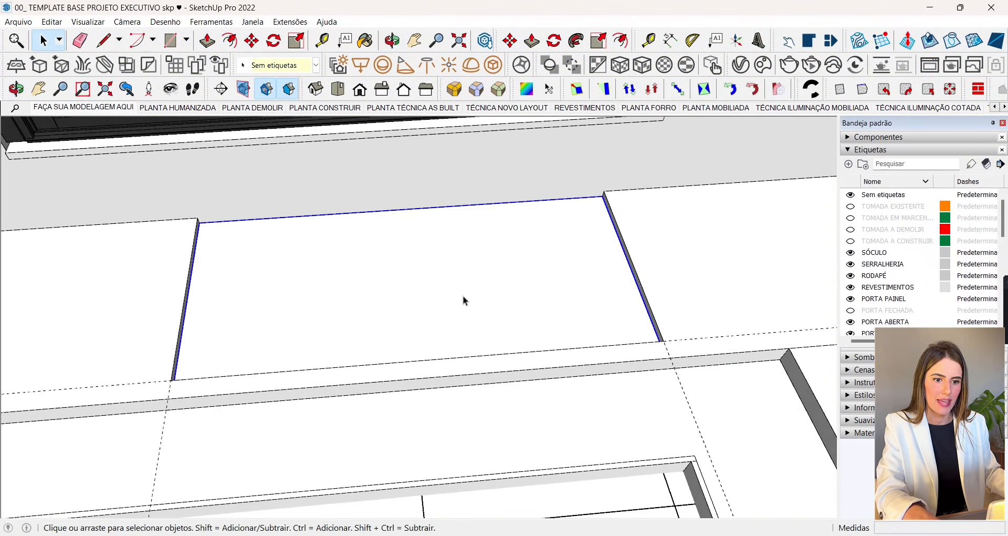
Step: Open the lowered panel's group and extend one of its end faces outward beneath the countertop with Push/Pull
{"action": "scroll", "coordinate": [463, 296], "scroll_direction": "down", "scroll_amount": 2}
{"action": "scroll", "coordinate": [568, 265], "scroll_direction": "up", "scroll_amount": 3}
{"action": "middle_click_drag", "start_coordinate": [567, 265], "coordinate": [788, 342]}
{"action": "scroll", "coordinate": [593, 366], "scroll_direction": "down", "scroll_amount": 3}
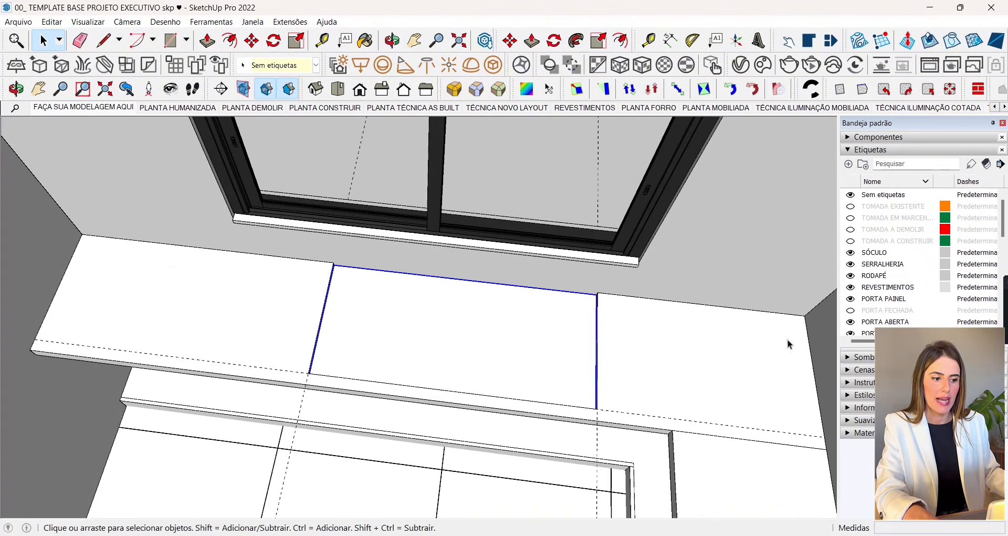
{"action": "scroll", "coordinate": [386, 277], "scroll_direction": "up", "scroll_amount": 4}
{"action": "middle_click_drag", "start_coordinate": [386, 276], "coordinate": [344, 231]}
{"action": "left_click", "coordinate": [345, 232]}
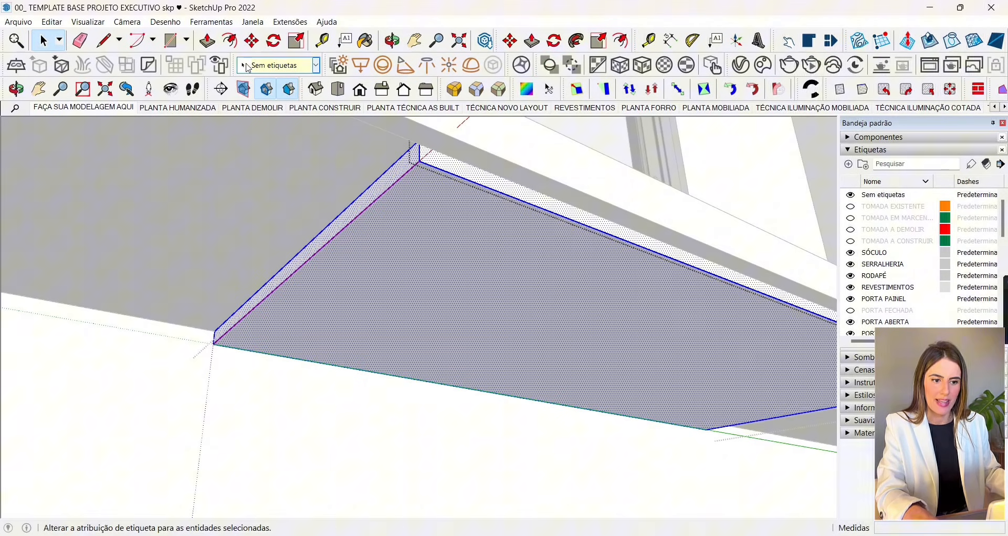
{"action": "left_click", "coordinate": [207, 40]}
{"action": "left_click", "coordinate": [353, 202]}
{"action": "left_click", "coordinate": [325, 193]}
Step: Extend the panel's opposite end face outward so that it also overlaps beneath the countertop
{"action": "middle_click_drag", "start_coordinate": [326, 193], "coordinate": [501, 260]}
{"action": "left_click", "coordinate": [501, 258]}
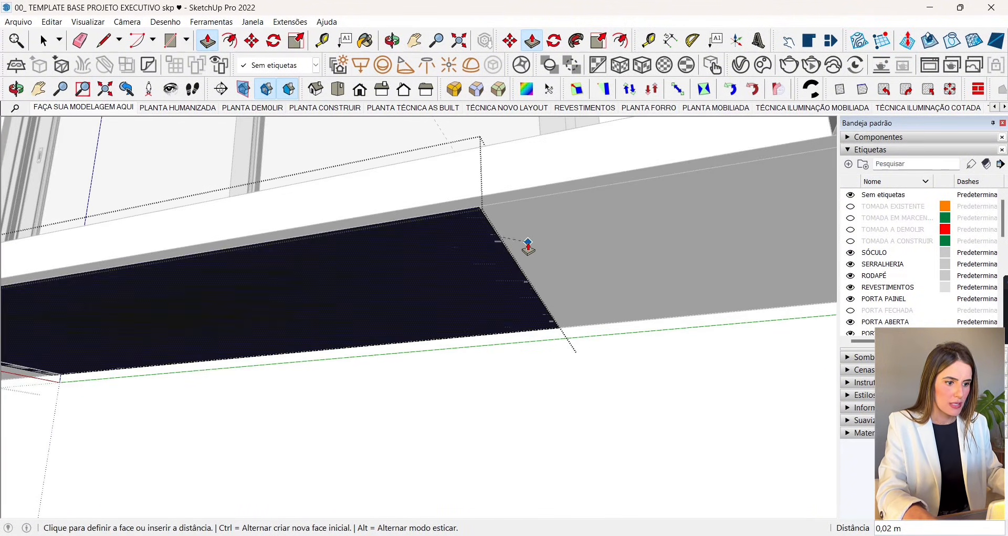
{"action": "key", "text": "Escape"}
{"action": "left_click", "coordinate": [506, 245]}
{"action": "left_click", "coordinate": [520, 244]}
{"action": "left_click", "coordinate": [519, 244]}
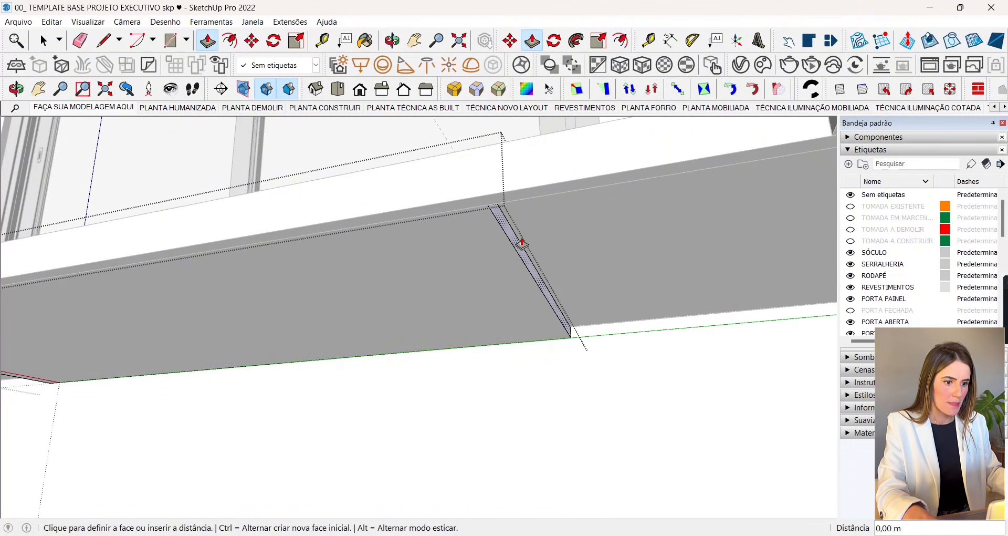
{"action": "left_click", "coordinate": [526, 243]}
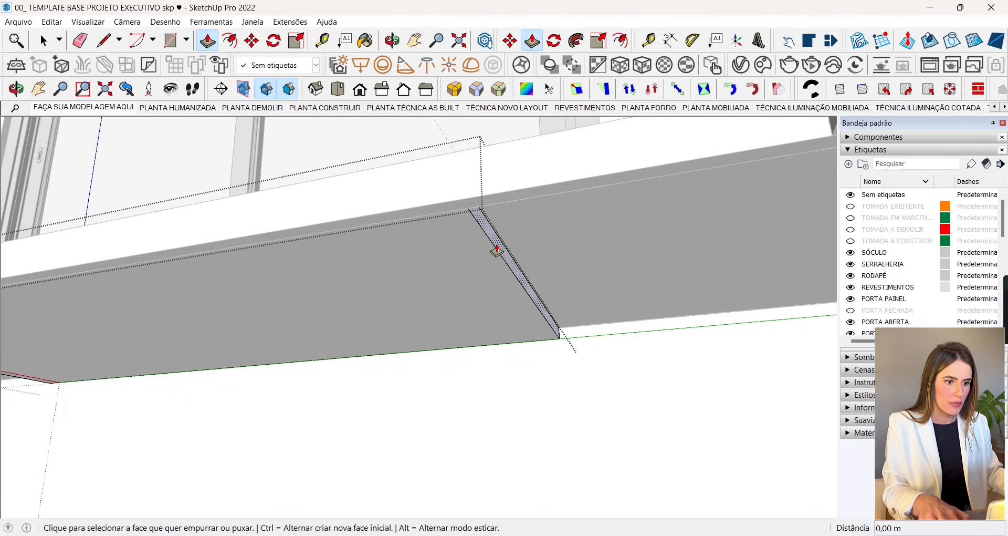
{"action": "left_click", "coordinate": [513, 244]}
{"action": "left_click", "coordinate": [521, 241]}
Step: Leave the panel's group and remove the construction guides from the model
{"action": "left_click", "coordinate": [45, 40]}
{"action": "left_click", "coordinate": [362, 386]}
{"action": "middle_click_drag", "start_coordinate": [365, 310], "coordinate": [378, 405]}
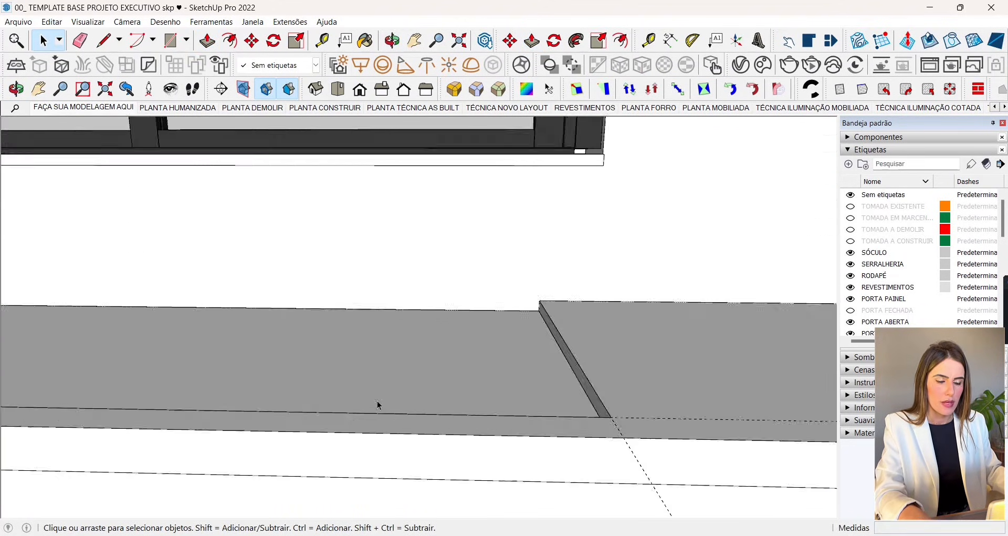
{"action": "scroll", "coordinate": [487, 340], "scroll_direction": "down", "scroll_amount": 7}
{"action": "middle_click_drag", "start_coordinate": [489, 342], "coordinate": [475, 389]}
{"action": "scroll", "coordinate": [452, 381], "scroll_direction": "down", "scroll_amount": 6}
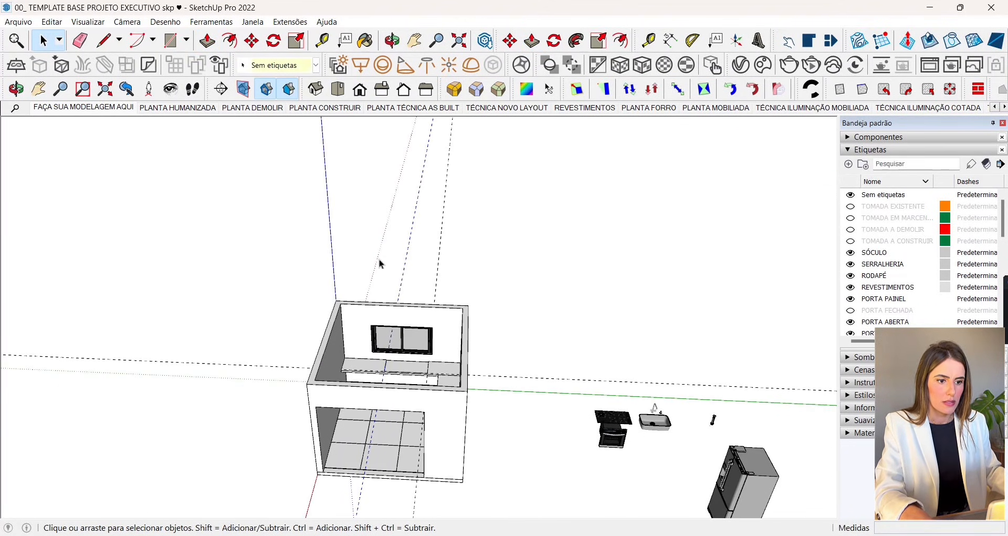
{"action": "scroll", "coordinate": [377, 294], "scroll_direction": "up", "scroll_amount": 3}
{"action": "scroll", "coordinate": [376, 381], "scroll_direction": "up", "scroll_amount": 6}
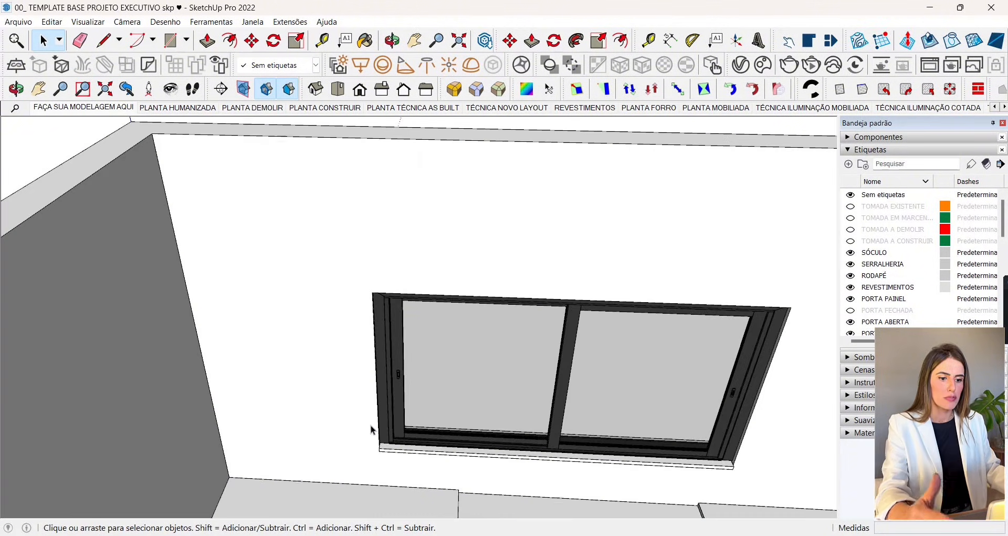
Step: Draw a narrow rectangle along the side wall on the countertop's underside, starting at the back corner
{"action": "middle_click_drag", "start_coordinate": [371, 430], "coordinate": [329, 342]}
{"action": "scroll", "coordinate": [335, 263], "scroll_direction": "down", "scroll_amount": 7}
{"action": "middle_click_drag", "start_coordinate": [338, 401], "coordinate": [319, 244]}
{"action": "scroll", "coordinate": [320, 244], "scroll_direction": "up", "scroll_amount": 5}
{"action": "scroll", "coordinate": [322, 247], "scroll_direction": "up", "scroll_amount": 5}
{"action": "middle_click_drag", "start_coordinate": [284, 210], "coordinate": [285, 281]}
{"action": "key", "text": "r"}
{"action": "left_click", "coordinate": [225, 292]}
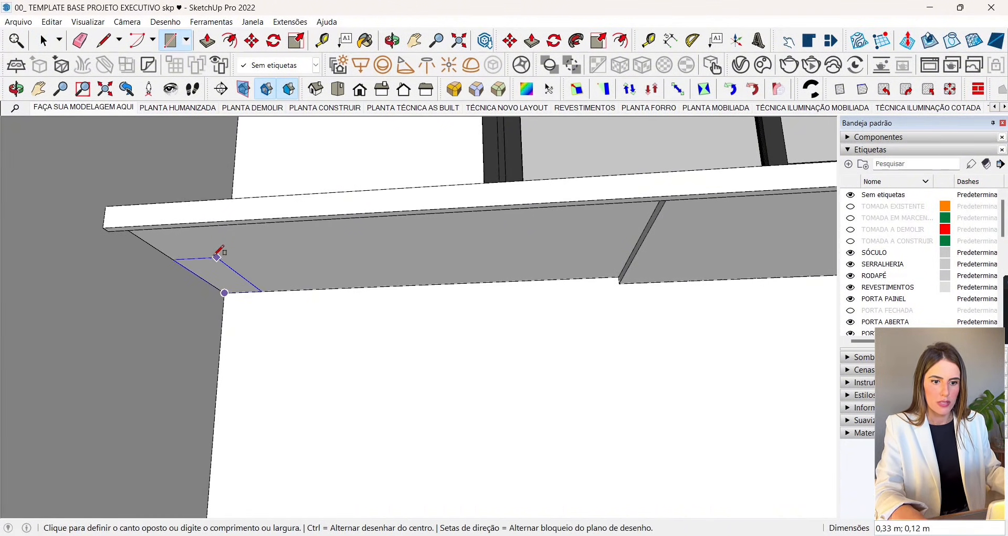
{"action": "left_click", "coordinate": [168, 242]}
Step: Reverse the narrow rectangle's face and extrude it downward into a support bar beneath the countertop
{"action": "key", "text": "p"}
{"action": "scroll", "coordinate": [162, 247], "scroll_direction": "up", "scroll_amount": 4}
{"action": "mouse_move", "coordinate": [162, 247]}
{"action": "middle_mouse_down"}
{"action": "mouse_move", "coordinate": [167, 171]}
{"action": "mouse_move", "coordinate": [226, 367]}
{"action": "mouse_move", "coordinate": [283, 282]}
{"action": "mouse_move", "coordinate": [186, 268]}
{"action": "middle_mouse_up"}
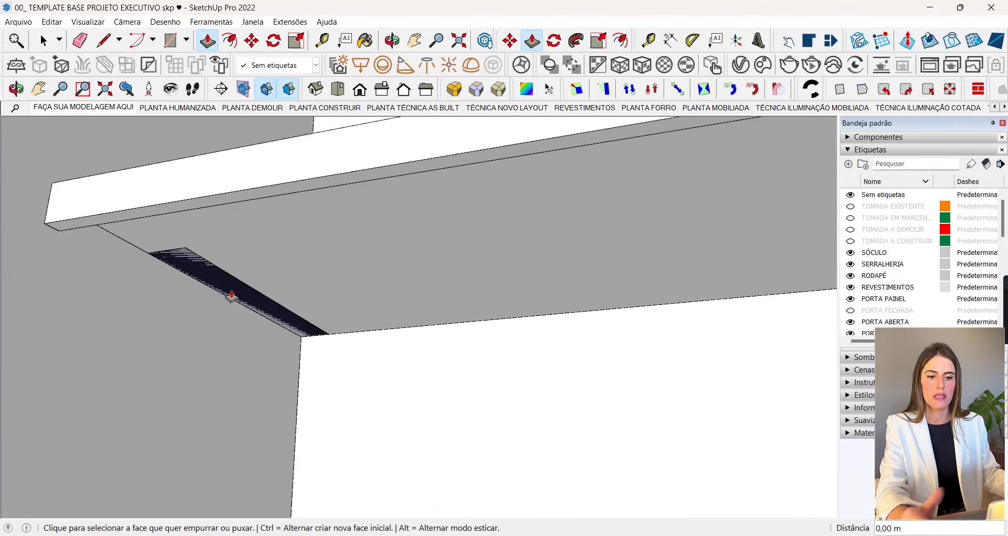
{"action": "right_click", "coordinate": [197, 266]}
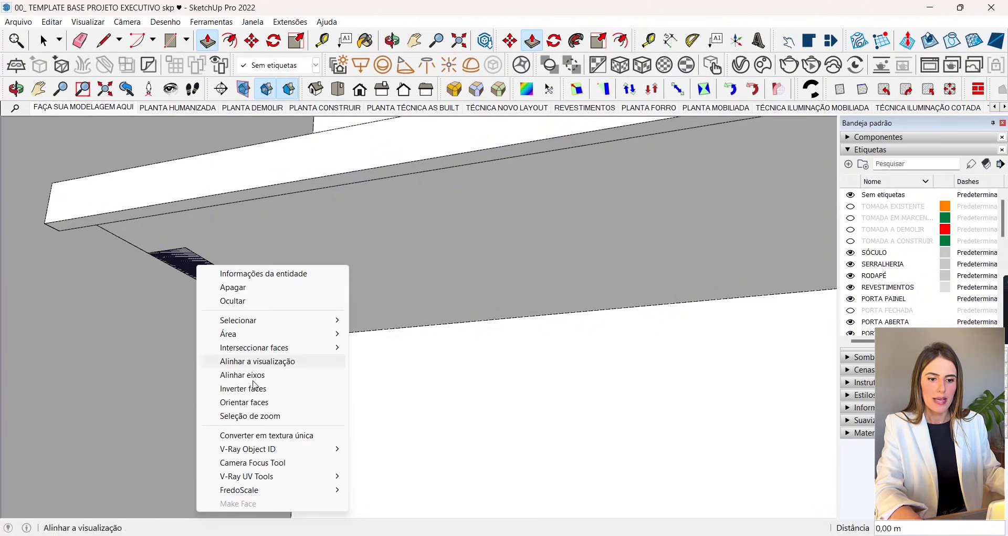
{"action": "left_click", "coordinate": [255, 387]}
{"action": "middle_click_drag", "start_coordinate": [254, 387], "coordinate": [198, 255]}
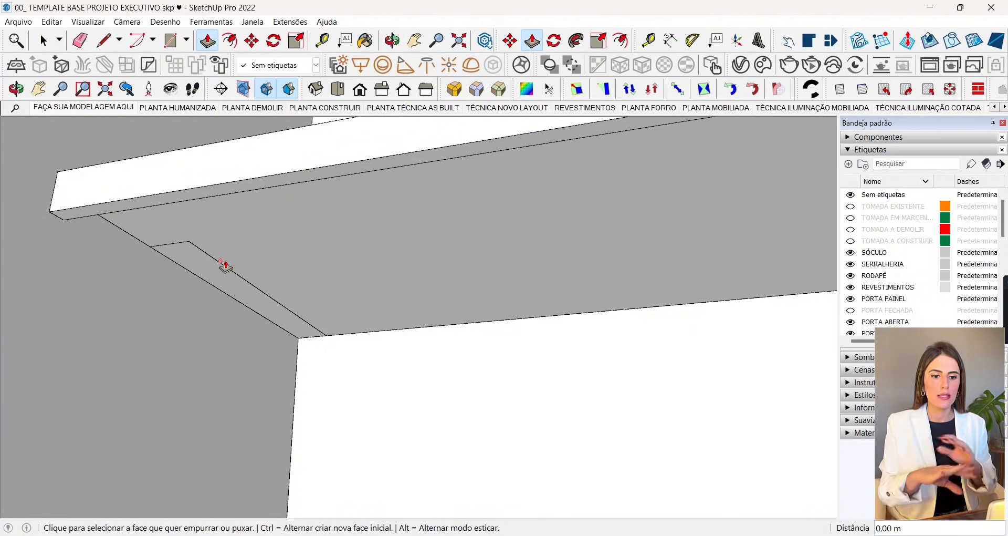
{"action": "left_click", "coordinate": [220, 265]}
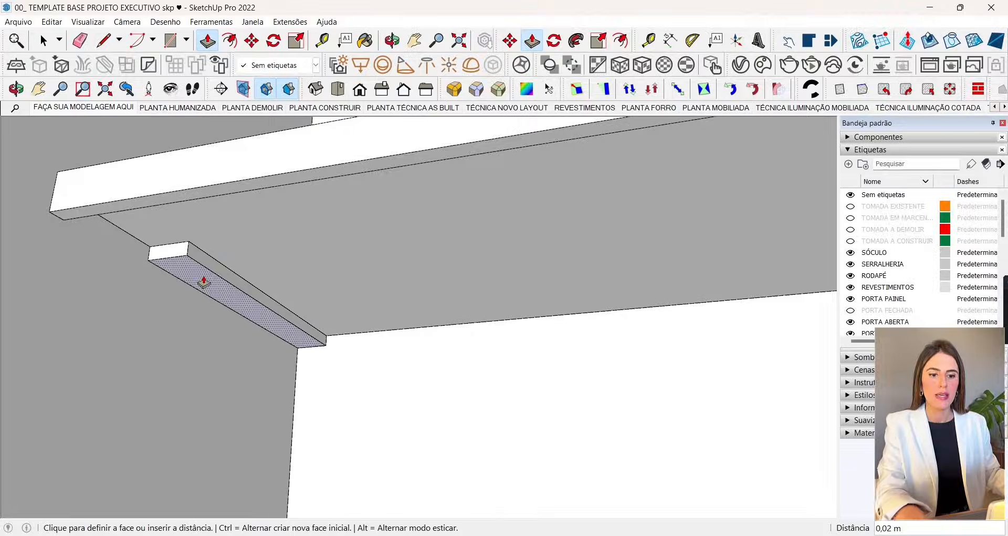
Step: Select the whole support bar and make it a group
{"action": "left_click", "coordinate": [44, 40]}
{"action": "triple_click", "coordinate": [198, 271]}
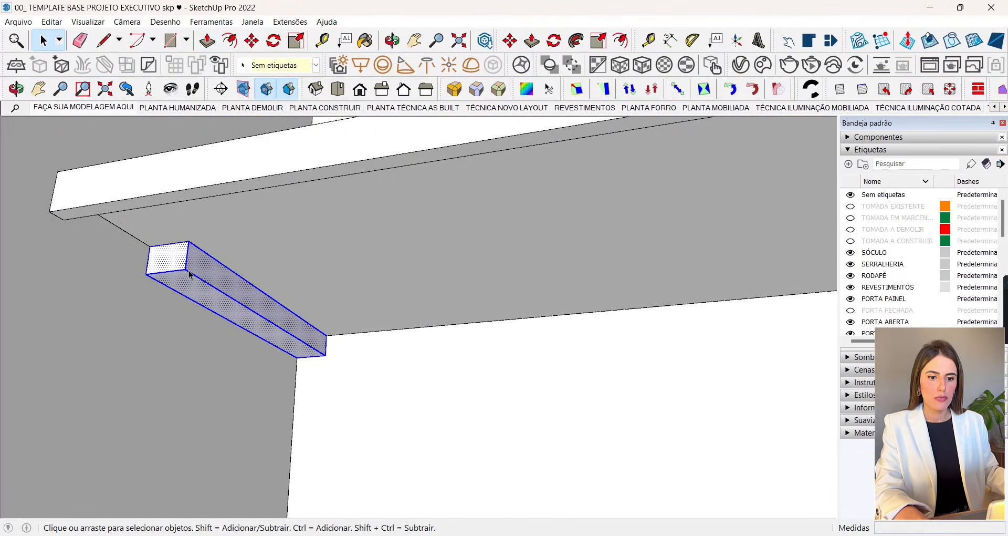
{"action": "right_click", "coordinate": [198, 270]}
{"action": "left_click", "coordinate": [226, 109]}
Step: Try to shift the support bar along the countertop's underside, and delete it
{"action": "middle_click_drag", "start_coordinate": [270, 239], "coordinate": [294, 221]}
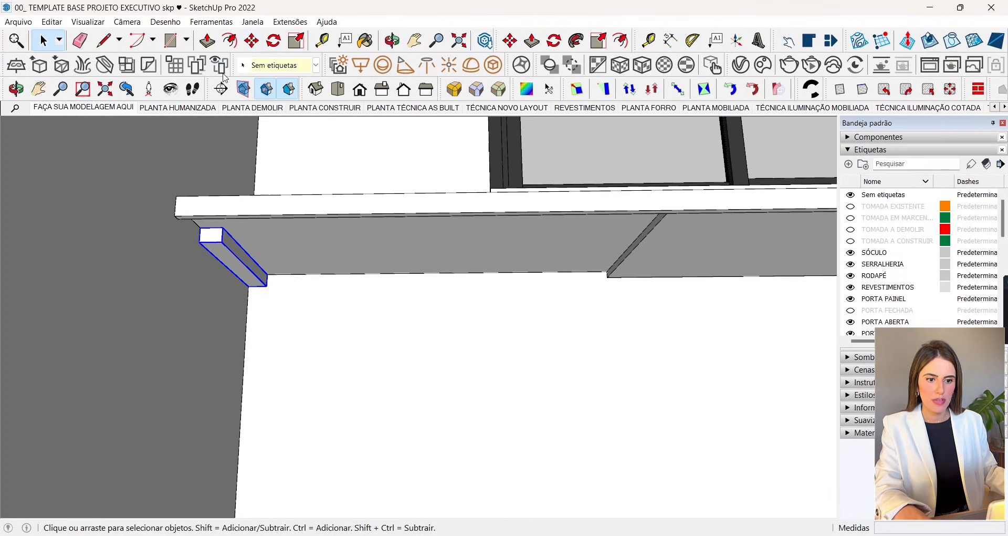
{"action": "left_click", "coordinate": [252, 41]}
{"action": "left_click", "coordinate": [306, 256]}
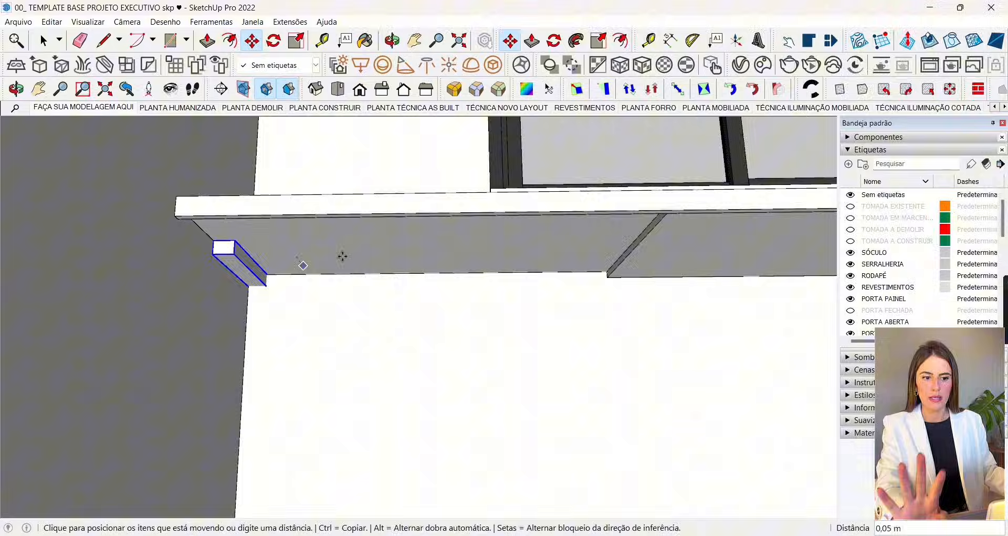
{"action": "left_click", "coordinate": [396, 251]}
{"action": "key", "text": "ctrl"}
{"action": "left_click", "coordinate": [213, 324]}
{"action": "key", "text": "Delete"}
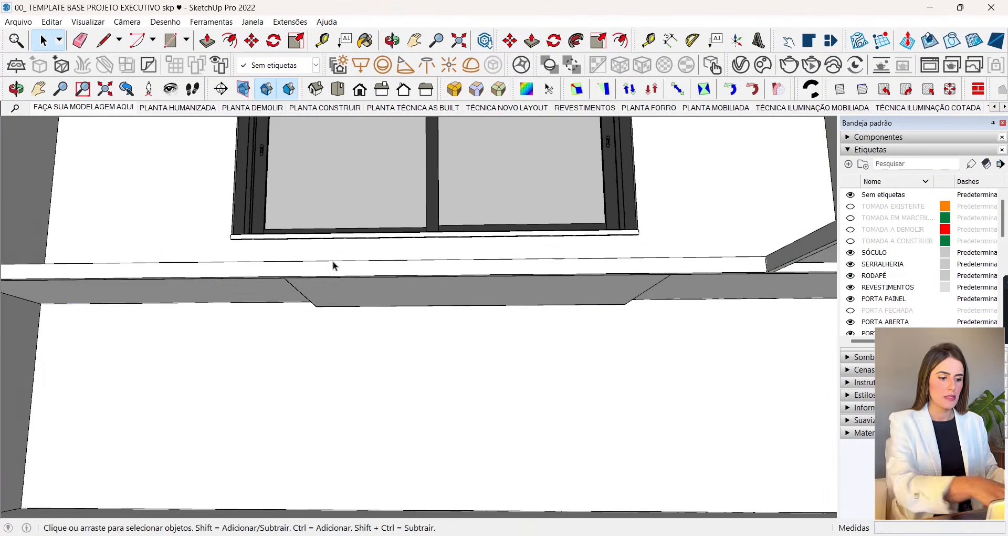
Step: Examine the recessed panel in the countertop from close up and from above the room
{"action": "middle_click_drag", "start_coordinate": [333, 263], "coordinate": [340, 450]}
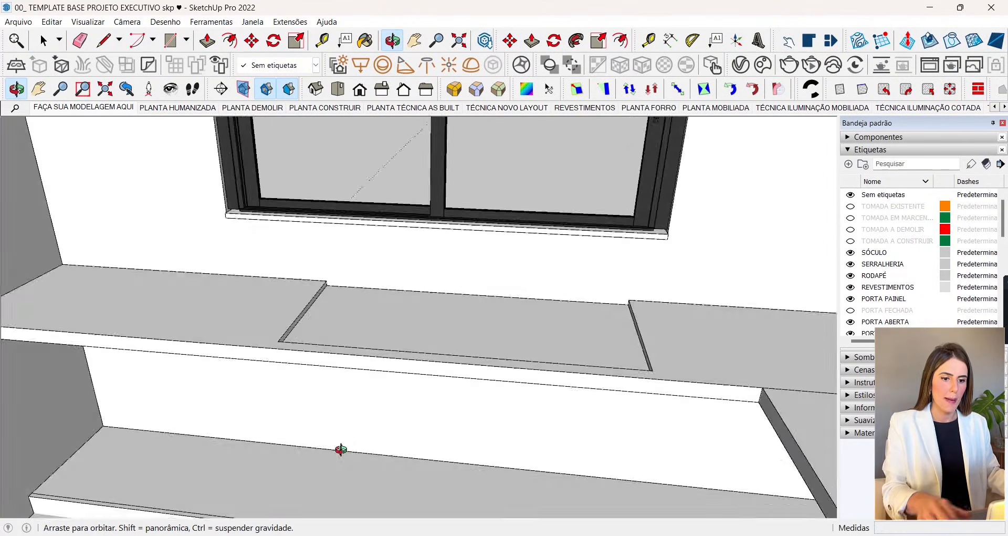
{"action": "scroll", "coordinate": [443, 234], "scroll_direction": "down", "scroll_amount": 8}
{"action": "middle_click_drag", "start_coordinate": [443, 234], "coordinate": [460, 288]}
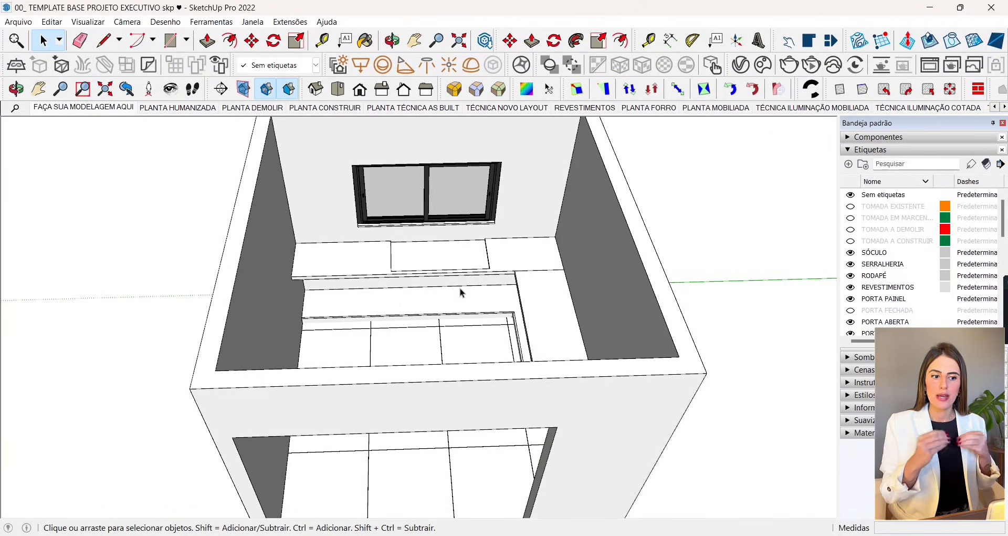
{"action": "middle_click_drag", "start_coordinate": [460, 288], "coordinate": [477, 286]}
{"action": "scroll", "coordinate": [465, 279], "scroll_direction": "up", "scroll_amount": 5}
{"action": "middle_click_drag", "start_coordinate": [401, 288], "coordinate": [421, 309]}
{"action": "scroll", "coordinate": [389, 293], "scroll_direction": "down", "scroll_amount": 3}
Step: Select the recessed countertop panel and assign it the MARMORARIA tag
{"action": "scroll", "coordinate": [239, 314], "scroll_direction": "up", "scroll_amount": 5}
{"action": "left_click", "coordinate": [238, 313]}
{"action": "scroll", "coordinate": [239, 313], "scroll_direction": "down", "scroll_amount": 2}
{"action": "left_click", "coordinate": [404, 318]}
{"action": "scroll", "coordinate": [332, 314], "scroll_direction": "up", "scroll_amount": 3}
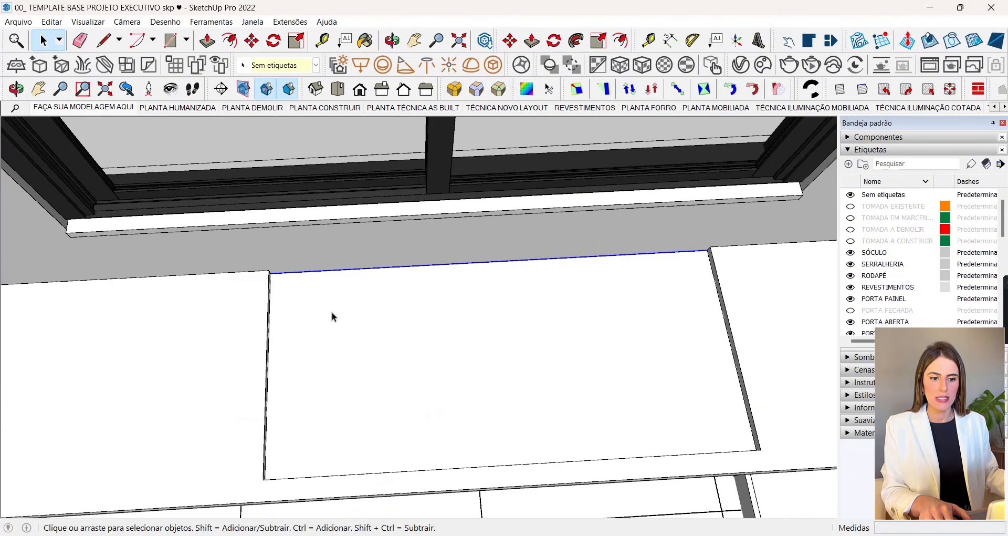
{"action": "middle_click_drag", "start_coordinate": [332, 314], "coordinate": [263, 304]}
{"action": "left_click", "coordinate": [297, 67]}
{"action": "left_click", "coordinate": [299, 384]}
{"action": "scroll", "coordinate": [319, 360], "scroll_direction": "down", "scroll_amount": 5}
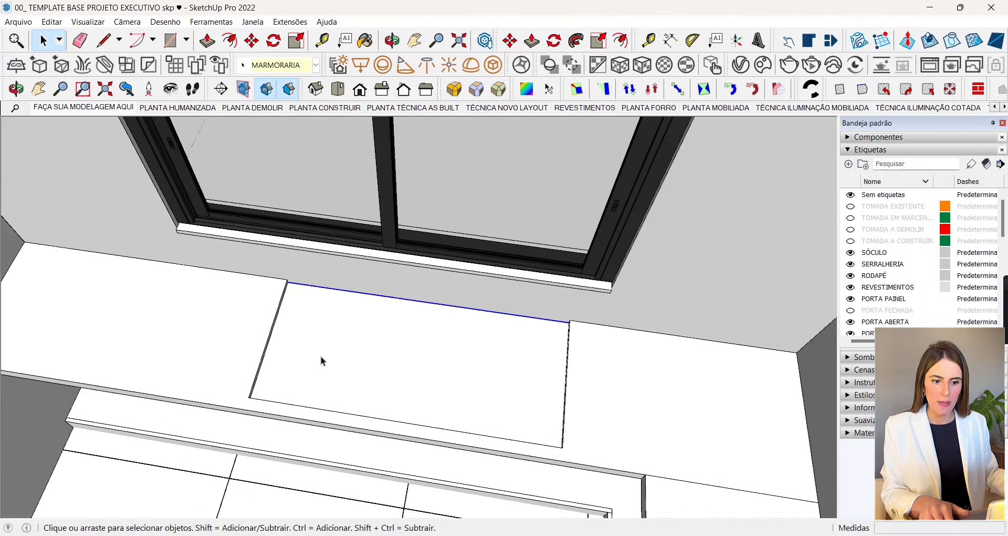
{"action": "scroll", "coordinate": [452, 247], "scroll_direction": "up", "scroll_amount": 5}
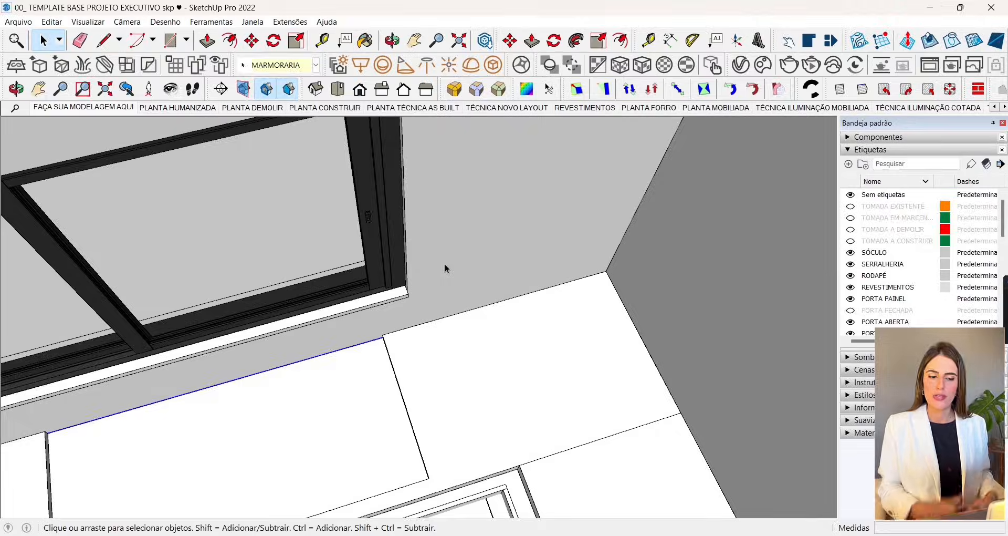
{"action": "scroll", "coordinate": [442, 241], "scroll_direction": "down", "scroll_amount": 2}
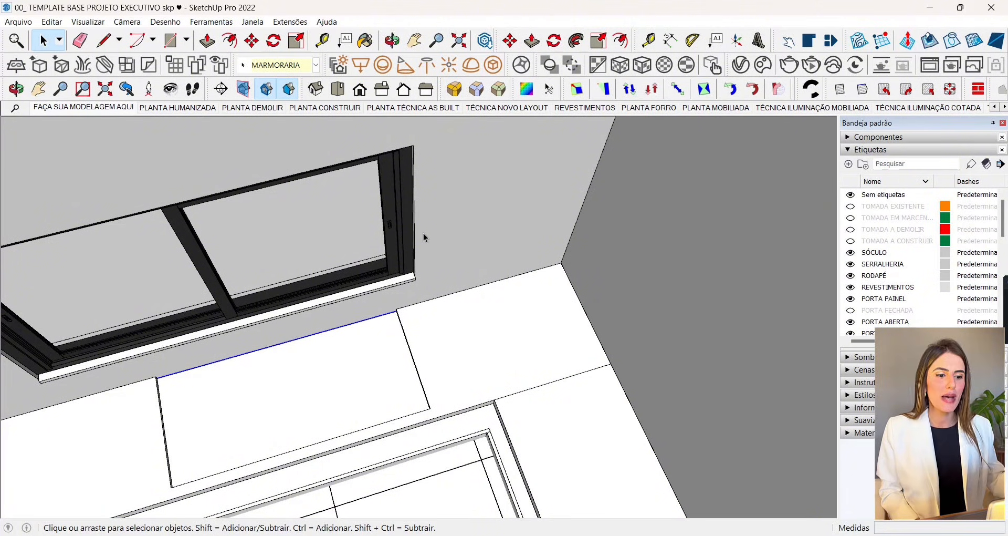
Step: Move the sink with its faucet from beside the room onto the recessed countertop panel, centred below the window
{"action": "scroll", "coordinate": [318, 336], "scroll_direction": "down", "scroll_amount": 3}
{"action": "middle_click_drag", "start_coordinate": [317, 336], "coordinate": [338, 232]}
{"action": "scroll", "coordinate": [418, 221], "scroll_direction": "down", "scroll_amount": 4}
{"action": "scroll", "coordinate": [336, 282], "scroll_direction": "up", "scroll_amount": 4}
{"action": "scroll", "coordinate": [336, 282], "scroll_direction": "up", "scroll_amount": 2}
{"action": "scroll", "coordinate": [298, 271], "scroll_direction": "down", "scroll_amount": 7}
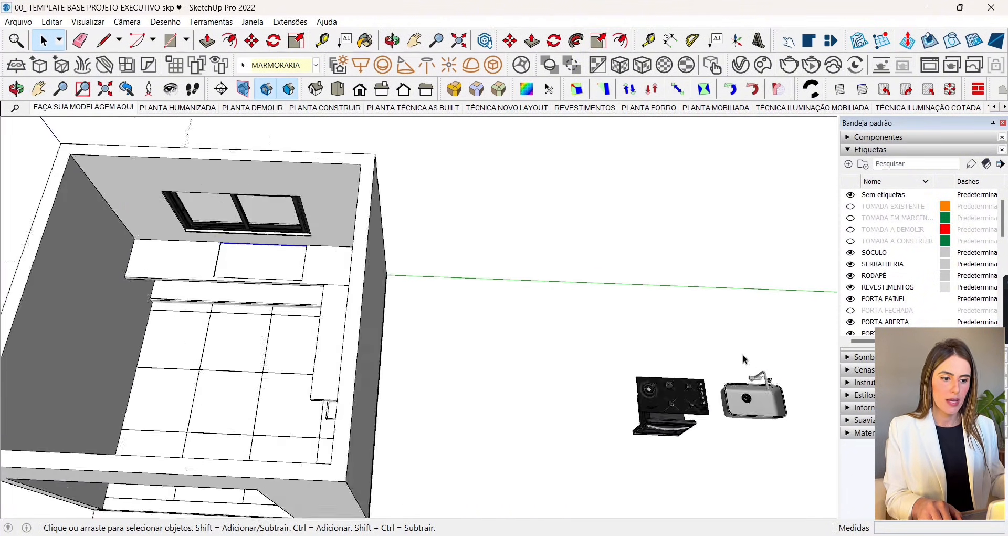
{"action": "scroll", "coordinate": [743, 354], "scroll_direction": "up", "scroll_amount": 2}
{"action": "middle_click_drag", "start_coordinate": [742, 354], "coordinate": [671, 358]}
{"action": "scroll", "coordinate": [671, 363], "scroll_direction": "up", "scroll_amount": 6}
{"action": "left_click_drag", "start_coordinate": [638, 397], "coordinate": [440, 231]}
{"action": "scroll", "coordinate": [545, 403], "scroll_direction": "down", "scroll_amount": 3}
{"action": "scroll", "coordinate": [525, 366], "scroll_direction": "up", "scroll_amount": 8}
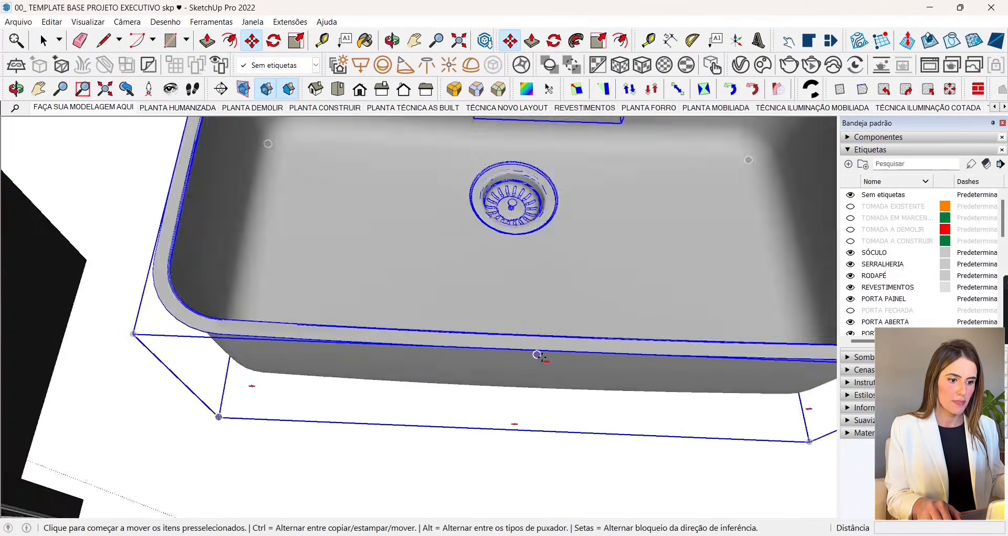
{"action": "middle_click_drag", "start_coordinate": [498, 294], "coordinate": [538, 252]}
{"action": "left_click", "coordinate": [513, 354]}
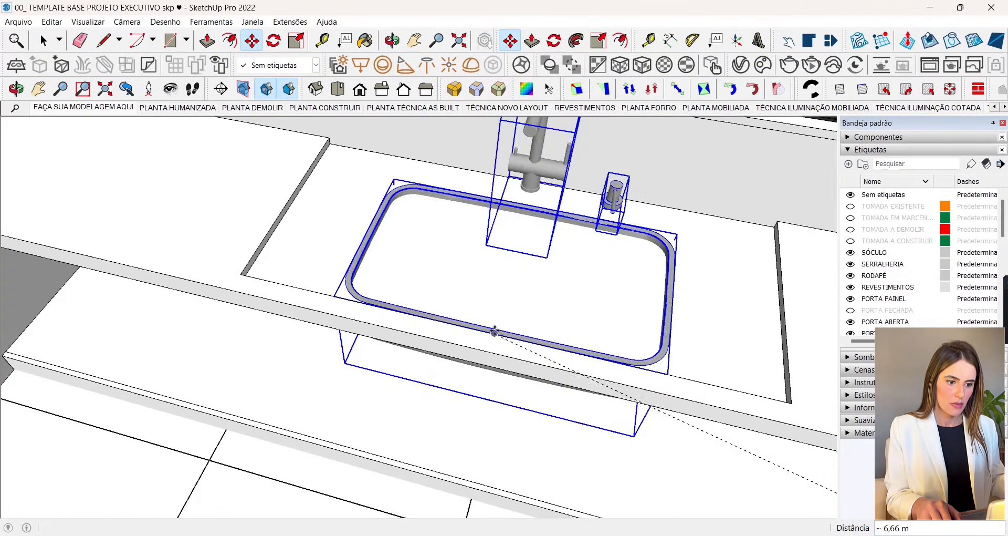
{"action": "left_click", "coordinate": [494, 331]}
Step: Explode the recessed countertop panel and add the sink to the selection of its faces
{"action": "middle_click_drag", "start_coordinate": [495, 331], "coordinate": [389, 336]}
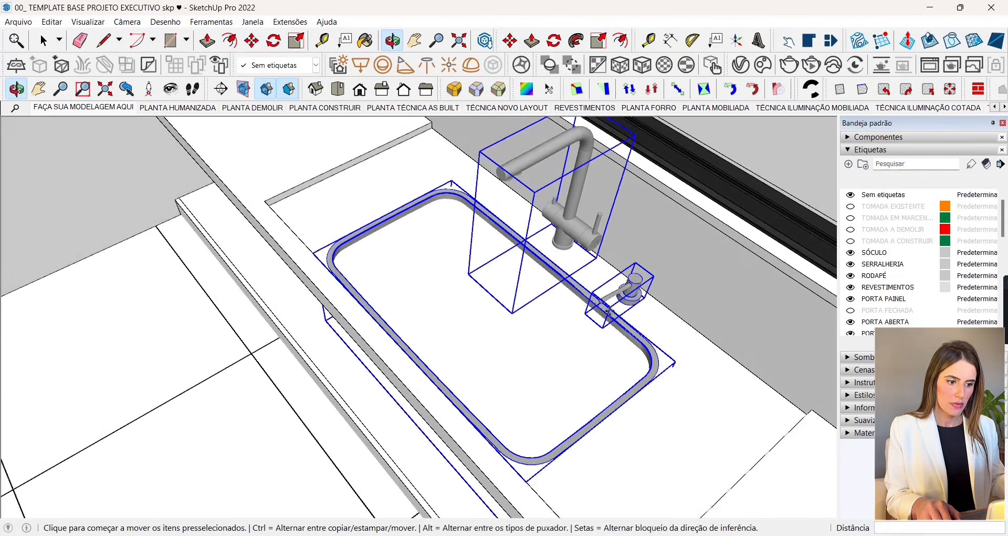
{"action": "scroll", "coordinate": [659, 351], "scroll_direction": "up", "scroll_amount": 3}
{"action": "middle_click_drag", "start_coordinate": [658, 353], "coordinate": [452, 359]}
{"action": "left_click", "coordinate": [447, 361]}
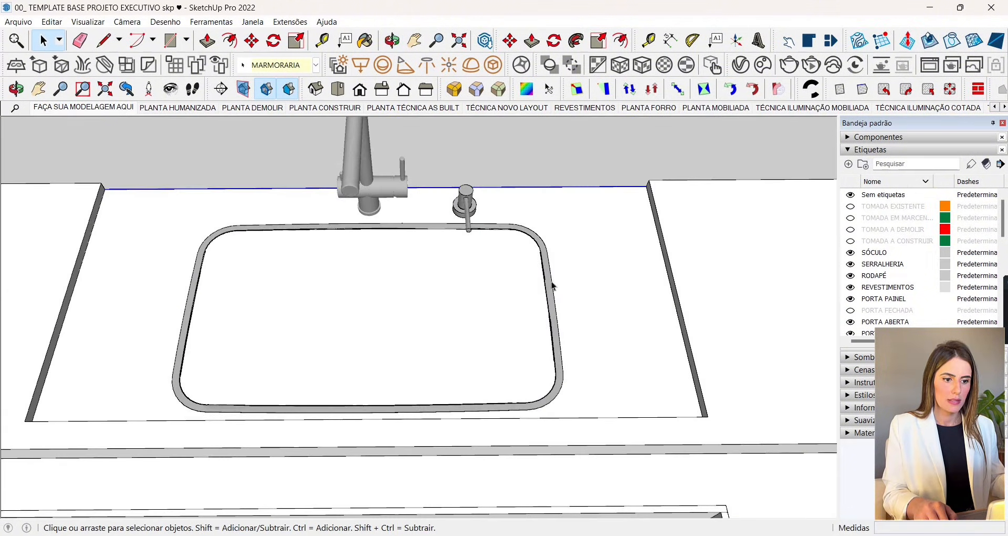
{"action": "scroll", "coordinate": [551, 273], "scroll_direction": "down", "scroll_amount": 2}
{"action": "scroll", "coordinate": [562, 255], "scroll_direction": "up", "scroll_amount": 4}
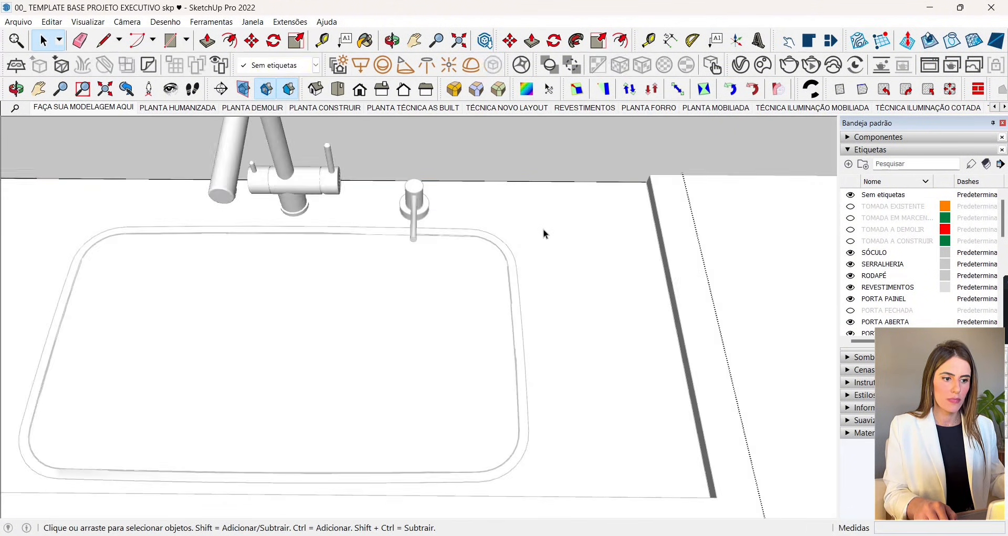
{"action": "right_click", "coordinate": [500, 237]}
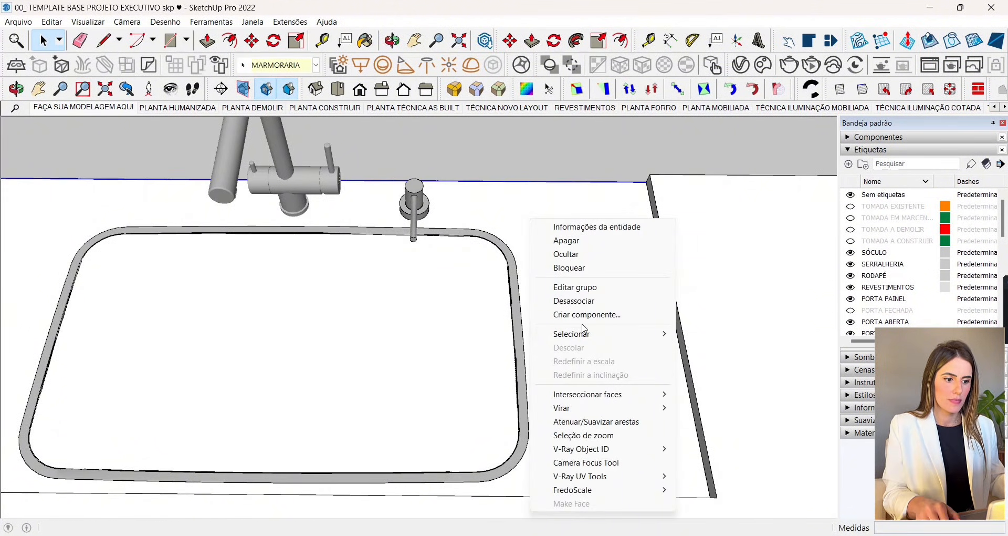
{"action": "left_click", "coordinate": [579, 302]}
{"action": "scroll", "coordinate": [500, 318], "scroll_direction": "down", "scroll_amount": 3}
{"action": "scroll", "coordinate": [501, 274], "scroll_direction": "up", "scroll_amount": 4}
{"action": "left_click", "coordinate": [500, 278], "text": "shift"}
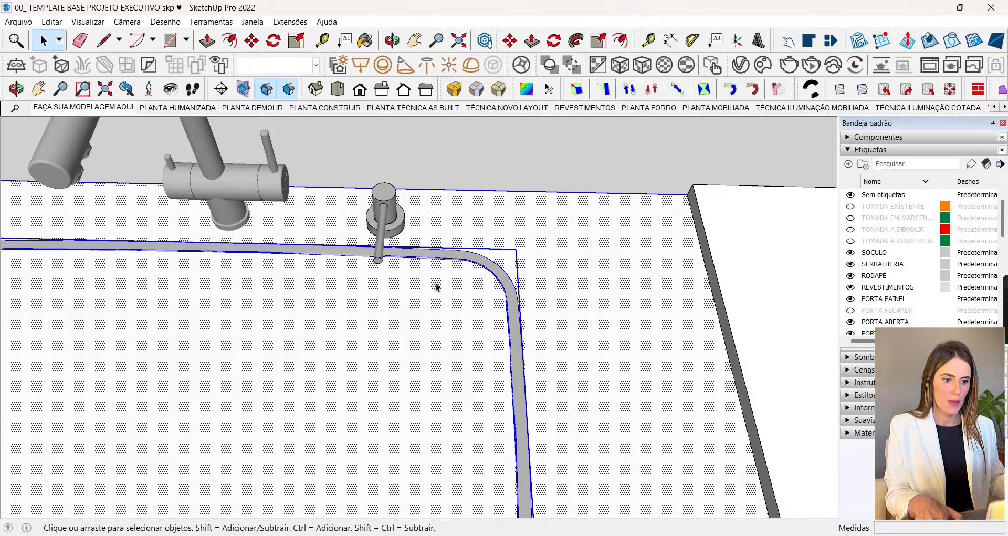
Step: Intersect the recessed panel's faces with the model and open the cut-out inside the sink rim
{"action": "scroll", "coordinate": [436, 286], "scroll_direction": "down", "scroll_amount": 4}
{"action": "middle_click_drag", "start_coordinate": [436, 286], "coordinate": [461, 308]}
{"action": "scroll", "coordinate": [467, 269], "scroll_direction": "up", "scroll_amount": 5}
{"action": "right_click", "coordinate": [467, 268]}
{"action": "mouse_move", "coordinate": [517, 374]}
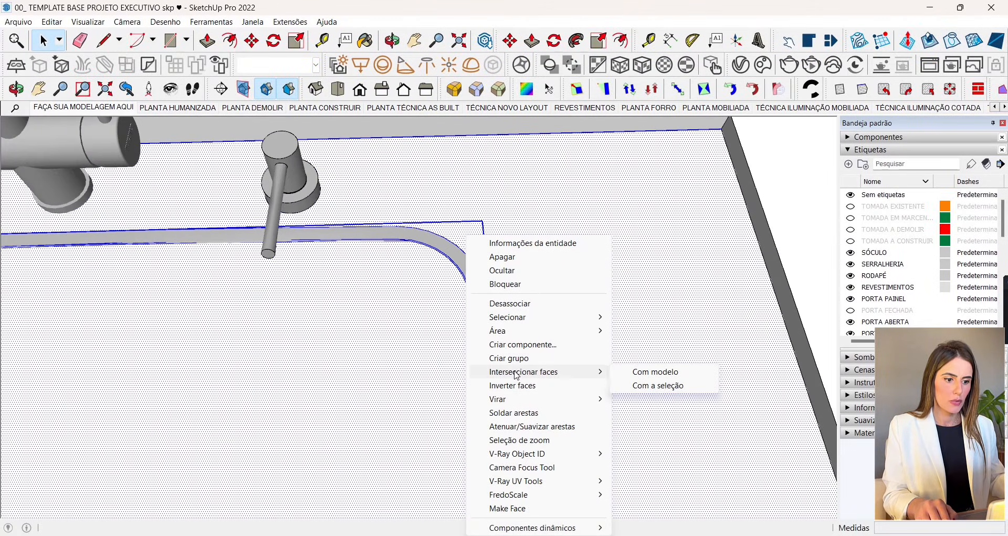
{"action": "left_click", "coordinate": [665, 376]}
{"action": "middle_click_drag", "start_coordinate": [541, 246], "coordinate": [580, 236]}
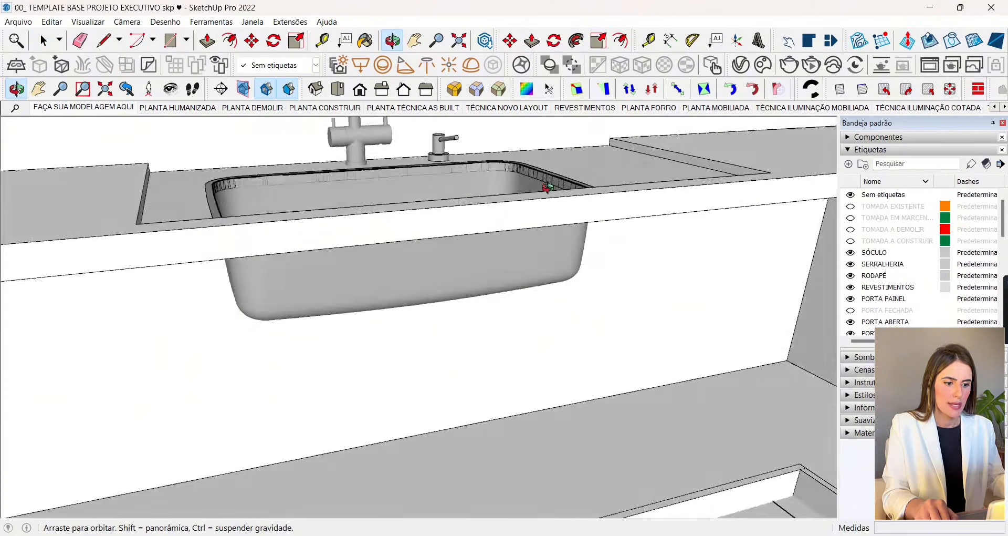
{"action": "scroll", "coordinate": [588, 238], "scroll_direction": "up", "scroll_amount": 2}
Step: Hide the sink basin to examine the cut-out in the panel, and undo the hiding
{"action": "right_click", "coordinate": [528, 226]}
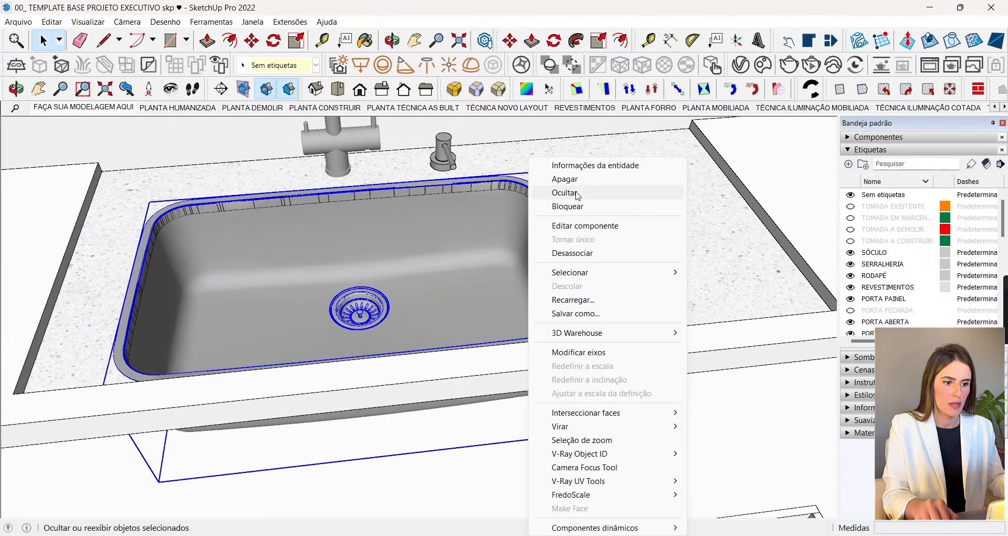
{"action": "left_click", "coordinate": [572, 194]}
{"action": "middle_click_drag", "start_coordinate": [572, 288], "coordinate": [596, 368]}
{"action": "scroll", "coordinate": [619, 296], "scroll_direction": "down", "scroll_amount": 5}
{"action": "middle_click_drag", "start_coordinate": [462, 273], "coordinate": [362, 244]}
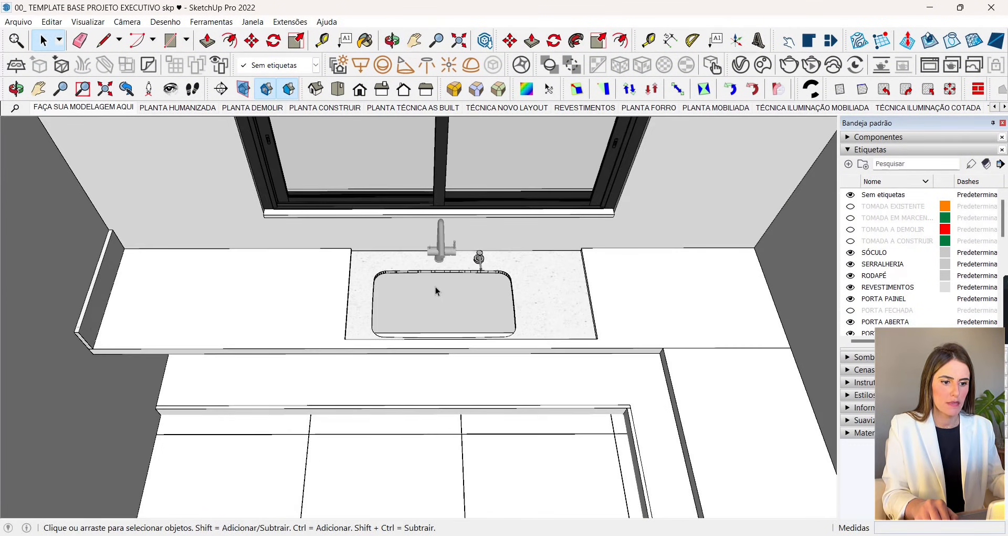
{"action": "key", "text": "ctrl+z"}
Step: Sample the 00_ PEDRA CINZA material from the recessed panel and paint the surrounding countertop with it
{"action": "scroll", "coordinate": [456, 284], "scroll_direction": "up", "scroll_amount": 2}
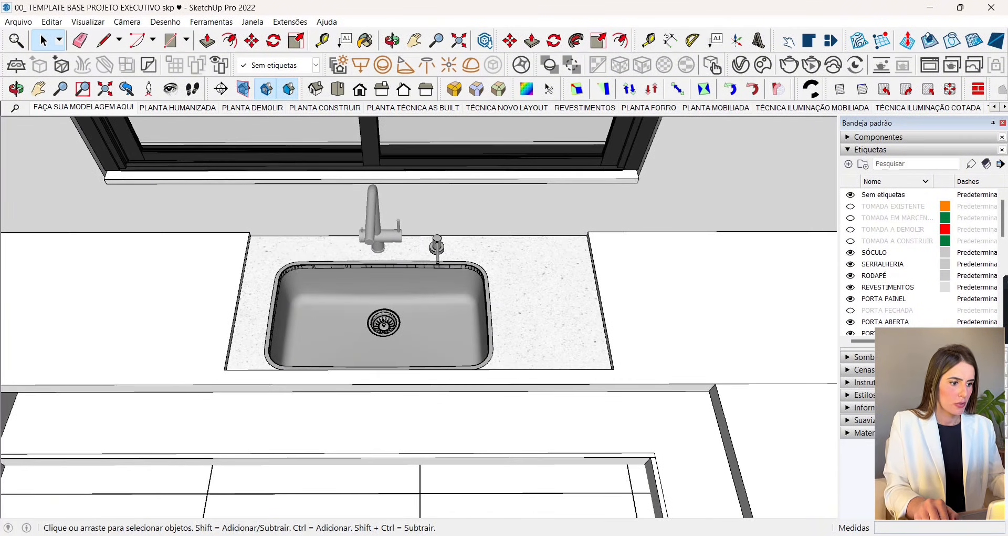
{"action": "left_click", "coordinate": [864, 434]}
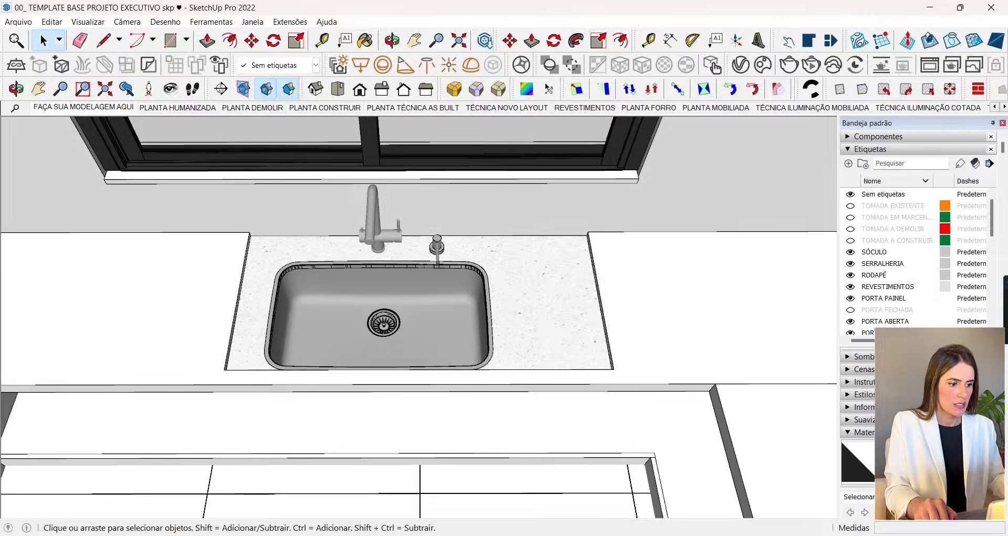
{"action": "key", "text": "b"}
{"action": "left_click", "coordinate": [546, 295], "text": "alt"}
{"action": "mouse_move", "coordinate": [436, 286]}
{"action": "middle_mouse_down"}
{"action": "mouse_move", "coordinate": [225, 263]}
{"action": "mouse_move", "coordinate": [257, 336]}
{"action": "mouse_move", "coordinate": [531, 302]}
{"action": "middle_mouse_up"}
{"action": "scroll", "coordinate": [631, 263], "scroll_direction": "up", "scroll_amount": 3}
{"action": "left_click", "coordinate": [609, 267]}
Step: Paint the two low plinth strips meeting at the floor's corner with 00_ PEDRA CINZA
{"action": "scroll", "coordinate": [470, 336], "scroll_direction": "up", "scroll_amount": 4}
{"action": "left_click", "coordinate": [457, 299]}
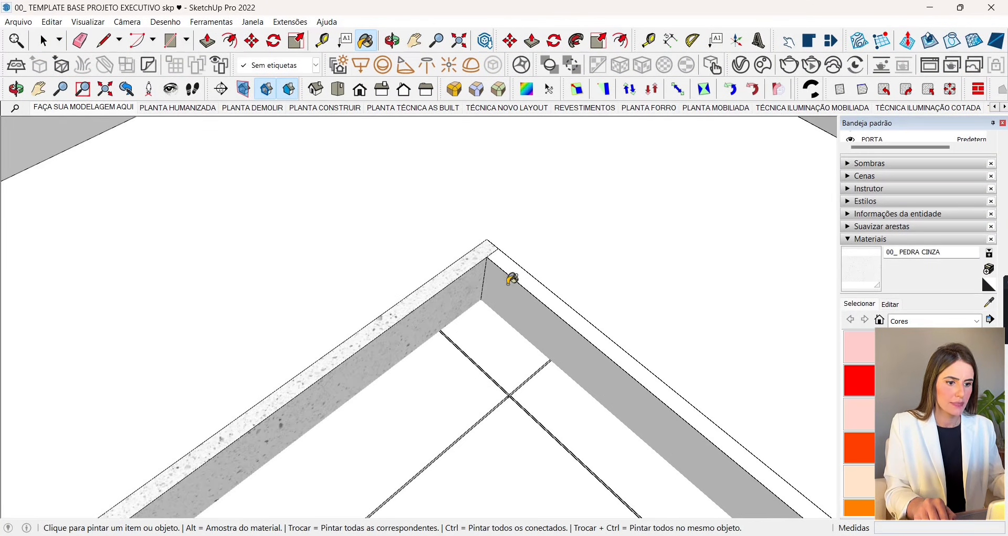
{"action": "left_click", "coordinate": [512, 278]}
{"action": "scroll", "coordinate": [433, 317], "scroll_direction": "down", "scroll_amount": 5}
{"action": "key", "text": "space"}
{"action": "scroll", "coordinate": [456, 315], "scroll_direction": "down", "scroll_amount": 5}
{"action": "mouse_move", "coordinate": [456, 315]}
{"action": "middle_mouse_down"}
{"action": "mouse_move", "coordinate": [504, 349]}
{"action": "mouse_move", "coordinate": [886, 270]}
{"action": "middle_mouse_up"}
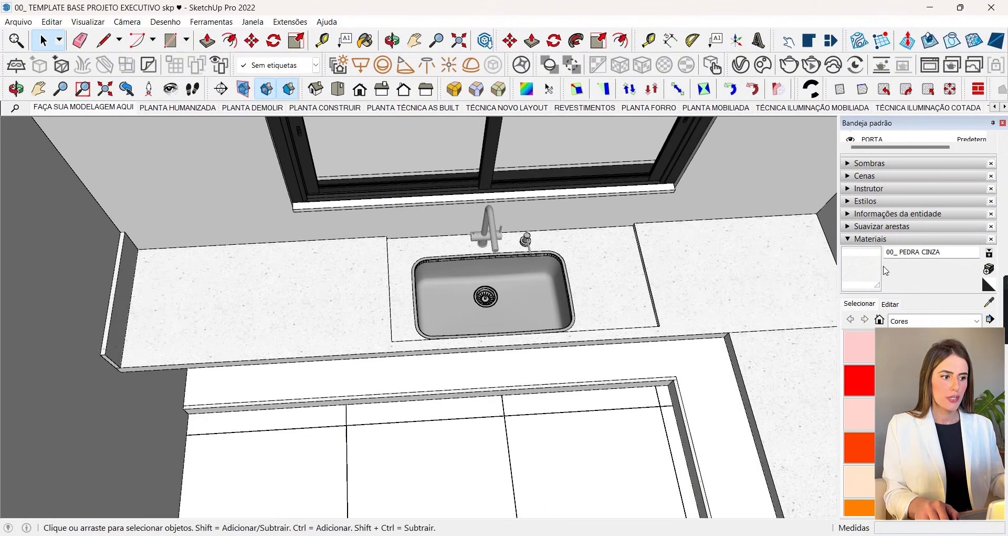
{"action": "left_click", "coordinate": [869, 270]}
{"action": "scroll", "coordinate": [605, 192], "scroll_direction": "up", "scroll_amount": 4}
{"action": "left_click", "coordinate": [604, 195]}
{"action": "scroll", "coordinate": [570, 247], "scroll_direction": "down", "scroll_amount": 6}
{"action": "key", "text": "space"}
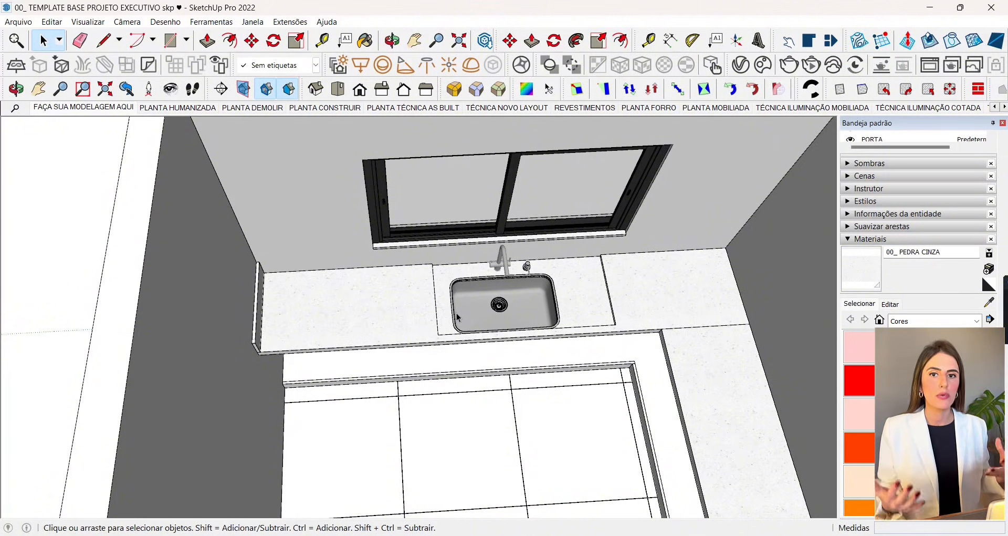
Step: Move the refrigerator from outside the room into the kitchen, near the end of the stone countertop
{"action": "middle_click_drag", "start_coordinate": [440, 293], "coordinate": [371, 253]}
{"action": "left_click", "coordinate": [78, 108]}
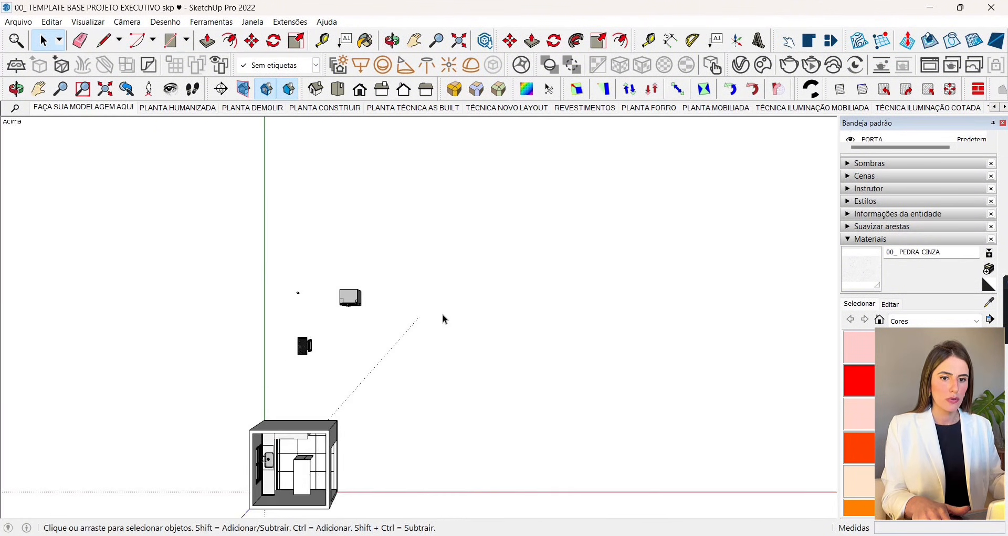
{"action": "scroll", "coordinate": [310, 446], "scroll_direction": "up", "scroll_amount": 8}
{"action": "mouse_move", "coordinate": [311, 436]}
{"action": "middle_mouse_down"}
{"action": "mouse_move", "coordinate": [285, 339]}
{"action": "mouse_move", "coordinate": [325, 234]}
{"action": "middle_mouse_up"}
{"action": "left_click", "coordinate": [365, 40]}
{"action": "left_click", "coordinate": [329, 460]}
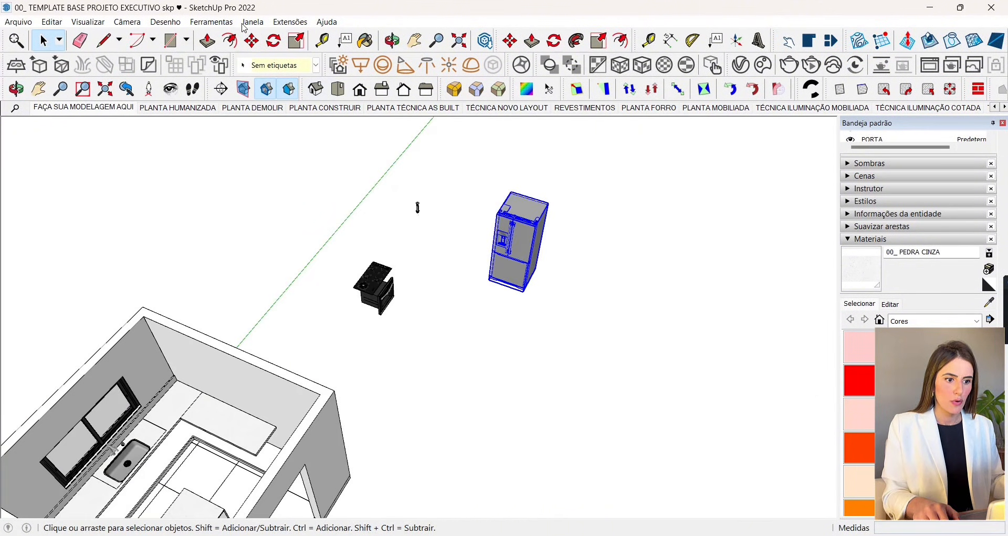
{"action": "left_click", "coordinate": [251, 41]}
{"action": "left_click", "coordinate": [565, 255]}
{"action": "middle_click_drag", "start_coordinate": [475, 405], "coordinate": [574, 429]}
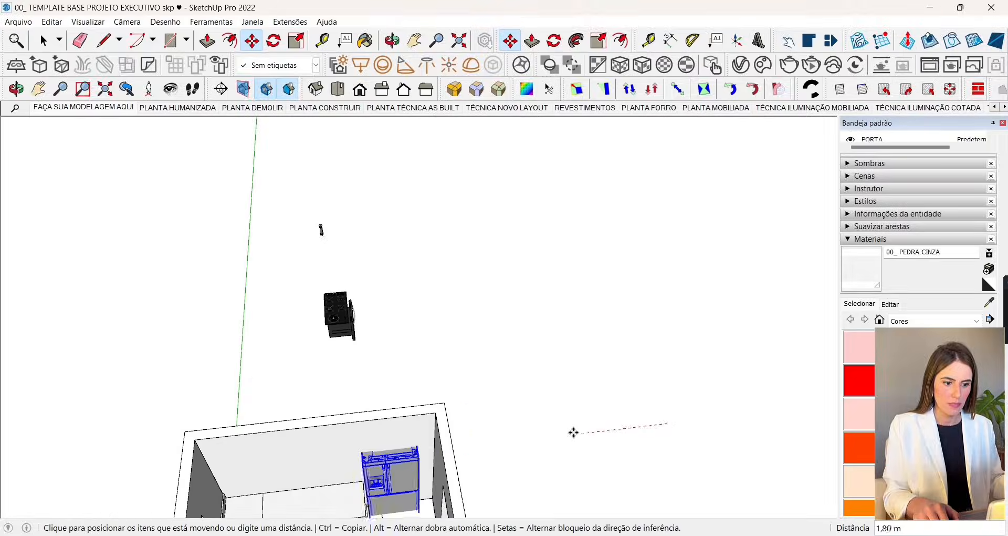
{"action": "scroll", "coordinate": [593, 399], "scroll_direction": "down", "scroll_amount": 2}
{"action": "scroll", "coordinate": [446, 465], "scroll_direction": "up", "scroll_amount": 8}
{"action": "left_click", "coordinate": [450, 469]}
{"action": "left_click", "coordinate": [459, 502]}
Step: Align the refrigerator with the end of the stone countertop and the wall behind it
{"action": "middle_click_drag", "start_coordinate": [475, 378], "coordinate": [643, 470]}
{"action": "left_click", "coordinate": [444, 206]}
{"action": "left_click", "coordinate": [519, 238]}
{"action": "middle_click_drag", "start_coordinate": [517, 239], "coordinate": [345, 299]}
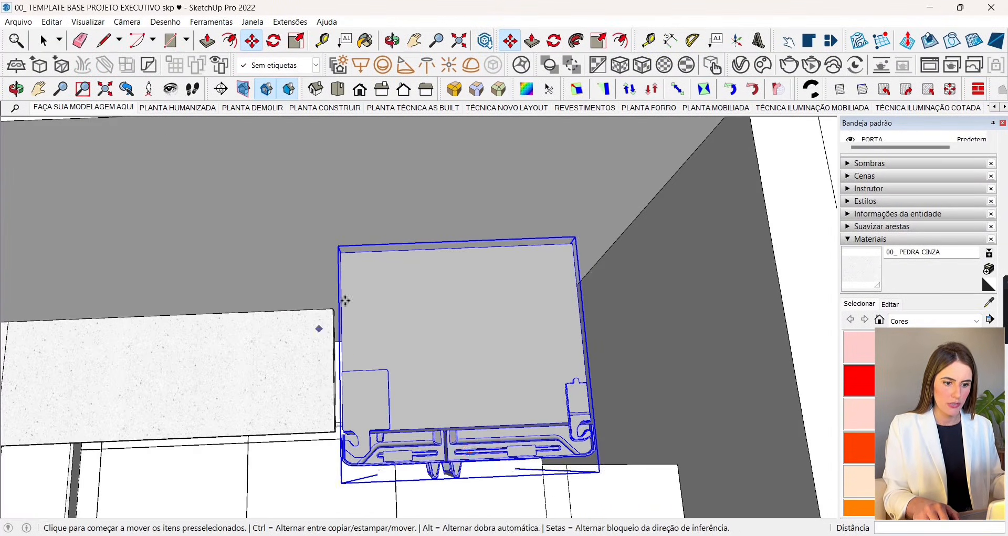
{"action": "left_click", "coordinate": [459, 276]}
{"action": "left_click", "coordinate": [455, 276]}
{"action": "scroll", "coordinate": [343, 287], "scroll_direction": "down", "scroll_amount": 3}
{"action": "scroll", "coordinate": [395, 368], "scroll_direction": "down", "scroll_amount": 2}
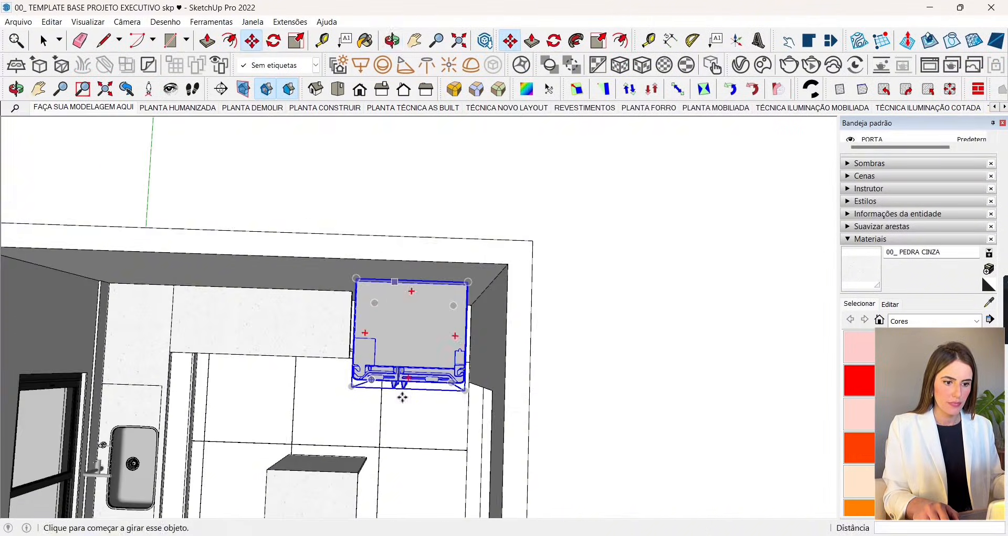
Step: Try to shift the refrigerator across to the side wall next to the doorway
{"action": "middle_click_drag", "start_coordinate": [401, 397], "coordinate": [489, 301]}
{"action": "scroll", "coordinate": [430, 324], "scroll_direction": "up", "scroll_amount": 4}
{"action": "scroll", "coordinate": [468, 340], "scroll_direction": "up", "scroll_amount": 2}
{"action": "left_click", "coordinate": [469, 339]}
{"action": "left_click", "coordinate": [461, 336]}
{"action": "scroll", "coordinate": [510, 286], "scroll_direction": "up", "scroll_amount": 2}
{"action": "left_click", "coordinate": [469, 247]}
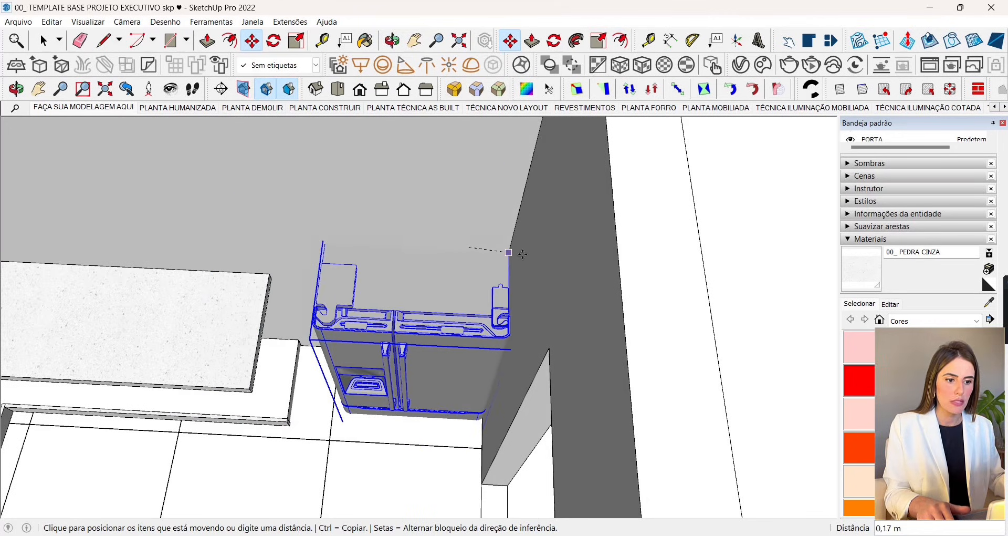
{"action": "key", "text": "Escape"}
Step: Examine the refrigerator's placement relative to the countertop, the side wall and the doorway from several angles
{"action": "scroll", "coordinate": [490, 329], "scroll_direction": "down", "scroll_amount": 2}
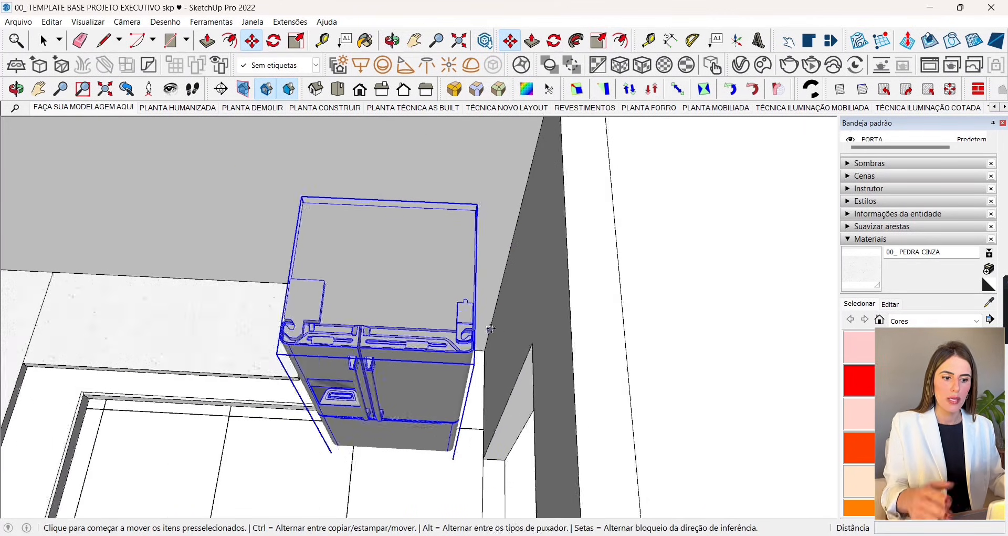
{"action": "scroll", "coordinate": [491, 325], "scroll_direction": "down", "scroll_amount": 2}
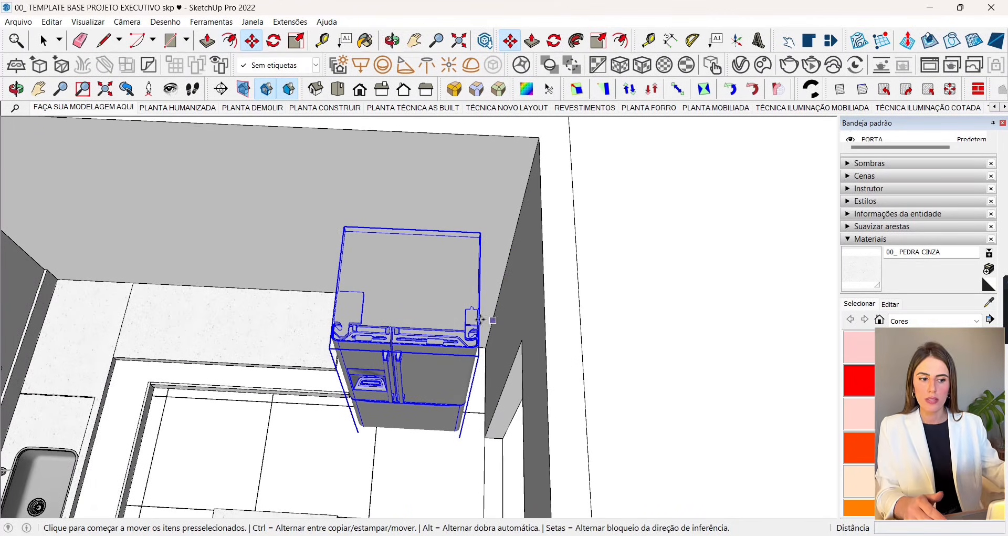
{"action": "middle_click_drag", "start_coordinate": [466, 283], "coordinate": [543, 241]}
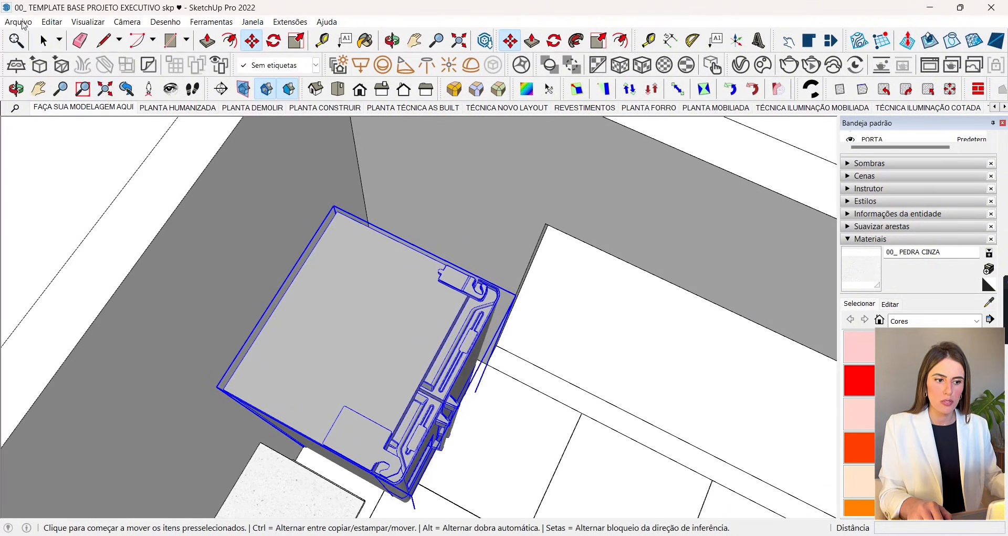
{"action": "left_click", "coordinate": [44, 40]}
{"action": "middle_click_drag", "start_coordinate": [331, 231], "coordinate": [391, 237]}
{"action": "scroll", "coordinate": [391, 236], "scroll_direction": "down", "scroll_amount": 3}
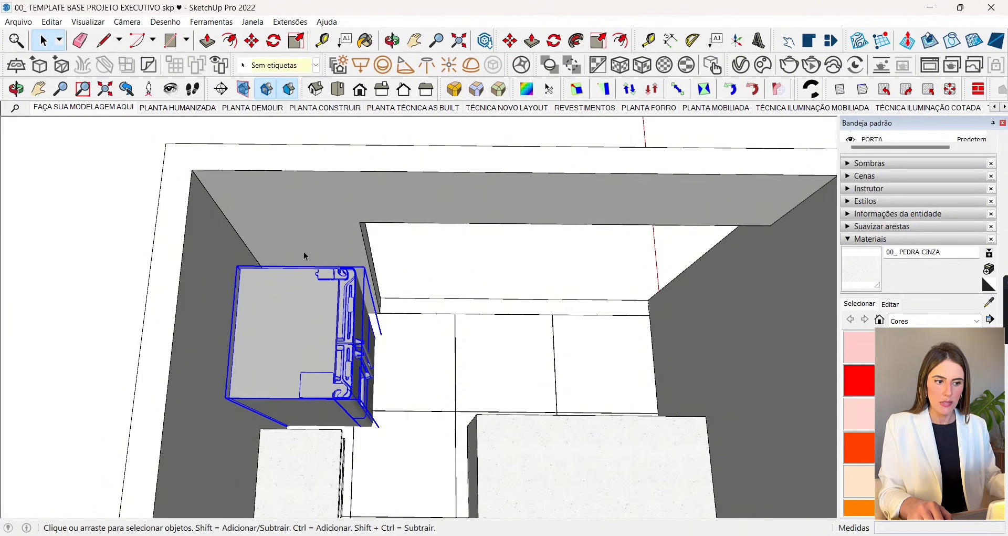
{"action": "middle_click_drag", "start_coordinate": [378, 332], "coordinate": [355, 247]}
{"action": "middle_click_drag", "start_coordinate": [378, 217], "coordinate": [455, 194]}
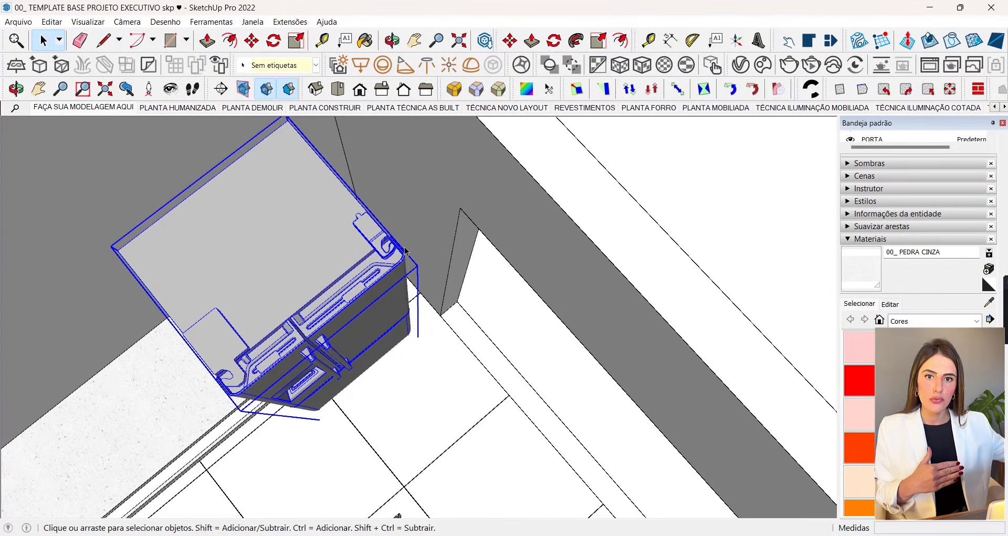
{"action": "middle_click_drag", "start_coordinate": [376, 338], "coordinate": [553, 187]}
{"action": "left_click", "coordinate": [531, 236]}
{"action": "scroll", "coordinate": [553, 187], "scroll_direction": "down", "scroll_amount": 5}
{"action": "middle_click_drag", "start_coordinate": [428, 239], "coordinate": [284, 176]}
{"action": "scroll", "coordinate": [364, 232], "scroll_direction": "up", "scroll_amount": 5}
{"action": "middle_click_drag", "start_coordinate": [364, 232], "coordinate": [491, 203]}
{"action": "scroll", "coordinate": [336, 226], "scroll_direction": "down", "scroll_amount": 5}
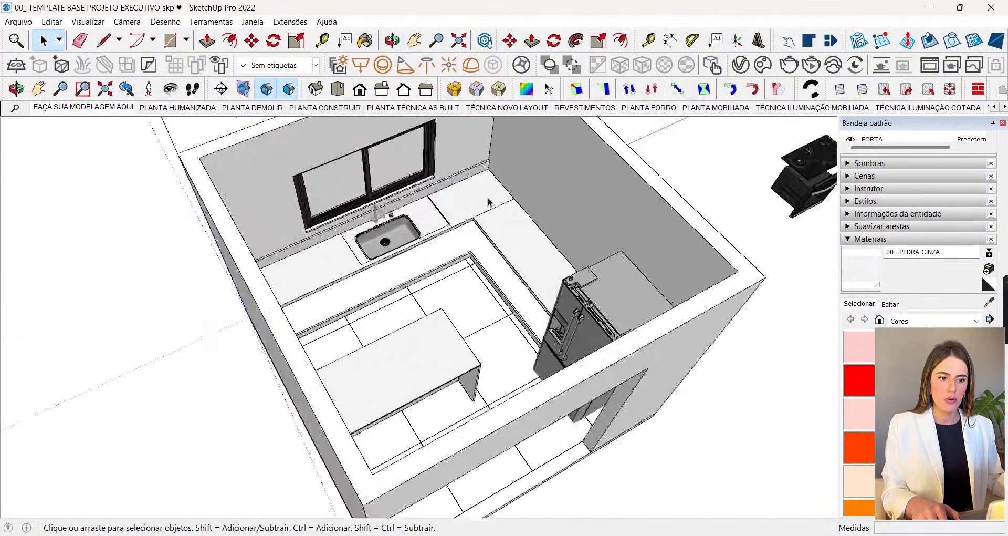
Step: Move the five-burner cooktop from outside the room onto the stone countertop beside the sink
{"action": "middle_click_drag", "start_coordinate": [284, 202], "coordinate": [370, 207]}
{"action": "scroll", "coordinate": [369, 207], "scroll_direction": "down", "scroll_amount": 3}
{"action": "middle_click_drag", "start_coordinate": [488, 210], "coordinate": [544, 345]}
{"action": "scroll", "coordinate": [547, 342], "scroll_direction": "up", "scroll_amount": 3}
{"action": "left_click", "coordinate": [580, 318]}
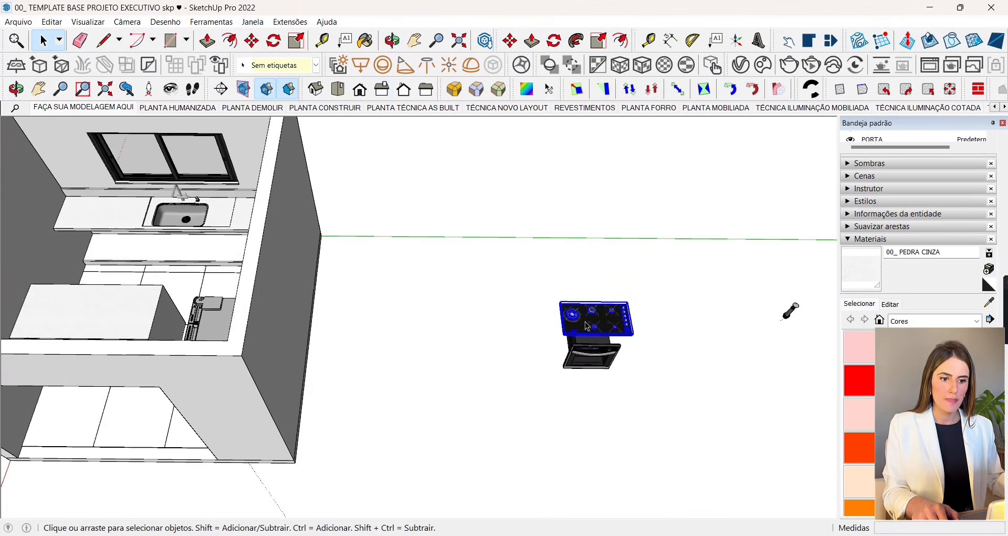
{"action": "left_click", "coordinate": [251, 40]}
{"action": "scroll", "coordinate": [638, 364], "scroll_direction": "up", "scroll_amount": 1}
{"action": "scroll", "coordinate": [588, 326], "scroll_direction": "up", "scroll_amount": 8}
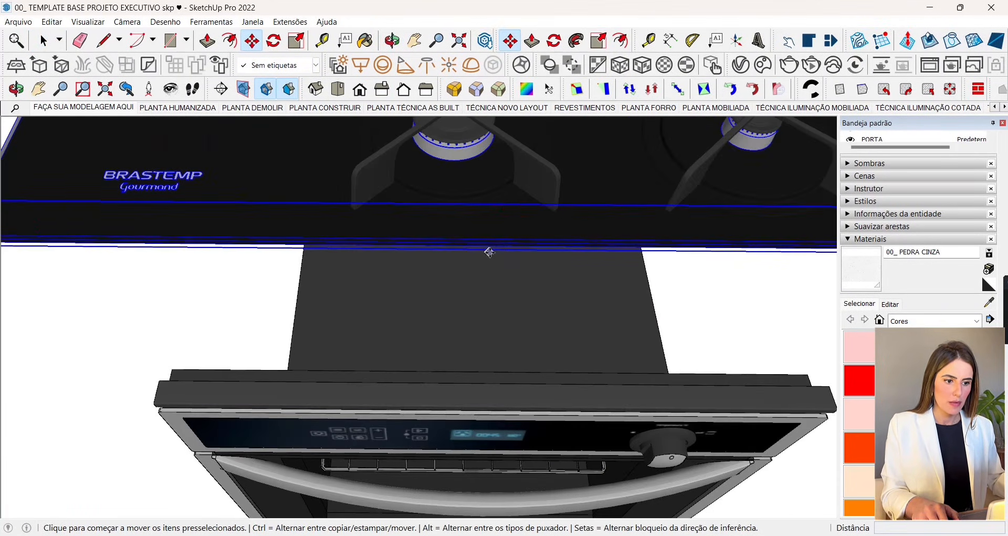
{"action": "scroll", "coordinate": [478, 254], "scroll_direction": "down", "scroll_amount": 8}
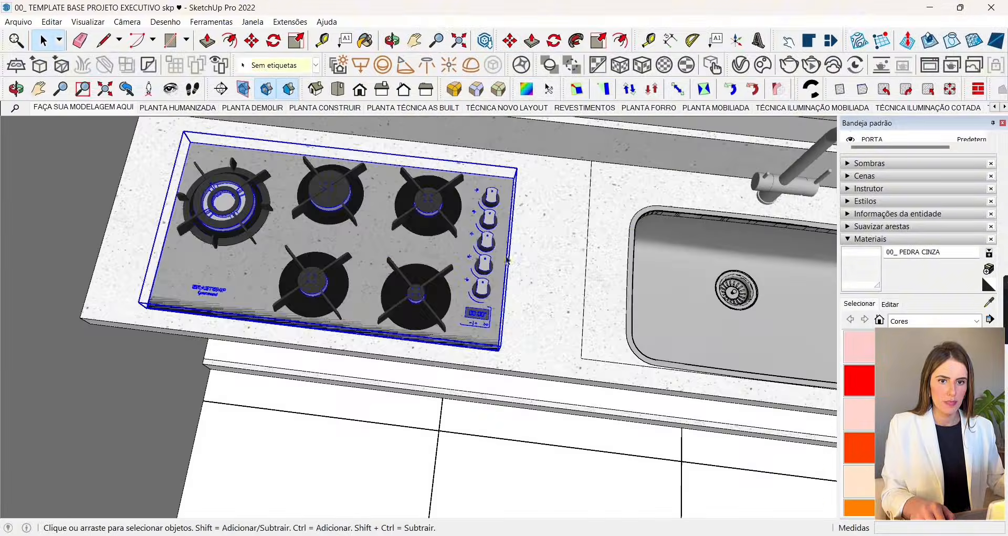
{"action": "key", "text": "space"}
Step: Draw a rectangle of about 0.85 × 0.46 m on the countertop along the cooktop's outline
{"action": "left_click", "coordinate": [535, 221]}
{"action": "left_click", "coordinate": [170, 41]}
{"action": "scroll", "coordinate": [173, 304], "scroll_direction": "up", "scroll_amount": 10}
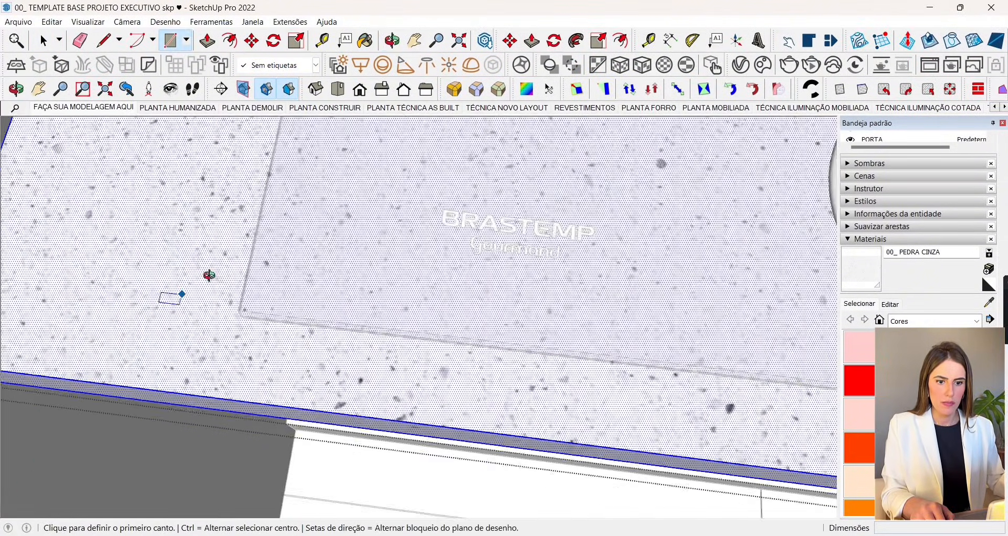
{"action": "left_click", "coordinate": [270, 343]}
{"action": "scroll", "coordinate": [74, 414], "scroll_direction": "down", "scroll_amount": 8}
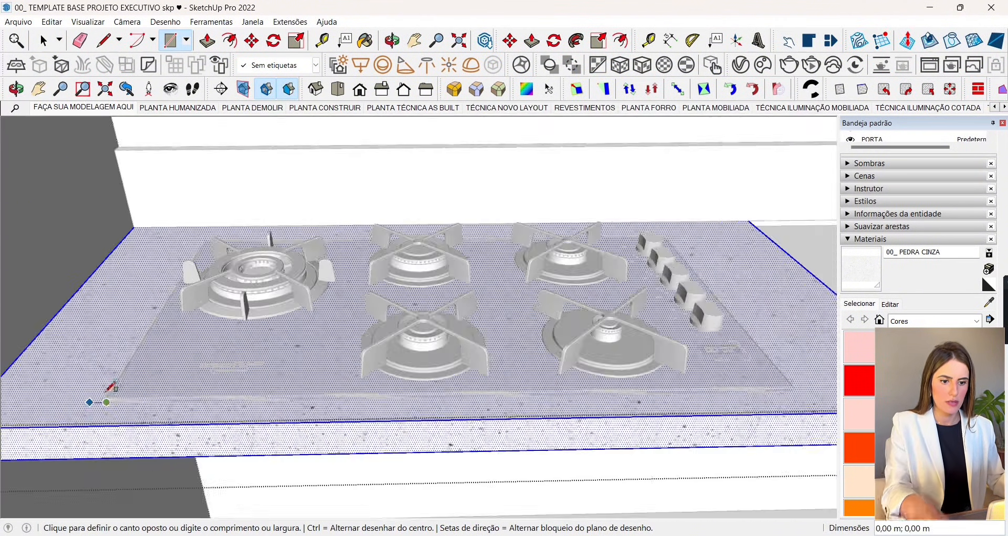
{"action": "scroll", "coordinate": [641, 247], "scroll_direction": "up", "scroll_amount": 6}
{"action": "scroll", "coordinate": [400, 320], "scroll_direction": "up", "scroll_amount": 10}
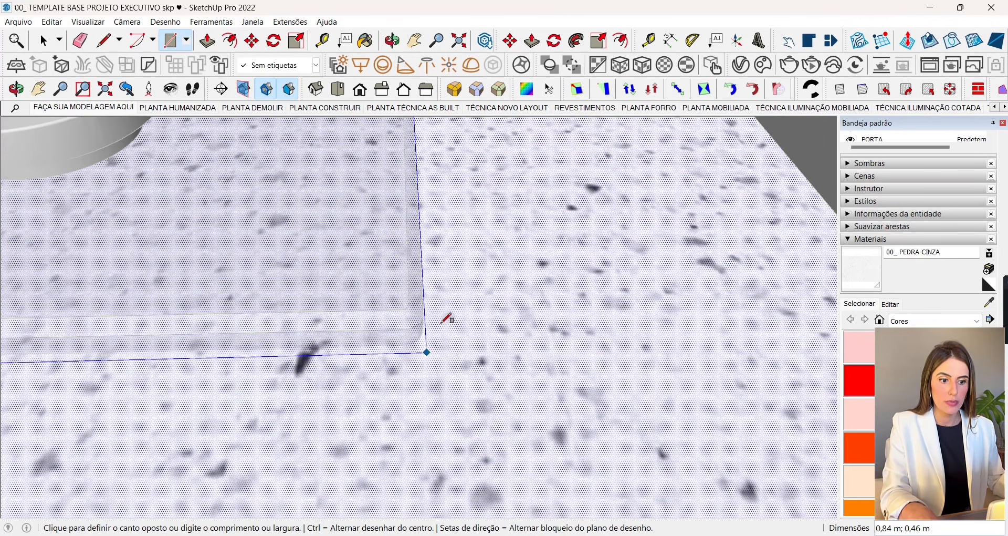
{"action": "middle_click_drag", "start_coordinate": [414, 329], "coordinate": [424, 332]}
{"action": "left_click", "coordinate": [423, 332]}
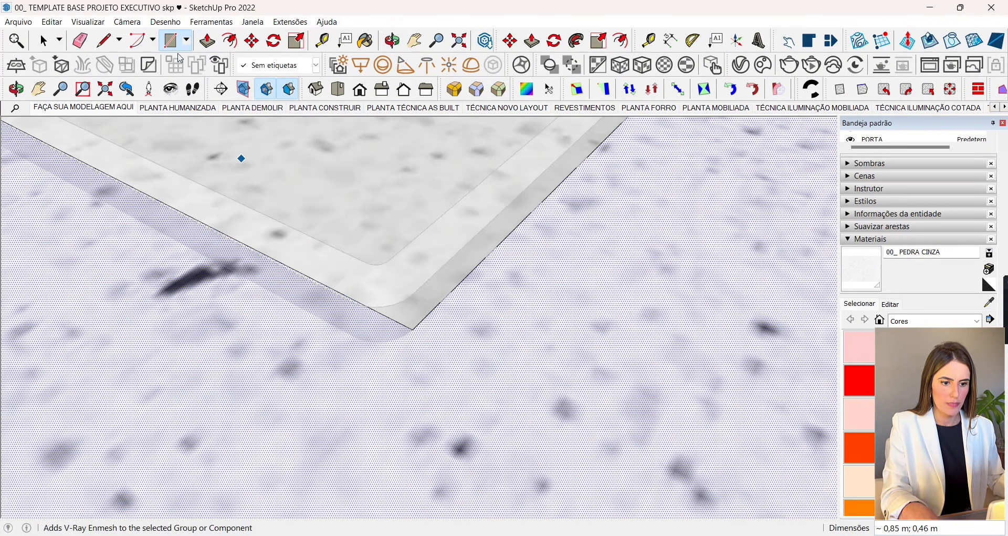
Step: Push the cooktop rectangle 0.03 m through the countertop to cut the opening, and finish editing the stone group
{"action": "key", "text": "p"}
{"action": "left_click", "coordinate": [425, 275]}
{"action": "middle_click_drag", "start_coordinate": [430, 384], "coordinate": [580, 328]}
{"action": "scroll", "coordinate": [581, 329], "scroll_direction": "down", "scroll_amount": 5}
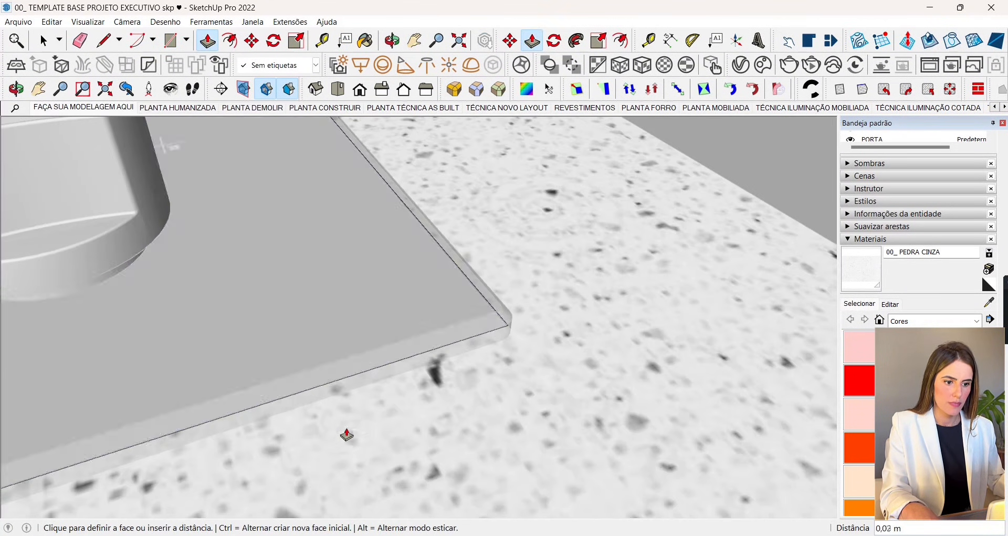
{"action": "left_click", "coordinate": [347, 442]}
{"action": "left_click", "coordinate": [44, 39]}
{"action": "left_click", "coordinate": [646, 361]}
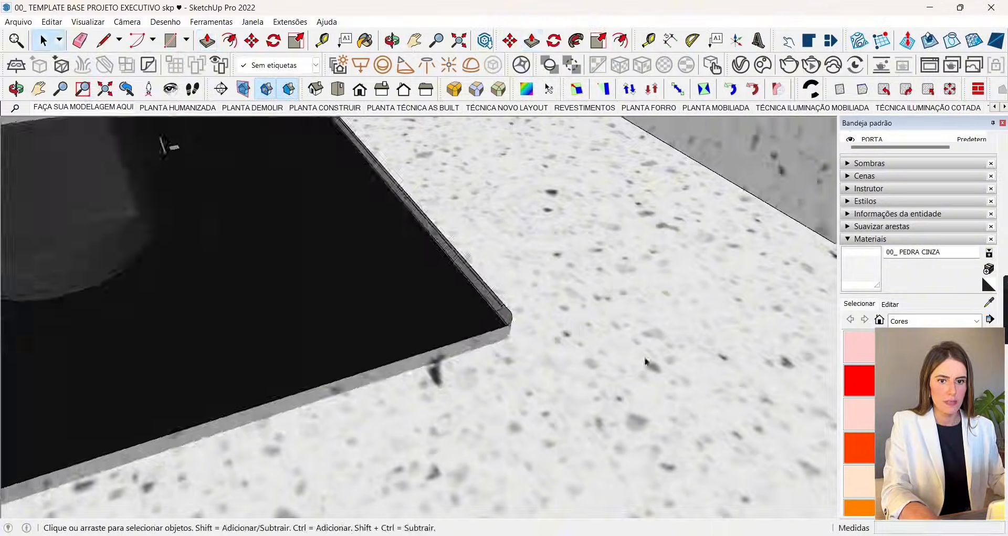
Step: Hide the cooktop to inspect the countertop opening beneath it, and undo the hiding
{"action": "scroll", "coordinate": [567, 334], "scroll_direction": "down", "scroll_amount": 4}
{"action": "scroll", "coordinate": [576, 257], "scroll_direction": "down", "scroll_amount": 5}
{"action": "middle_click_drag", "start_coordinate": [486, 308], "coordinate": [602, 257]}
{"action": "scroll", "coordinate": [576, 256], "scroll_direction": "down", "scroll_amount": 3}
{"action": "right_click", "coordinate": [494, 349]}
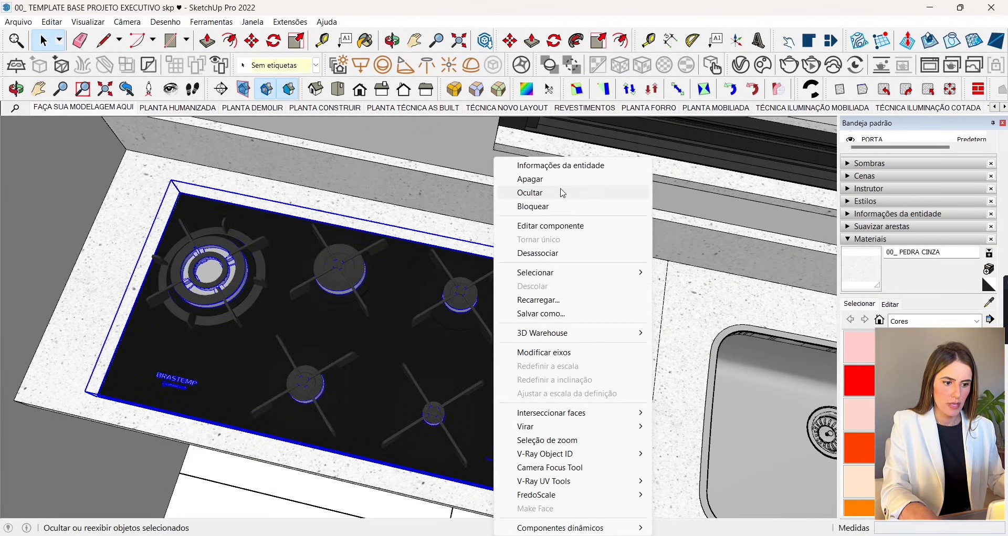
{"action": "left_click", "coordinate": [563, 192]}
{"action": "middle_click_drag", "start_coordinate": [563, 212], "coordinate": [439, 206]}
{"action": "scroll", "coordinate": [450, 262], "scroll_direction": "down", "scroll_amount": 4}
{"action": "key", "text": "ctrl+z"}
{"action": "scroll", "coordinate": [247, 337], "scroll_direction": "down", "scroll_amount": 4}
{"action": "middle_click_drag", "start_coordinate": [247, 337], "coordinate": [438, 336]}
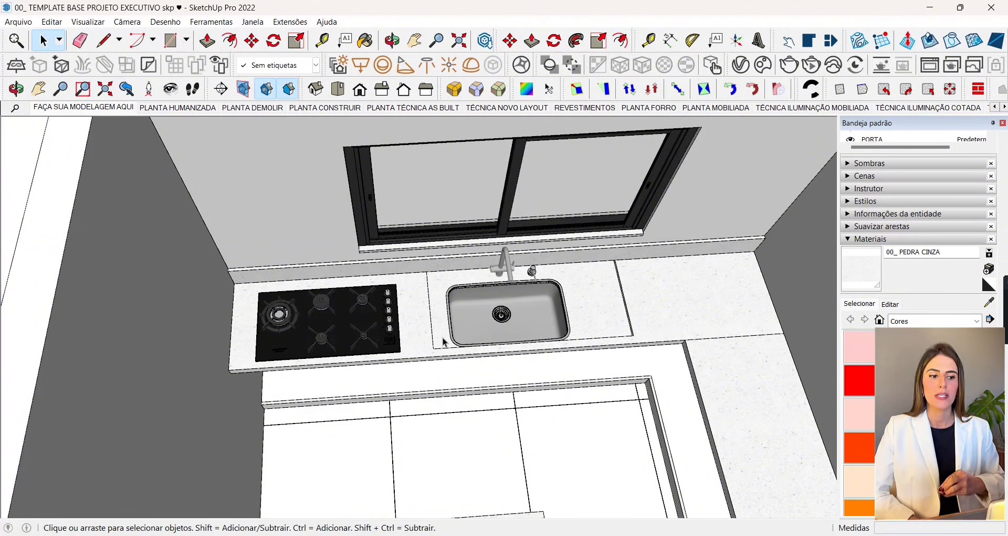
{"action": "scroll", "coordinate": [428, 314], "scroll_direction": "down", "scroll_amount": 4}
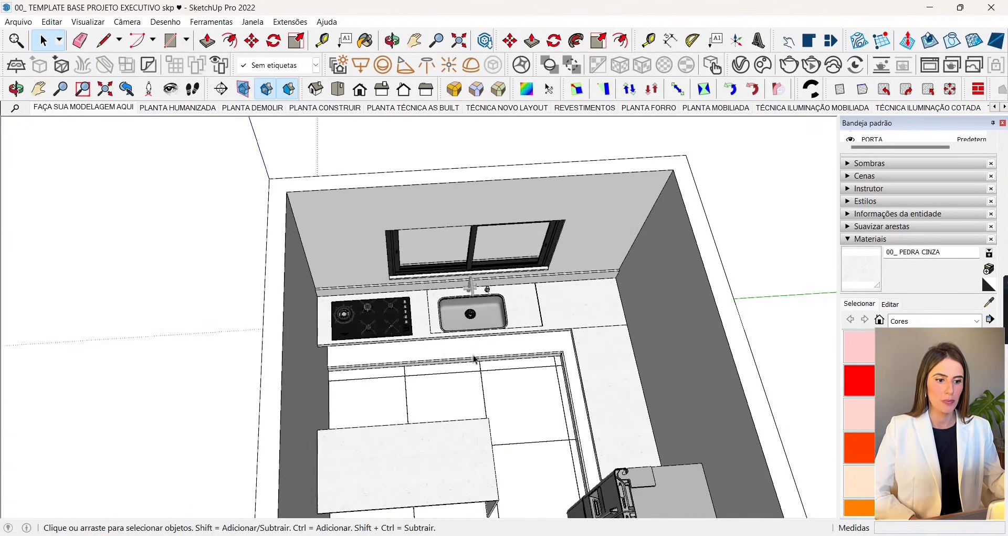
Step: Draw a 3.35 × 3.30 m rectangle across the top of the kitchen between opposite inner wall corners
{"action": "middle_click_drag", "start_coordinate": [427, 314], "coordinate": [504, 315]}
{"action": "scroll", "coordinate": [472, 318], "scroll_direction": "down", "scroll_amount": 6}
{"action": "scroll", "coordinate": [357, 286], "scroll_direction": "up", "scroll_amount": 6}
{"action": "middle_click_drag", "start_coordinate": [360, 286], "coordinate": [525, 294]}
{"action": "scroll", "coordinate": [449, 195], "scroll_direction": "up", "scroll_amount": 4}
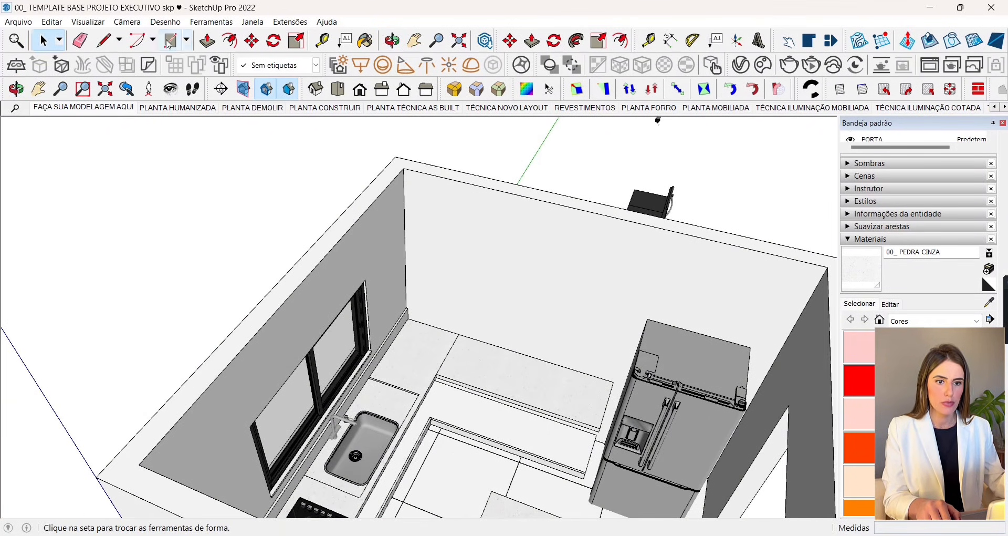
{"action": "key", "text": "r"}
{"action": "left_click", "coordinate": [405, 169]}
{"action": "scroll", "coordinate": [405, 169], "scroll_direction": "down", "scroll_amount": 4}
{"action": "scroll", "coordinate": [513, 152], "scroll_direction": "up", "scroll_amount": 3}
{"action": "left_click", "coordinate": [588, 350]}
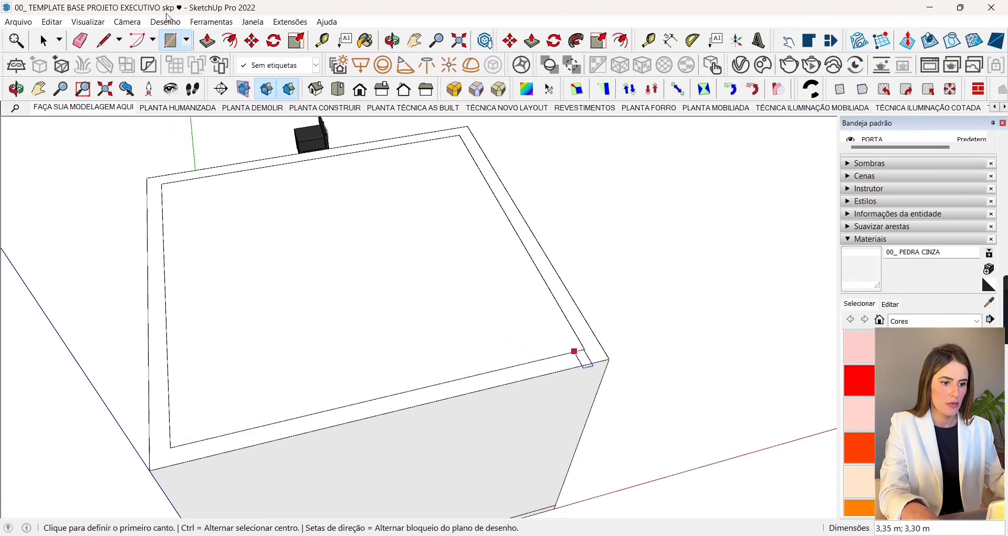
Step: Extrude the ceiling rectangle to 0.02 m thick and make the slab a group
{"action": "key", "text": "p"}
{"action": "left_click", "coordinate": [289, 286]}
{"action": "left_click", "coordinate": [289, 283]}
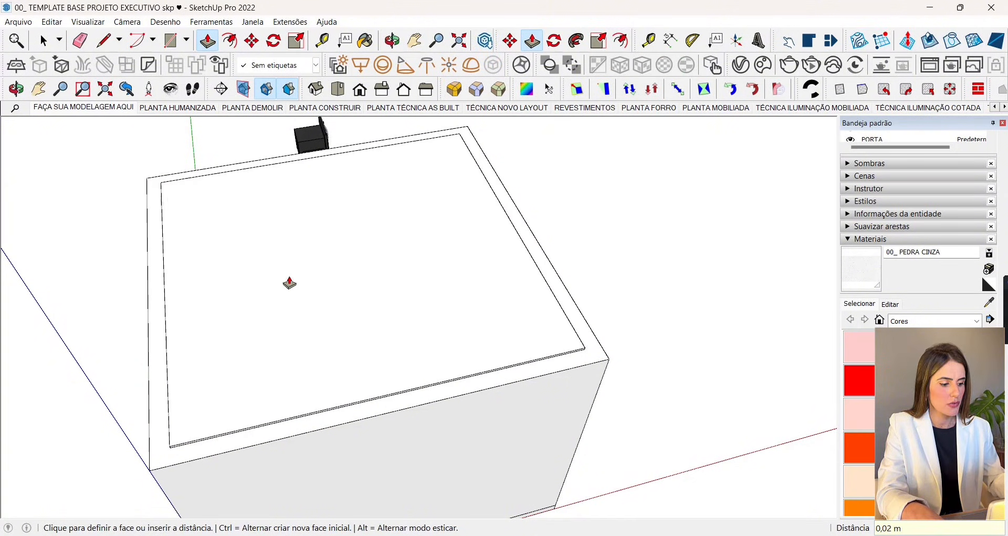
{"action": "key", "text": "space"}
{"action": "double_click", "coordinate": [333, 298]}
{"action": "right_click", "coordinate": [332, 297]}
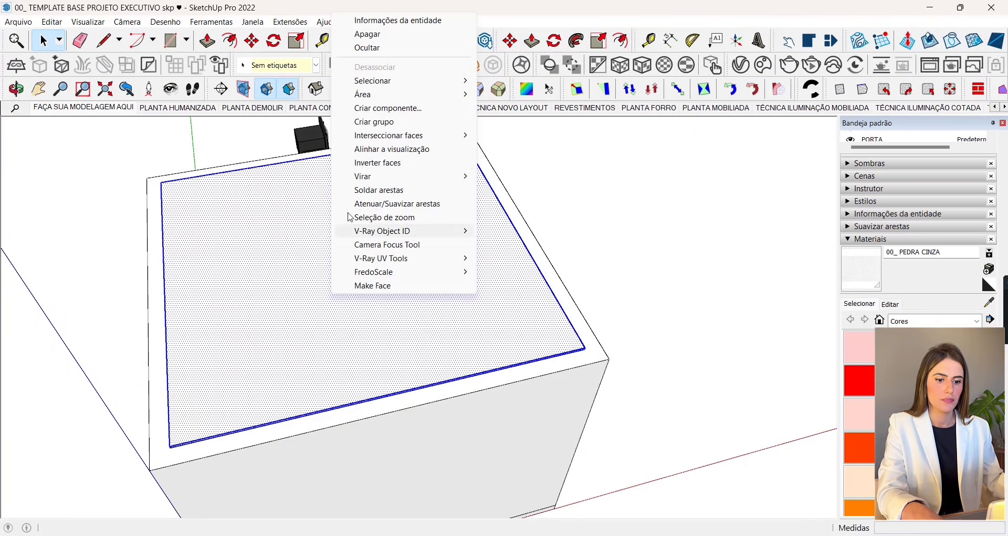
{"action": "left_click", "coordinate": [374, 124]}
Step: Move the ceiling slab group down 0.15 m from the top of the walls
{"action": "key", "text": "m"}
{"action": "middle_click_drag", "start_coordinate": [281, 236], "coordinate": [121, 157]}
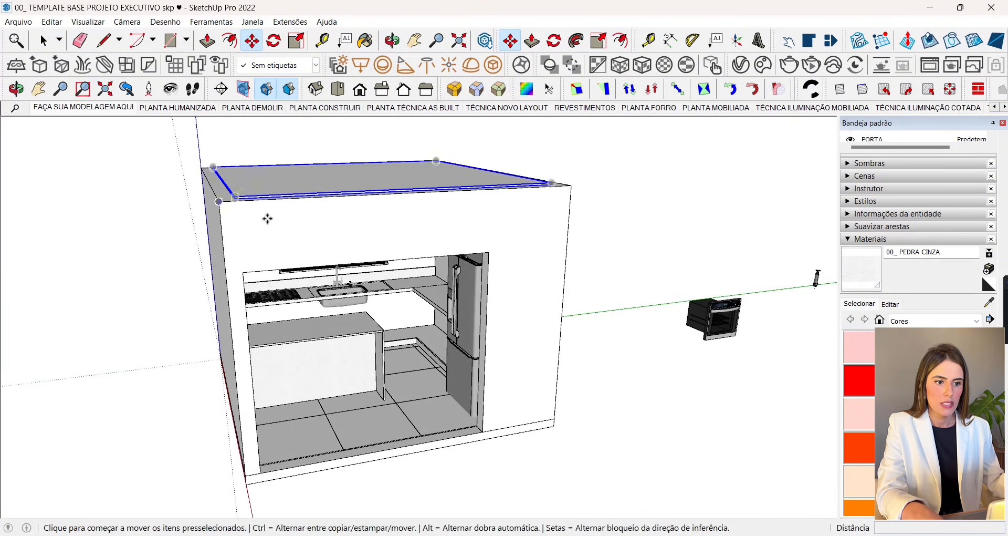
{"action": "left_click", "coordinate": [267, 219]}
{"action": "type", "text": "0,15"}
{"action": "key", "text": "Return"}
{"action": "key", "text": "space"}
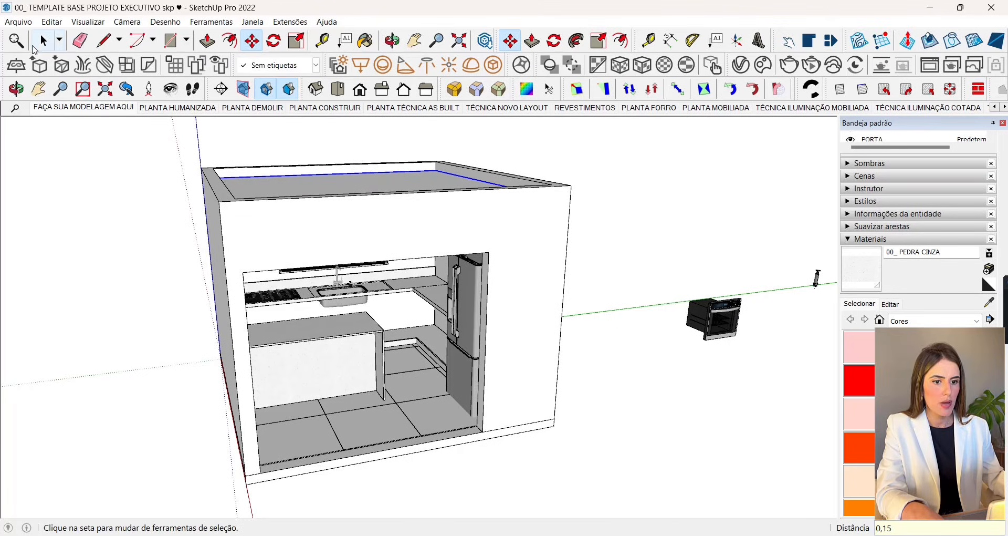
Step: Assign the ceiling slab group to a tag that hides it from the current view
{"action": "middle_click_drag", "start_coordinate": [268, 244], "coordinate": [415, 347]}
{"action": "scroll", "coordinate": [415, 346], "scroll_direction": "up", "scroll_amount": 3}
{"action": "right_click", "coordinate": [380, 261]}
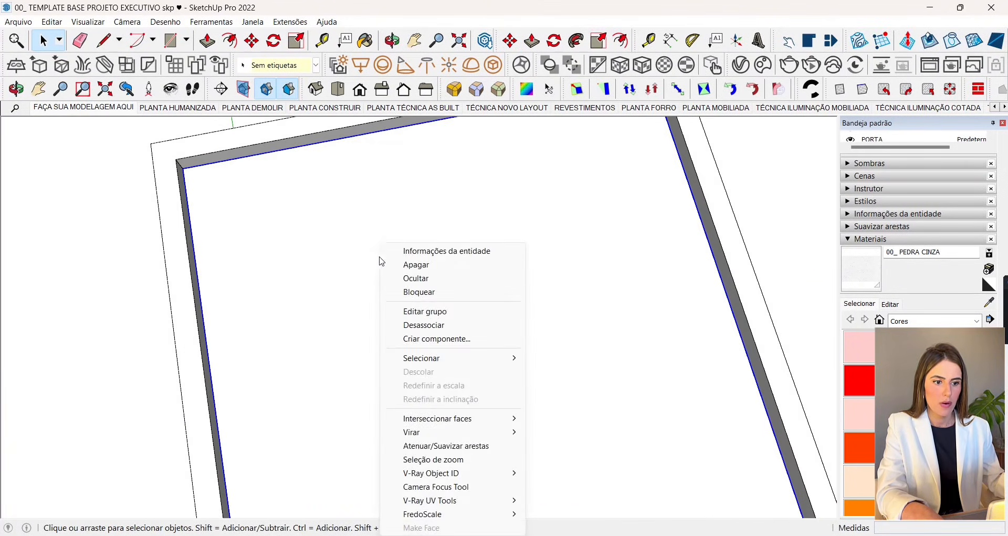
{"action": "key", "text": "Escape"}
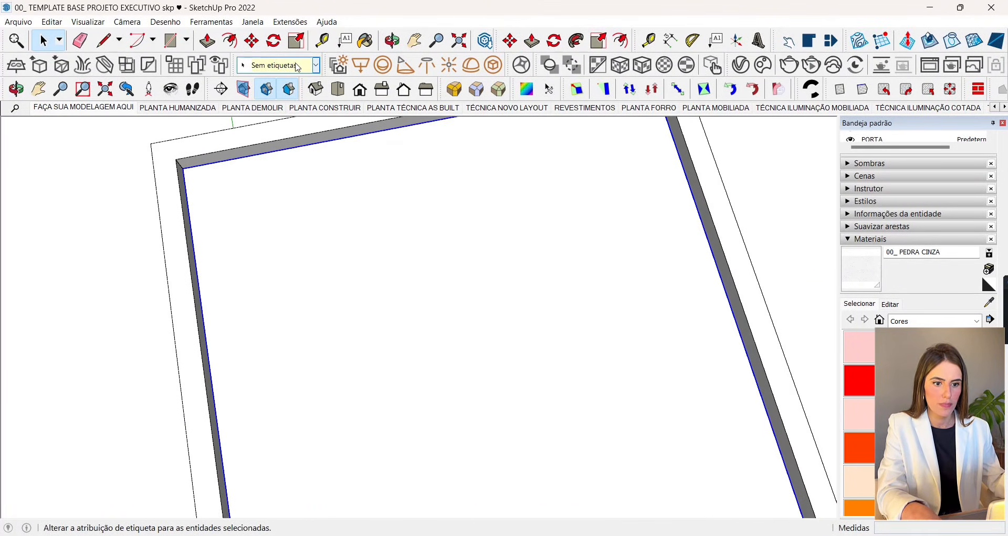
{"action": "left_click", "coordinate": [294, 65]}
{"action": "left_click", "coordinate": [270, 214]}
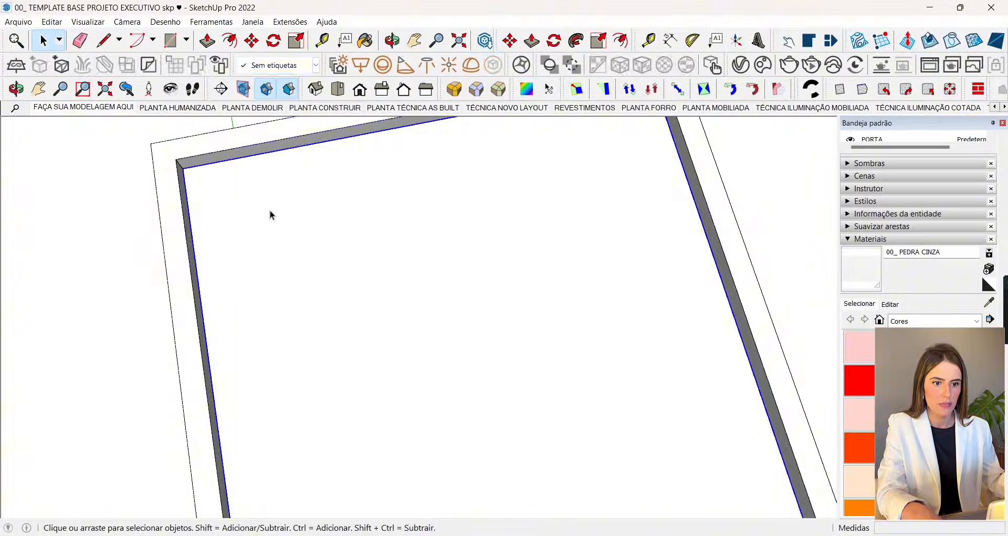
{"action": "key", "text": "Escape"}
{"action": "middle_click_drag", "start_coordinate": [270, 214], "coordinate": [341, 257]}
{"action": "scroll", "coordinate": [342, 256], "scroll_direction": "down", "scroll_amount": 5}
{"action": "left_click", "coordinate": [600, 322]}
{"action": "middle_click_drag", "start_coordinate": [600, 321], "coordinate": [637, 336]}
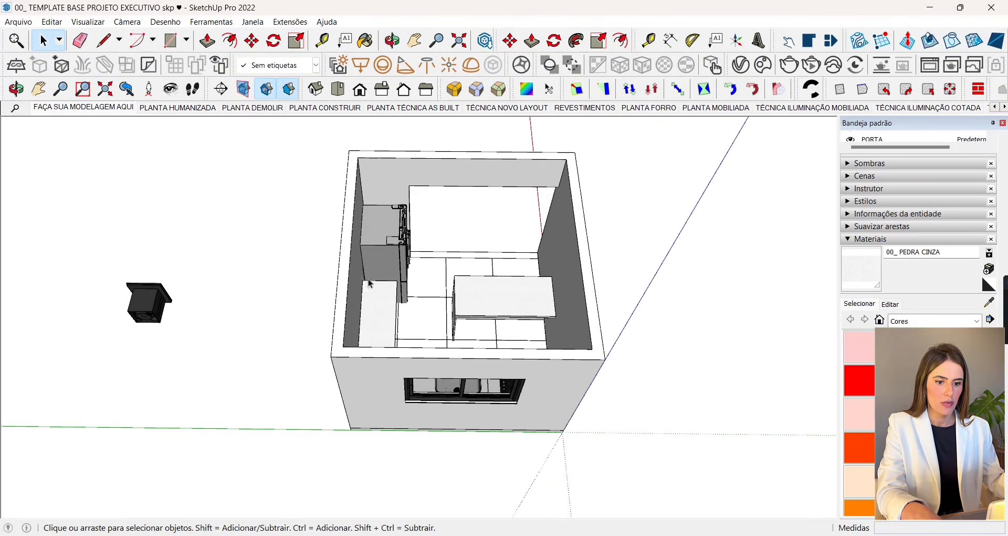
Step: Move the pop-up outlet tower from beside the model onto the countertop, near the corner where its two runs meet
{"action": "middle_click_drag", "start_coordinate": [557, 238], "coordinate": [97, 263]}
{"action": "scroll", "coordinate": [333, 286], "scroll_direction": "up", "scroll_amount": 5}
{"action": "scroll", "coordinate": [343, 273], "scroll_direction": "down", "scroll_amount": 6}
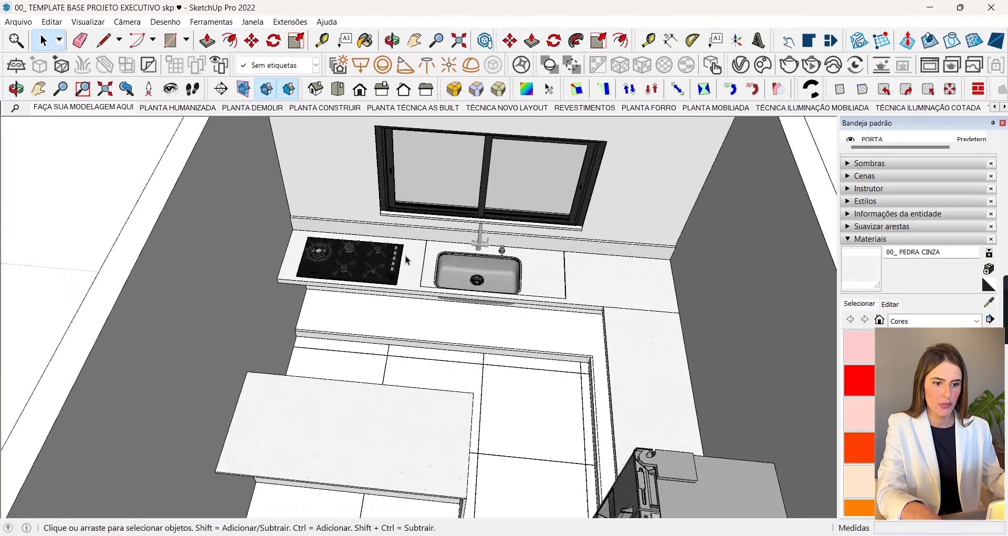
{"action": "scroll", "coordinate": [409, 242], "scroll_direction": "up", "scroll_amount": 6}
{"action": "scroll", "coordinate": [220, 263], "scroll_direction": "down", "scroll_amount": 8}
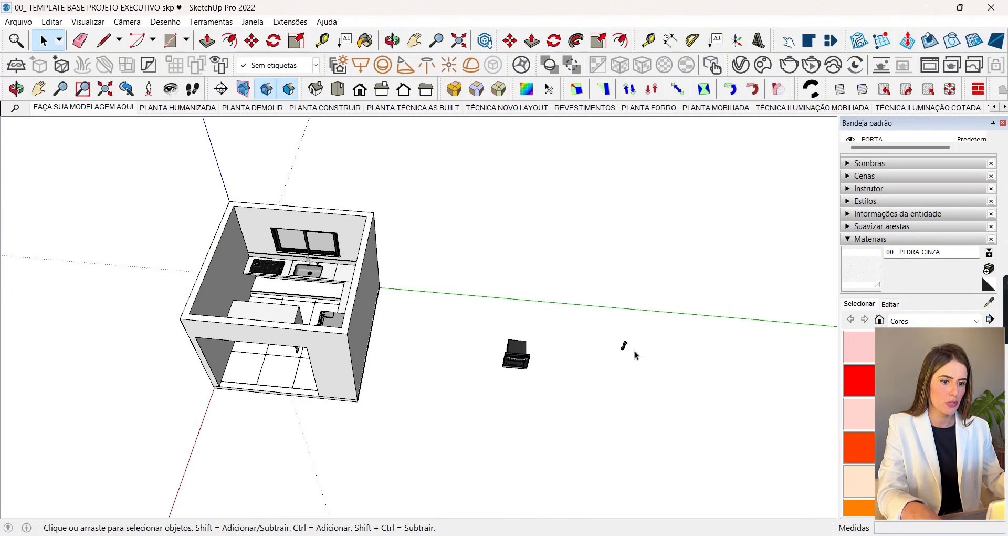
{"action": "scroll", "coordinate": [620, 341], "scroll_direction": "up", "scroll_amount": 6}
{"action": "left_click", "coordinate": [620, 339]}
{"action": "key", "text": "m"}
{"action": "scroll", "coordinate": [630, 338], "scroll_direction": "up", "scroll_amount": 5}
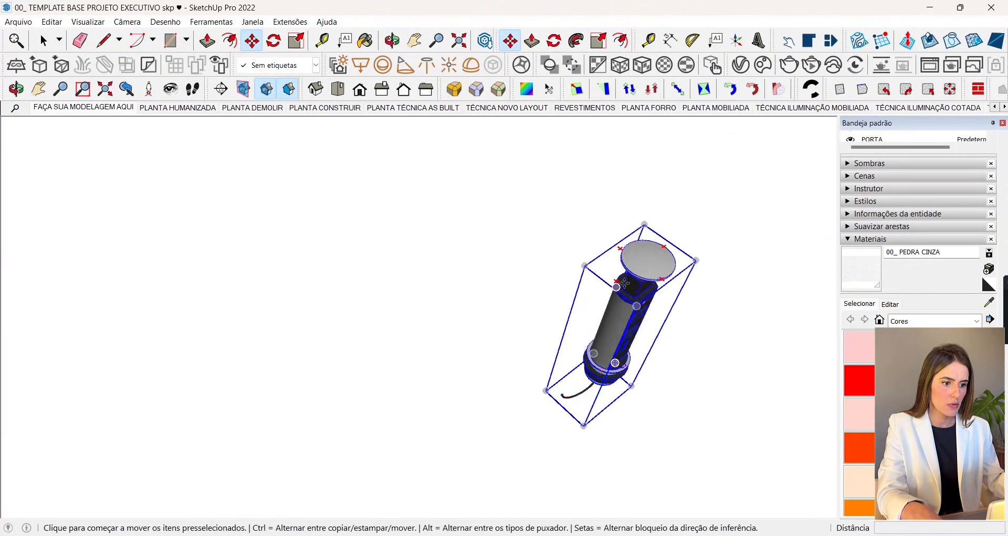
{"action": "left_click", "coordinate": [641, 273]}
{"action": "scroll", "coordinate": [699, 269], "scroll_direction": "down", "scroll_amount": 3}
{"action": "scroll", "coordinate": [650, 286], "scroll_direction": "down", "scroll_amount": 3}
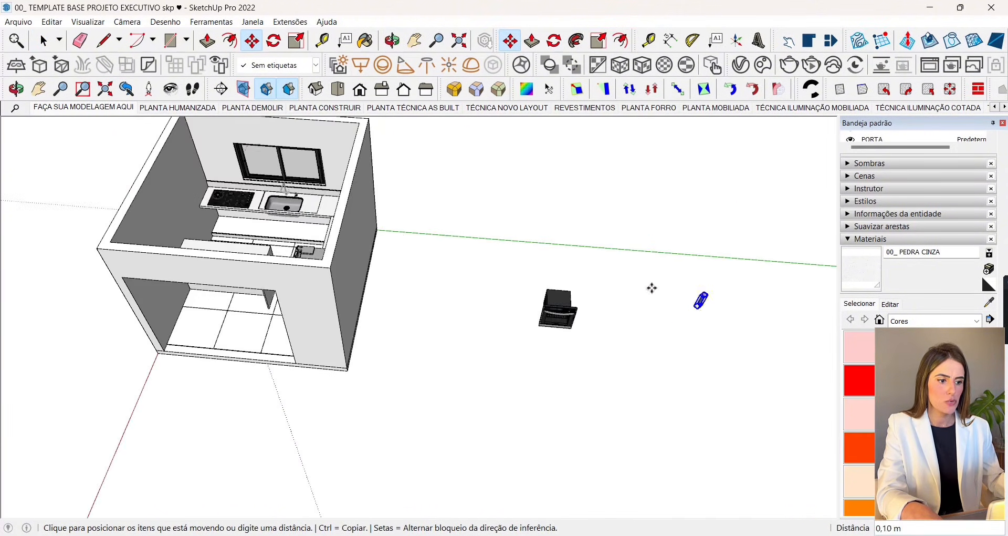
{"action": "scroll", "coordinate": [341, 307], "scroll_direction": "up", "scroll_amount": 8}
{"action": "left_click", "coordinate": [262, 220]}
{"action": "scroll", "coordinate": [427, 249], "scroll_direction": "down", "scroll_amount": 10}
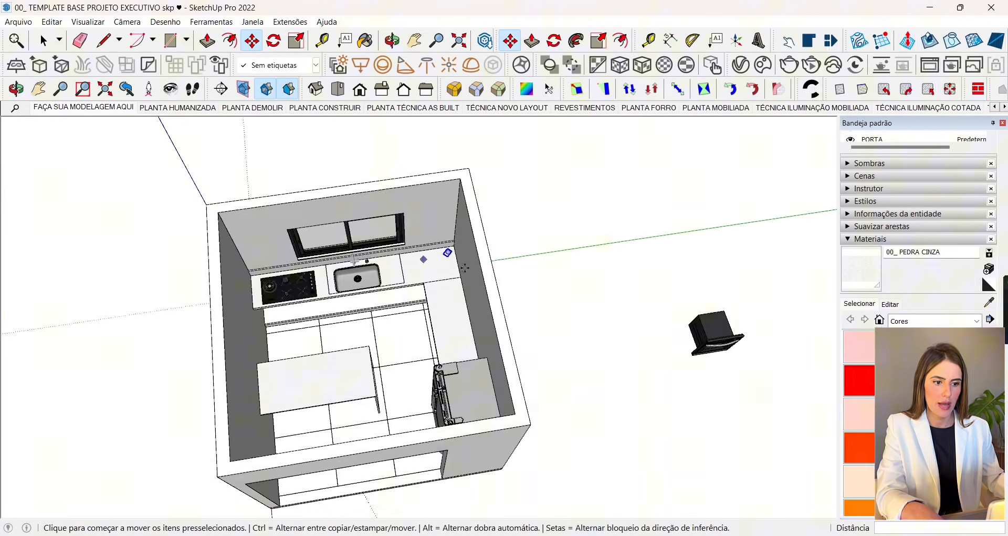
{"action": "middle_click_drag", "start_coordinate": [465, 268], "coordinate": [576, 277]}
{"action": "key", "text": "space"}
Step: Save the model under the new name 00 AULA_ PROJETO COZINHA REV. 01 in the AULA MODELAGEM TEMPLATE folder
{"action": "scroll", "coordinate": [479, 317], "scroll_direction": "up", "scroll_amount": 5}
{"action": "scroll", "coordinate": [308, 252], "scroll_direction": "down", "scroll_amount": 5}
{"action": "middle_click_drag", "start_coordinate": [308, 252], "coordinate": [458, 251]}
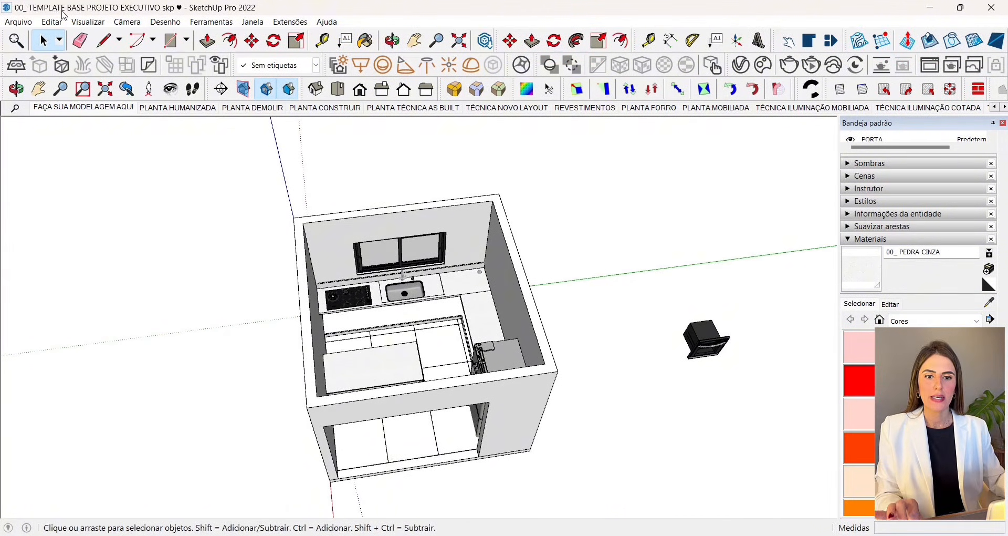
{"action": "left_click", "coordinate": [19, 22]}
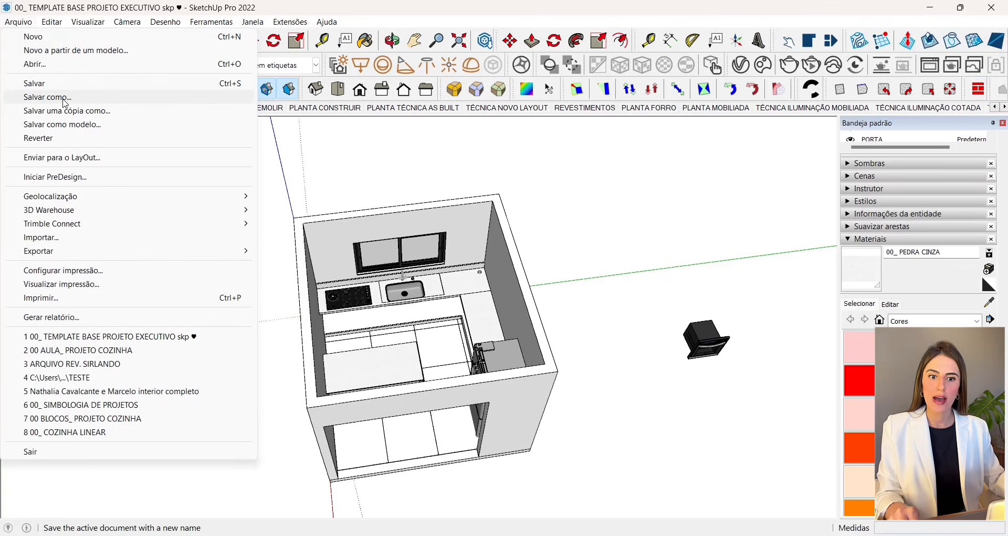
{"action": "left_click", "coordinate": [48, 99]}
{"action": "left_click", "coordinate": [236, 51]}
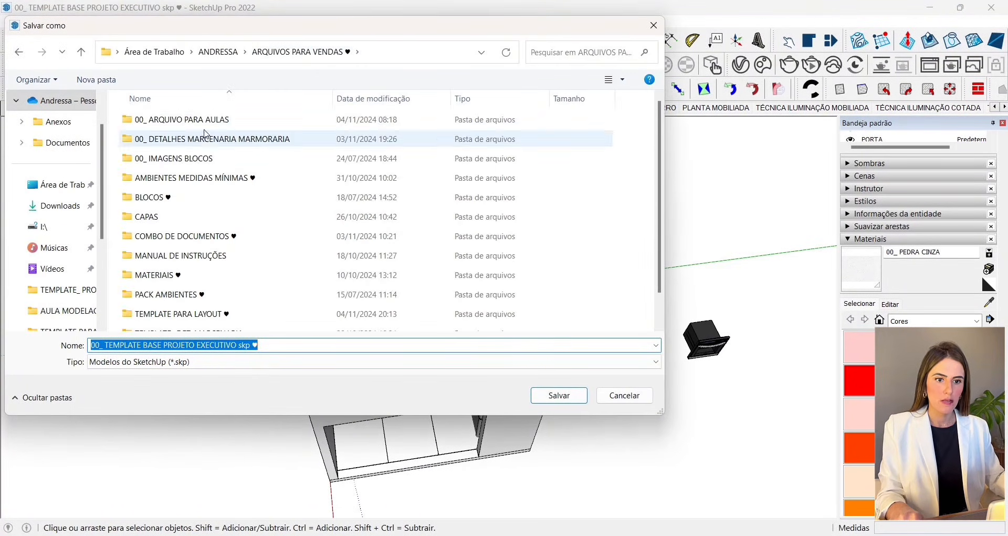
{"action": "double_click", "coordinate": [204, 121]}
{"action": "double_click", "coordinate": [191, 170]}
{"action": "left_click", "coordinate": [554, 173]}
{"action": "left_click", "coordinate": [217, 341]}
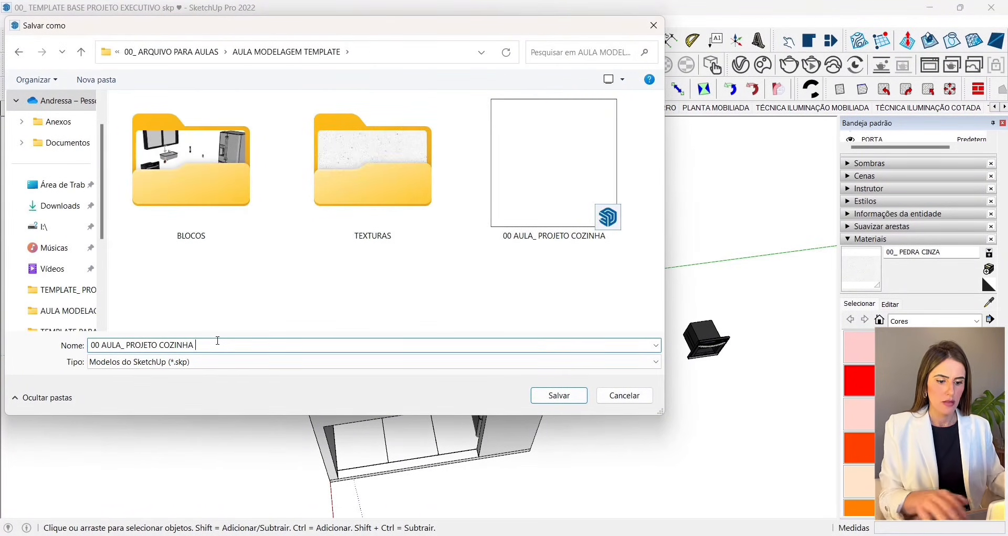
{"action": "type", "text": "REV. 01"}
{"action": "key", "text": "Return"}
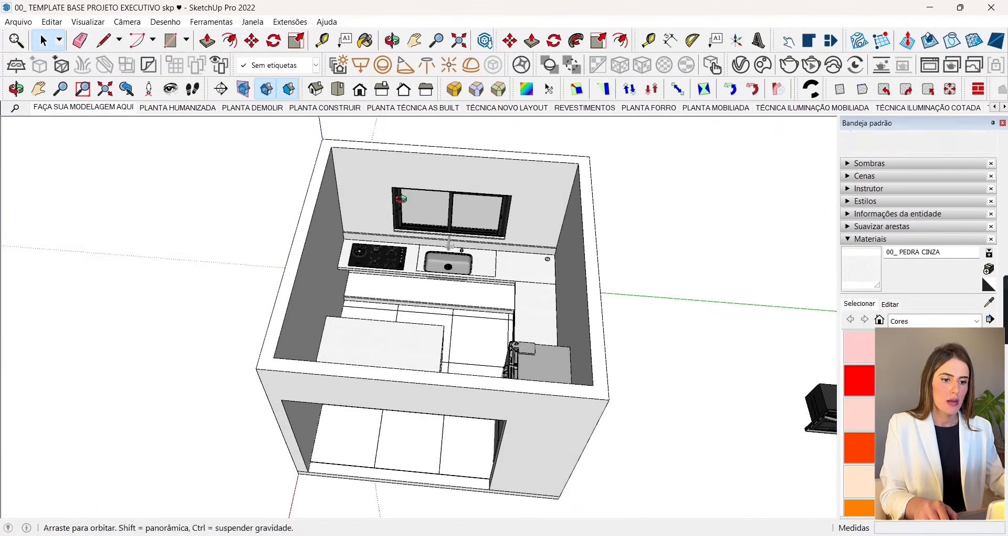
Step: Switch to the 00_ SIMBOLOGIA DE PROJETOS file and examine its board of outlet, switch, network, antenna, doorbell and plumbing symbols
{"action": "scroll", "coordinate": [527, 167], "scroll_direction": "up", "scroll_amount": 3}
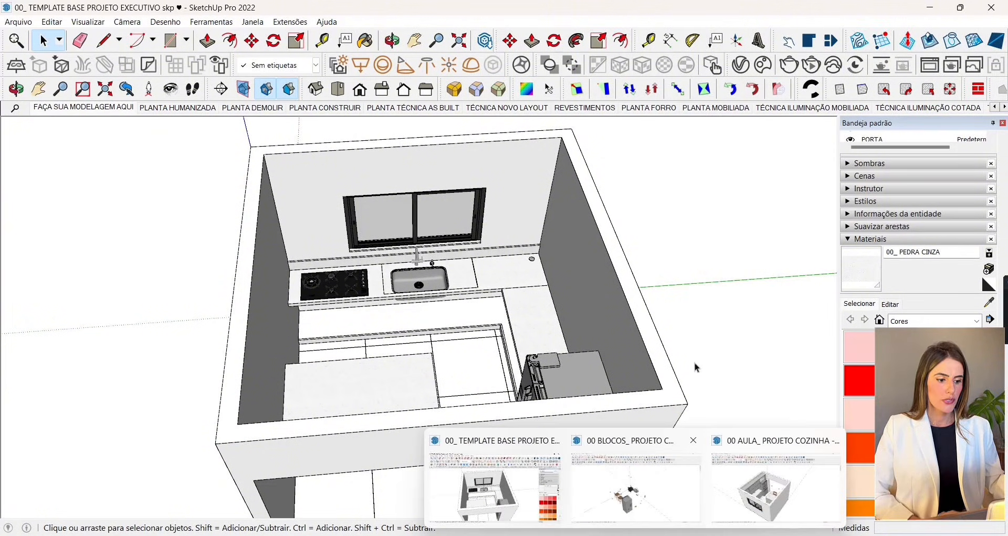
{"action": "mouse_move", "coordinate": [638, 535]}
{"action": "mouse_move", "coordinate": [608, 531]}
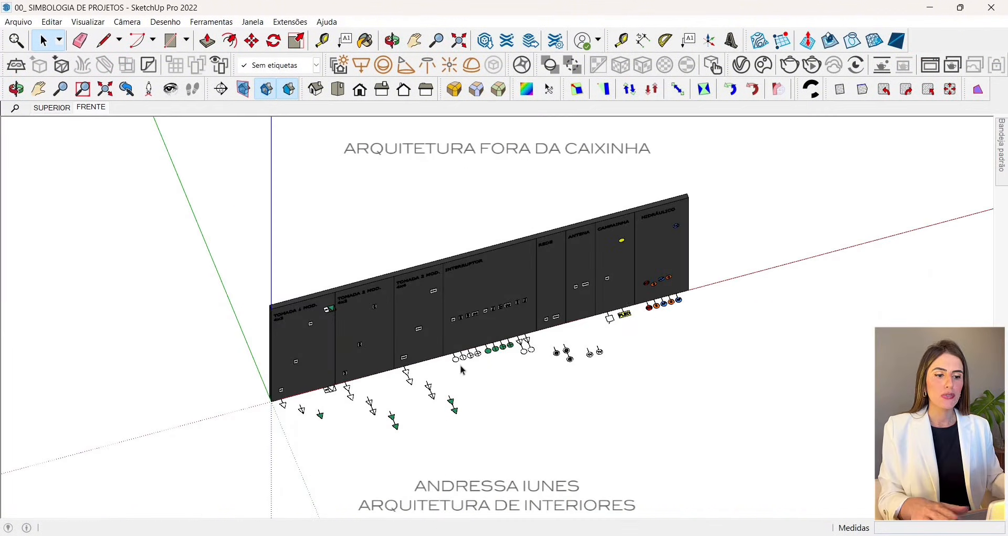
{"action": "mouse_move", "coordinate": [462, 368]}
{"action": "middle_mouse_down"}
{"action": "mouse_move", "coordinate": [394, 216]}
{"action": "mouse_move", "coordinate": [693, 320]}
{"action": "mouse_move", "coordinate": [547, 380]}
{"action": "mouse_move", "coordinate": [554, 370]}
{"action": "middle_mouse_up"}
{"action": "middle_click_drag", "start_coordinate": [285, 394], "coordinate": [401, 391]}
{"action": "scroll", "coordinate": [376, 394], "scroll_direction": "up", "scroll_amount": 3}
{"action": "mouse_move", "coordinate": [362, 380]}
{"action": "middle_mouse_down"}
{"action": "mouse_move", "coordinate": [318, 345]}
{"action": "mouse_move", "coordinate": [268, 263]}
{"action": "mouse_move", "coordinate": [271, 347]}
{"action": "mouse_move", "coordinate": [307, 404]}
{"action": "middle_mouse_up"}
{"action": "scroll", "coordinate": [317, 424], "scroll_direction": "up", "scroll_amount": 4}
{"action": "scroll", "coordinate": [669, 275], "scroll_direction": "down", "scroll_amount": 6}
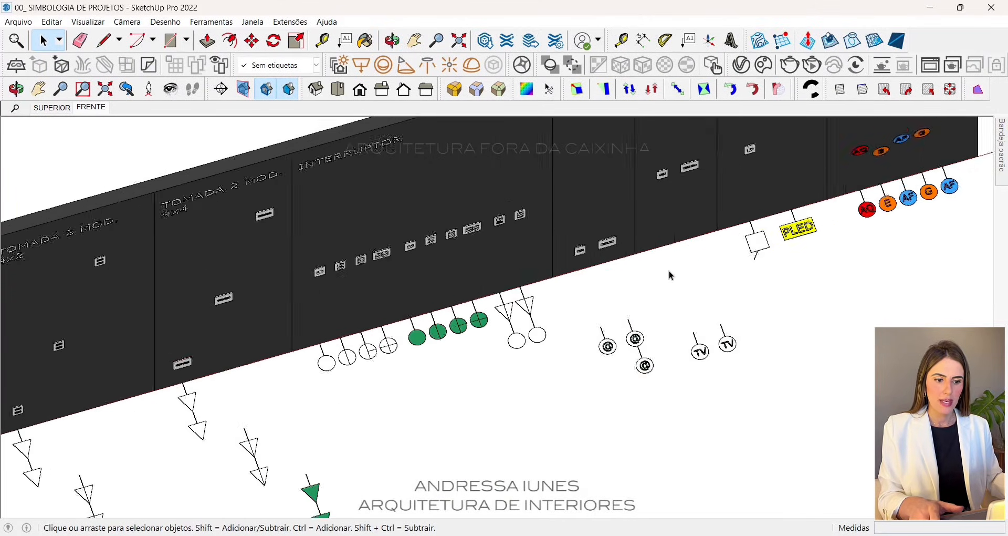
{"action": "mouse_move", "coordinate": [669, 275]}
{"action": "middle_mouse_down"}
{"action": "mouse_move", "coordinate": [513, 176]}
{"action": "mouse_move", "coordinate": [521, 312]}
{"action": "mouse_move", "coordinate": [457, 359]}
{"action": "mouse_move", "coordinate": [363, 387]}
{"action": "middle_mouse_up"}
{"action": "scroll", "coordinate": [171, 313], "scroll_direction": "up", "scroll_amount": 4}
{"action": "mouse_move", "coordinate": [171, 313]}
{"action": "middle_mouse_down"}
{"action": "mouse_move", "coordinate": [341, 358]}
{"action": "mouse_move", "coordinate": [315, 382]}
{"action": "middle_mouse_up"}
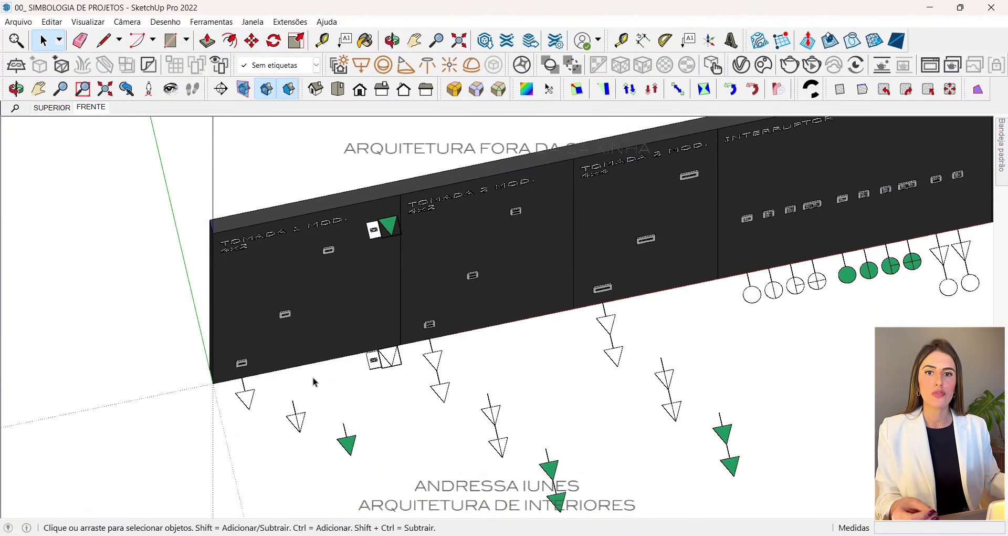
{"action": "middle_click_drag", "start_coordinate": [331, 353], "coordinate": [216, 294]}
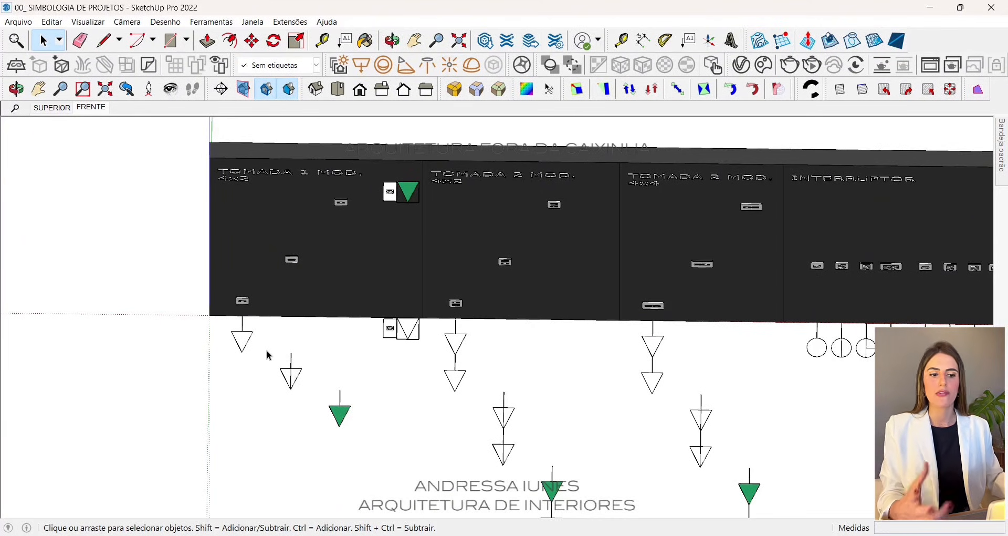
{"action": "middle_click_drag", "start_coordinate": [469, 326], "coordinate": [350, 297]}
{"action": "scroll", "coordinate": [350, 297], "scroll_direction": "down", "scroll_amount": 3}
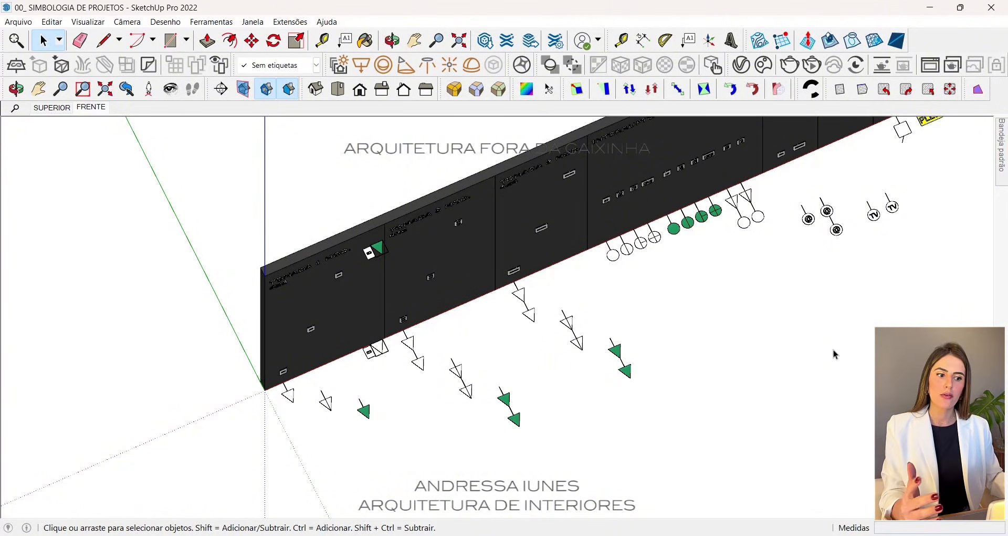
{"action": "middle_click_drag", "start_coordinate": [485, 383], "coordinate": [455, 338]}
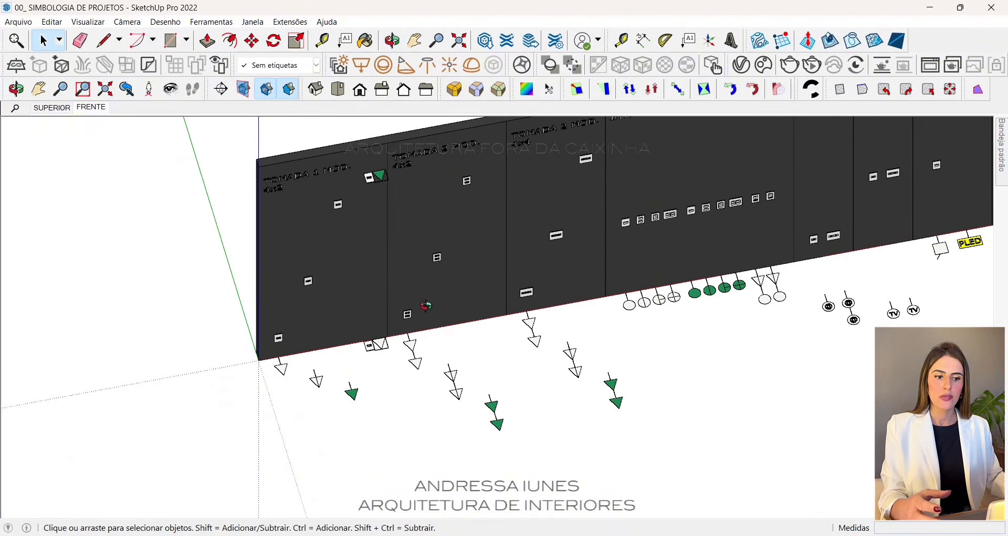
{"action": "middle_click_drag", "start_coordinate": [427, 306], "coordinate": [467, 349]}
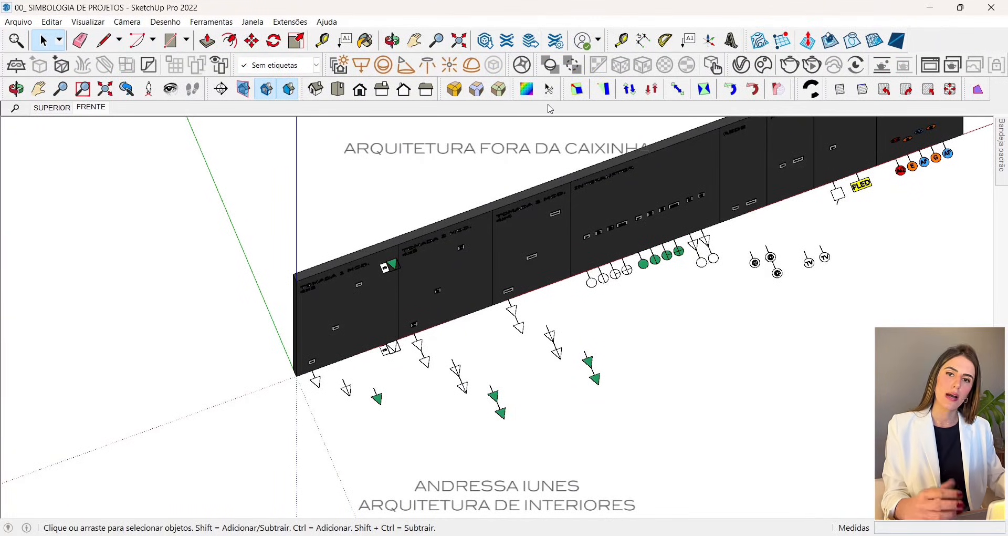
Step: Examine the one-module outlet symbols and the hydraulic symbols up close, comparing their wall and floor-plan representations
{"action": "middle_click_drag", "start_coordinate": [541, 237], "coordinate": [263, 295]}
{"action": "scroll", "coordinate": [284, 251], "scroll_direction": "up", "scroll_amount": 8}
{"action": "scroll", "coordinate": [263, 296], "scroll_direction": "down", "scroll_amount": 3}
{"action": "middle_click_drag", "start_coordinate": [267, 336], "coordinate": [277, 456]}
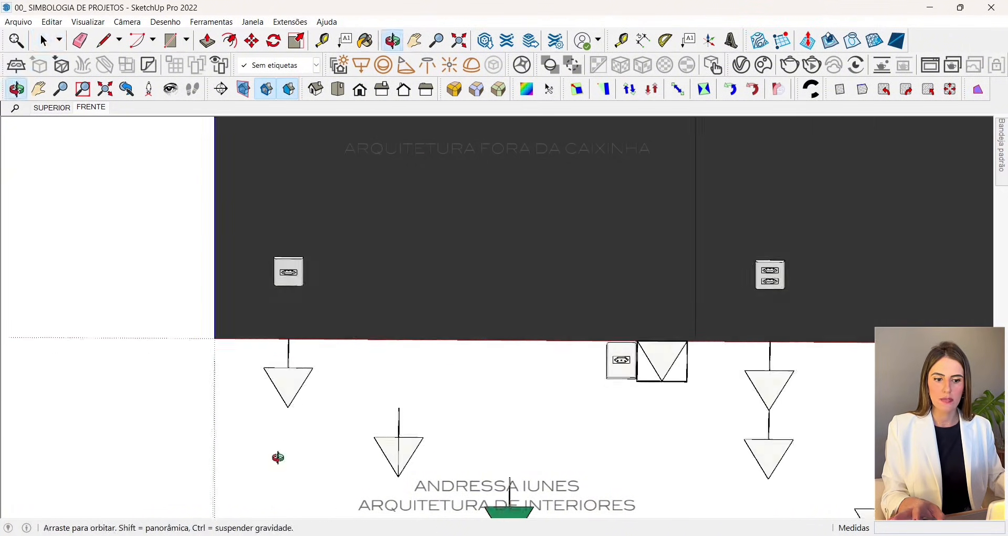
{"action": "scroll", "coordinate": [291, 373], "scroll_direction": "up", "scroll_amount": 4}
{"action": "middle_click_drag", "start_coordinate": [295, 369], "coordinate": [355, 312]}
{"action": "scroll", "coordinate": [346, 317], "scroll_direction": "down", "scroll_amount": 4}
{"action": "middle_click_drag", "start_coordinate": [327, 378], "coordinate": [232, 230]}
{"action": "scroll", "coordinate": [367, 303], "scroll_direction": "down", "scroll_amount": 5}
{"action": "scroll", "coordinate": [391, 308], "scroll_direction": "up", "scroll_amount": 6}
{"action": "scroll", "coordinate": [293, 248], "scroll_direction": "up", "scroll_amount": 4}
{"action": "scroll", "coordinate": [375, 246], "scroll_direction": "down", "scroll_amount": 3}
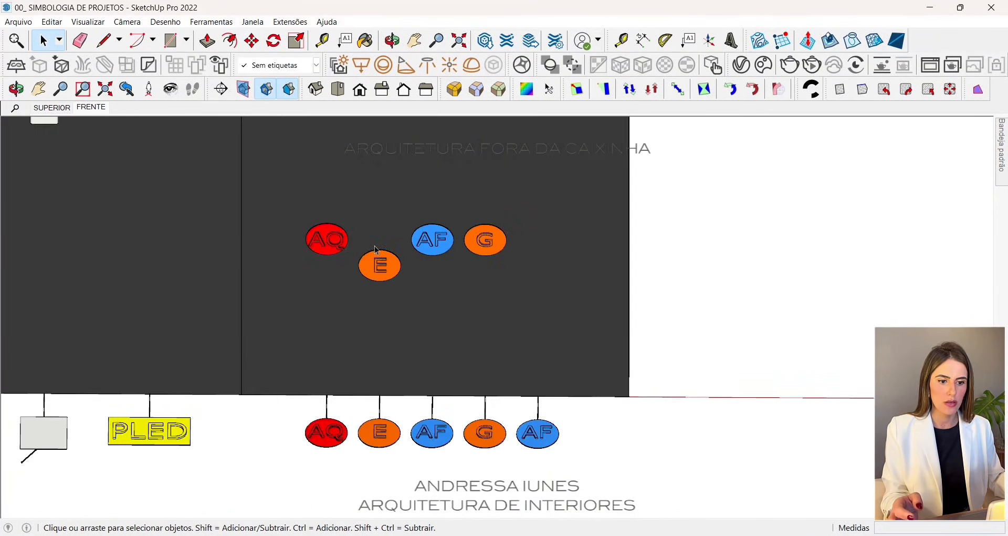
{"action": "middle_click_drag", "start_coordinate": [442, 240], "coordinate": [462, 108]}
{"action": "middle_click_drag", "start_coordinate": [451, 294], "coordinate": [450, 262]}
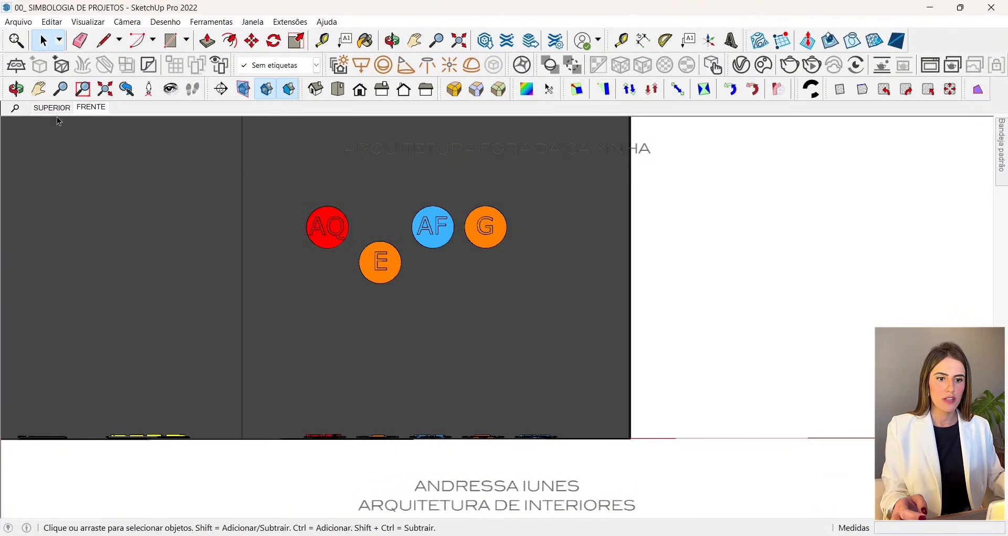
Step: Compare the symbol library's FRENTE and SUPERIOR scenes, and close the library file
{"action": "left_click", "coordinate": [88, 110]}
{"action": "left_click", "coordinate": [54, 108]}
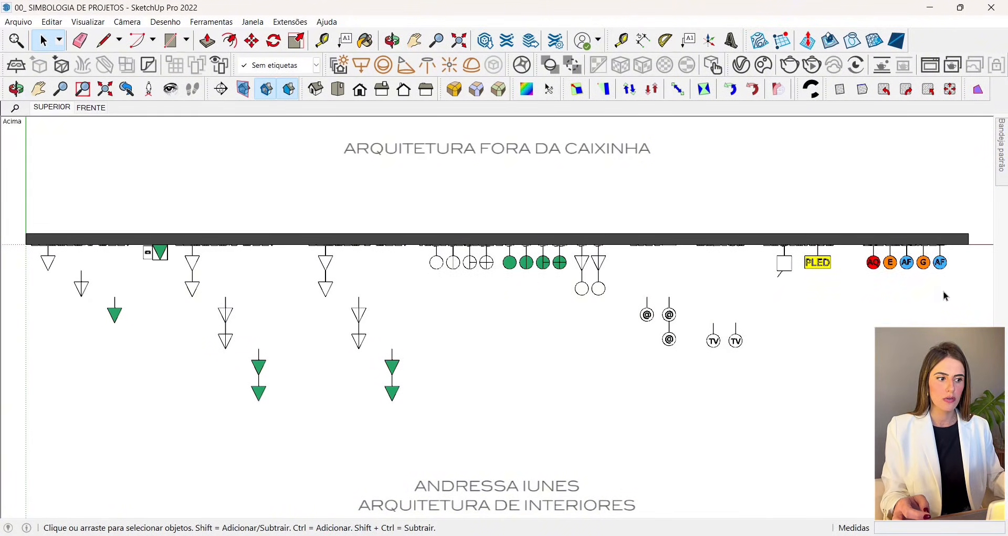
{"action": "middle_click_drag", "start_coordinate": [694, 388], "coordinate": [534, 359]}
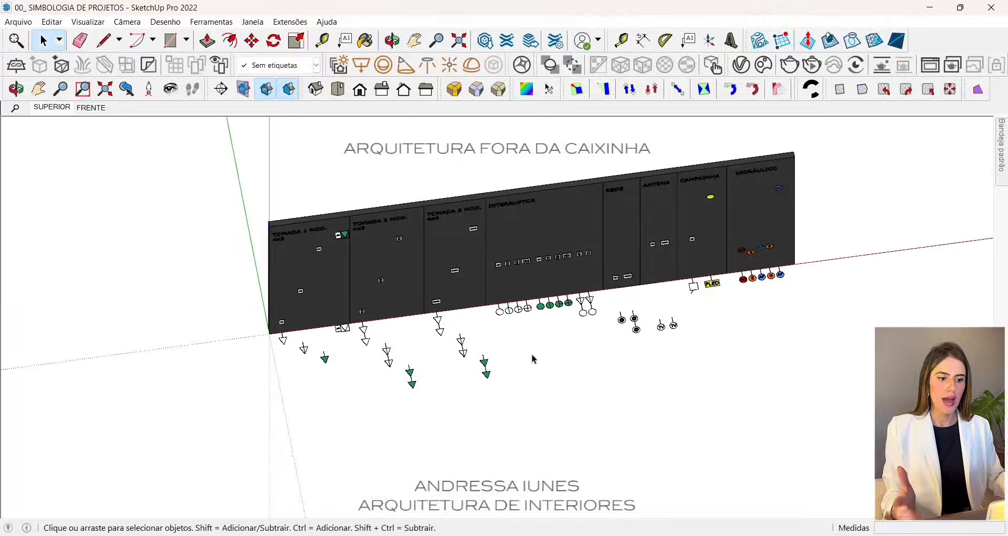
{"action": "middle_click_drag", "start_coordinate": [454, 226], "coordinate": [422, 264]}
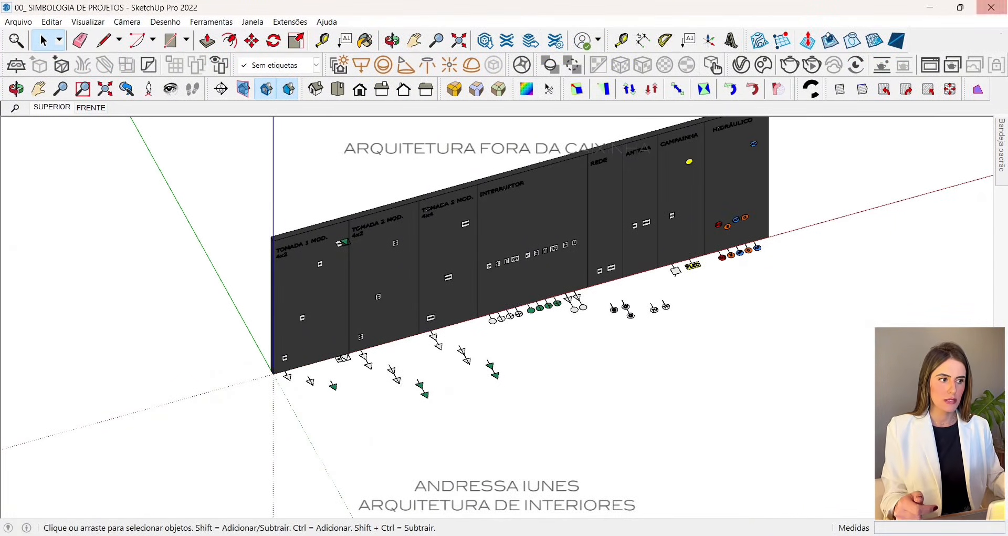
{"action": "left_click", "coordinate": [993, 7]}
Step: Hide the stone top and the upright stone panel of the kitchen island
{"action": "mouse_move", "coordinate": [556, 231]}
{"action": "middle_mouse_down"}
{"action": "mouse_move", "coordinate": [504, 231]}
{"action": "mouse_move", "coordinate": [367, 164]}
{"action": "mouse_move", "coordinate": [304, 153]}
{"action": "middle_mouse_up"}
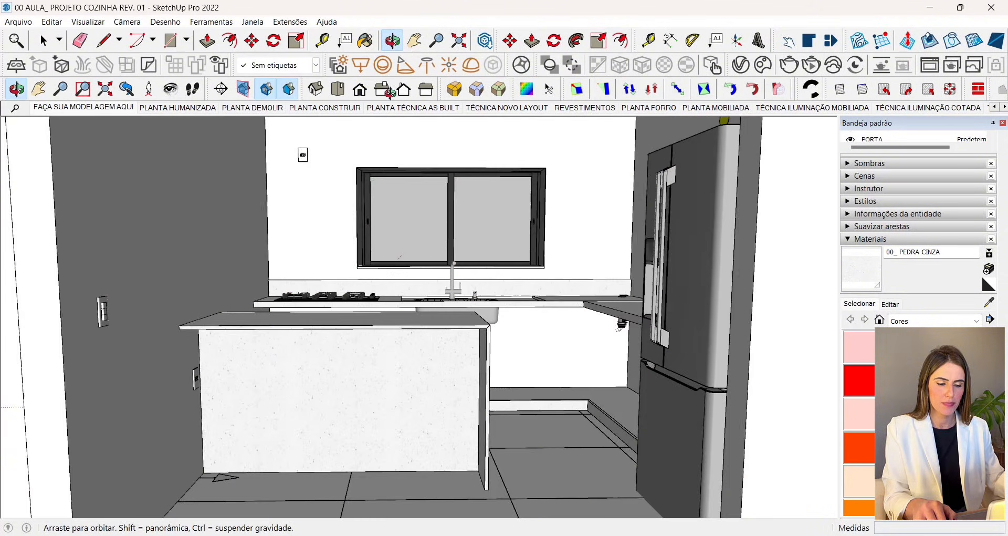
{"action": "scroll", "coordinate": [367, 349], "scroll_direction": "up", "scroll_amount": 2}
{"action": "right_click", "coordinate": [367, 348]}
{"action": "left_click", "coordinate": [405, 94]}
{"action": "scroll", "coordinate": [377, 244], "scroll_direction": "down", "scroll_amount": 3}
{"action": "right_click", "coordinate": [351, 348]}
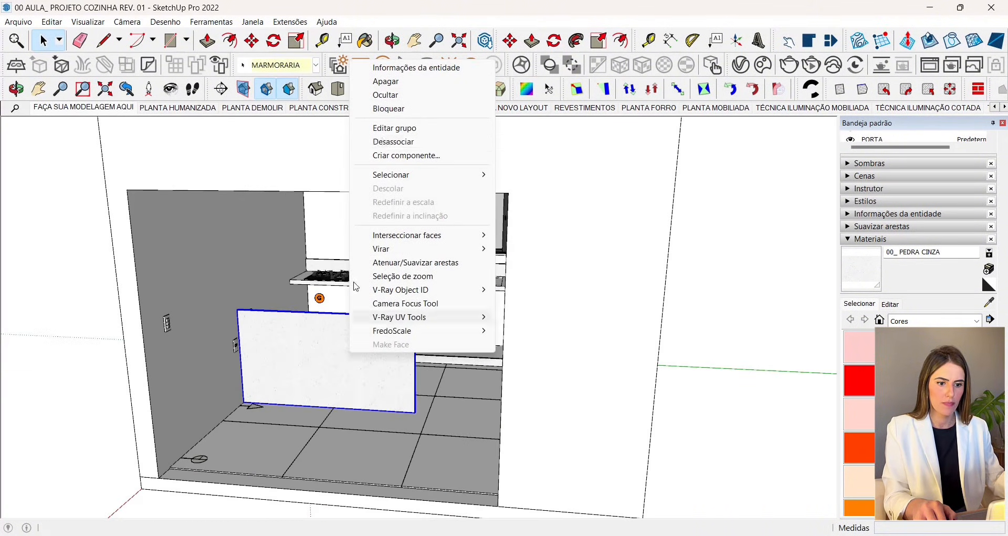
{"action": "left_click", "coordinate": [386, 96]}
Step: Examine the plumbing, gas and outlet points on the walls beneath the sink and cooktop countertop
{"action": "middle_click_drag", "start_coordinate": [349, 294], "coordinate": [371, 241]}
{"action": "scroll", "coordinate": [444, 286], "scroll_direction": "up", "scroll_amount": 2}
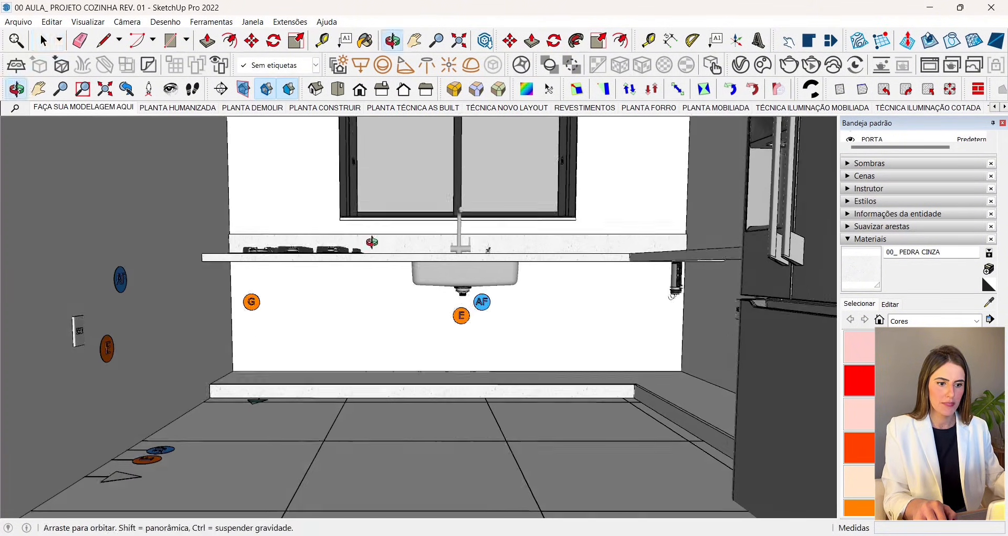
{"action": "scroll", "coordinate": [508, 331], "scroll_direction": "up", "scroll_amount": 4}
{"action": "scroll", "coordinate": [494, 321], "scroll_direction": "down", "scroll_amount": 2}
{"action": "scroll", "coordinate": [494, 322], "scroll_direction": "up", "scroll_amount": 2}
{"action": "middle_click_drag", "start_coordinate": [494, 322], "coordinate": [401, 286]}
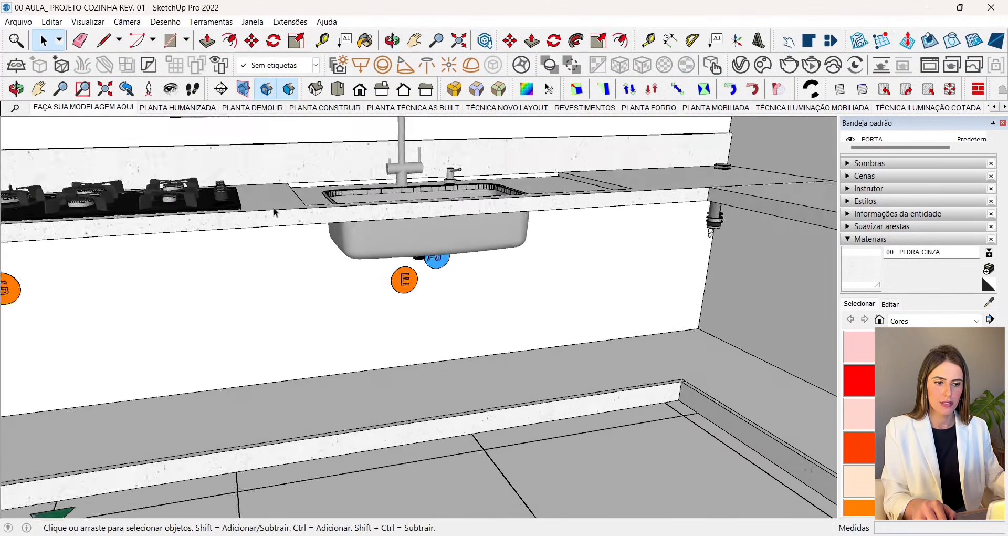
{"action": "scroll", "coordinate": [275, 211], "scroll_direction": "down", "scroll_amount": 5}
{"action": "scroll", "coordinate": [560, 231], "scroll_direction": "up", "scroll_amount": 5}
{"action": "scroll", "coordinate": [561, 231], "scroll_direction": "up", "scroll_amount": 3}
{"action": "middle_click_drag", "start_coordinate": [560, 231], "coordinate": [428, 228]}
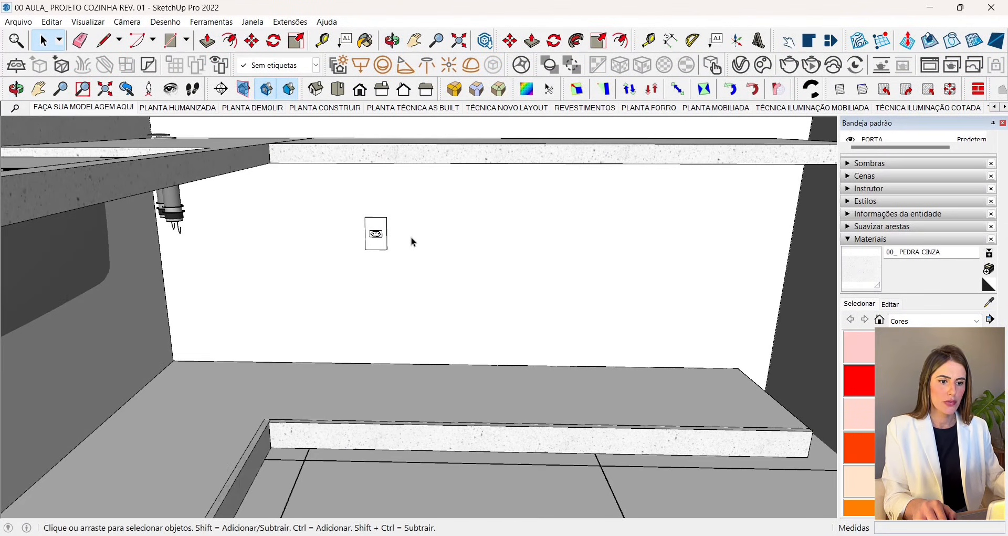
Step: Examine the yellow symbol placed high on the wall beside the refrigerator
{"action": "middle_click_drag", "start_coordinate": [361, 232], "coordinate": [307, 375]}
{"action": "scroll", "coordinate": [207, 256], "scroll_direction": "down", "scroll_amount": 4}
{"action": "scroll", "coordinate": [403, 322], "scroll_direction": "down", "scroll_amount": 4}
{"action": "scroll", "coordinate": [307, 375], "scroll_direction": "down", "scroll_amount": 2}
{"action": "scroll", "coordinate": [307, 375], "scroll_direction": "down", "scroll_amount": 5}
{"action": "scroll", "coordinate": [273, 297], "scroll_direction": "up", "scroll_amount": 5}
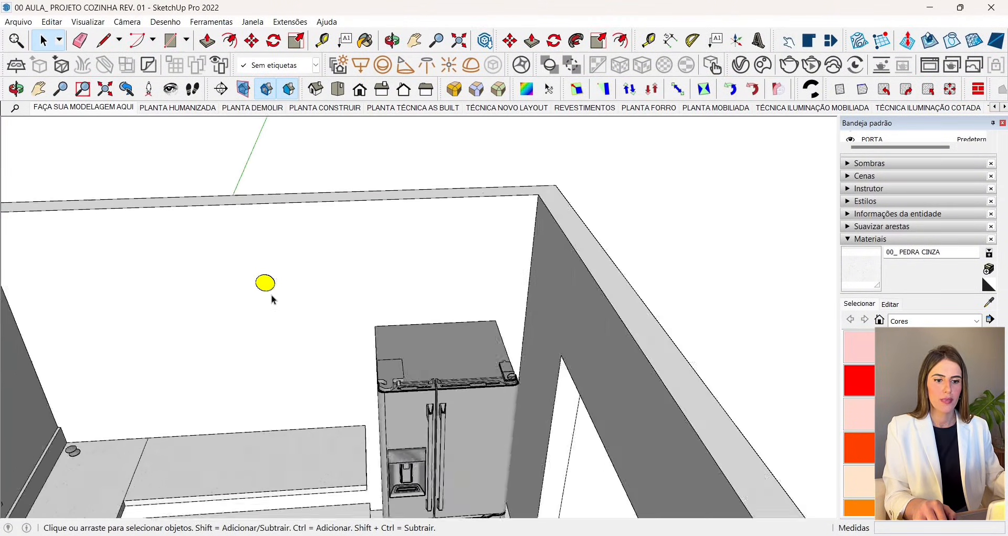
{"action": "middle_click_drag", "start_coordinate": [273, 297], "coordinate": [299, 293]}
{"action": "scroll", "coordinate": [298, 292], "scroll_direction": "down", "scroll_amount": 2}
{"action": "scroll", "coordinate": [302, 276], "scroll_direction": "up", "scroll_amount": 3}
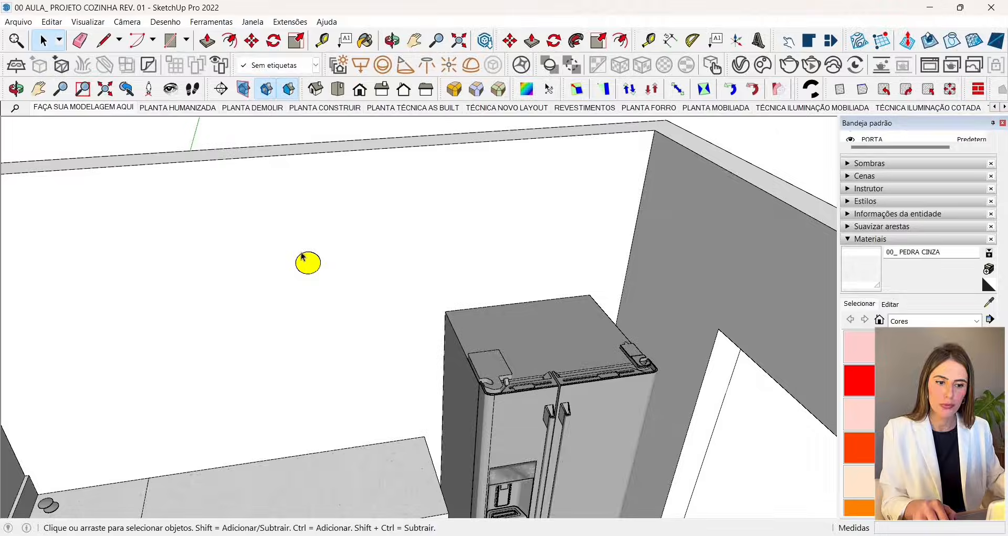
Step: Hide the refrigerator to expose the wall behind it
{"action": "scroll", "coordinate": [303, 257], "scroll_direction": "down", "scroll_amount": 3}
{"action": "right_click", "coordinate": [461, 338]}
{"action": "right_click", "coordinate": [461, 315]}
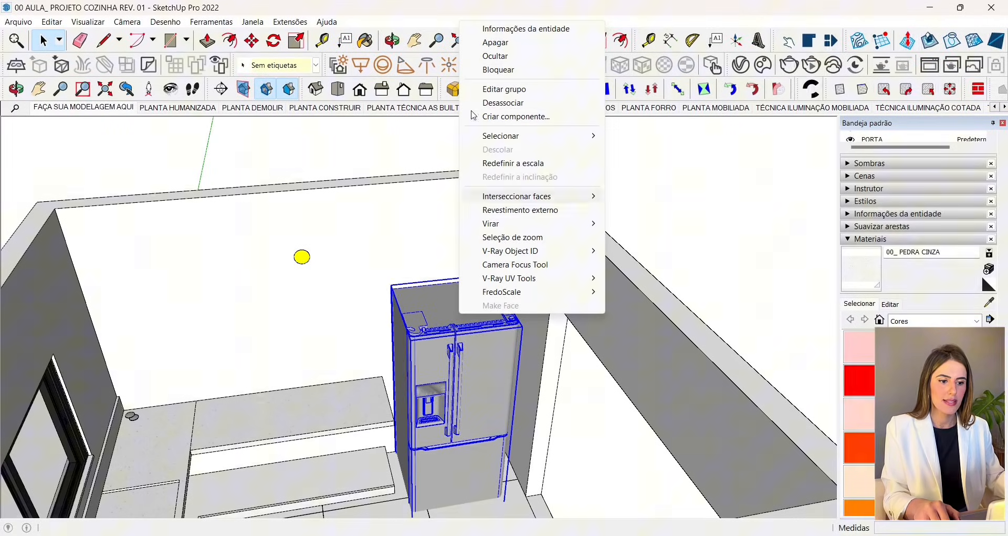
{"action": "left_click", "coordinate": [498, 56]}
Step: Examine the water and outlet points behind the refrigerator's place and the points on the opposite wall, with their floor symbols
{"action": "scroll", "coordinate": [466, 443], "scroll_direction": "down", "scroll_amount": 2}
{"action": "scroll", "coordinate": [466, 443], "scroll_direction": "up", "scroll_amount": 5}
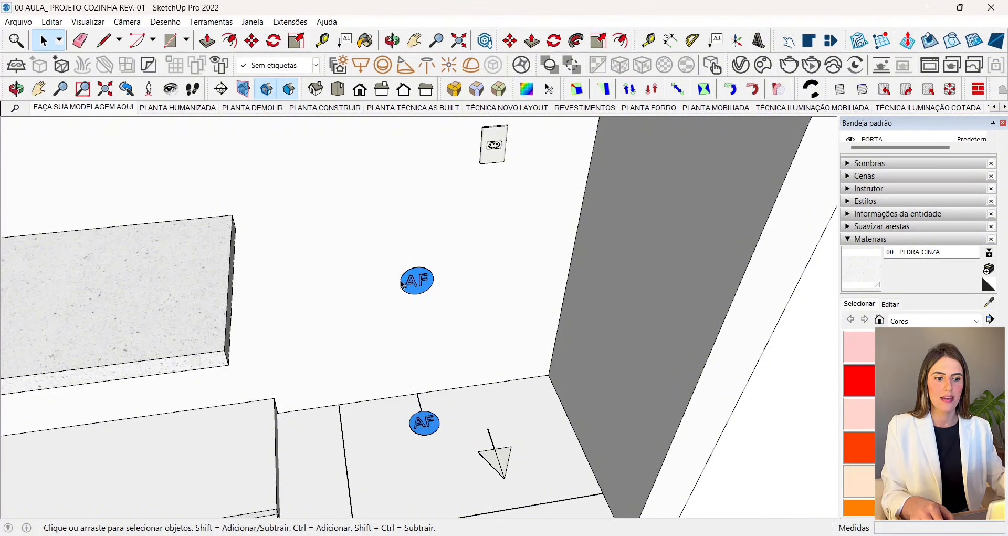
{"action": "middle_click_drag", "start_coordinate": [401, 281], "coordinate": [394, 344]}
{"action": "scroll", "coordinate": [420, 338], "scroll_direction": "down", "scroll_amount": 2}
{"action": "middle_click_drag", "start_coordinate": [496, 194], "coordinate": [467, 210]}
{"action": "scroll", "coordinate": [480, 211], "scroll_direction": "up", "scroll_amount": 1}
{"action": "scroll", "coordinate": [519, 204], "scroll_direction": "down", "scroll_amount": 5}
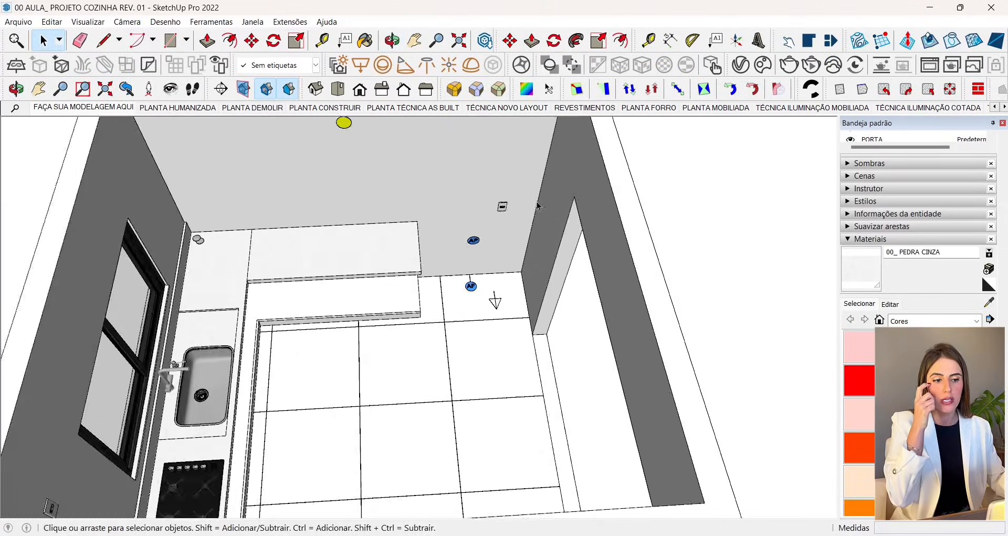
{"action": "scroll", "coordinate": [294, 220], "scroll_direction": "down", "scroll_amount": 6}
{"action": "middle_click_drag", "start_coordinate": [537, 206], "coordinate": [274, 241]}
{"action": "scroll", "coordinate": [331, 208], "scroll_direction": "up", "scroll_amount": 8}
{"action": "middle_click_drag", "start_coordinate": [418, 248], "coordinate": [349, 275]}
{"action": "scroll", "coordinate": [491, 225], "scroll_direction": "down", "scroll_amount": 2}
{"action": "middle_click_drag", "start_coordinate": [495, 223], "coordinate": [357, 268]}
{"action": "scroll", "coordinate": [350, 305], "scroll_direction": "down", "scroll_amount": 6}
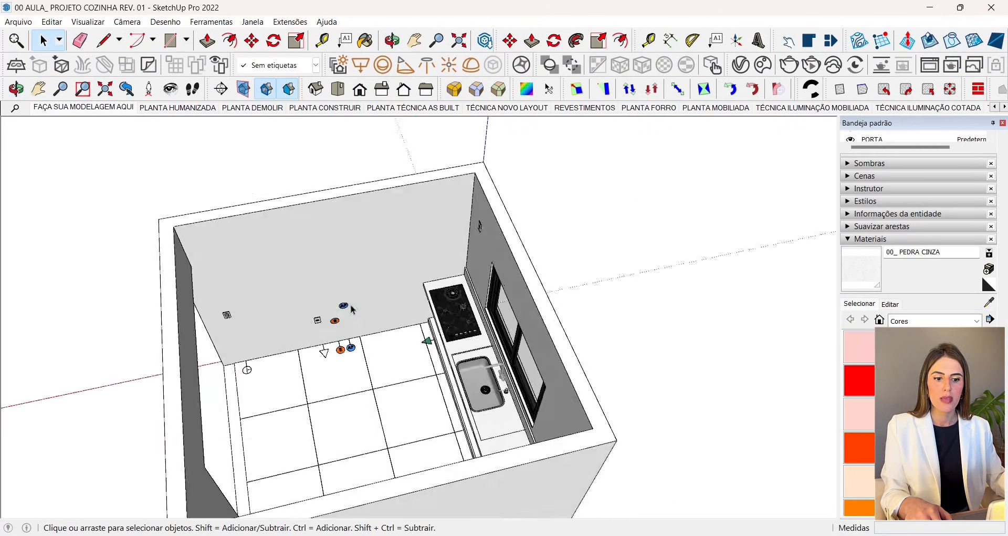
Step: Examine the water, sewage and outlet points on the opposite wall together with their matching floor symbols
{"action": "scroll", "coordinate": [353, 308], "scroll_direction": "up", "scroll_amount": 8}
{"action": "middle_click_drag", "start_coordinate": [375, 299], "coordinate": [352, 299]}
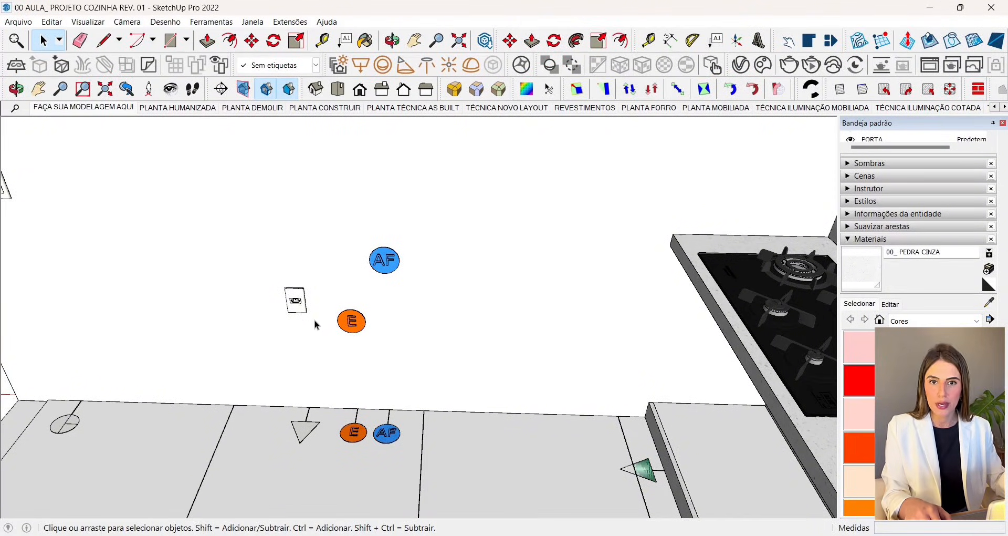
{"action": "middle_click_drag", "start_coordinate": [315, 322], "coordinate": [349, 420]}
{"action": "scroll", "coordinate": [572, 203], "scroll_direction": "down", "scroll_amount": 4}
{"action": "scroll", "coordinate": [294, 254], "scroll_direction": "up", "scroll_amount": 3}
{"action": "scroll", "coordinate": [294, 254], "scroll_direction": "down", "scroll_amount": 2}
{"action": "middle_click_drag", "start_coordinate": [434, 310], "coordinate": [510, 252]}
{"action": "scroll", "coordinate": [471, 270], "scroll_direction": "up", "scroll_amount": 3}
{"action": "middle_click_drag", "start_coordinate": [510, 252], "coordinate": [517, 302]}
{"action": "scroll", "coordinate": [443, 337], "scroll_direction": "down", "scroll_amount": 4}
{"action": "scroll", "coordinate": [446, 338], "scroll_direction": "up", "scroll_amount": 3}
{"action": "scroll", "coordinate": [430, 326], "scroll_direction": "down", "scroll_amount": 2}
Step: Select the AF water floor symbol and the E sewage floor symbol in turn to check each against its wall point
{"action": "left_click", "coordinate": [420, 322]}
{"action": "left_click", "coordinate": [450, 318]}
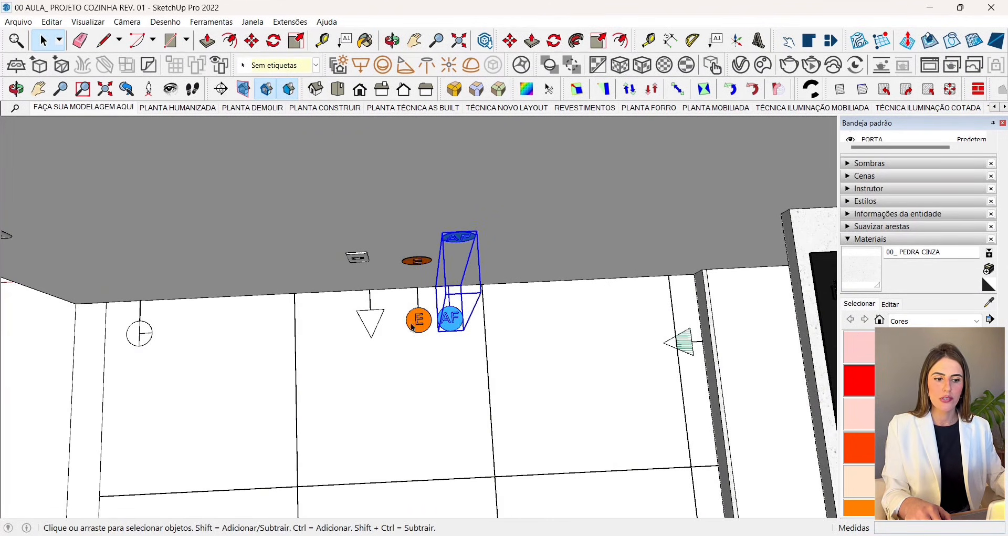
{"action": "left_click", "coordinate": [424, 328]}
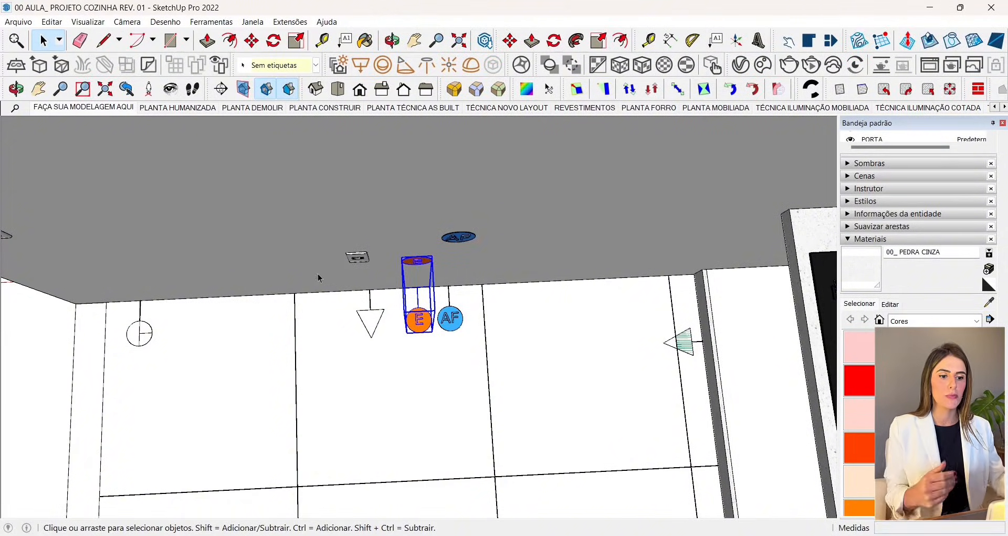
Step: Examine the gas, sewage and water points on the wall beneath the cooktop and sink countertop
{"action": "middle_click_drag", "start_coordinate": [293, 333], "coordinate": [205, 139]}
{"action": "middle_click_drag", "start_coordinate": [369, 263], "coordinate": [571, 284]}
{"action": "scroll", "coordinate": [429, 286], "scroll_direction": "down", "scroll_amount": 6}
{"action": "scroll", "coordinate": [571, 283], "scroll_direction": "up", "scroll_amount": 4}
{"action": "scroll", "coordinate": [571, 283], "scroll_direction": "down", "scroll_amount": 3}
{"action": "middle_click_drag", "start_coordinate": [504, 268], "coordinate": [357, 226]}
{"action": "scroll", "coordinate": [320, 225], "scroll_direction": "up", "scroll_amount": 7}
{"action": "scroll", "coordinate": [315, 221], "scroll_direction": "down", "scroll_amount": 2}
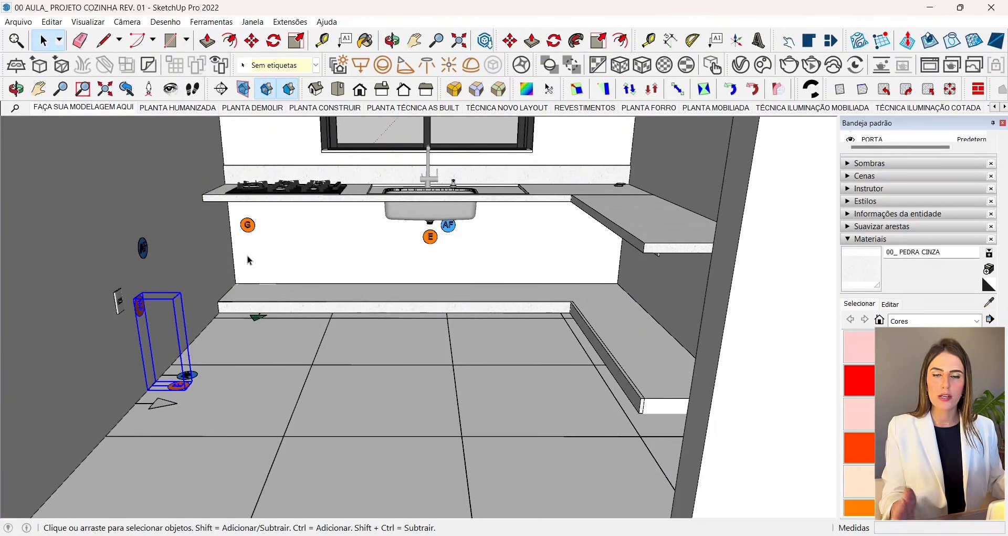
Step: Draw a 0.6 by 0.5 m rectangle on the masonry base under the side countertop, beginning at the inner corner
{"action": "middle_click_drag", "start_coordinate": [278, 281], "coordinate": [292, 315]}
{"action": "scroll", "coordinate": [291, 310], "scroll_direction": "down", "scroll_amount": 8}
{"action": "middle_click_drag", "start_coordinate": [279, 246], "coordinate": [478, 295]}
{"action": "scroll", "coordinate": [412, 289], "scroll_direction": "up", "scroll_amount": 9}
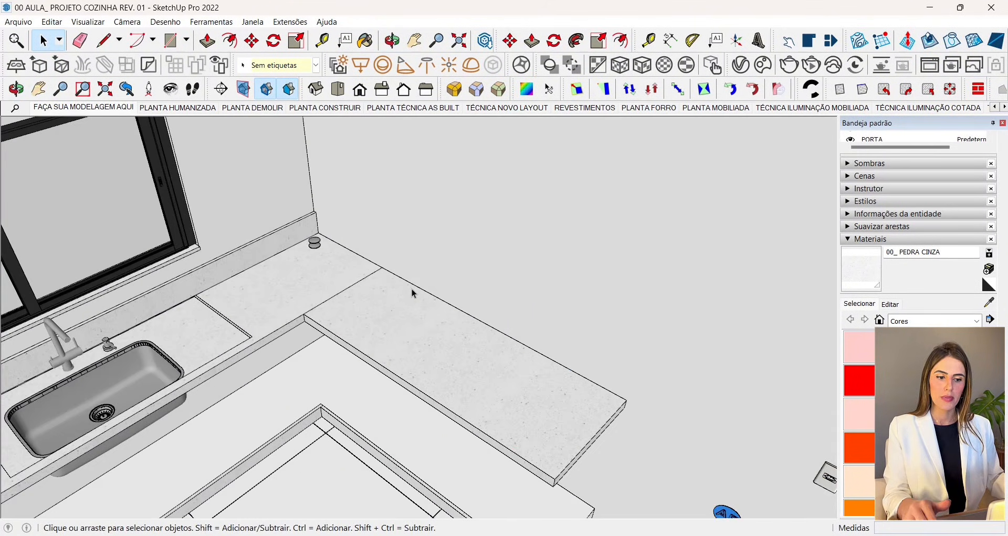
{"action": "scroll", "coordinate": [412, 288], "scroll_direction": "down", "scroll_amount": 8}
{"action": "middle_click_drag", "start_coordinate": [263, 236], "coordinate": [344, 254]}
{"action": "middle_click_drag", "start_coordinate": [236, 194], "coordinate": [266, 226]}
{"action": "scroll", "coordinate": [266, 226], "scroll_direction": "up", "scroll_amount": 2}
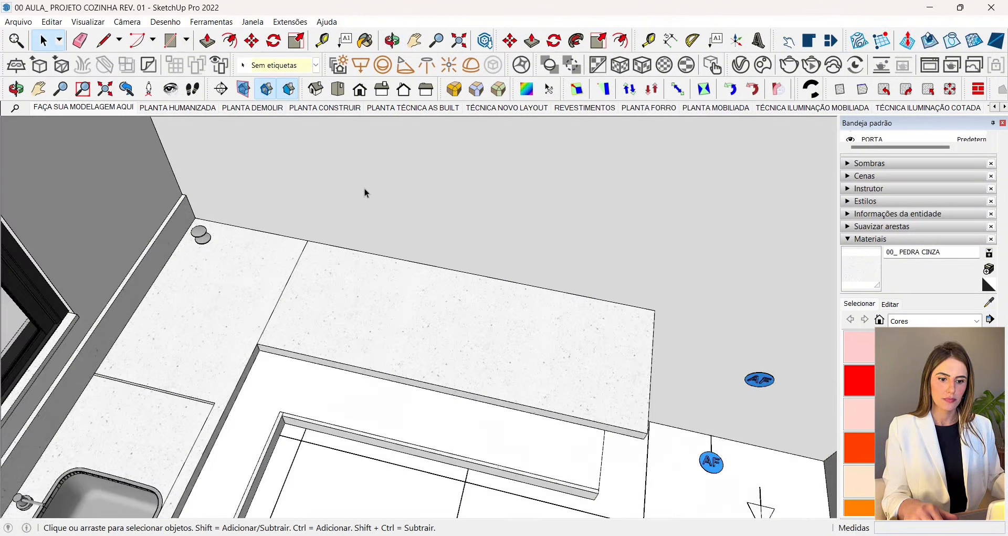
{"action": "middle_click_drag", "start_coordinate": [357, 227], "coordinate": [225, 66]}
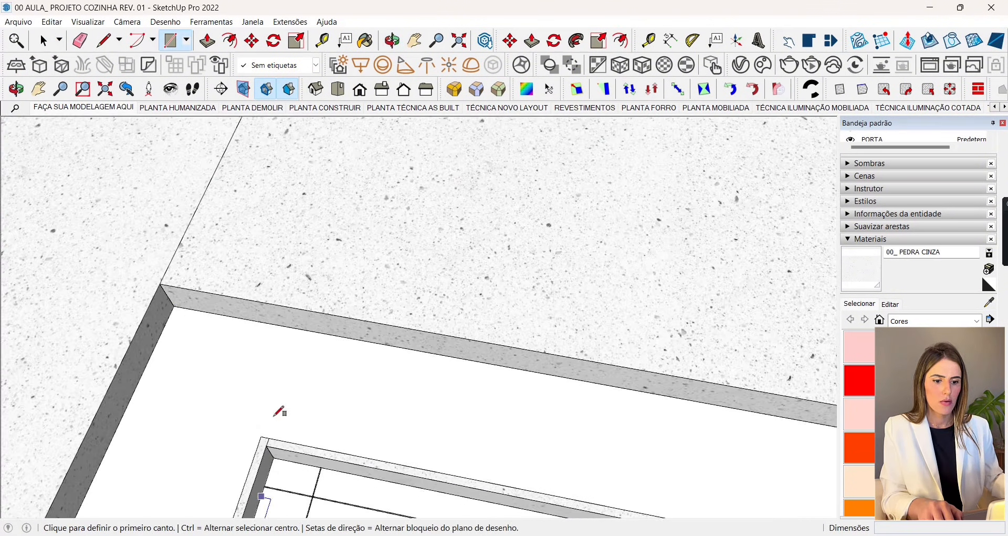
{"action": "scroll", "coordinate": [277, 418], "scroll_direction": "up", "scroll_amount": 3}
{"action": "scroll", "coordinate": [252, 446], "scroll_direction": "down", "scroll_amount": 3}
{"action": "middle_click_drag", "start_coordinate": [297, 501], "coordinate": [298, 207]}
{"action": "scroll", "coordinate": [306, 243], "scroll_direction": "down", "scroll_amount": 1}
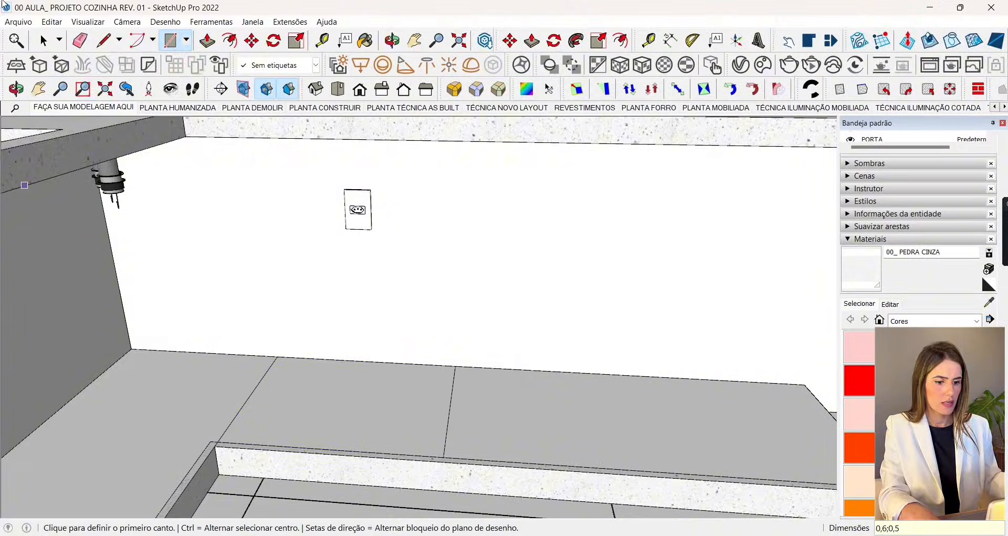
Step: Extrude the rectangle 0.80 m up to the underside of the countertop to form the cabinet block
{"action": "left_click", "coordinate": [208, 41]}
{"action": "left_click_drag", "start_coordinate": [400, 446], "coordinate": [254, 155]}
{"action": "middle_click_drag", "start_coordinate": [254, 155], "coordinate": [300, 272]}
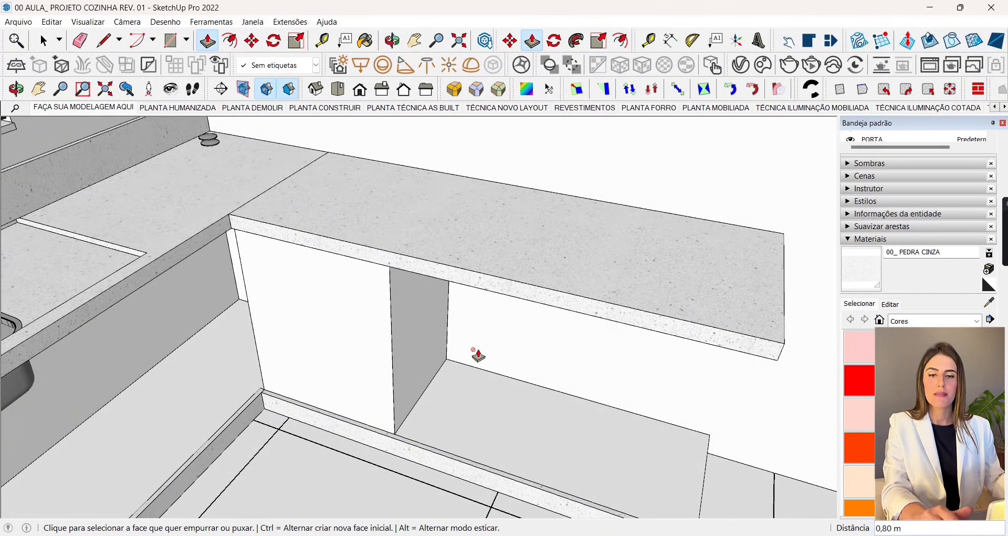
Step: Extend the cabinet block 0.08 m with Push/Pull to line up with the countertop's edges at the inner corner
{"action": "scroll", "coordinate": [301, 197], "scroll_direction": "up", "scroll_amount": 3}
{"action": "middle_click_drag", "start_coordinate": [300, 197], "coordinate": [349, 295]}
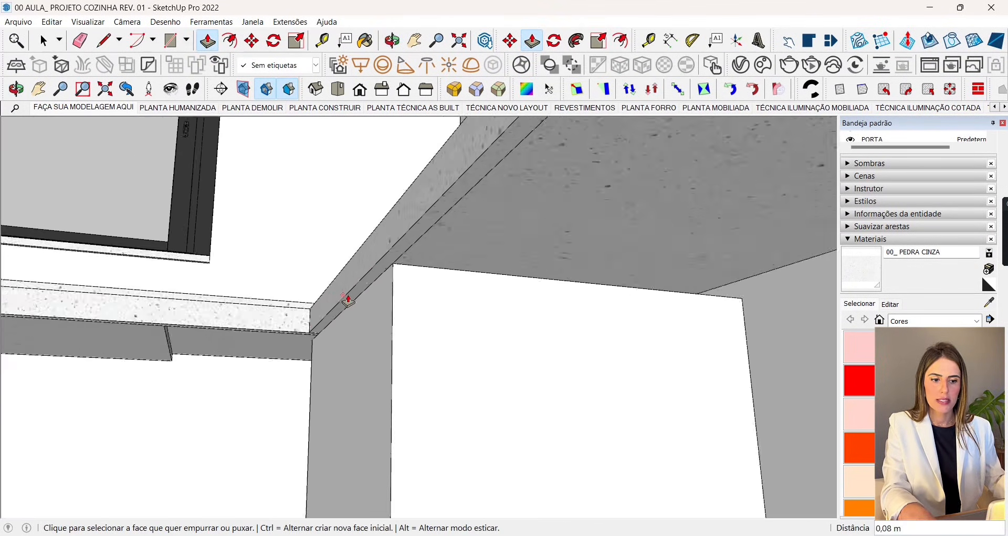
{"action": "scroll", "coordinate": [367, 289], "scroll_direction": "up", "scroll_amount": 2}
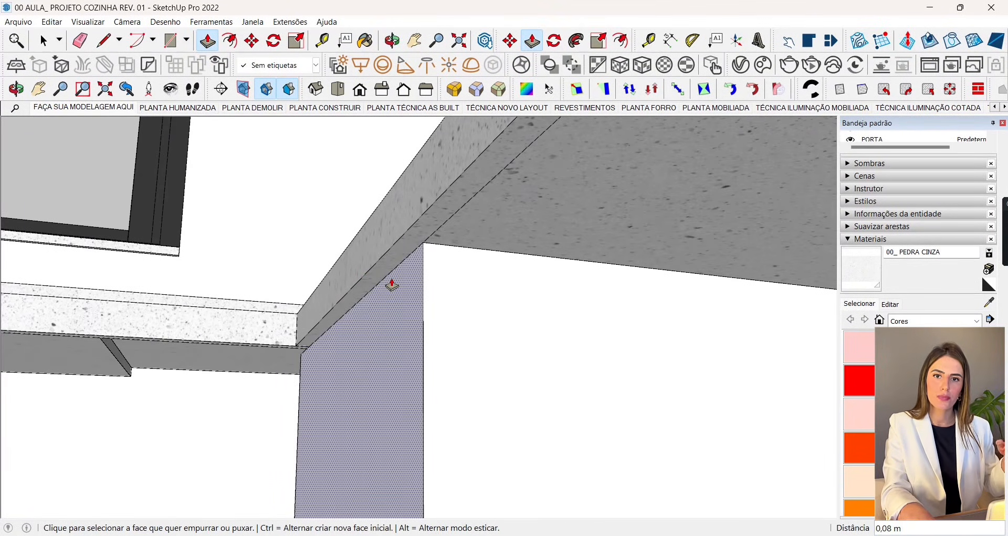
{"action": "middle_click_drag", "start_coordinate": [371, 292], "coordinate": [415, 426]}
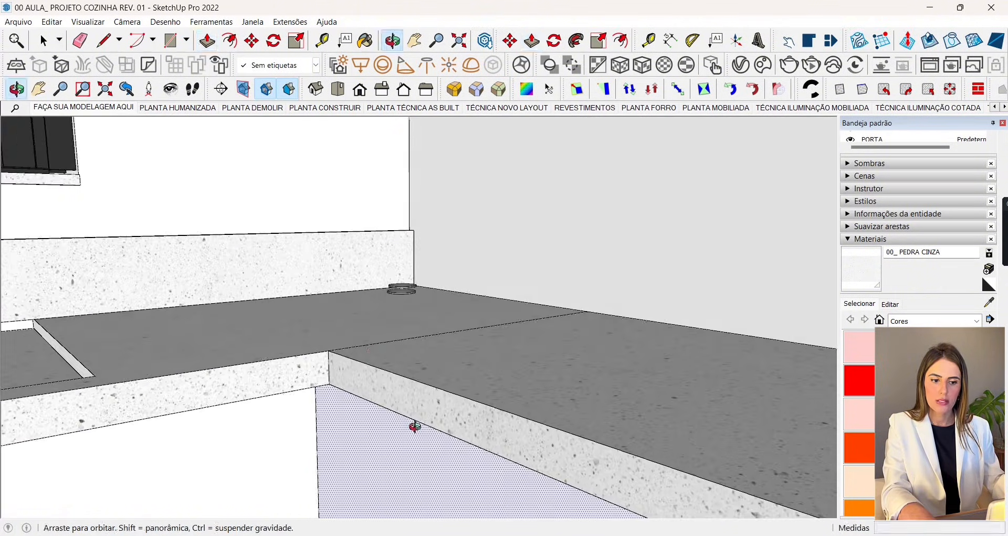
{"action": "scroll", "coordinate": [444, 348], "scroll_direction": "down", "scroll_amount": 4}
{"action": "scroll", "coordinate": [383, 346], "scroll_direction": "up", "scroll_amount": 3}
{"action": "middle_click_drag", "start_coordinate": [383, 346], "coordinate": [549, 309]}
{"action": "scroll", "coordinate": [495, 295], "scroll_direction": "up", "scroll_amount": 2}
{"action": "left_click", "coordinate": [380, 282]}
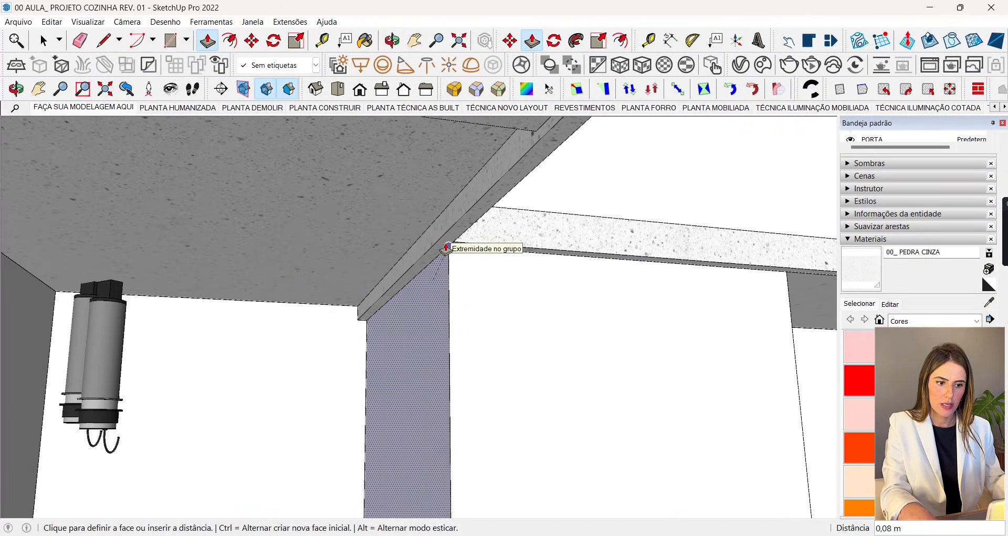
{"action": "left_click", "coordinate": [453, 242]}
{"action": "middle_click_drag", "start_coordinate": [452, 242], "coordinate": [441, 424]}
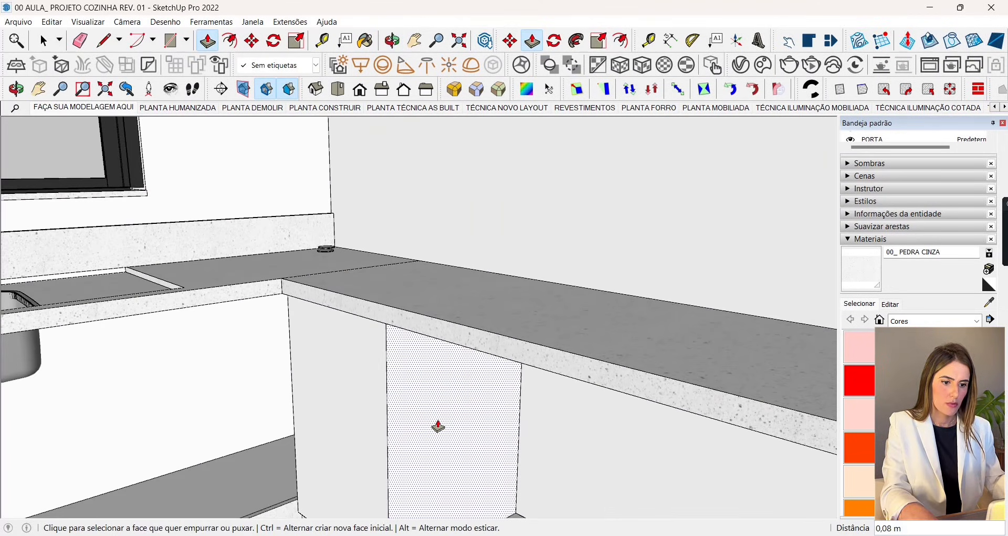
{"action": "key", "text": "Return"}
Step: Offset the outline of the cabinet's front face inward to form a thin panel-thickness frame
{"action": "middle_click_drag", "start_coordinate": [242, 171], "coordinate": [319, 243]}
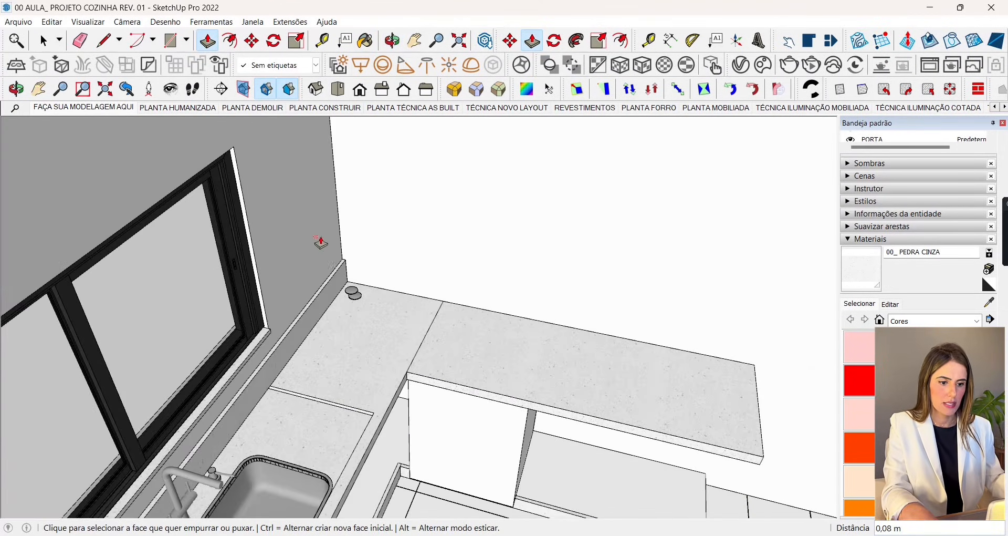
{"action": "scroll", "coordinate": [479, 428], "scroll_direction": "up", "scroll_amount": 3}
{"action": "middle_click_drag", "start_coordinate": [479, 428], "coordinate": [470, 357]}
{"action": "left_click", "coordinate": [229, 41]}
{"action": "left_click", "coordinate": [384, 277]}
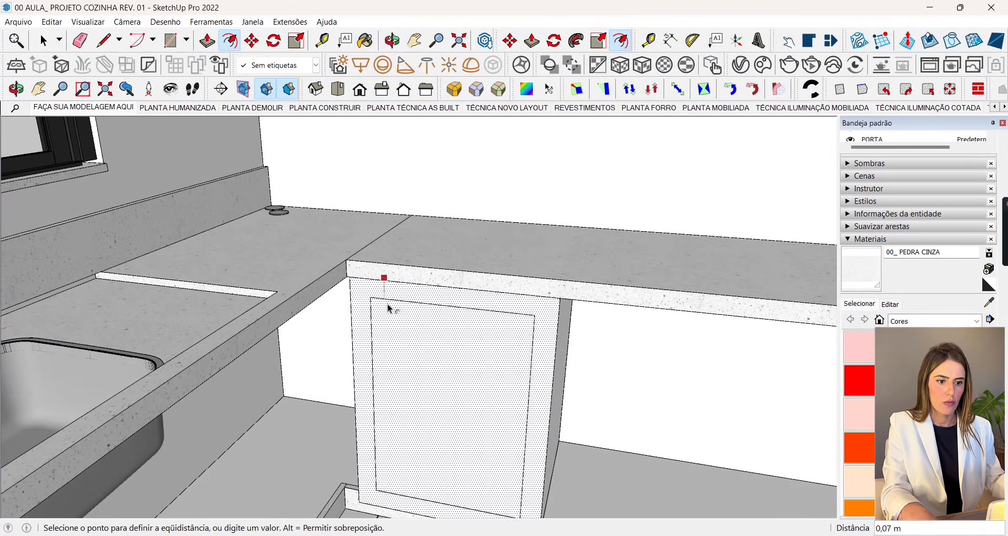
{"action": "left_click", "coordinate": [383, 288]}
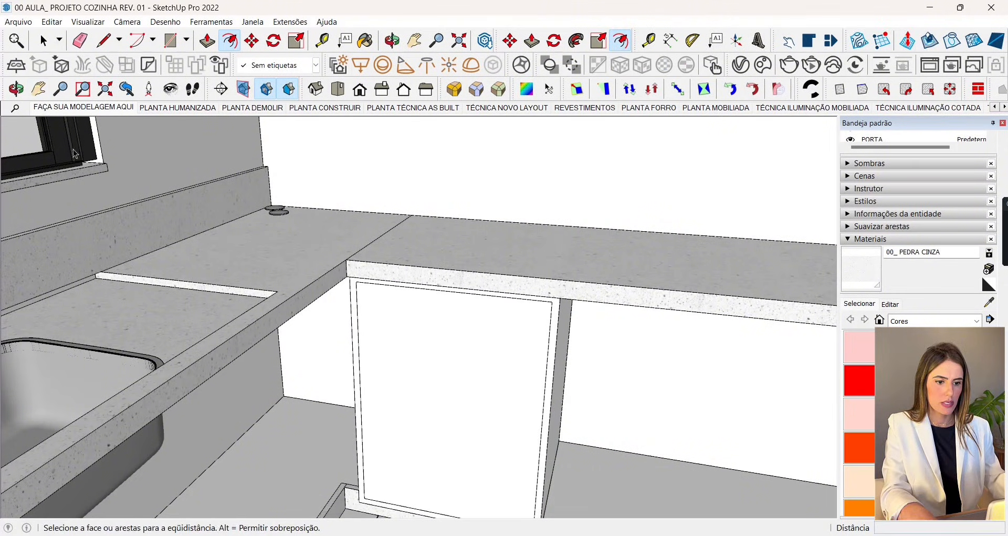
Step: Hollow out the cabinet by pushing the inner front face 0.57 m inward
{"action": "middle_click_drag", "start_coordinate": [384, 288], "coordinate": [411, 305]}
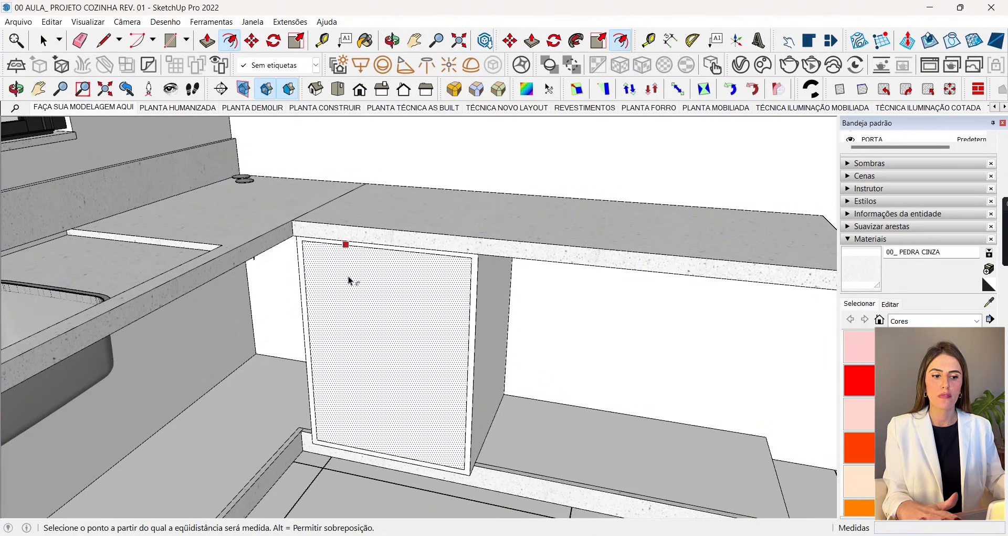
{"action": "left_click", "coordinate": [208, 48]}
{"action": "middle_click_drag", "start_coordinate": [441, 299], "coordinate": [436, 232]}
{"action": "left_click", "coordinate": [436, 232]}
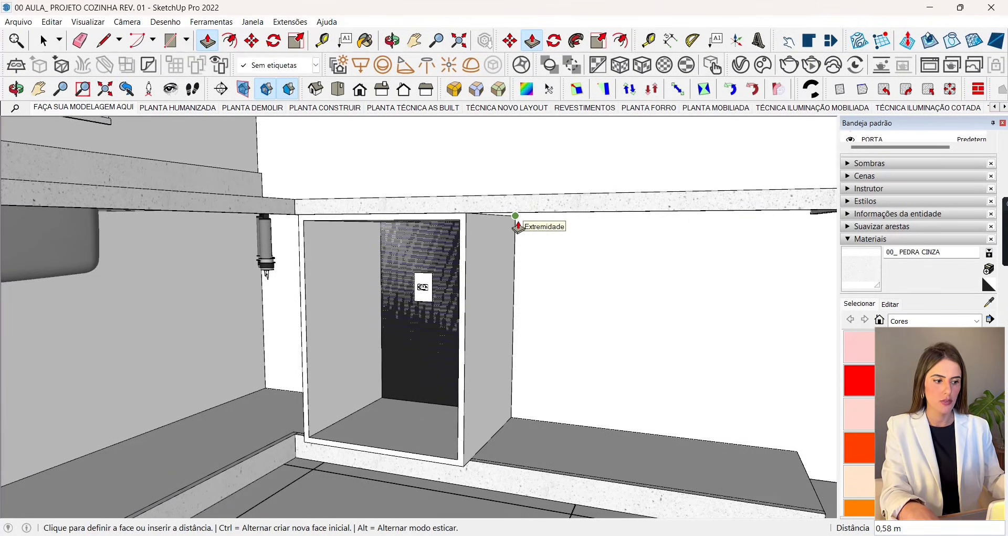
{"action": "left_click", "coordinate": [519, 225]}
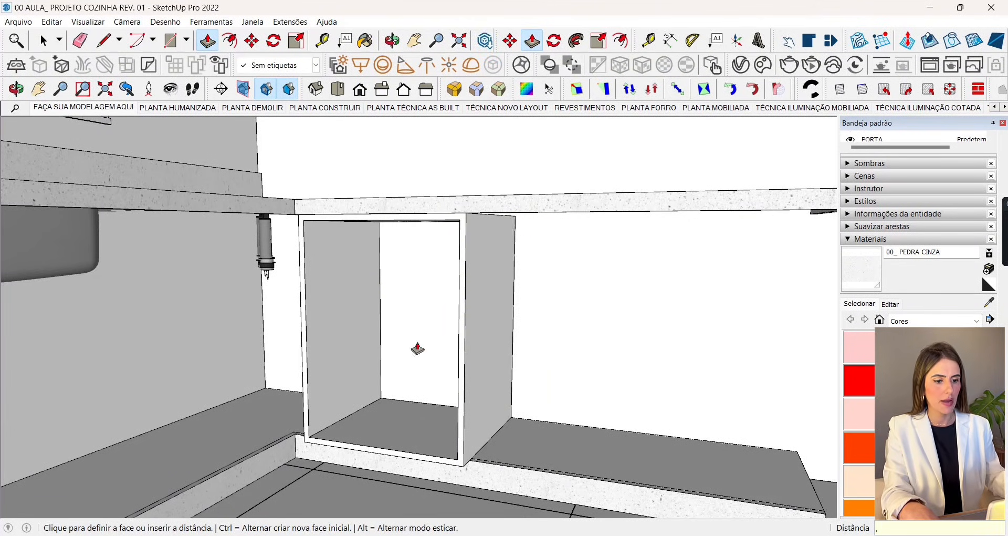
{"action": "type", "text": ",57"}
{"action": "key", "text": "Return"}
Step: Remove the cabinet's top panel by pushing its inner top face 0.02 m up to the countertop's underside
{"action": "scroll", "coordinate": [426, 171], "scroll_direction": "up", "scroll_amount": 2}
{"action": "middle_click_drag", "start_coordinate": [424, 202], "coordinate": [387, 161]}
{"action": "left_click", "coordinate": [371, 198]}
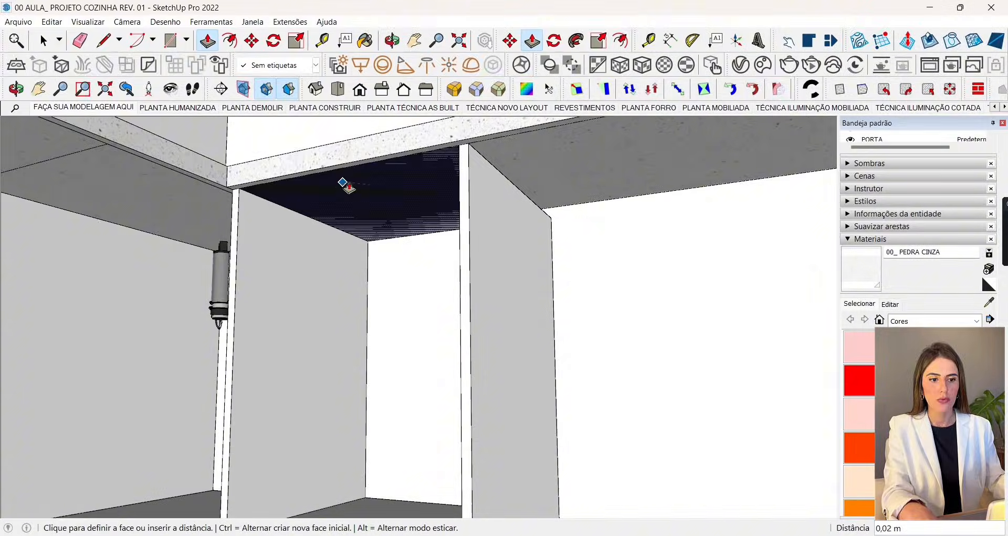
{"action": "left_click", "coordinate": [344, 185]}
{"action": "middle_click_drag", "start_coordinate": [336, 224], "coordinate": [352, 380]}
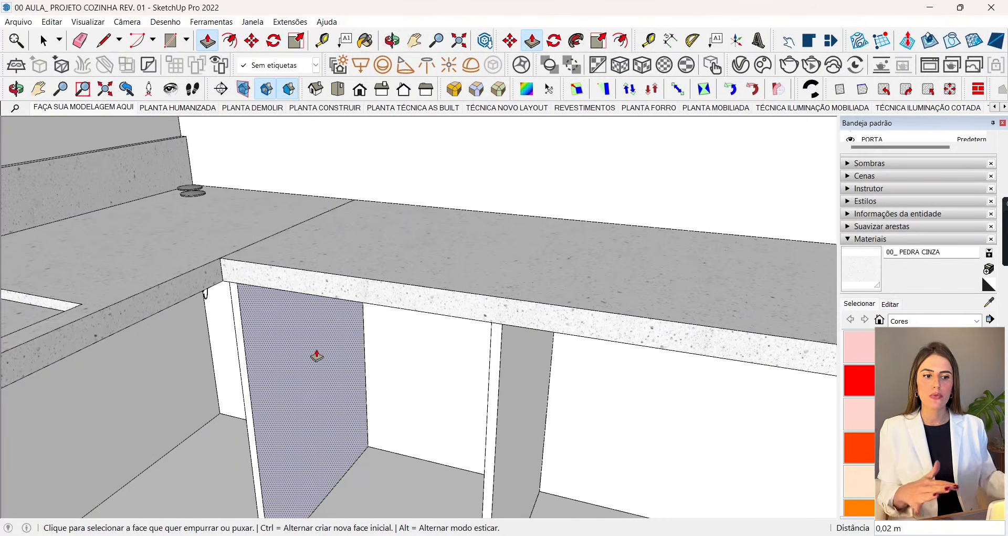
Step: Select the whole cabinet box, make it a group and assign it the MARCENARIA tag
{"action": "middle_click_drag", "start_coordinate": [316, 356], "coordinate": [384, 399]}
{"action": "triple_click", "coordinate": [275, 355]}
{"action": "right_click", "coordinate": [273, 355]}
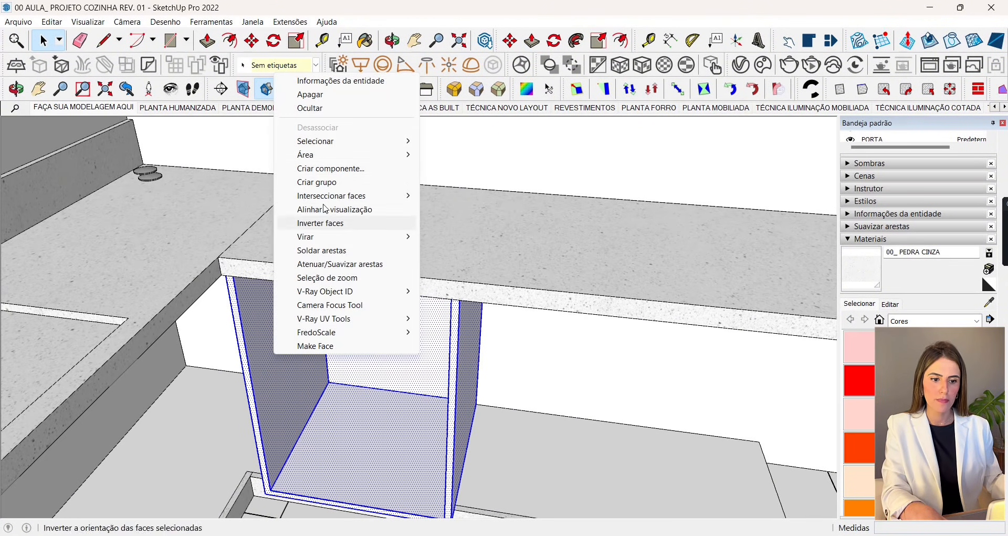
{"action": "left_click", "coordinate": [318, 183]}
{"action": "scroll", "coordinate": [227, 176], "scroll_direction": "down", "scroll_amount": 3}
{"action": "left_click", "coordinate": [257, 65]}
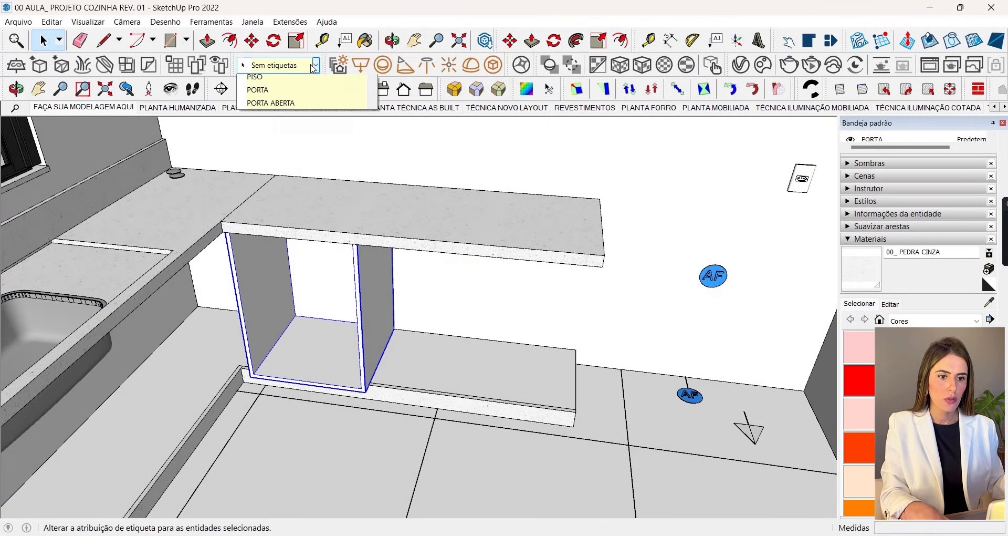
{"action": "left_click", "coordinate": [318, 371]}
Step: Try to draw a 0.60 by 0.80 m rectangle across the cabinet's open front
{"action": "scroll", "coordinate": [353, 269], "scroll_direction": "up", "scroll_amount": 1}
{"action": "middle_click_drag", "start_coordinate": [354, 269], "coordinate": [263, 121]}
{"action": "scroll", "coordinate": [252, 121], "scroll_direction": "up", "scroll_amount": 1}
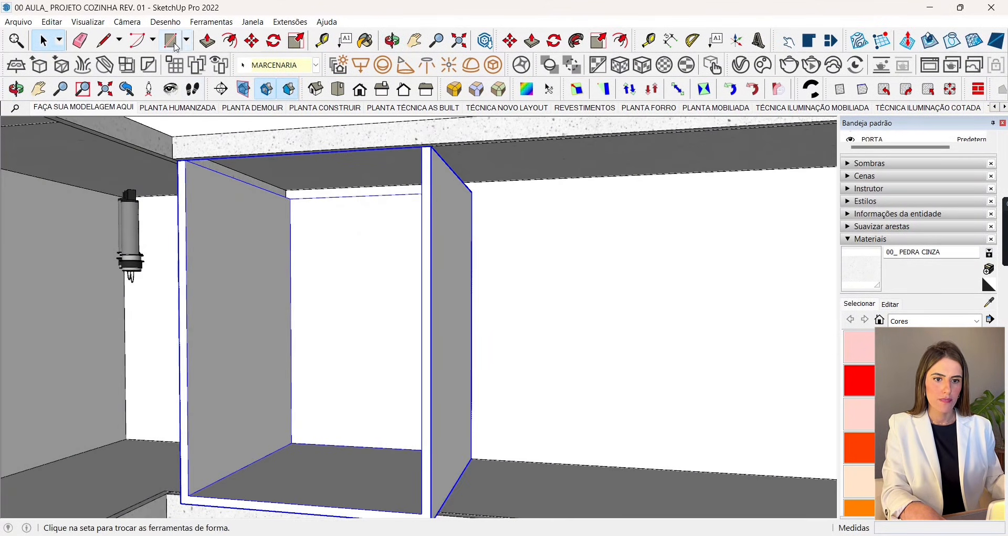
{"action": "left_click", "coordinate": [170, 40]}
{"action": "left_click", "coordinate": [184, 497]}
{"action": "scroll", "coordinate": [429, 151], "scroll_direction": "up", "scroll_amount": 3}
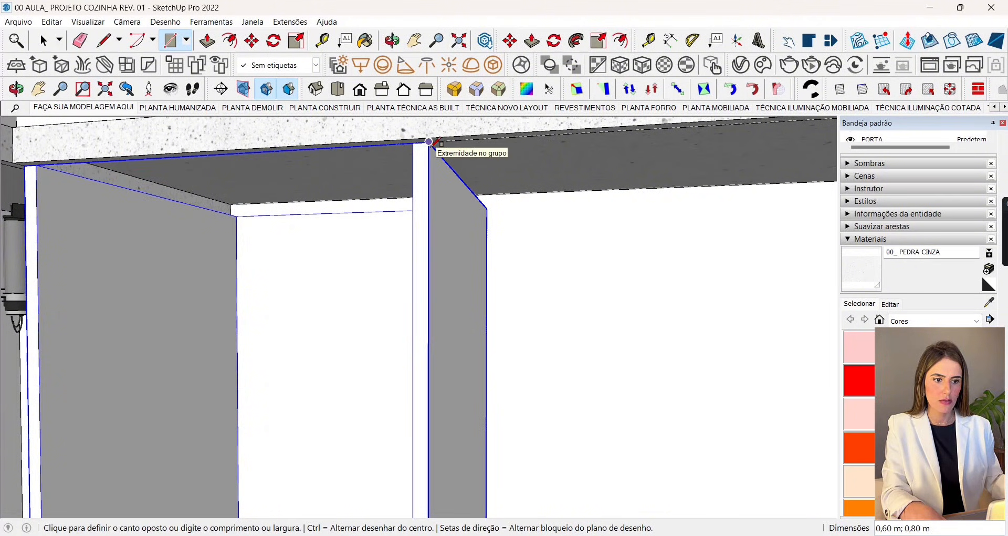
{"action": "left_click", "coordinate": [429, 142]}
{"action": "scroll", "coordinate": [429, 142], "scroll_direction": "down", "scroll_amount": 3}
{"action": "left_click", "coordinate": [44, 41]}
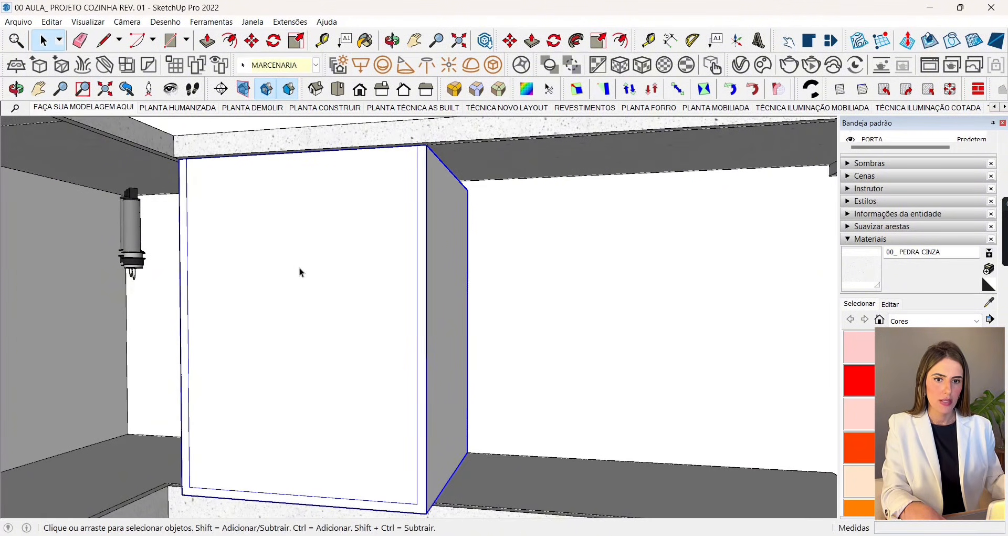
{"action": "key", "text": "ctrl+z"}
Step: Open the cabinet group and select its left side, right side and bottom panels in turn
{"action": "scroll", "coordinate": [310, 267], "scroll_direction": "down", "scroll_amount": 4}
{"action": "scroll", "coordinate": [310, 267], "scroll_direction": "up", "scroll_amount": 3}
{"action": "mouse_move", "coordinate": [320, 273]}
{"action": "middle_mouse_down"}
{"action": "mouse_move", "coordinate": [491, 312]}
{"action": "mouse_move", "coordinate": [396, 367]}
{"action": "mouse_move", "coordinate": [387, 349]}
{"action": "mouse_move", "coordinate": [214, 383]}
{"action": "middle_mouse_up"}
{"action": "left_click", "coordinate": [190, 340]}
{"action": "scroll", "coordinate": [191, 344], "scroll_direction": "up", "scroll_amount": 2}
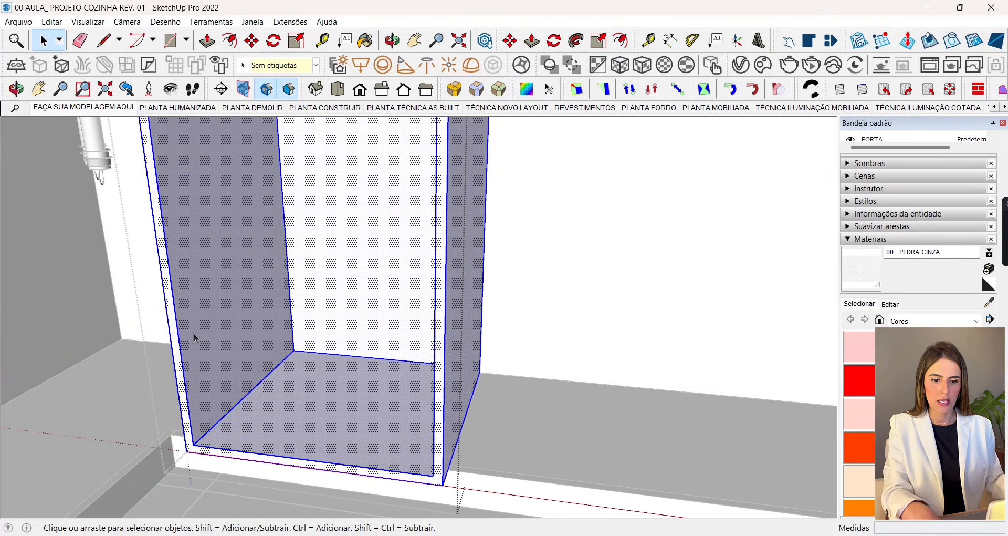
{"action": "left_click_drag", "start_coordinate": [190, 328], "coordinate": [126, 286]}
{"action": "middle_click_drag", "start_coordinate": [306, 371], "coordinate": [502, 349]}
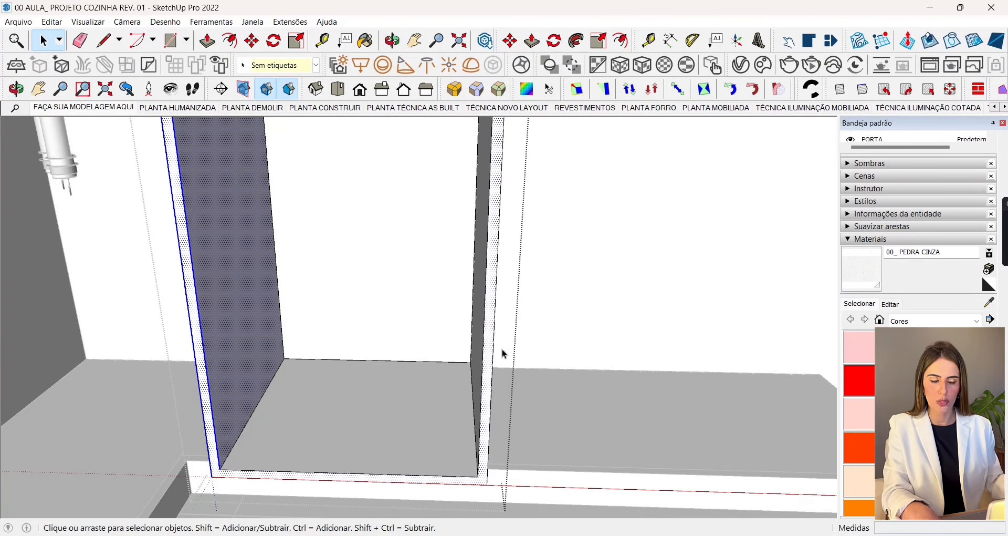
{"action": "left_click_drag", "start_coordinate": [507, 345], "coordinate": [479, 339]}
{"action": "left_click_drag", "start_coordinate": [381, 497], "coordinate": [358, 458]}
{"action": "scroll", "coordinate": [341, 465], "scroll_direction": "down", "scroll_amount": 3}
{"action": "middle_click_drag", "start_coordinate": [318, 354], "coordinate": [292, 336]}
{"action": "double_click", "coordinate": [351, 375]}
{"action": "key", "text": "Escape"}
{"action": "middle_click_drag", "start_coordinate": [345, 427], "coordinate": [247, 310]}
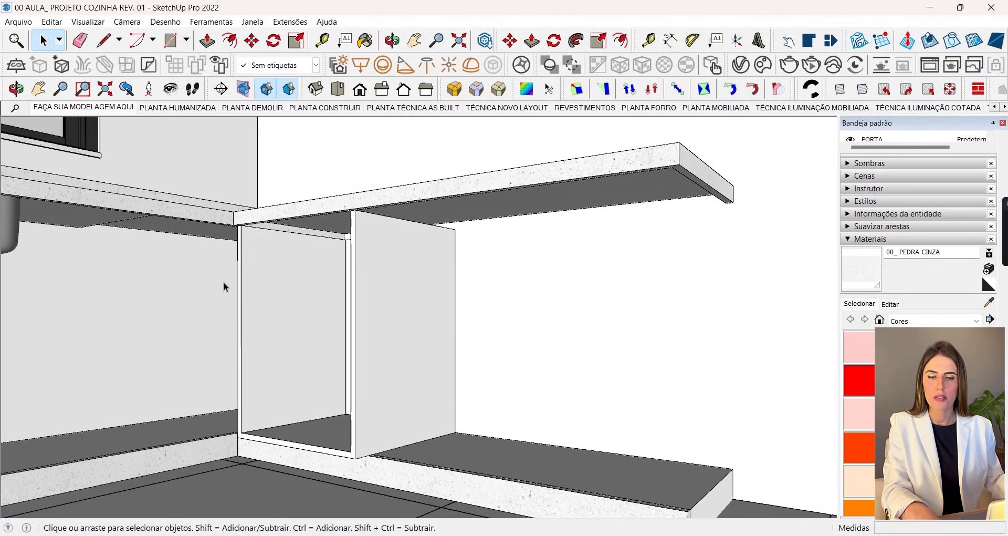
Step: Draw a rectangle over the cabinet's open front, from its upper corner to the diagonally opposite lower corner
{"action": "middle_click_drag", "start_coordinate": [225, 288], "coordinate": [271, 419]}
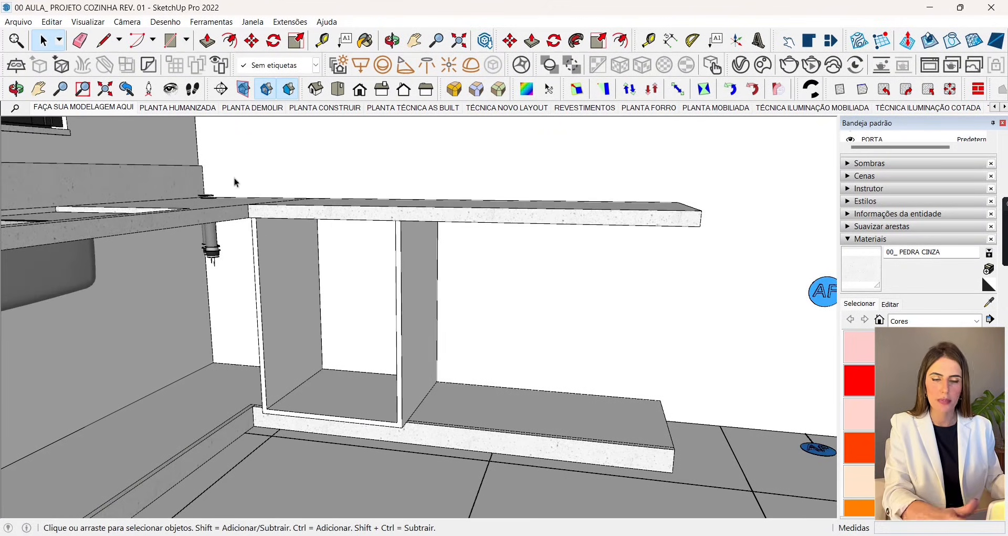
{"action": "middle_click_drag", "start_coordinate": [235, 181], "coordinate": [270, 209]}
{"action": "key", "text": "r"}
{"action": "scroll", "coordinate": [247, 178], "scroll_direction": "up", "scroll_amount": 5}
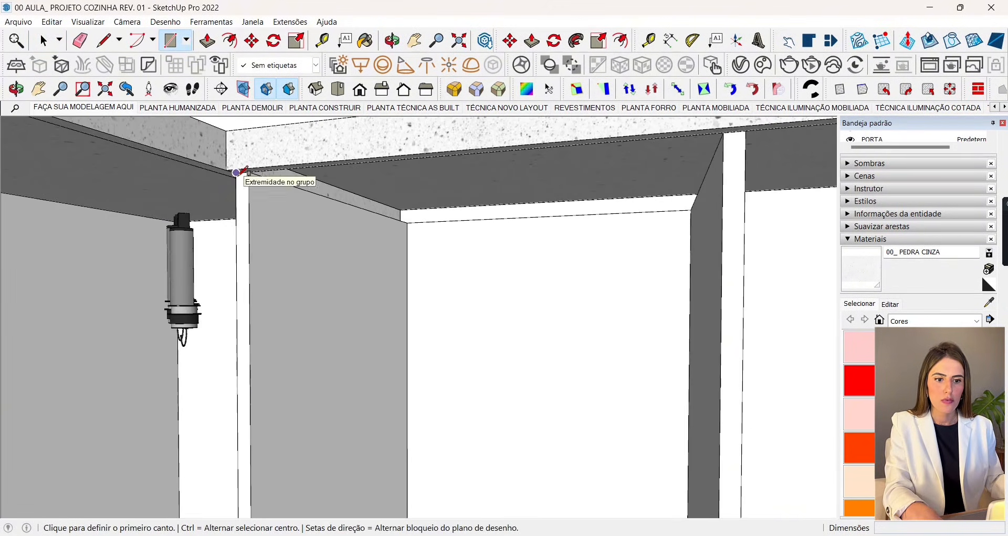
{"action": "left_click", "coordinate": [236, 172]}
{"action": "scroll", "coordinate": [238, 174], "scroll_direction": "down", "scroll_amount": 3}
{"action": "left_click", "coordinate": [421, 444]}
{"action": "key", "text": "space"}
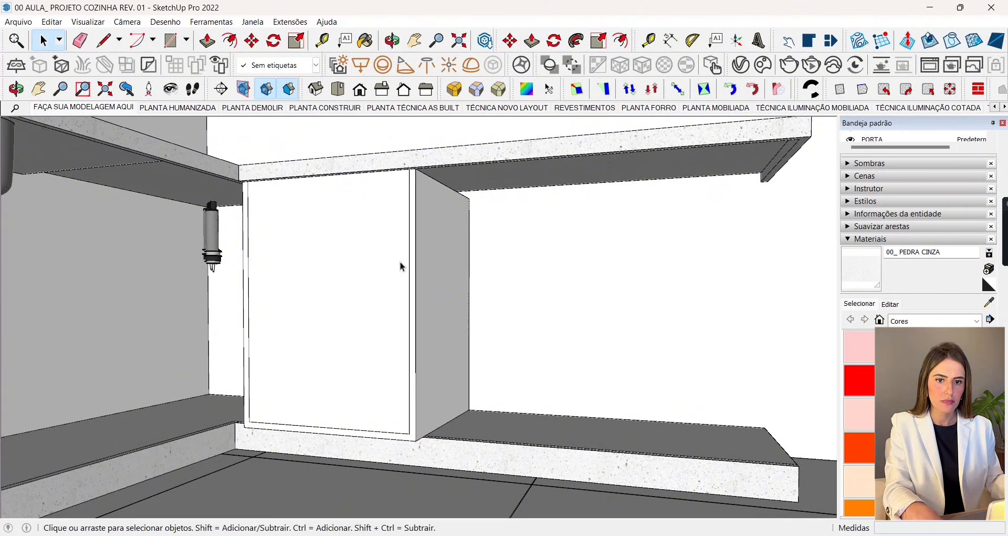
Step: Divide the vertical edge on the right side of the cabinet's front face into 4 segments
{"action": "scroll", "coordinate": [411, 305], "scroll_direction": "up", "scroll_amount": 3}
{"action": "right_click", "coordinate": [412, 326]}
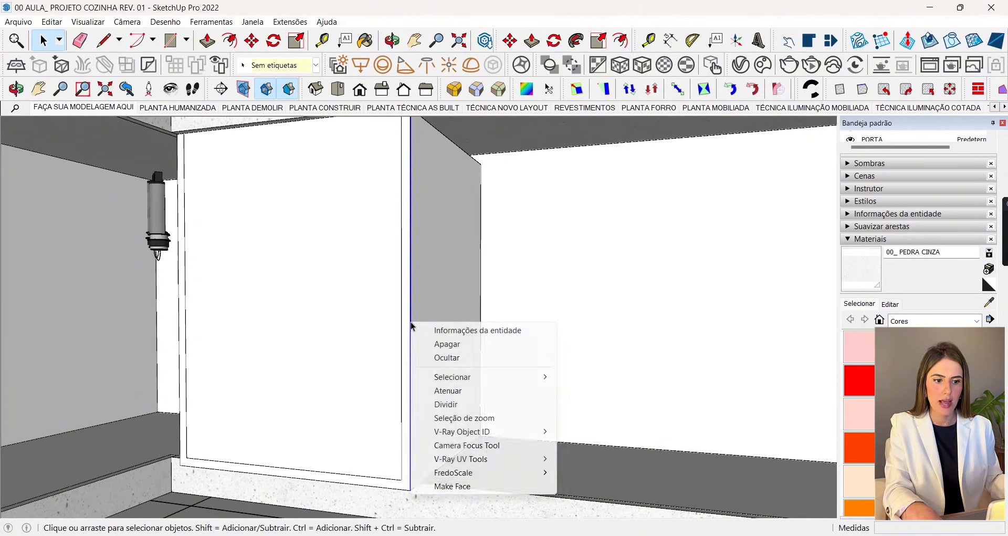
{"action": "left_click", "coordinate": [429, 398]}
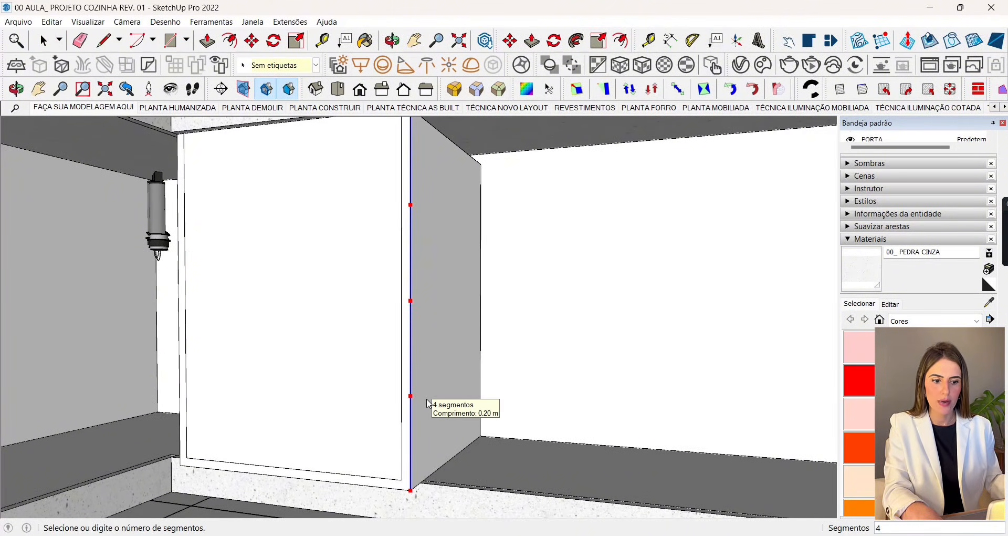
{"action": "left_click", "coordinate": [418, 396]}
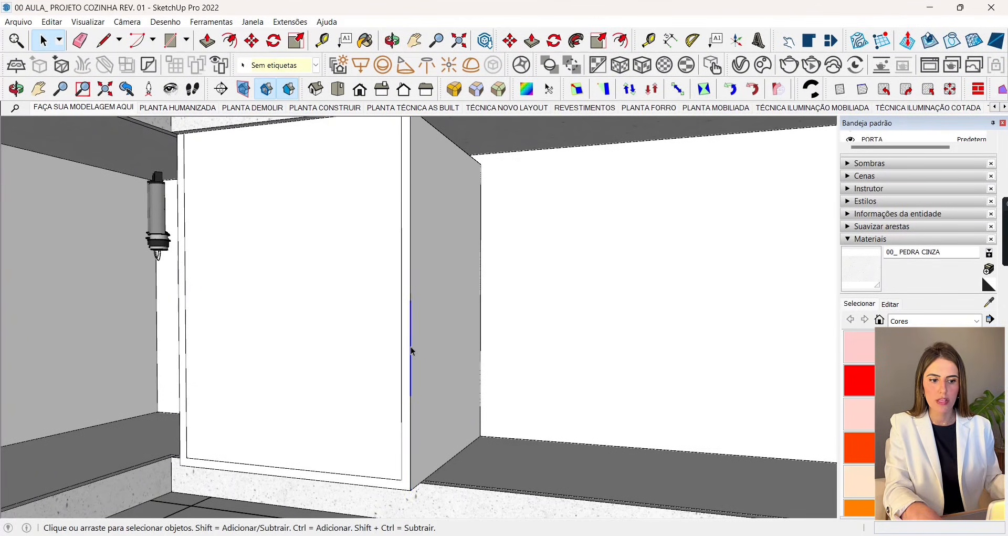
Step: Draw three lines across the cabinet's front face from the edge's division points, splitting it into four drawer fronts
{"action": "left_click", "coordinate": [110, 46]}
{"action": "left_click", "coordinate": [411, 395]}
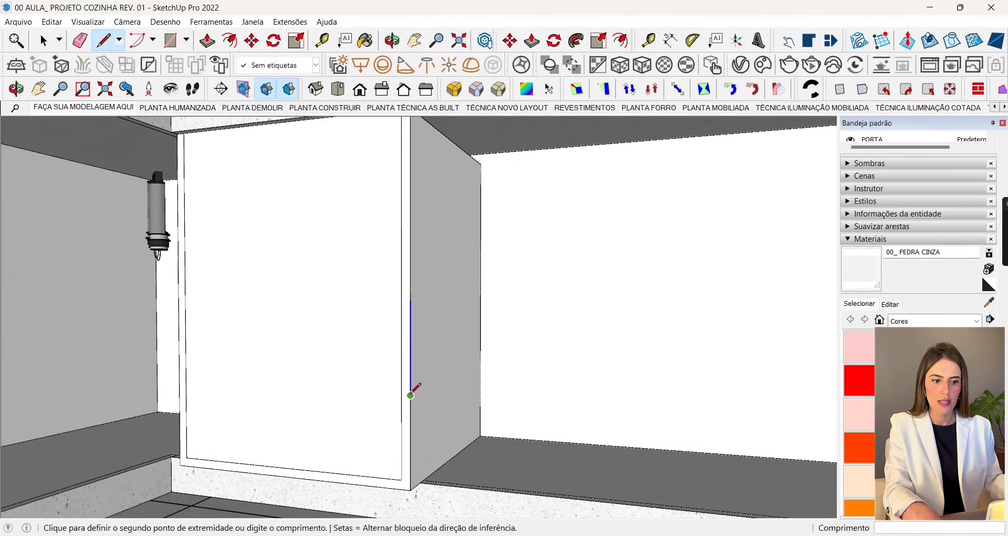
{"action": "left_click", "coordinate": [180, 383]}
{"action": "left_click", "coordinate": [410, 299]}
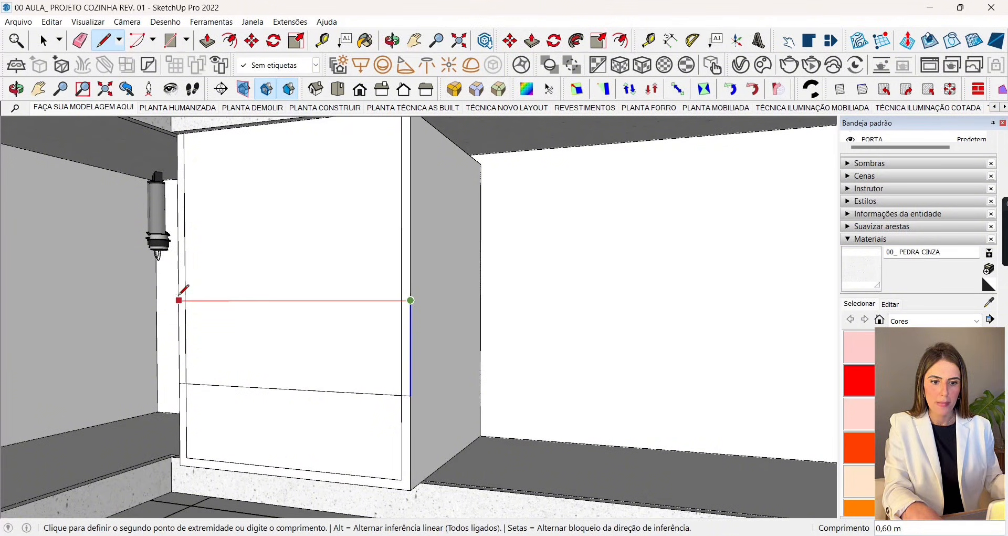
{"action": "left_click", "coordinate": [179, 300]}
{"action": "left_click", "coordinate": [411, 205]}
{"action": "left_click", "coordinate": [184, 217]}
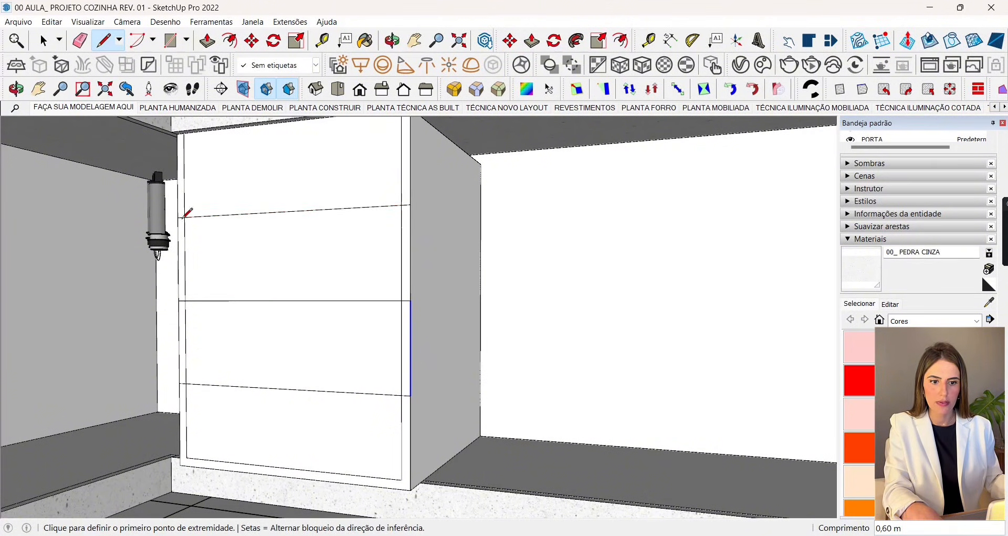
Step: Offset the outline of the lowest drawer front inwards by 0.003 m
{"action": "key", "text": "space"}
{"action": "middle_click_drag", "start_coordinate": [381, 272], "coordinate": [344, 238]}
{"action": "left_click", "coordinate": [345, 247]}
{"action": "middle_click_drag", "start_coordinate": [286, 248], "coordinate": [356, 331]}
{"action": "left_click", "coordinate": [355, 331]}
{"action": "scroll", "coordinate": [361, 439], "scroll_direction": "down", "scroll_amount": 1}
{"action": "double_click", "coordinate": [361, 440]}
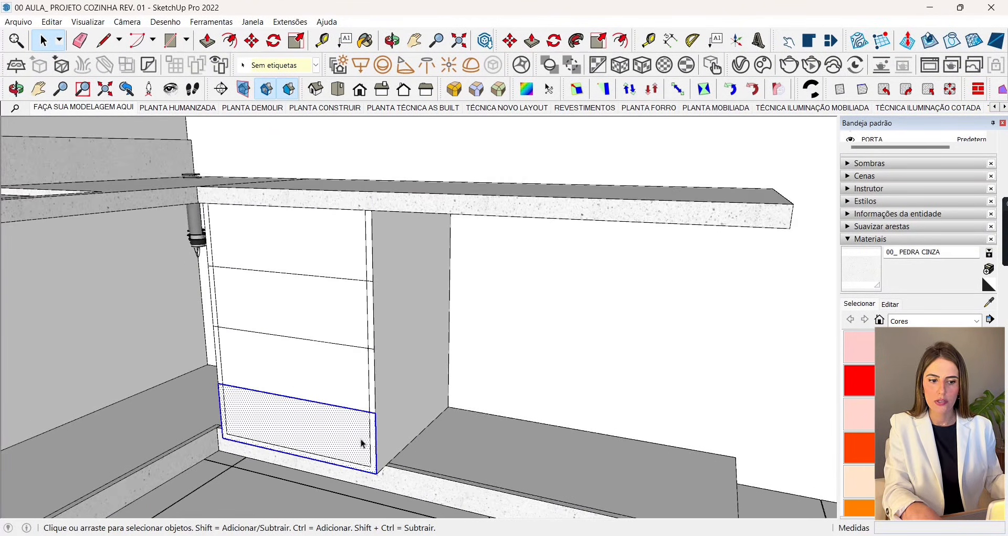
{"action": "scroll", "coordinate": [361, 441], "scroll_direction": "up", "scroll_amount": 3}
{"action": "middle_click_drag", "start_coordinate": [363, 452], "coordinate": [373, 423]}
{"action": "scroll", "coordinate": [373, 423], "scroll_direction": "down", "scroll_amount": 2}
{"action": "left_click", "coordinate": [230, 40]}
{"action": "scroll", "coordinate": [400, 390], "scroll_direction": "up", "scroll_amount": 3}
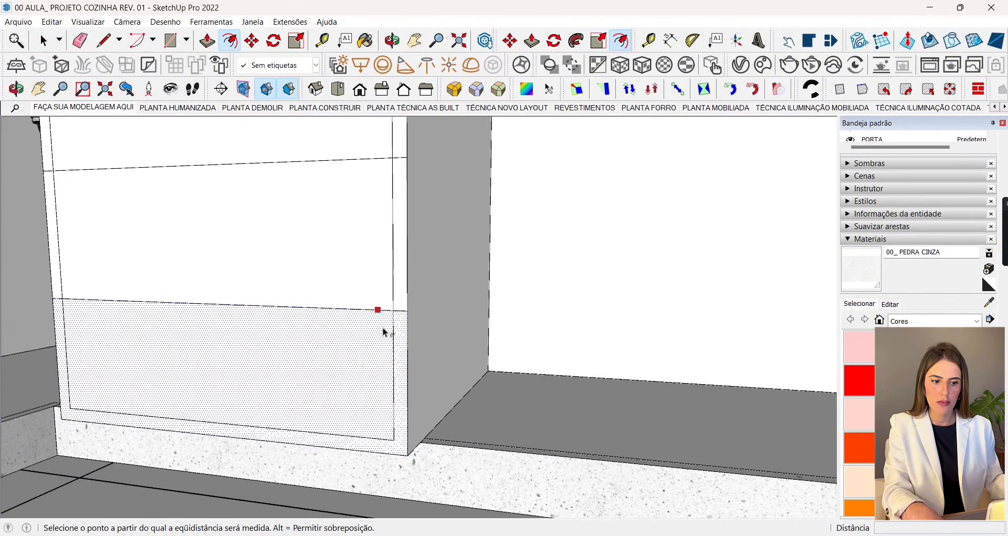
{"action": "left_click", "coordinate": [379, 329]}
{"action": "scroll", "coordinate": [379, 325], "scroll_direction": "up", "scroll_amount": 5}
{"action": "type", "text": "0,003"}
{"action": "key", "text": "Return"}
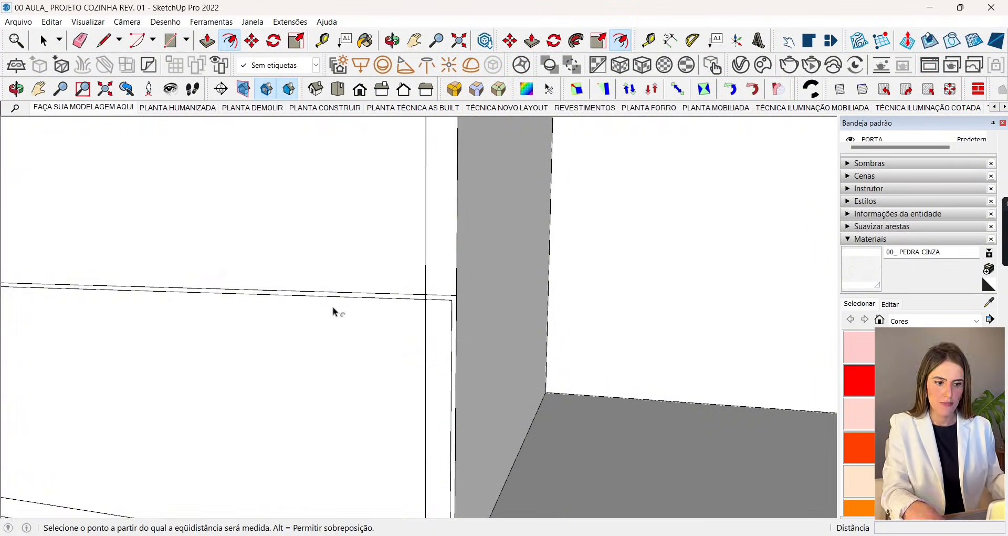
Step: Select the inset face of the lowest drawer front with its edges and make it a group
{"action": "left_click", "coordinate": [393, 287]}
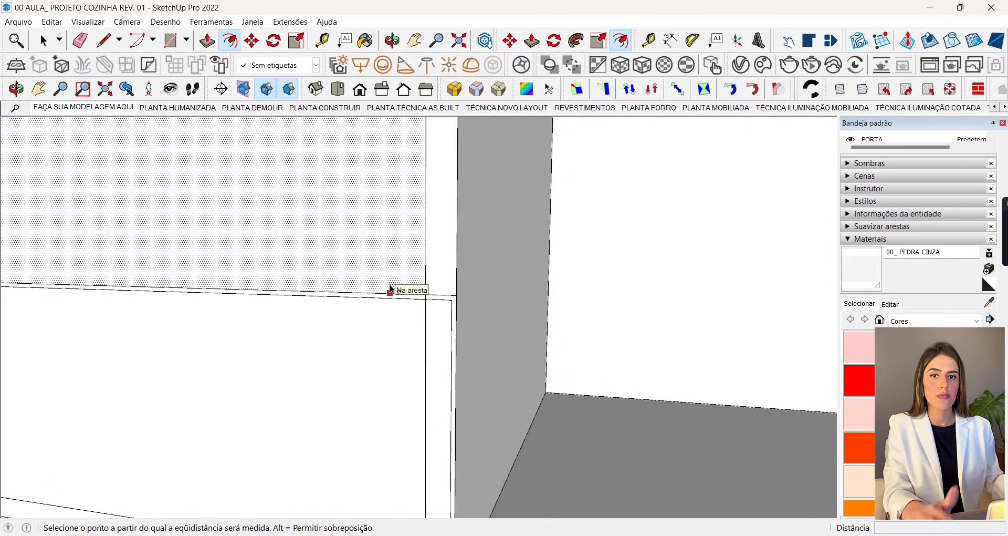
{"action": "left_click", "coordinate": [203, 43]}
{"action": "right_click", "coordinate": [453, 308]}
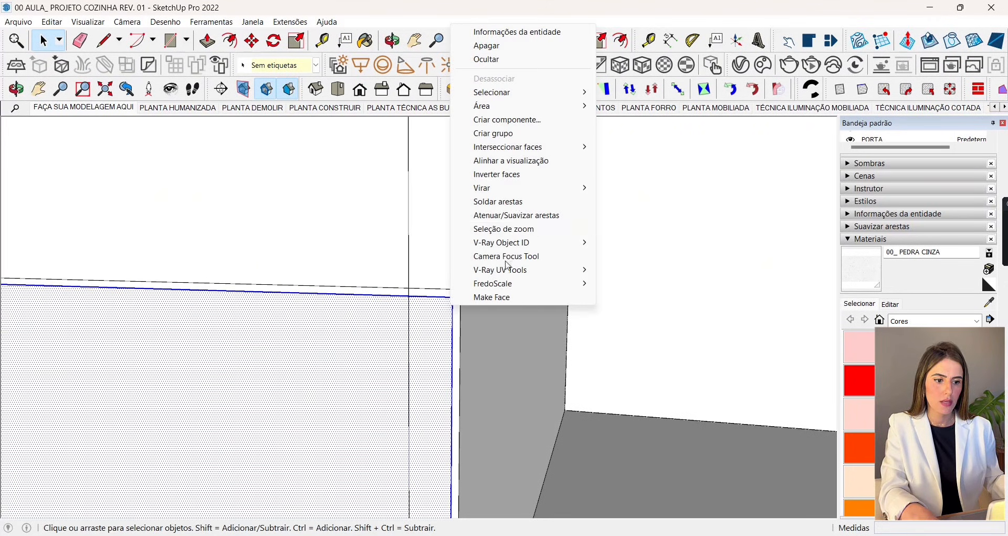
{"action": "left_click", "coordinate": [508, 135]}
Step: Delete the remaining front faces and dividing lines around the grouped lowest drawer front
{"action": "left_click", "coordinate": [452, 287]}
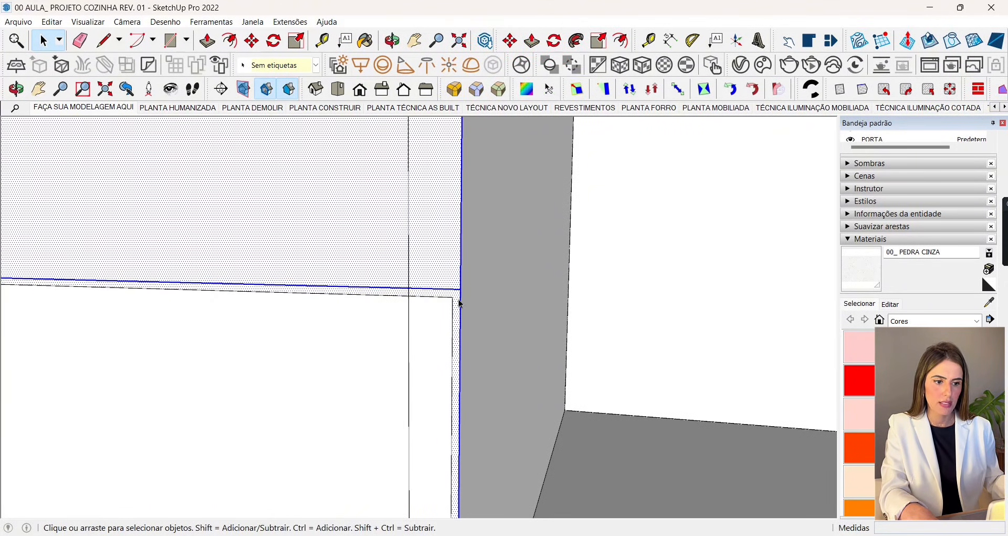
{"action": "scroll", "coordinate": [402, 332], "scroll_direction": "down", "scroll_amount": 5}
{"action": "middle_click_drag", "start_coordinate": [410, 334], "coordinate": [399, 376]}
{"action": "key", "text": "Delete"}
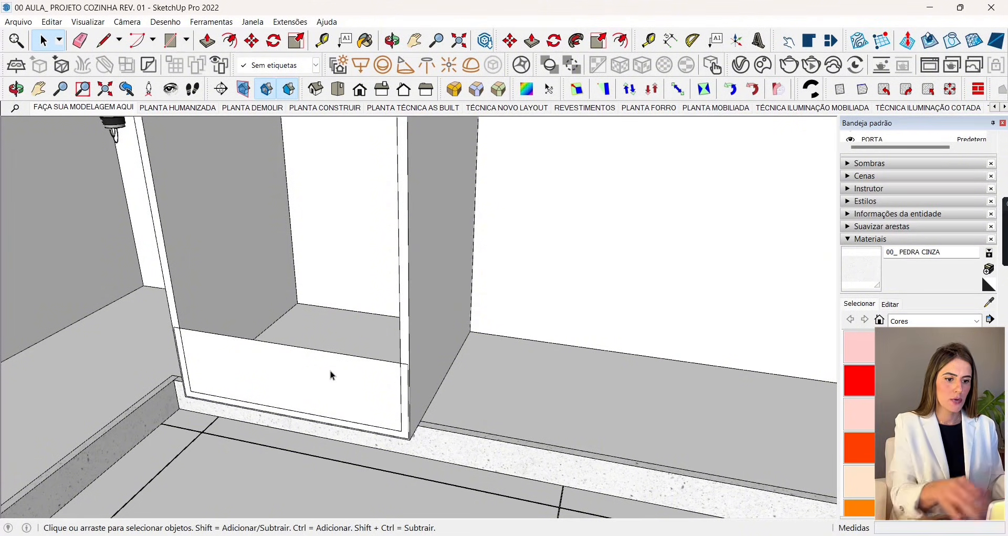
Step: Open the lowest drawer front's group, extrude its face outwards into a thin panel and close the group
{"action": "double_click", "coordinate": [349, 368]}
{"action": "key", "text": "p"}
{"action": "left_click", "coordinate": [347, 384]}
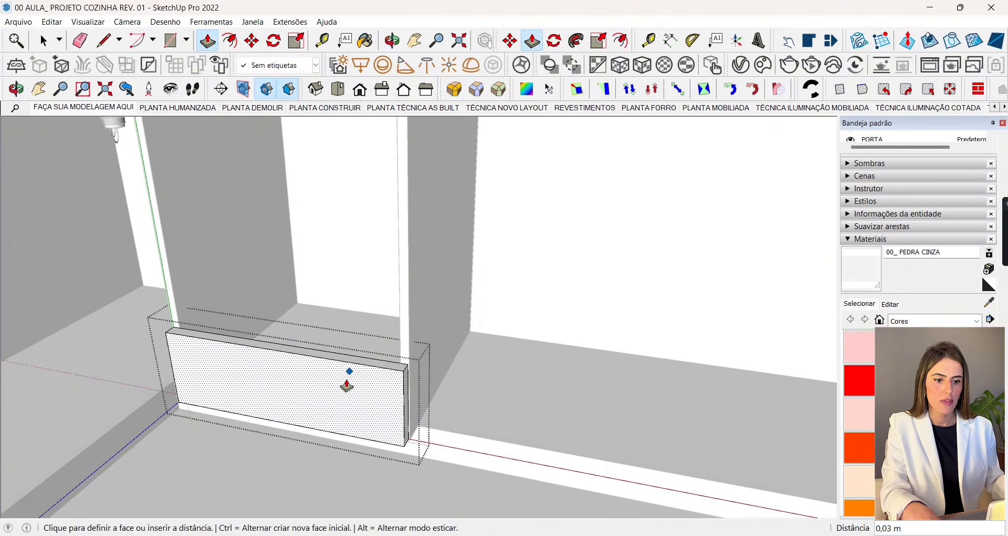
{"action": "left_click", "coordinate": [347, 386]}
{"action": "key", "text": "space"}
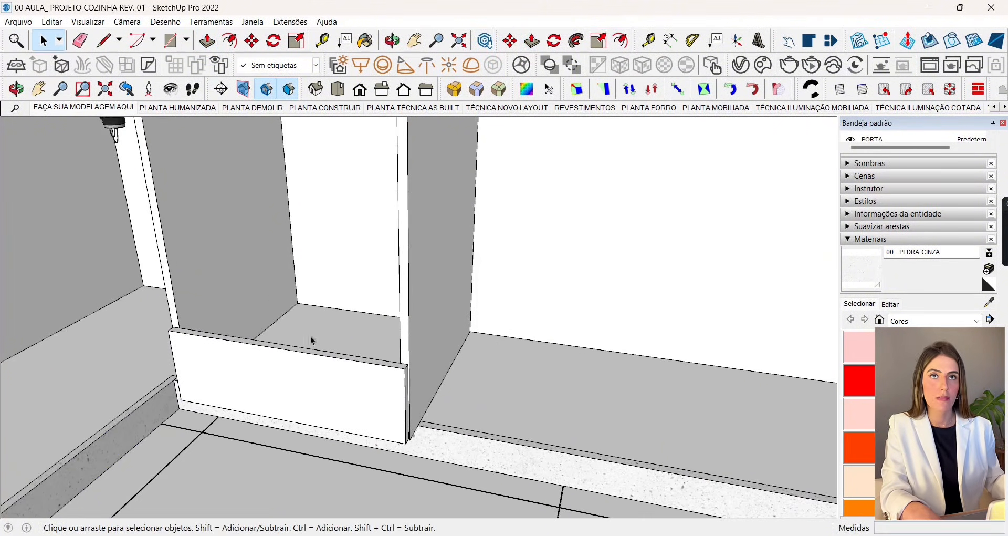
{"action": "key", "text": "Escape"}
Step: Place vertical guides 0.02 m inwards from the drawer front's left and right edges
{"action": "left_click", "coordinate": [331, 383]}
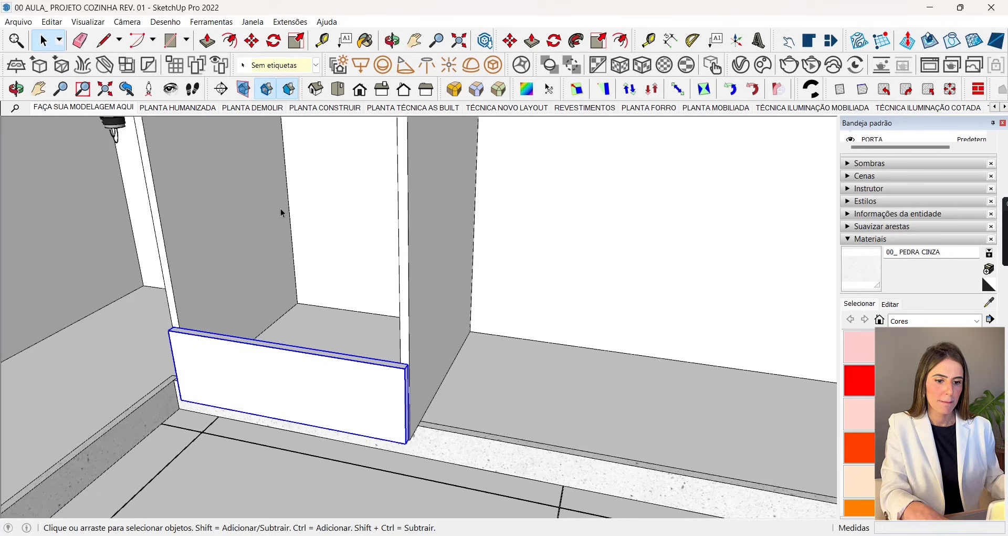
{"action": "left_click", "coordinate": [171, 41]}
{"action": "middle_click_drag", "start_coordinate": [227, 311], "coordinate": [210, 346]}
{"action": "key", "text": "t"}
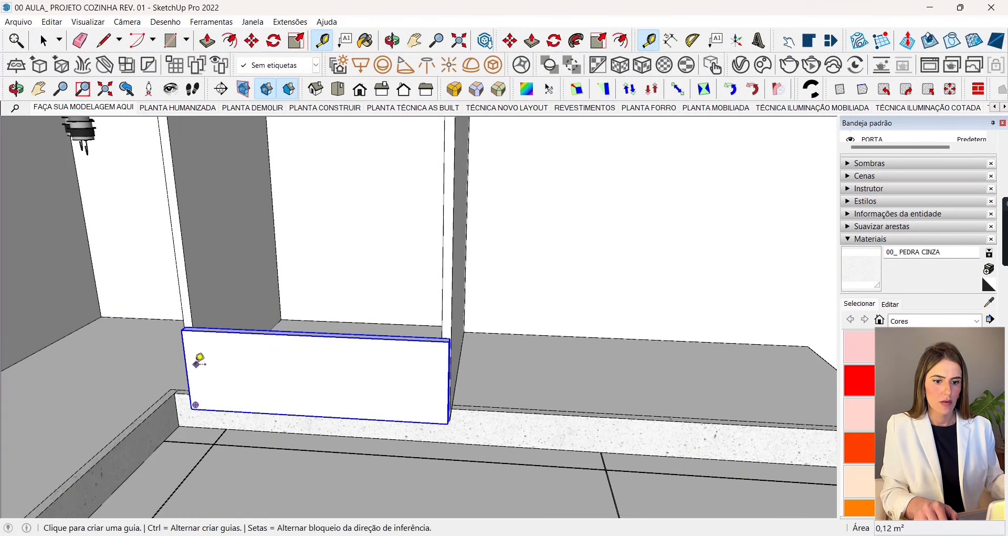
{"action": "left_click", "coordinate": [184, 361]}
{"action": "key", "text": "ctrl"}
{"action": "key", "text": "Escape"}
{"action": "key", "text": "ctrl"}
{"action": "left_click", "coordinate": [185, 360]}
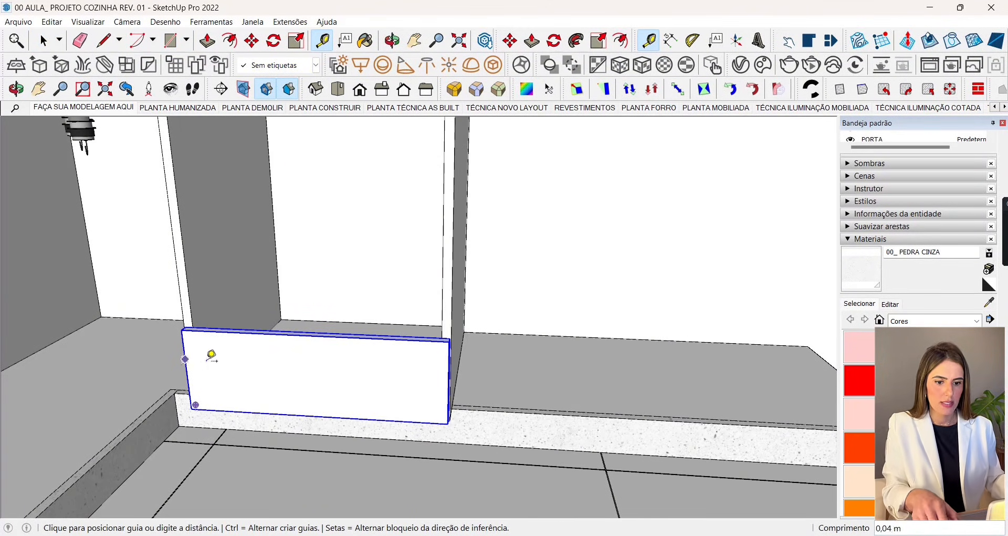
{"action": "key", "text": "Return"}
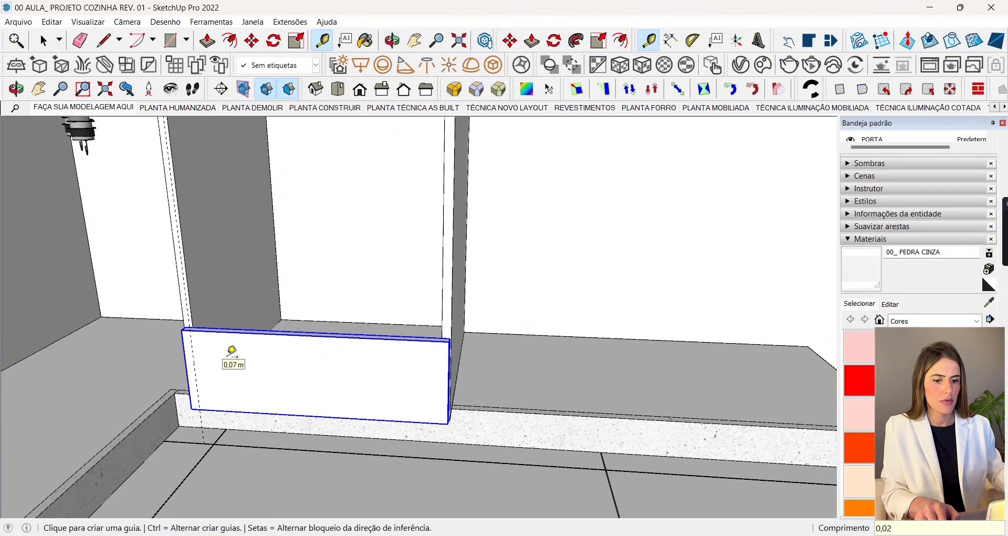
{"action": "left_click", "coordinate": [476, 352]}
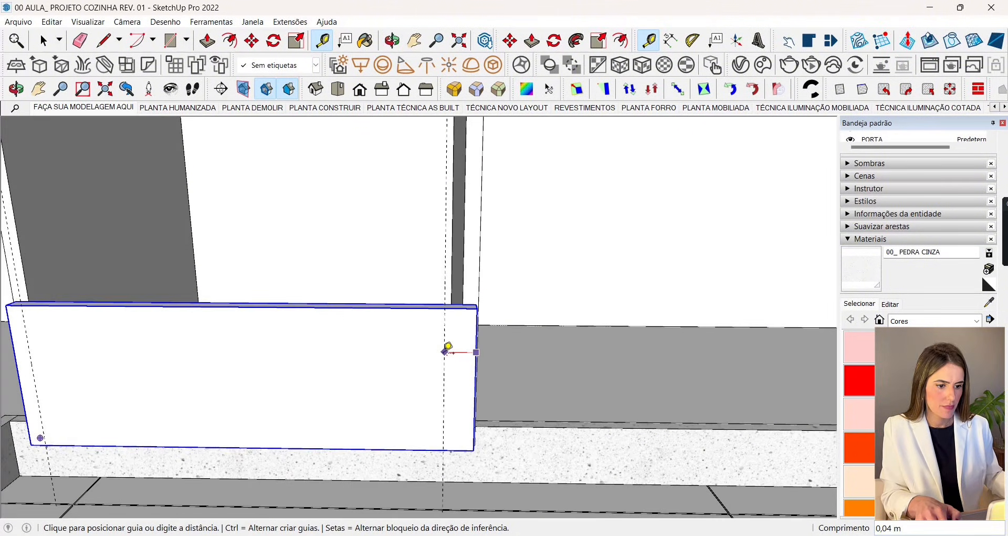
{"action": "type", "text": "0,02"}
{"action": "key", "text": "Return"}
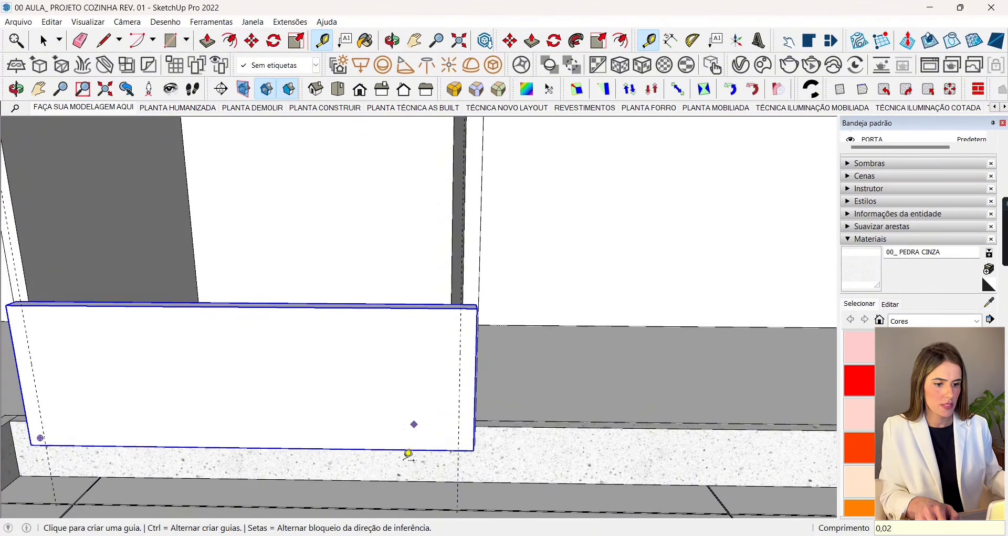
Step: Place horizontal guides 0.02 m above the drawer front's bottom edge and 0.03 m below its top edge
{"action": "left_click", "coordinate": [399, 450]}
{"action": "key", "text": "ctrl"}
{"action": "key", "text": "ctrl"}
{"action": "key", "text": "ctrl"}
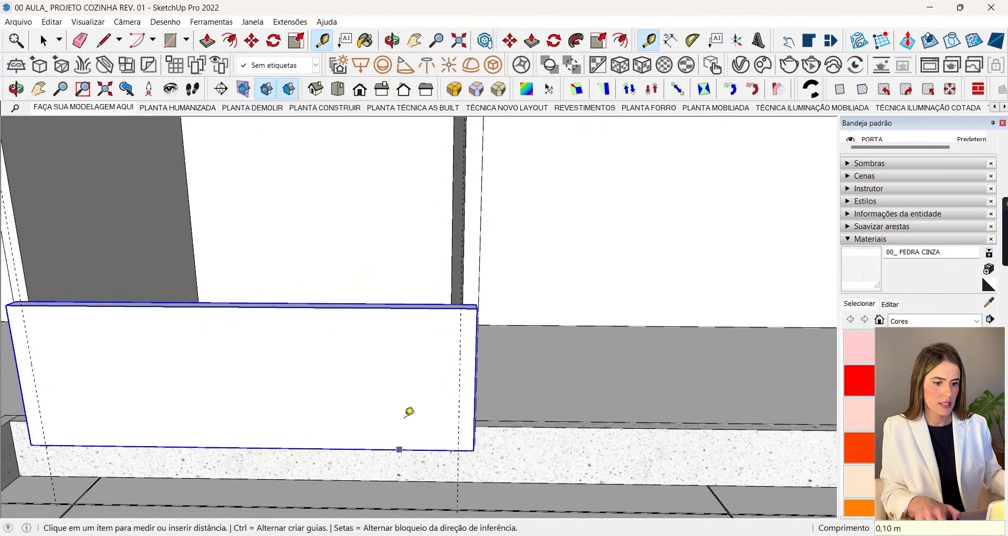
{"action": "key", "text": "ctrl"}
{"action": "type", "text": "0,02"}
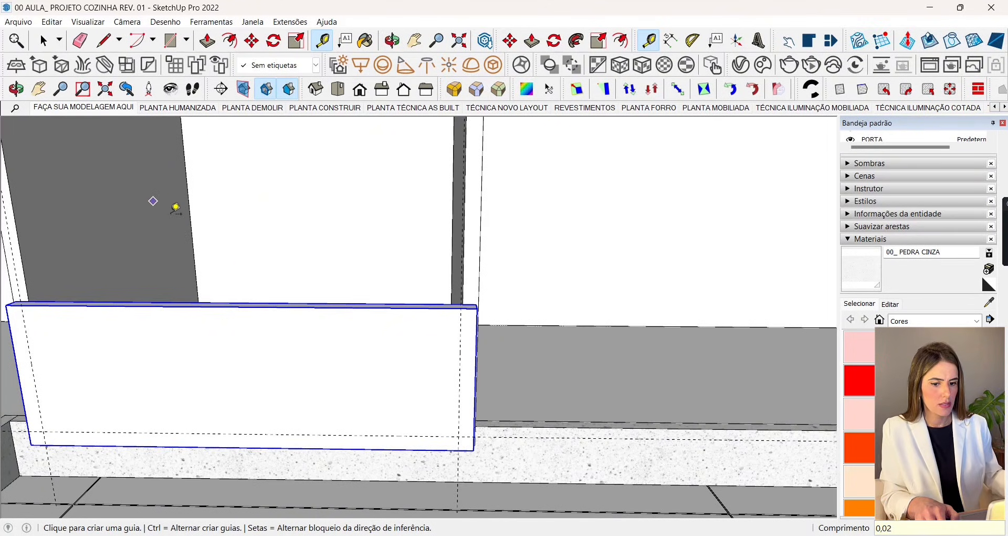
{"action": "left_click", "coordinate": [176, 304]}
{"action": "key", "text": "ctrl"}
{"action": "key", "text": "ctrl"}
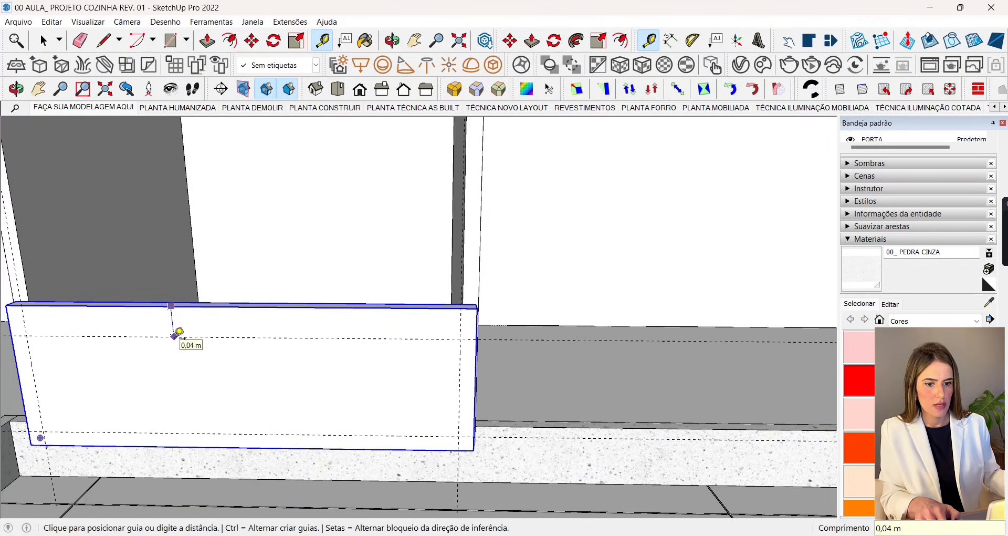
{"action": "type", "text": "0,03"}
{"action": "key", "text": "Return"}
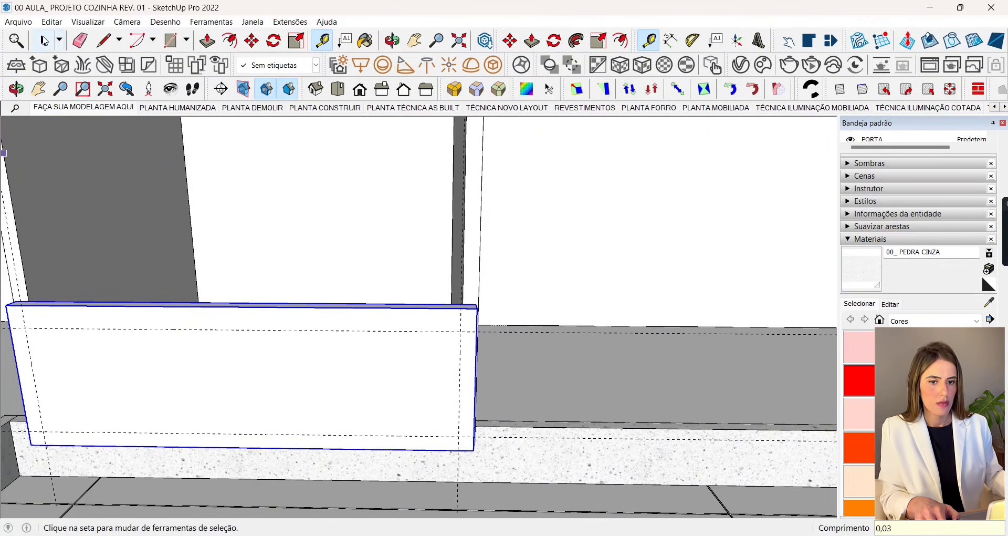
Step: Draw a rectangle on the drawer front between the opposite corners where the guides intersect
{"action": "left_click", "coordinate": [171, 41]}
{"action": "left_click", "coordinate": [26, 329]}
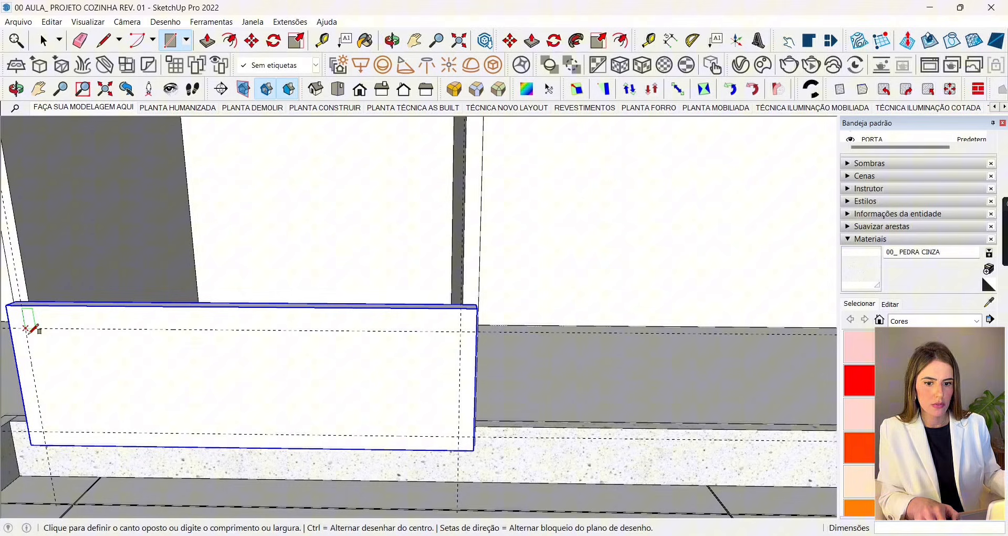
{"action": "left_click", "coordinate": [461, 434]}
Step: Extrude the rectangle 0.5 m outwards from the drawer front to form the drawer box
{"action": "left_click", "coordinate": [207, 40]}
{"action": "scroll", "coordinate": [369, 418], "scroll_direction": "down", "scroll_amount": 2}
{"action": "middle_click_drag", "start_coordinate": [370, 418], "coordinate": [374, 392]}
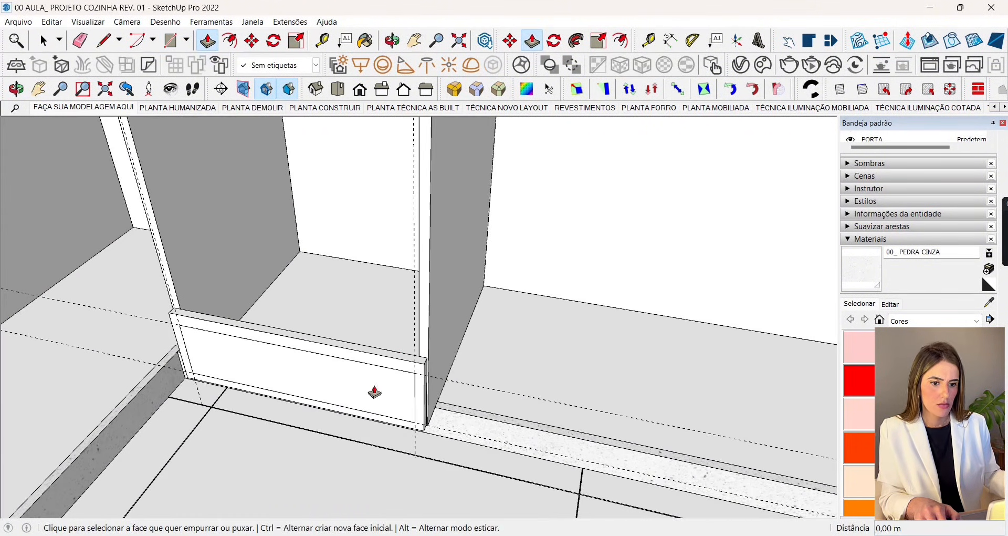
{"action": "left_click", "coordinate": [374, 392]}
{"action": "scroll", "coordinate": [312, 445], "scroll_direction": "down", "scroll_amount": 2}
{"action": "type", "text": "0,5"}
{"action": "key", "text": "Return"}
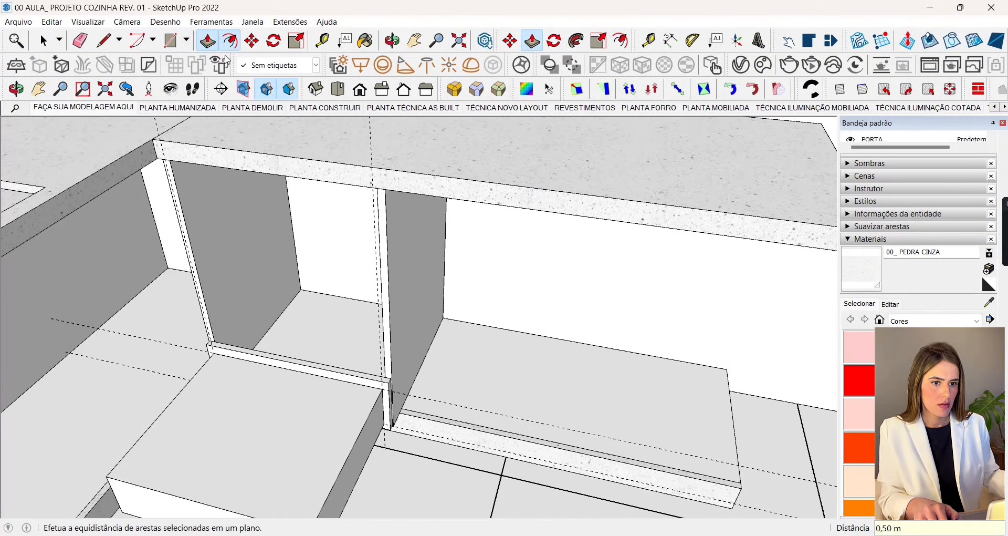
Step: Offset the outline of the drawer box's top face inwards by 0.02 m
{"action": "left_click", "coordinate": [230, 40]}
{"action": "left_click", "coordinate": [213, 366]}
{"action": "type", "text": "0,02"}
{"action": "key", "text": "Return"}
Step: Push the inner top face down into the drawer box to hollow it out, leaving walls and a base
{"action": "key", "text": "p"}
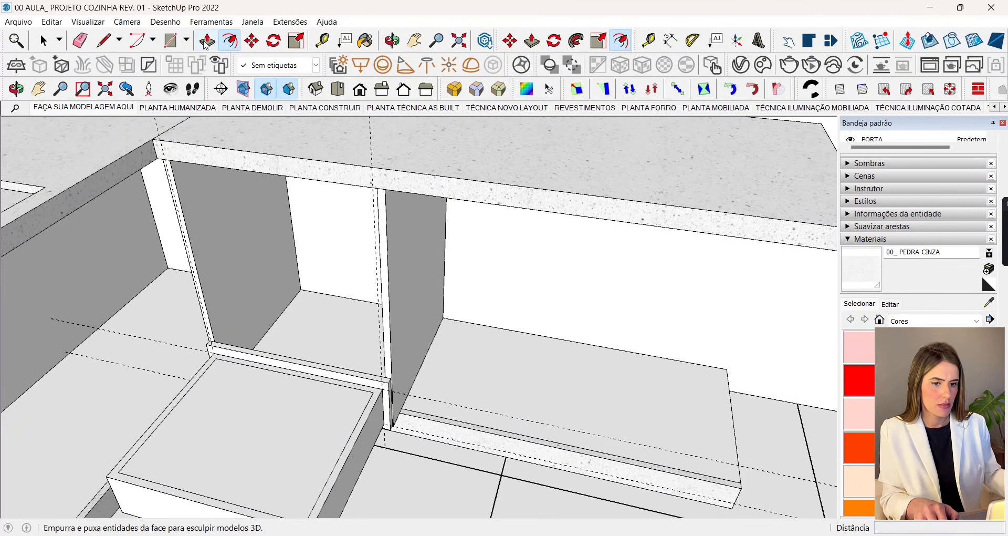
{"action": "left_click", "coordinate": [315, 406]}
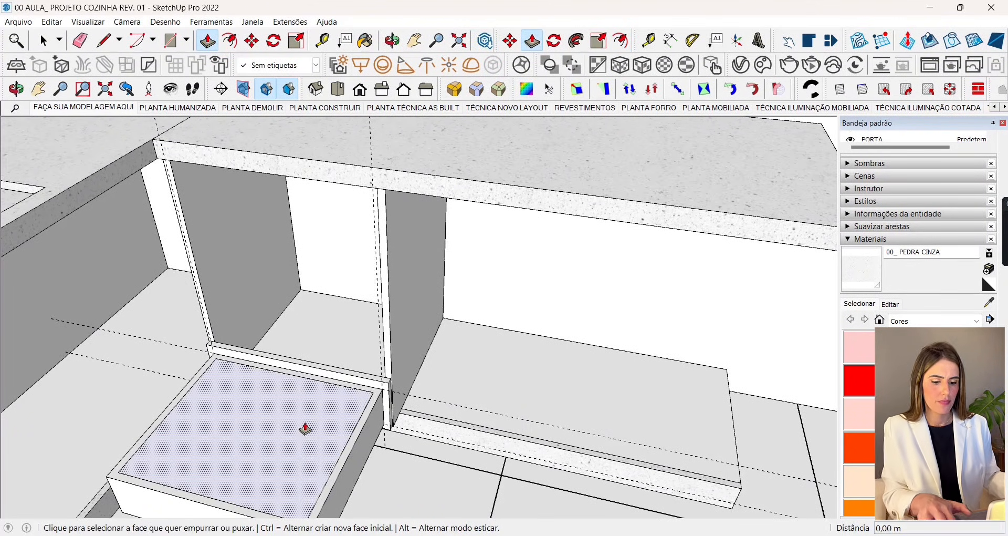
{"action": "left_click", "coordinate": [269, 418]}
{"action": "middle_click_drag", "start_coordinate": [283, 418], "coordinate": [376, 346]}
{"action": "right_click", "coordinate": [375, 345]}
{"action": "middle_click_drag", "start_coordinate": [329, 309], "coordinate": [33, 4]}
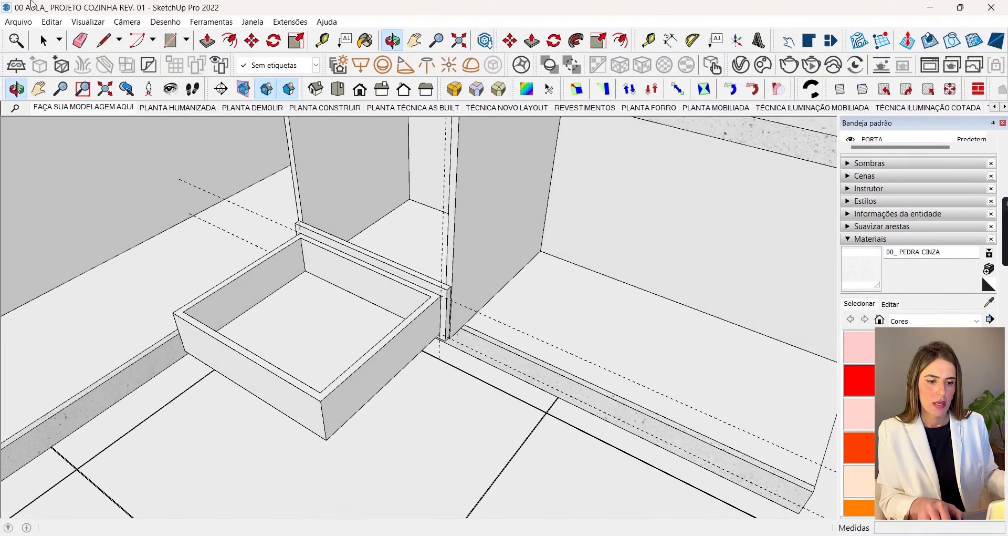
Step: Examine the drawer box's inner walls and where it meets the drawer front
{"action": "left_click", "coordinate": [43, 40]}
{"action": "scroll", "coordinate": [315, 252], "scroll_direction": "up", "scroll_amount": 5}
{"action": "double_click", "coordinate": [358, 235]}
{"action": "scroll", "coordinate": [362, 236], "scroll_direction": "down", "scroll_amount": 3}
{"action": "middle_click_drag", "start_coordinate": [376, 238], "coordinate": [402, 269]}
{"action": "left_click", "coordinate": [402, 269]}
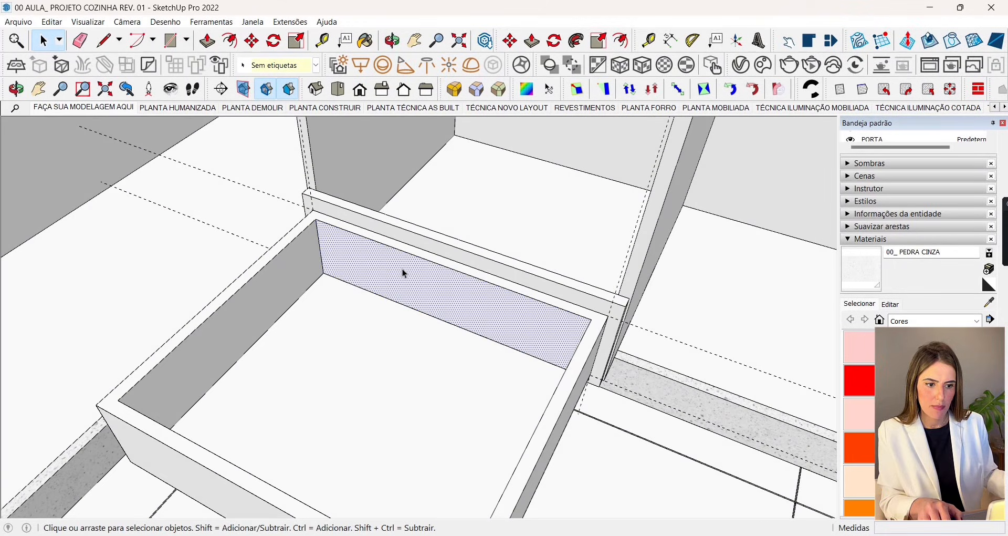
{"action": "triple_click", "coordinate": [402, 270]}
{"action": "left_click", "coordinate": [386, 273]}
{"action": "double_click", "coordinate": [298, 276]}
{"action": "middle_click_drag", "start_coordinate": [298, 276], "coordinate": [180, 435]}
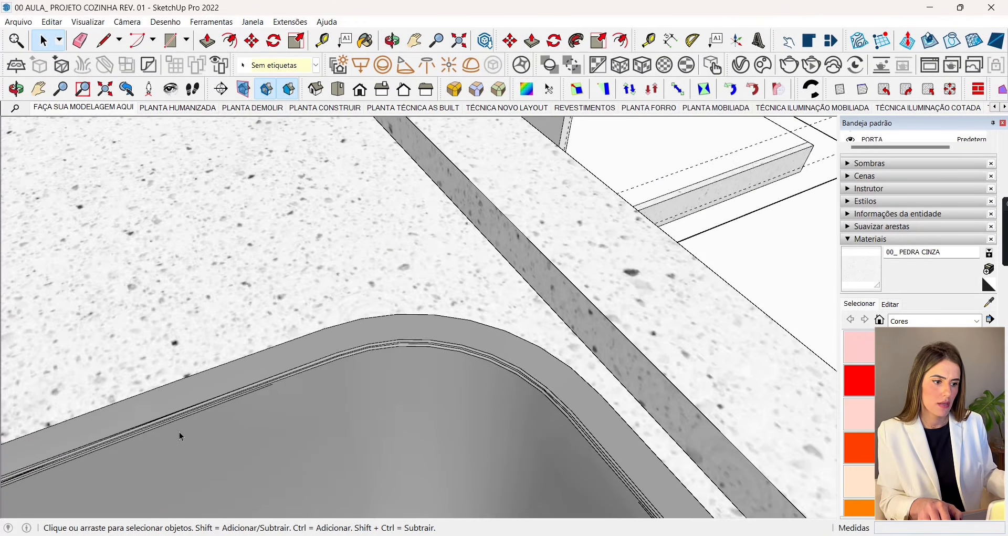
{"action": "scroll", "coordinate": [180, 436], "scroll_direction": "down", "scroll_amount": 4}
{"action": "scroll", "coordinate": [556, 309], "scroll_direction": "up", "scroll_amount": 3}
{"action": "double_click", "coordinate": [576, 370]}
{"action": "middle_click_drag", "start_coordinate": [576, 372], "coordinate": [210, 355]}
{"action": "double_click", "coordinate": [376, 396]}
{"action": "scroll", "coordinate": [213, 354], "scroll_direction": "up", "scroll_amount": 2}
{"action": "double_click", "coordinate": [214, 353]}
Step: Select all connected geometry of the drawer box and make it a group
{"action": "middle_click_drag", "start_coordinate": [290, 322], "coordinate": [506, 286]}
{"action": "scroll", "coordinate": [508, 286], "scroll_direction": "down", "scroll_amount": 2}
{"action": "middle_click_drag", "start_coordinate": [250, 268], "coordinate": [288, 256]}
{"action": "scroll", "coordinate": [294, 254], "scroll_direction": "down", "scroll_amount": 2}
{"action": "scroll", "coordinate": [324, 226], "scroll_direction": "up", "scroll_amount": 3}
{"action": "triple_click", "coordinate": [329, 239]}
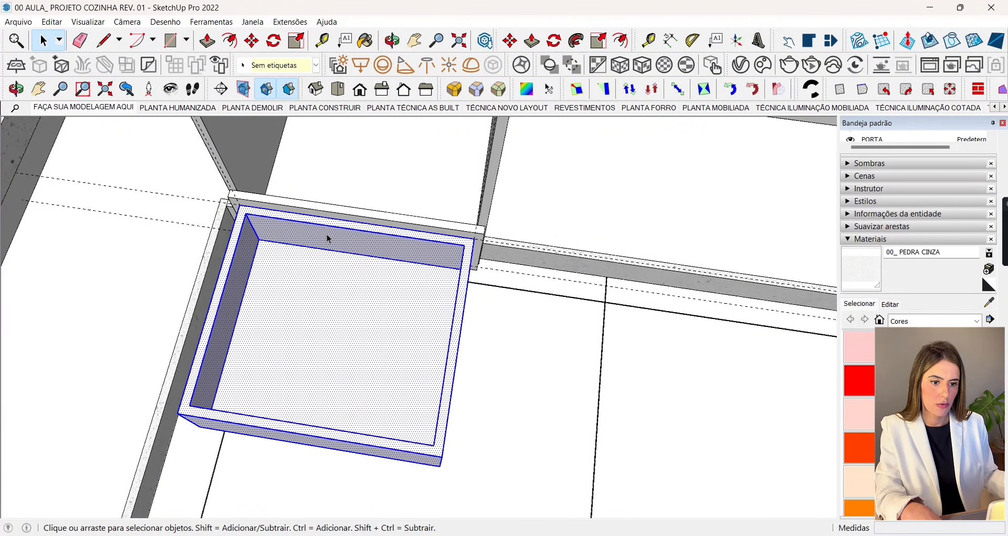
{"action": "right_click", "coordinate": [323, 251]}
{"action": "left_click", "coordinate": [373, 355]}
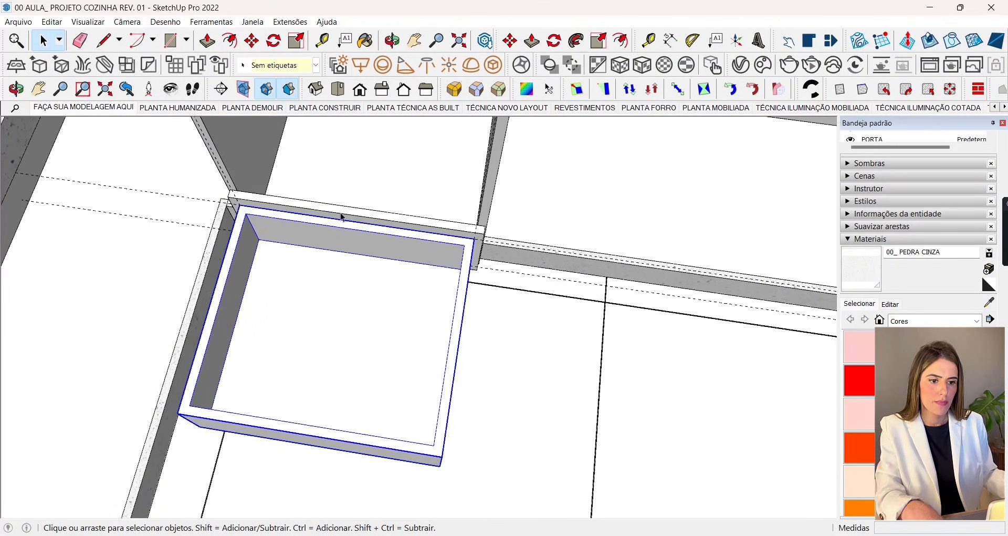
Step: Group the drawer box together with its front and assign the group to the MARCENARIA tag
{"action": "left_click", "coordinate": [340, 213], "text": "shift"}
{"action": "right_click", "coordinate": [341, 213]}
{"action": "left_click", "coordinate": [387, 337]}
{"action": "scroll", "coordinate": [312, 272], "scroll_direction": "down", "scroll_amount": 2}
{"action": "left_click", "coordinate": [273, 65]}
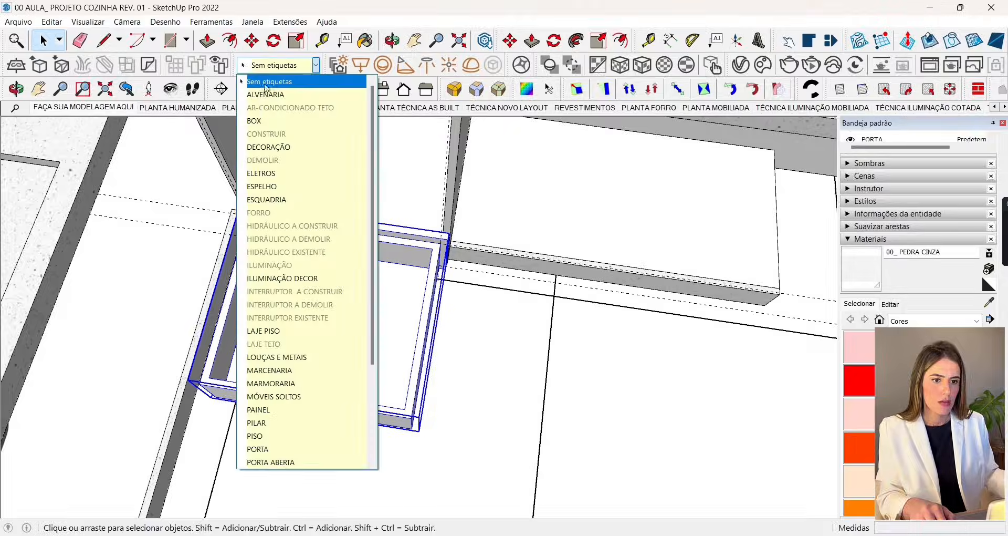
Step: Mirror the drawer group front to back by scaling it -1 along the green axis
{"action": "left_click", "coordinate": [290, 41]}
{"action": "middle_click_drag", "start_coordinate": [231, 326], "coordinate": [277, 257]}
{"action": "left_click", "coordinate": [280, 322]}
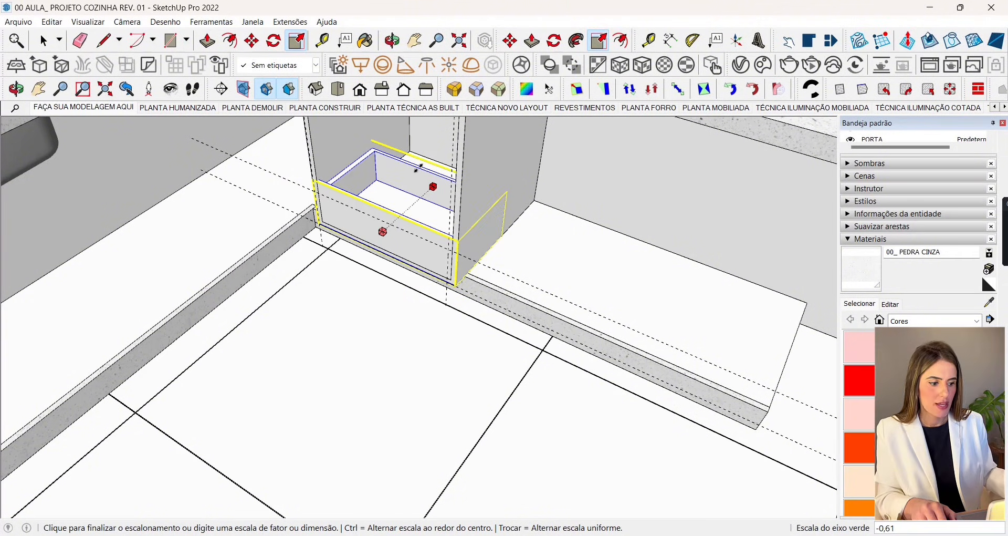
{"action": "left_click", "coordinate": [420, 168]}
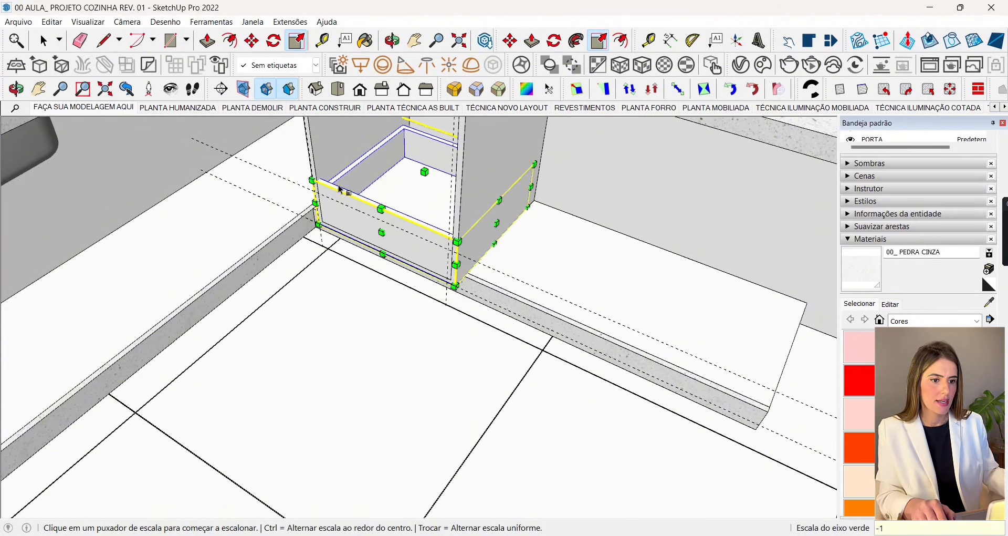
{"action": "middle_click_drag", "start_coordinate": [340, 190], "coordinate": [164, 93]}
{"action": "left_click", "coordinate": [45, 44]}
{"action": "middle_click_drag", "start_coordinate": [294, 294], "coordinate": [311, 264]}
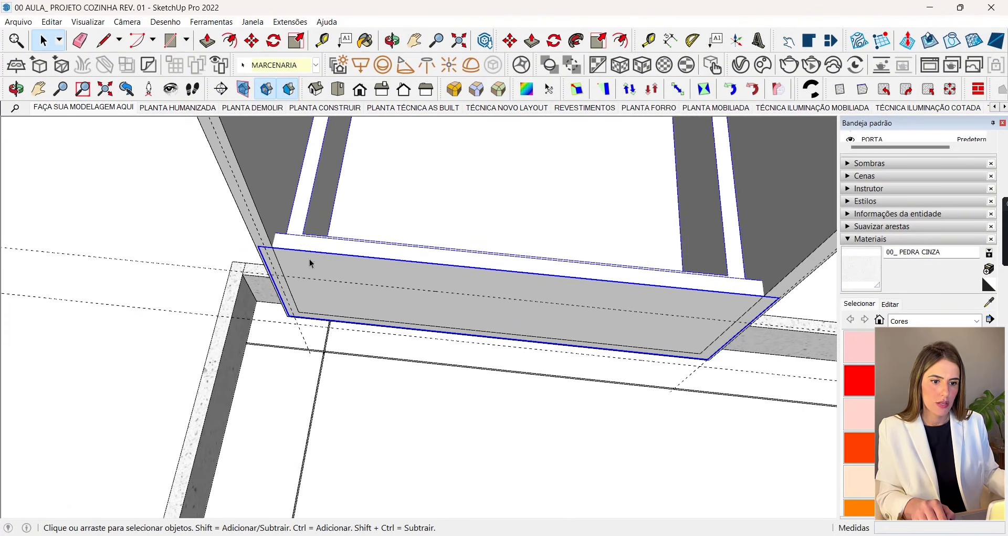
Step: Move the mirrored drawer 0.02 m outwards to position its front against the carcass edges
{"action": "left_click", "coordinate": [251, 40]}
{"action": "left_click", "coordinate": [296, 234]}
{"action": "left_click", "coordinate": [292, 248]}
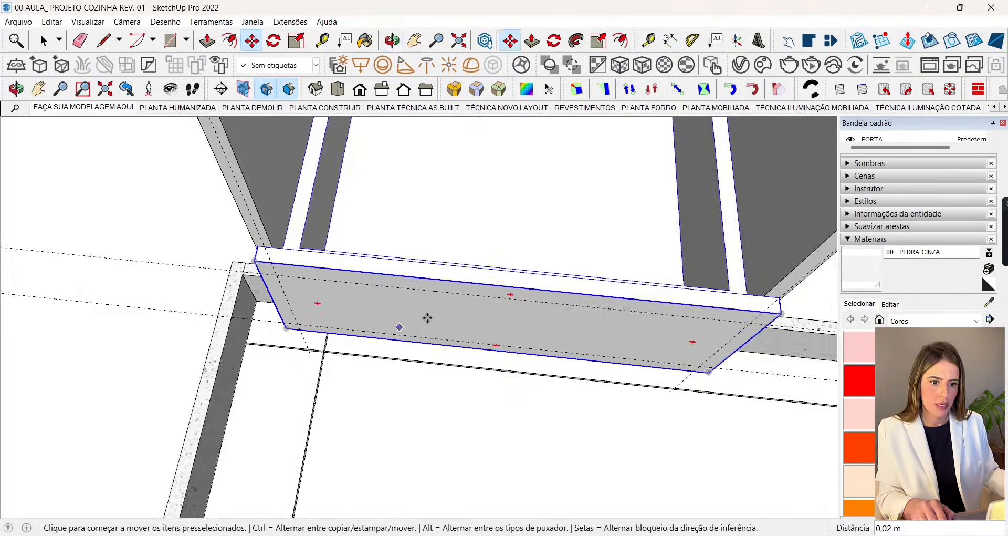
{"action": "middle_click_drag", "start_coordinate": [427, 318], "coordinate": [156, 168]}
{"action": "scroll", "coordinate": [246, 263], "scroll_direction": "down", "scroll_amount": 5}
{"action": "middle_click_drag", "start_coordinate": [252, 279], "coordinate": [392, 310]}
{"action": "left_click", "coordinate": [404, 363]}
{"action": "scroll", "coordinate": [392, 355], "scroll_direction": "up", "scroll_amount": 3}
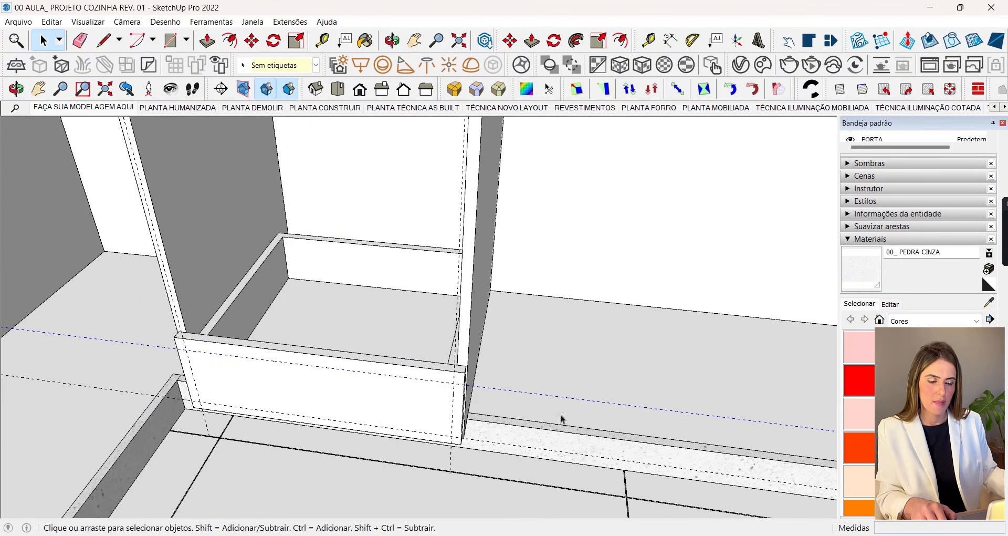
Step: Copy the bottom drawer straight up from its lower front corner so the copy sits on its top edge
{"action": "left_click", "coordinate": [252, 40]}
{"action": "scroll", "coordinate": [403, 354], "scroll_direction": "up", "scroll_amount": 5}
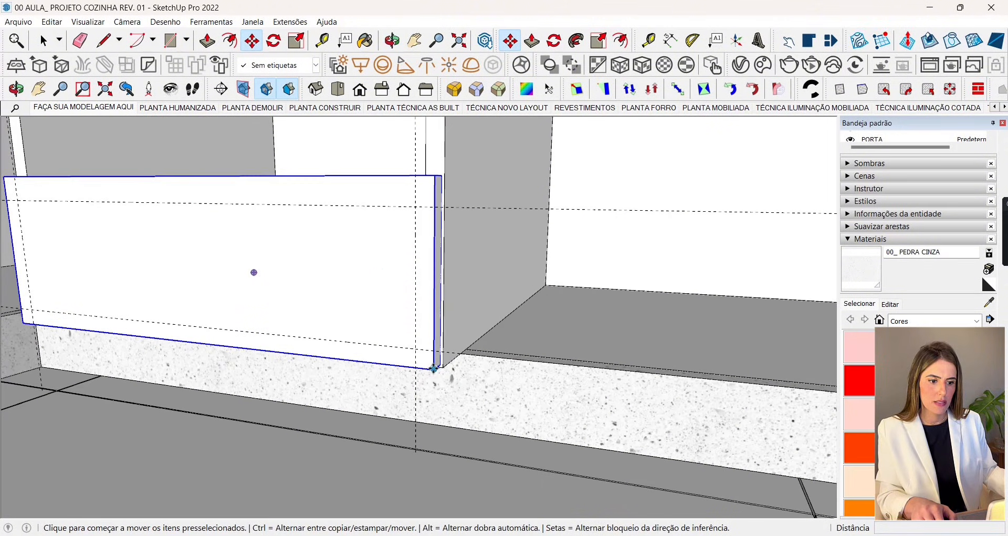
{"action": "key", "text": "ctrl"}
{"action": "left_click", "coordinate": [434, 368]}
{"action": "scroll", "coordinate": [432, 437], "scroll_direction": "down", "scroll_amount": 4}
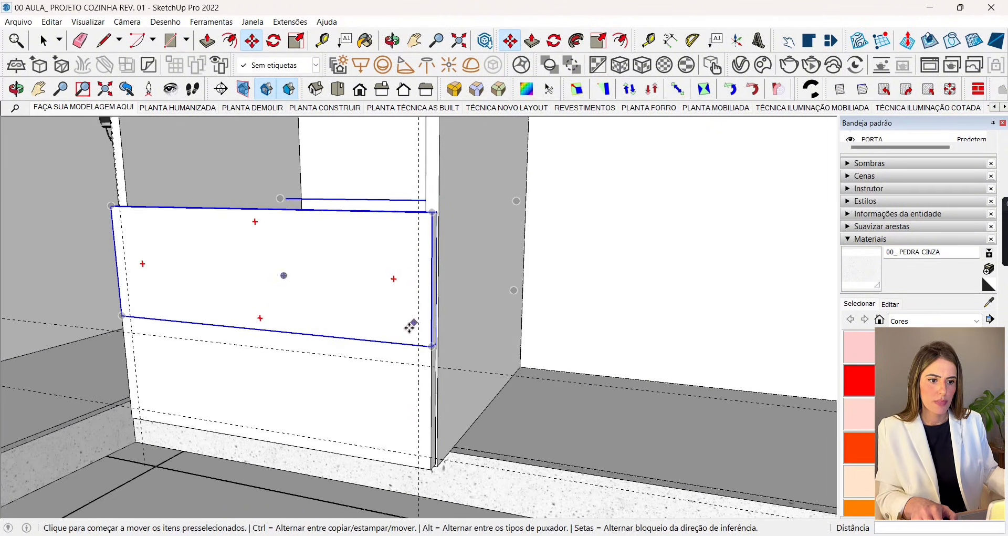
Step: Raise the second drawer by 0.003 m along the blue axis to leave a gap between the fronts
{"action": "left_click", "coordinate": [409, 326]}
{"action": "type", "text": "0,0"}
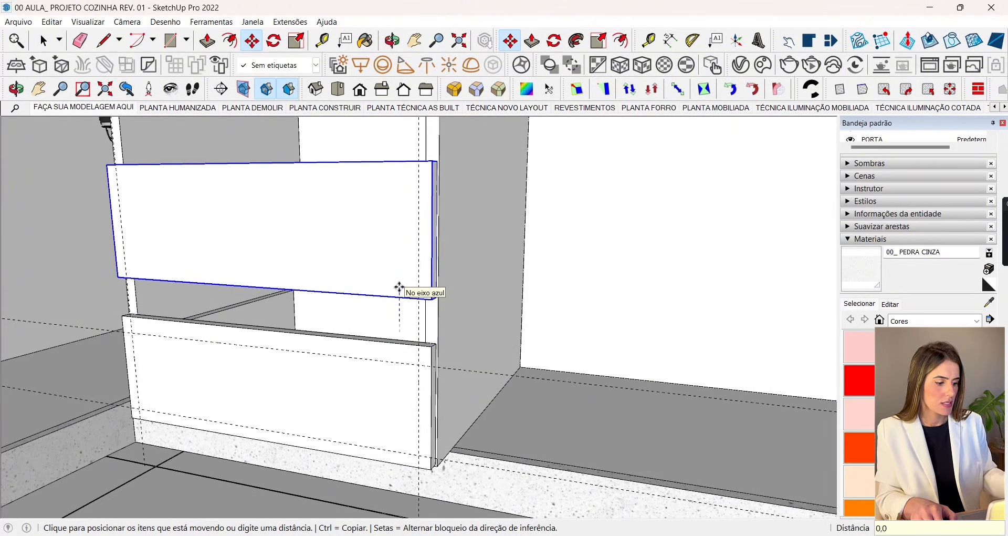
{"action": "type", "text": "03"}
{"action": "key", "text": "Return"}
{"action": "left_click", "coordinate": [43, 43]}
Step: Copy the drawer upward twice more with the same gap to complete the four-drawer stack under the countertop
{"action": "scroll", "coordinate": [450, 320], "scroll_direction": "up", "scroll_amount": 4}
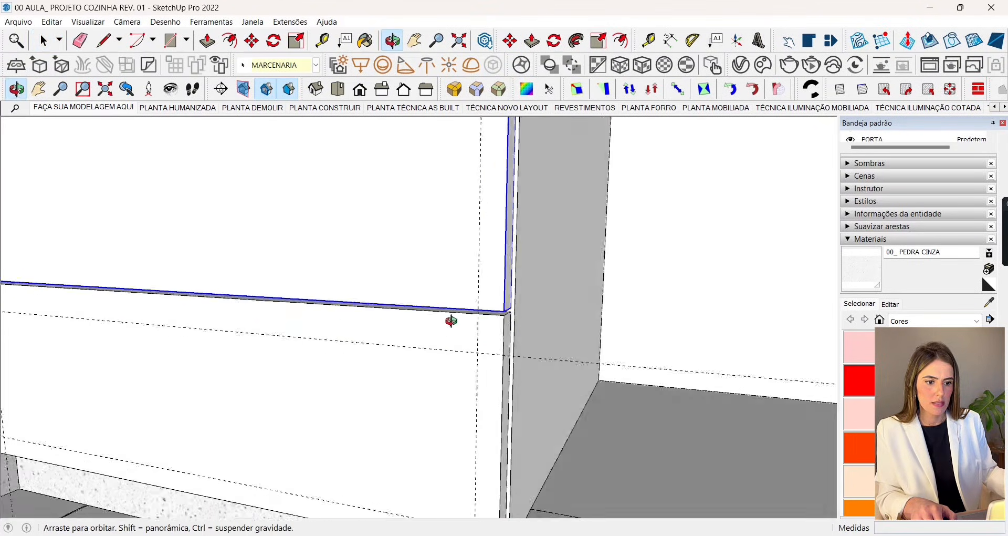
{"action": "key", "text": "ctrl"}
{"action": "left_click", "coordinate": [507, 304]}
{"action": "scroll", "coordinate": [506, 304], "scroll_direction": "down", "scroll_amount": 4}
{"action": "scroll", "coordinate": [461, 284], "scroll_direction": "up", "scroll_amount": 4}
{"action": "key", "text": "ctrl"}
{"action": "left_click", "coordinate": [459, 290]}
{"action": "scroll", "coordinate": [405, 452], "scroll_direction": "down", "scroll_amount": 4}
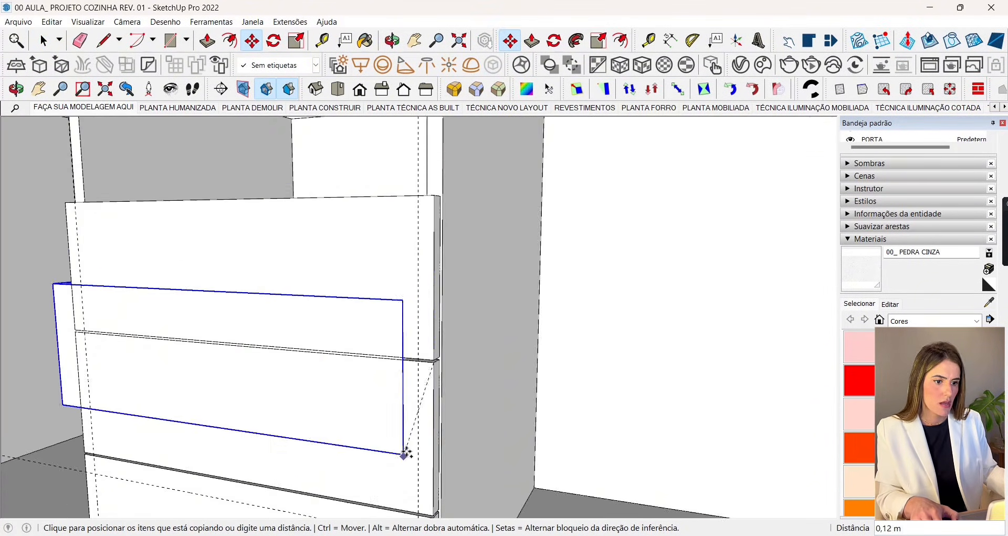
{"action": "scroll", "coordinate": [425, 274], "scroll_direction": "up", "scroll_amount": 5}
{"action": "left_click", "coordinate": [427, 270]}
{"action": "scroll", "coordinate": [426, 317], "scroll_direction": "down", "scroll_amount": 5}
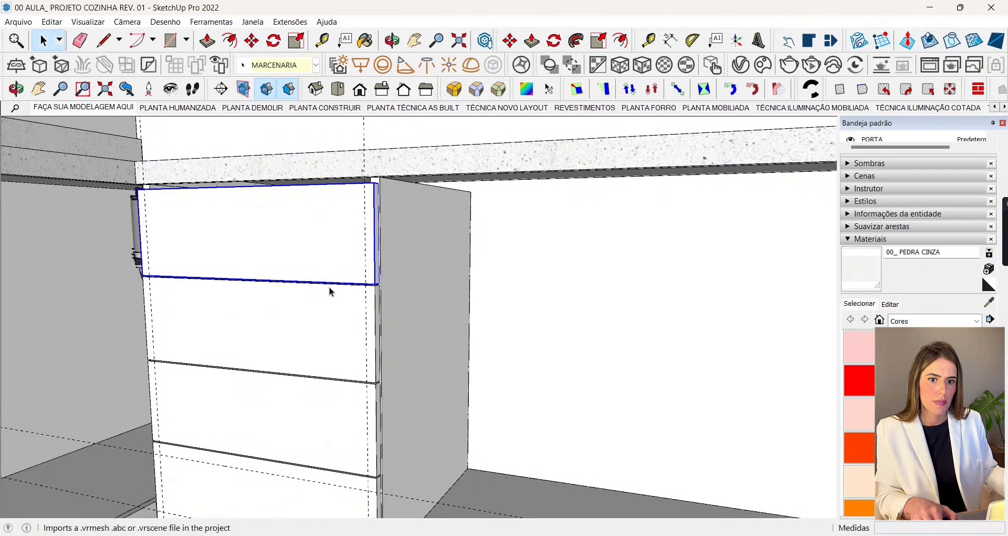
{"action": "middle_click_drag", "start_coordinate": [331, 292], "coordinate": [365, 302]}
{"action": "scroll", "coordinate": [249, 265], "scroll_direction": "down", "scroll_amount": 2}
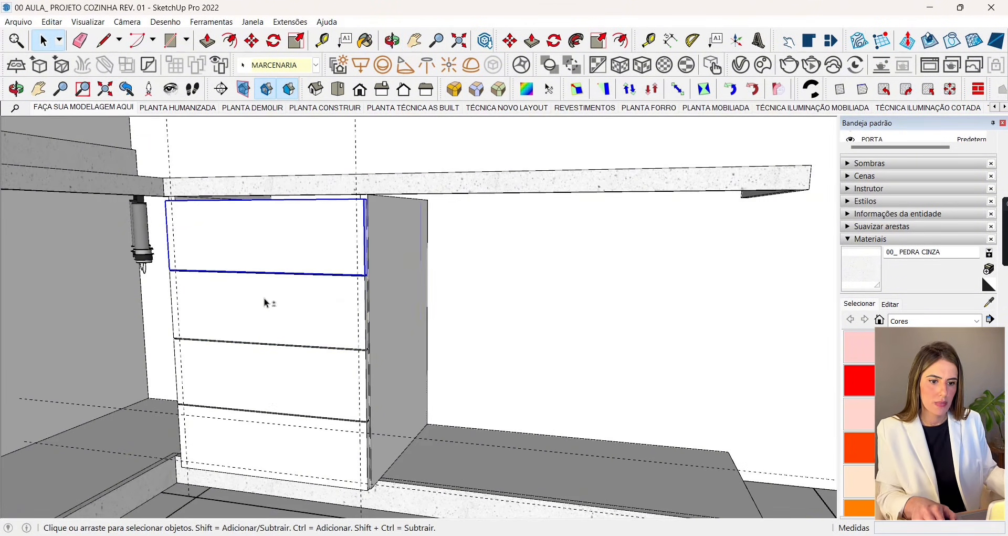
Step: Hide the drawers and extrude a small rectangular profile 0.56 m across the top of the carcass as a rail under the countertop
{"action": "right_click", "coordinate": [280, 436]}
{"action": "left_click", "coordinate": [337, 216]}
{"action": "scroll", "coordinate": [252, 196], "scroll_direction": "up", "scroll_amount": 2}
{"action": "middle_click_drag", "start_coordinate": [252, 189], "coordinate": [396, 193]}
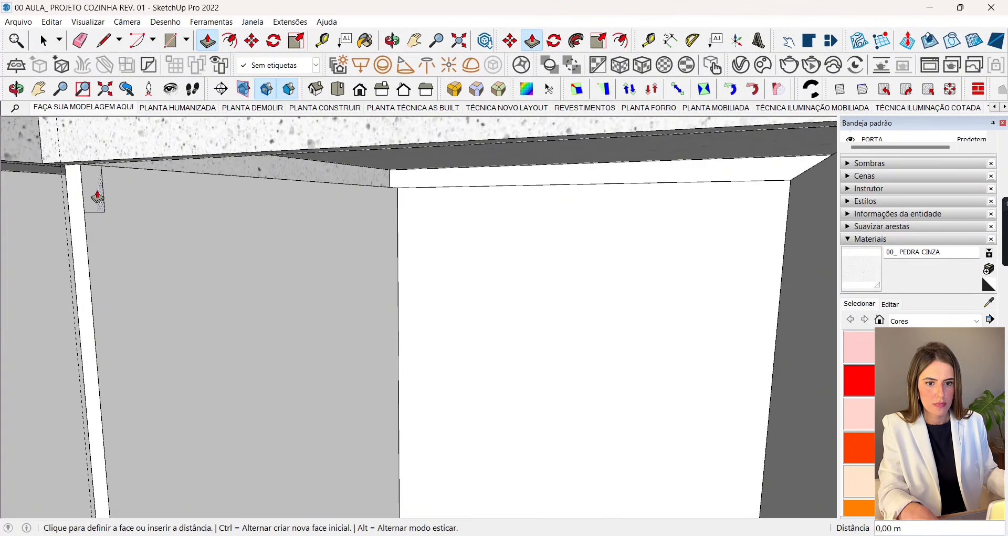
{"action": "middle_click_drag", "start_coordinate": [315, 188], "coordinate": [360, 227]}
{"action": "scroll", "coordinate": [360, 223], "scroll_direction": "down", "scroll_amount": 4}
{"action": "scroll", "coordinate": [551, 223], "scroll_direction": "up", "scroll_amount": 3}
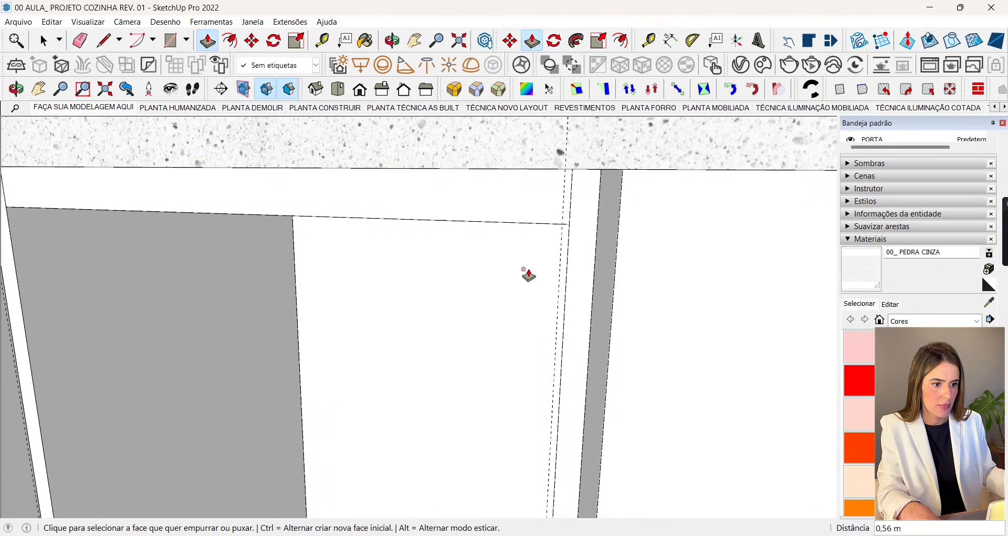
Step: Make the rail under the countertop a group and assign it to the MARCENARIA tag
{"action": "right_click", "coordinate": [274, 216]}
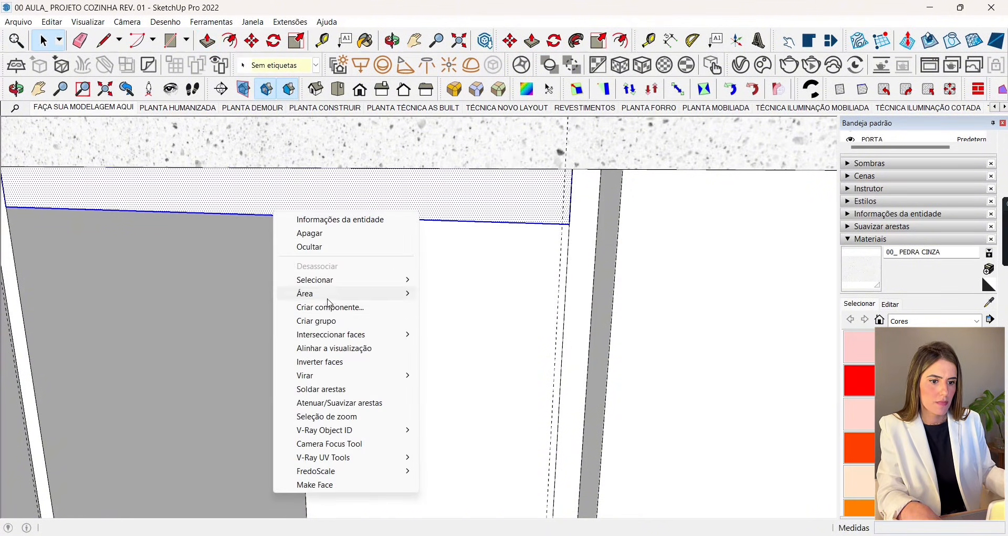
{"action": "left_click", "coordinate": [323, 322]}
{"action": "middle_click_drag", "start_coordinate": [324, 322], "coordinate": [243, 237]}
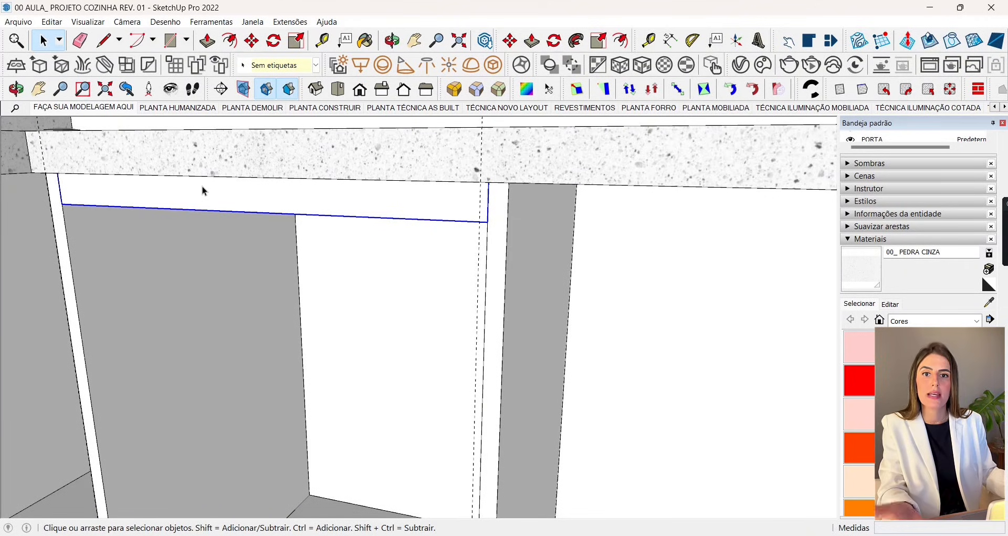
{"action": "left_click", "coordinate": [278, 65]}
{"action": "left_click", "coordinate": [299, 370]}
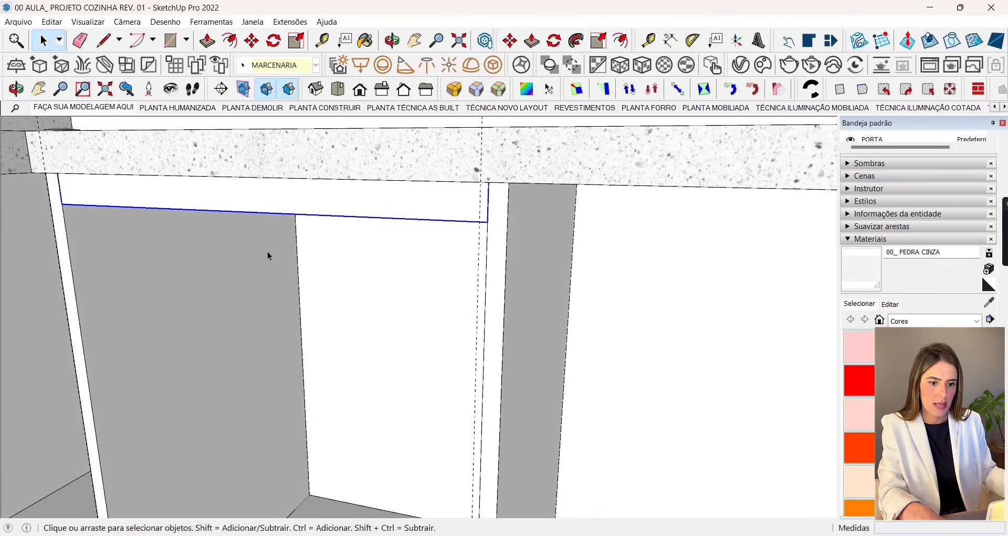
Step: Restore the FAÇA SUA MODELAGEM AQUI scene and bring the drawer stack back into view
{"action": "left_click", "coordinate": [76, 109]}
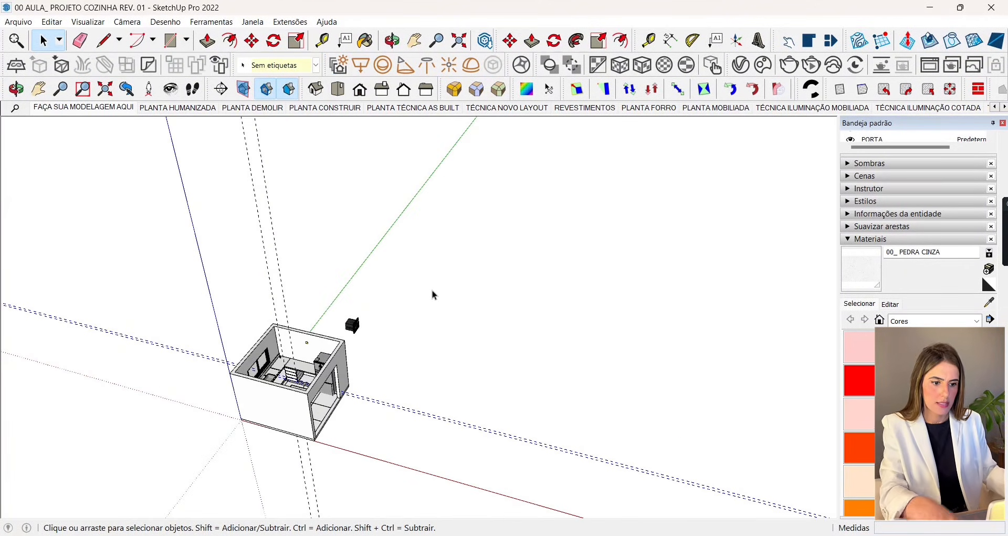
{"action": "scroll", "coordinate": [284, 386], "scroll_direction": "up", "scroll_amount": 15}
{"action": "middle_click_drag", "start_coordinate": [284, 284], "coordinate": [322, 453]}
{"action": "middle_click_drag", "start_coordinate": [332, 305], "coordinate": [337, 349]}
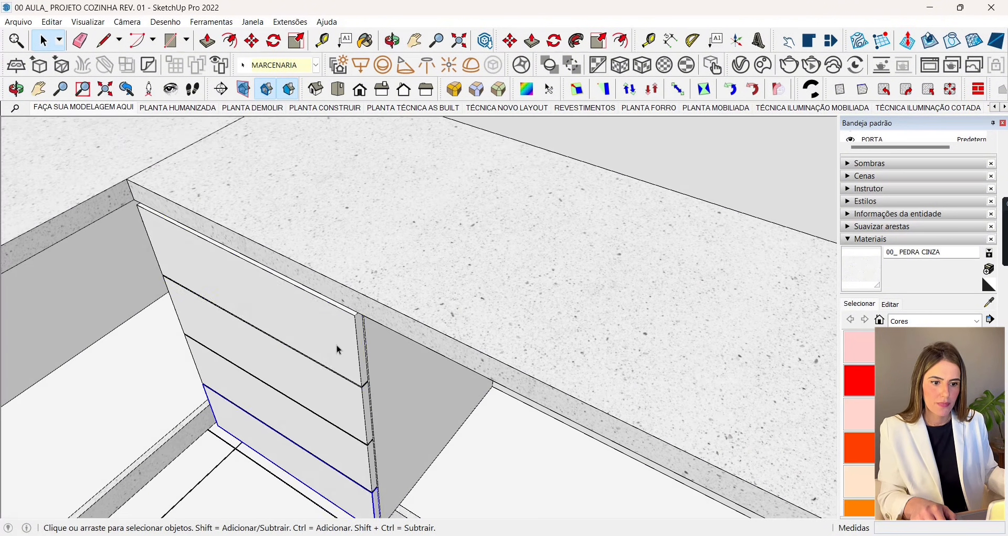
Step: Slide the top drawer out of the carcass to inspect its box and the rail above it
{"action": "left_click", "coordinate": [250, 41]}
{"action": "left_click", "coordinate": [478, 188]}
{"action": "left_click", "coordinate": [420, 242]}
{"action": "scroll", "coordinate": [292, 226], "scroll_direction": "up", "scroll_amount": 3}
{"action": "middle_click_drag", "start_coordinate": [294, 231], "coordinate": [310, 131]}
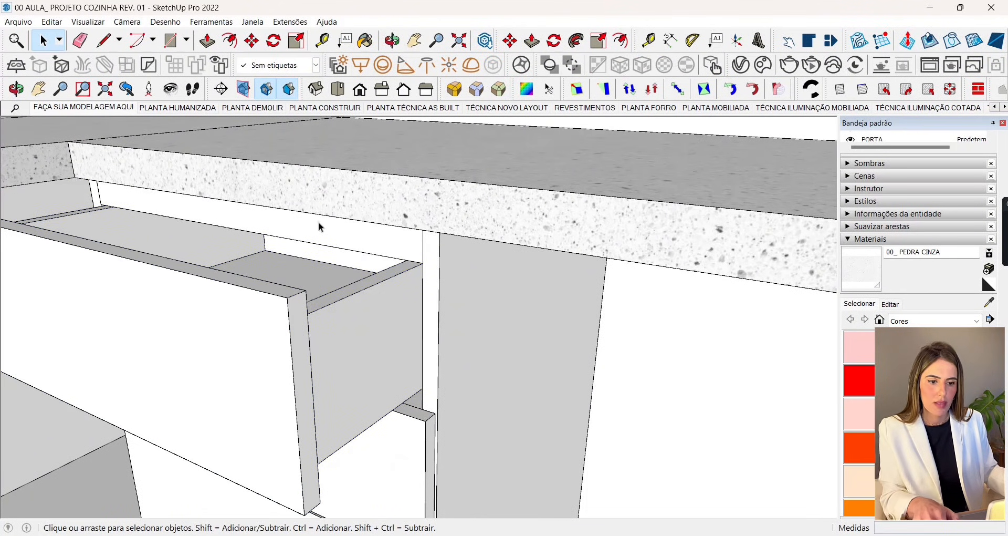
{"action": "middle_click_drag", "start_coordinate": [326, 244], "coordinate": [362, 225]}
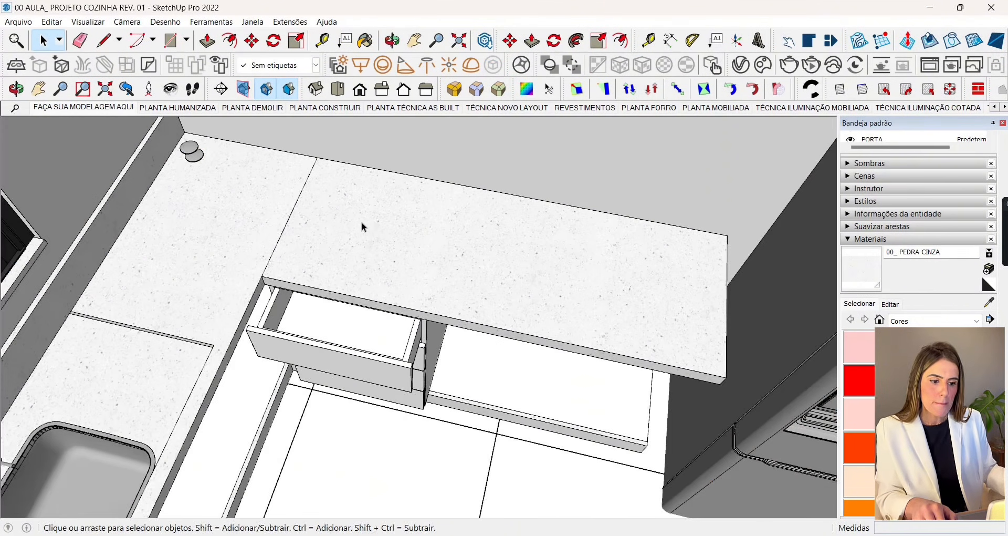
{"action": "middle_click_drag", "start_coordinate": [486, 341], "coordinate": [538, 215]}
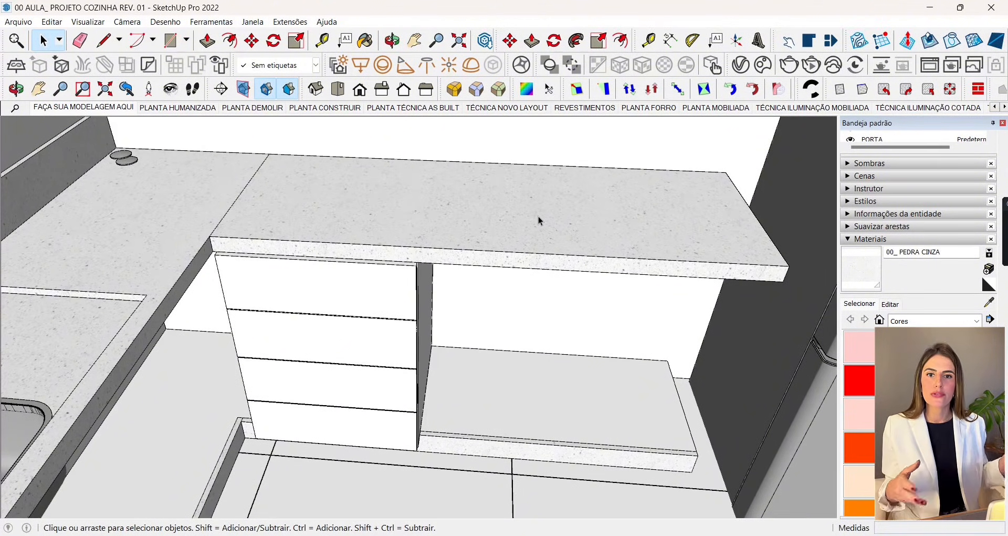
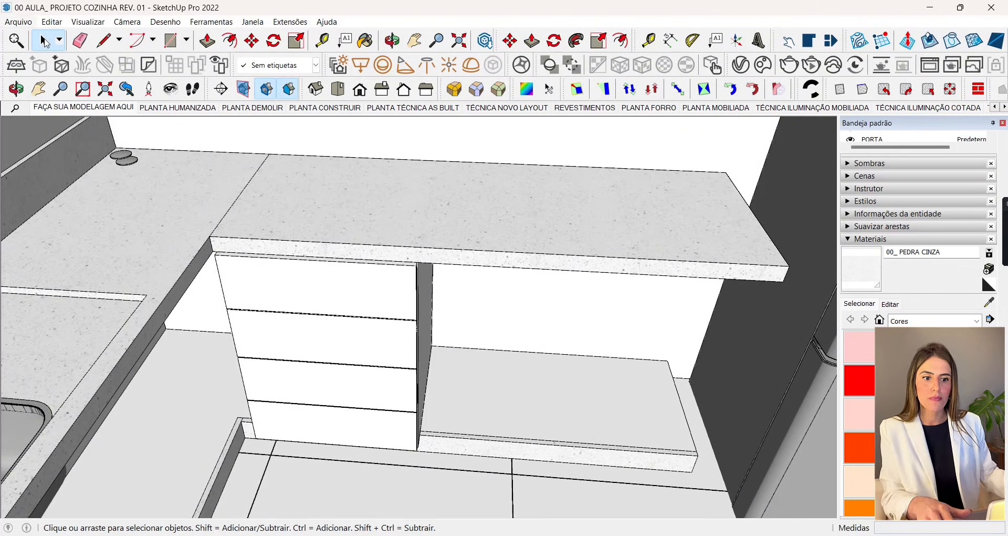
Step: Look over the kitchen and switch to the 00_ TEMPLATE BASE PROJETO EXECUTIVO file to examine the oven and sink base cabinets
{"action": "middle_click_drag", "start_coordinate": [431, 315], "coordinate": [399, 241]}
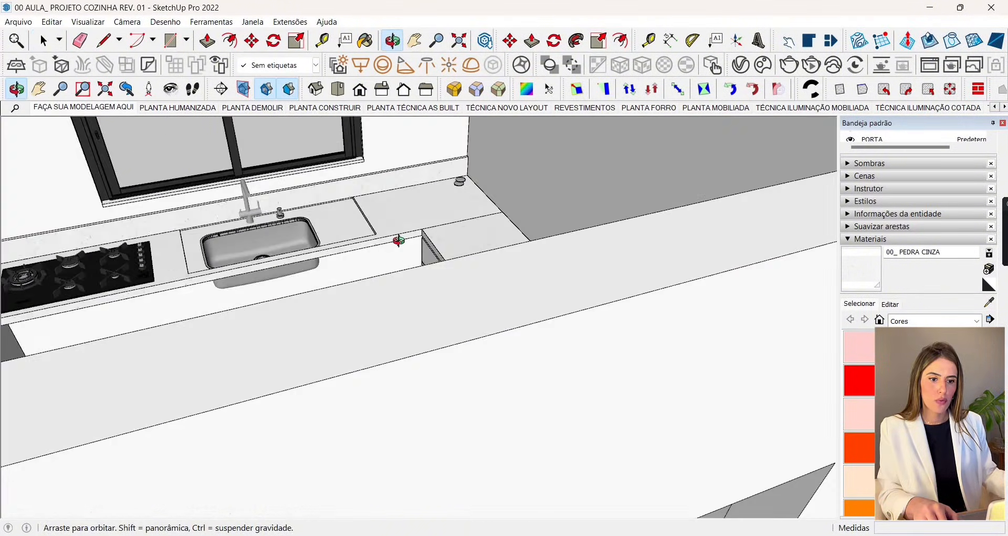
{"action": "scroll", "coordinate": [399, 241], "scroll_direction": "down", "scroll_amount": 10}
{"action": "scroll", "coordinate": [415, 231], "scroll_direction": "up", "scroll_amount": 8}
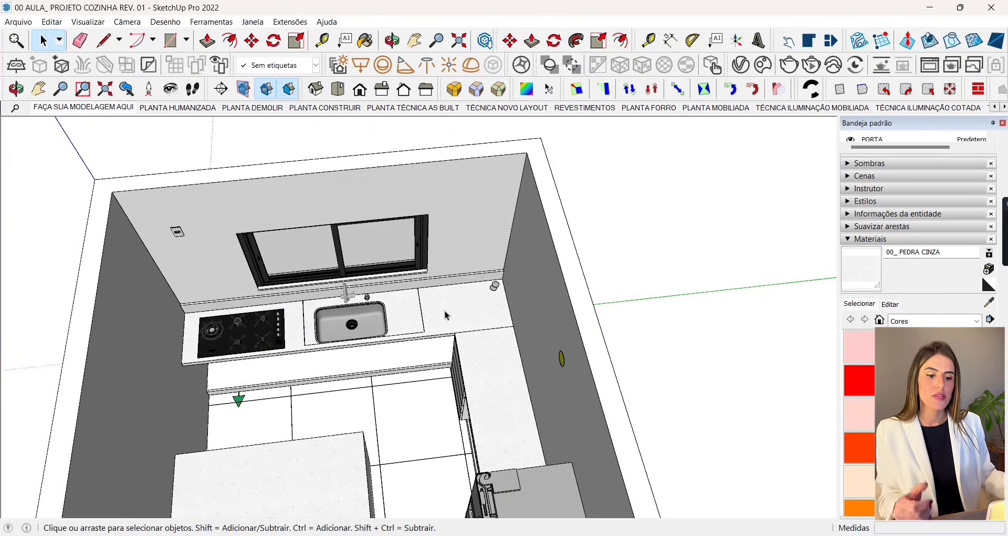
{"action": "scroll", "coordinate": [441, 314], "scroll_direction": "down", "scroll_amount": 5}
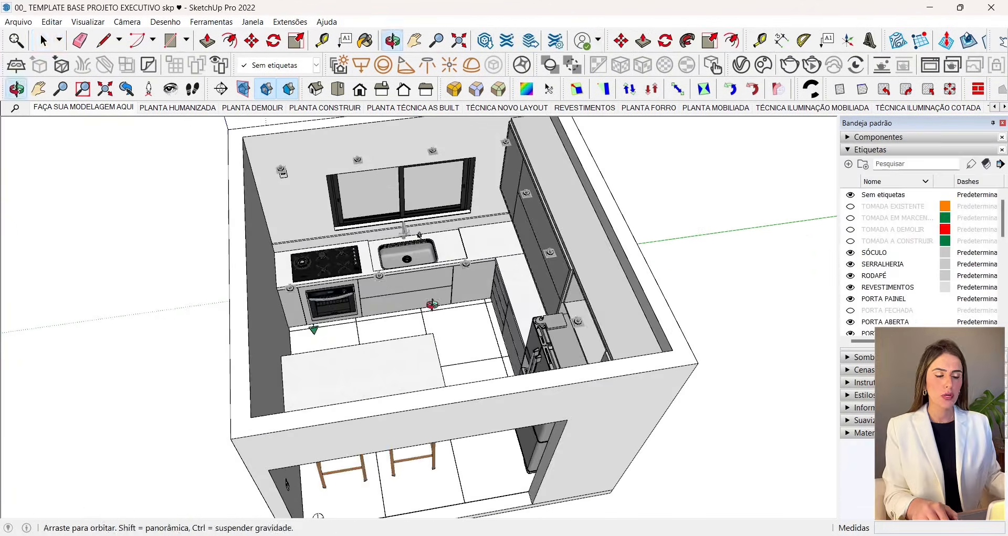
{"action": "scroll", "coordinate": [402, 335], "scroll_direction": "up", "scroll_amount": 10}
{"action": "middle_click_drag", "start_coordinate": [402, 335], "coordinate": [352, 275]}
{"action": "middle_click_drag", "start_coordinate": [252, 331], "coordinate": [342, 250]}
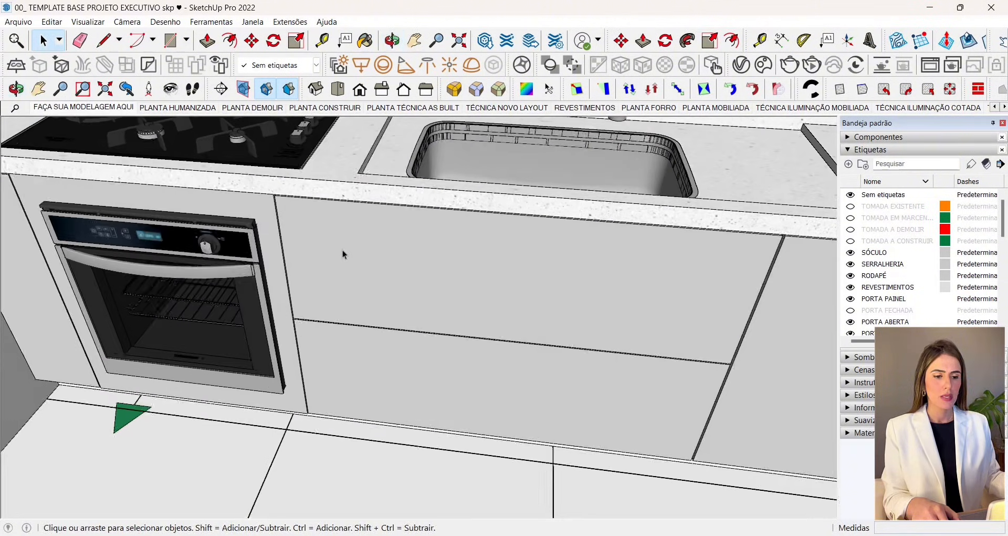
{"action": "middle_click_drag", "start_coordinate": [473, 262], "coordinate": [425, 289]}
{"action": "scroll", "coordinate": [425, 288], "scroll_direction": "down", "scroll_amount": 5}
Step: Examine the island joinery, the wall cabinets and the refrigerator surround in the finished reference kitchen
{"action": "middle_click_drag", "start_coordinate": [210, 273], "coordinate": [601, 231]}
{"action": "scroll", "coordinate": [546, 227], "scroll_direction": "up", "scroll_amount": 8}
{"action": "scroll", "coordinate": [600, 232], "scroll_direction": "down", "scroll_amount": 8}
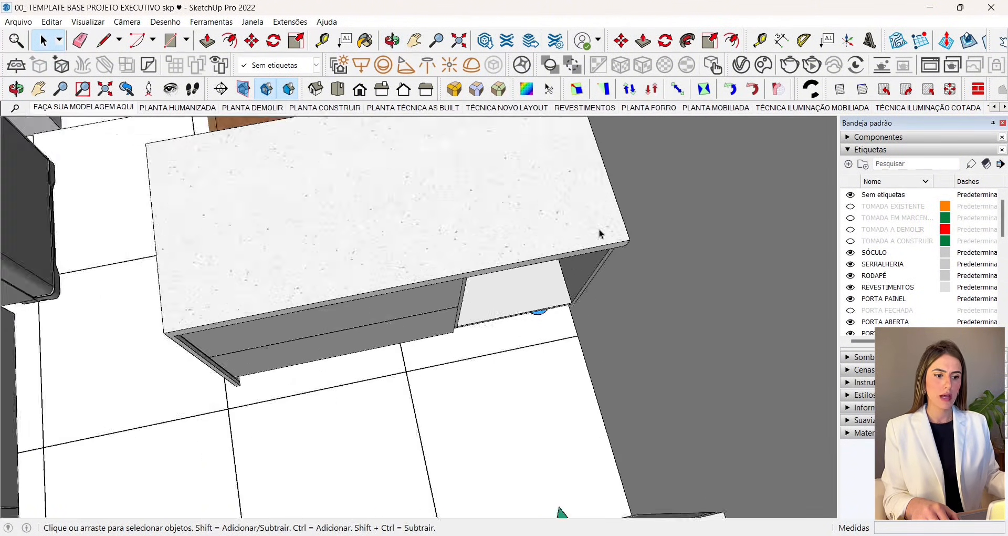
{"action": "middle_click_drag", "start_coordinate": [478, 257], "coordinate": [195, 199]}
{"action": "scroll", "coordinate": [420, 263], "scroll_direction": "down", "scroll_amount": 2}
{"action": "middle_click_drag", "start_coordinate": [431, 294], "coordinate": [473, 231]}
{"action": "scroll", "coordinate": [546, 207], "scroll_direction": "up", "scroll_amount": 5}
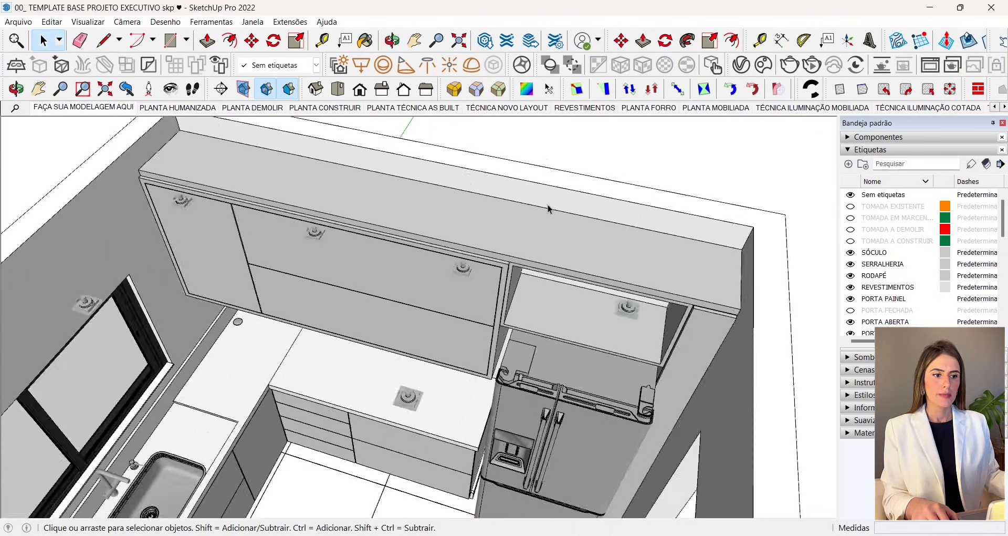
{"action": "middle_click_drag", "start_coordinate": [452, 315], "coordinate": [529, 273]}
{"action": "scroll", "coordinate": [529, 273], "scroll_direction": "up", "scroll_amount": 3}
{"action": "scroll", "coordinate": [508, 294], "scroll_direction": "down", "scroll_amount": 8}
Step: Hide the fronts beside the drawer stack and the dividing side panel to expose the cabinet interior and shelf
{"action": "scroll", "coordinate": [506, 364], "scroll_direction": "up", "scroll_amount": 10}
{"action": "middle_click_drag", "start_coordinate": [435, 344], "coordinate": [453, 372]}
{"action": "right_click", "coordinate": [405, 277]}
{"action": "left_click", "coordinate": [420, 278]}
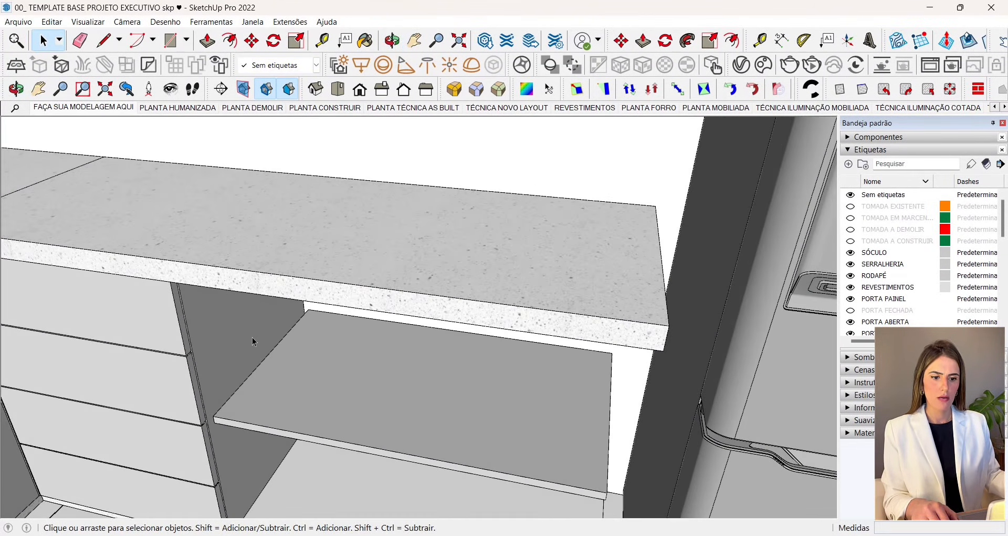
{"action": "right_click", "coordinate": [228, 334]}
{"action": "left_click", "coordinate": [265, 77]}
Step: Select the stacked drawers of the reference cabinet and hide them to inspect the carcass behind
{"action": "middle_click_drag", "start_coordinate": [293, 382], "coordinate": [285, 372]}
{"action": "right_click", "coordinate": [154, 299]}
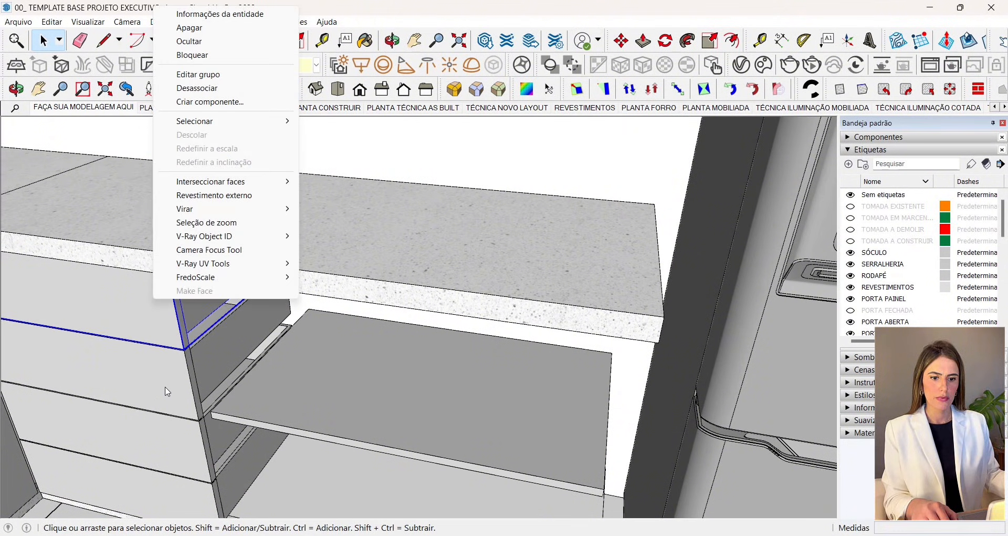
{"action": "left_click", "coordinate": [165, 486]}
{"action": "right_click", "coordinate": [155, 319]}
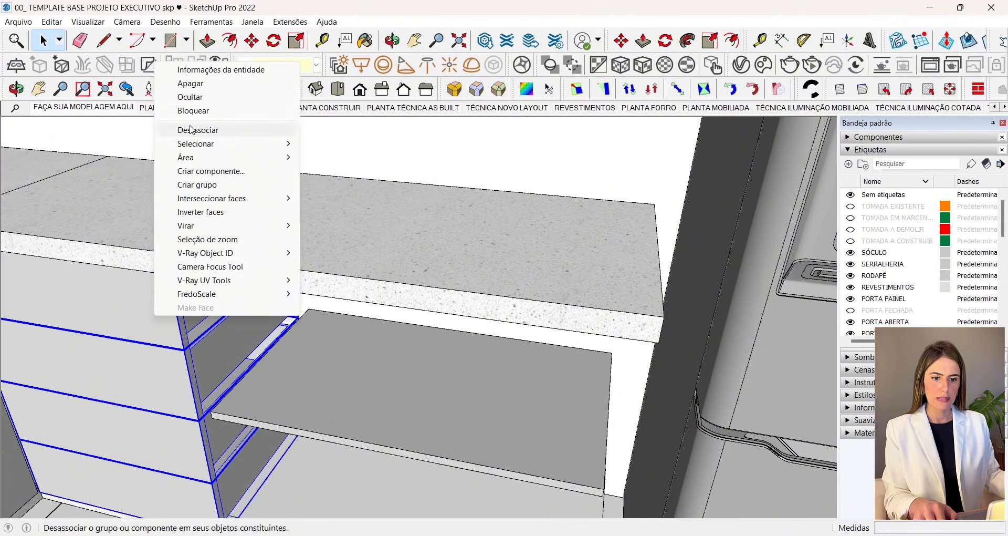
{"action": "left_click", "coordinate": [195, 99]}
{"action": "middle_click_drag", "start_coordinate": [320, 363], "coordinate": [334, 446]}
Step: Restore the FAÇA SUA MODELAGEM AQUI scene and hide the side panel and front frame around the oven
{"action": "left_click", "coordinate": [83, 107]}
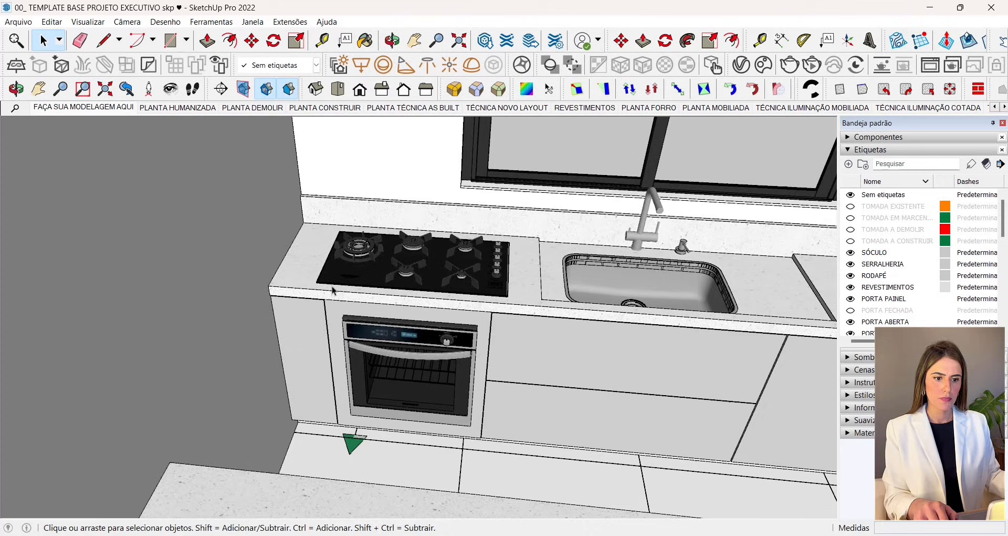
{"action": "right_click", "coordinate": [297, 328]}
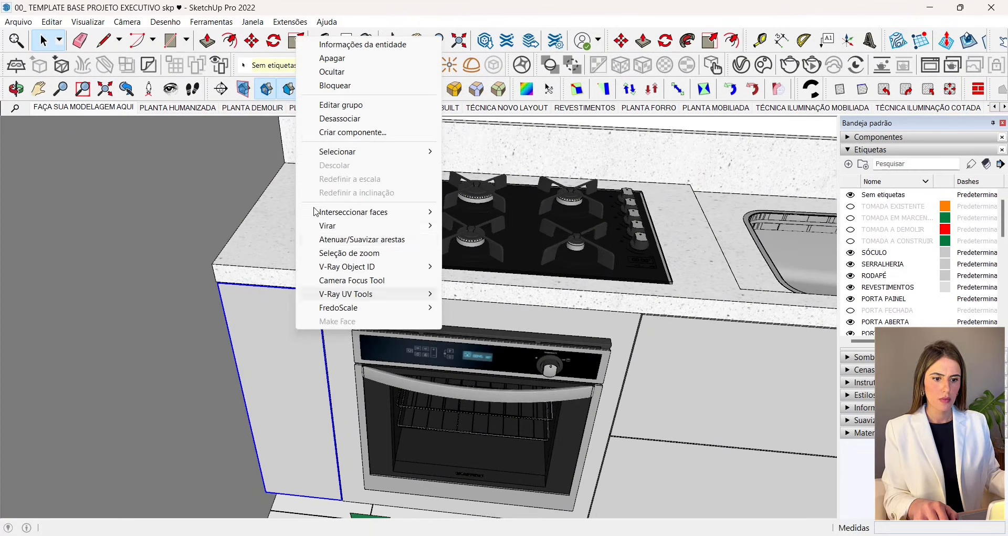
{"action": "left_click", "coordinate": [344, 72]}
{"action": "middle_click_drag", "start_coordinate": [315, 336], "coordinate": [315, 261]}
{"action": "right_click", "coordinate": [274, 226]}
{"action": "left_click", "coordinate": [305, 265]}
{"action": "middle_click_drag", "start_coordinate": [376, 297], "coordinate": [367, 328]}
{"action": "right_click", "coordinate": [376, 323]}
{"action": "left_click", "coordinate": [445, 68]}
{"action": "middle_click_drag", "start_coordinate": [197, 213], "coordinate": [151, 266]}
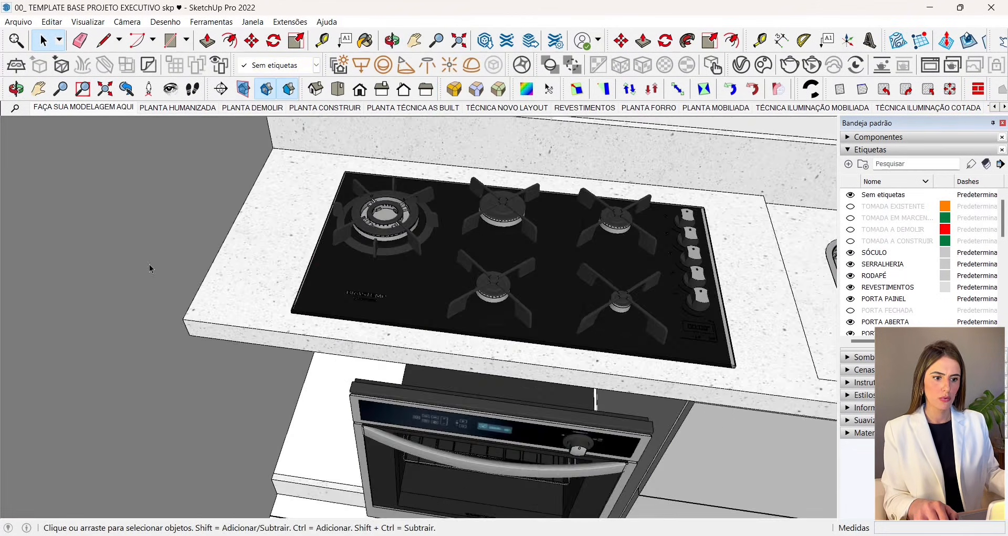
Step: Hide the two-panel front of the sink cabinet beside the oven to expose its interior
{"action": "scroll", "coordinate": [150, 267], "scroll_direction": "down", "scroll_amount": 5}
{"action": "scroll", "coordinate": [613, 383], "scroll_direction": "up", "scroll_amount": 4}
{"action": "middle_click_drag", "start_coordinate": [613, 382], "coordinate": [498, 238]}
{"action": "left_click", "coordinate": [418, 411]}
{"action": "right_click", "coordinate": [418, 415]}
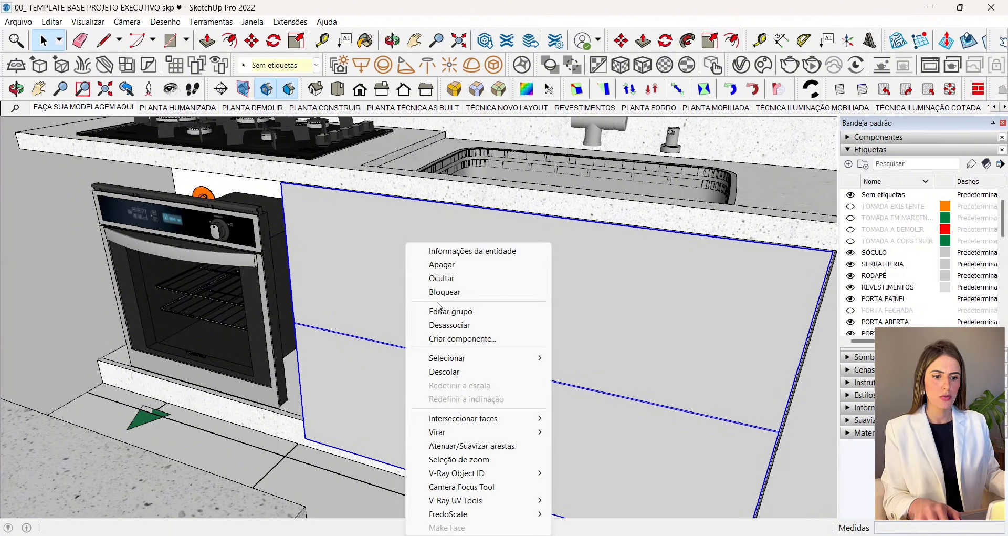
{"action": "left_click", "coordinate": [430, 278]}
{"action": "middle_click_drag", "start_coordinate": [431, 278], "coordinate": [321, 315]}
{"action": "right_click", "coordinate": [321, 316]}
{"action": "left_click", "coordinate": [357, 211]}
Step: Hide the front of the corner cabinet next to the sink cabinet to inspect its shelf and carcass
{"action": "scroll", "coordinate": [358, 211], "scroll_direction": "down", "scroll_amount": 5}
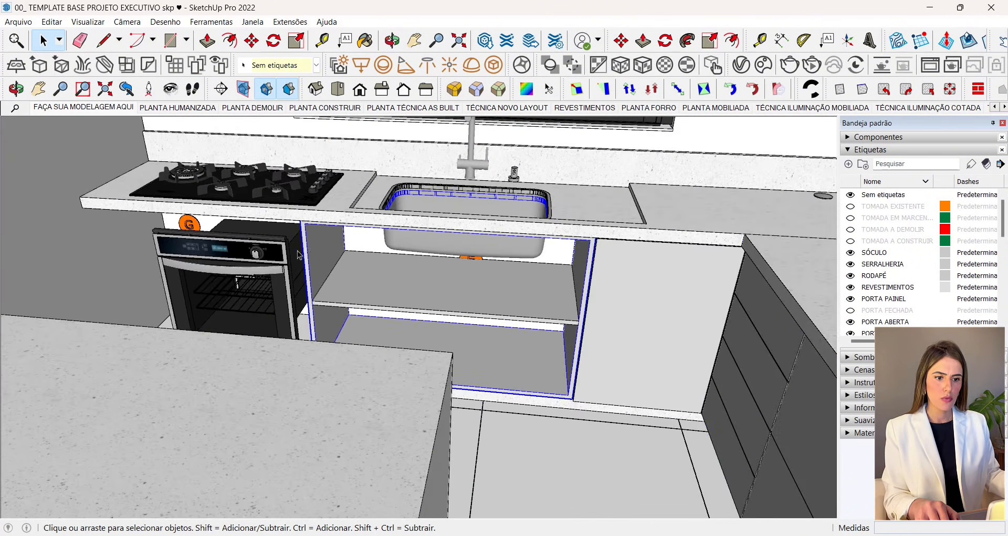
{"action": "scroll", "coordinate": [676, 275], "scroll_direction": "up", "scroll_amount": 4}
{"action": "right_click", "coordinate": [676, 275]}
{"action": "left_click", "coordinate": [720, 281]}
{"action": "middle_click_drag", "start_coordinate": [720, 281], "coordinate": [541, 207]}
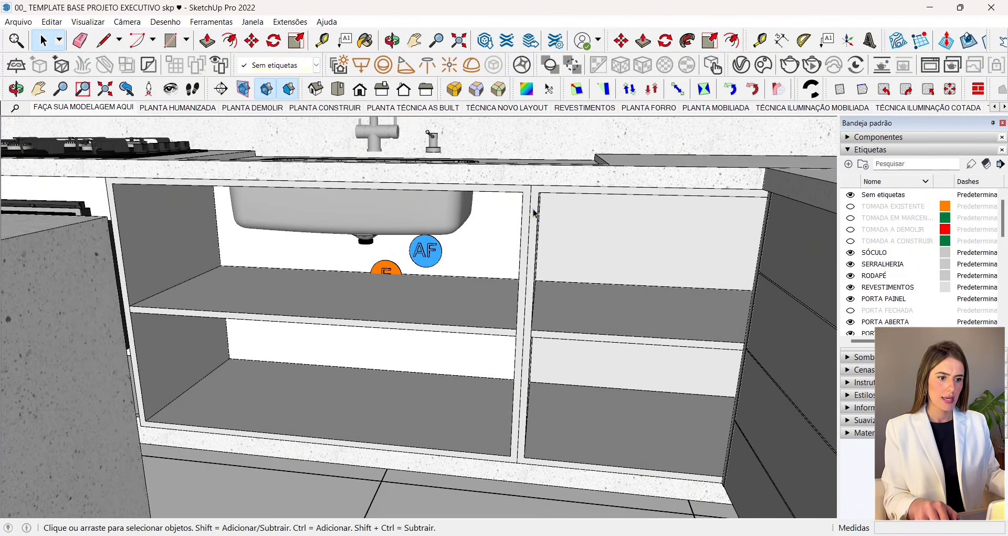
Step: Select the sink cabinet's carcass and hide it to examine how it meets the corner cabinet
{"action": "left_click", "coordinate": [541, 207]}
{"action": "scroll", "coordinate": [541, 207], "scroll_direction": "up", "scroll_amount": 3}
{"action": "scroll", "coordinate": [544, 176], "scroll_direction": "down", "scroll_amount": 2}
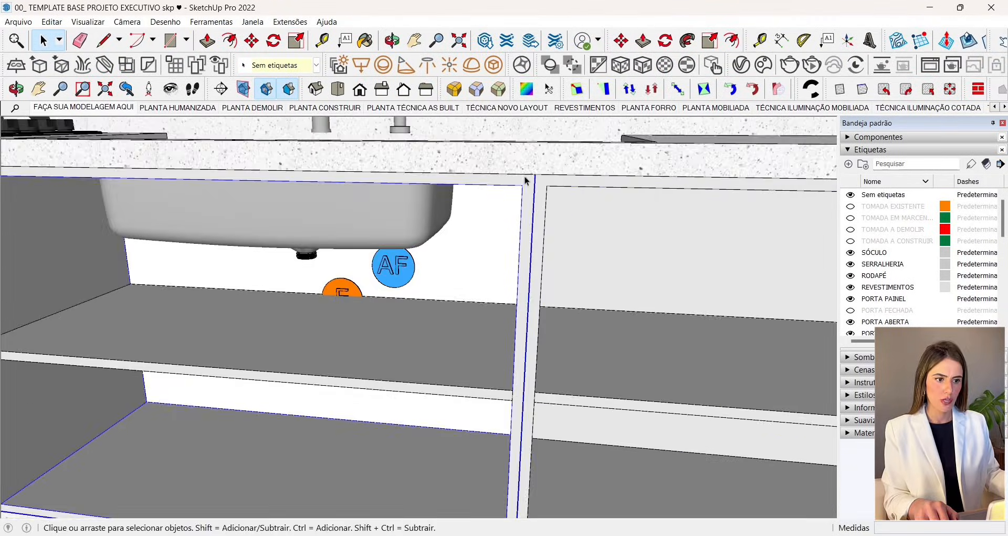
{"action": "right_click", "coordinate": [523, 179]}
{"action": "left_click", "coordinate": [562, 218]}
{"action": "scroll", "coordinate": [562, 221], "scroll_direction": "down", "scroll_amount": 4}
{"action": "middle_click_drag", "start_coordinate": [563, 220], "coordinate": [565, 317]}
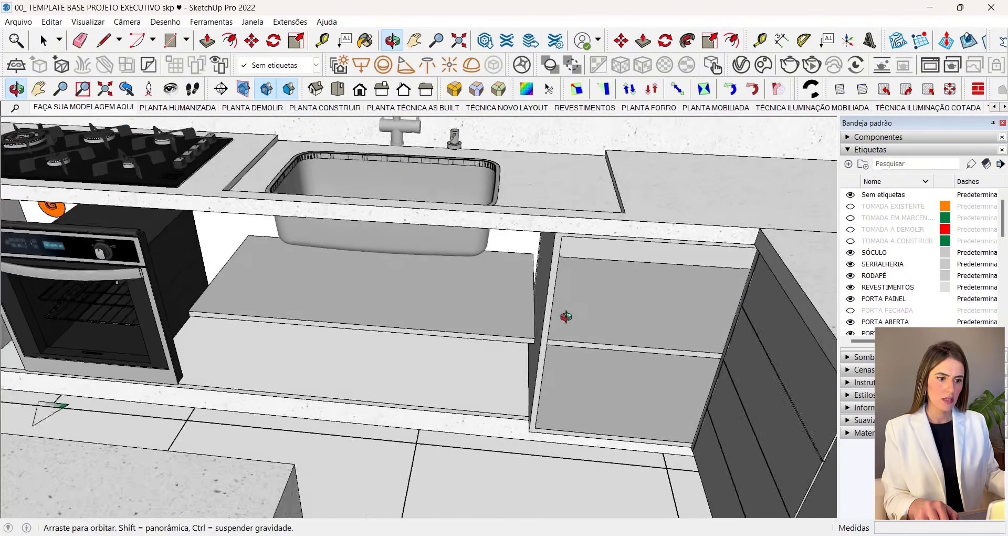
Step: Bring back the hidden cabinet parts and hide only the sink cabinet's front
{"action": "scroll", "coordinate": [317, 359], "scroll_direction": "down", "scroll_amount": 10}
{"action": "middle_click_drag", "start_coordinate": [317, 359], "coordinate": [367, 399]}
{"action": "scroll", "coordinate": [272, 243], "scroll_direction": "up", "scroll_amount": 12}
{"action": "middle_click_drag", "start_coordinate": [247, 321], "coordinate": [194, 304]}
{"action": "right_click", "coordinate": [259, 332]}
{"action": "left_click", "coordinate": [314, 75]}
{"action": "middle_click_drag", "start_coordinate": [254, 369], "coordinate": [266, 317]}
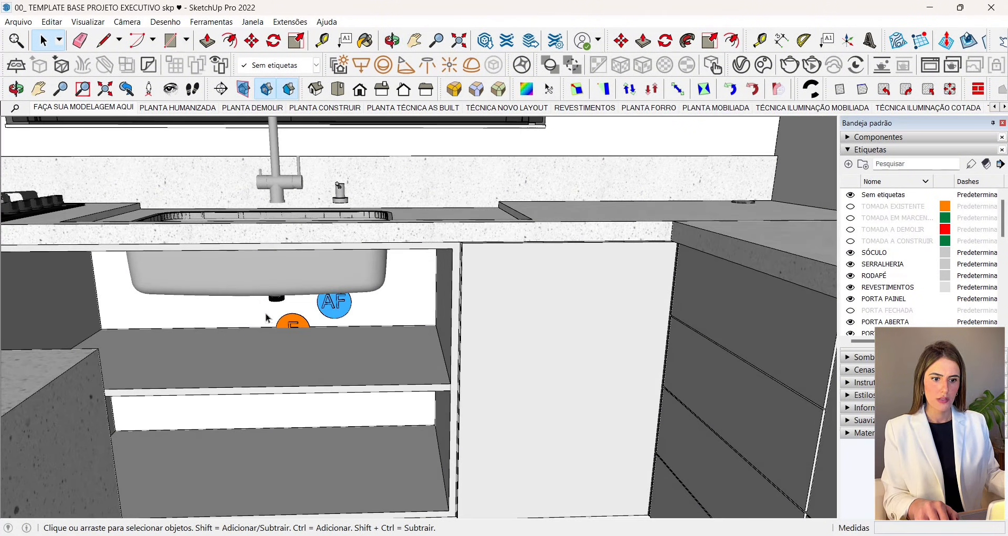
Step: Draw a rectangle about 0.21 by 0.35 m at the rear edge of the shelf below the sink, around the drain point
{"action": "scroll", "coordinate": [266, 321], "scroll_direction": "up", "scroll_amount": 5}
{"action": "scroll", "coordinate": [253, 336], "scroll_direction": "down", "scroll_amount": 3}
{"action": "middle_click_drag", "start_coordinate": [401, 311], "coordinate": [431, 351]}
{"action": "scroll", "coordinate": [433, 350], "scroll_direction": "down", "scroll_amount": 3}
{"action": "left_click", "coordinate": [335, 345]}
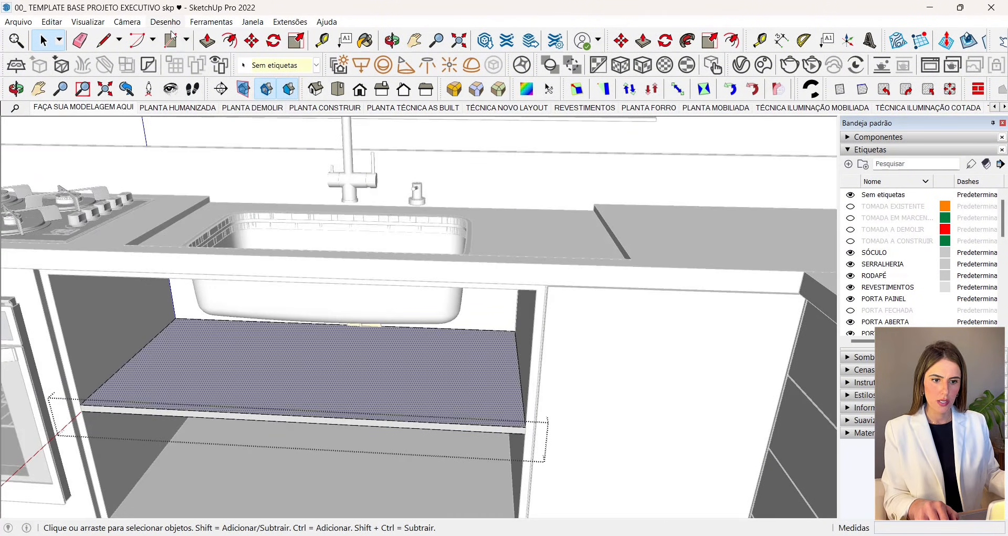
{"action": "left_click", "coordinate": [171, 41]}
{"action": "scroll", "coordinate": [304, 299], "scroll_direction": "up", "scroll_amount": 4}
{"action": "middle_click_drag", "start_coordinate": [304, 299], "coordinate": [334, 323]}
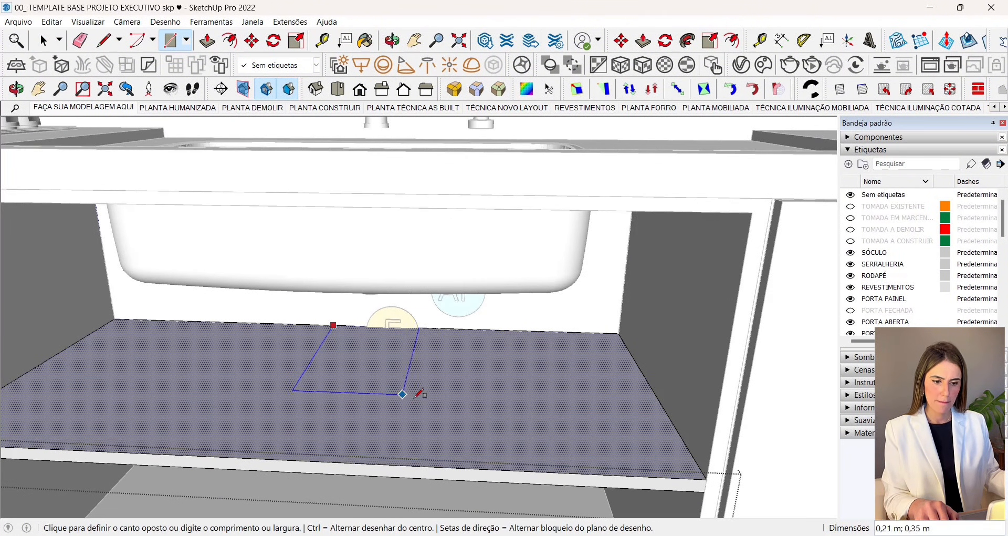
{"action": "left_click", "coordinate": [397, 397]}
Step: Push the rectangle through the shelf's thickness to cut the plumbing notch
{"action": "key", "text": "p"}
{"action": "middle_click_drag", "start_coordinate": [394, 394], "coordinate": [386, 325]}
{"action": "left_click", "coordinate": [386, 372]}
{"action": "left_click", "coordinate": [333, 446]}
{"action": "middle_click_drag", "start_coordinate": [339, 357], "coordinate": [362, 358]}
{"action": "left_click", "coordinate": [44, 41]}
{"action": "key", "text": "Escape"}
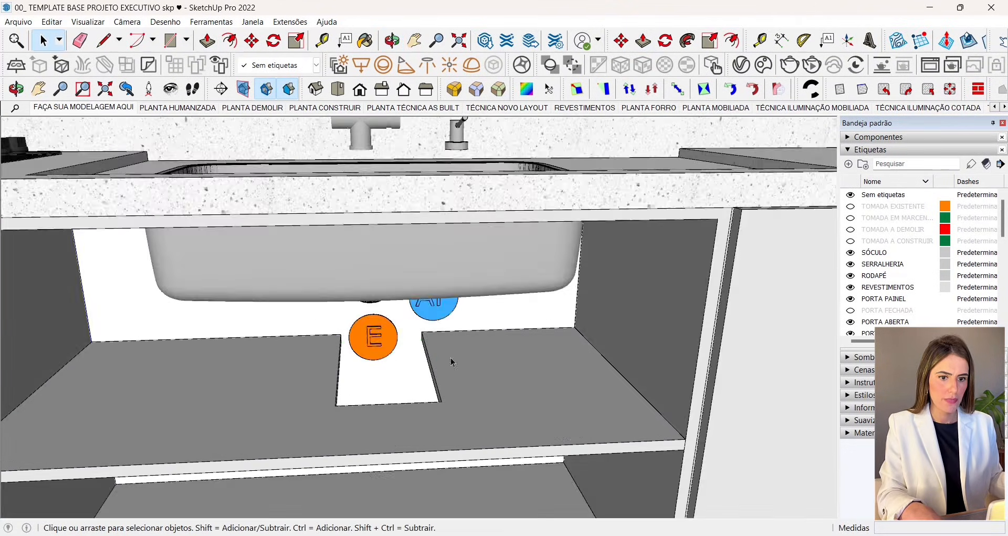
Step: Return to the FAÇA SUA MODELAGEM AQUI scene
{"action": "middle_click_drag", "start_coordinate": [450, 361], "coordinate": [457, 420]}
{"action": "scroll", "coordinate": [459, 281], "scroll_direction": "down", "scroll_amount": 2}
{"action": "scroll", "coordinate": [458, 278], "scroll_direction": "down", "scroll_amount": 6}
{"action": "middle_click_drag", "start_coordinate": [433, 251], "coordinate": [152, 135]}
{"action": "left_click", "coordinate": [108, 108]}
Step: Turn on the FORRO tag to show the kitchen's ceiling
{"action": "scroll", "coordinate": [893, 263], "scroll_direction": "down", "scroll_amount": 5}
{"action": "scroll", "coordinate": [493, 313], "scroll_direction": "down", "scroll_amount": 3}
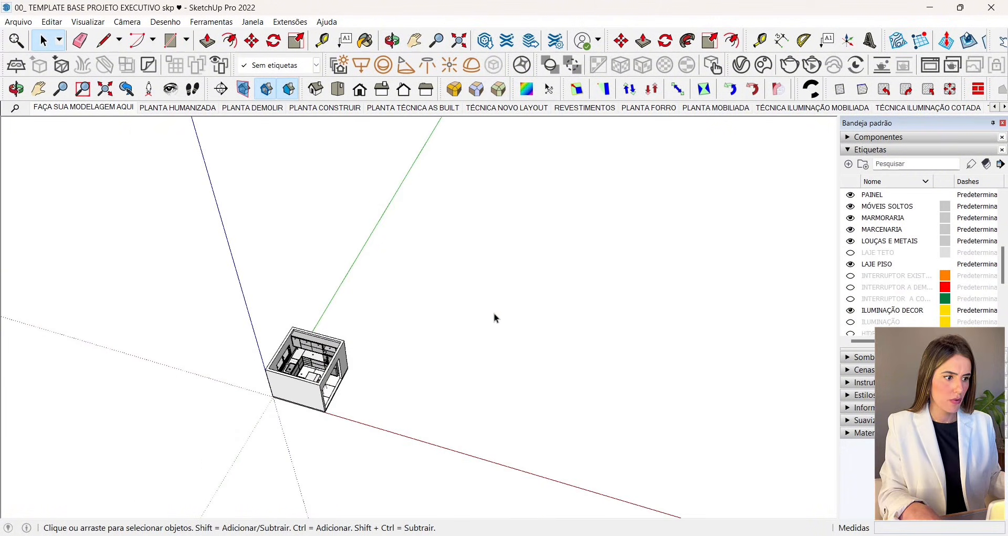
{"action": "scroll", "coordinate": [286, 357], "scroll_direction": "up", "scroll_amount": 6}
{"action": "middle_click_drag", "start_coordinate": [294, 355], "coordinate": [386, 259]}
{"action": "scroll", "coordinate": [420, 282], "scroll_direction": "down", "scroll_amount": 3}
{"action": "left_click", "coordinate": [851, 300]}
{"action": "scroll", "coordinate": [386, 259], "scroll_direction": "up", "scroll_amount": 4}
Step: Examine the ceiling's linear light slots and recessed downlights from above and from inside the room
{"action": "middle_click_drag", "start_coordinate": [419, 300], "coordinate": [245, 112]}
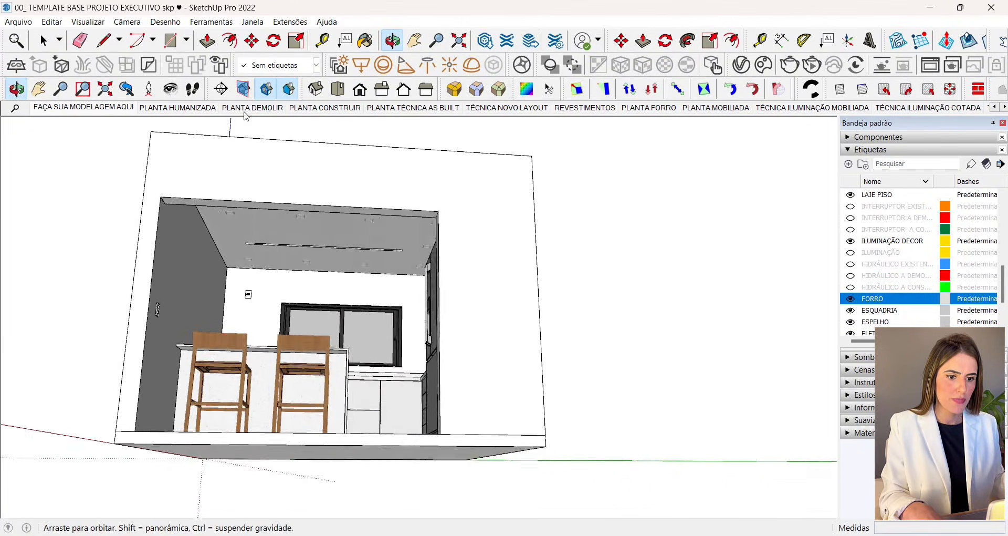
{"action": "scroll", "coordinate": [218, 252], "scroll_direction": "up", "scroll_amount": 8}
{"action": "scroll", "coordinate": [271, 275], "scroll_direction": "down", "scroll_amount": 4}
{"action": "scroll", "coordinate": [303, 349], "scroll_direction": "down", "scroll_amount": 5}
{"action": "middle_click_drag", "start_coordinate": [304, 347], "coordinate": [565, 515]}
{"action": "middle_click_drag", "start_coordinate": [315, 236], "coordinate": [400, 320]}
{"action": "scroll", "coordinate": [400, 317], "scroll_direction": "down", "scroll_amount": 3}
{"action": "middle_click_drag", "start_coordinate": [378, 252], "coordinate": [406, 292]}
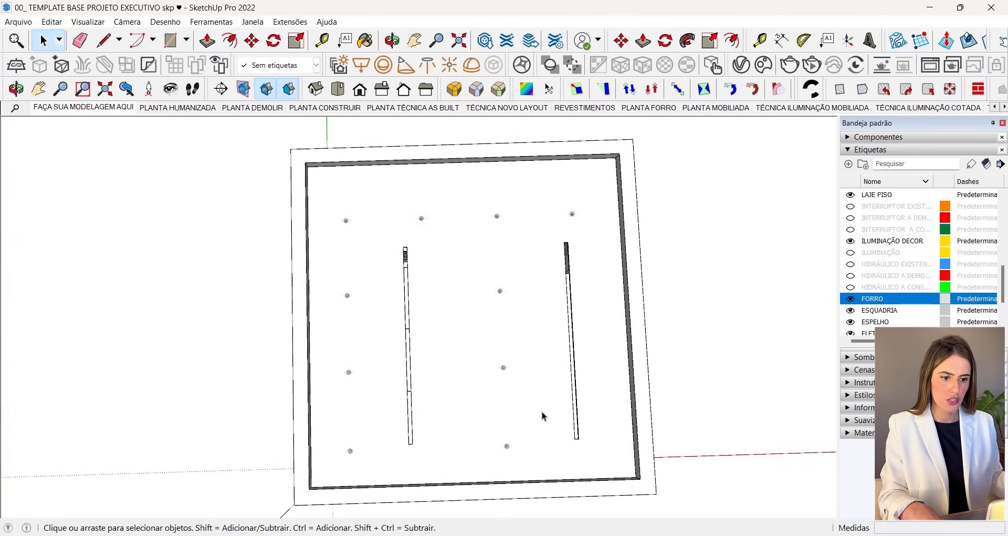
{"action": "scroll", "coordinate": [549, 320], "scroll_direction": "up", "scroll_amount": 3}
{"action": "middle_click_drag", "start_coordinate": [583, 344], "coordinate": [153, 97]}
{"action": "scroll", "coordinate": [299, 180], "scroll_direction": "up", "scroll_amount": 3}
{"action": "scroll", "coordinate": [276, 190], "scroll_direction": "up", "scroll_amount": 4}
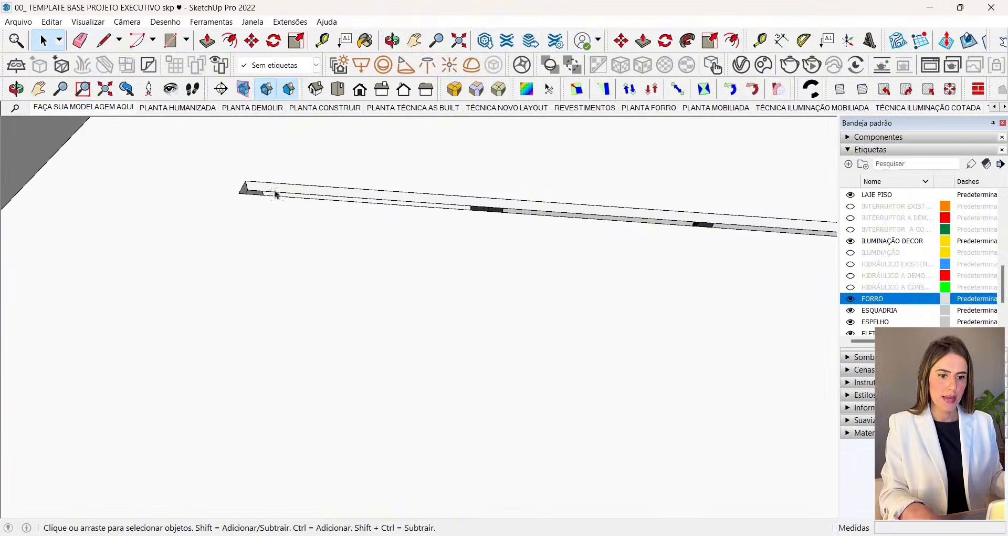
{"action": "middle_click_drag", "start_coordinate": [275, 192], "coordinate": [349, 180]}
{"action": "scroll", "coordinate": [406, 269], "scroll_direction": "down", "scroll_amount": 3}
{"action": "scroll", "coordinate": [407, 269], "scroll_direction": "down", "scroll_amount": 6}
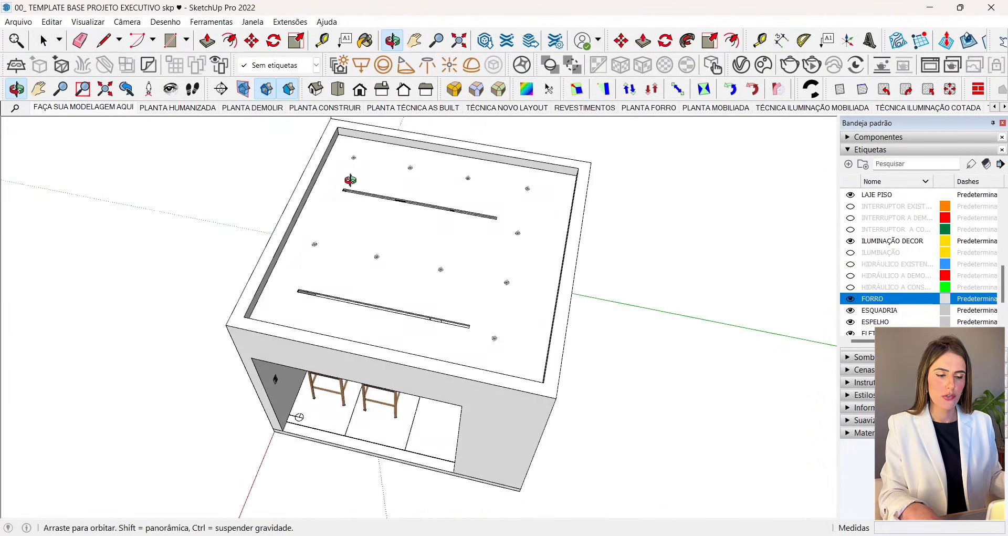
{"action": "scroll", "coordinate": [362, 210], "scroll_direction": "down", "scroll_amount": 3}
{"action": "middle_click_drag", "start_coordinate": [394, 315], "coordinate": [376, 226]}
{"action": "scroll", "coordinate": [391, 294], "scroll_direction": "up", "scroll_amount": 4}
{"action": "scroll", "coordinate": [393, 292], "scroll_direction": "up", "scroll_amount": 5}
{"action": "scroll", "coordinate": [394, 293], "scroll_direction": "up", "scroll_amount": 5}
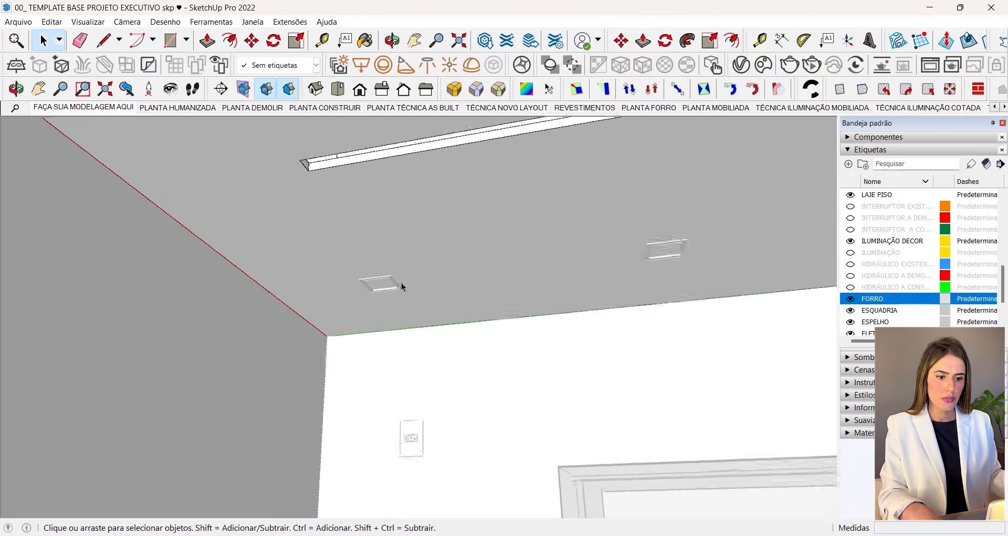
Step: Draw a rectangle about 0.10 by 0.10 m on the ceiling around the corner downlight and delete its face to open the cutout
{"action": "left_click", "coordinate": [374, 242]}
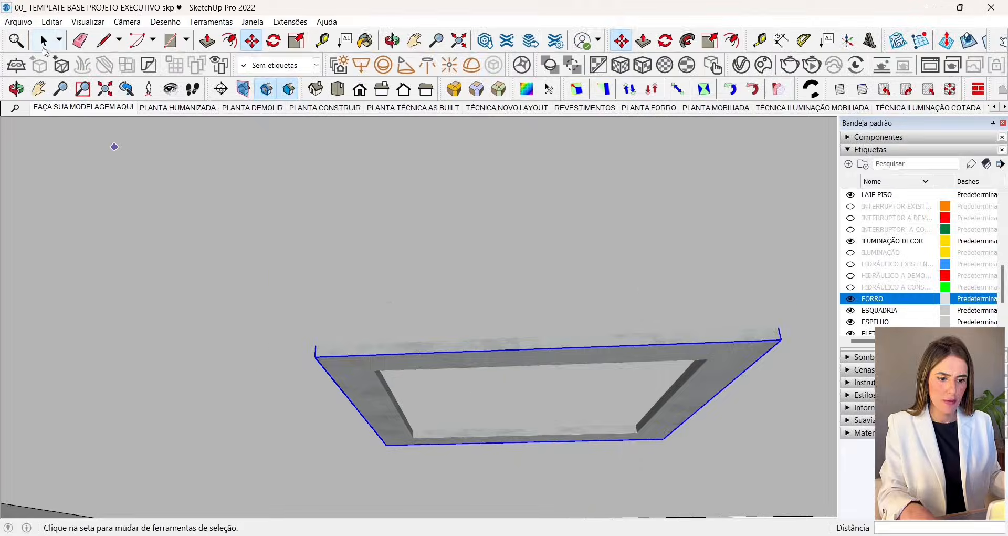
{"action": "left_click", "coordinate": [318, 320]}
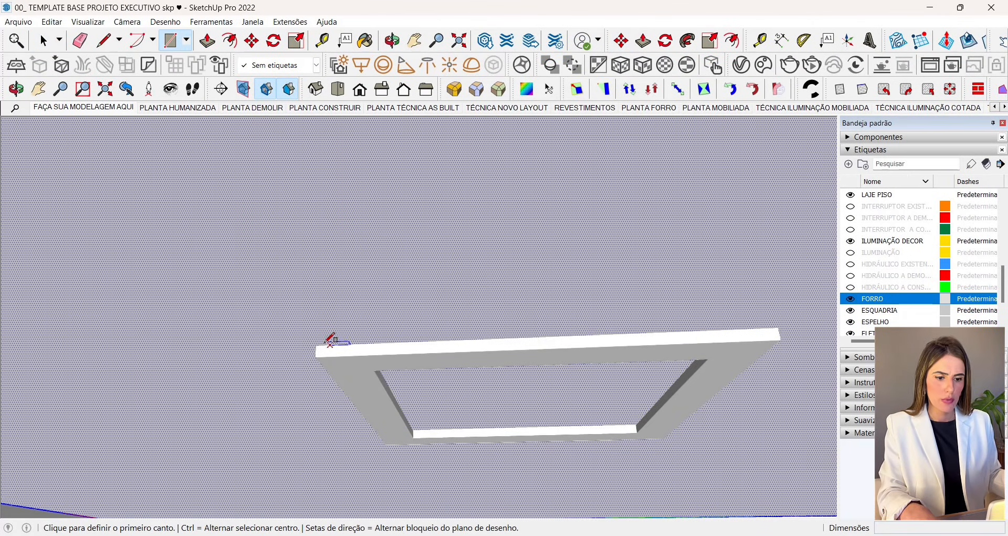
{"action": "middle_click_drag", "start_coordinate": [367, 336], "coordinate": [294, 299]}
{"action": "scroll", "coordinate": [473, 379], "scroll_direction": "up", "scroll_amount": 3}
{"action": "left_click", "coordinate": [482, 354]}
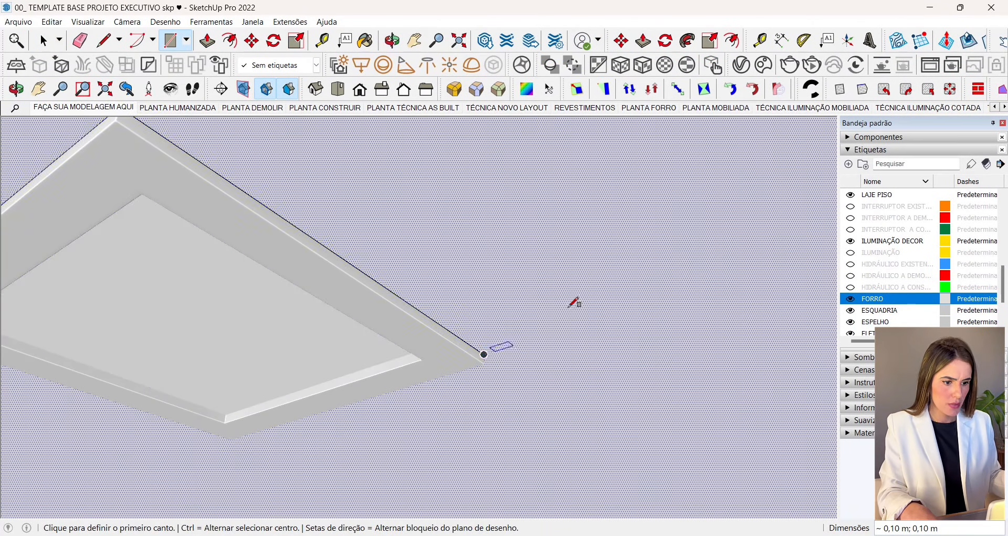
{"action": "middle_click_drag", "start_coordinate": [180, 174], "coordinate": [226, 153]}
{"action": "left_click", "coordinate": [42, 42]}
{"action": "left_click", "coordinate": [336, 262]}
{"action": "scroll", "coordinate": [483, 346], "scroll_direction": "down", "scroll_amount": 4}
{"action": "key", "text": "Delete"}
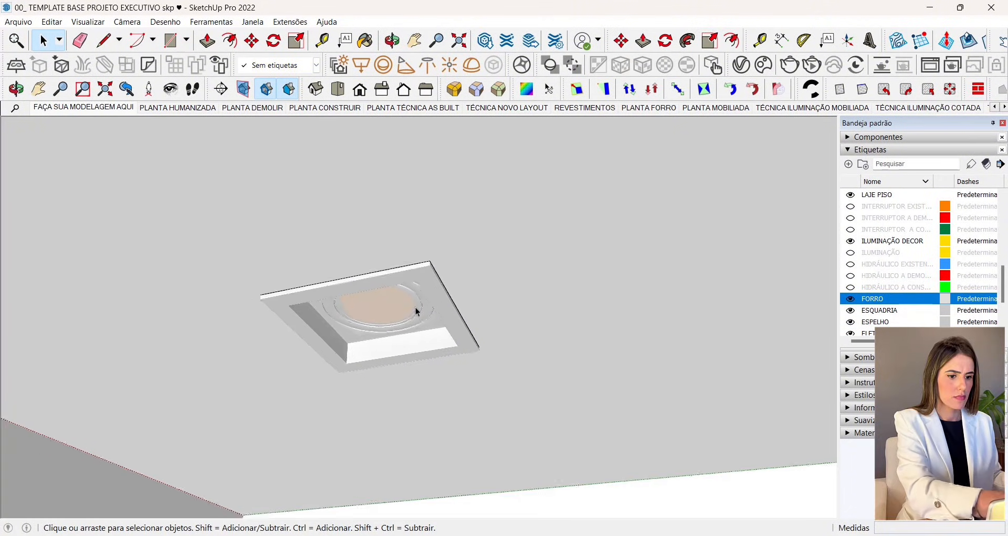
Step: Copy the corner downlight 0.8 m along the ceiling row
{"action": "middle_click_drag", "start_coordinate": [416, 309], "coordinate": [285, 283]}
{"action": "middle_click_drag", "start_coordinate": [489, 316], "coordinate": [350, 232]}
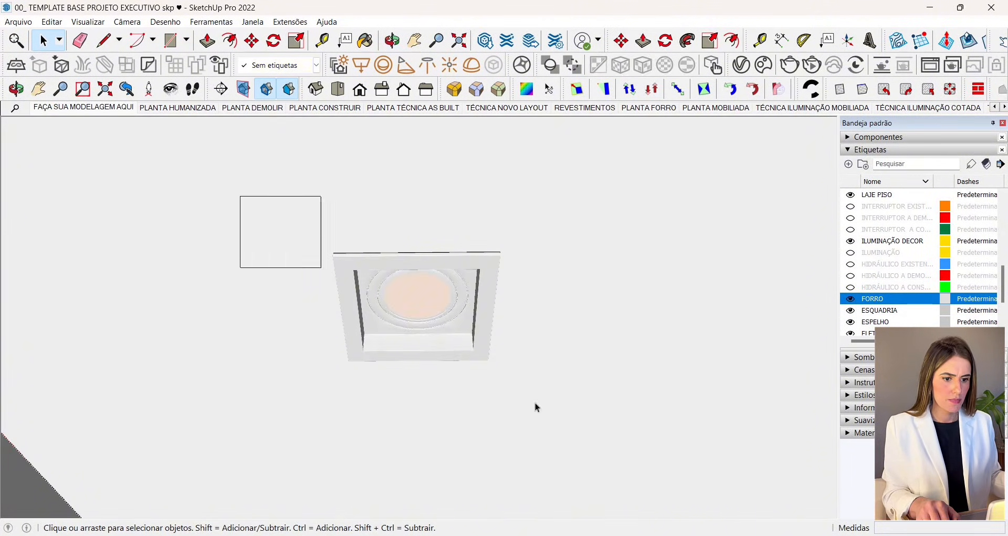
{"action": "scroll", "coordinate": [223, 357], "scroll_direction": "down", "scroll_amount": 7}
{"action": "key", "text": "ctrl"}
{"action": "left_click", "coordinate": [312, 257]}
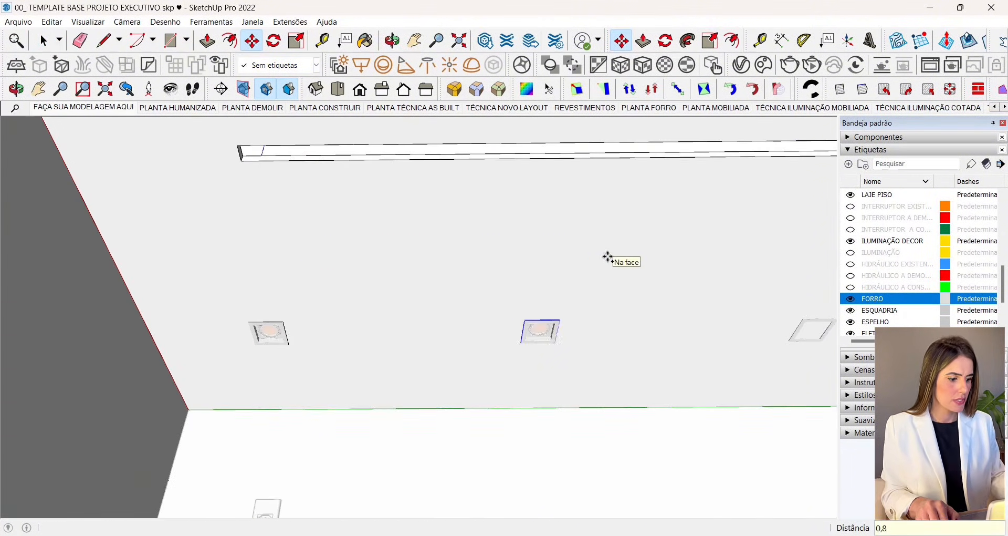
{"action": "left_click", "coordinate": [459, 289]}
{"action": "type", "text": "0,8"}
{"action": "key", "text": "Return"}
Step: Place another downlight copy 0.8 m further along the same row and clear the selection
{"action": "middle_click_drag", "start_coordinate": [222, 357], "coordinate": [347, 342]}
{"action": "left_click", "coordinate": [373, 326]}
{"action": "type", "text": "0,8"}
{"action": "key", "text": "Return"}
{"action": "middle_click_drag", "start_coordinate": [446, 325], "coordinate": [831, 326]}
{"action": "left_click", "coordinate": [503, 314]}
{"action": "middle_click_drag", "start_coordinate": [729, 292], "coordinate": [486, 392], "text": "shift"}
{"action": "scroll", "coordinate": [344, 315], "scroll_direction": "down", "scroll_amount": 2}
{"action": "left_click", "coordinate": [44, 40]}
{"action": "scroll", "coordinate": [556, 305], "scroll_direction": "down", "scroll_amount": 2}
{"action": "left_click", "coordinate": [556, 306]}
{"action": "scroll", "coordinate": [473, 367], "scroll_direction": "down", "scroll_amount": 3}
{"action": "middle_click_drag", "start_coordinate": [451, 336], "coordinate": [373, 420]}
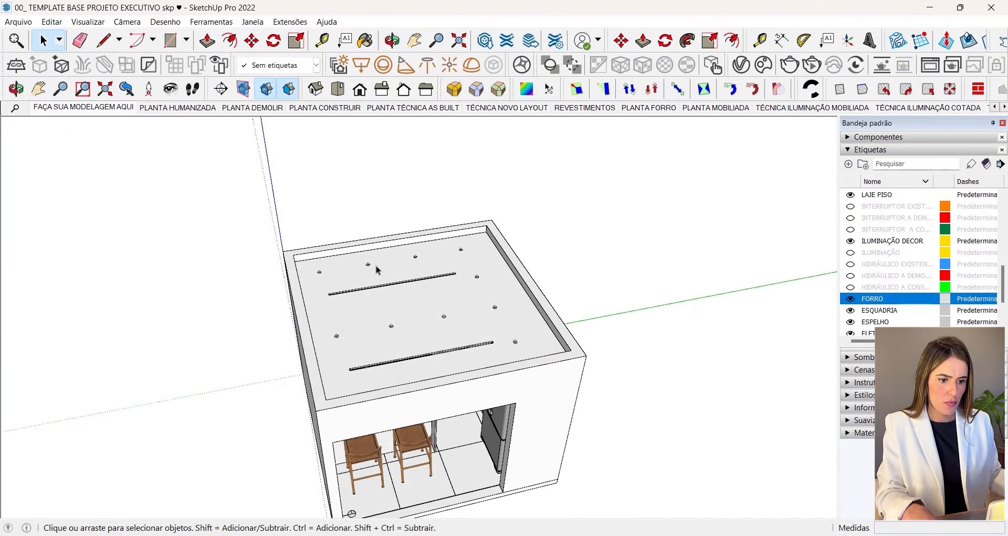
Step: Look over the finished ceiling and the whole room from above and outside
{"action": "middle_click_drag", "start_coordinate": [377, 270], "coordinate": [369, 231]}
{"action": "scroll", "coordinate": [369, 241], "scroll_direction": "down", "scroll_amount": 3}
{"action": "scroll", "coordinate": [466, 299], "scroll_direction": "up", "scroll_amount": 4}
{"action": "middle_click_drag", "start_coordinate": [467, 336], "coordinate": [481, 313]}
{"action": "scroll", "coordinate": [467, 368], "scroll_direction": "up", "scroll_amount": 6}
{"action": "middle_click_drag", "start_coordinate": [441, 352], "coordinate": [493, 462]}
{"action": "scroll", "coordinate": [406, 327], "scroll_direction": "down", "scroll_amount": 8}
{"action": "scroll", "coordinate": [149, 198], "scroll_direction": "down", "scroll_amount": 3}
{"action": "middle_click_drag", "start_coordinate": [148, 198], "coordinate": [182, 184]}
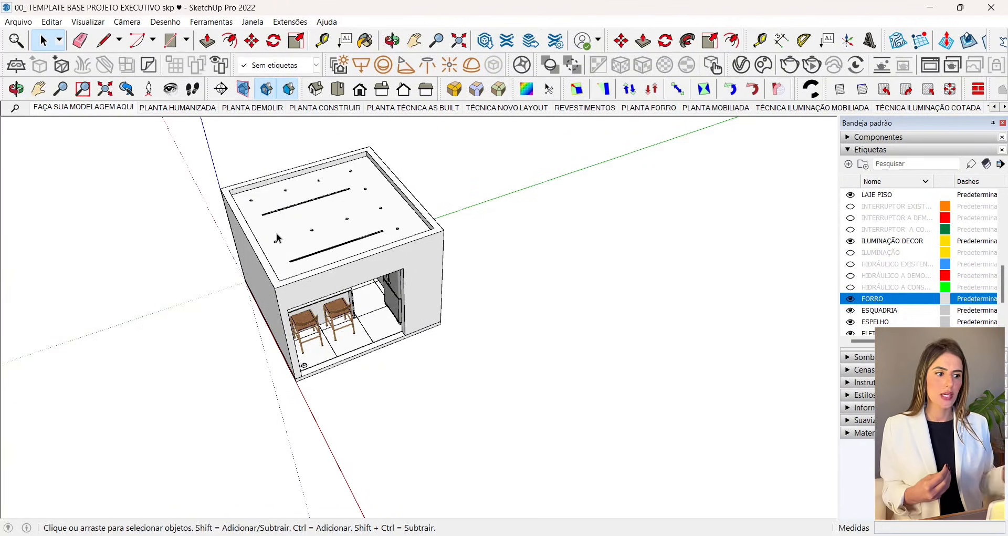
{"action": "middle_click_drag", "start_coordinate": [582, 297], "coordinate": [461, 378]}
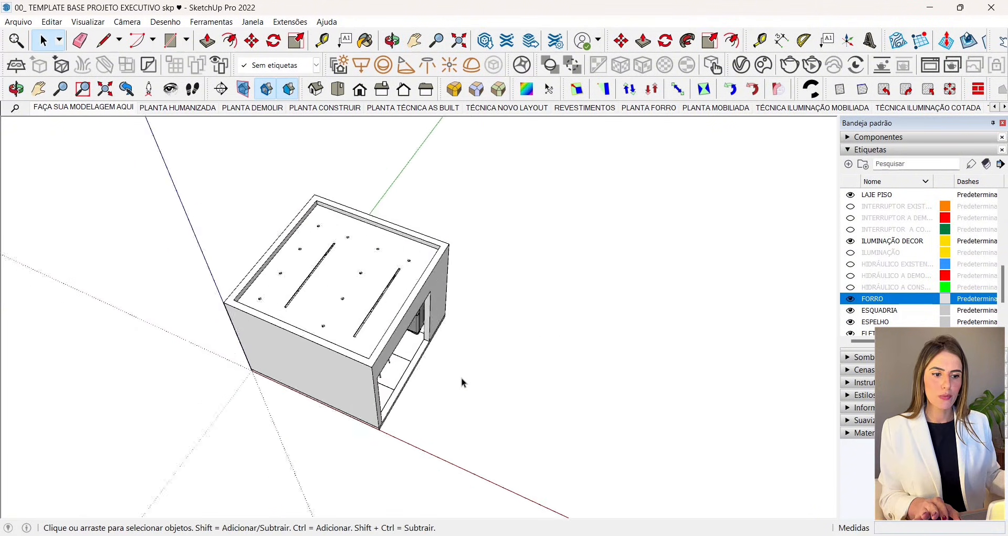
{"action": "scroll", "coordinate": [545, 353], "scroll_direction": "down", "scroll_amount": 3}
Step: Select all tags from TOMADA EXISTENTE to ALVENARIA and hide them together, leaving only untagged objects
{"action": "scroll", "coordinate": [899, 203], "scroll_direction": "up", "scroll_amount": 10}
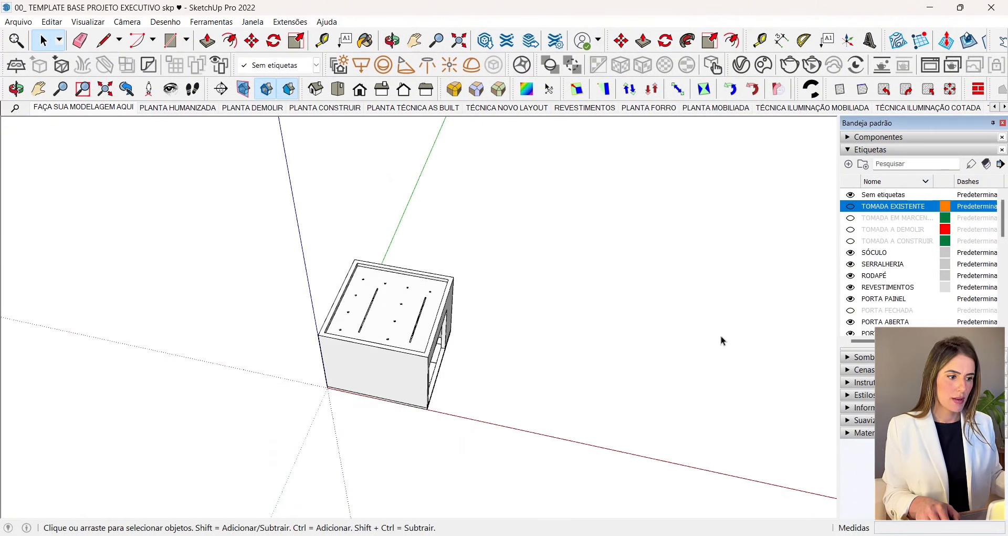
{"action": "scroll", "coordinate": [899, 263], "scroll_direction": "down", "scroll_amount": 10}
{"action": "left_click", "coordinate": [886, 322], "text": "shift"}
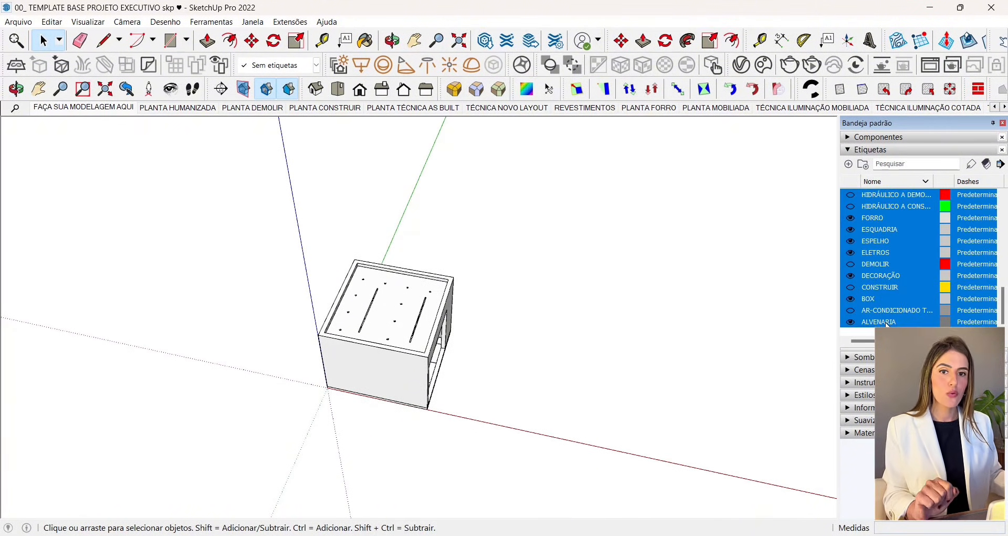
{"action": "left_click", "coordinate": [850, 321]}
{"action": "middle_click_drag", "start_coordinate": [710, 385], "coordinate": [477, 350]}
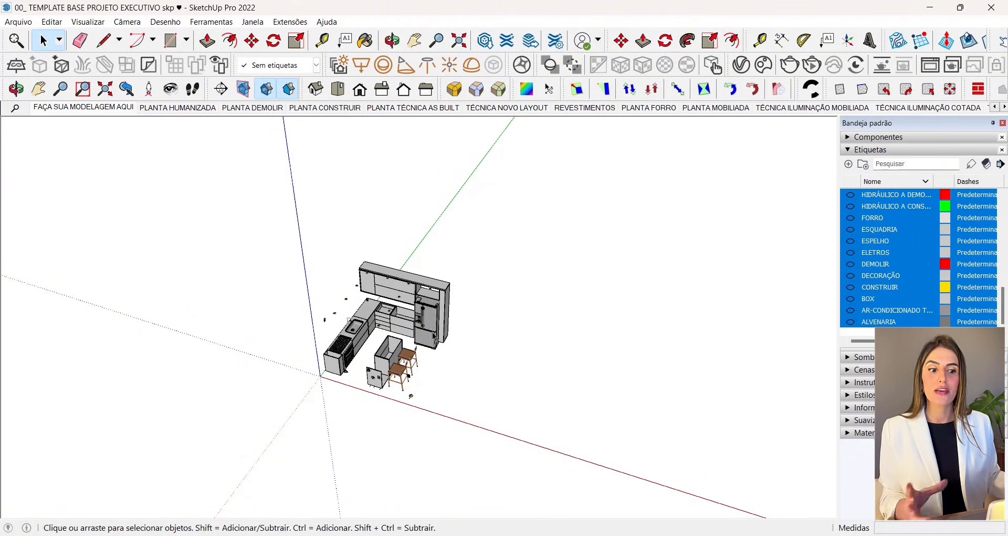
Step: Select all the ceiling downlights, exclude the wall cabinet's top, and assign them to their lighting tag
{"action": "middle_click_drag", "start_coordinate": [386, 346], "coordinate": [307, 127]}
{"action": "scroll", "coordinate": [343, 343], "scroll_direction": "up", "scroll_amount": 4}
{"action": "left_click_drag", "start_coordinate": [307, 127], "coordinate": [593, 201]}
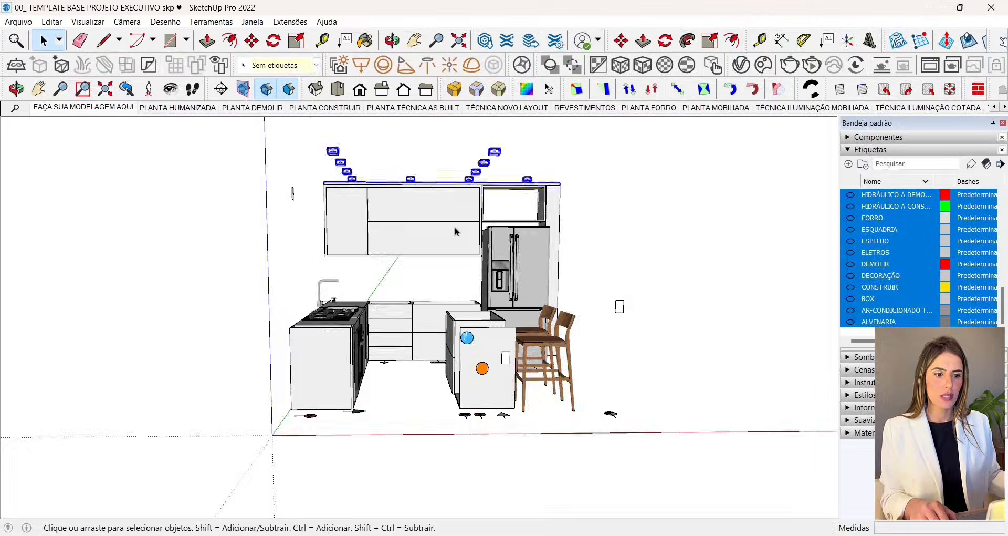
{"action": "middle_click_drag", "start_coordinate": [455, 228], "coordinate": [510, 413]}
{"action": "middle_click_drag", "start_coordinate": [387, 332], "coordinate": [402, 273]}
{"action": "scroll", "coordinate": [481, 158], "scroll_direction": "up", "scroll_amount": 4}
{"action": "scroll", "coordinate": [418, 143], "scroll_direction": "up", "scroll_amount": 3}
{"action": "middle_click_drag", "start_coordinate": [481, 156], "coordinate": [260, 132]}
{"action": "left_click", "coordinate": [418, 144], "text": "shift"}
{"action": "scroll", "coordinate": [415, 142], "scroll_direction": "down", "scroll_amount": 4}
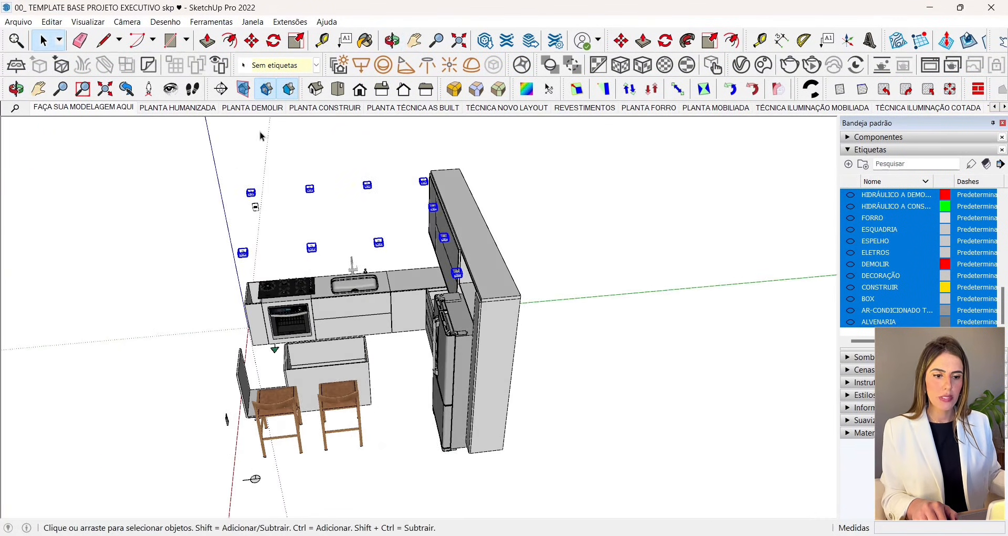
{"action": "left_click", "coordinate": [288, 66]}
{"action": "left_click", "coordinate": [269, 265]}
Step: Select the refrigerator, oven, cooktop and the small fixture at the counter's corner, and assign them to the ELETROS tag
{"action": "middle_click_drag", "start_coordinate": [546, 244], "coordinate": [609, 279]}
{"action": "left_click", "coordinate": [503, 316]}
{"action": "middle_click_drag", "start_coordinate": [502, 317], "coordinate": [331, 326]}
{"action": "scroll", "coordinate": [488, 357], "scroll_direction": "up", "scroll_amount": 3}
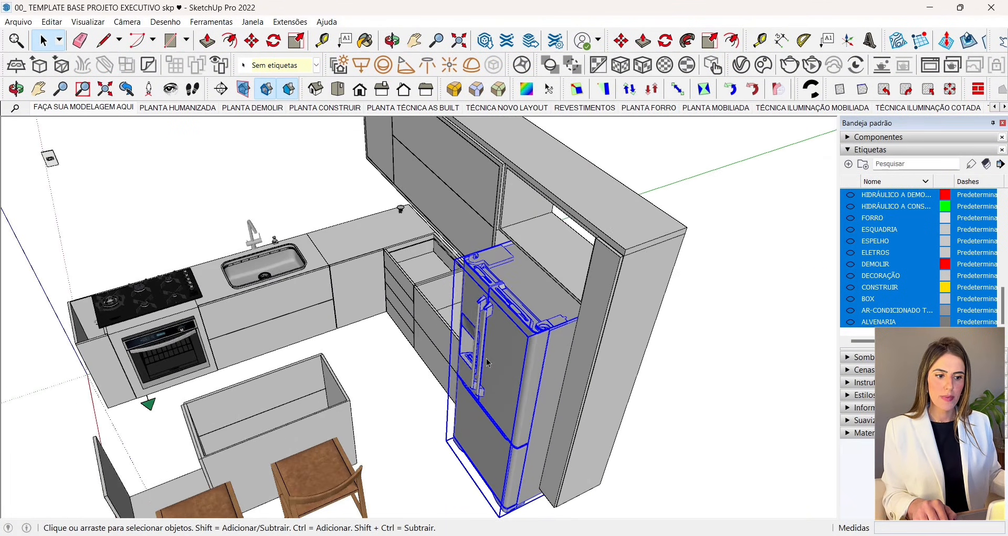
{"action": "scroll", "coordinate": [447, 252], "scroll_direction": "down", "scroll_amount": 2}
{"action": "scroll", "coordinate": [231, 304], "scroll_direction": "up", "scroll_amount": 7}
{"action": "left_click", "coordinate": [231, 304], "text": "shift"}
{"action": "left_click", "coordinate": [213, 214], "text": "shift"}
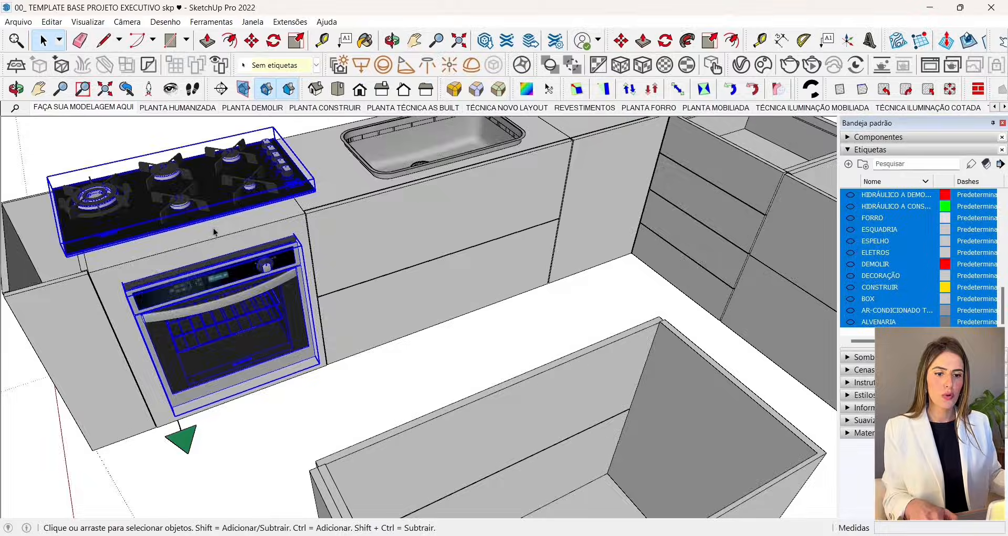
{"action": "middle_click_drag", "start_coordinate": [214, 229], "coordinate": [608, 279]}
{"action": "scroll", "coordinate": [447, 278], "scroll_direction": "down", "scroll_amount": 4}
{"action": "middle_click_drag", "start_coordinate": [451, 278], "coordinate": [357, 205]}
{"action": "scroll", "coordinate": [537, 147], "scroll_direction": "up", "scroll_amount": 8}
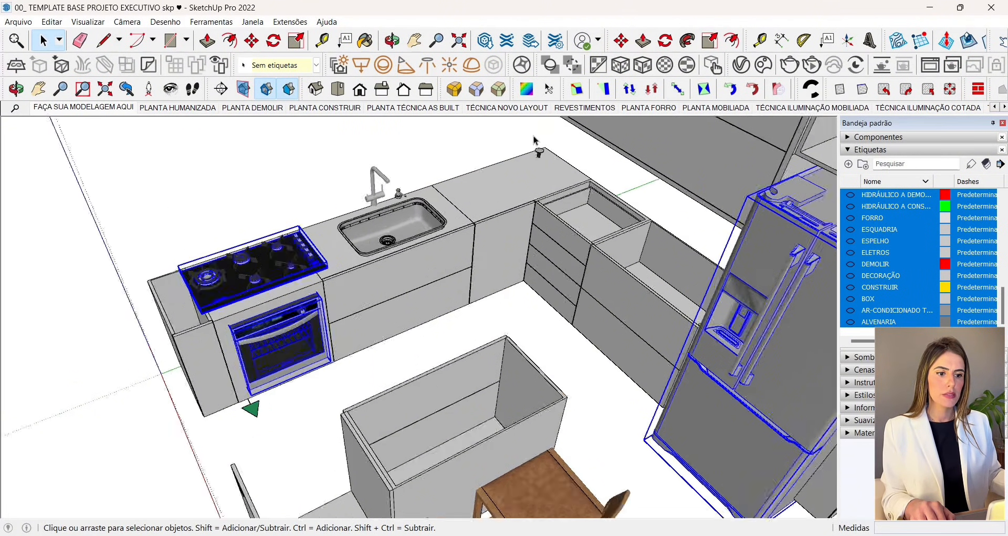
{"action": "left_click", "coordinate": [552, 164], "text": "shift"}
{"action": "scroll", "coordinate": [536, 214], "scroll_direction": "down", "scroll_amount": 2}
{"action": "scroll", "coordinate": [538, 216], "scroll_direction": "down", "scroll_amount": 4}
{"action": "left_click", "coordinate": [278, 65]}
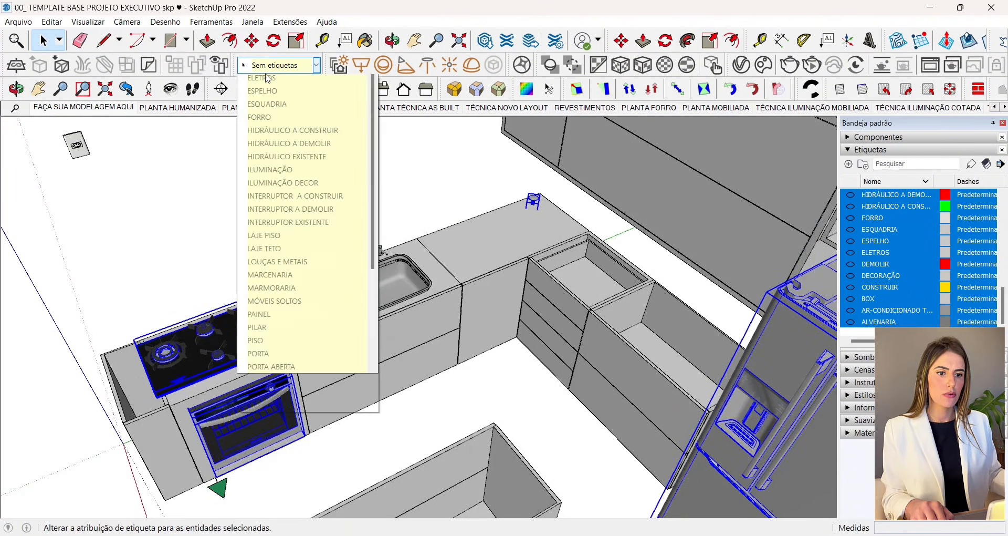
{"action": "left_click", "coordinate": [274, 173]}
Step: Select the kitchen faucet, the small dispenser beside it and the sink bowl, and assign them to the LOUÇAS E METAIS tag
{"action": "scroll", "coordinate": [380, 294], "scroll_direction": "up", "scroll_amount": 6}
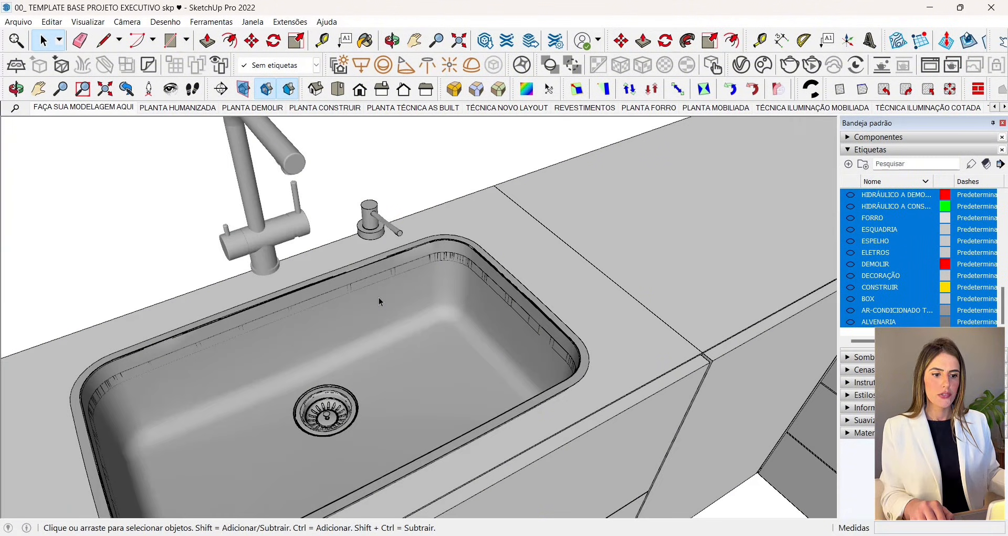
{"action": "left_click", "coordinate": [379, 297]}
{"action": "left_click", "coordinate": [373, 215], "text": "shift"}
{"action": "left_click", "coordinate": [261, 231]}
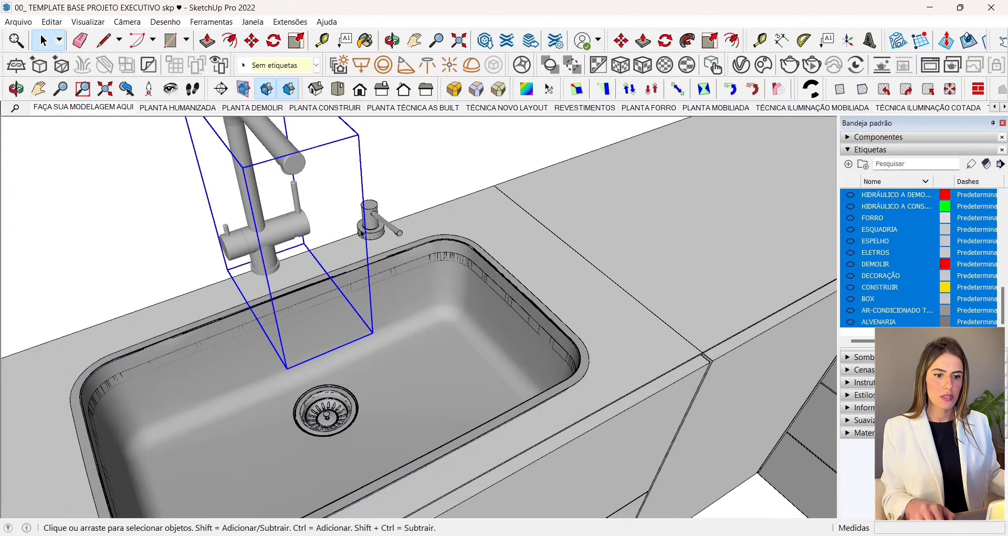
{"action": "left_click", "coordinate": [367, 225], "text": "shift"}
{"action": "left_click", "coordinate": [379, 345], "text": "shift"}
{"action": "scroll", "coordinate": [422, 306], "scroll_direction": "down", "scroll_amount": 3}
{"action": "scroll", "coordinate": [409, 284], "scroll_direction": "down", "scroll_amount": 2}
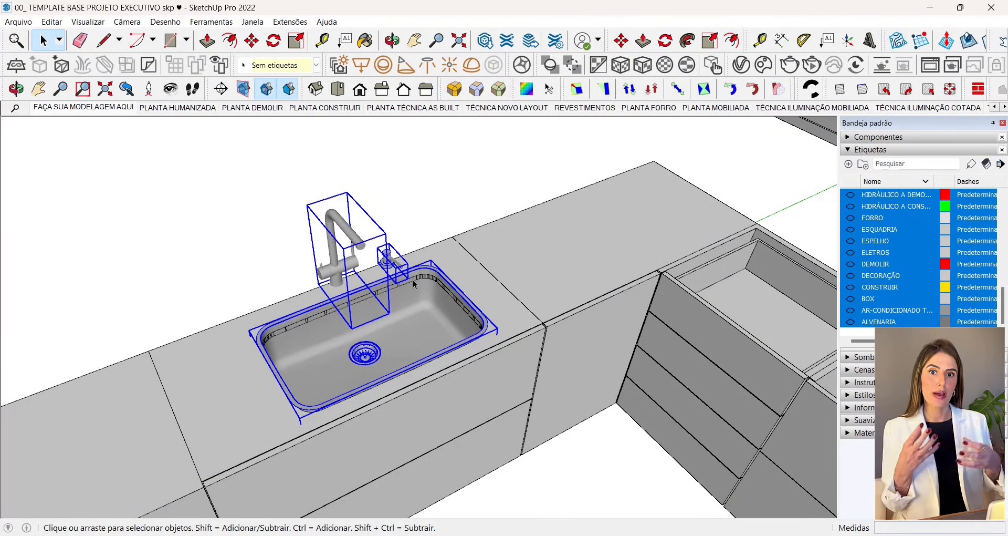
{"action": "left_click", "coordinate": [316, 66]}
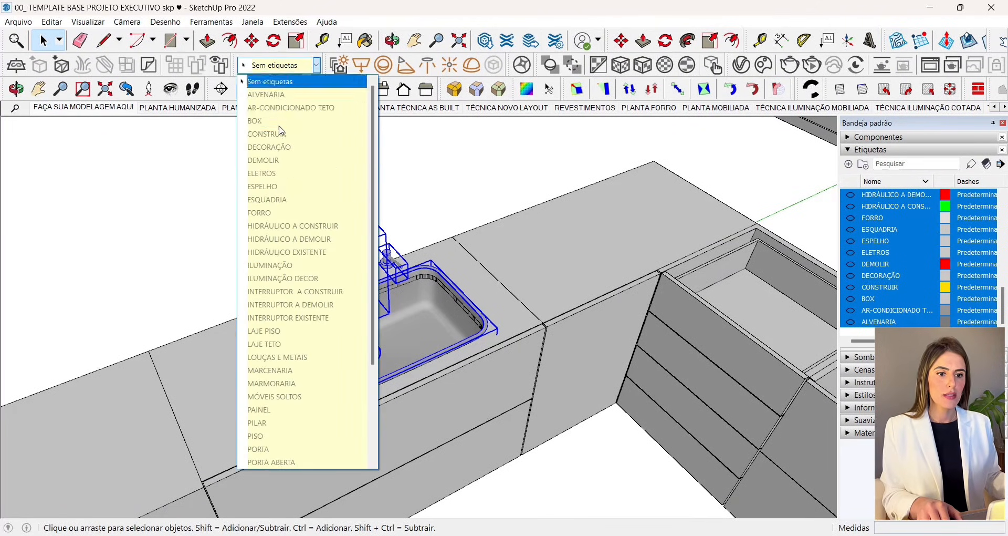
{"action": "left_click", "coordinate": [292, 360]}
Step: Select the upper cabinets and tall side panel, exclude the vertical electrical symbol, and assign them to the MARCENARIA tag
{"action": "middle_click_drag", "start_coordinate": [448, 392], "coordinate": [707, 196]}
{"action": "scroll", "coordinate": [513, 247], "scroll_direction": "down", "scroll_amount": 6}
{"action": "scroll", "coordinate": [379, 199], "scroll_direction": "down", "scroll_amount": 4}
{"action": "middle_click_drag", "start_coordinate": [378, 199], "coordinate": [535, 239]}
{"action": "scroll", "coordinate": [540, 247], "scroll_direction": "up", "scroll_amount": 5}
{"action": "left_click_drag", "start_coordinate": [135, 156], "coordinate": [136, 155]}
{"action": "middle_click_drag", "start_coordinate": [562, 231], "coordinate": [558, 266]}
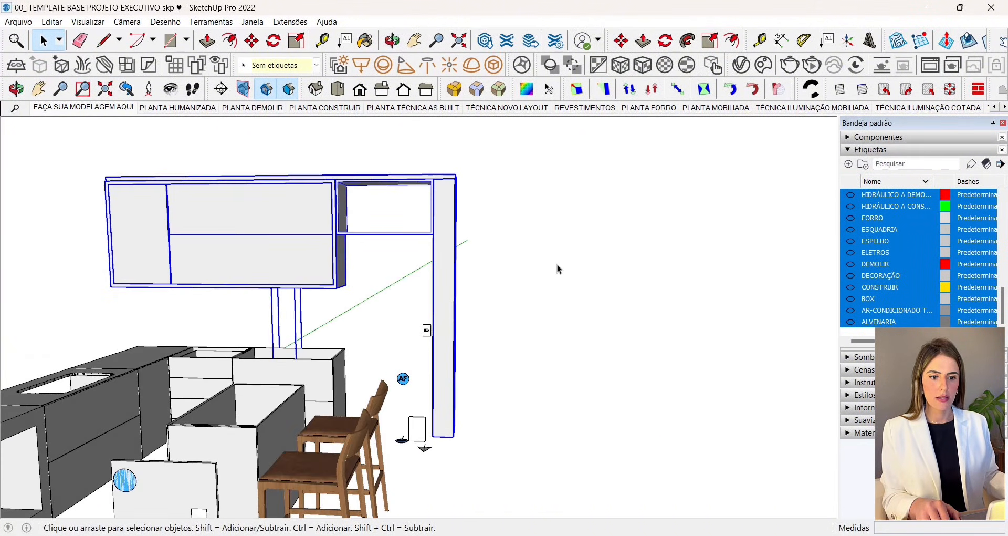
{"action": "left_click_drag", "start_coordinate": [469, 246], "coordinate": [315, 142]}
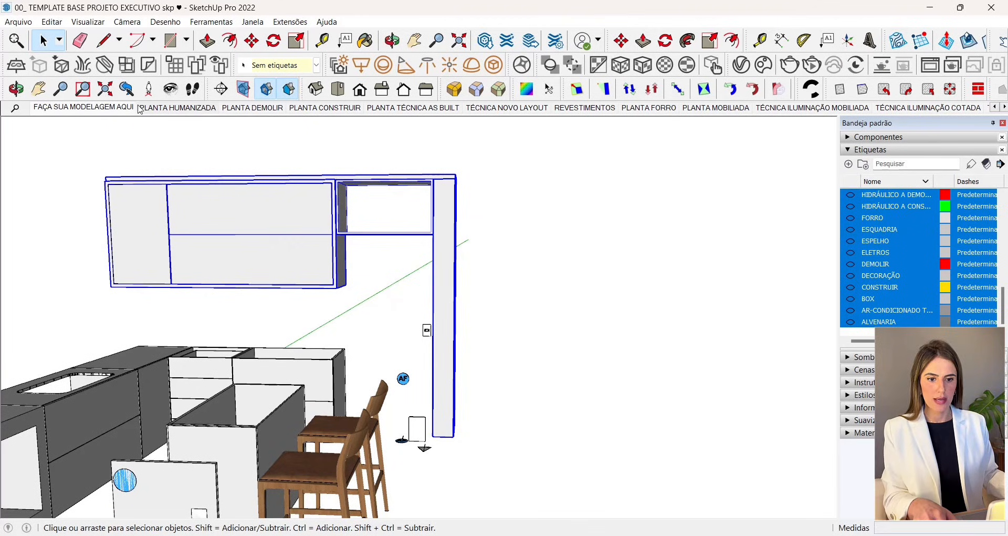
{"action": "left_click", "coordinate": [284, 65]}
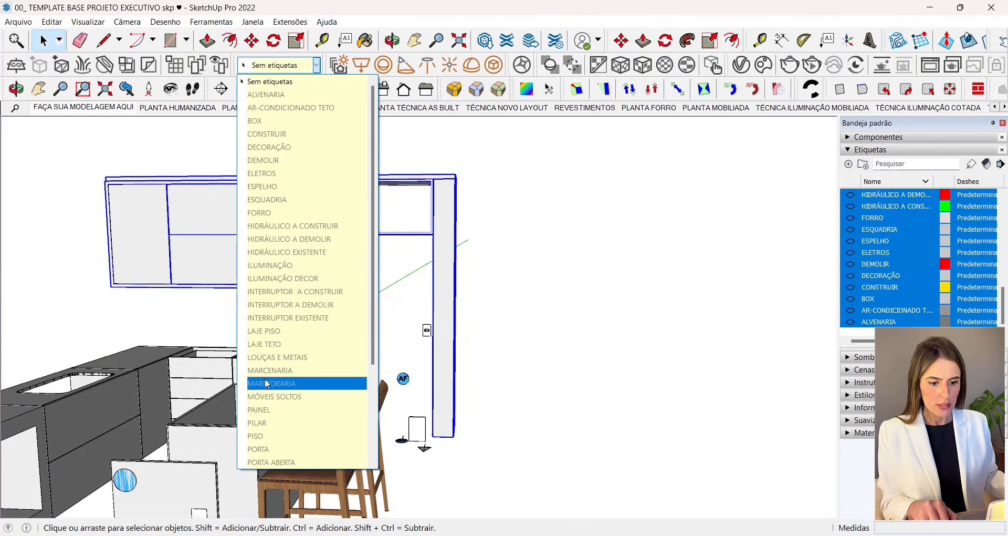
{"action": "left_click", "coordinate": [278, 371]}
Step: Select the remaining pieces of the upper cabinets and assign them to the MARCENARIA tag
{"action": "middle_click_drag", "start_coordinate": [530, 317], "coordinate": [427, 325]}
{"action": "left_click_drag", "start_coordinate": [427, 325], "coordinate": [165, 165]}
{"action": "key", "text": "o"}
{"action": "middle_click_drag", "start_coordinate": [236, 199], "coordinate": [221, 250]}
{"action": "left_click", "coordinate": [282, 75]}
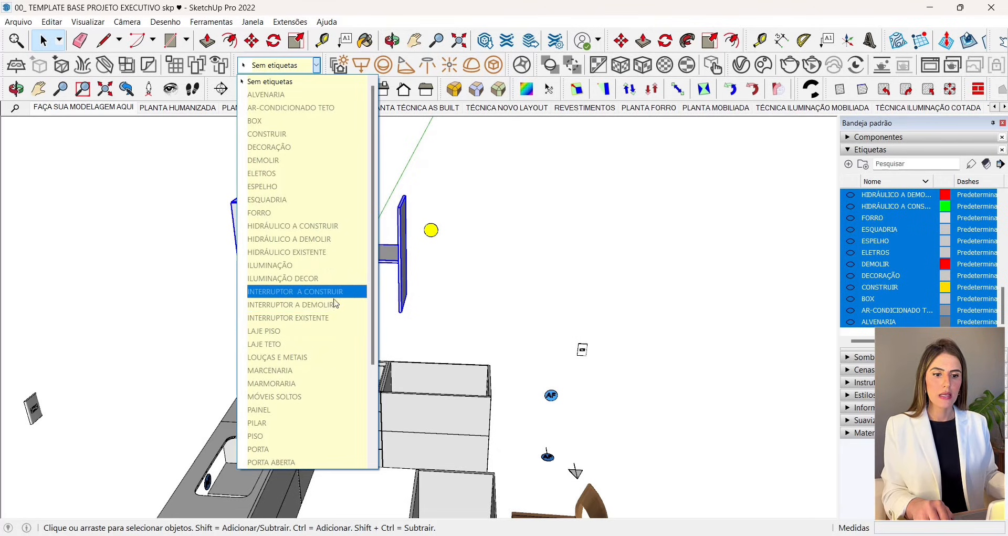
{"action": "left_click", "coordinate": [266, 370]}
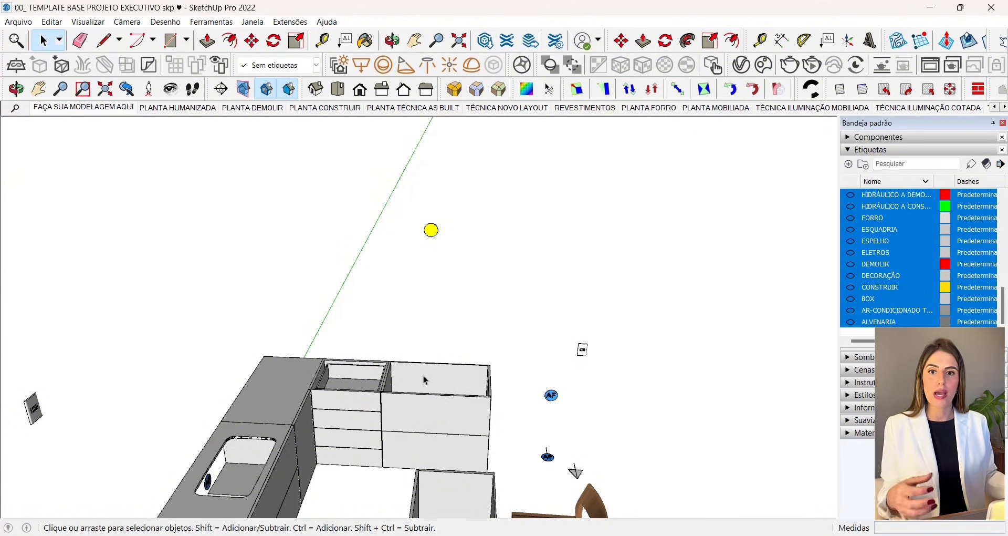
Step: Select the base cabinets of the short run and the corner, leaving out the electrical symbol that crosses them
{"action": "middle_click_drag", "start_coordinate": [445, 384], "coordinate": [382, 368]}
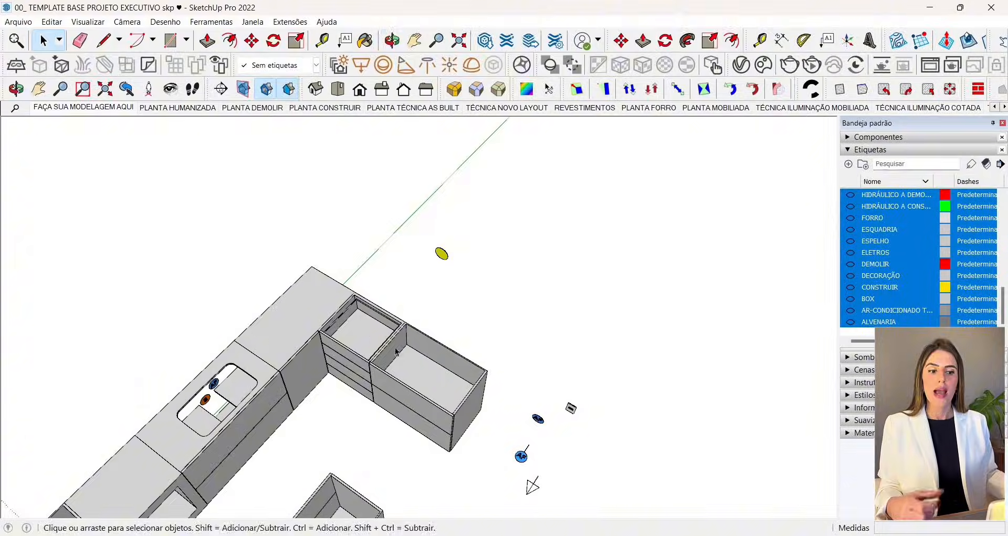
{"action": "middle_click_drag", "start_coordinate": [396, 350], "coordinate": [517, 354]}
{"action": "scroll", "coordinate": [541, 396], "scroll_direction": "down", "scroll_amount": 3}
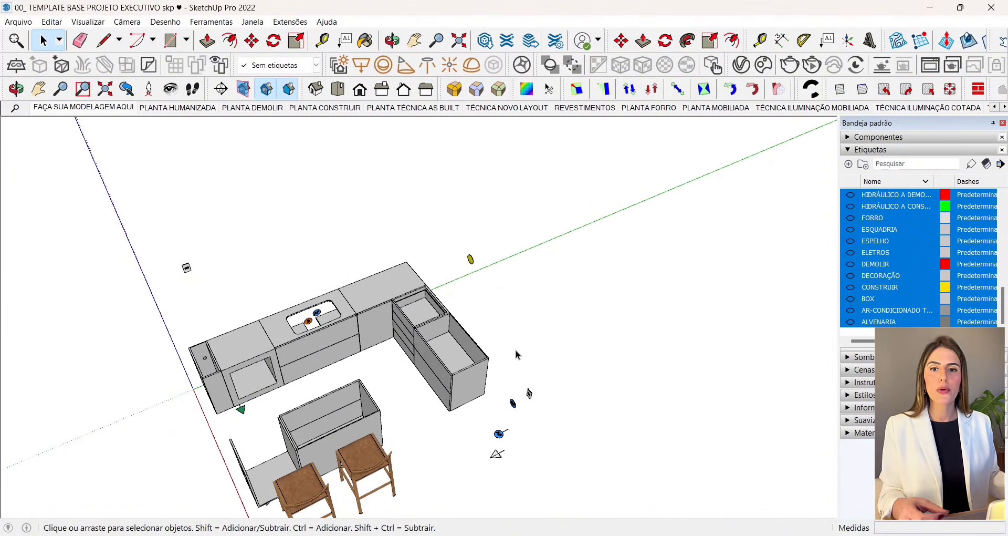
{"action": "middle_click_drag", "start_coordinate": [523, 314], "coordinate": [326, 393]}
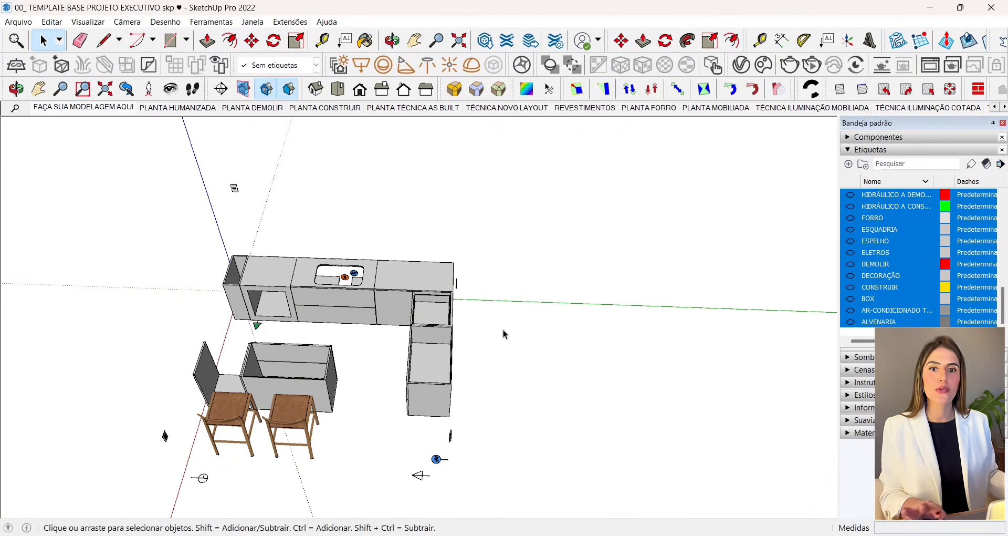
{"action": "middle_click_drag", "start_coordinate": [503, 334], "coordinate": [473, 326]}
{"action": "scroll", "coordinate": [473, 326], "scroll_direction": "down", "scroll_amount": 3}
{"action": "scroll", "coordinate": [468, 324], "scroll_direction": "up", "scroll_amount": 6}
{"action": "left_click", "coordinate": [467, 324]}
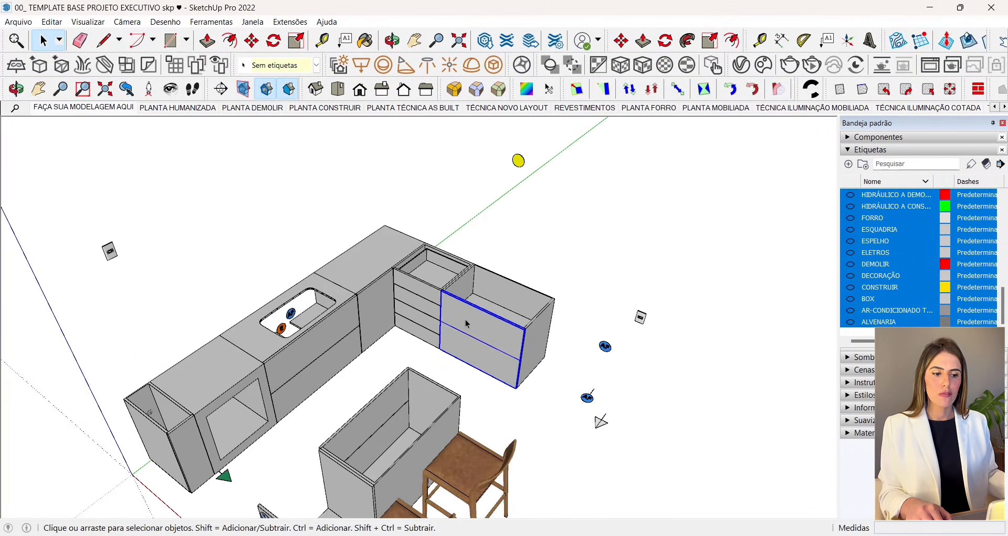
{"action": "scroll", "coordinate": [468, 324], "scroll_direction": "up", "scroll_amount": 3}
{"action": "left_click_drag", "start_coordinate": [510, 368], "coordinate": [510, 368]}
{"action": "middle_click_drag", "start_coordinate": [510, 369], "coordinate": [259, 343]}
{"action": "middle_click_drag", "start_coordinate": [472, 415], "coordinate": [348, 413]}
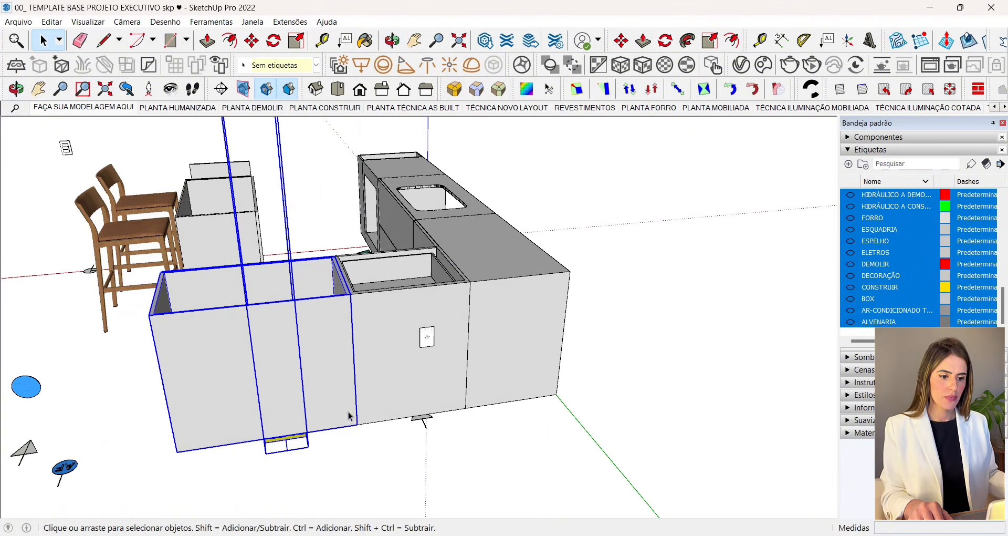
{"action": "left_click", "coordinate": [523, 317]}
{"action": "left_click", "coordinate": [326, 363], "text": "shift"}
{"action": "middle_click_drag", "start_coordinate": [326, 365], "coordinate": [651, 380]}
{"action": "scroll", "coordinate": [531, 261], "scroll_direction": "up", "scroll_amount": 4}
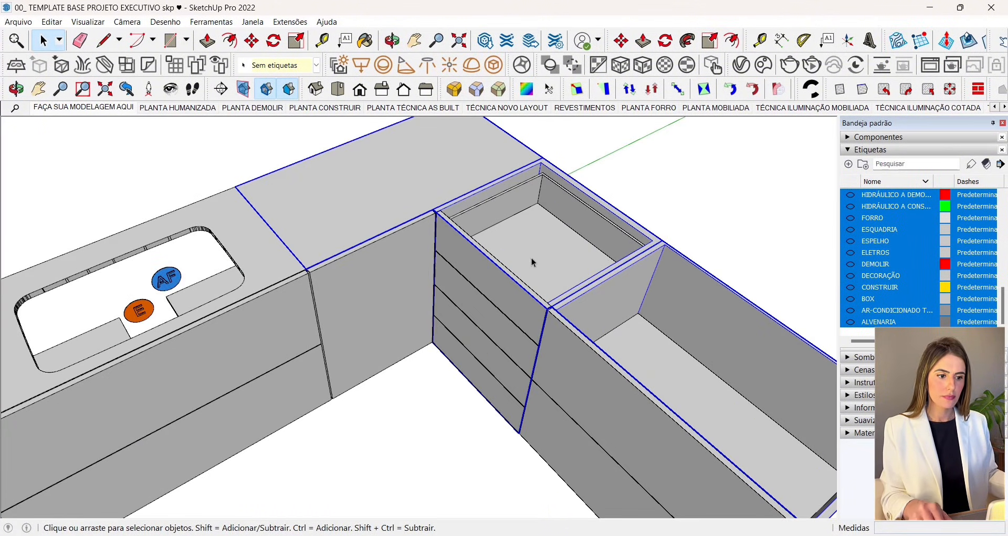
Step: Add the drawer fronts and the sink, oven and end cabinets to the selection, and assign everything to the MARCENARIA tag
{"action": "left_click", "coordinate": [482, 379], "text": "ctrl"}
{"action": "left_click", "coordinate": [476, 340], "text": "ctrl"}
{"action": "left_click", "coordinate": [472, 308], "text": "ctrl"}
{"action": "left_click", "coordinate": [469, 275], "text": "ctrl"}
{"action": "left_click", "coordinate": [385, 268], "text": "ctrl"}
{"action": "left_click", "coordinate": [286, 353], "text": "ctrl"}
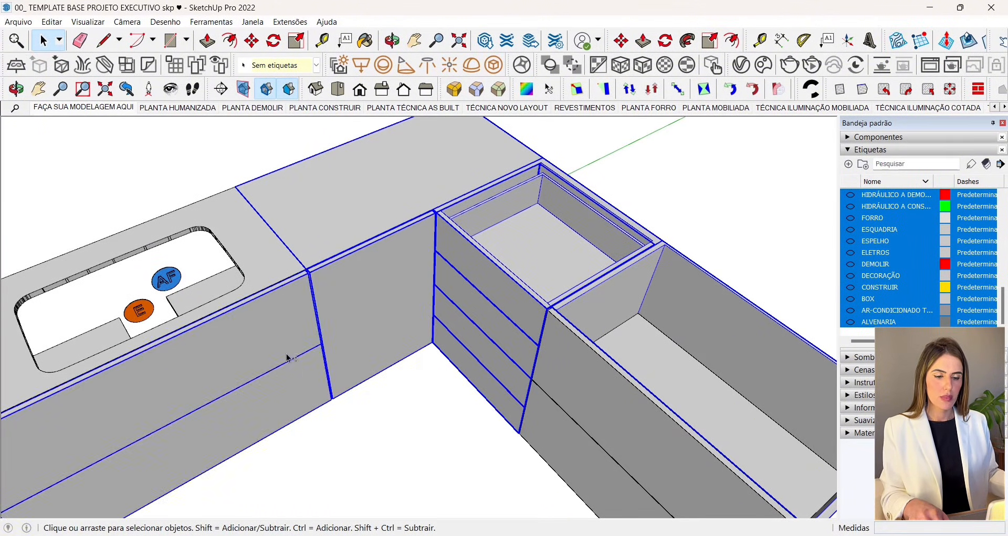
{"action": "scroll", "coordinate": [513, 222], "scroll_direction": "down", "scroll_amount": 5}
{"action": "middle_click_drag", "start_coordinate": [513, 222], "coordinate": [317, 244]}
{"action": "scroll", "coordinate": [317, 248], "scroll_direction": "up", "scroll_amount": 3}
{"action": "left_click", "coordinate": [355, 236], "text": "ctrl"}
{"action": "left_click", "coordinate": [310, 239], "text": "ctrl"}
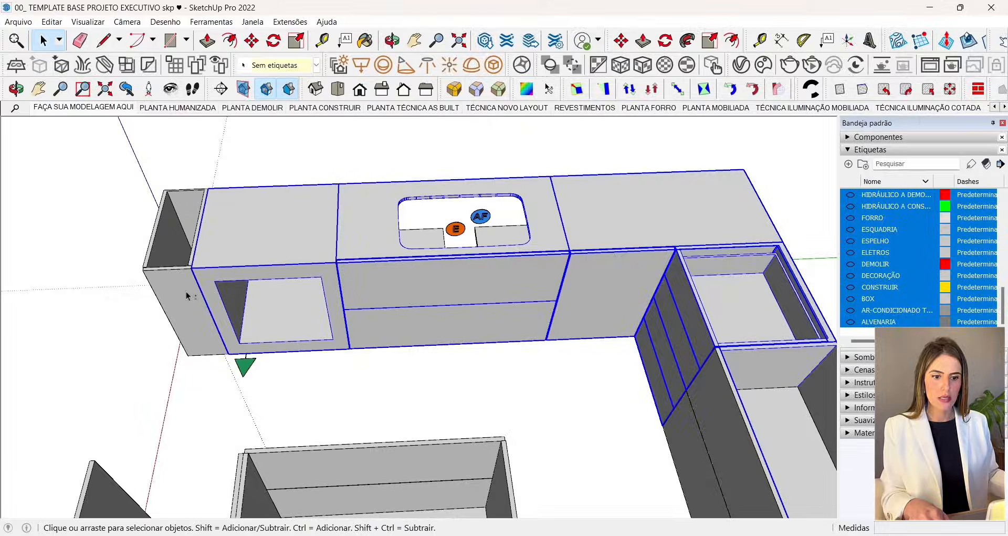
{"action": "left_click", "coordinate": [186, 292], "text": "ctrl"}
{"action": "left_click", "coordinate": [168, 242], "text": "ctrl"}
{"action": "middle_click_drag", "start_coordinate": [168, 242], "coordinate": [293, 248]}
{"action": "left_click", "coordinate": [278, 65]}
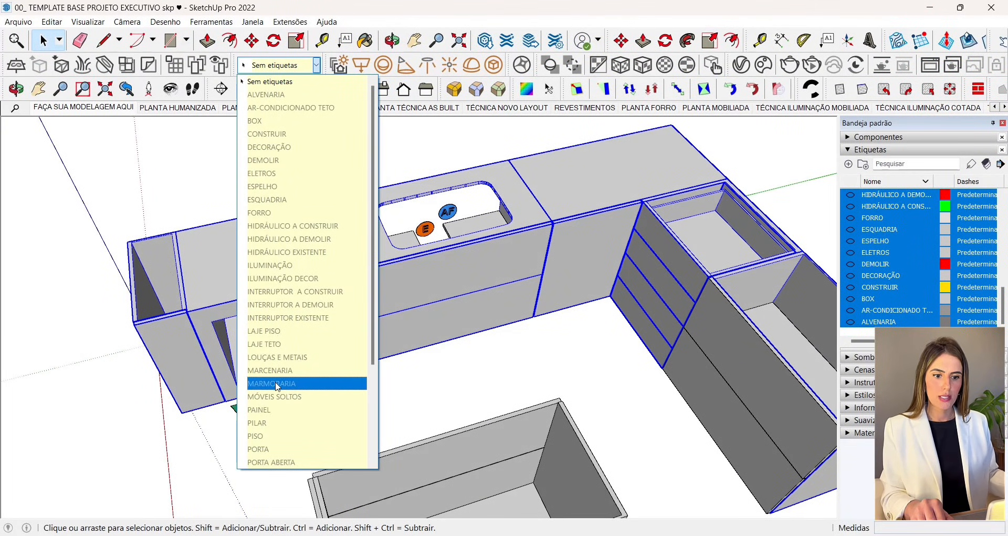
{"action": "left_click", "coordinate": [305, 367]}
Step: Select the leftover base cabinet panels and fronts together with the island pieces, and assign them to the joinery tag
{"action": "middle_click_drag", "start_coordinate": [305, 366], "coordinate": [481, 258]}
{"action": "left_click", "coordinate": [473, 212]}
{"action": "left_click", "coordinate": [441, 266], "text": "shift"}
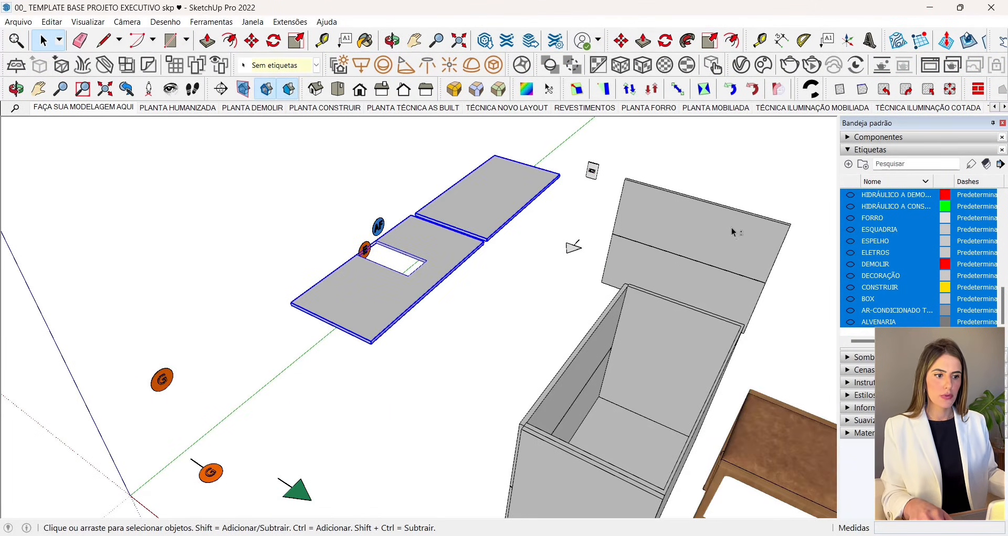
{"action": "left_click", "coordinate": [730, 231], "text": "shift"}
{"action": "left_click", "coordinate": [700, 279], "text": "shift"}
{"action": "left_click", "coordinate": [671, 264], "text": "shift"}
{"action": "middle_click_drag", "start_coordinate": [607, 273], "coordinate": [735, 262]}
{"action": "scroll", "coordinate": [526, 241], "scroll_direction": "down", "scroll_amount": 2}
{"action": "scroll", "coordinate": [489, 231], "scroll_direction": "up", "scroll_amount": 3}
{"action": "left_click", "coordinate": [603, 273], "text": "shift"}
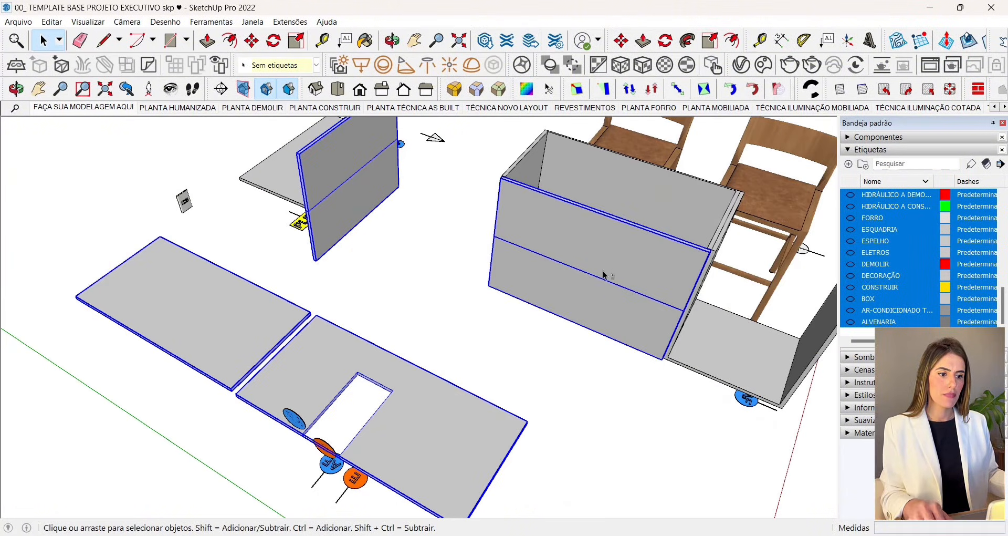
{"action": "scroll", "coordinate": [525, 273], "scroll_direction": "down", "scroll_amount": 2}
{"action": "scroll", "coordinate": [548, 221], "scroll_direction": "up", "scroll_amount": 3}
{"action": "left_click", "coordinate": [567, 213], "text": "shift"}
{"action": "scroll", "coordinate": [658, 287], "scroll_direction": "down", "scroll_amount": 5}
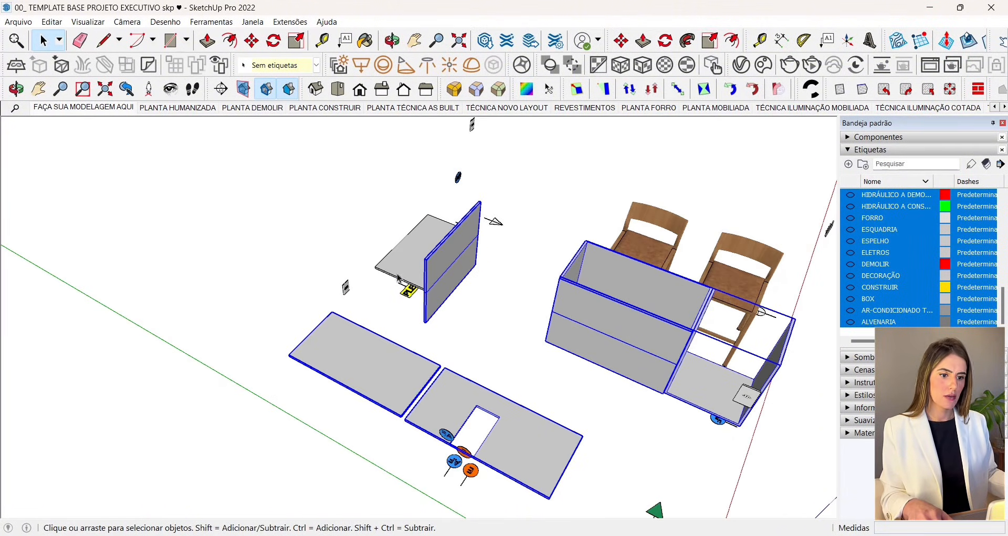
{"action": "left_click", "coordinate": [284, 66]}
{"action": "left_click", "coordinate": [272, 378]}
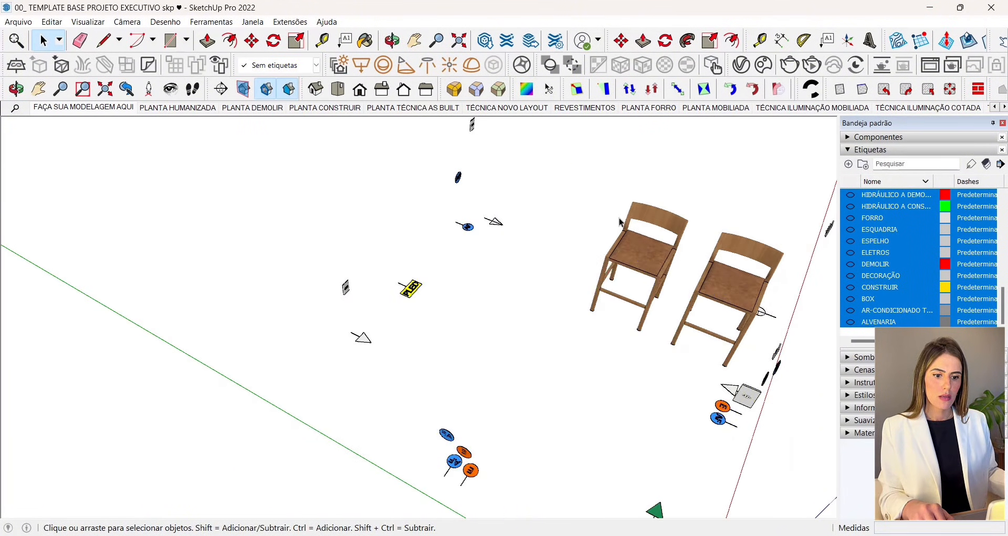
Step: Select both wooden stools and assign them to the MÓVEIS SOLTOS tag
{"action": "middle_click_drag", "start_coordinate": [619, 219], "coordinate": [447, 237]}
{"action": "scroll", "coordinate": [447, 237], "scroll_direction": "down", "scroll_amount": 3}
{"action": "middle_click_drag", "start_coordinate": [420, 273], "coordinate": [190, 405]}
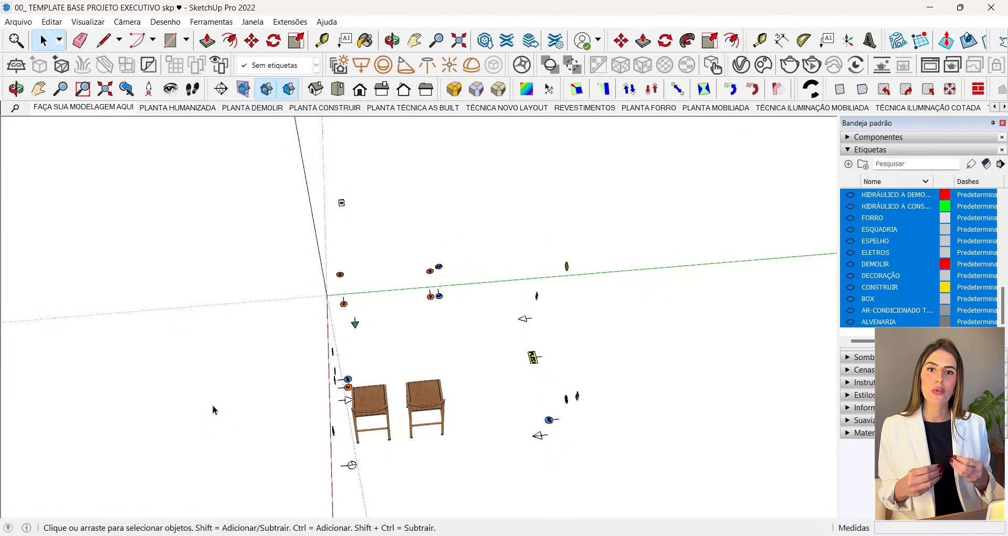
{"action": "scroll", "coordinate": [382, 437], "scroll_direction": "up", "scroll_amount": 3}
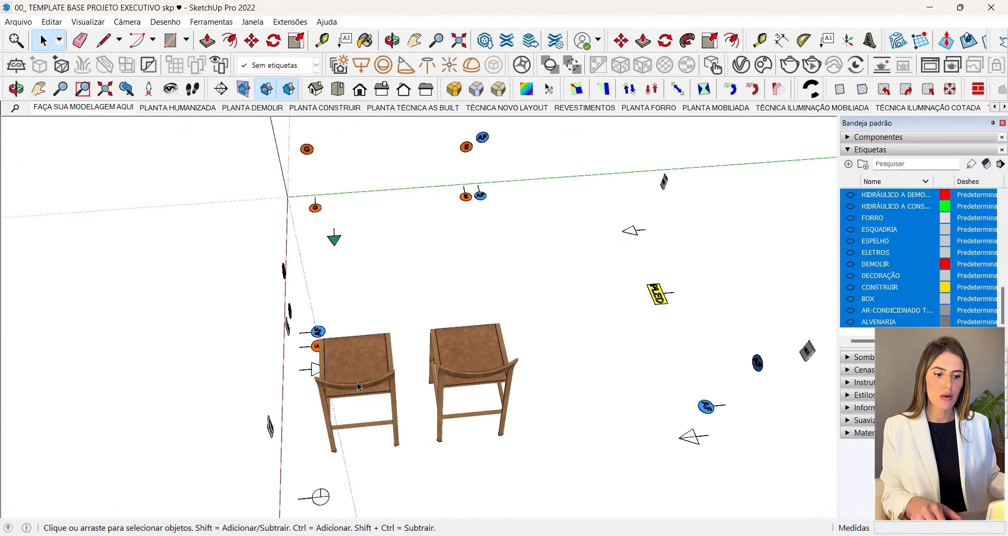
{"action": "left_click", "coordinate": [357, 368]}
{"action": "left_click", "coordinate": [473, 363], "text": "shift"}
{"action": "left_click", "coordinate": [297, 68]}
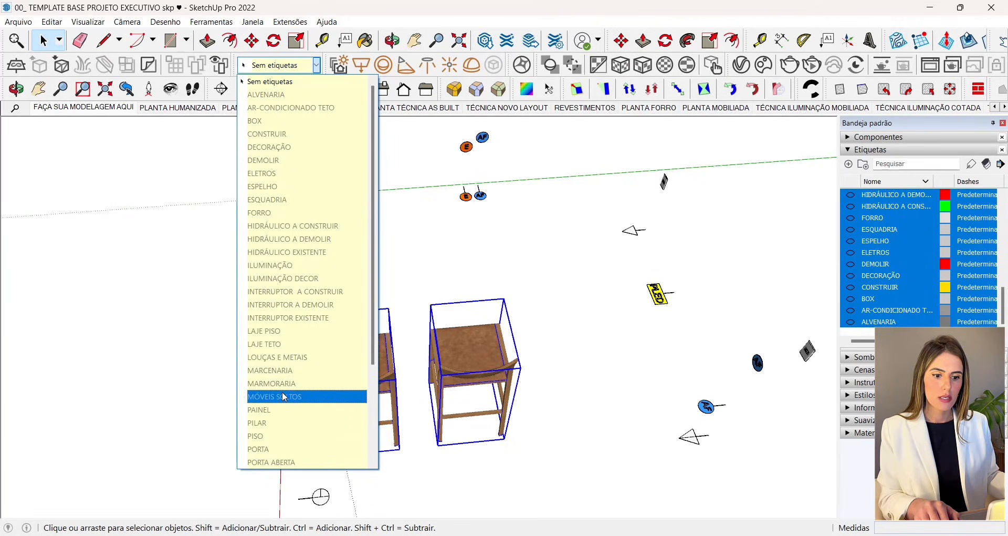
{"action": "left_click", "coordinate": [287, 395]}
Step: Select the isolated wall switch with its floor symbol and assign it to the INTERRUPTOR EXISTENTE tag
{"action": "middle_click_drag", "start_coordinate": [310, 431], "coordinate": [2, 366]}
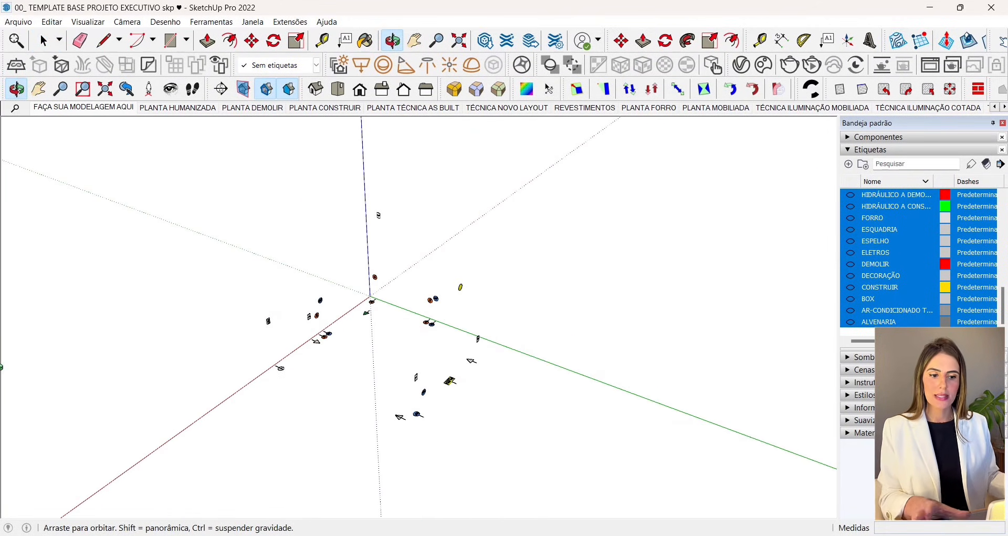
{"action": "middle_click_drag", "start_coordinate": [303, 377], "coordinate": [123, 327]}
{"action": "scroll", "coordinate": [270, 269], "scroll_direction": "up", "scroll_amount": 4}
{"action": "left_click", "coordinate": [282, 273]}
{"action": "scroll", "coordinate": [283, 273], "scroll_direction": "up", "scroll_amount": 6}
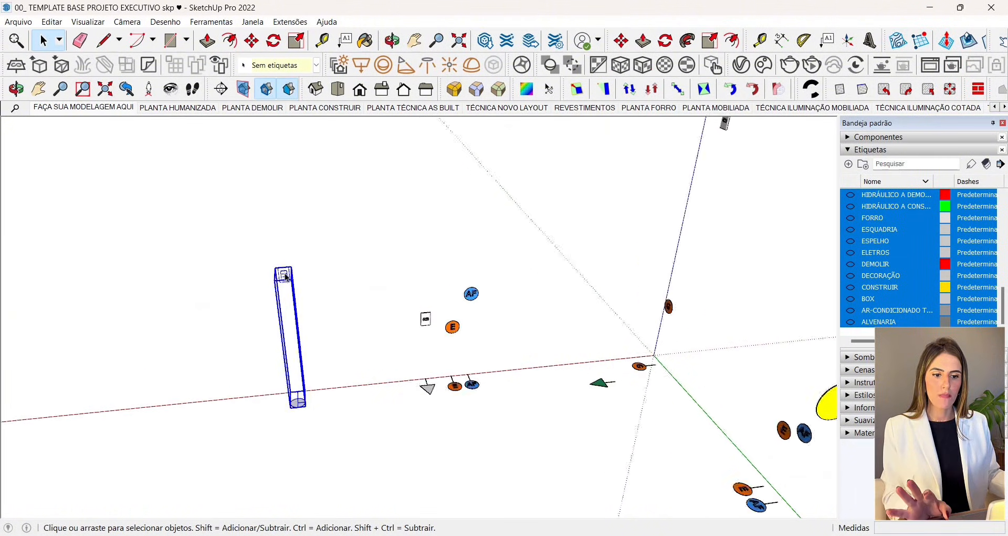
{"action": "middle_click_drag", "start_coordinate": [282, 273], "coordinate": [268, 253]}
{"action": "scroll", "coordinate": [268, 253], "scroll_direction": "down", "scroll_amount": 5}
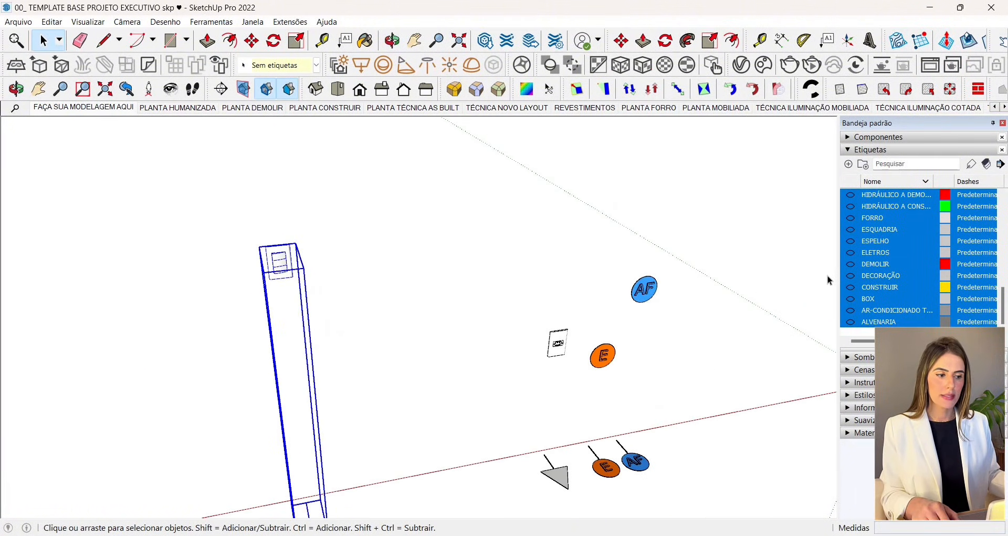
{"action": "left_click", "coordinate": [283, 64]}
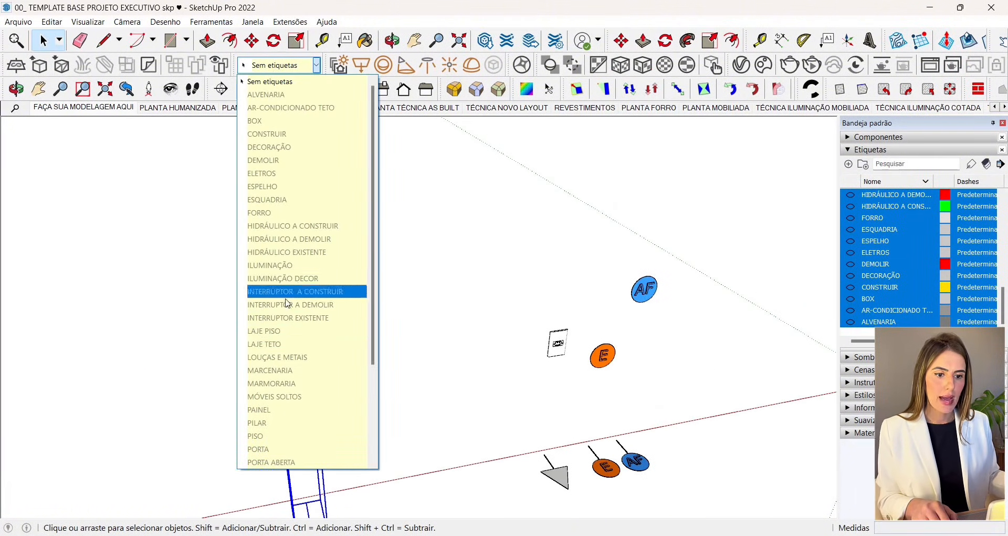
{"action": "left_click", "coordinate": [307, 320]}
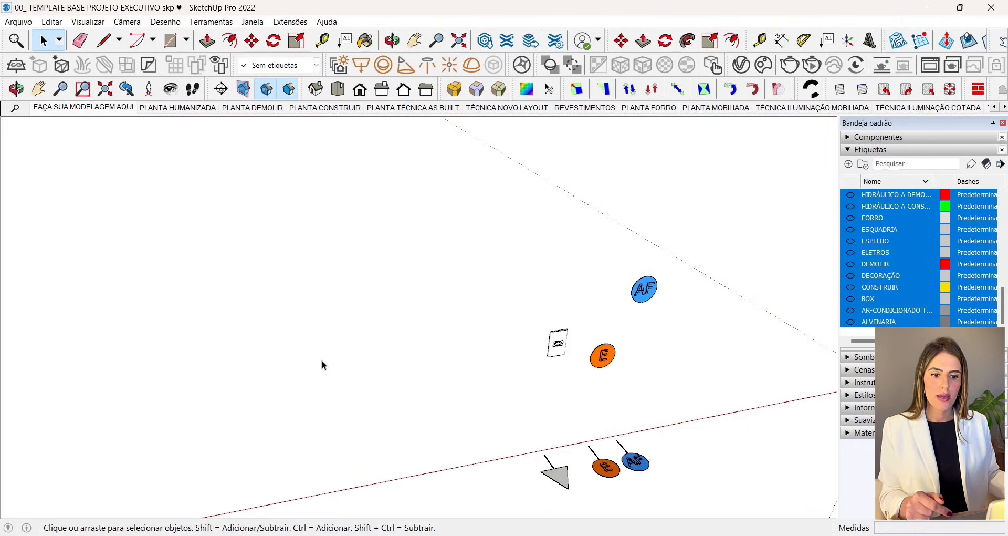
Step: Select the outlet beside the E and AF points on the red-axis wall and assign it to the TOMADA EXISTENTE tag
{"action": "middle_click_drag", "start_coordinate": [322, 361], "coordinate": [174, 241]}
{"action": "scroll", "coordinate": [174, 241], "scroll_direction": "down", "scroll_amount": 4}
{"action": "middle_click_drag", "start_coordinate": [367, 301], "coordinate": [381, 306]}
{"action": "key", "text": "space"}
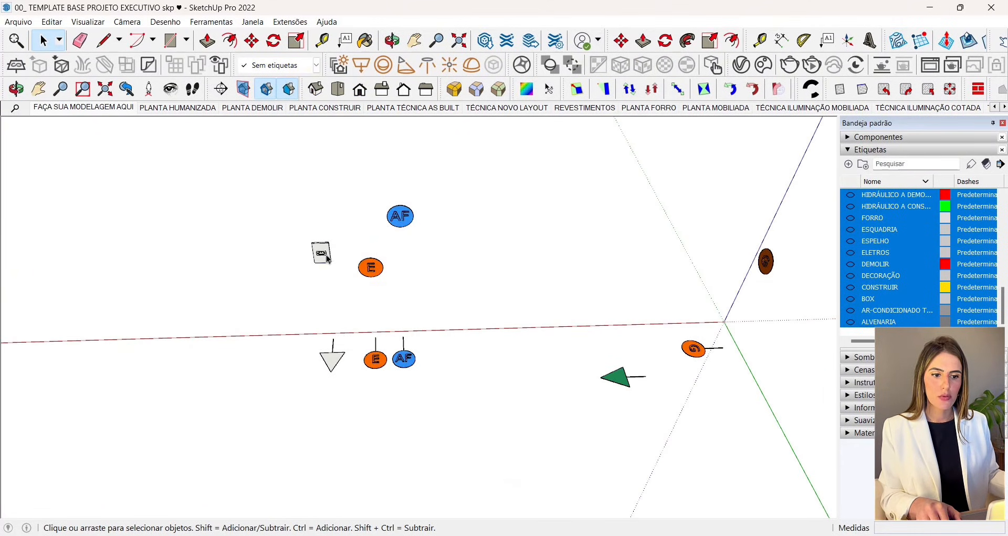
{"action": "left_click", "coordinate": [342, 278]}
{"action": "scroll", "coordinate": [344, 281], "scroll_direction": "up", "scroll_amount": 4}
{"action": "left_click", "coordinate": [303, 65]}
{"action": "scroll", "coordinate": [312, 415], "scroll_direction": "down", "scroll_amount": 4}
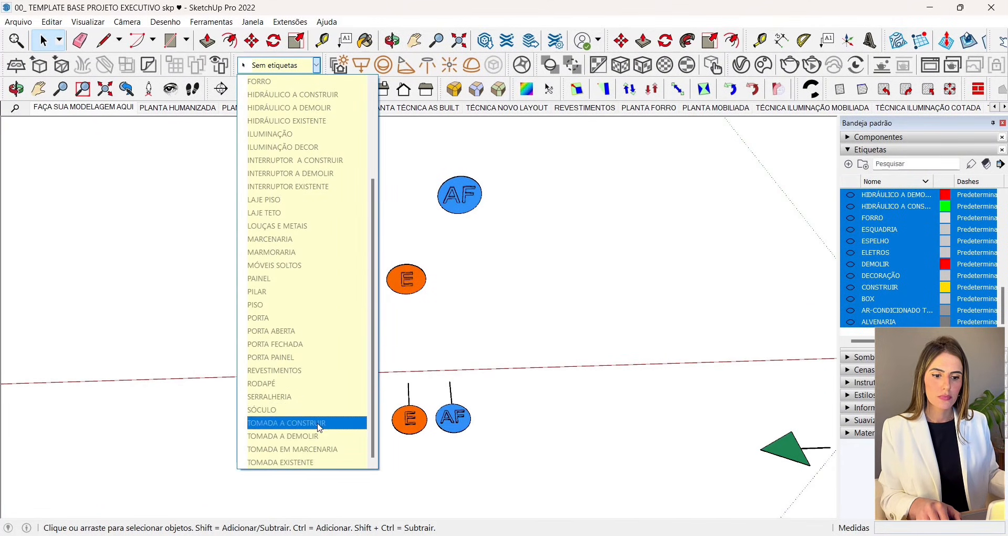
{"action": "left_click", "coordinate": [294, 462]}
Step: Select the E and AF points on the red-axis wall and assign them to the HIDRÁULICO A CONSTRUIR tag
{"action": "scroll", "coordinate": [293, 460], "scroll_direction": "down", "scroll_amount": 3}
{"action": "scroll", "coordinate": [389, 462], "scroll_direction": "up", "scroll_amount": 2}
{"action": "left_click_drag", "start_coordinate": [389, 463], "coordinate": [303, 416]}
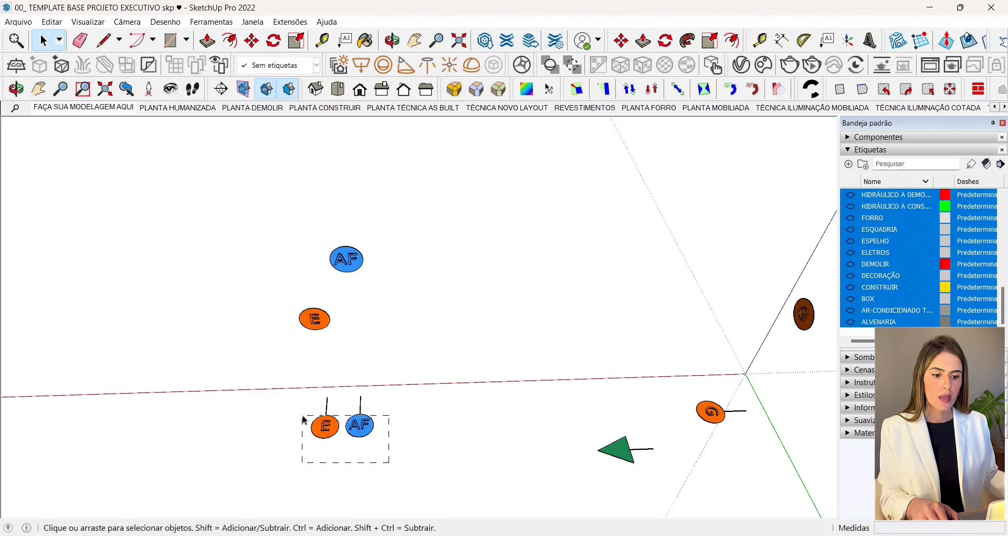
{"action": "left_click", "coordinate": [280, 64]}
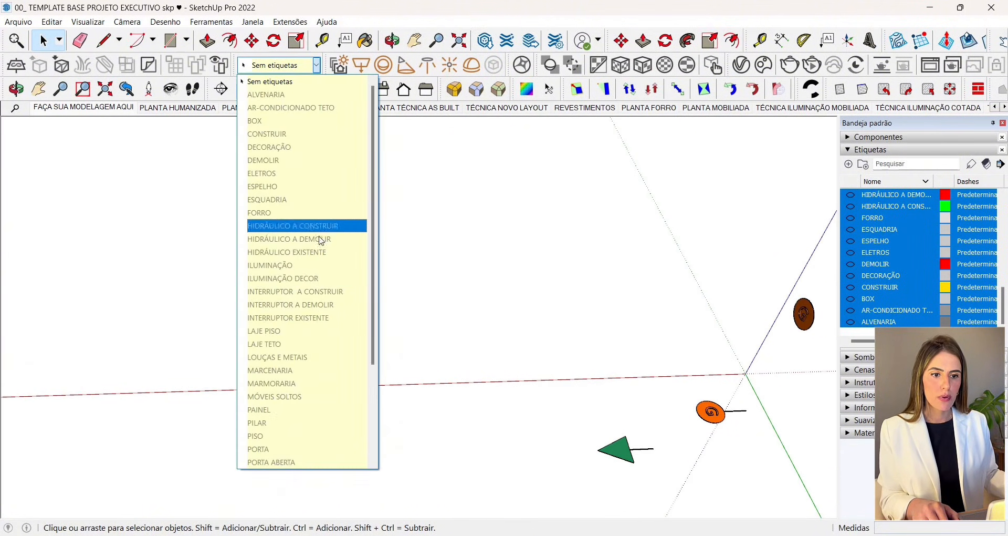
{"action": "left_click", "coordinate": [303, 226]}
Step: Select the orange G point near the origin and assign it to the HIDRÁULICO EXISTENTE tag
{"action": "middle_click_drag", "start_coordinate": [389, 315], "coordinate": [431, 199]}
{"action": "left_click", "coordinate": [432, 198]}
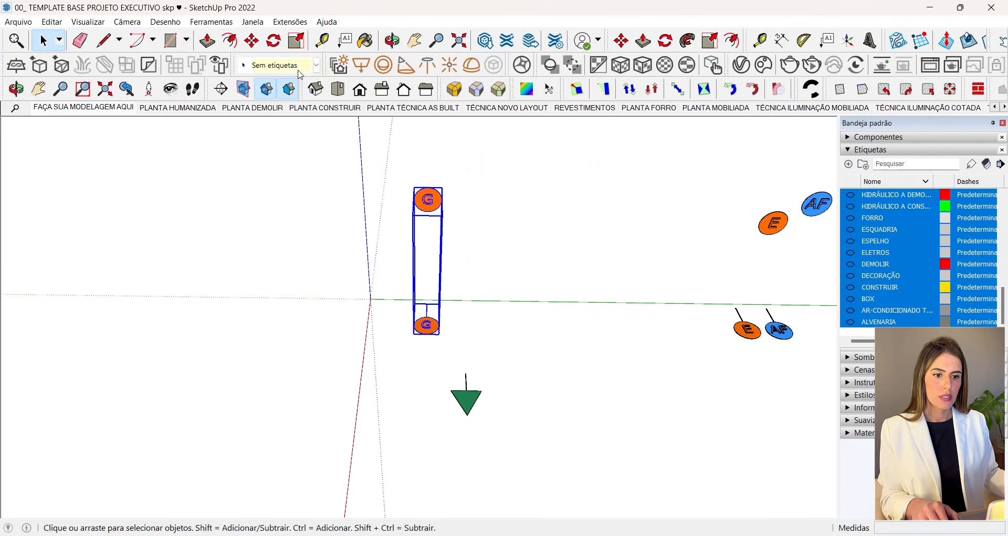
{"action": "left_click", "coordinate": [299, 68]}
{"action": "left_click", "coordinate": [288, 261]}
Step: Select the E and AF points on the green-axis wall together and assign them to the HIDRÁULICO EXISTENTE tag
{"action": "scroll", "coordinate": [288, 261], "scroll_direction": "down", "scroll_amount": 3}
{"action": "left_click_drag", "start_coordinate": [552, 357], "coordinate": [487, 263]}
{"action": "scroll", "coordinate": [504, 268], "scroll_direction": "up", "scroll_amount": 2}
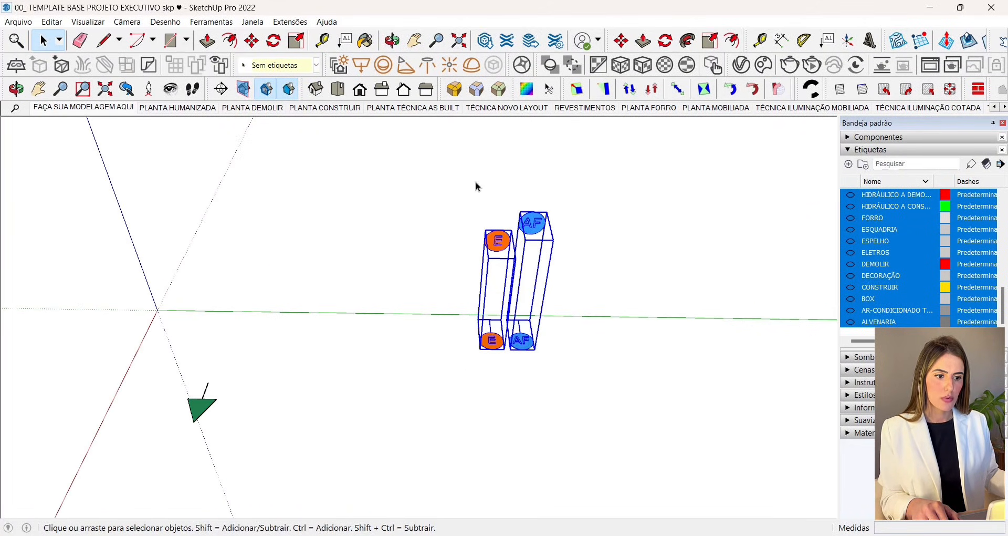
{"action": "left_click", "coordinate": [287, 65]}
{"action": "left_click", "coordinate": [332, 254]}
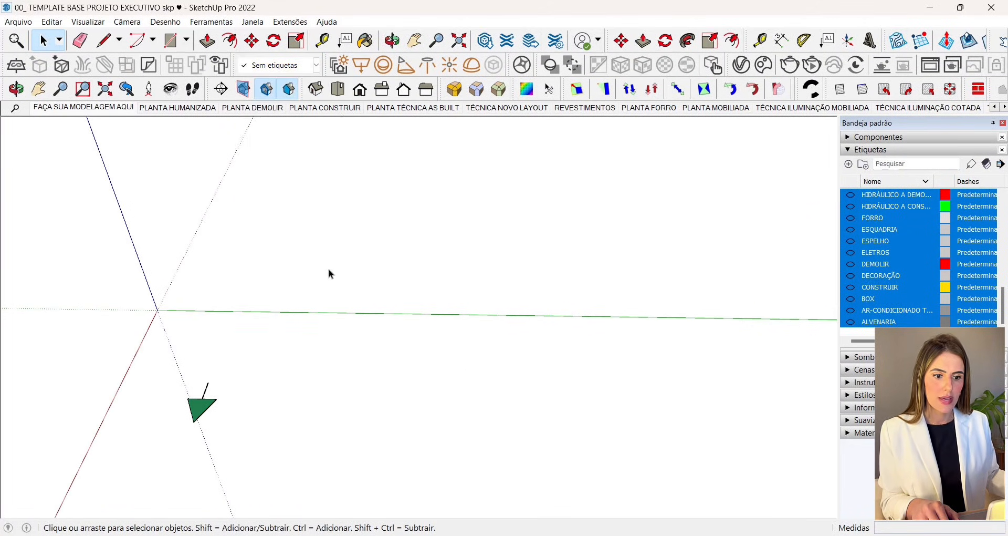
Step: Select the outlet symbol with the green triangle and assign it to the TOMADA A CONSTRUIR tag
{"action": "scroll", "coordinate": [329, 273], "scroll_direction": "down", "scroll_amount": 3}
{"action": "left_click", "coordinate": [324, 347]}
{"action": "left_click", "coordinate": [296, 64]}
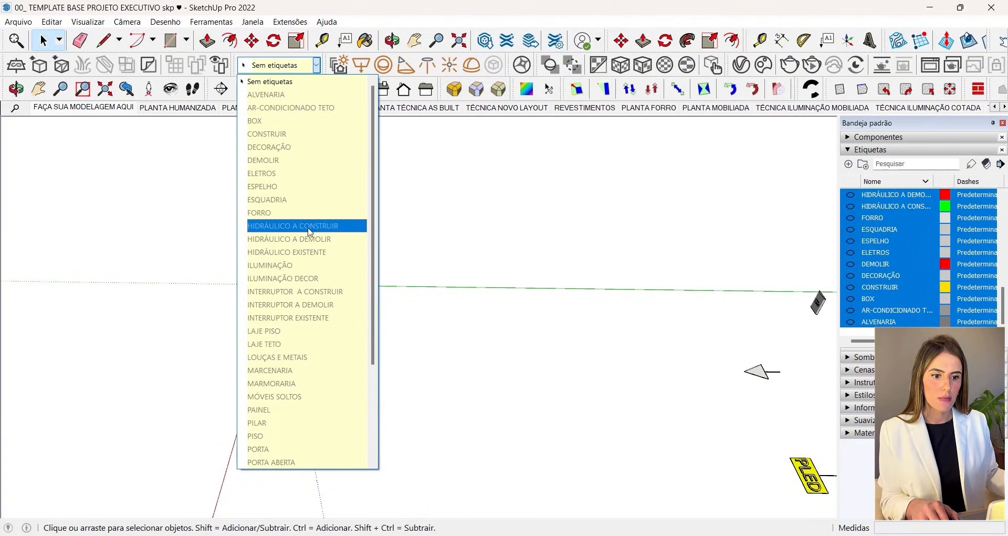
{"action": "scroll", "coordinate": [282, 441], "scroll_direction": "down", "scroll_amount": 4}
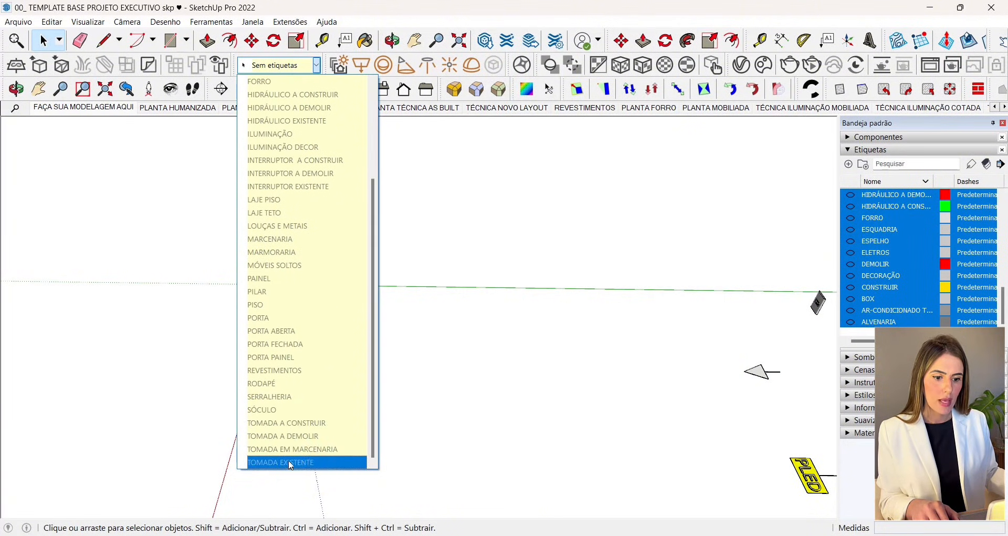
{"action": "left_click", "coordinate": [294, 423]}
Step: Select the outlet with the grey triangle nearest the PLED symbol and assign it to the TOMADA EXISTENTE tag
{"action": "scroll", "coordinate": [470, 353], "scroll_direction": "up", "scroll_amount": 6}
{"action": "left_click", "coordinate": [332, 242]}
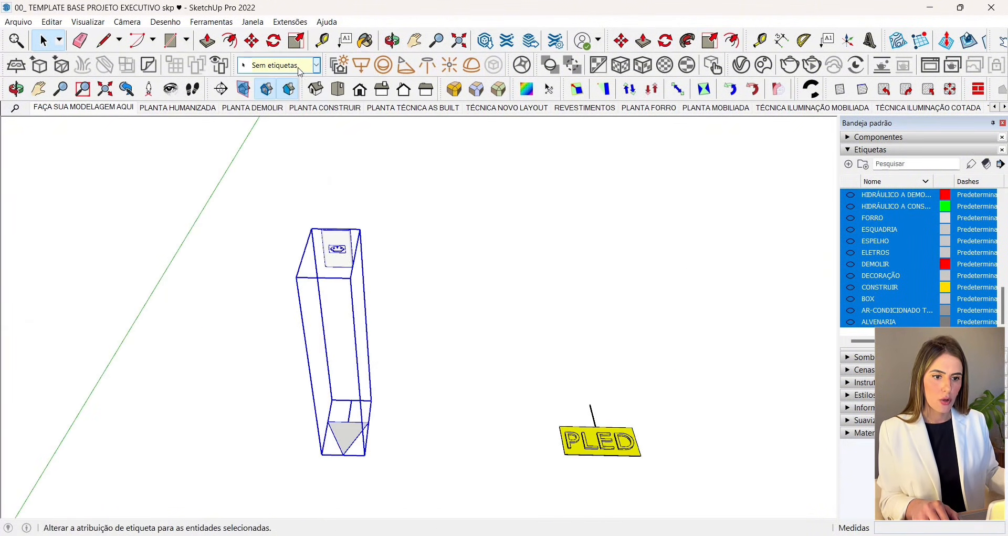
{"action": "left_click", "coordinate": [295, 65]}
{"action": "left_click", "coordinate": [306, 464]}
Step: Select the remaining blue AF point and assign it to the HIDRÁULICO A CONSTRUIR tag
{"action": "scroll", "coordinate": [218, 392], "scroll_direction": "down", "scroll_amount": 6}
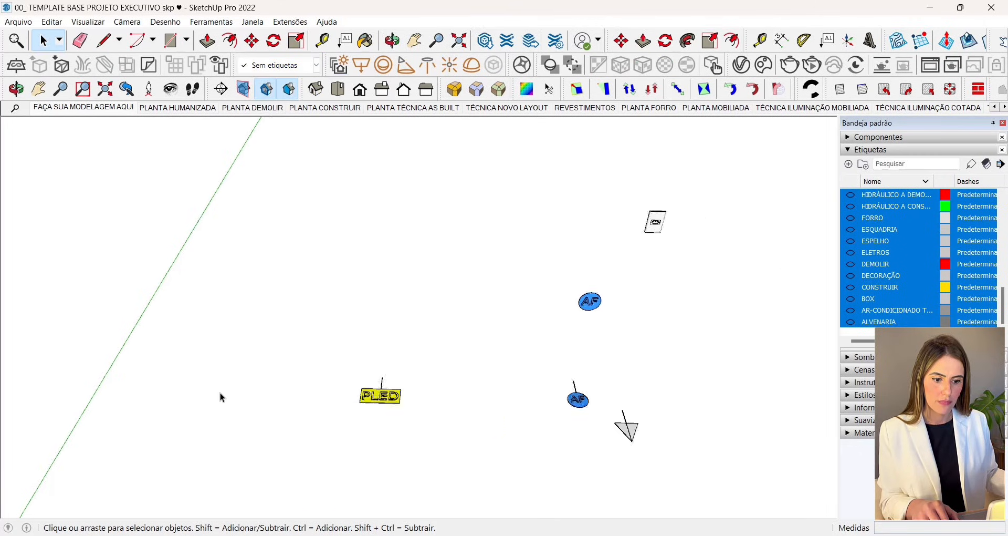
{"action": "scroll", "coordinate": [386, 291], "scroll_direction": "up", "scroll_amount": 4}
{"action": "scroll", "coordinate": [386, 294], "scroll_direction": "down", "scroll_amount": 4}
{"action": "left_click", "coordinate": [422, 412]}
{"action": "scroll", "coordinate": [426, 389], "scroll_direction": "up", "scroll_amount": 3}
{"action": "left_click", "coordinate": [296, 64]}
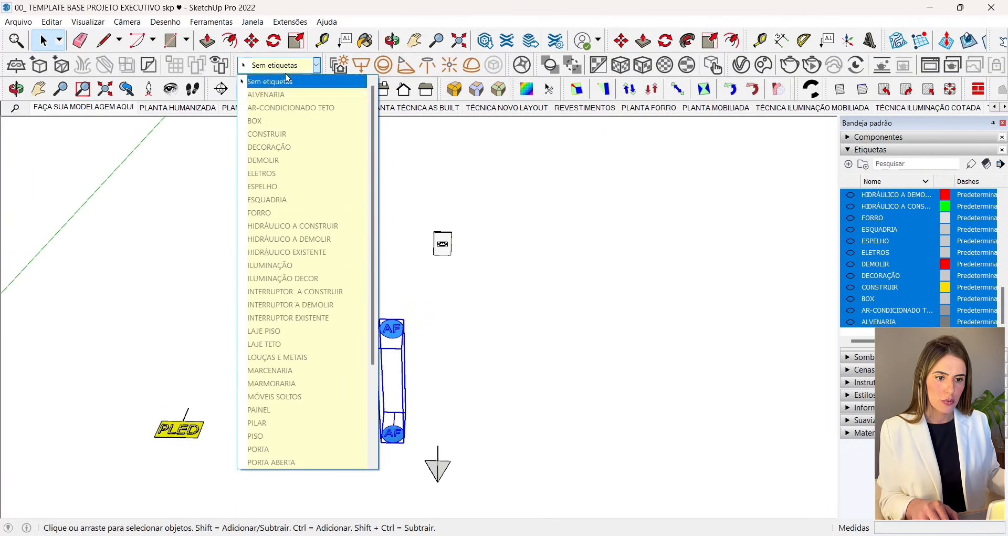
{"action": "left_click", "coordinate": [305, 234]}
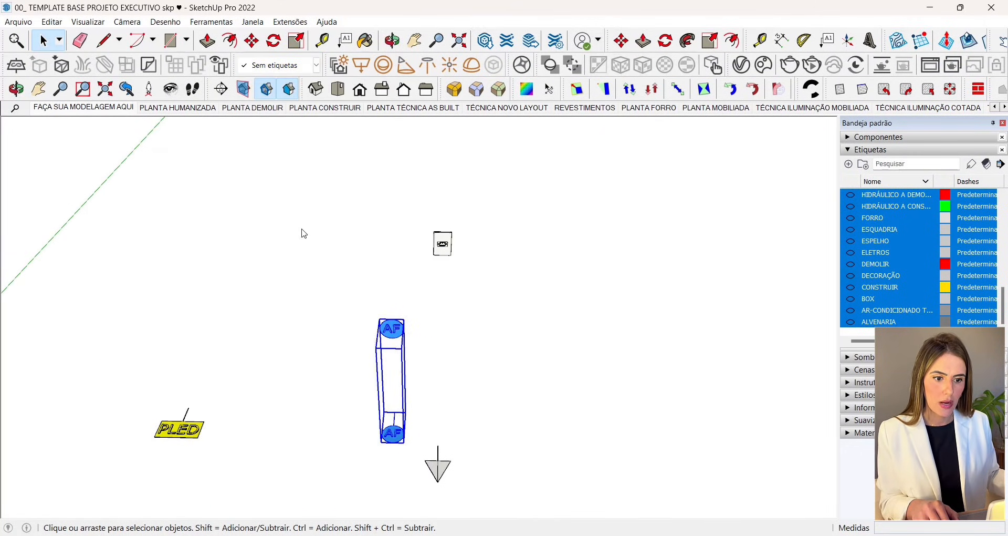
Step: Select the last outlet with its grey floor triangle and assign it to the TOMADA A CONSTRUIR tag
{"action": "left_click", "coordinate": [443, 245]}
{"action": "left_click", "coordinate": [298, 65]}
{"action": "scroll", "coordinate": [317, 231], "scroll_direction": "down", "scroll_amount": 3}
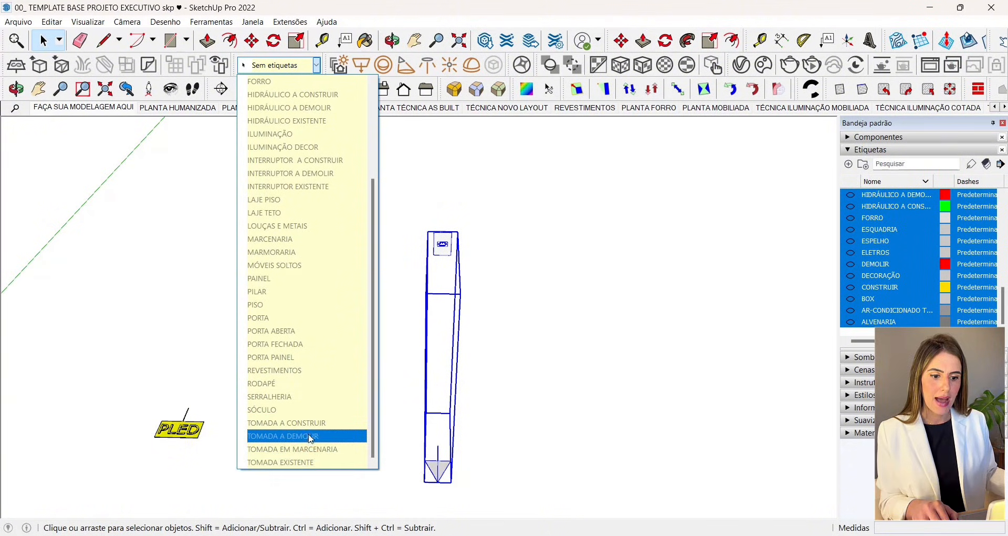
{"action": "left_click", "coordinate": [331, 439]}
Step: Select the yellow PLED symbol and assign it to the ILUMINAÇÃO tag
{"action": "scroll", "coordinate": [537, 364], "scroll_direction": "down", "scroll_amount": 2}
{"action": "scroll", "coordinate": [380, 302], "scroll_direction": "up", "scroll_amount": 4}
{"action": "middle_click_drag", "start_coordinate": [381, 306], "coordinate": [360, 368]}
{"action": "left_click", "coordinate": [296, 64]}
{"action": "left_click", "coordinate": [306, 266]}
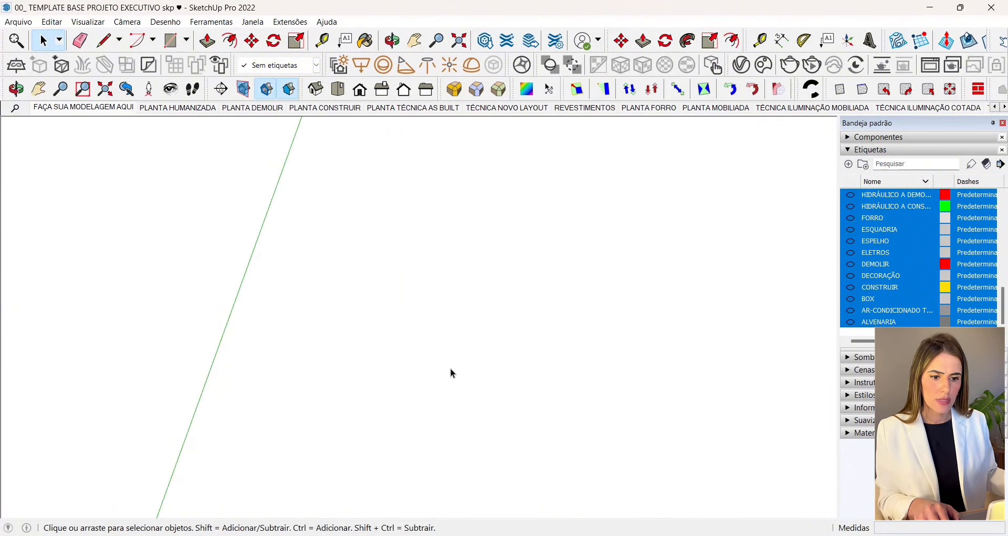
Step: Switch to the FAÇA SUA MODELAGEM AQUI scene, fit the whole model in view and update the scene
{"action": "left_click", "coordinate": [101, 112]}
{"action": "middle_click_drag", "start_coordinate": [365, 322], "coordinate": [124, 196]}
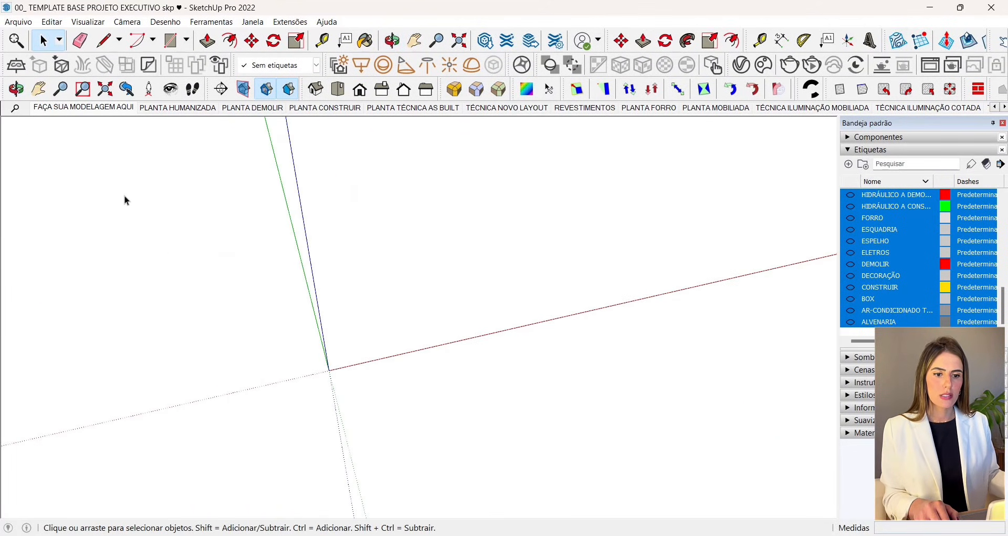
{"action": "left_click", "coordinate": [63, 108]}
{"action": "left_click", "coordinate": [993, 123]}
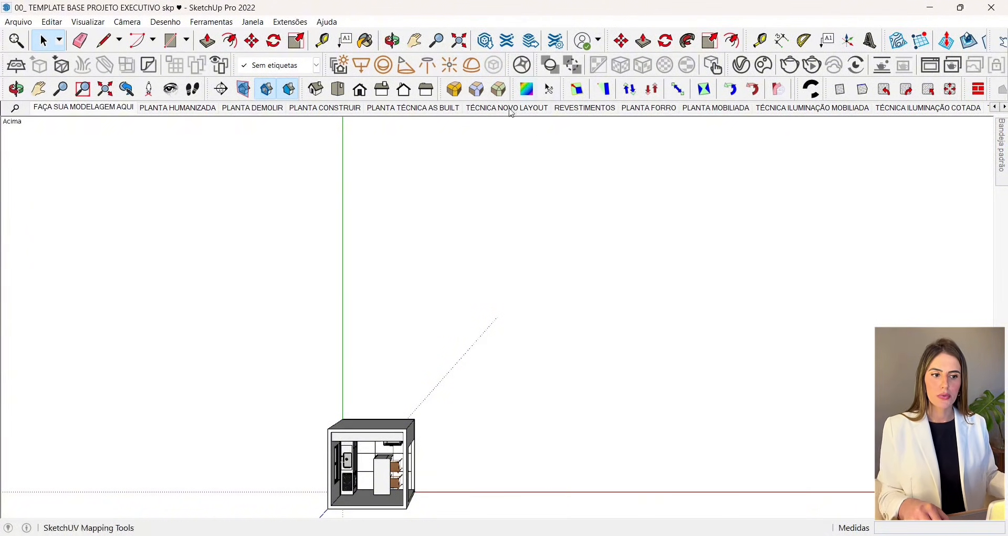
{"action": "left_click", "coordinate": [460, 41]}
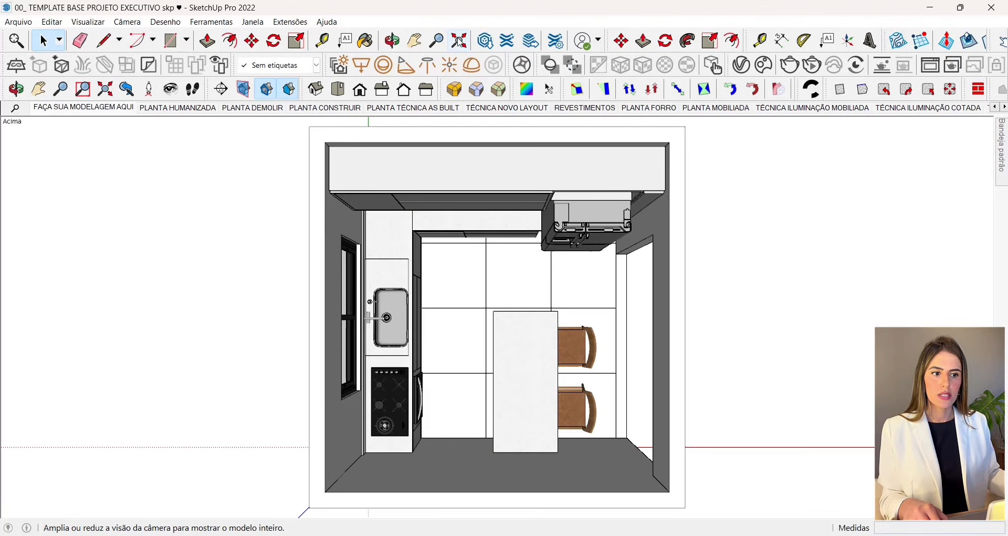
{"action": "right_click", "coordinate": [73, 108]}
{"action": "left_click", "coordinate": [118, 162]}
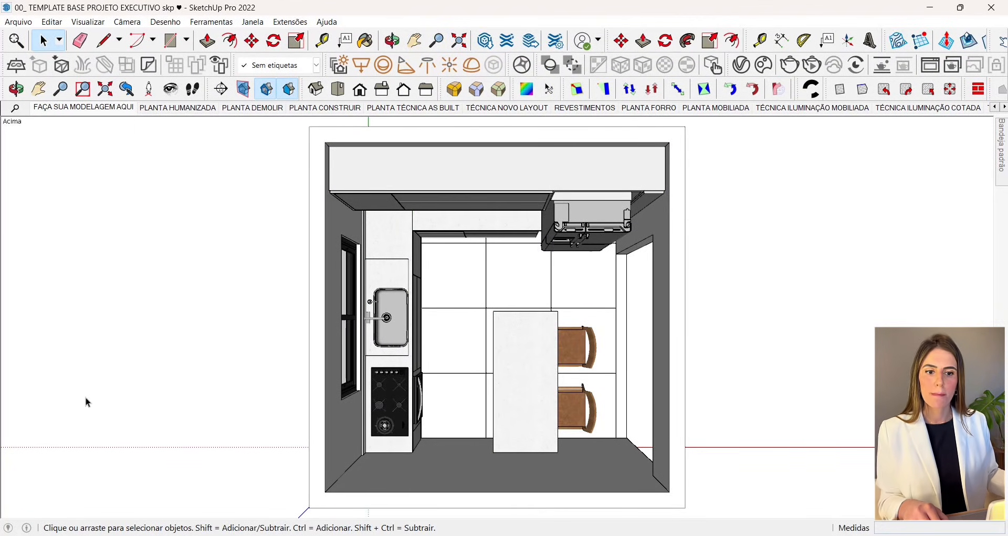
Step: Fit the model in the PLANTA HUMANIZADA scene and update that scene with the new view
{"action": "left_click", "coordinate": [178, 108]}
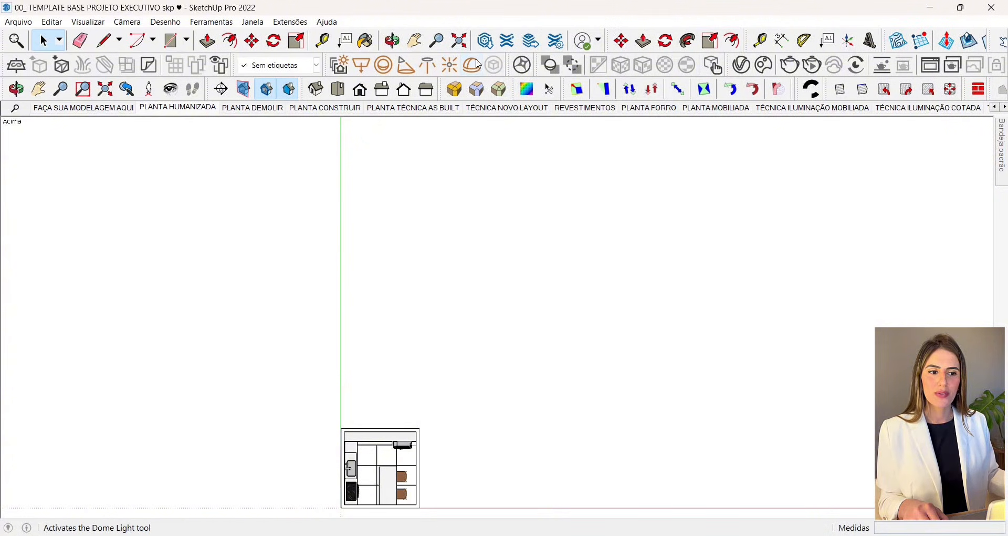
{"action": "left_click", "coordinate": [460, 41]}
{"action": "right_click", "coordinate": [197, 108]}
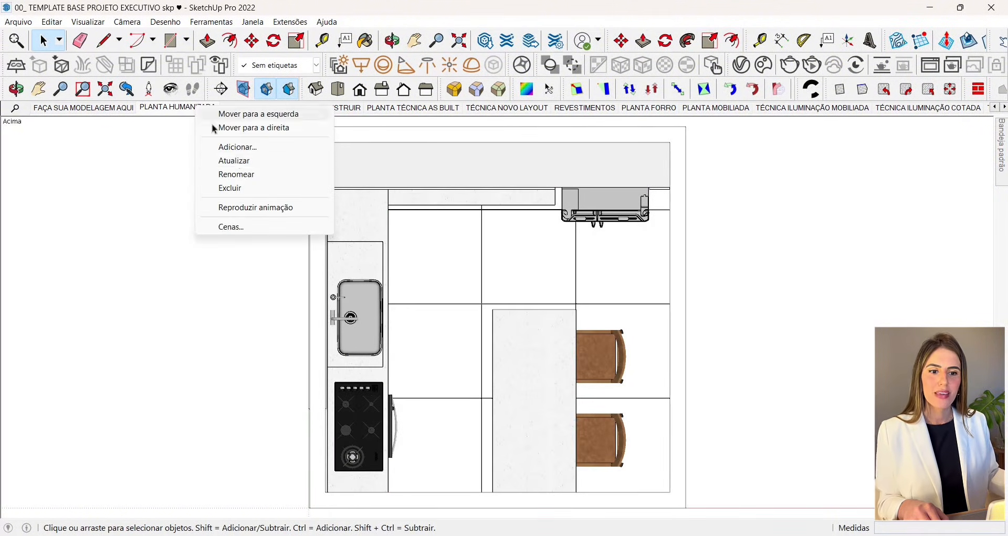
{"action": "left_click", "coordinate": [221, 160]}
Step: Fit the model in the PLANTA DEMOLIR scene and update that scene with the new view
{"action": "left_click", "coordinate": [256, 107]}
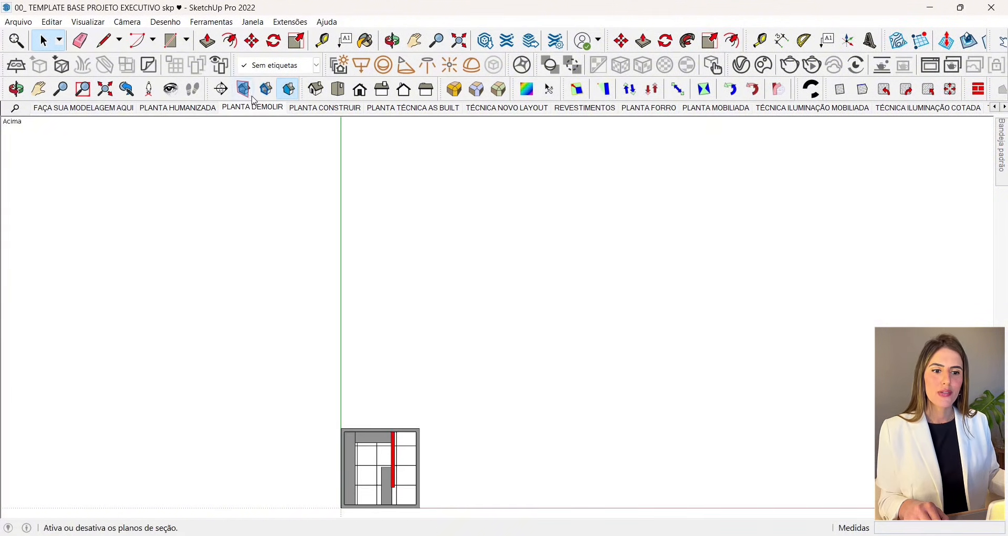
{"action": "left_click", "coordinate": [460, 41]}
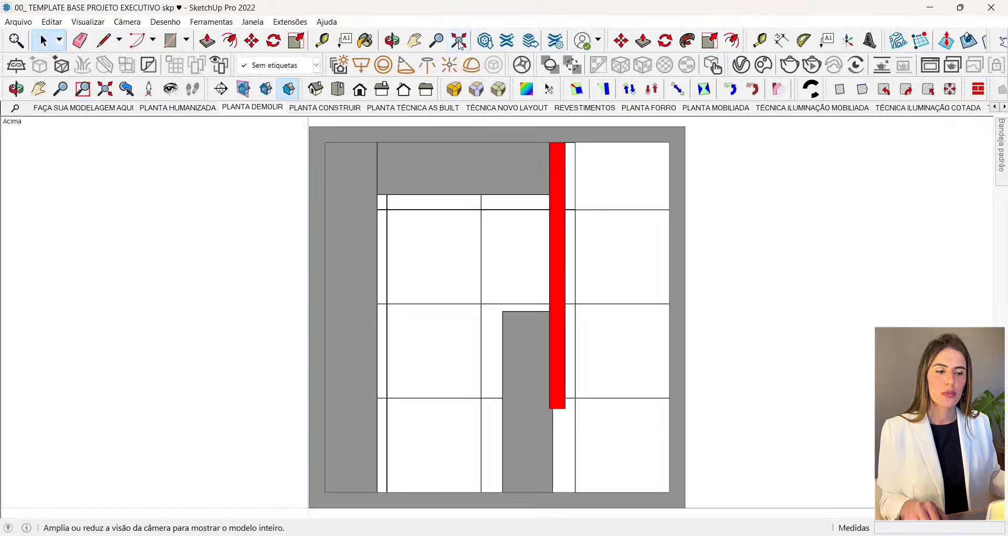
{"action": "right_click", "coordinate": [276, 108]}
{"action": "left_click", "coordinate": [315, 162]}
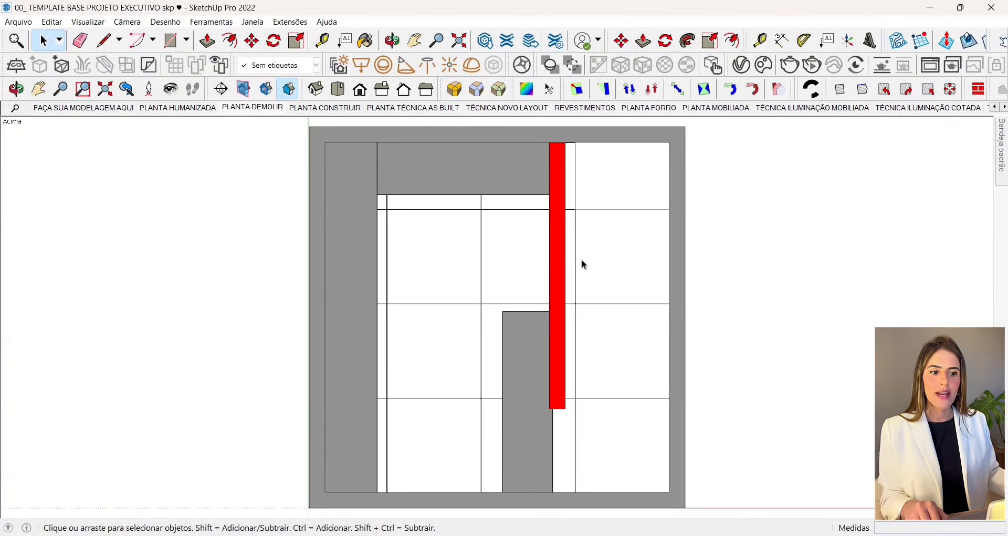
Step: In the PLANTA DEMOLIR scene, select the grey base block under the island and assign it to the CONSTRUIR tag
{"action": "middle_click_drag", "start_coordinate": [581, 260], "coordinate": [597, 210]}
{"action": "left_click", "coordinate": [253, 108]}
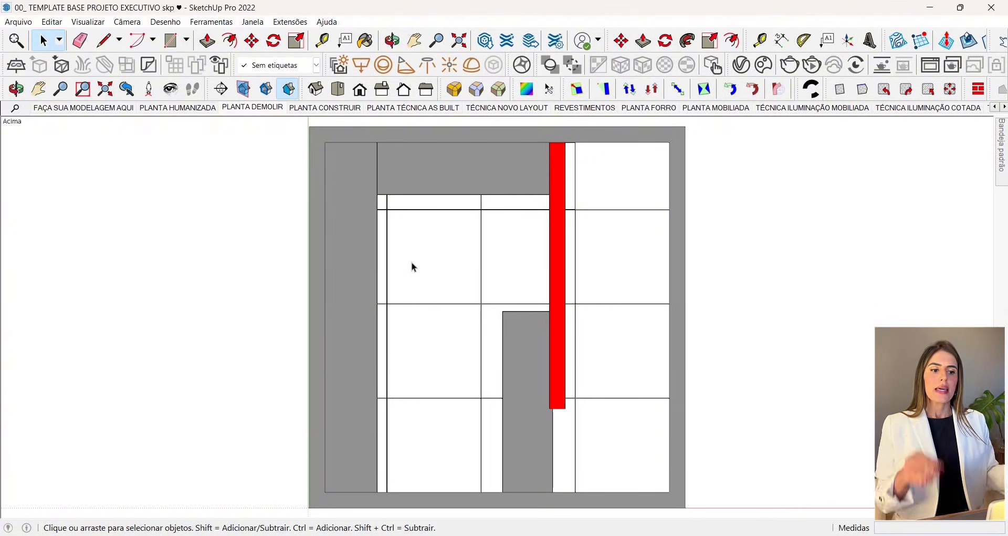
{"action": "left_click", "coordinate": [362, 190]}
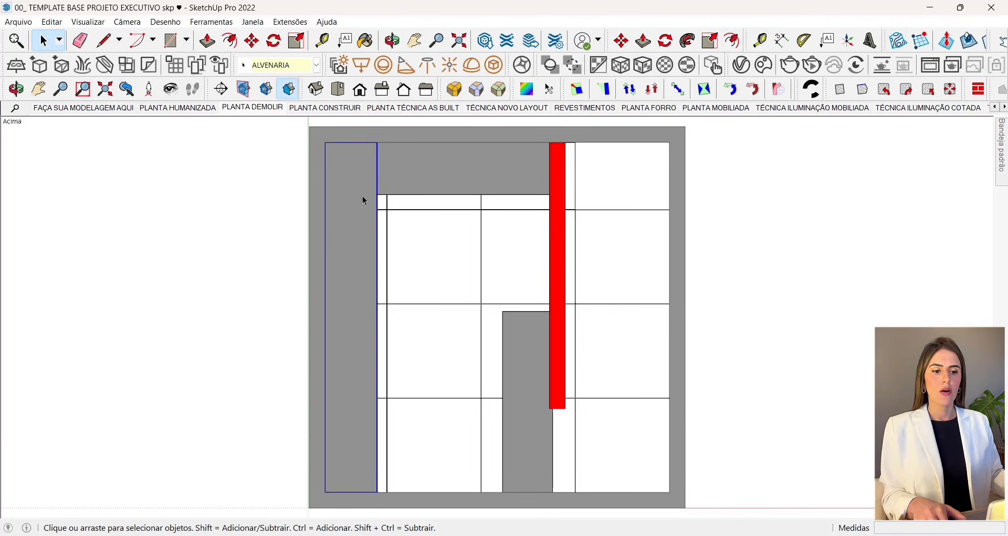
{"action": "left_click", "coordinate": [398, 173]}
{"action": "left_click", "coordinate": [346, 210]}
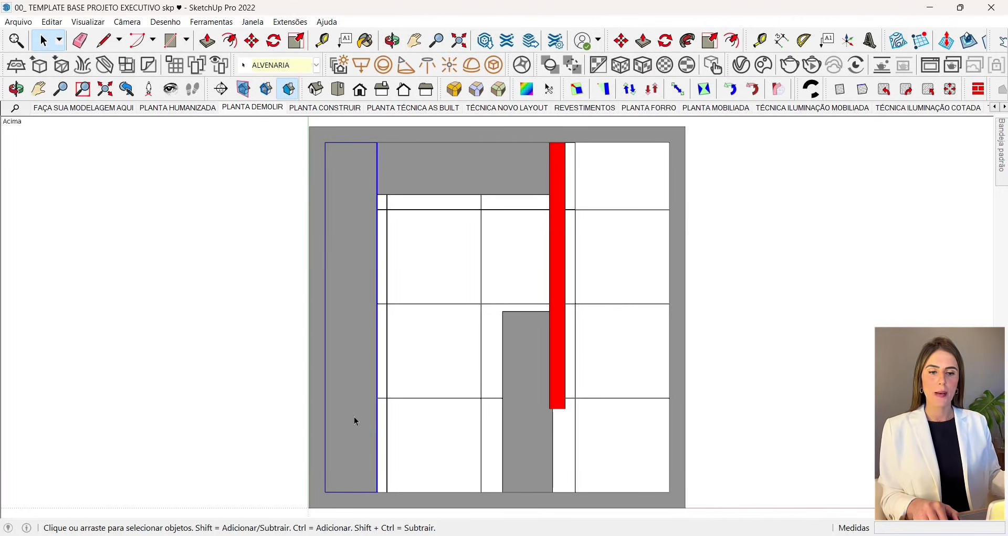
{"action": "left_click", "coordinate": [427, 175]}
{"action": "left_click", "coordinate": [362, 180]}
{"action": "left_click", "coordinate": [506, 354]}
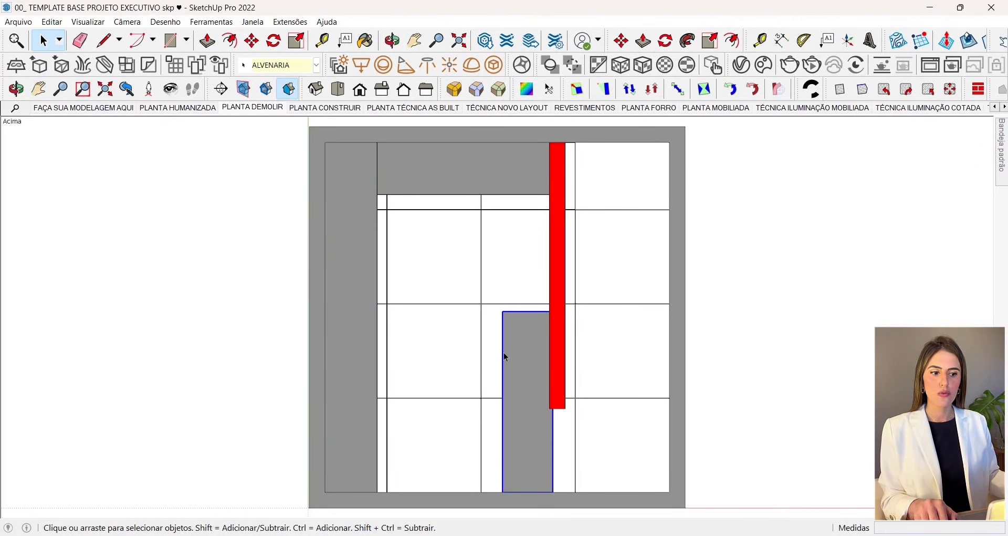
{"action": "left_click", "coordinate": [277, 66]}
{"action": "left_click", "coordinate": [270, 121]}
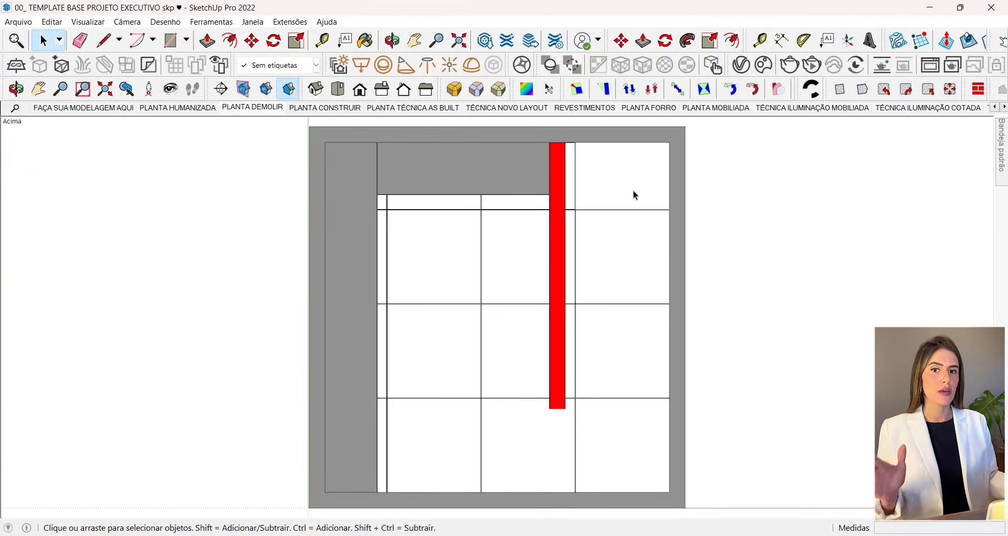
Step: Fit the model in the PLANTA CONSTRUIR scene, update the scene and select the yellow island base block
{"action": "left_click", "coordinate": [309, 108]}
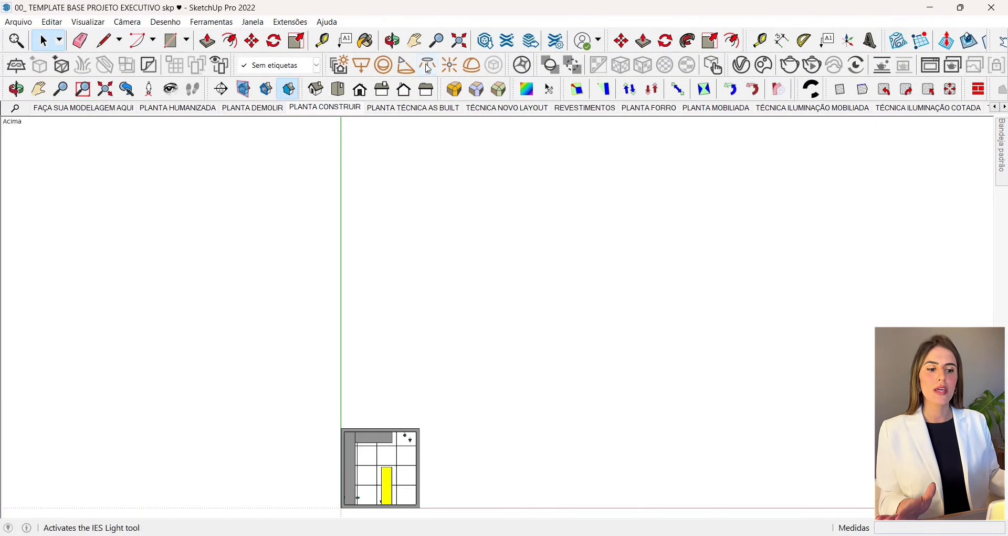
{"action": "right_click", "coordinate": [322, 113]}
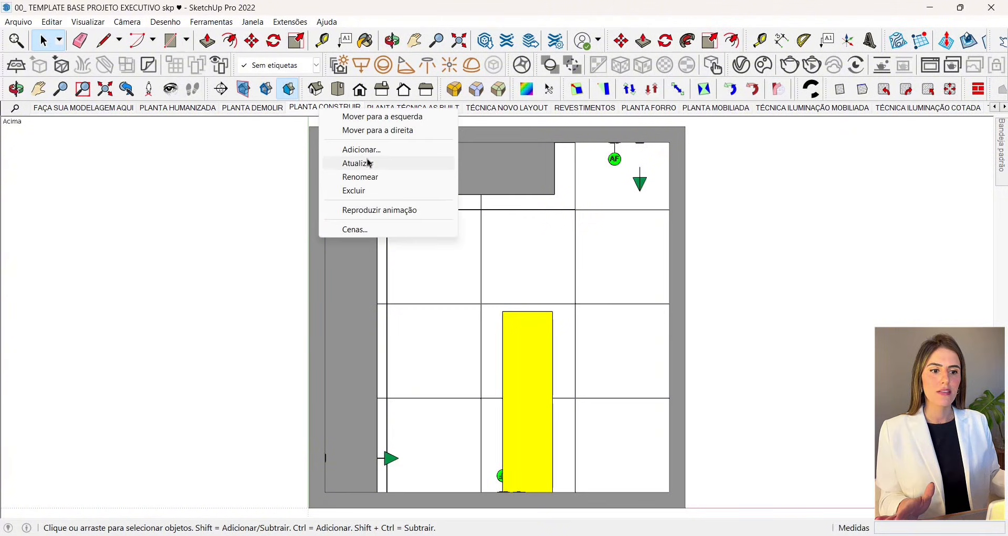
{"action": "left_click", "coordinate": [429, 162]}
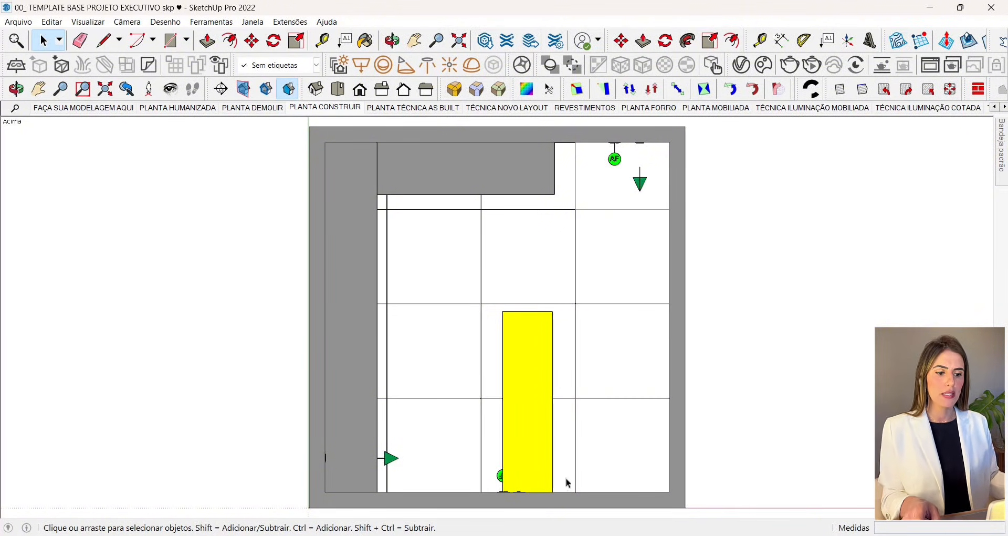
{"action": "left_click", "coordinate": [531, 427]}
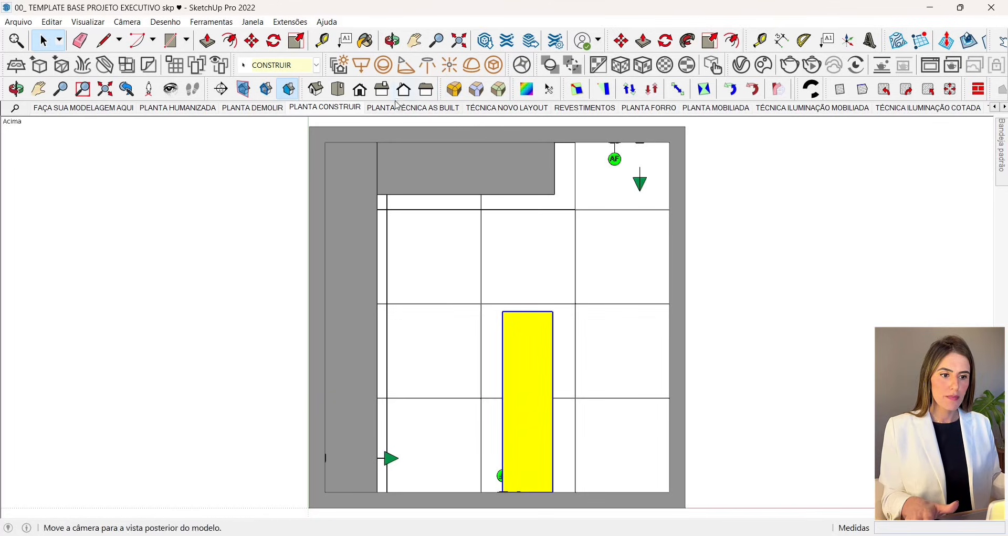
Step: Fit the model in the PLANTA TÉCNICA AS BUILT scene and update that scene with the new view
{"action": "left_click", "coordinate": [378, 110]}
{"action": "left_click", "coordinate": [460, 40]}
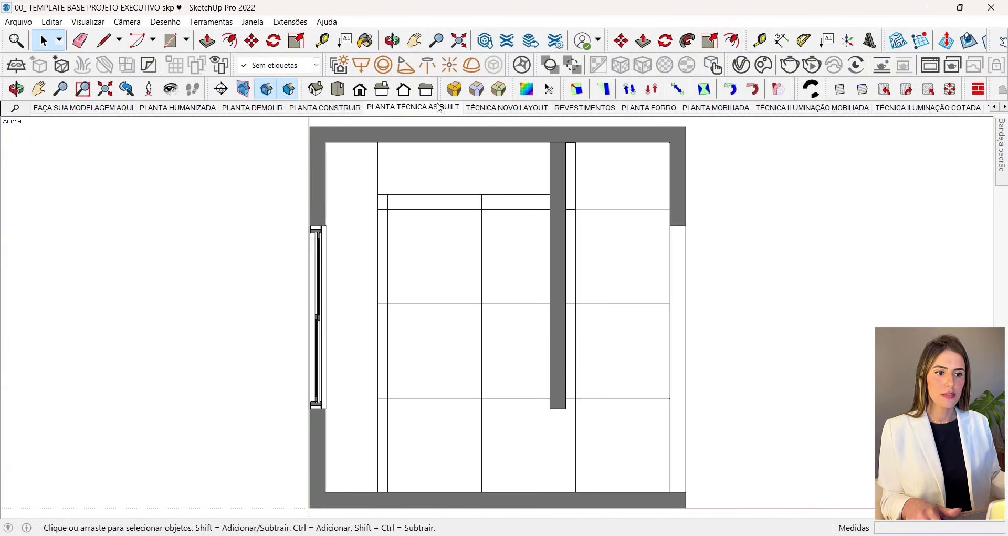
{"action": "right_click", "coordinate": [423, 108]}
{"action": "left_click", "coordinate": [465, 163]}
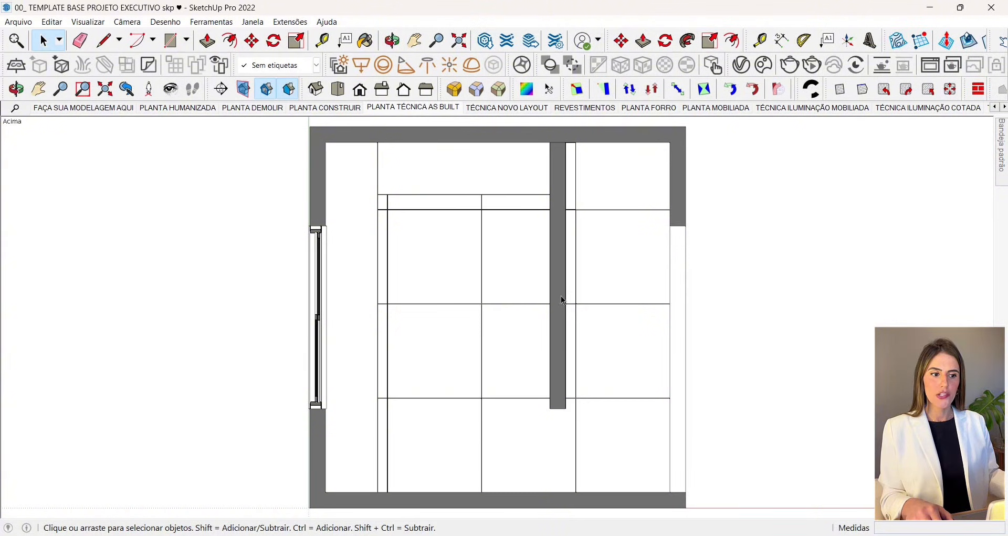
Step: Fit the model in the TÉCNICA NOVO LAYOUT scene, update that scene and compare it with PLANTA TÉCNICA AS BUILT
{"action": "left_click", "coordinate": [270, 107]}
{"action": "left_click", "coordinate": [444, 109]}
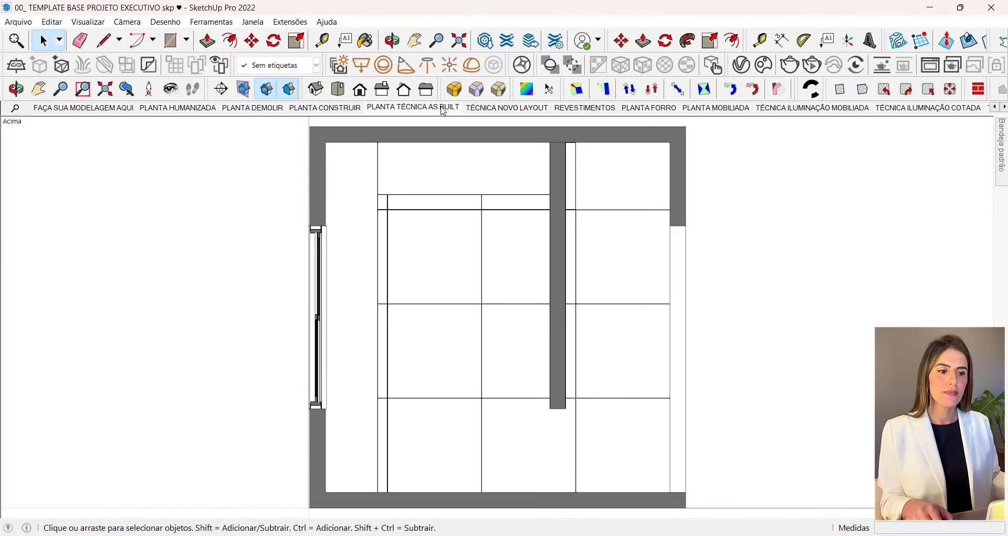
{"action": "left_click", "coordinate": [499, 107]}
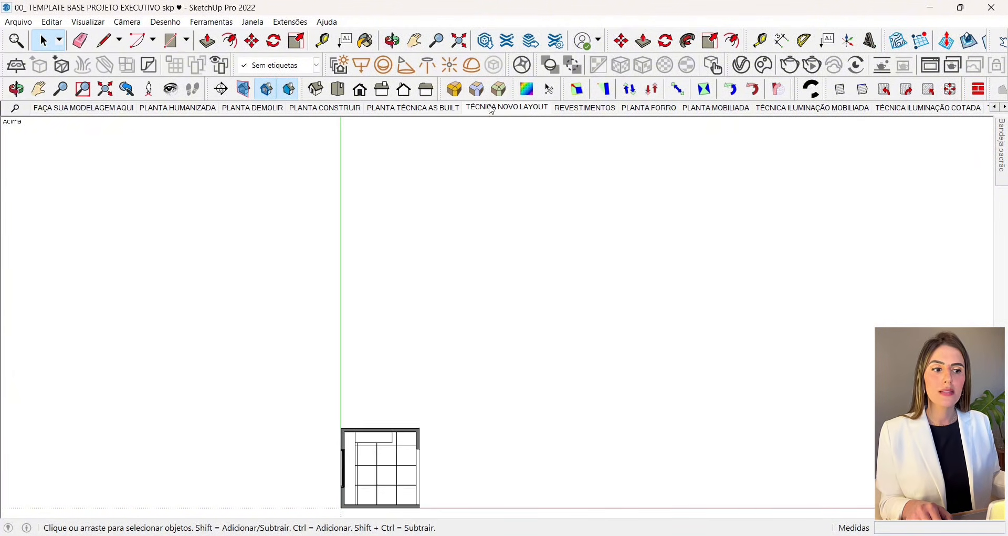
{"action": "left_click", "coordinate": [460, 41]}
{"action": "right_click", "coordinate": [489, 108]}
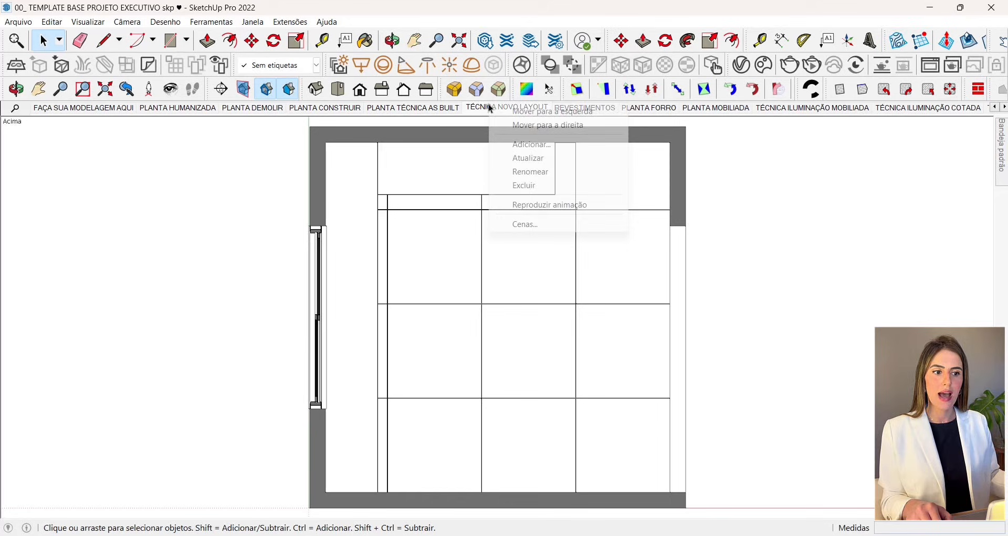
{"action": "left_click", "coordinate": [528, 156]}
{"action": "left_click", "coordinate": [396, 109]}
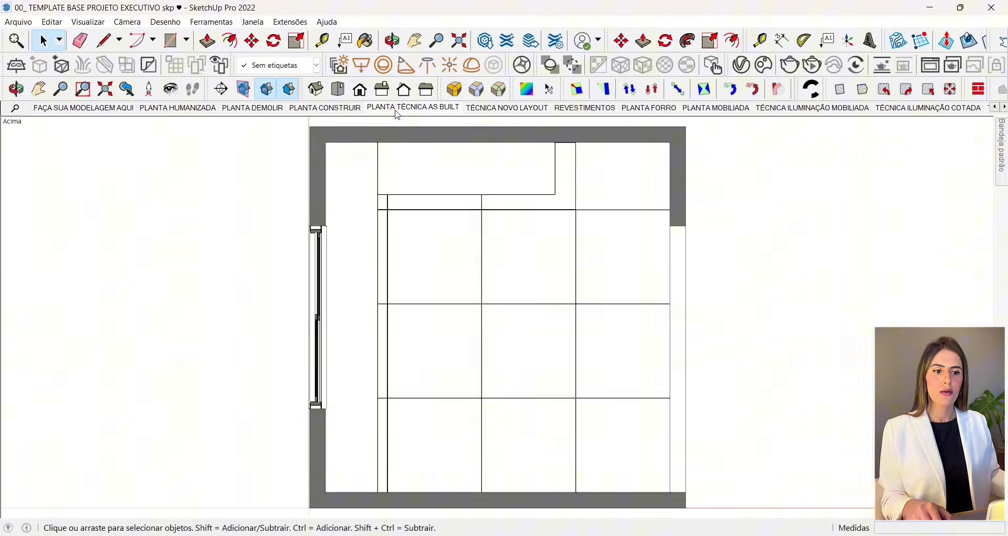
{"action": "left_click", "coordinate": [503, 106]}
Step: Fit the model in the REVESTIMENTOS scene and update that scene with the new view
{"action": "left_click", "coordinate": [564, 109]}
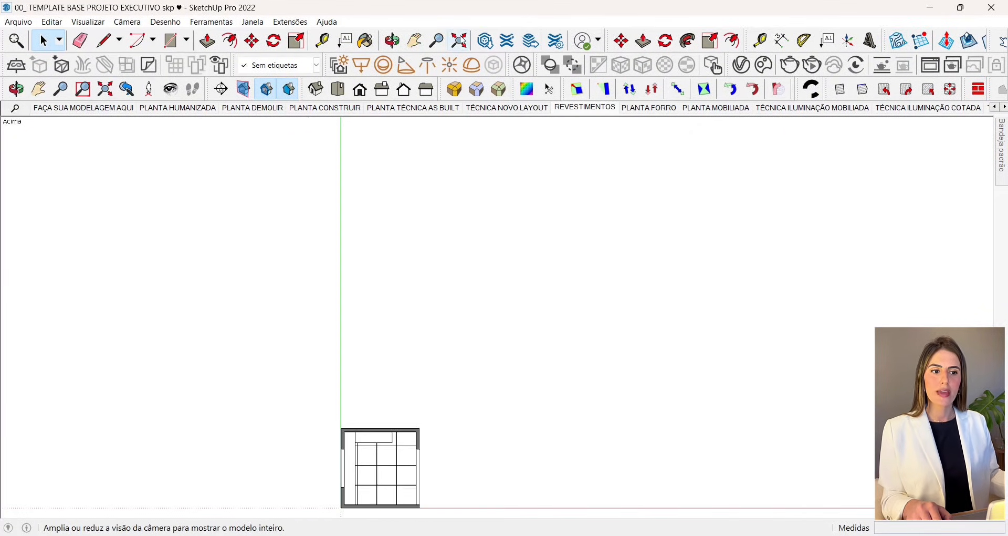
{"action": "left_click", "coordinate": [460, 41]}
{"action": "right_click", "coordinate": [582, 107]}
{"action": "left_click", "coordinate": [609, 159]}
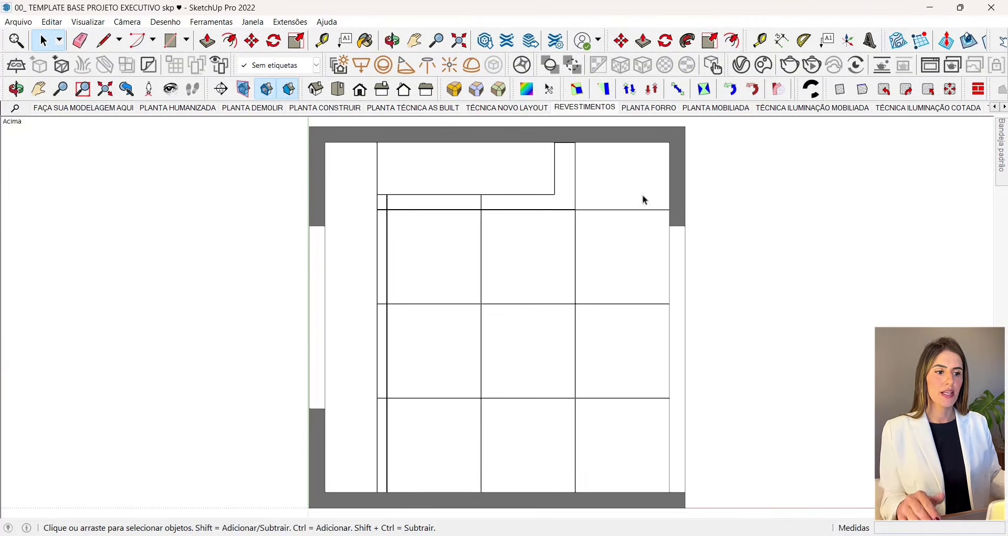
Step: Fit the model in the PLANTA FORRO scene and update that scene with the new view
{"action": "left_click", "coordinate": [641, 109]}
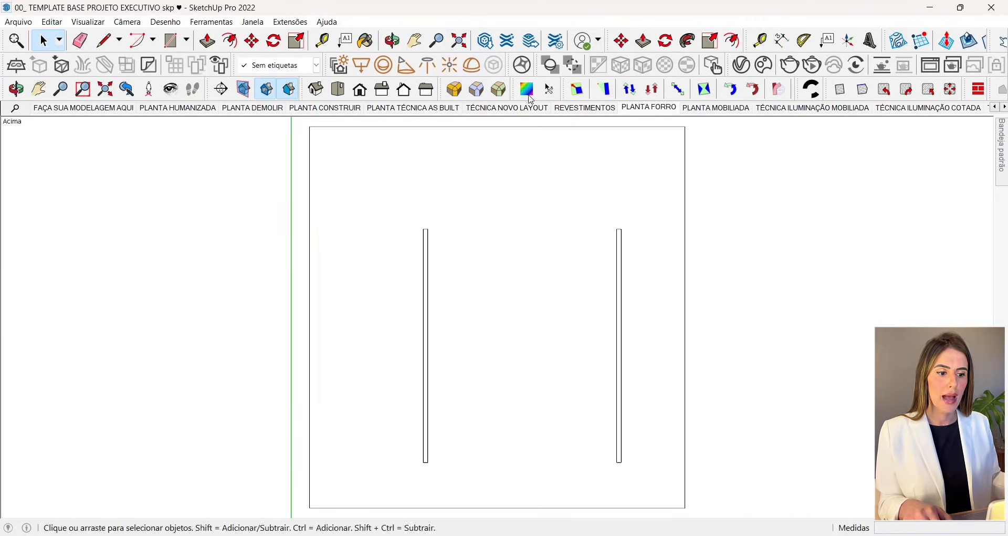
{"action": "right_click", "coordinate": [661, 111]}
{"action": "left_click", "coordinate": [688, 161]}
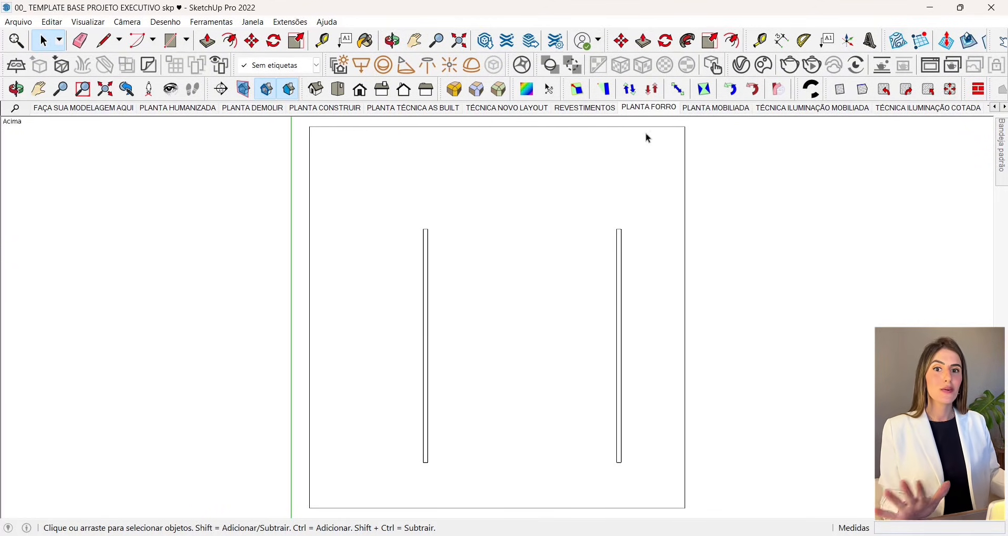
Step: Fit the model in the PLANTA MOBILIADA scene and update that scene with the new view
{"action": "left_click", "coordinate": [585, 108]}
{"action": "left_click", "coordinate": [717, 108]}
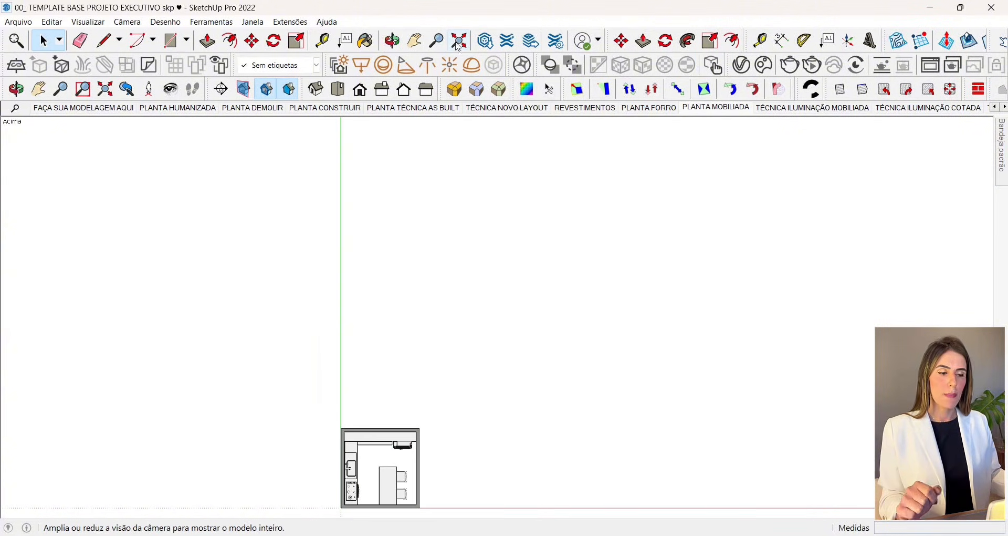
{"action": "left_click", "coordinate": [460, 43]}
{"action": "right_click", "coordinate": [700, 109]}
{"action": "left_click", "coordinate": [748, 165]}
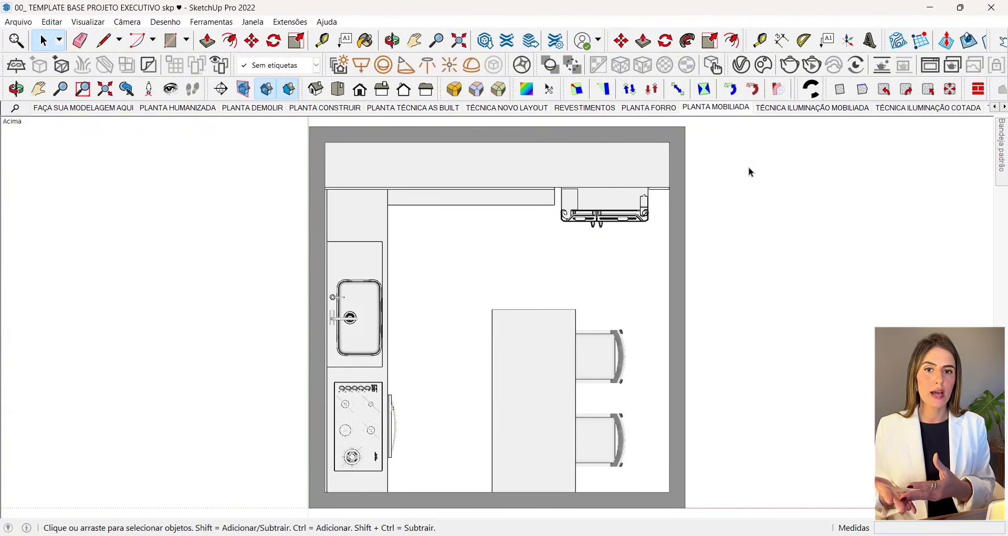
Step: Fit the model in the TÉCNICA ILUMINAÇÃO MOBILIADA scene and update that scene with the new view
{"action": "left_click", "coordinate": [813, 108]}
{"action": "left_click", "coordinate": [465, 41]}
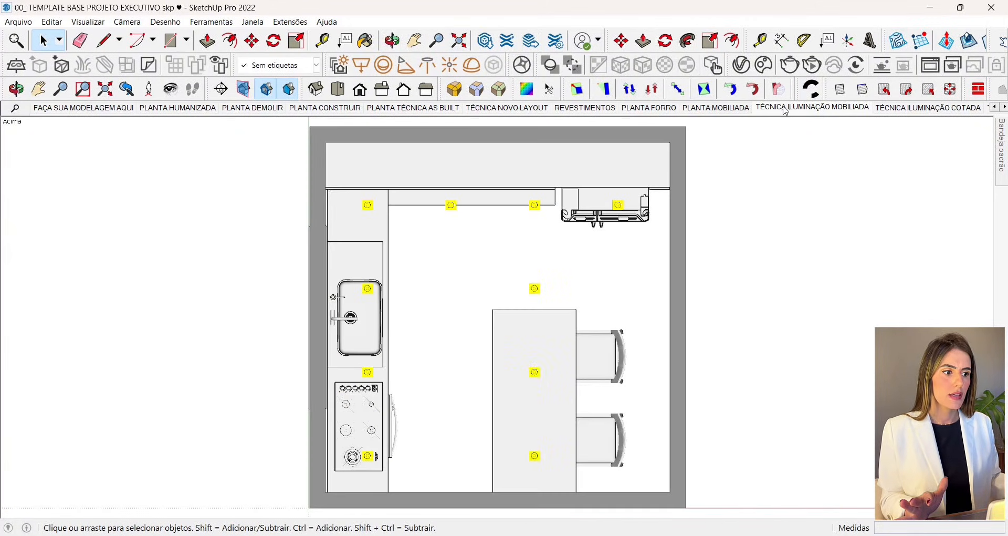
{"action": "right_click", "coordinate": [809, 108]}
{"action": "left_click", "coordinate": [822, 164]}
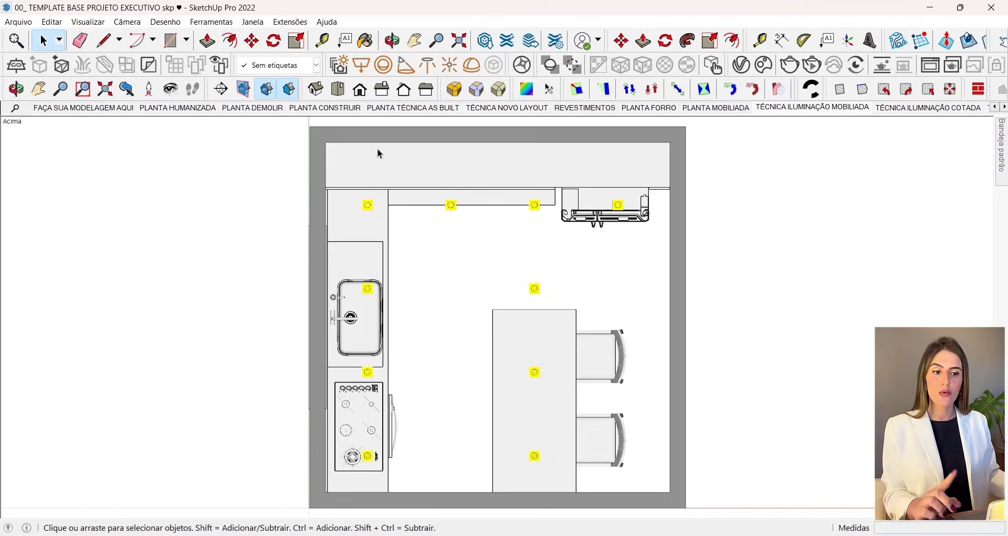
Step: In the PLANTA FORRO scene, draw a rectangle about 0.04 × 2.05 m over one of the long ceiling slots
{"action": "left_click", "coordinate": [102, 107]}
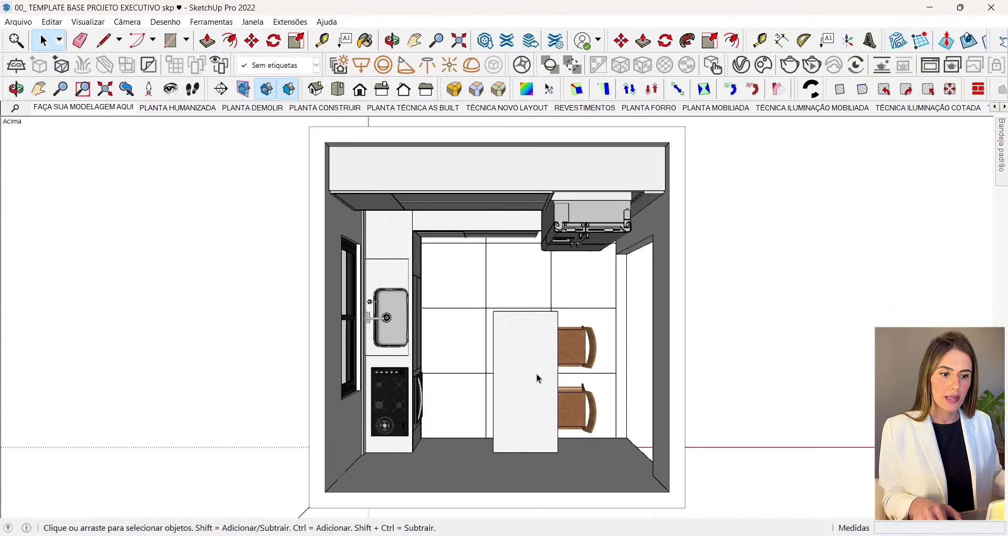
{"action": "left_click", "coordinate": [673, 111]}
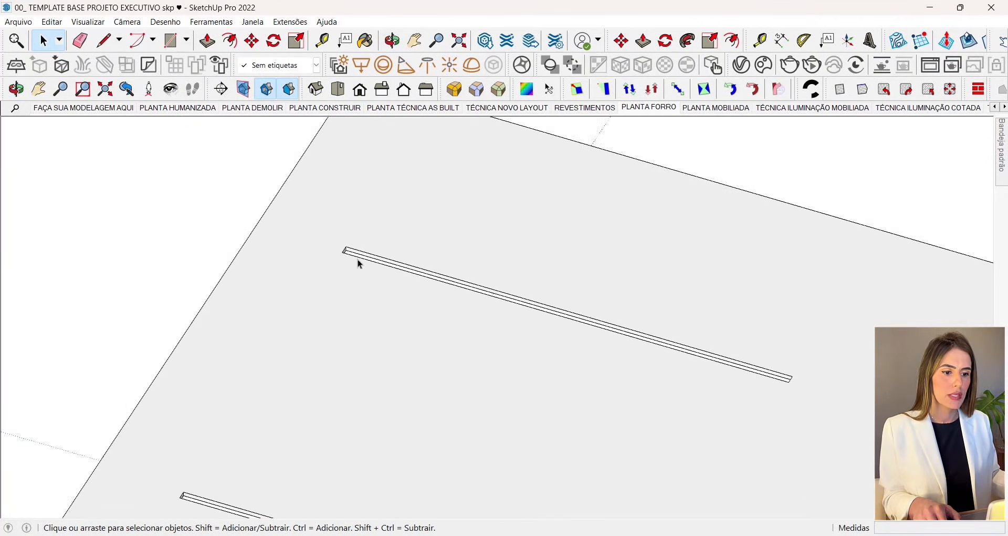
{"action": "key", "text": "r"}
{"action": "left_click", "coordinate": [337, 243]}
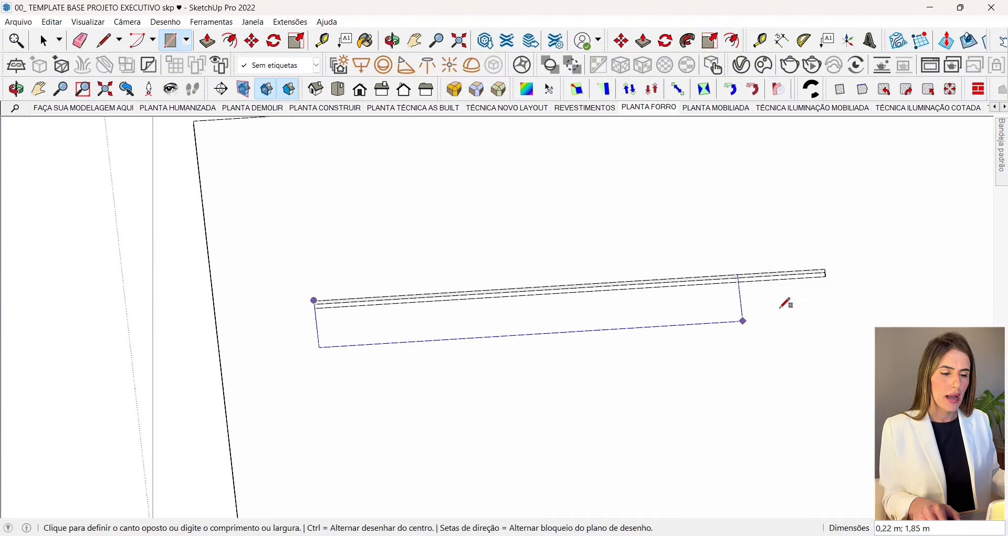
{"action": "left_click", "coordinate": [859, 284]}
{"action": "left_click", "coordinate": [858, 265]}
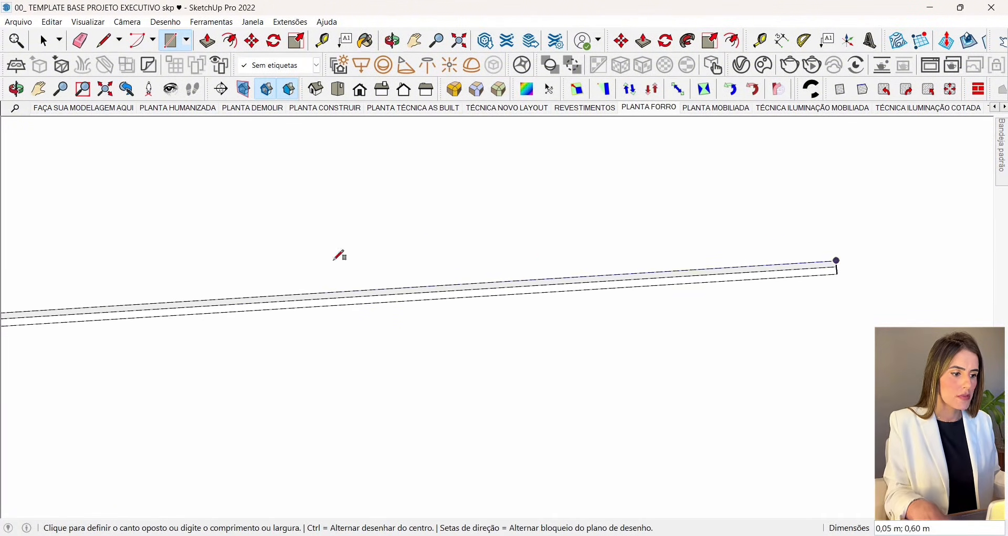
{"action": "left_click", "coordinate": [265, 310]}
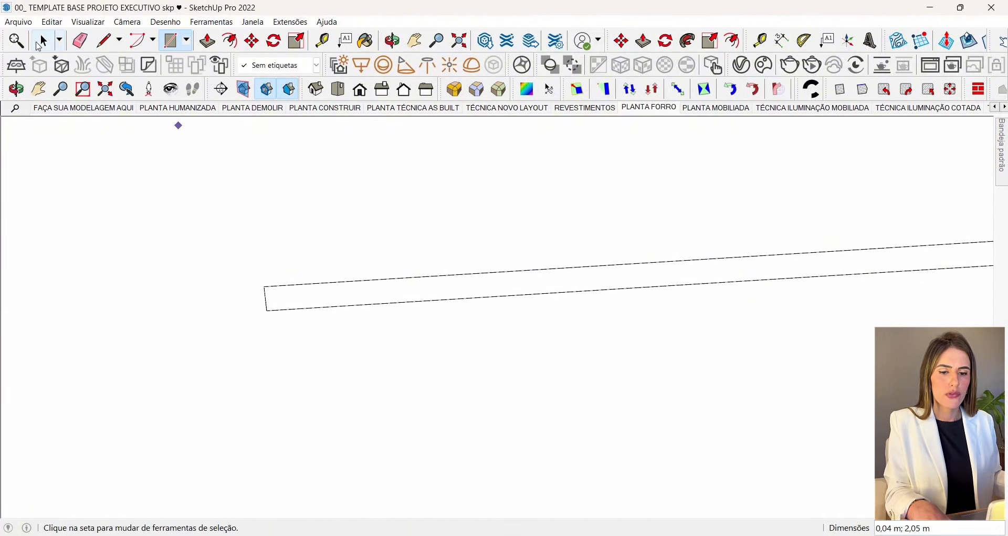
Step: Group the slot rectangle and extrude its face 0.003 m inside the group to form a thin light strip
{"action": "key", "text": "space"}
{"action": "double_click", "coordinate": [284, 304]}
{"action": "right_click", "coordinate": [311, 306]}
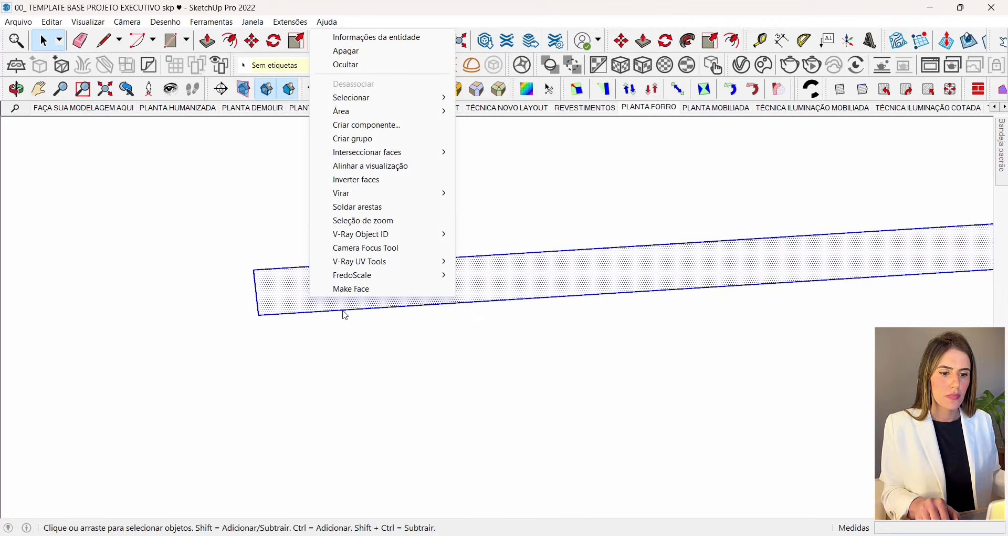
{"action": "left_click", "coordinate": [367, 138]}
{"action": "double_click", "coordinate": [378, 270]}
{"action": "key", "text": "p"}
{"action": "left_click", "coordinate": [306, 277]}
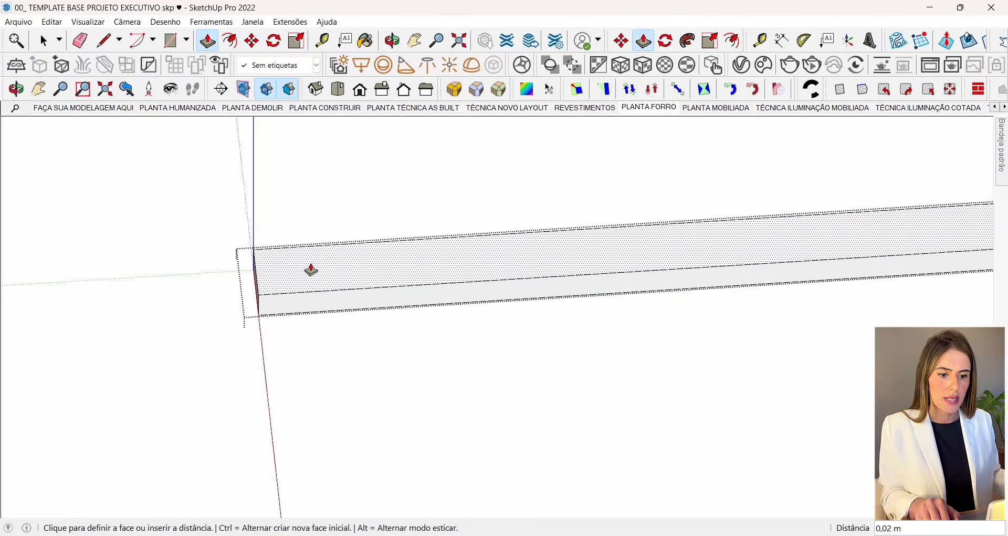
{"action": "type", "text": "0,003"}
{"action": "key", "text": "Return"}
{"action": "key", "text": "space"}
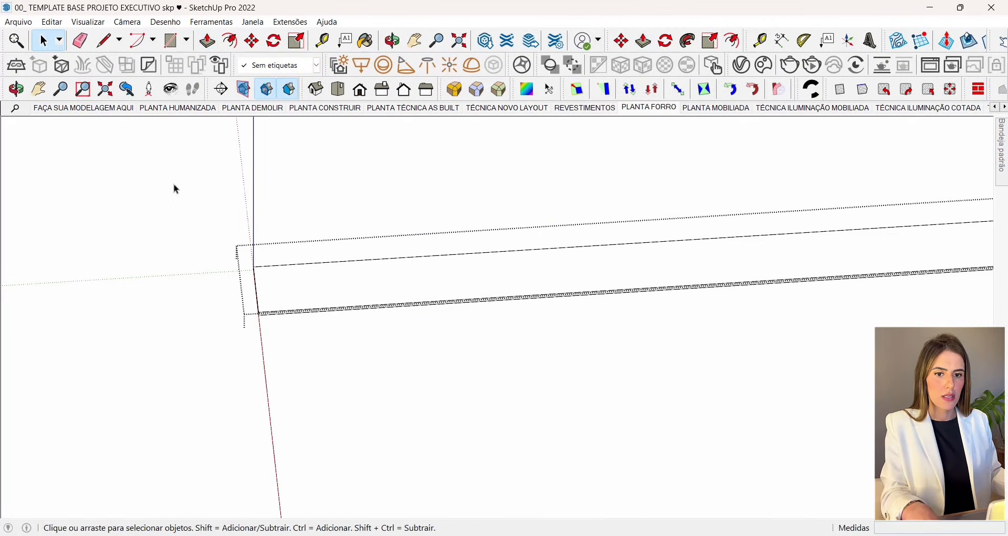
{"action": "left_click", "coordinate": [173, 189]}
Step: Copy the thin light strip from its ceiling slot into the parallel slot, snapping it to the slot's corner
{"action": "left_click", "coordinate": [251, 41]}
{"action": "middle_click_drag", "start_coordinate": [263, 331], "coordinate": [269, 301]}
{"action": "left_click", "coordinate": [257, 303]}
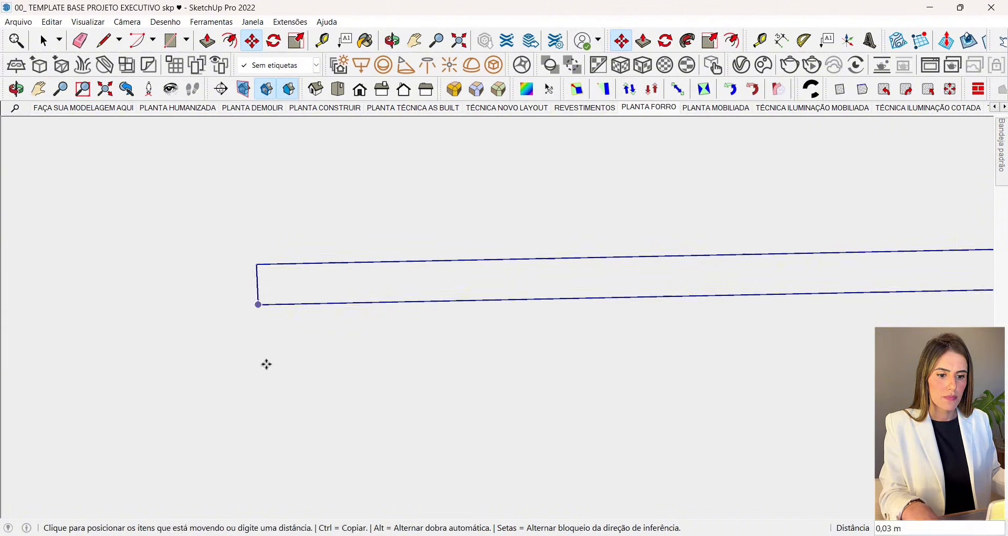
{"action": "middle_click_drag", "start_coordinate": [262, 252], "coordinate": [255, 125]}
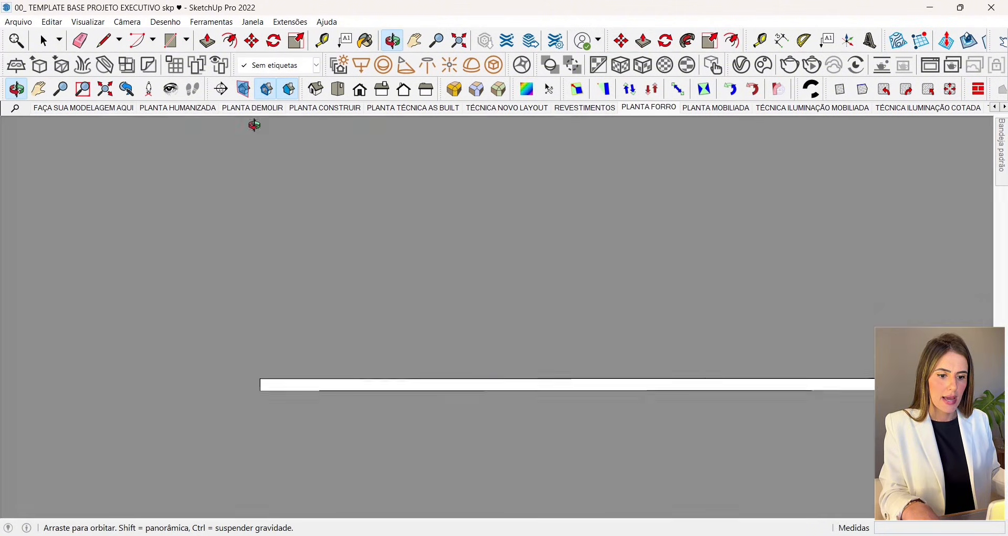
{"action": "middle_click_drag", "start_coordinate": [259, 341], "coordinate": [446, 331]}
{"action": "left_click", "coordinate": [461, 336]}
{"action": "key", "text": "ctrl"}
{"action": "scroll", "coordinate": [141, 333], "scroll_direction": "down", "scroll_amount": 12}
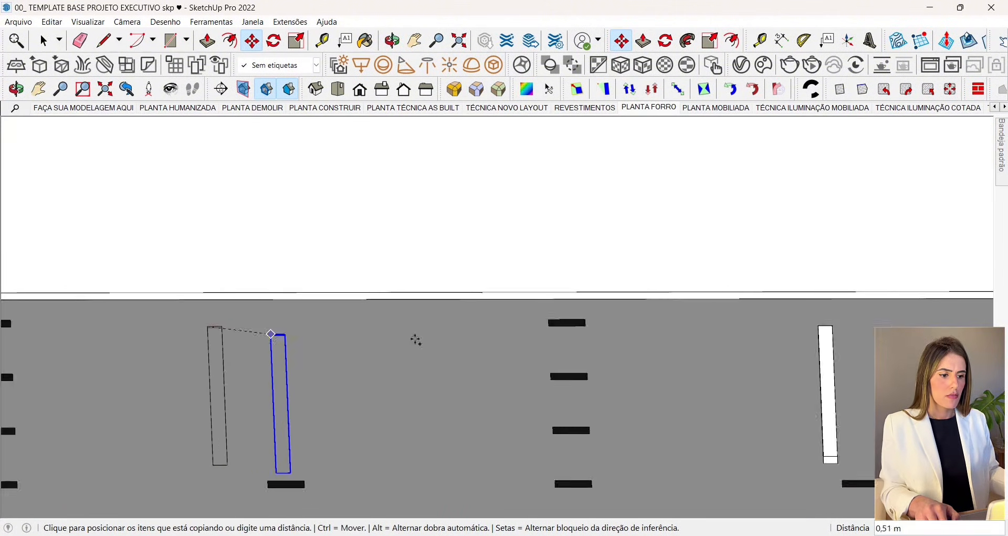
{"action": "scroll", "coordinate": [685, 346], "scroll_direction": "up", "scroll_amount": 3}
{"action": "scroll", "coordinate": [676, 342], "scroll_direction": "up", "scroll_amount": 6}
{"action": "left_click", "coordinate": [579, 309]}
{"action": "scroll", "coordinate": [587, 337], "scroll_direction": "down", "scroll_amount": 3}
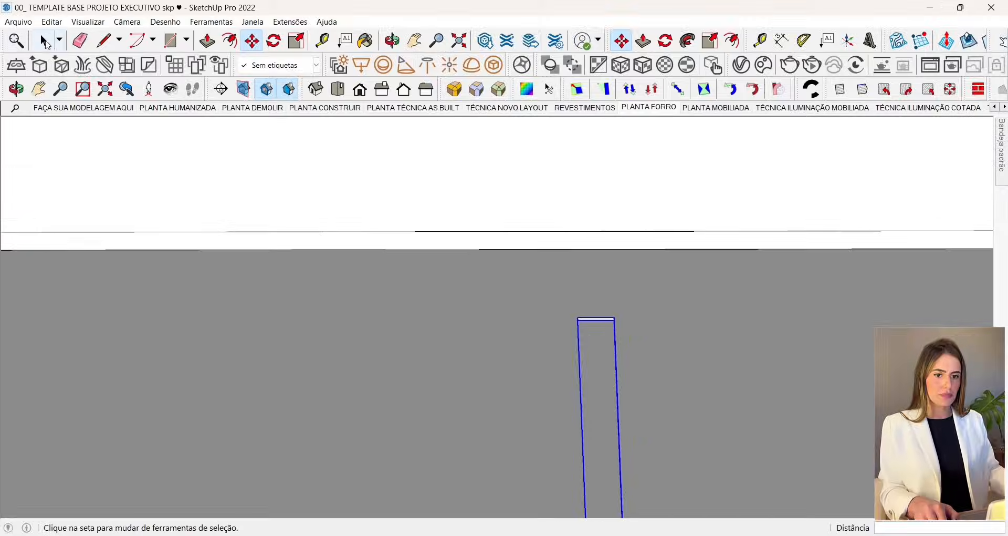
Step: Select the light strips in the ceiling slots and assign them to the ILUMINAÇÃO tag
{"action": "left_click", "coordinate": [44, 40]}
{"action": "middle_click_drag", "start_coordinate": [100, 184], "coordinate": [143, 432]}
{"action": "middle_click_drag", "start_coordinate": [536, 373], "coordinate": [509, 409]}
{"action": "scroll", "coordinate": [508, 410], "scroll_direction": "down", "scroll_amount": 8}
{"action": "scroll", "coordinate": [233, 388], "scroll_direction": "down", "scroll_amount": 3}
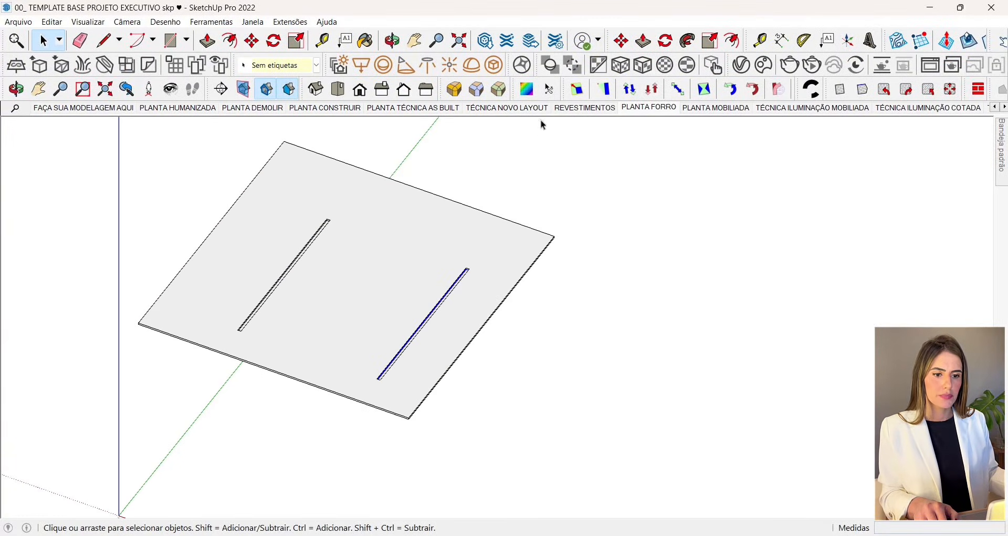
{"action": "left_click", "coordinate": [648, 108]}
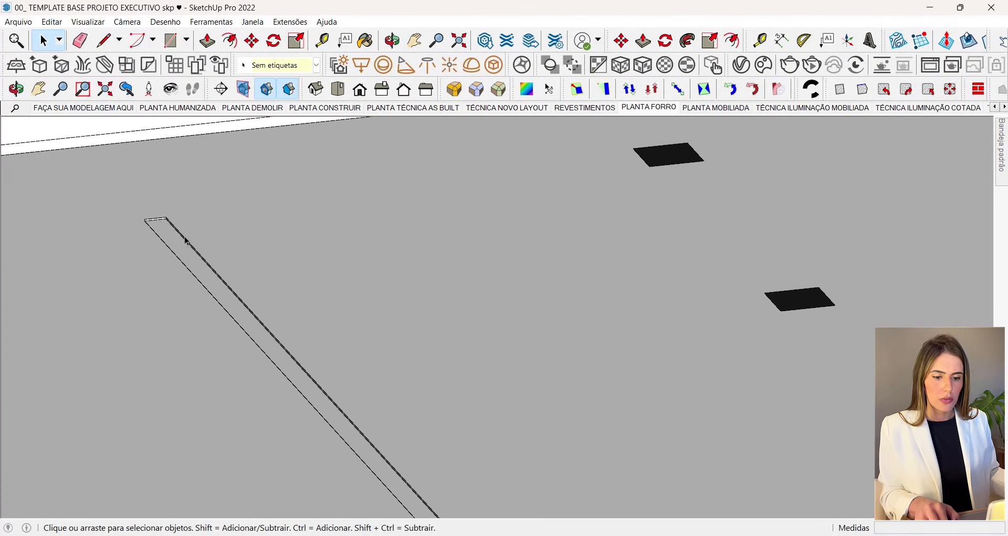
{"action": "left_click", "coordinate": [292, 66]}
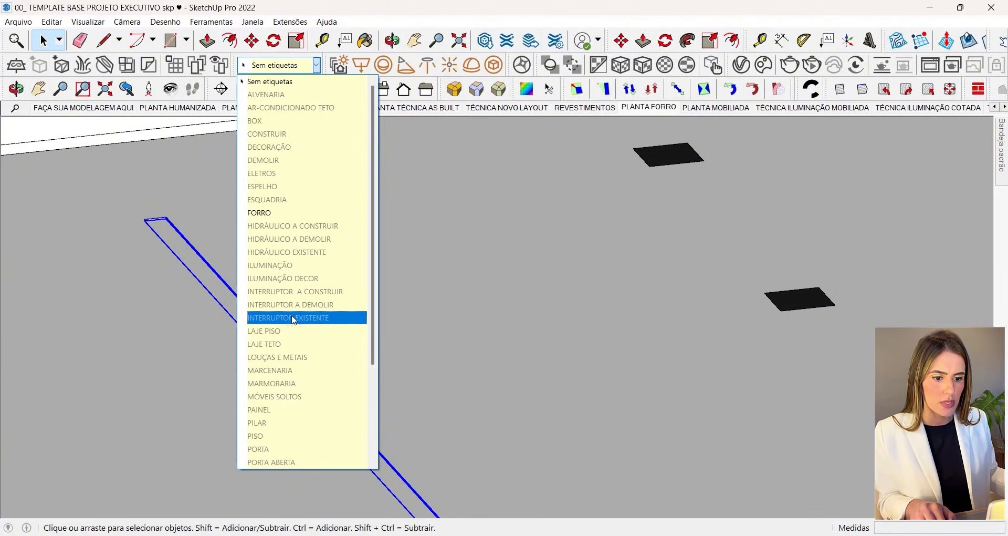
{"action": "left_click", "coordinate": [291, 267]}
{"action": "middle_click_drag", "start_coordinate": [277, 280], "coordinate": [273, 368]}
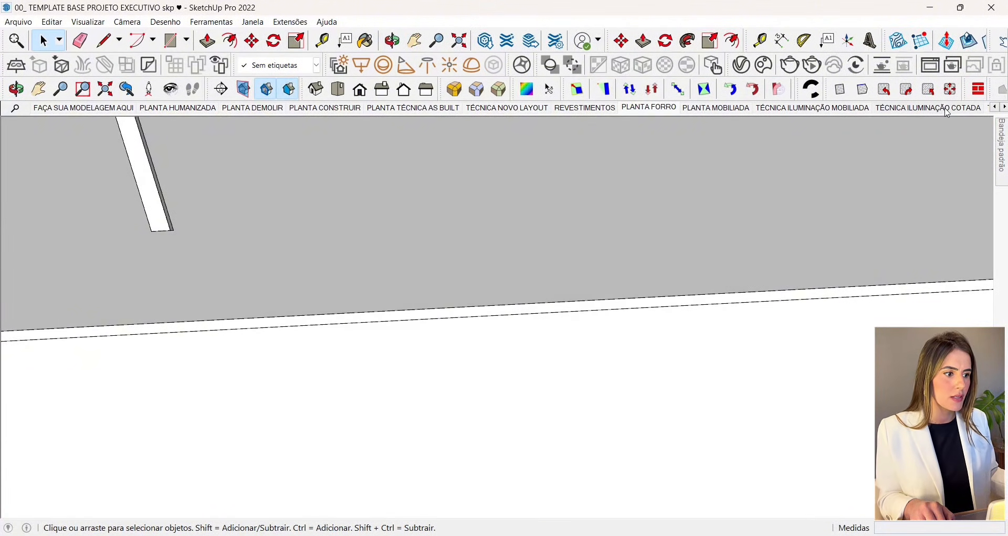
Step: Check the light strips in the TÉCNICA ILUMINAÇÃO MOBILIADA scene and view the kitchen in the FAÇA SUA MODELAGEM AQUI scene
{"action": "left_click", "coordinate": [840, 108]}
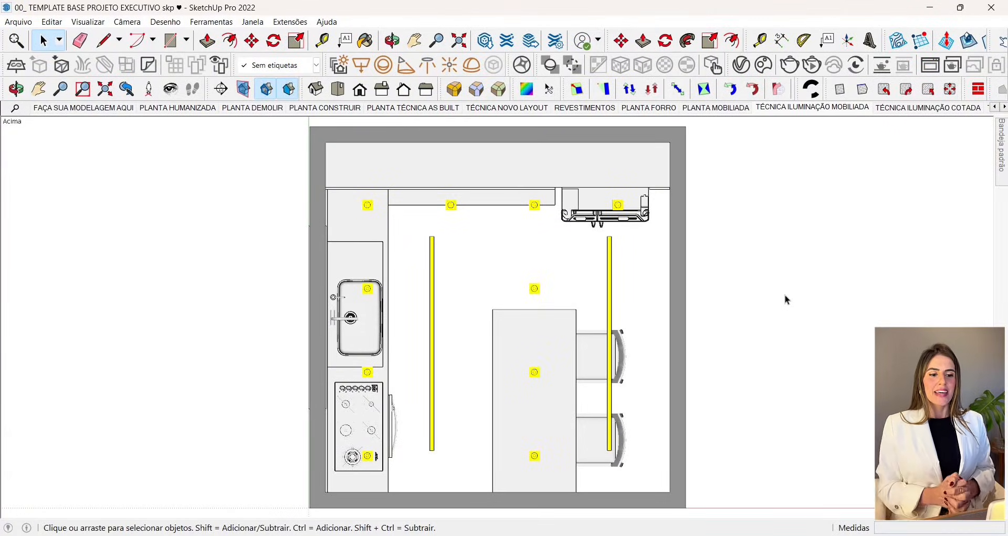
{"action": "left_click", "coordinate": [81, 107]}
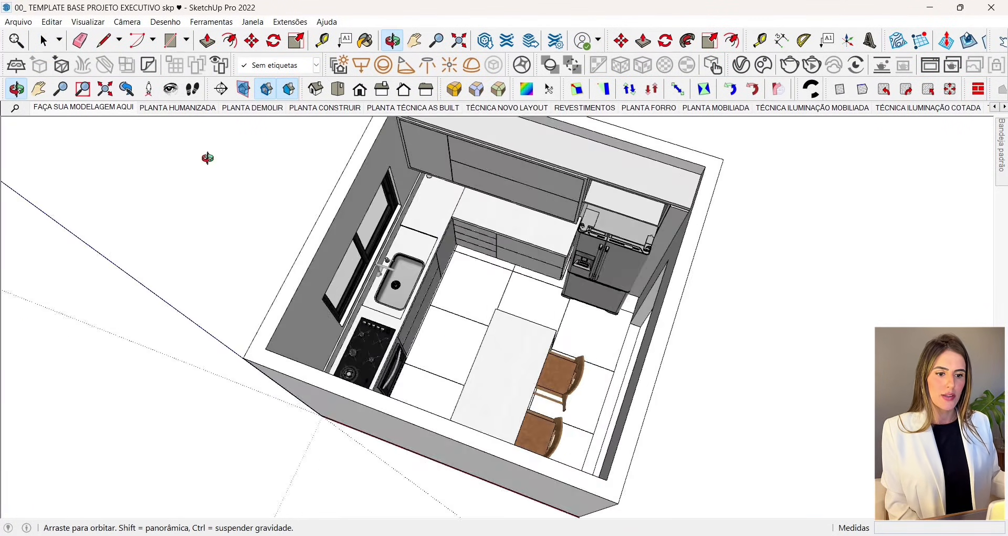
{"action": "middle_click_drag", "start_coordinate": [207, 157], "coordinate": [693, 350]}
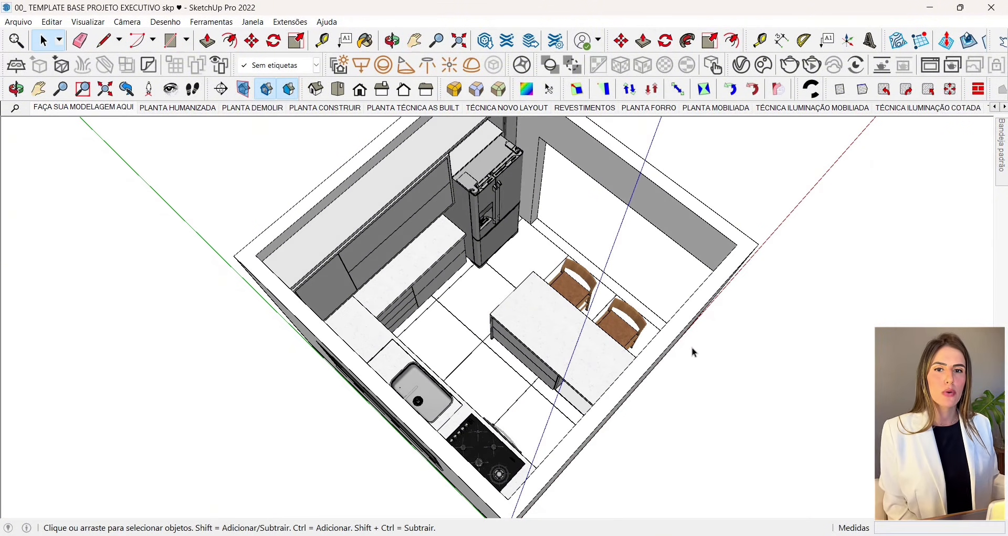
Step: Switch to File Explorer, browse the BLOCOS folder and look through its LAVANDERIA subfolder
{"action": "key", "text": "alt+Tab"}
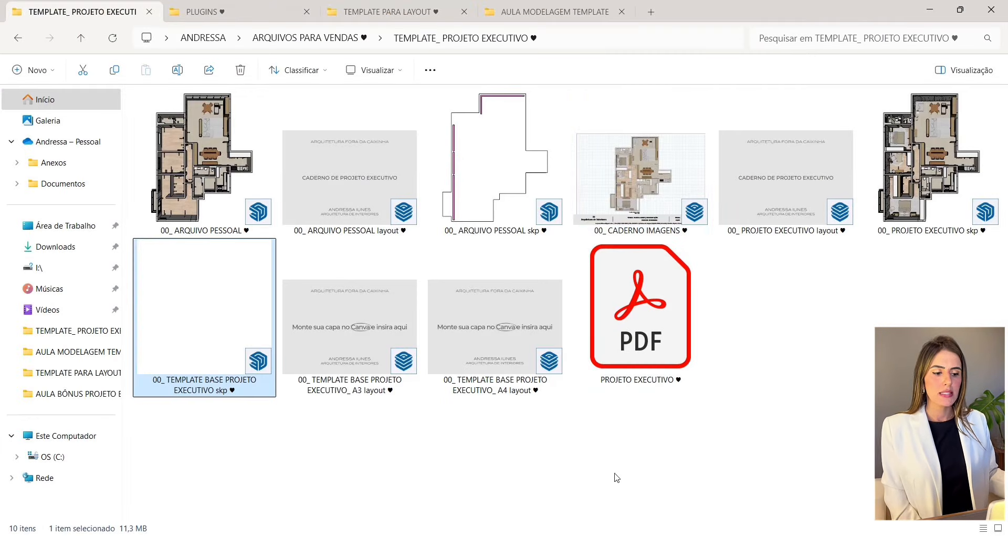
{"action": "left_click", "coordinate": [235, 15]}
{"action": "left_click", "coordinate": [505, 38]}
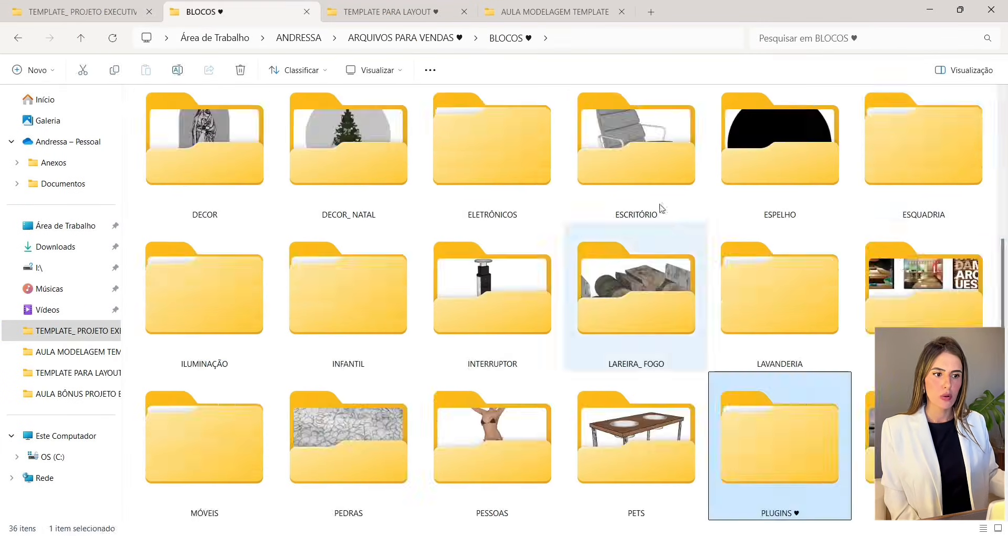
{"action": "left_click", "coordinate": [796, 254]}
{"action": "double_click", "coordinate": [796, 253]}
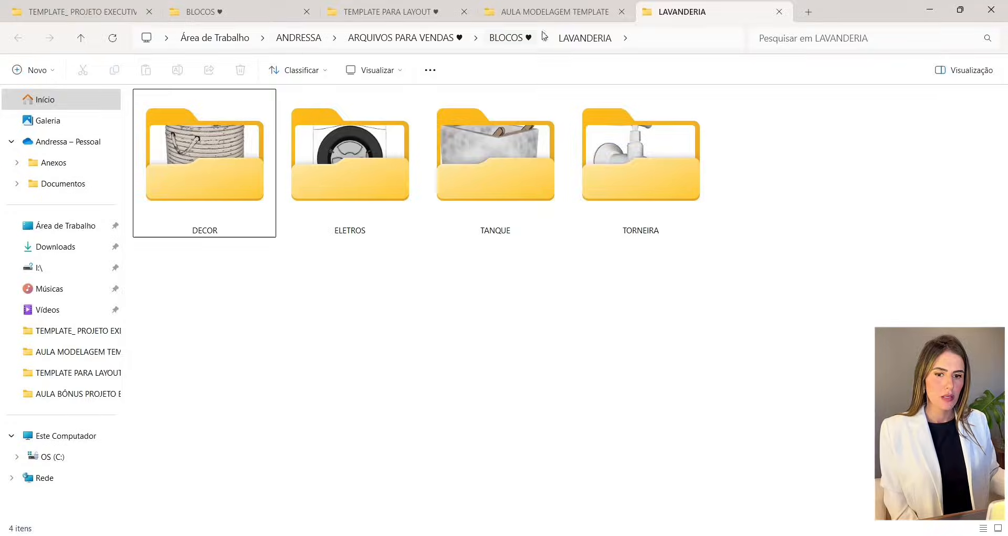
{"action": "left_click", "coordinate": [780, 12]}
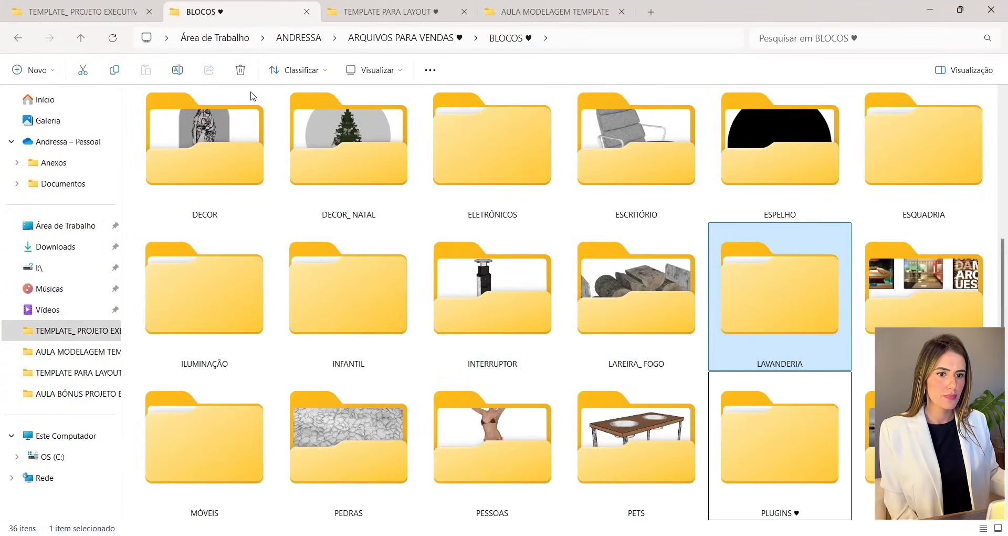
Step: Browse the oven and cooktop blocks in the FORNO and COOKTOP subfolders of COZINHA E GOURMET
{"action": "scroll", "coordinate": [741, 309], "scroll_direction": "up", "scroll_amount": 5}
{"action": "double_click", "coordinate": [968, 173]}
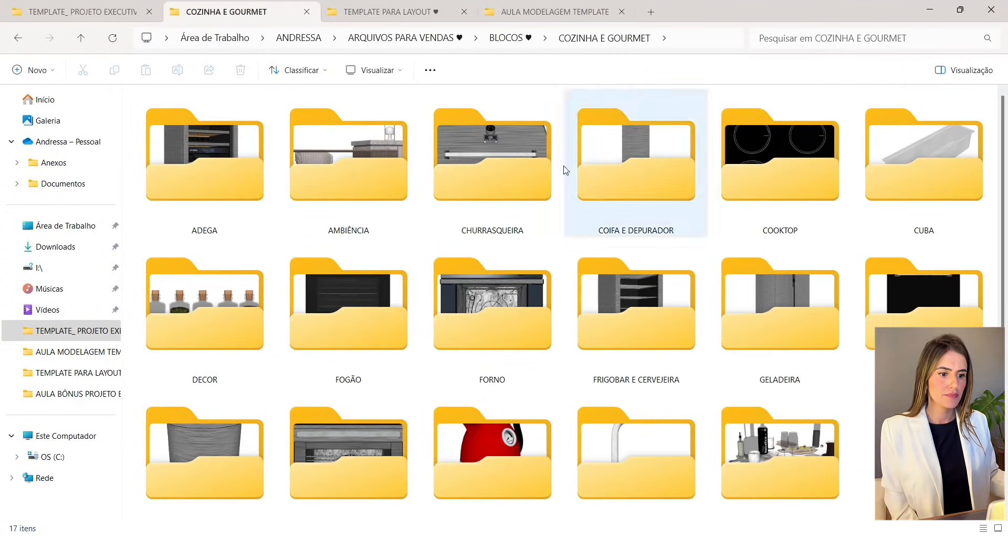
{"action": "double_click", "coordinate": [487, 355]}
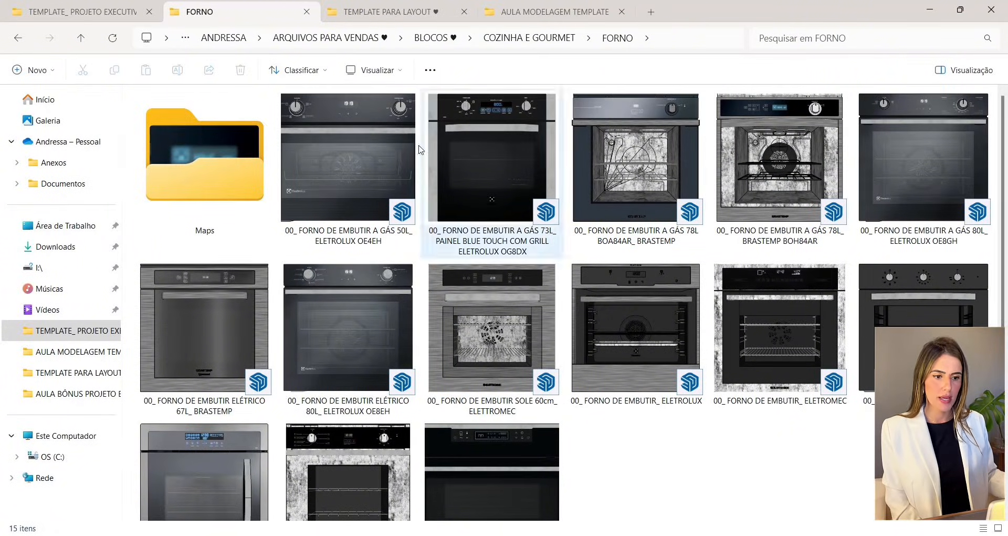
{"action": "left_click", "coordinate": [529, 45]}
{"action": "double_click", "coordinate": [806, 168]}
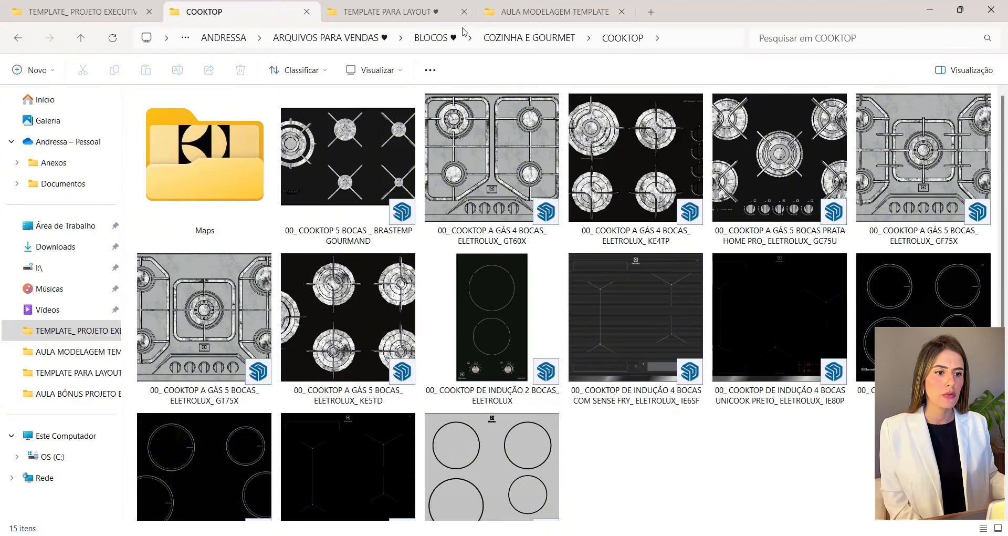
Step: Return to the BLOCOS folder, open MÓVEIS and look through the sofa blocks in its SOFÁ subfolder
{"action": "left_click", "coordinate": [429, 38]}
{"action": "scroll", "coordinate": [524, 386], "scroll_direction": "down", "scroll_amount": 6}
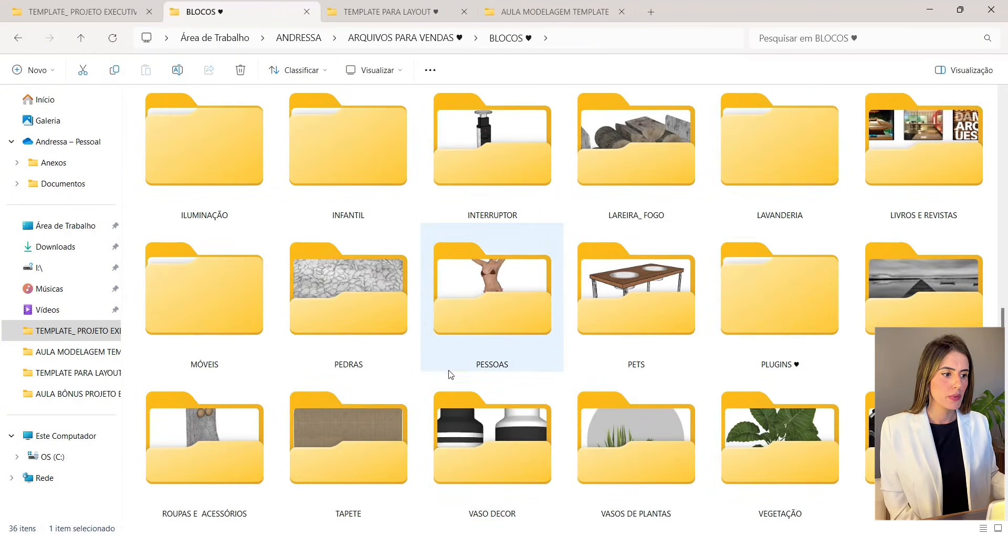
{"action": "double_click", "coordinate": [197, 331]}
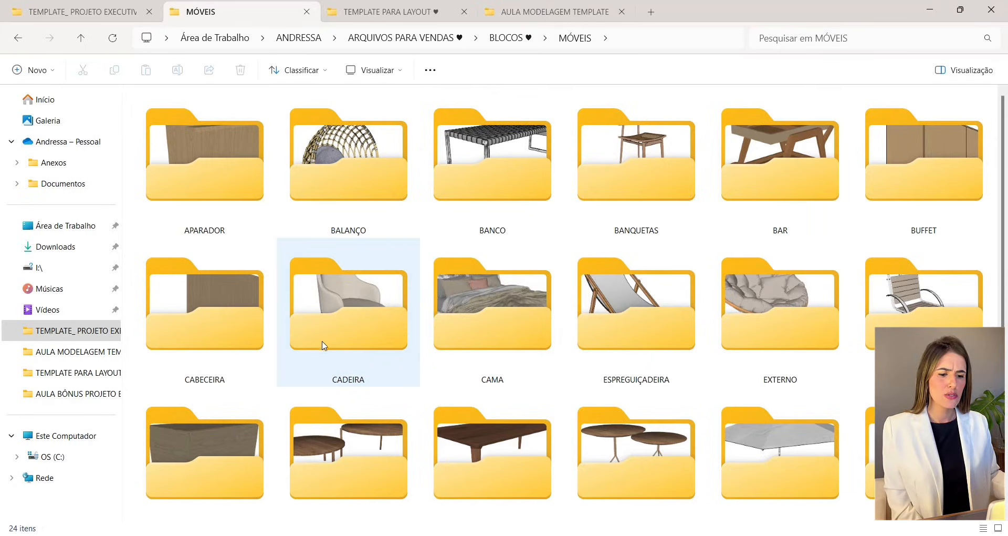
{"action": "scroll", "coordinate": [793, 242], "scroll_direction": "down", "scroll_amount": 2}
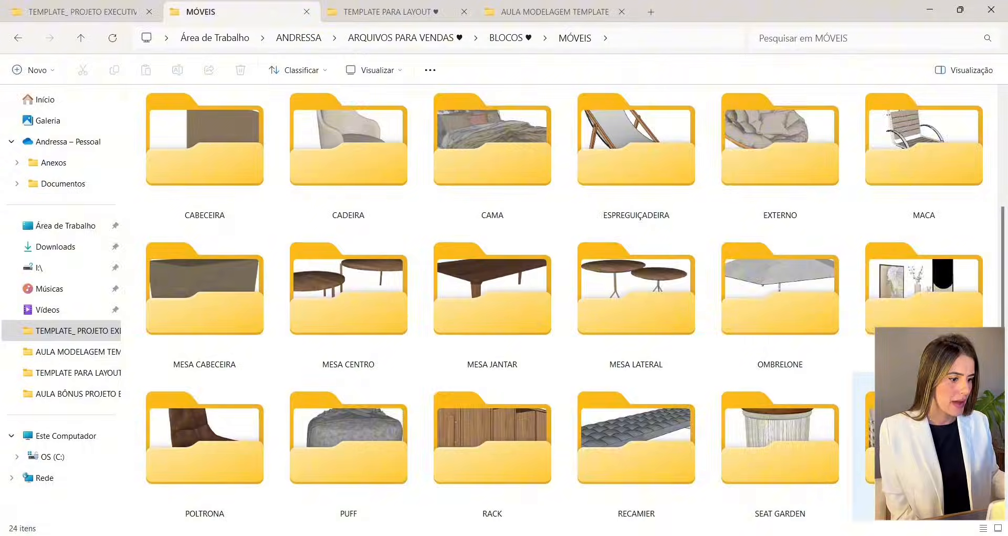
{"action": "double_click", "coordinate": [913, 444]}
{"action": "left_click", "coordinate": [914, 444]}
{"action": "scroll", "coordinate": [562, 270], "scroll_direction": "down", "scroll_amount": 7}
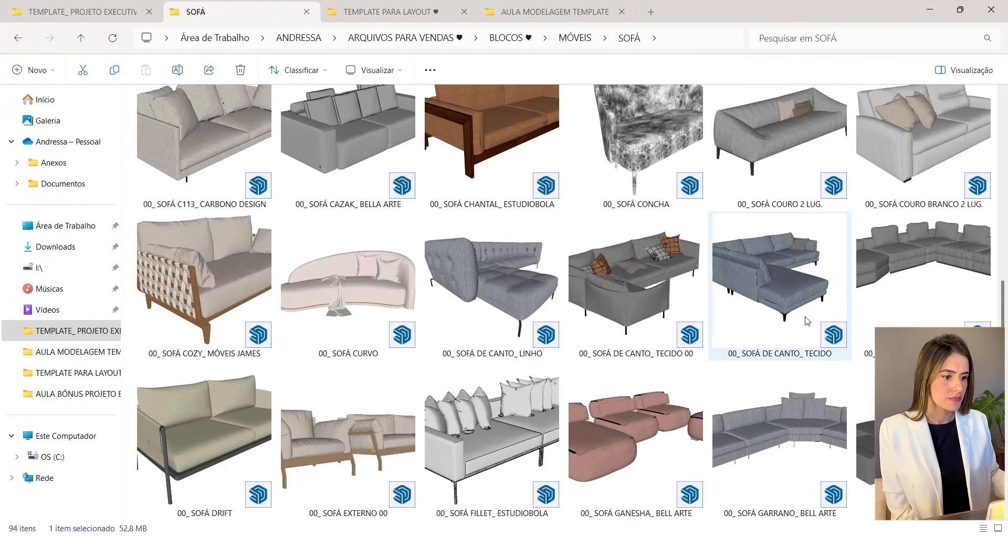
{"action": "scroll", "coordinate": [807, 320], "scroll_direction": "down", "scroll_amount": 3}
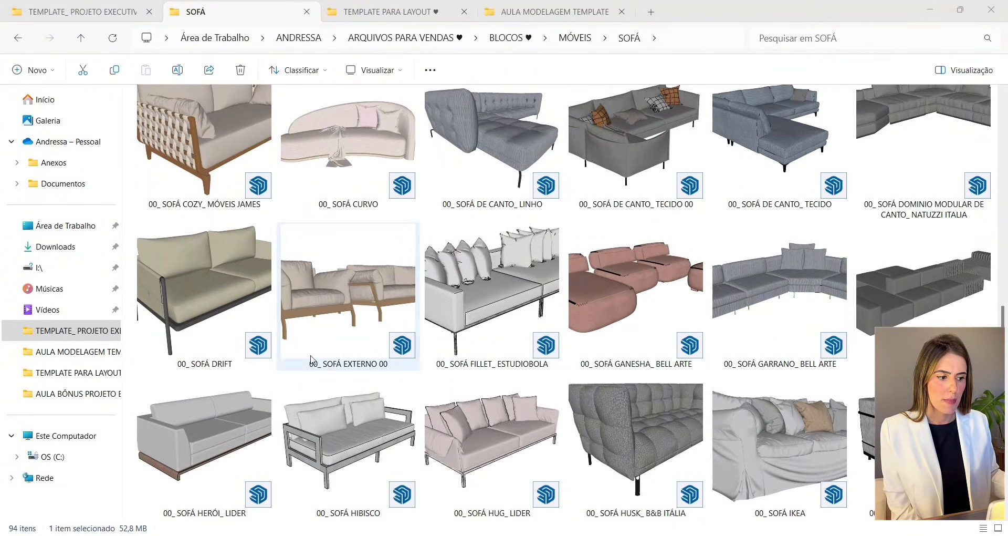
{"action": "scroll", "coordinate": [311, 360], "scroll_direction": "down", "scroll_amount": 10}
Step: Inspect the 00_ SOFÁ 14 model in SketchUp from several angles, and return to the start of the SOFÁ folder
{"action": "scroll", "coordinate": [312, 360], "scroll_direction": "up", "scroll_amount": 6}
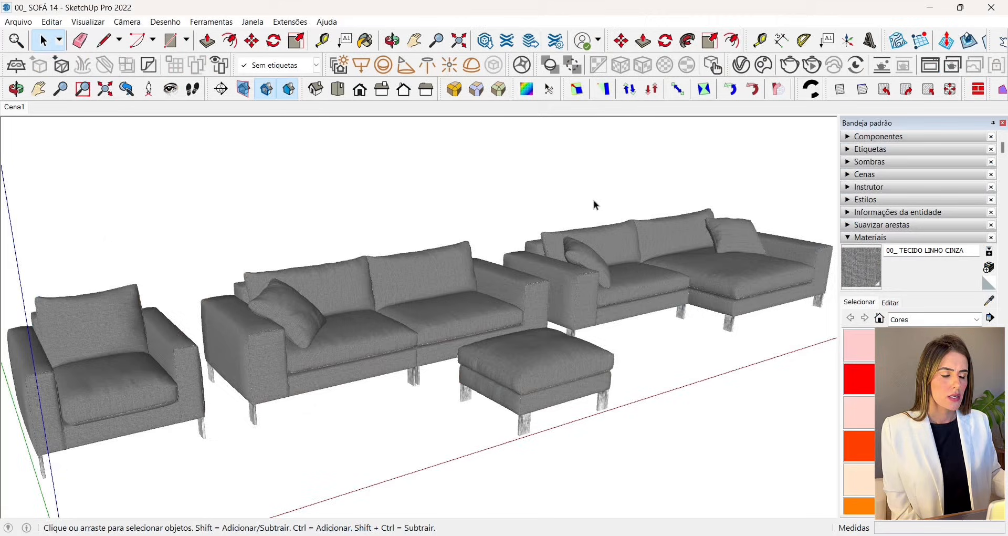
{"action": "middle_click_drag", "start_coordinate": [594, 201], "coordinate": [374, 252]}
{"action": "scroll", "coordinate": [565, 294], "scroll_direction": "down", "scroll_amount": 4}
{"action": "scroll", "coordinate": [372, 331], "scroll_direction": "up", "scroll_amount": 6}
{"action": "middle_click_drag", "start_coordinate": [371, 334], "coordinate": [198, 409]}
{"action": "scroll", "coordinate": [198, 409], "scroll_direction": "down", "scroll_amount": 4}
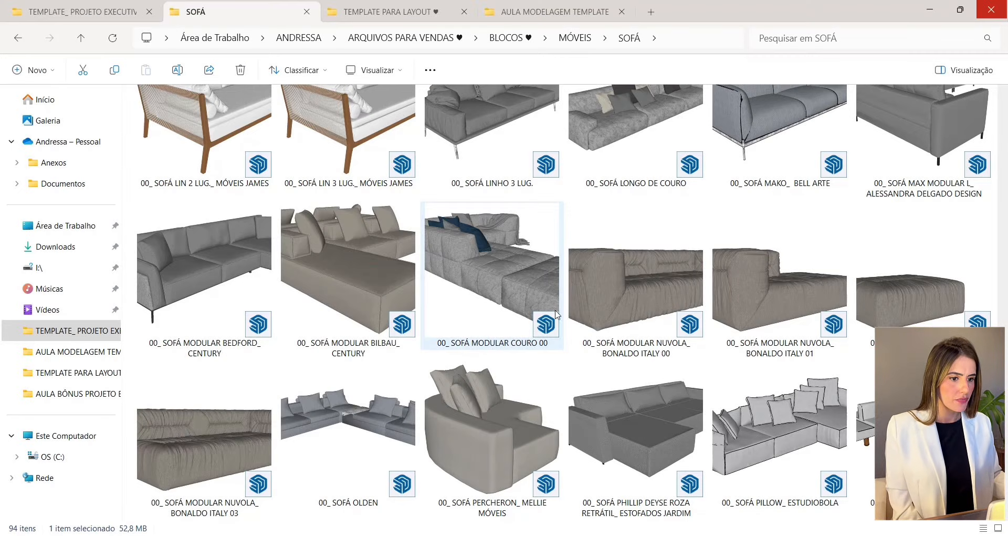
{"action": "scroll", "coordinate": [343, 183], "scroll_direction": "up", "scroll_amount": 1}
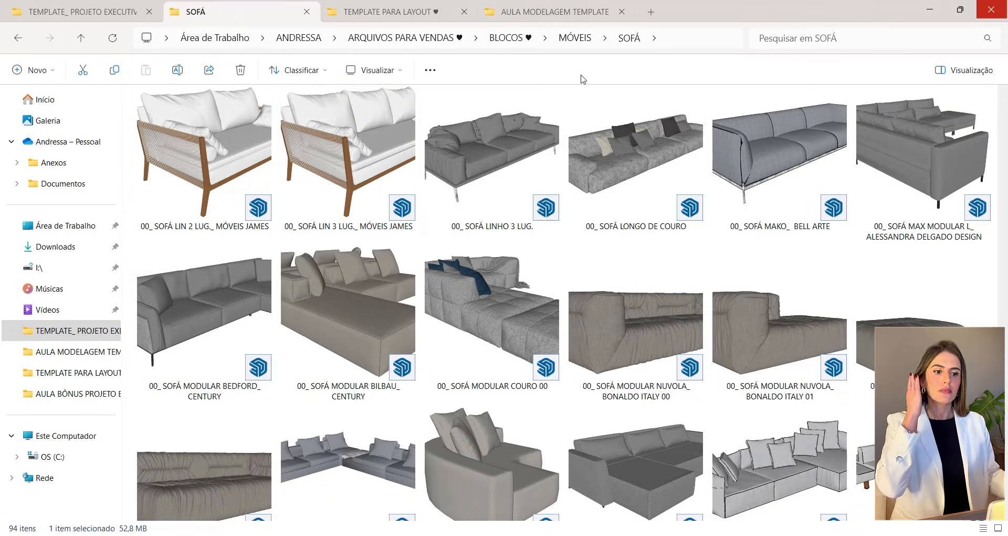
{"action": "scroll", "coordinate": [454, 160], "scroll_direction": "up", "scroll_amount": 10}
{"action": "scroll", "coordinate": [454, 160], "scroll_direction": "up", "scroll_amount": 5}
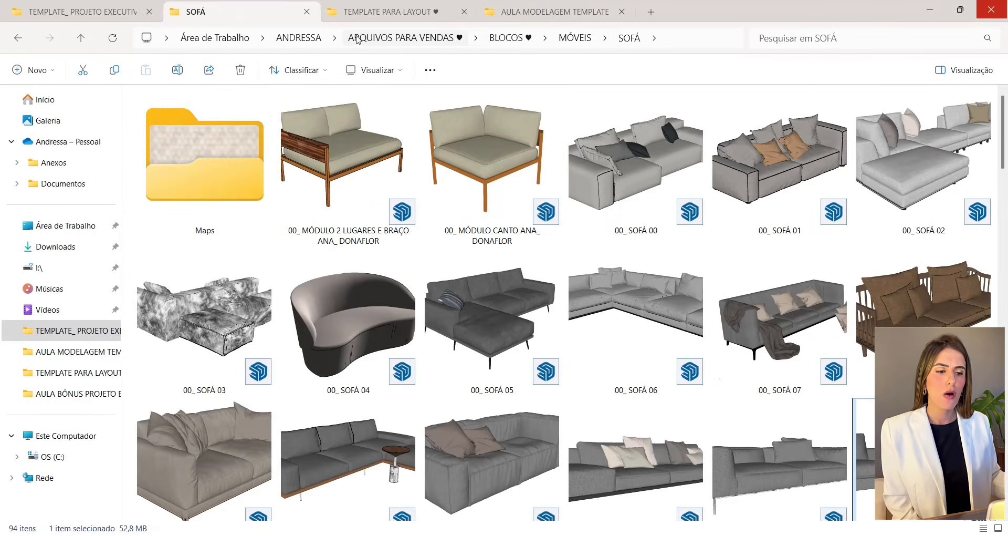
Step: Go up to ARQUIVOS PARA VENDAS, open MATERIAIS and examine the metal materials in its METAL subfolder
{"action": "left_click", "coordinate": [519, 38]}
{"action": "left_click", "coordinate": [401, 38]}
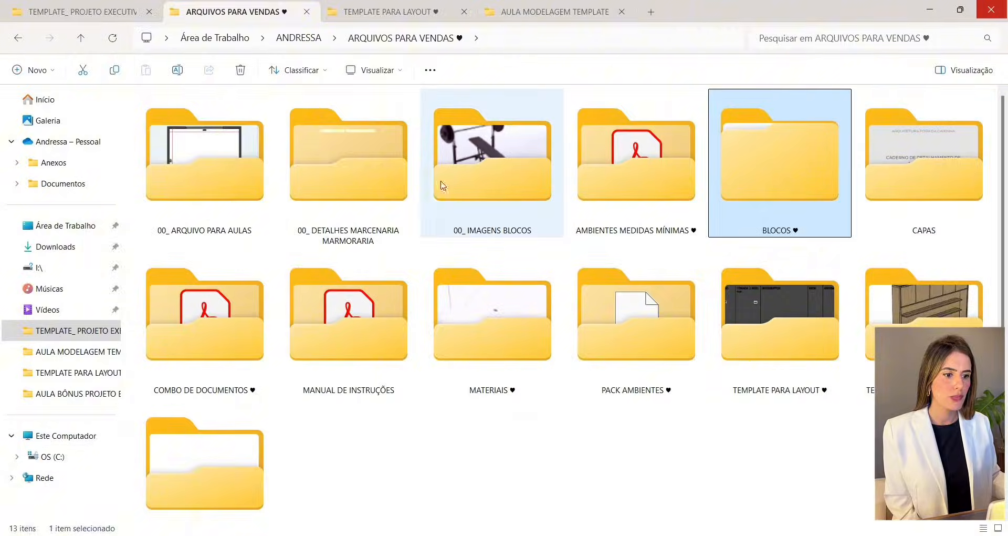
{"action": "double_click", "coordinate": [492, 320]}
{"action": "double_click", "coordinate": [777, 339]}
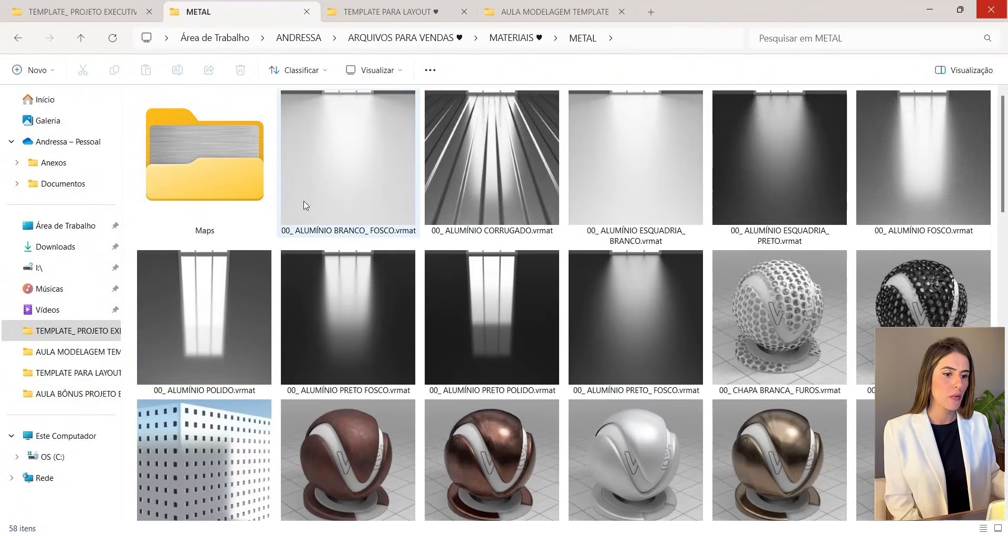
{"action": "scroll", "coordinate": [512, 233], "scroll_direction": "down", "scroll_amount": 8}
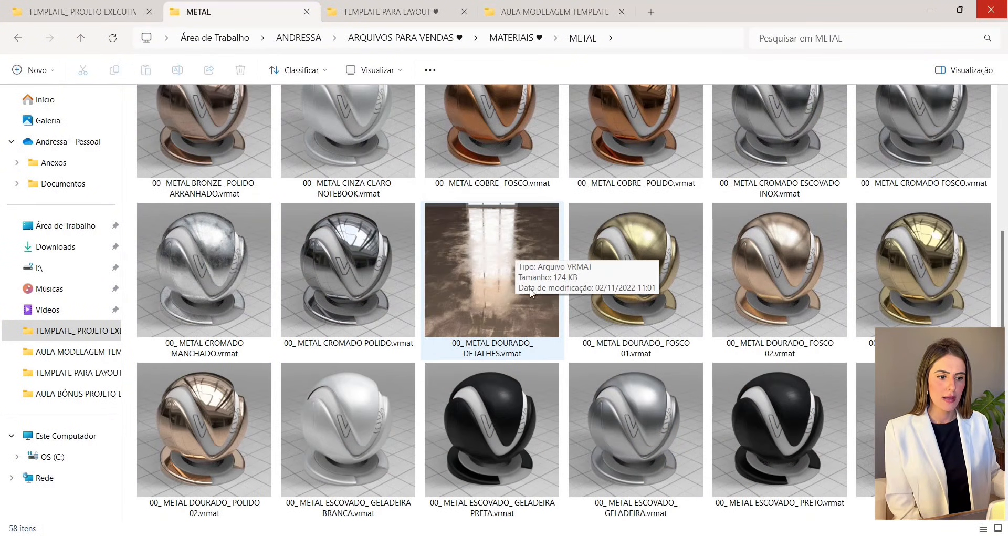
{"action": "scroll", "coordinate": [505, 324], "scroll_direction": "down", "scroll_amount": 3}
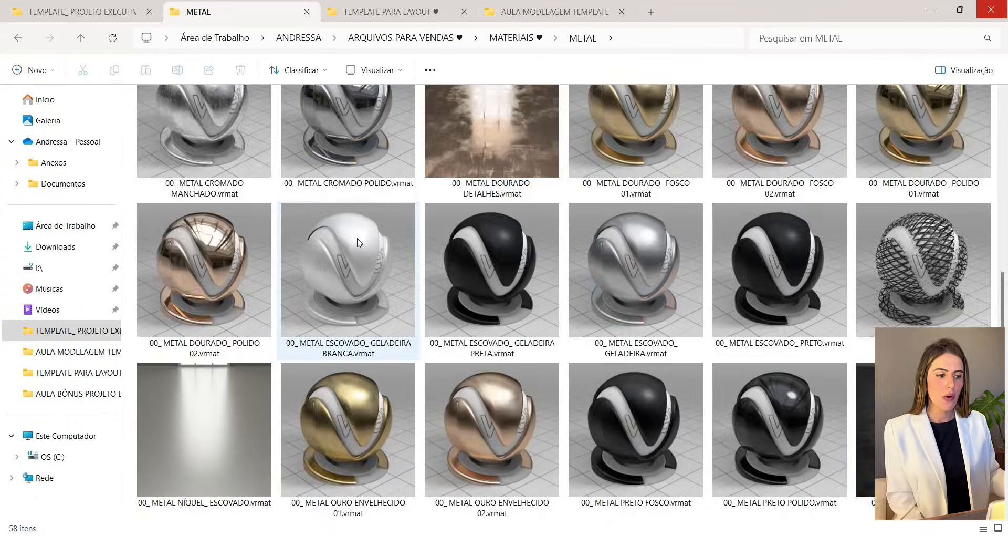
{"action": "scroll", "coordinate": [316, 236], "scroll_direction": "down", "scroll_amount": 6}
{"action": "scroll", "coordinate": [282, 203], "scroll_direction": "down", "scroll_amount": 3}
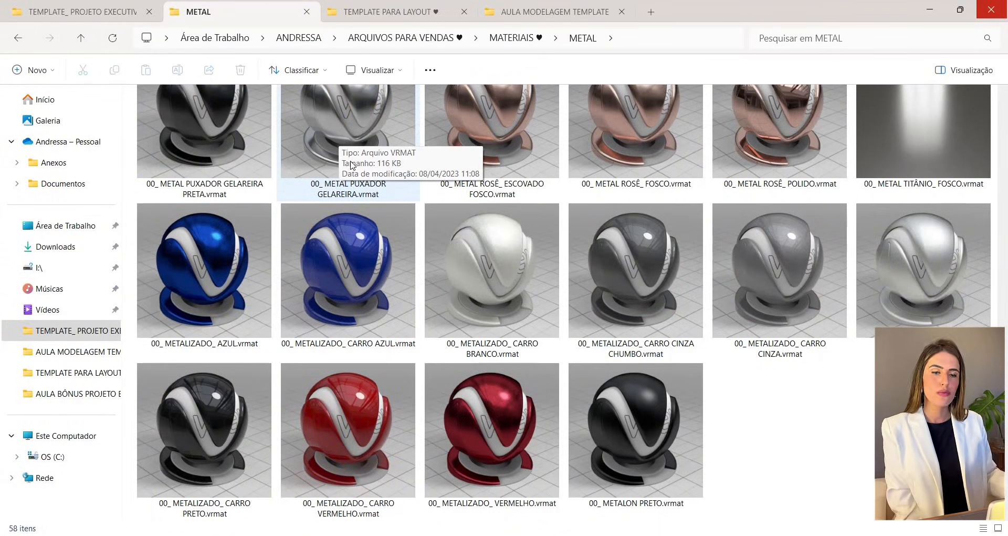
{"action": "scroll", "coordinate": [360, 158], "scroll_direction": "up", "scroll_amount": 20}
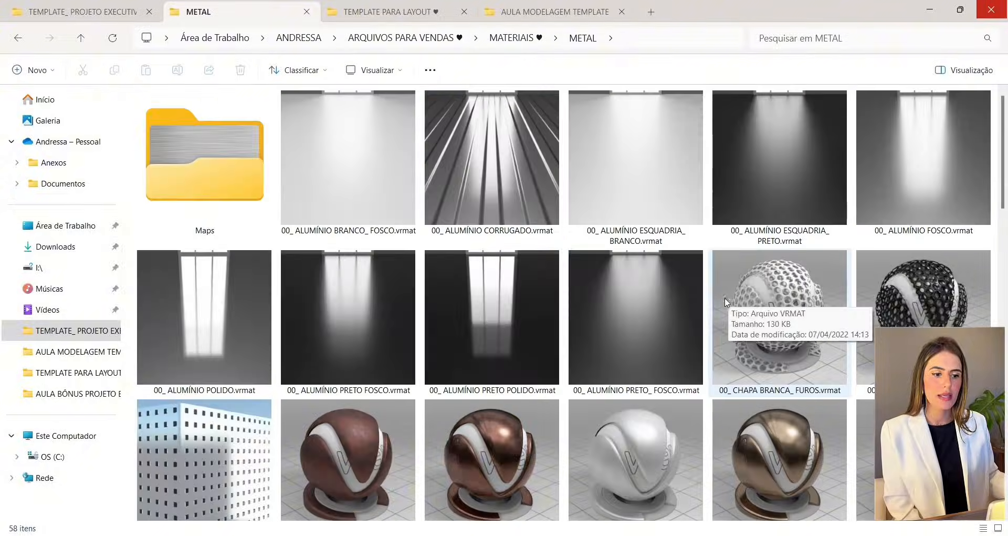
{"action": "scroll", "coordinate": [725, 297], "scroll_direction": "down", "scroll_amount": 6}
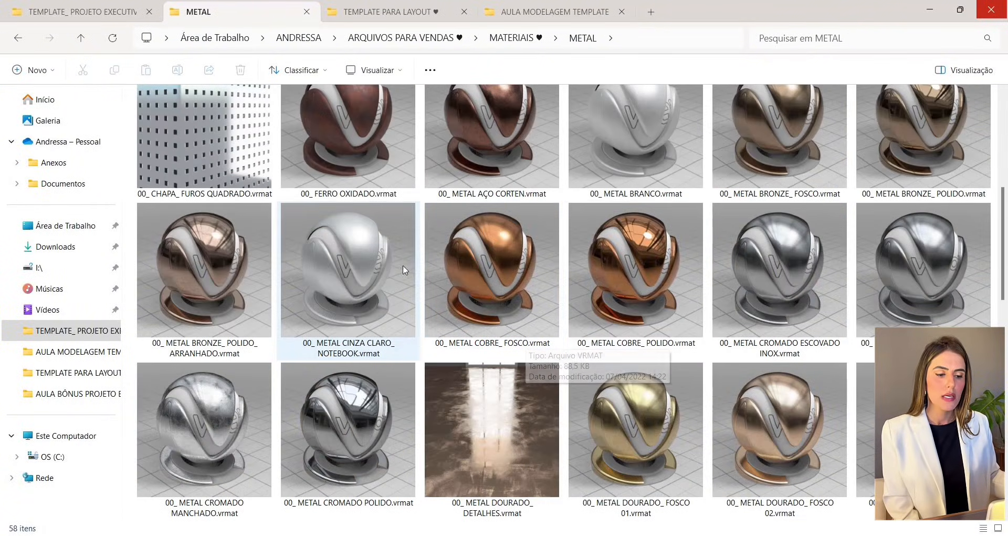
{"action": "scroll", "coordinate": [315, 310], "scroll_direction": "down", "scroll_amount": 3}
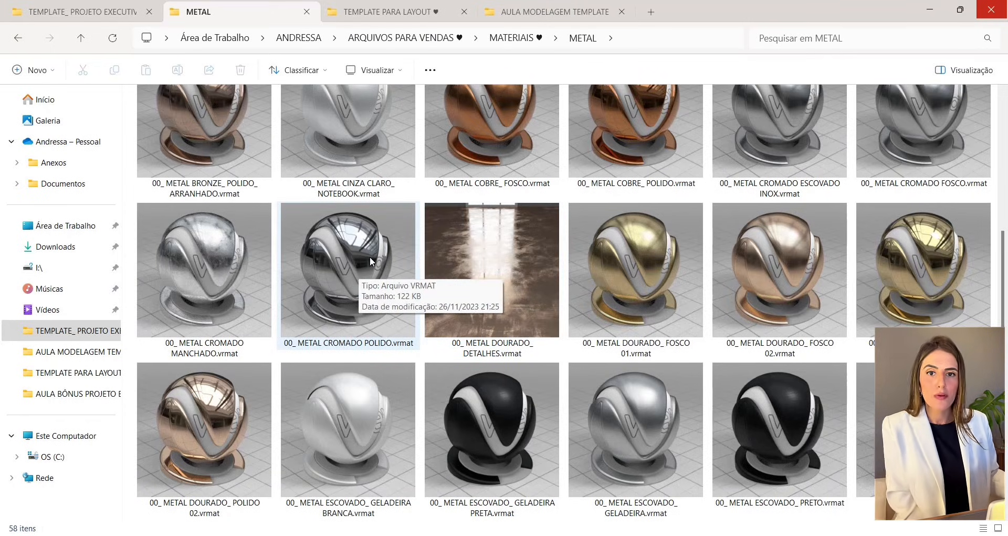
{"action": "scroll", "coordinate": [593, 284], "scroll_direction": "up", "scroll_amount": 5}
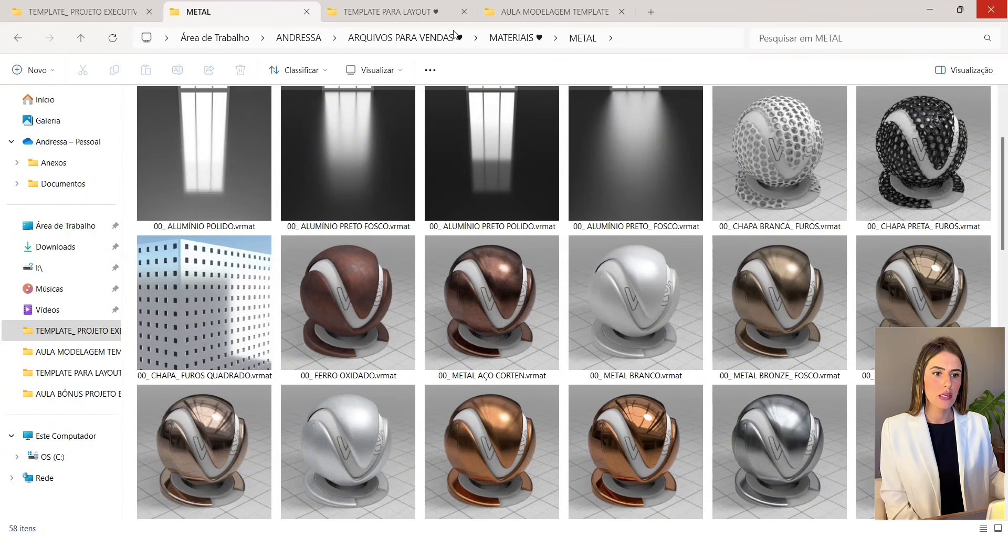
Step: Return to the MATERIAIS folder and look through the GUARARAPES materials inside its MDF subfolder
{"action": "left_click", "coordinate": [516, 38]}
{"action": "scroll", "coordinate": [624, 288], "scroll_direction": "down", "scroll_amount": 3}
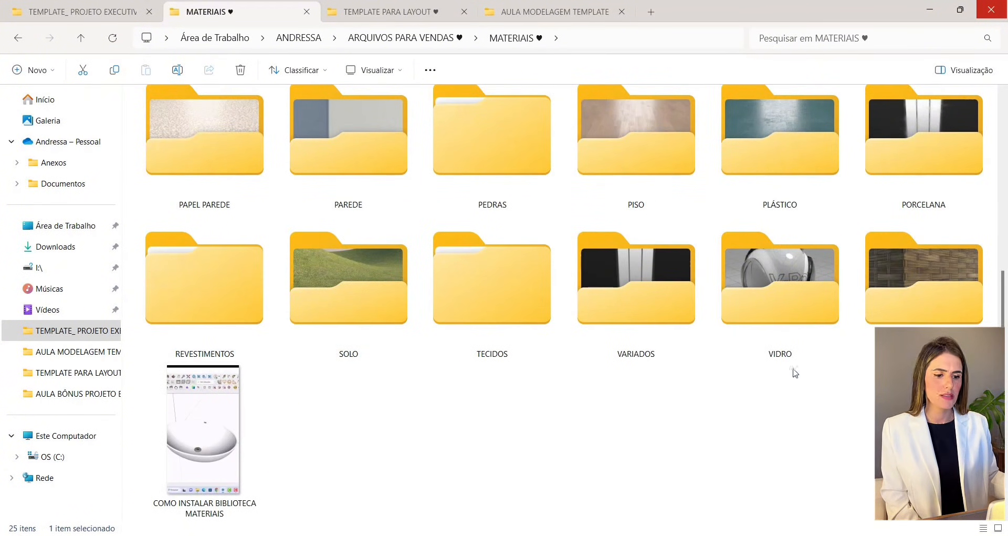
{"action": "scroll", "coordinate": [796, 373], "scroll_direction": "up", "scroll_amount": 3}
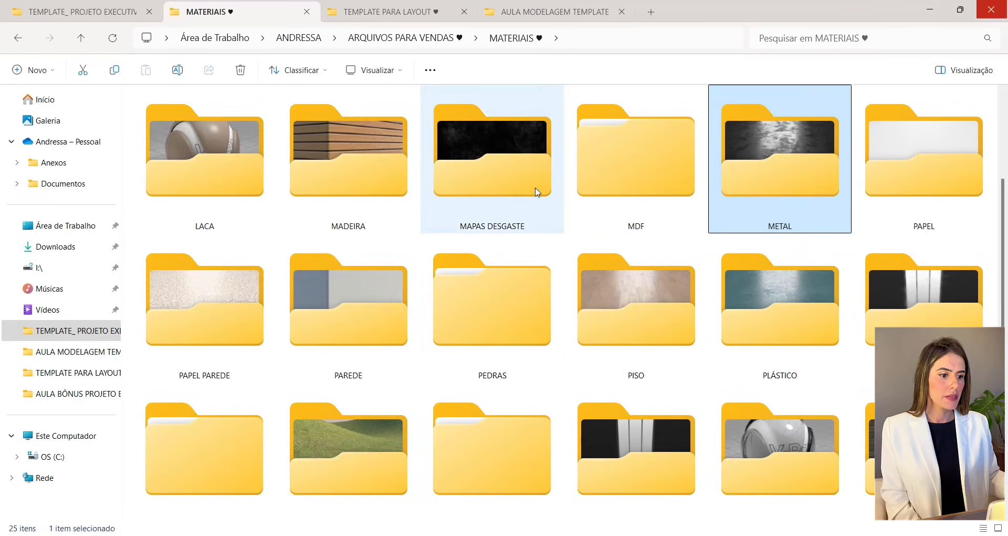
{"action": "double_click", "coordinate": [625, 165]}
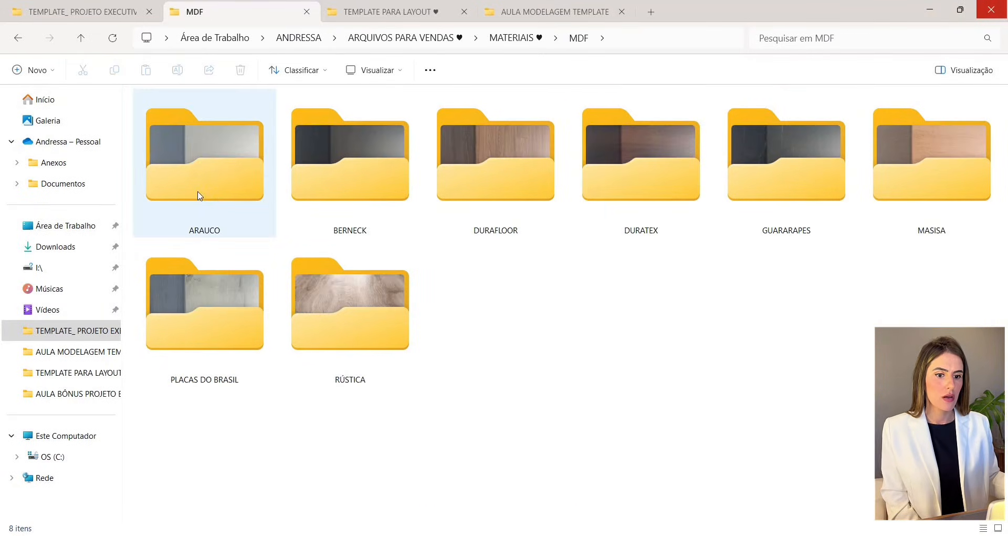
{"action": "double_click", "coordinate": [805, 204]}
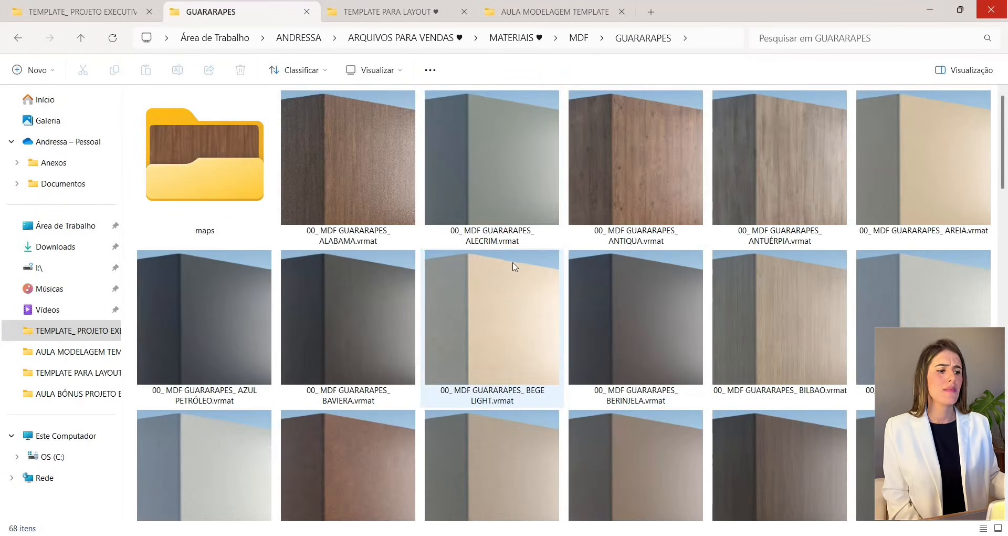
{"action": "scroll", "coordinate": [855, 207], "scroll_direction": "down", "scroll_amount": 12}
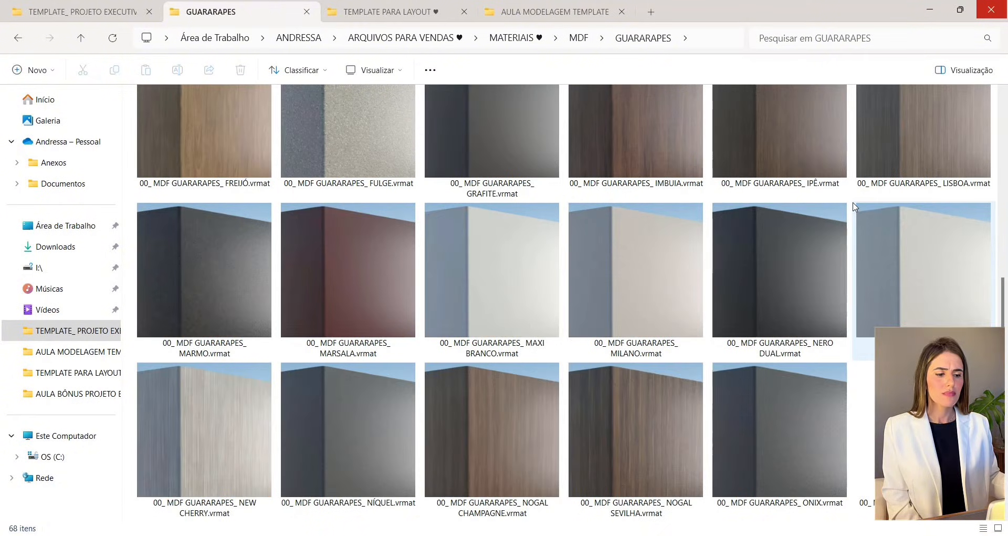
{"action": "scroll", "coordinate": [788, 253], "scroll_direction": "down", "scroll_amount": 15}
{"action": "scroll", "coordinate": [720, 300], "scroll_direction": "up", "scroll_amount": 20}
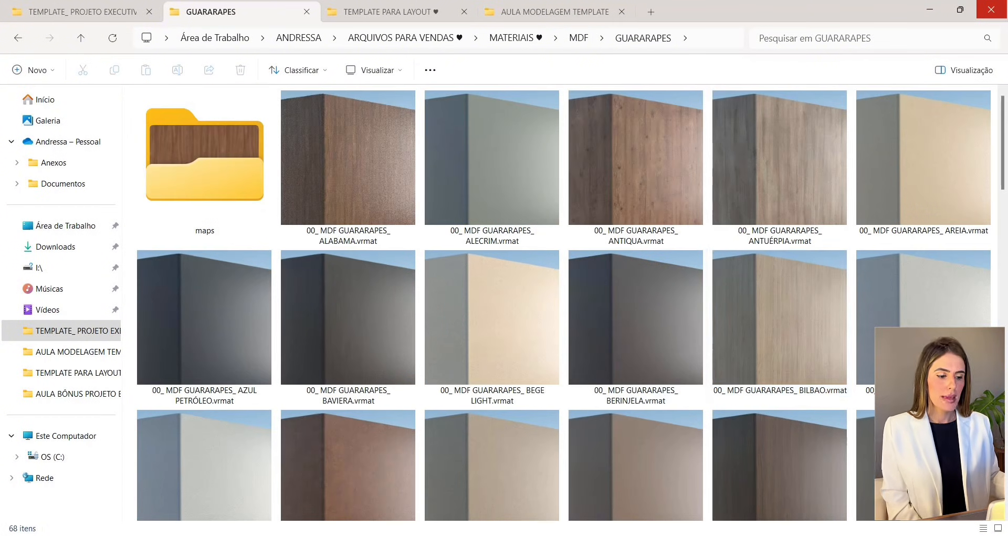
Step: Switch back to the template in SketchUp, view the kitchen in 3D and check the TÉCNICA ILUMINAÇÃO MOBILIADA scene
{"action": "mouse_move", "coordinate": [707, 535]}
{"action": "left_click", "coordinate": [719, 494]}
{"action": "mouse_move", "coordinate": [692, 441]}
{"action": "middle_mouse_down"}
{"action": "mouse_move", "coordinate": [466, 318]}
{"action": "mouse_move", "coordinate": [534, 279]}
{"action": "mouse_move", "coordinate": [509, 367]}
{"action": "mouse_move", "coordinate": [259, 401]}
{"action": "mouse_move", "coordinate": [341, 236]}
{"action": "mouse_move", "coordinate": [451, 135]}
{"action": "mouse_move", "coordinate": [867, 200]}
{"action": "mouse_move", "coordinate": [707, 124]}
{"action": "mouse_move", "coordinate": [908, 198]}
{"action": "mouse_move", "coordinate": [835, 248]}
{"action": "mouse_move", "coordinate": [644, 289]}
{"action": "mouse_move", "coordinate": [408, 245]}
{"action": "middle_mouse_up"}
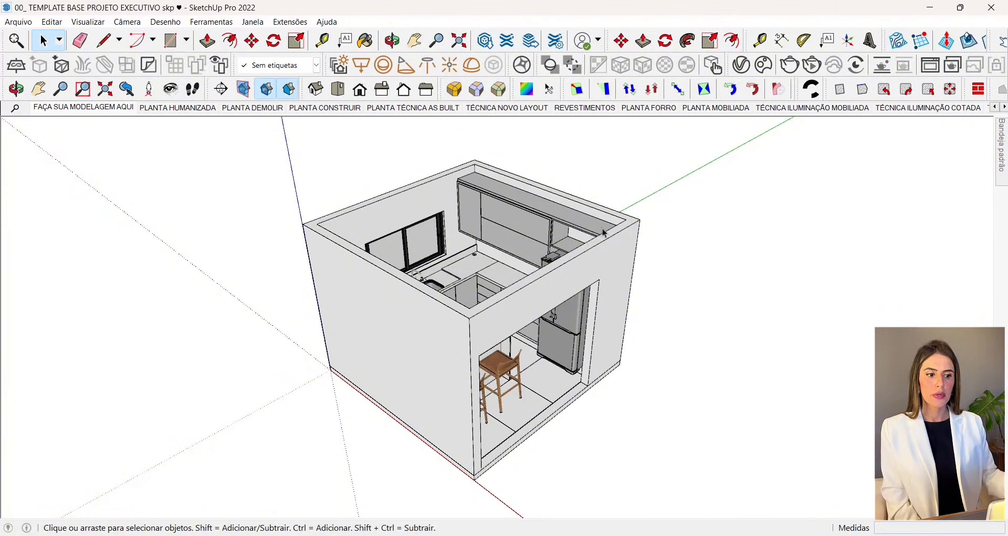
{"action": "middle_click_drag", "start_coordinate": [605, 232], "coordinate": [608, 203]}
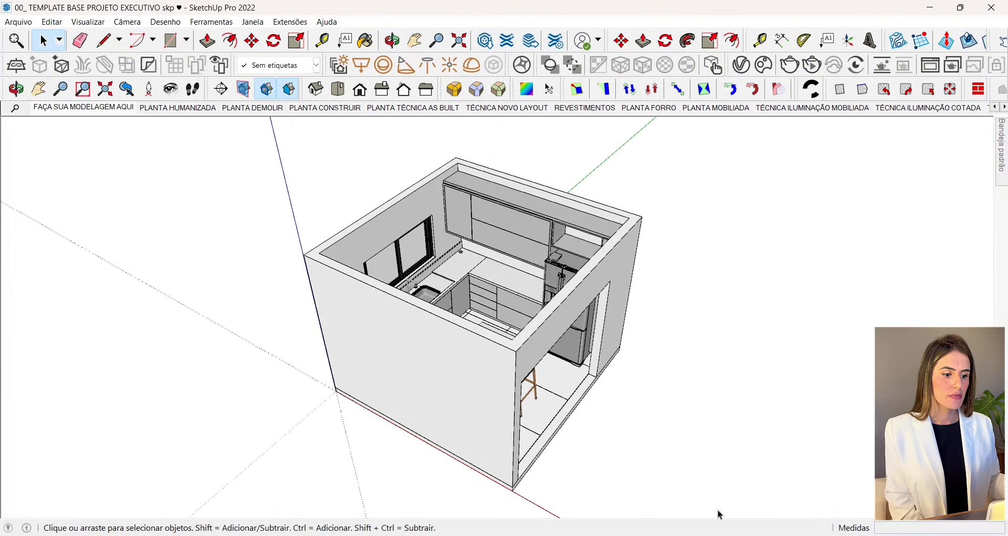
{"action": "left_click", "coordinate": [915, 110]}
{"action": "left_click", "coordinate": [837, 108]}
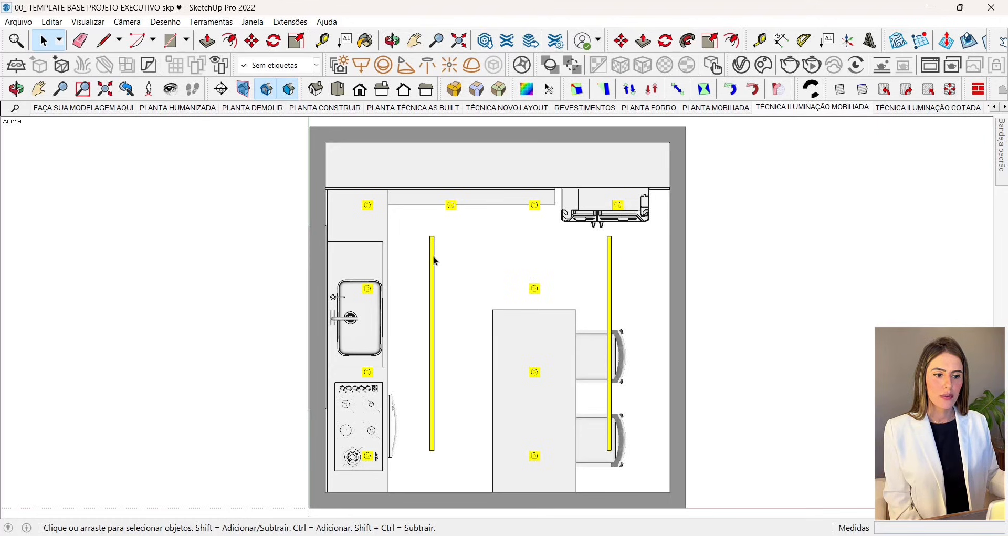
Step: Fit the plan to the view in the TÉCNICA ILUMINAÇÃO COTADA scene and update the scene
{"action": "left_click", "coordinate": [903, 108]}
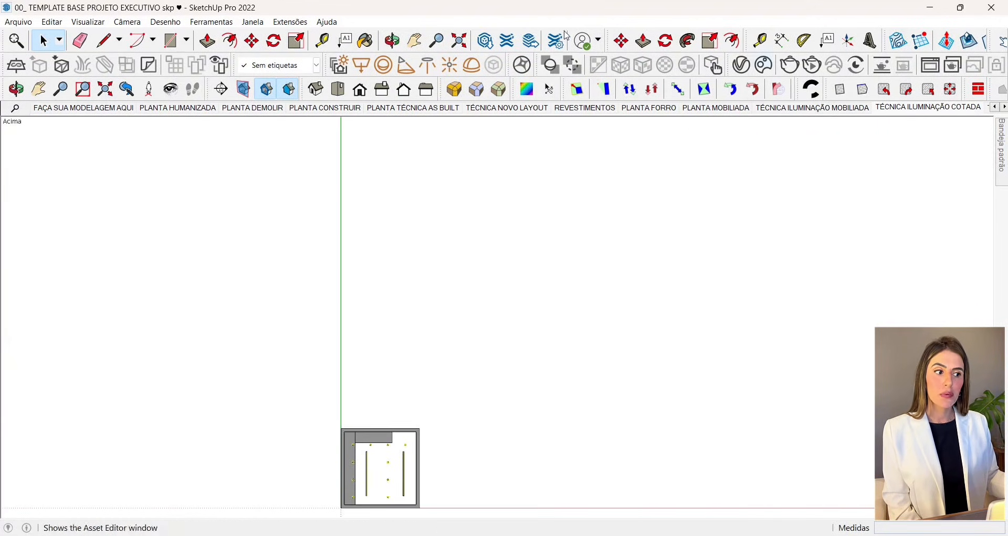
{"action": "right_click", "coordinate": [900, 108]}
{"action": "left_click", "coordinate": [886, 164]}
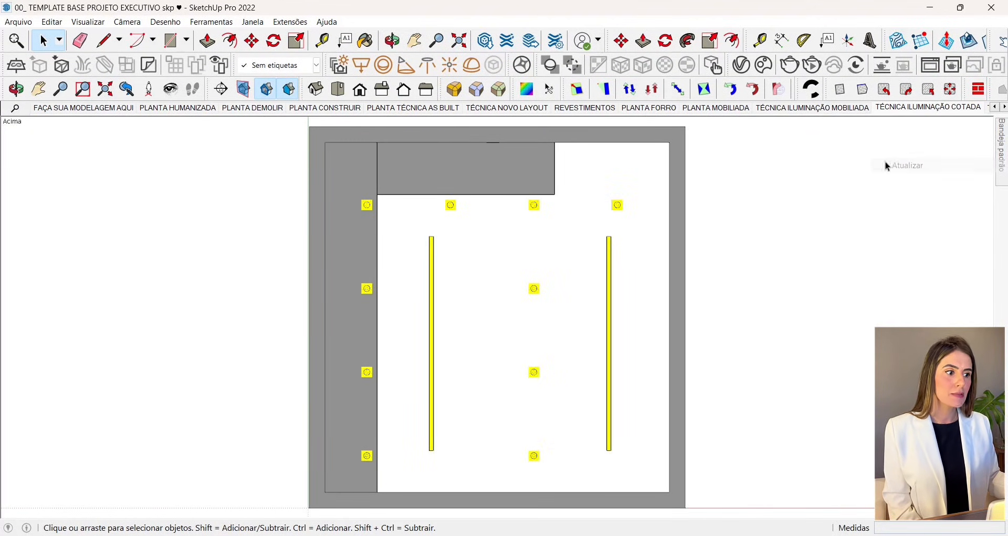
Step: Compare the TÉCNICA ILUMINAÇÃO MOBILIADA, PLANTA MOBILIADA and TÉCNICA ILUMINAÇÃO COTADA scenes
{"action": "left_click", "coordinate": [842, 109]}
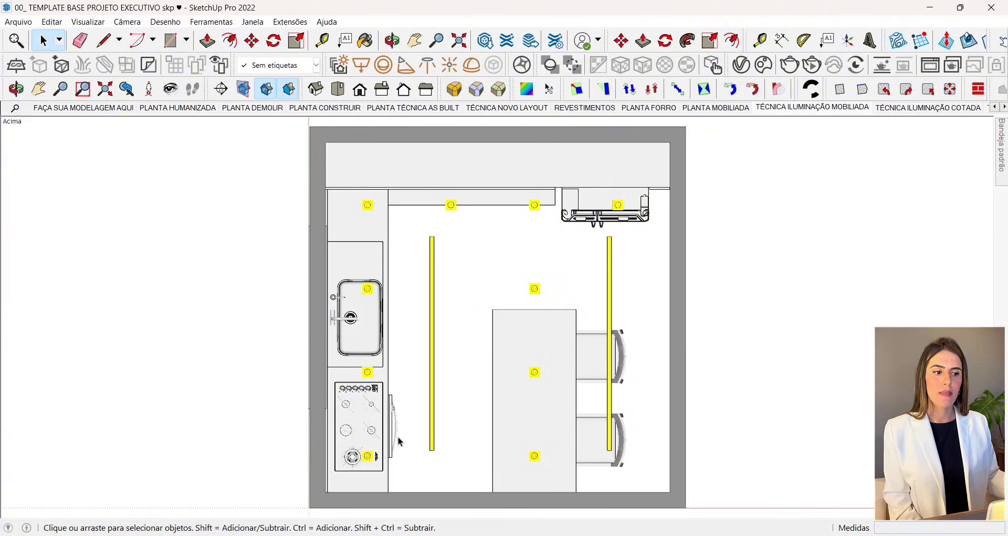
{"action": "left_click", "coordinate": [710, 108]}
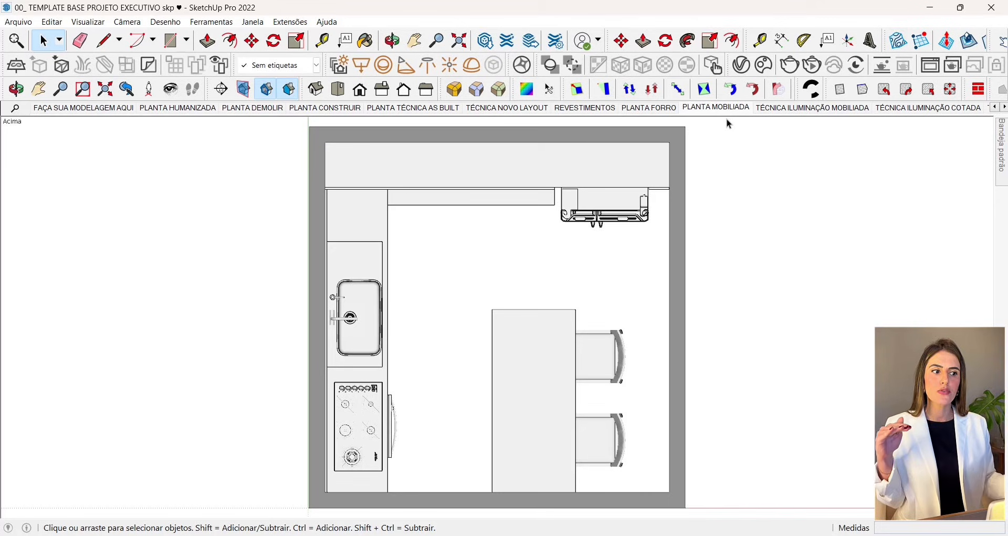
{"action": "left_click", "coordinate": [900, 109]}
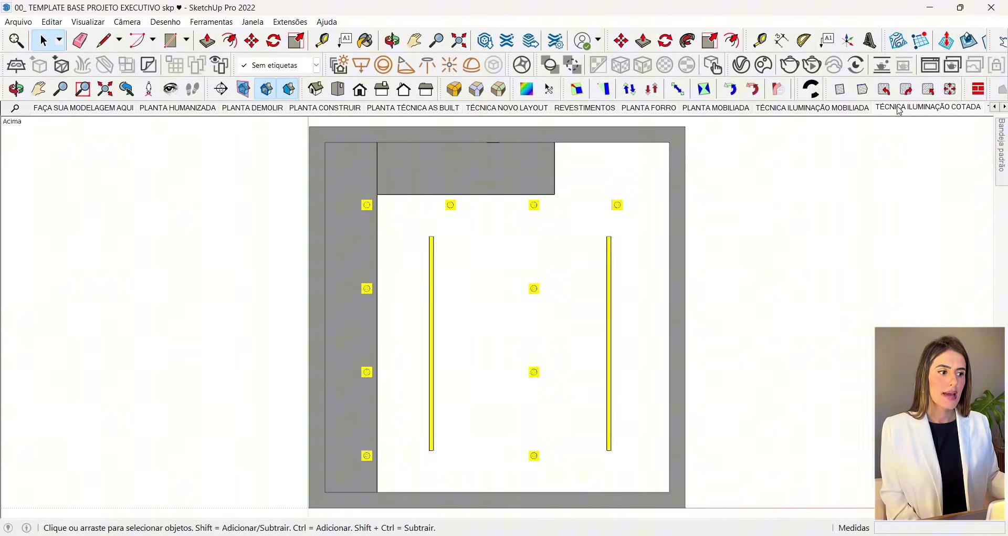
Step: Compare the lighting layout in the TÉCNICA ILUMINAÇÃO COTADA scene against the TÉCNICA ILUMINAÇÃO MOBILIADA scene
{"action": "left_click", "coordinate": [847, 110]}
{"action": "left_click", "coordinate": [891, 111]}
{"action": "left_click", "coordinate": [848, 111]}
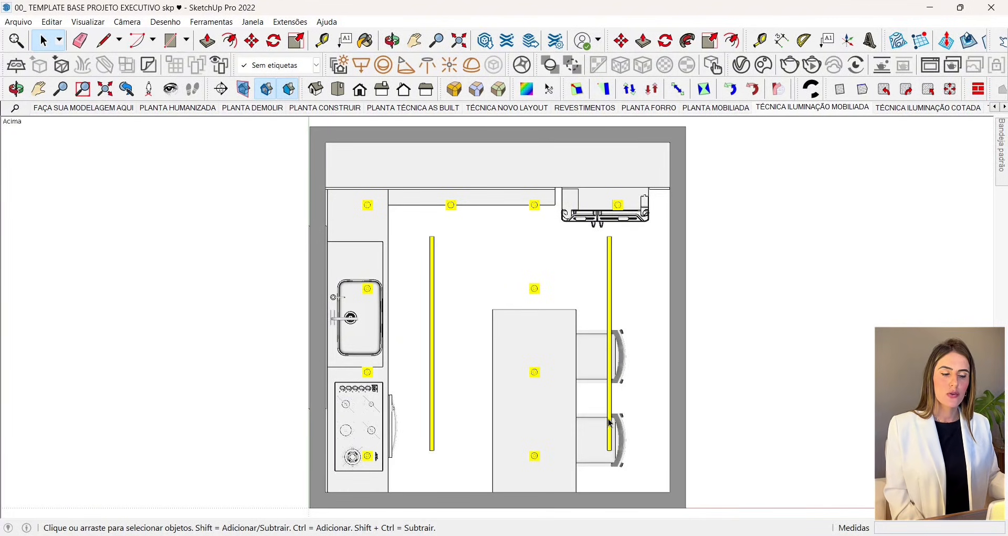
Step: Try removing the linear light strip above the stools in the TÉCNICA ILUMINAÇÃO MOBILIADA scene
{"action": "left_click", "coordinate": [609, 312]}
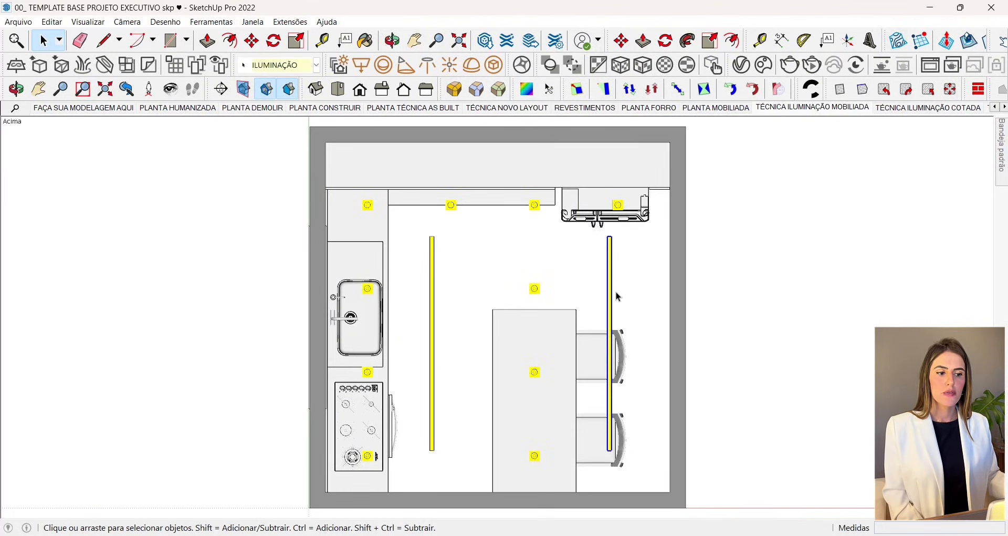
{"action": "right_click", "coordinate": [610, 293]}
{"action": "left_click", "coordinate": [645, 278]}
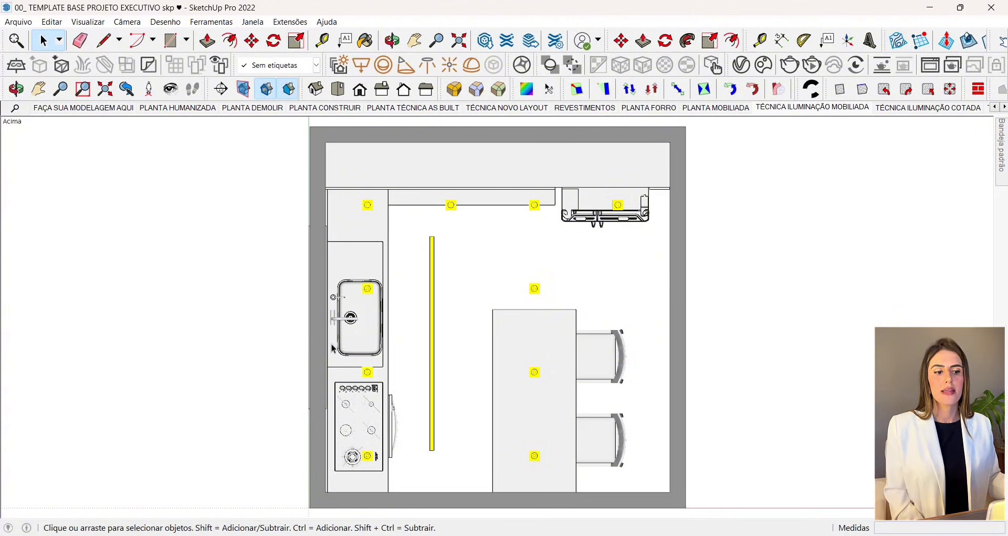
Step: Fit the plan to the view in the TÉCNICA ELÉTRICA COTADA scene and update the scene
{"action": "left_click", "coordinate": [916, 108]}
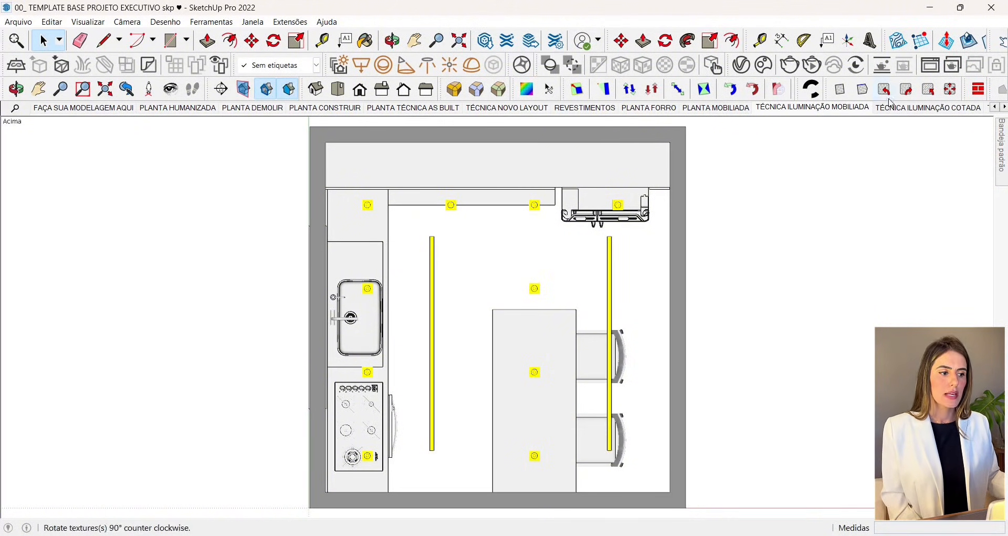
{"action": "left_click", "coordinate": [1003, 107]}
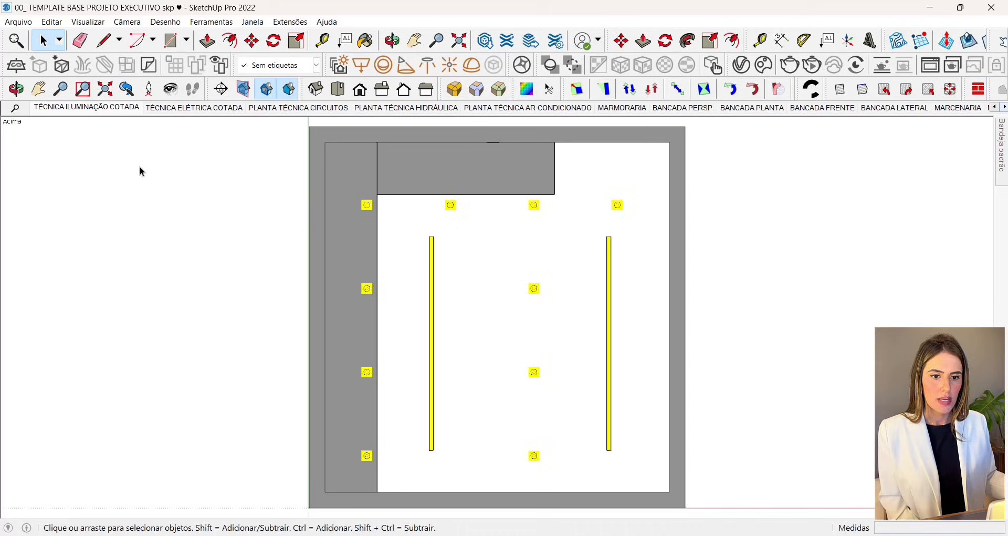
{"action": "left_click", "coordinate": [172, 108]}
{"action": "right_click", "coordinate": [200, 108]}
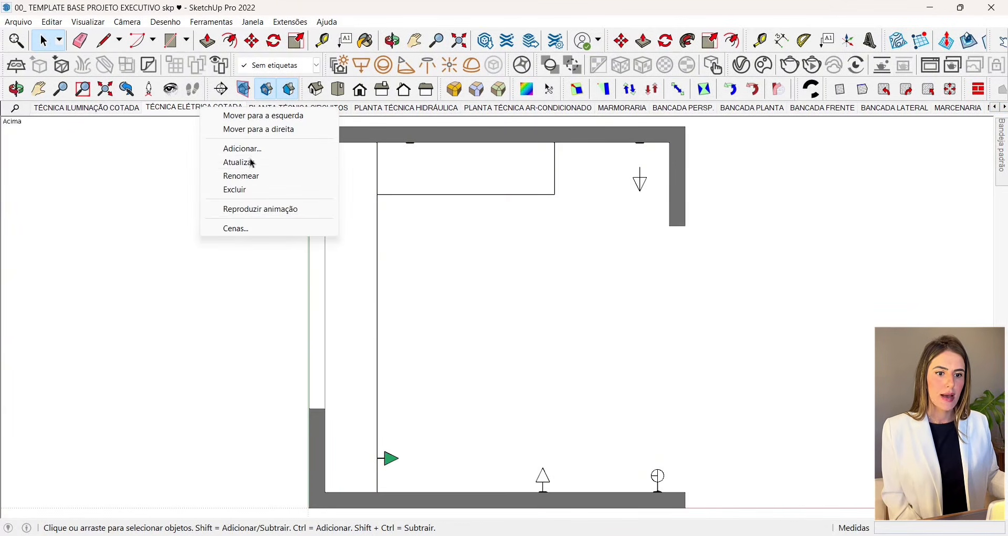
{"action": "left_click", "coordinate": [250, 162]}
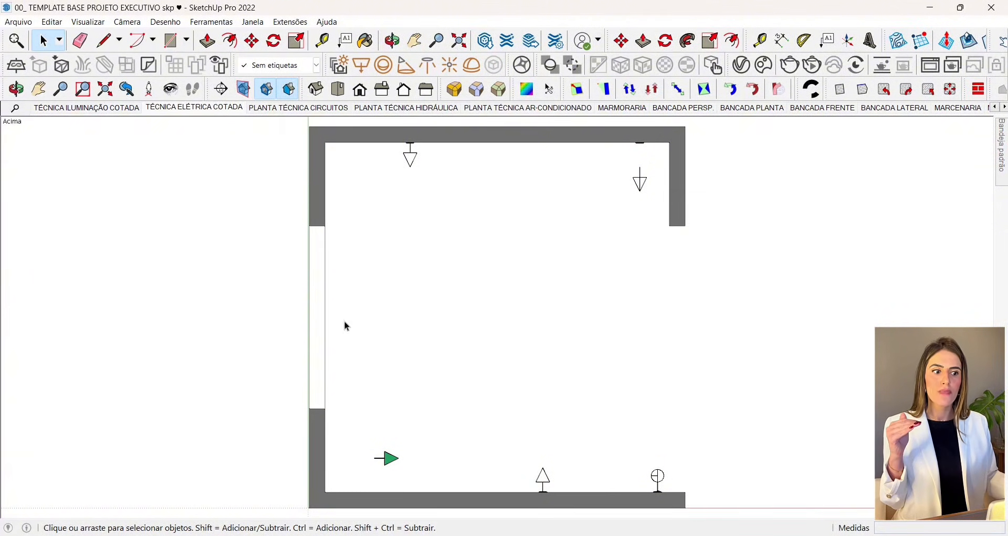
Step: Check the outlet symbols around the kitchen walls and their tags in the TÉCNICA ELÉTRICA COTADA scene
{"action": "left_click", "coordinate": [409, 162]}
{"action": "left_click", "coordinate": [638, 176]}
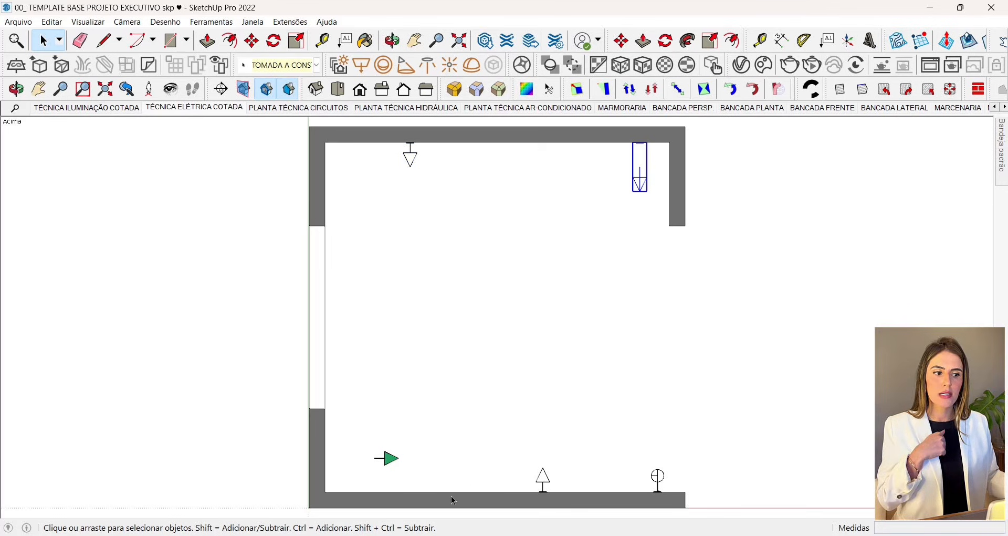
{"action": "left_click", "coordinate": [389, 458]}
{"action": "left_click", "coordinate": [543, 479]}
{"action": "left_click", "coordinate": [669, 381]}
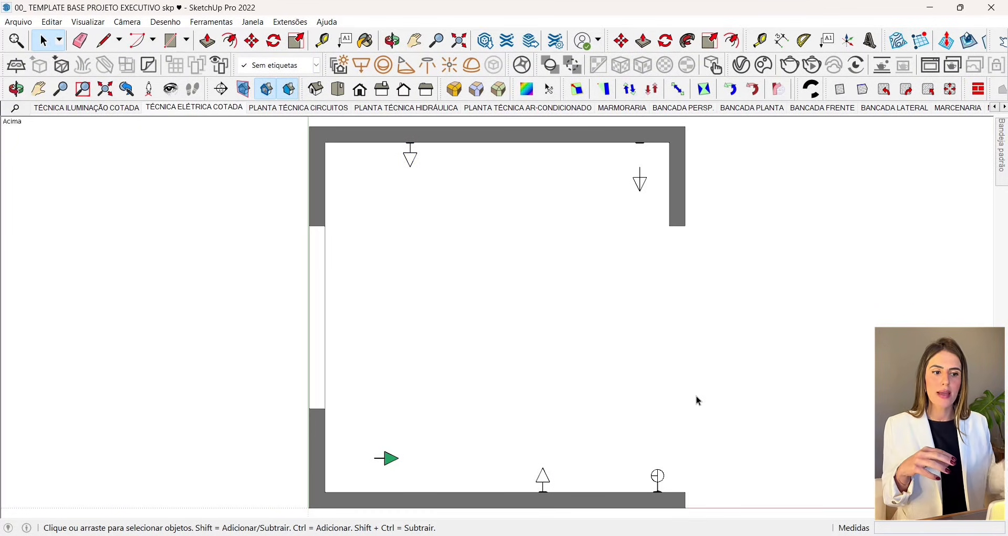
Step: Check the PLANTA TÉCNICA CIRCUITOS scene, and fit the plan to the view in PLANTA TÉCNICA HIDRÁULICA and update that scene
{"action": "left_click", "coordinate": [298, 108]}
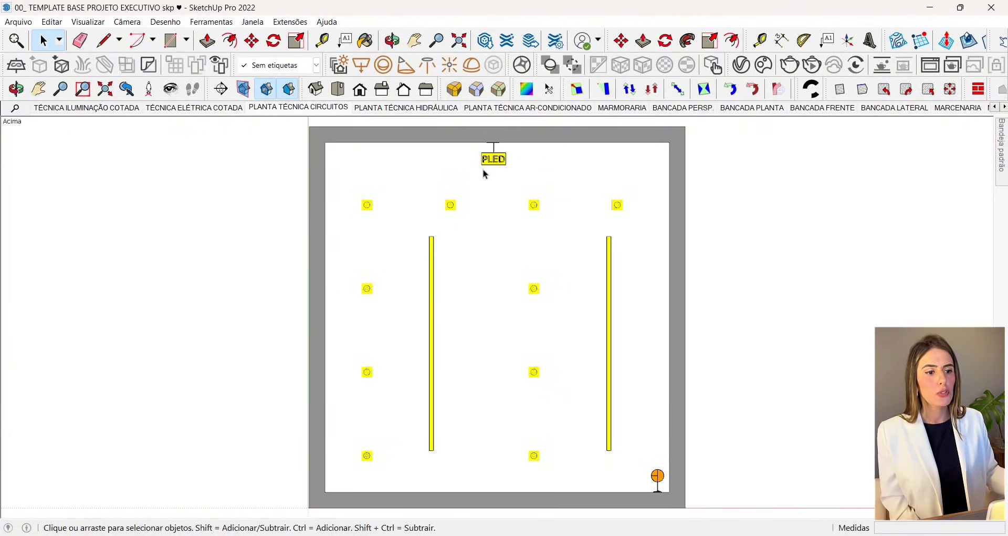
{"action": "left_click", "coordinate": [387, 108]}
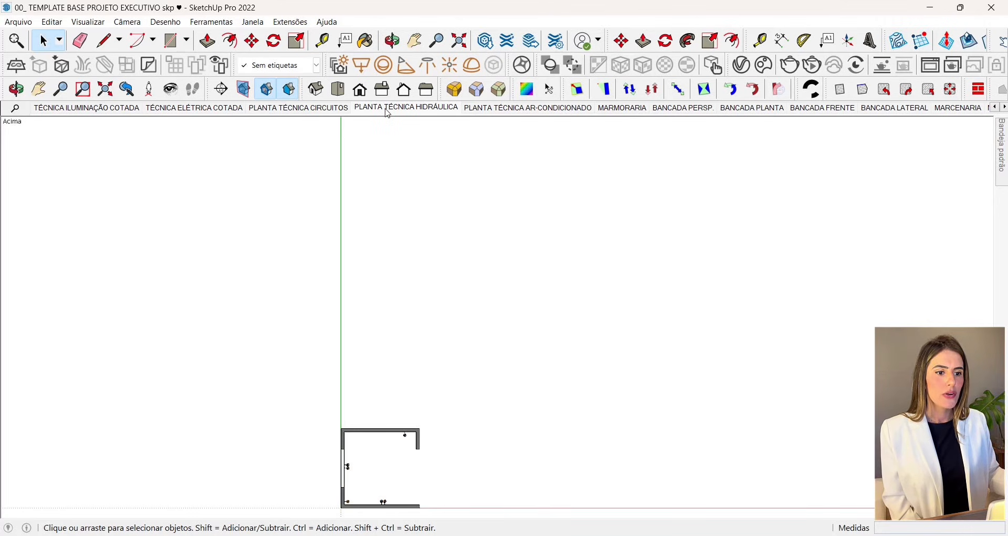
{"action": "right_click", "coordinate": [424, 109]}
{"action": "left_click", "coordinate": [469, 164]}
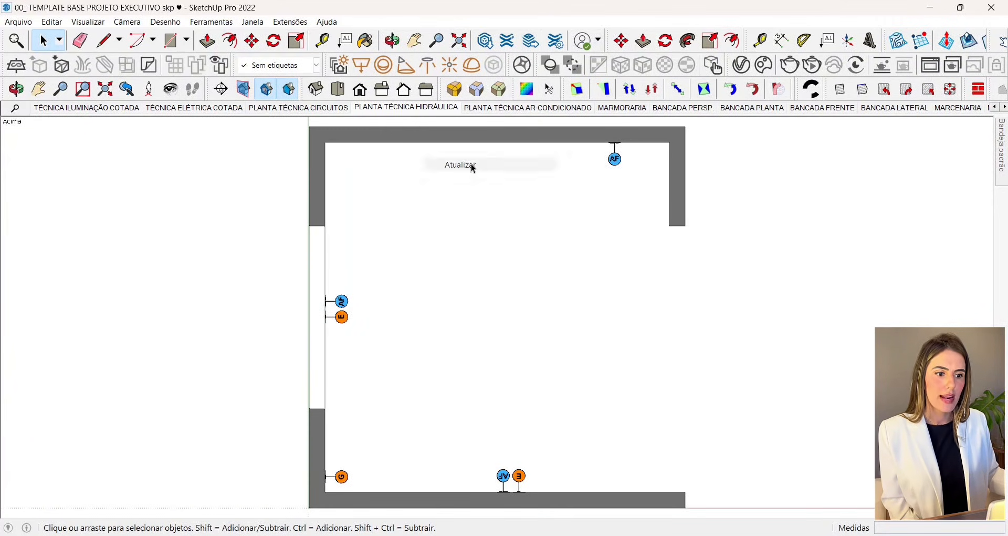